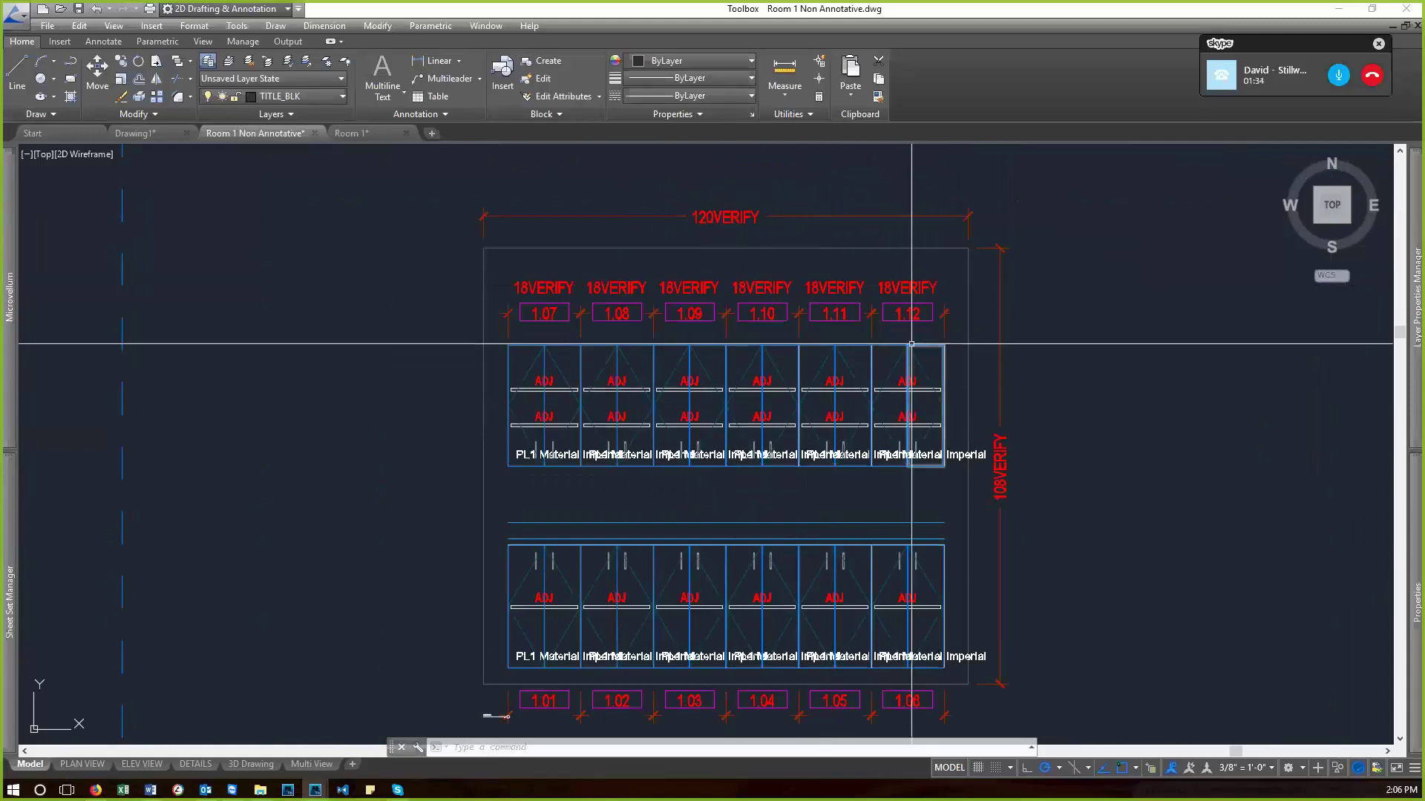
- Review the available drawing scales for model space with the SCL command, keeping the current scale
{"action": "type", "text": "sc"}
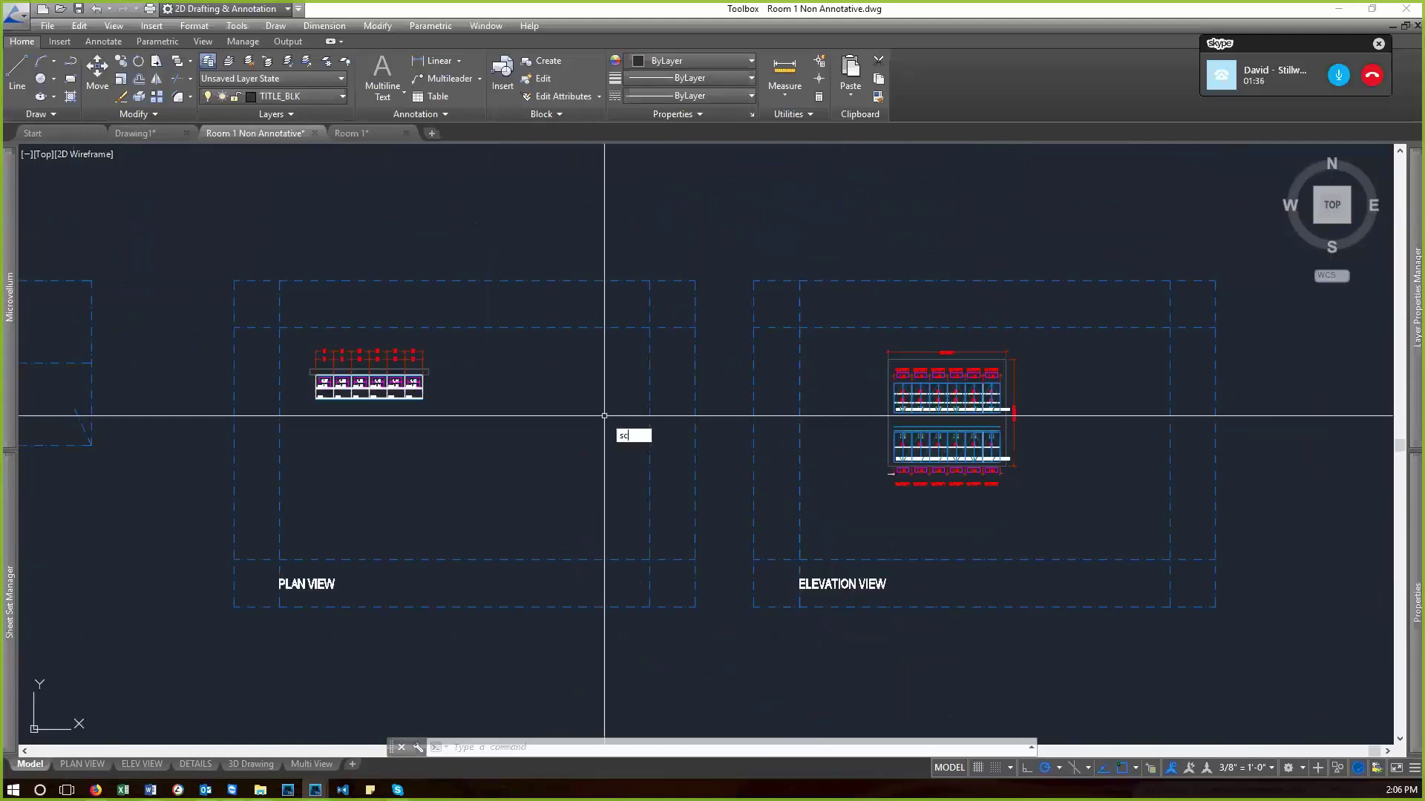
{"action": "type", "text": "l"}
{"action": "key", "text": "Return"}
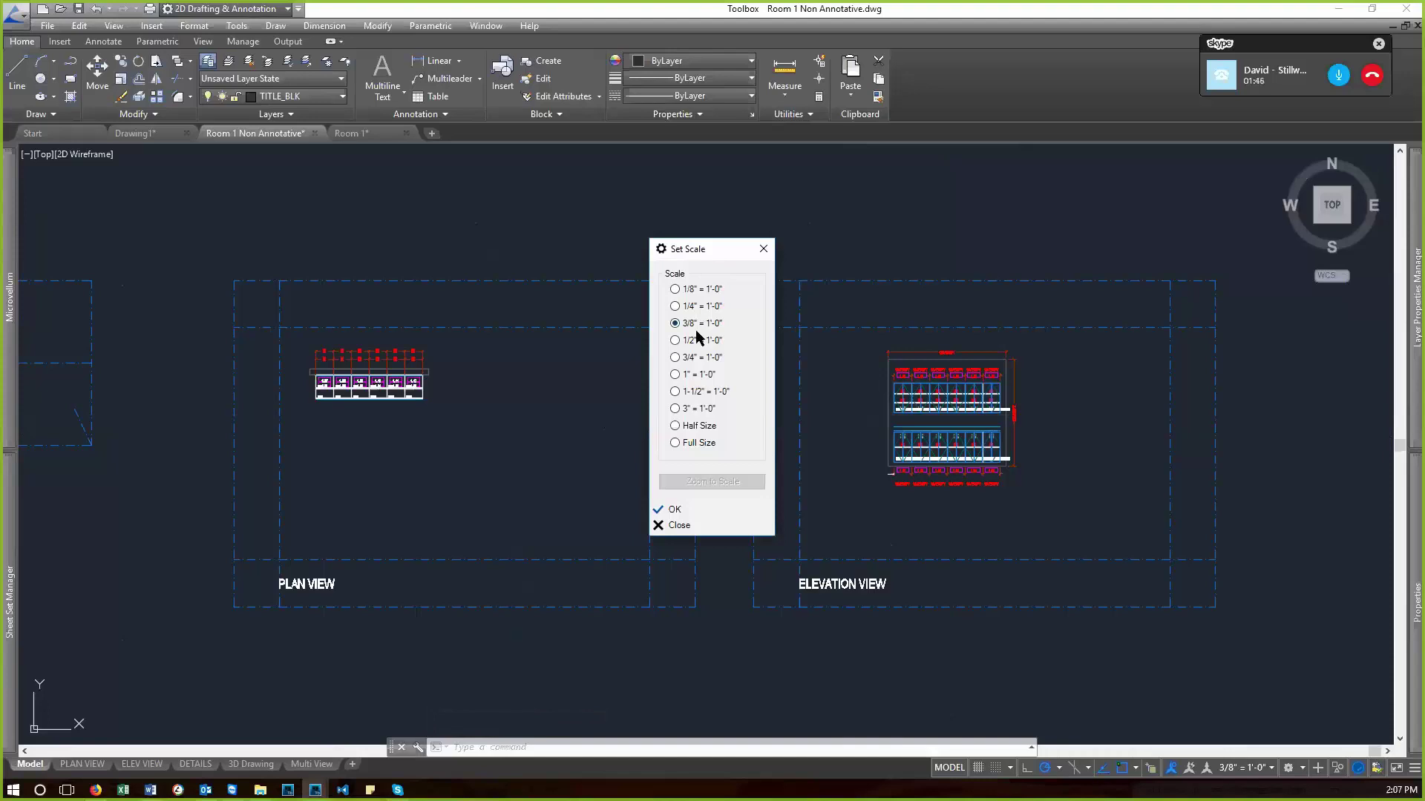
{"action": "left_click", "coordinate": [764, 250]}
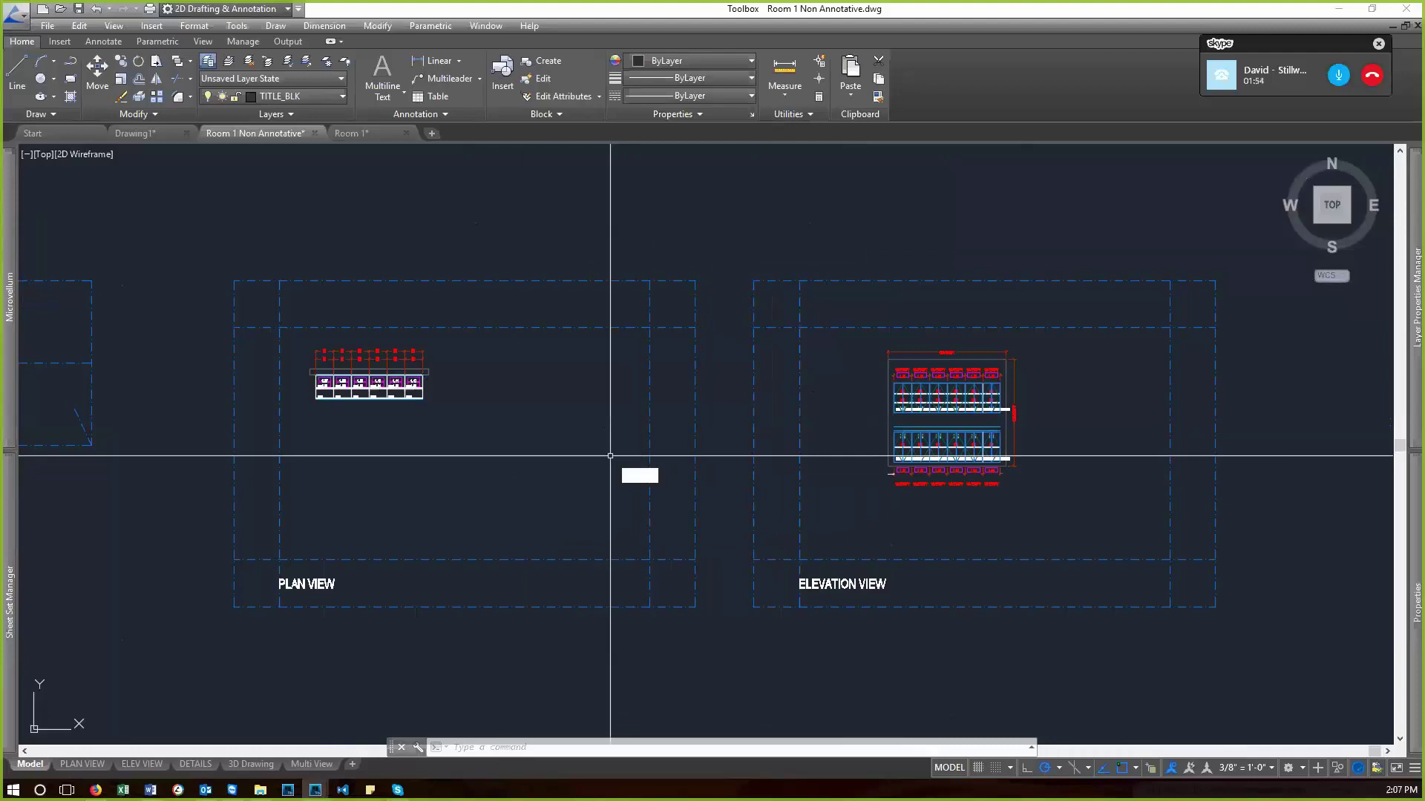
{"action": "type", "text": "z"}
{"action": "key", "text": "Return"}
{"action": "type", "text": "e"}
{"action": "key", "text": "Return"}
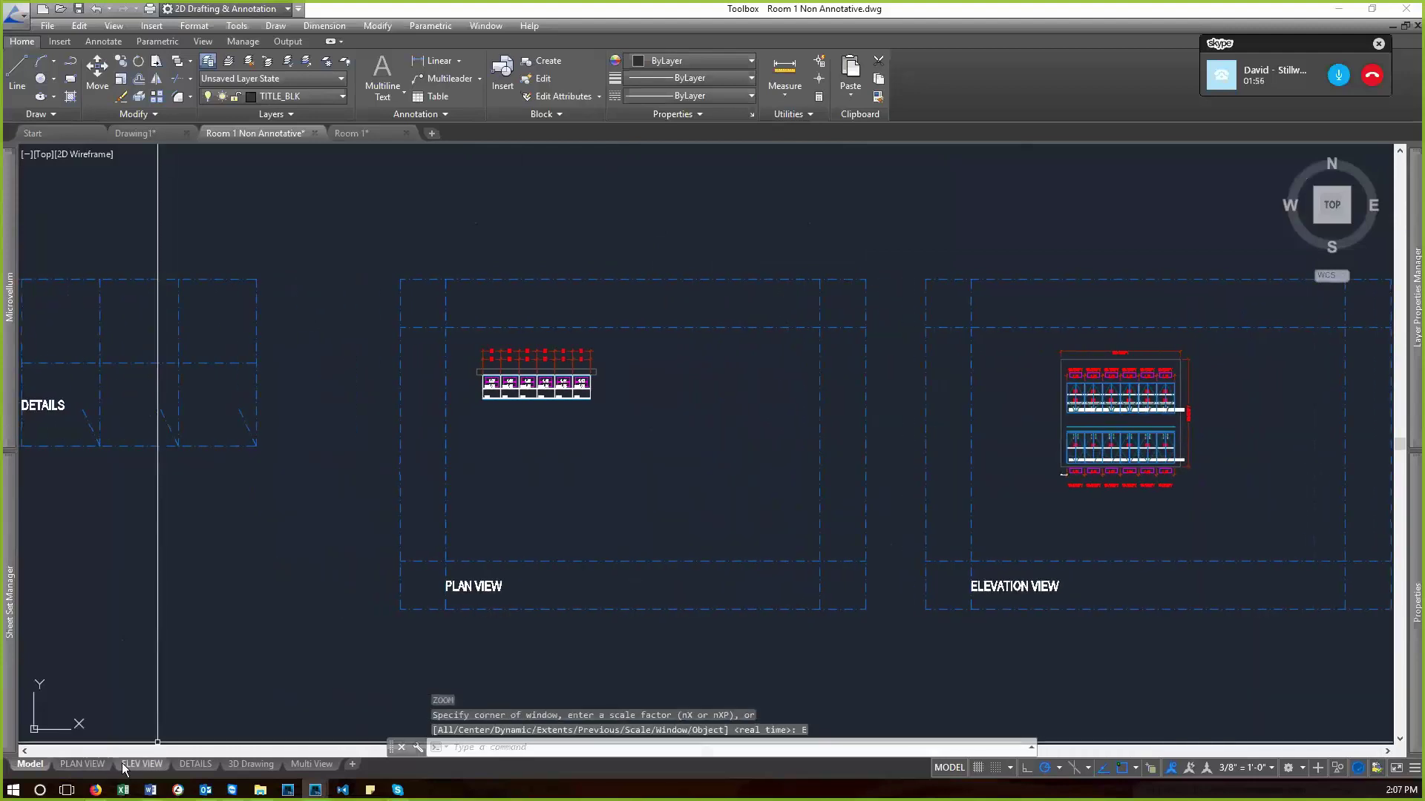
- Set the elevation viewport's scale to 1/4" = 1'-0" in the ELEV VIEW layout and return to paper space
{"action": "left_click", "coordinate": [141, 765]}
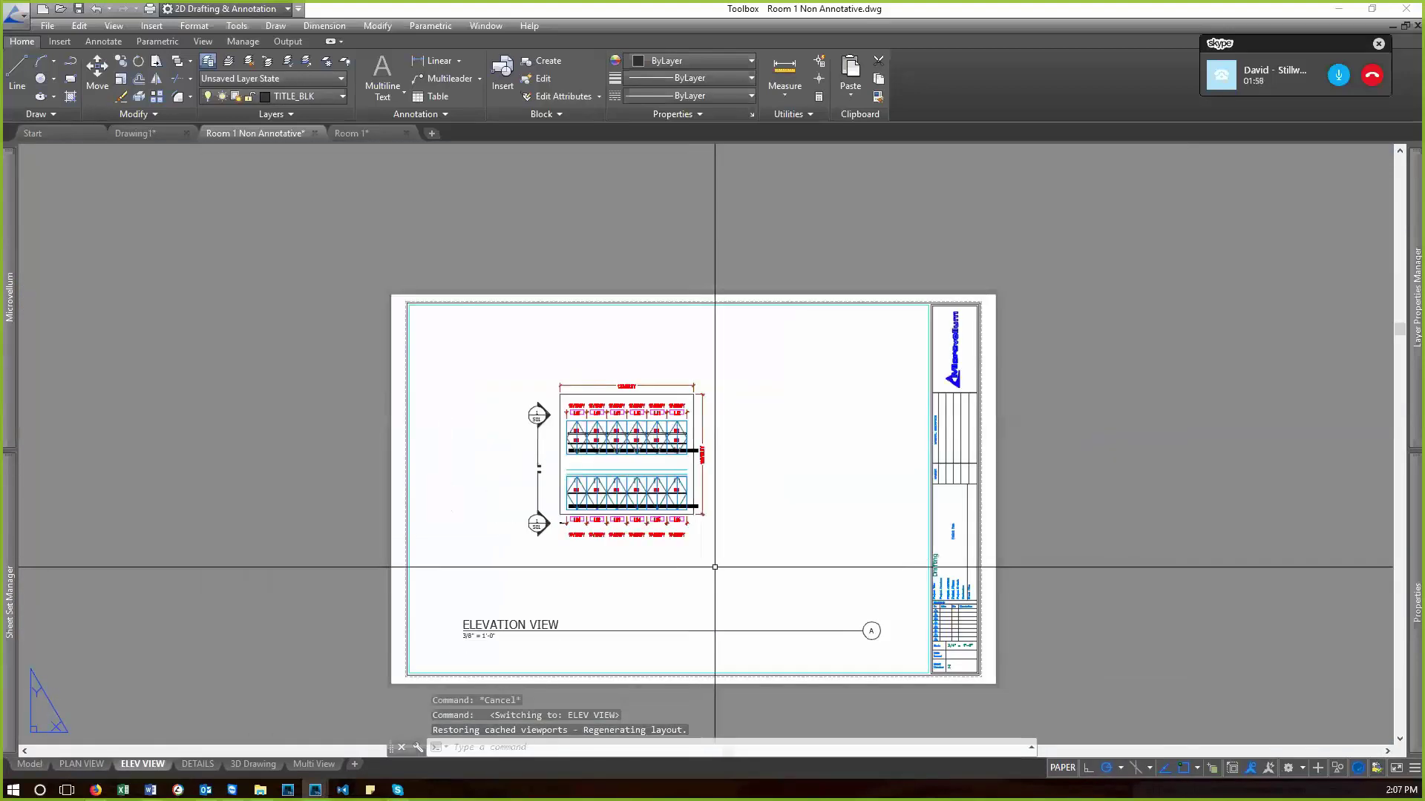
{"action": "double_click", "coordinate": [714, 567]}
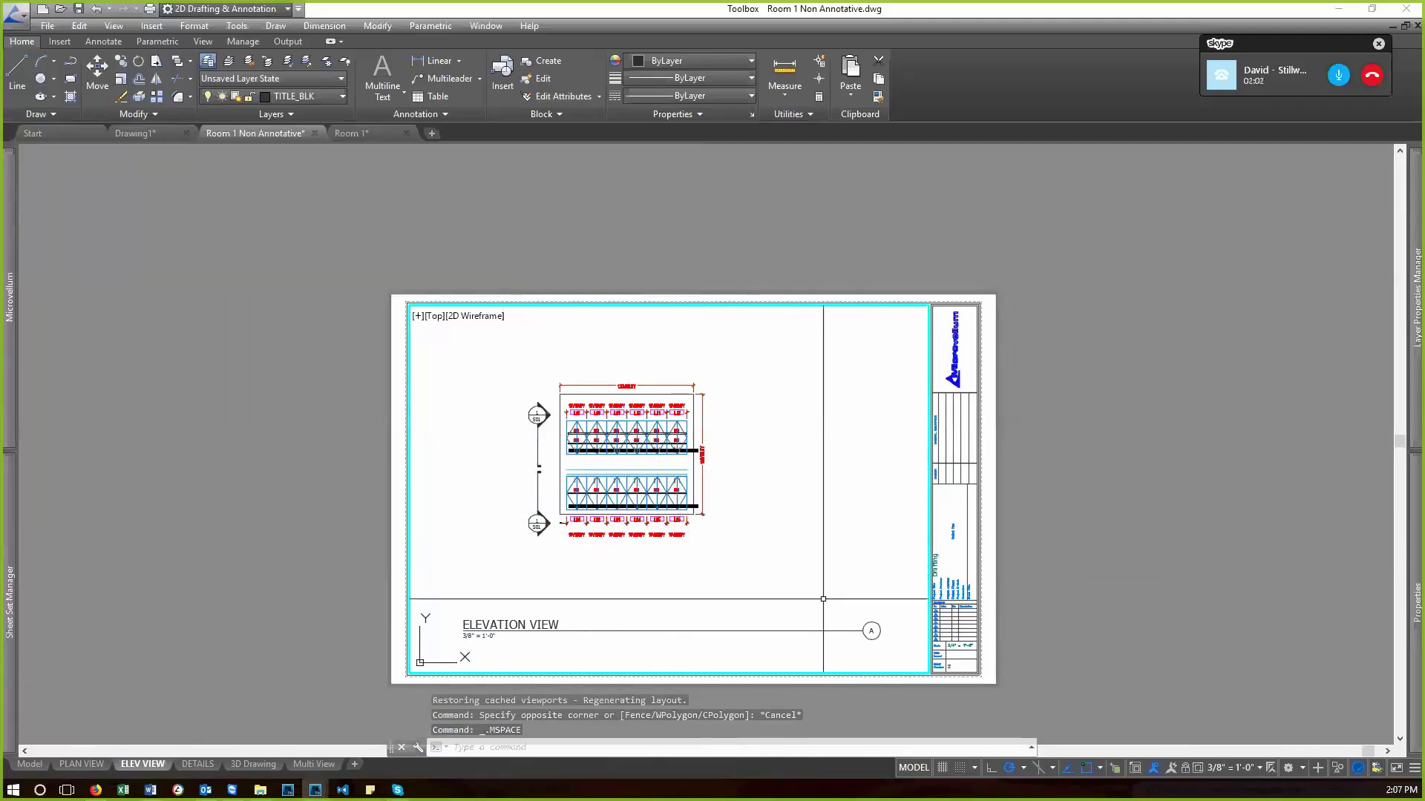
{"action": "left_click", "coordinate": [1243, 769]}
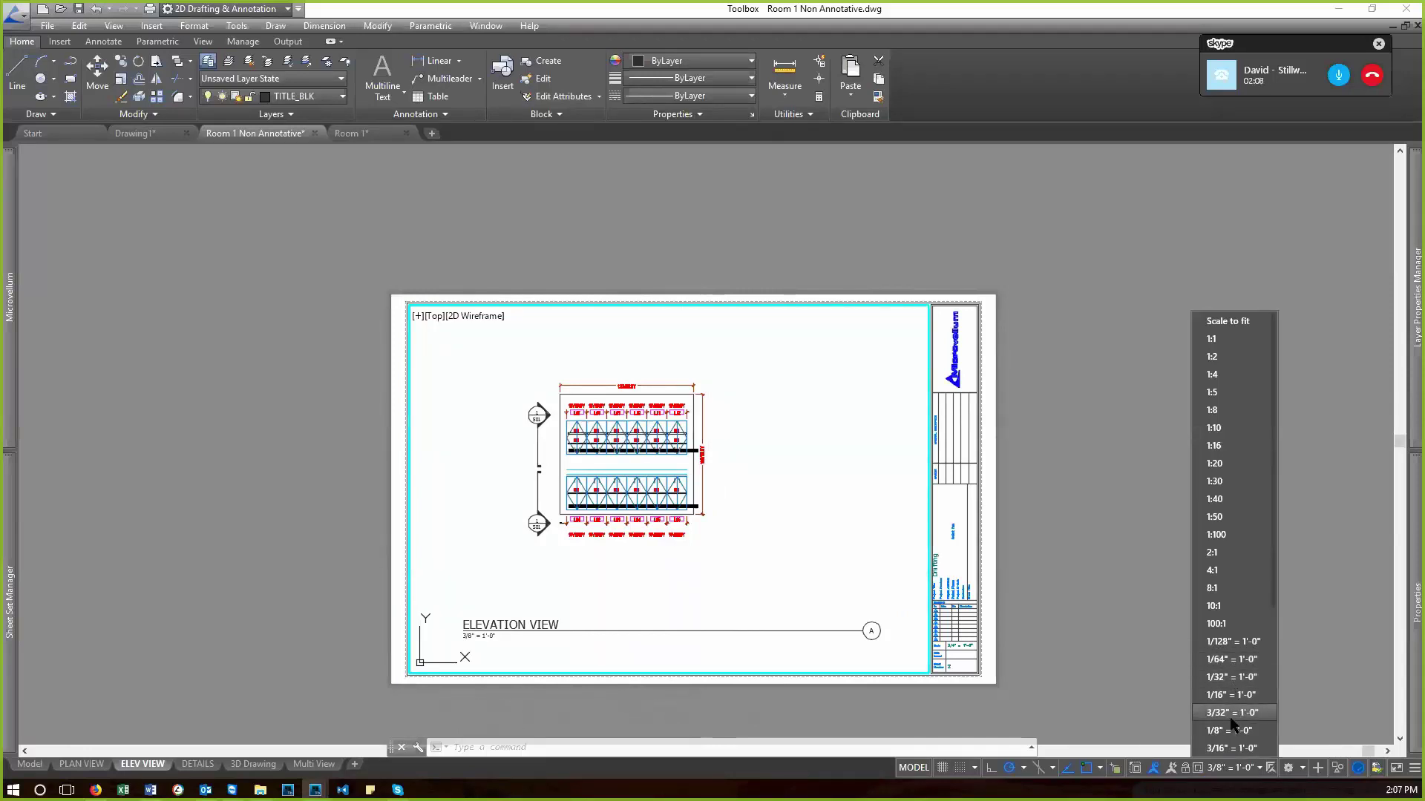
{"action": "scroll", "coordinate": [1230, 742], "scroll_direction": "down", "scroll_amount": 2}
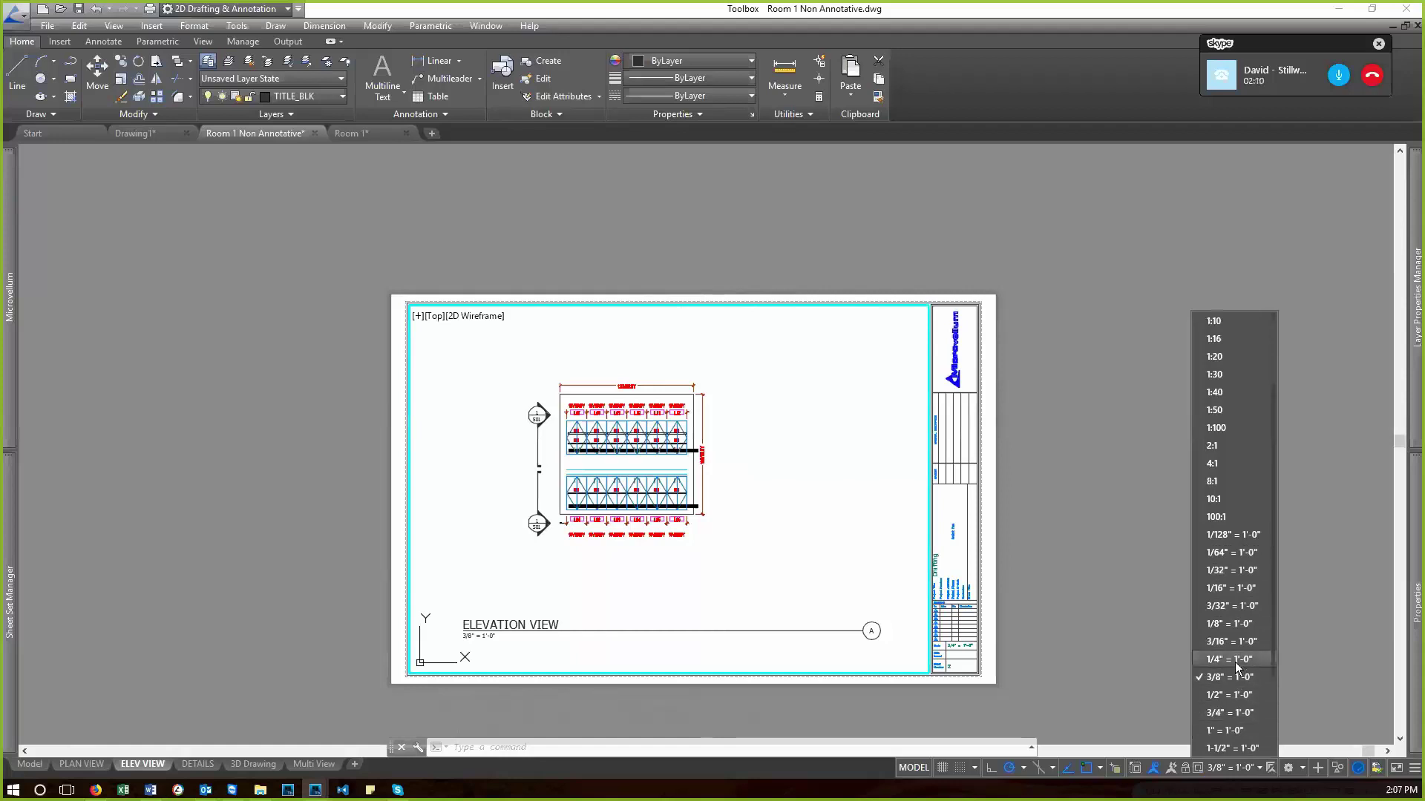
{"action": "left_click", "coordinate": [1228, 659]}
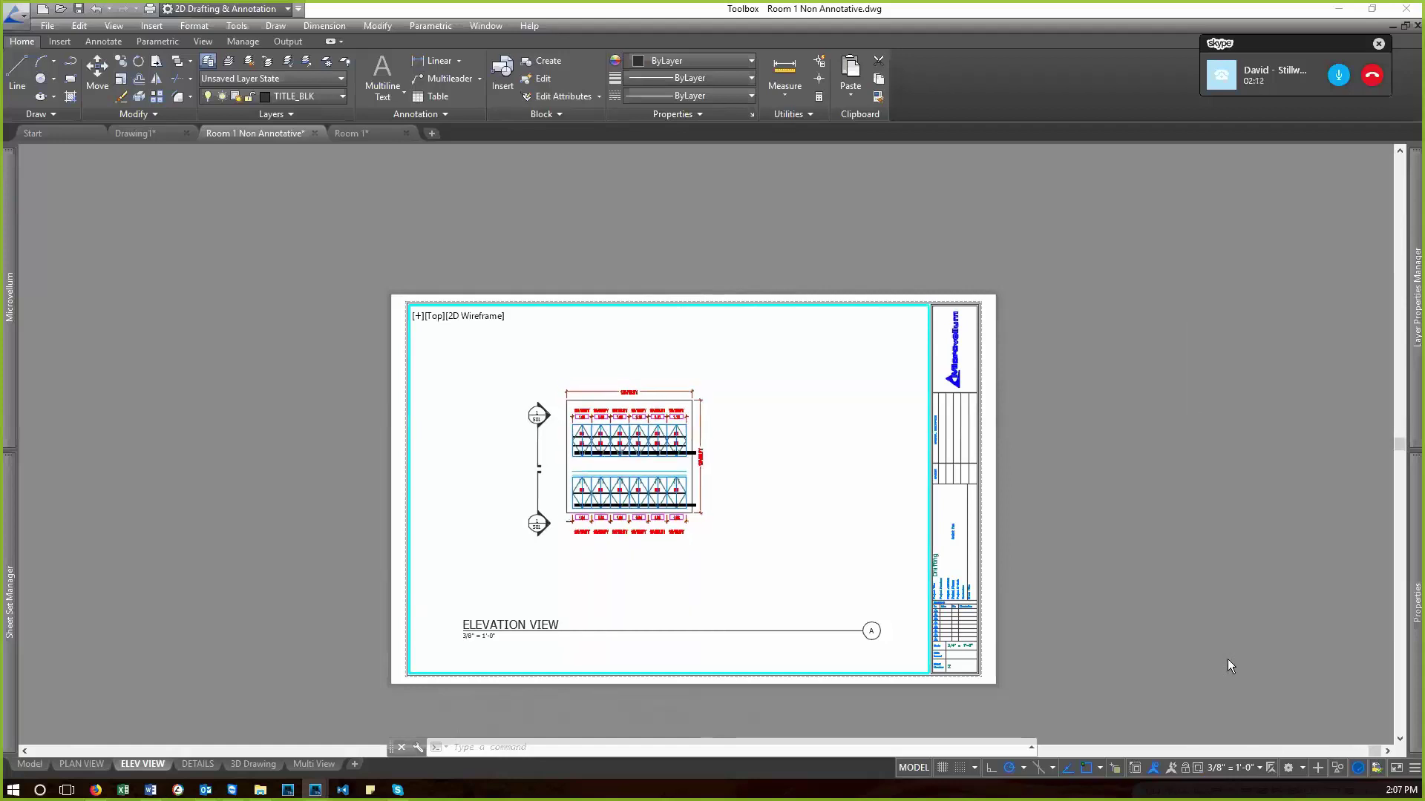
{"action": "left_click", "coordinate": [1235, 769]}
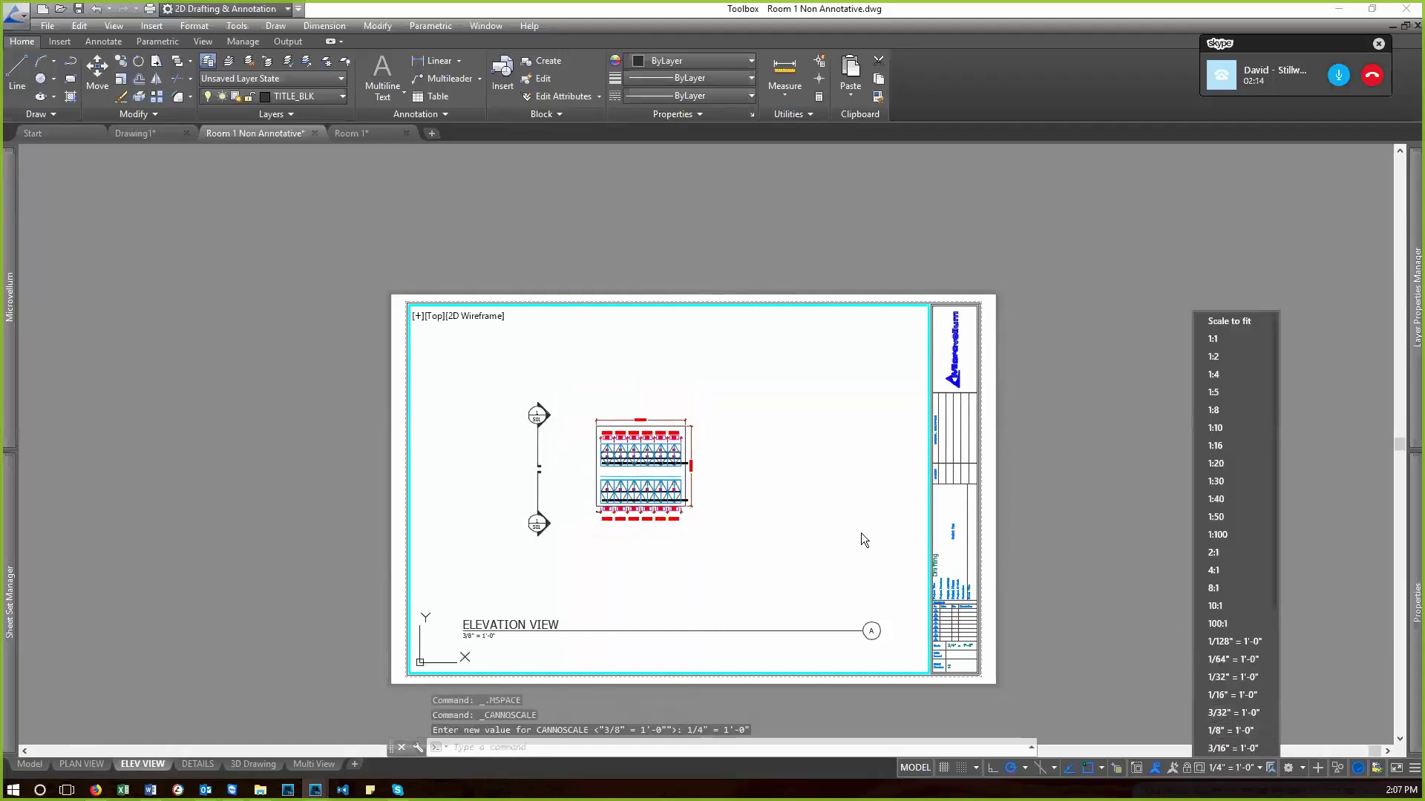
{"action": "left_click", "coordinate": [850, 502]}
{"action": "double_click", "coordinate": [1061, 507]}
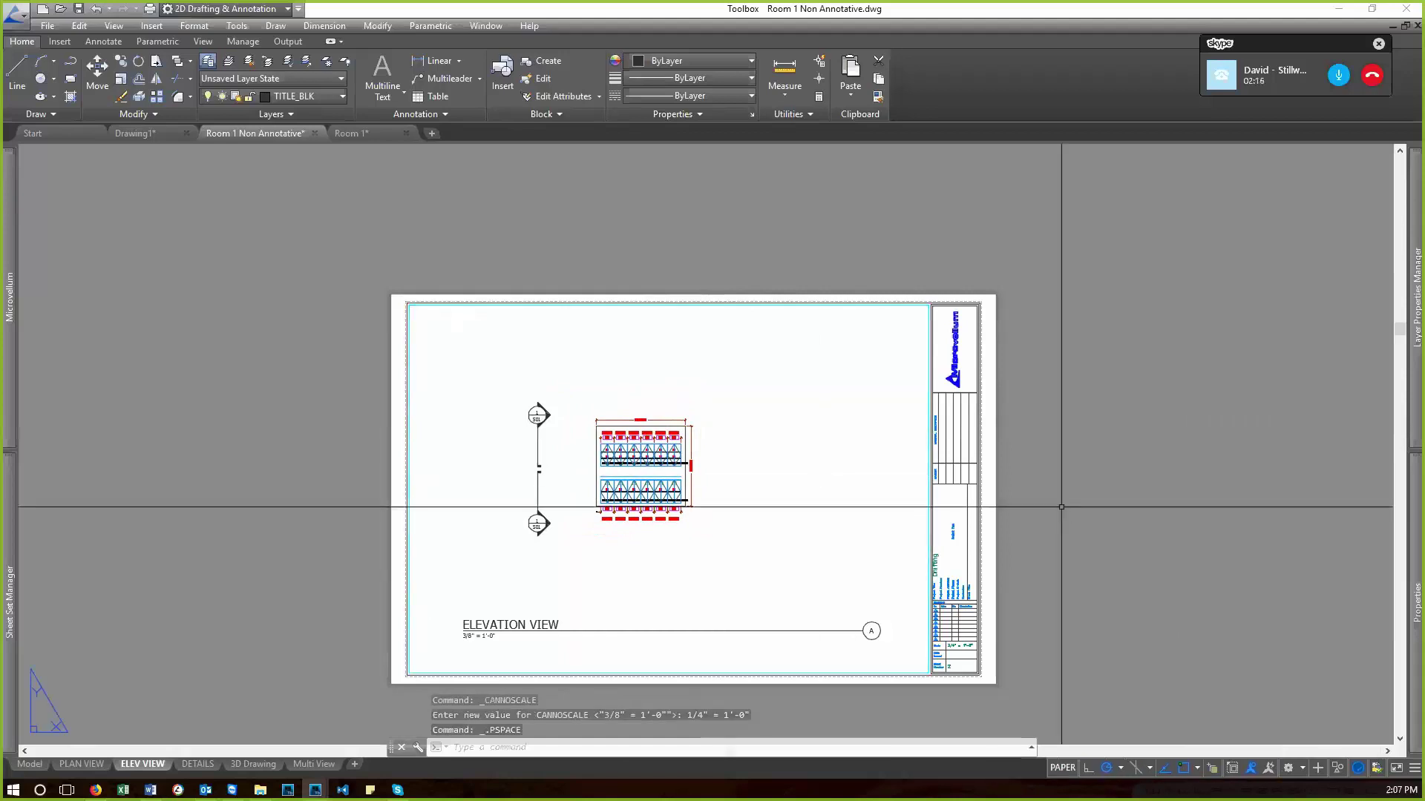
- Examine the size of the elevation's dimensions and tags on the sheet, up close and at full extents
{"action": "scroll", "coordinate": [603, 478], "scroll_direction": "up", "scroll_amount": 4}
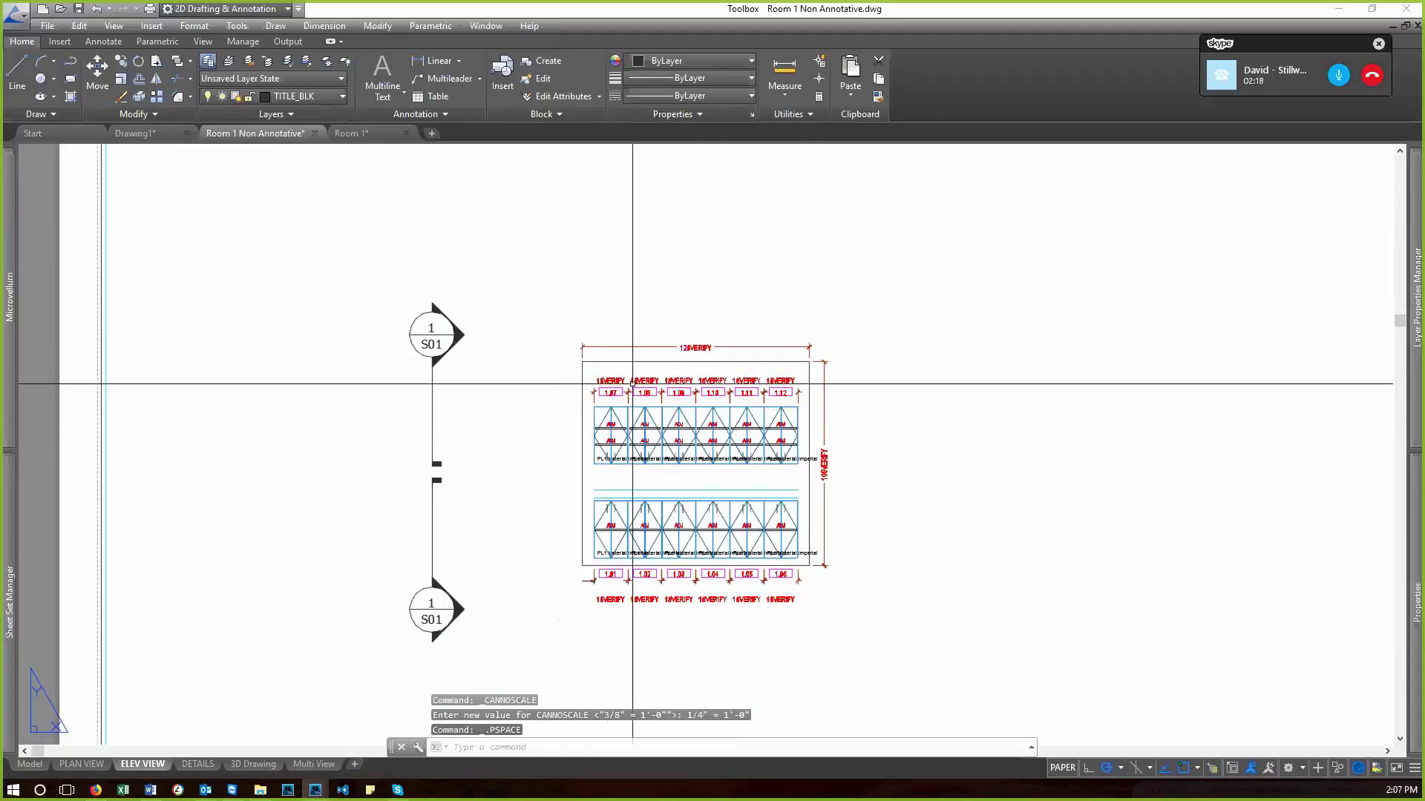
{"action": "scroll", "coordinate": [637, 410], "scroll_direction": "down", "scroll_amount": 4}
{"action": "scroll", "coordinate": [745, 410], "scroll_direction": "up", "scroll_amount": 3}
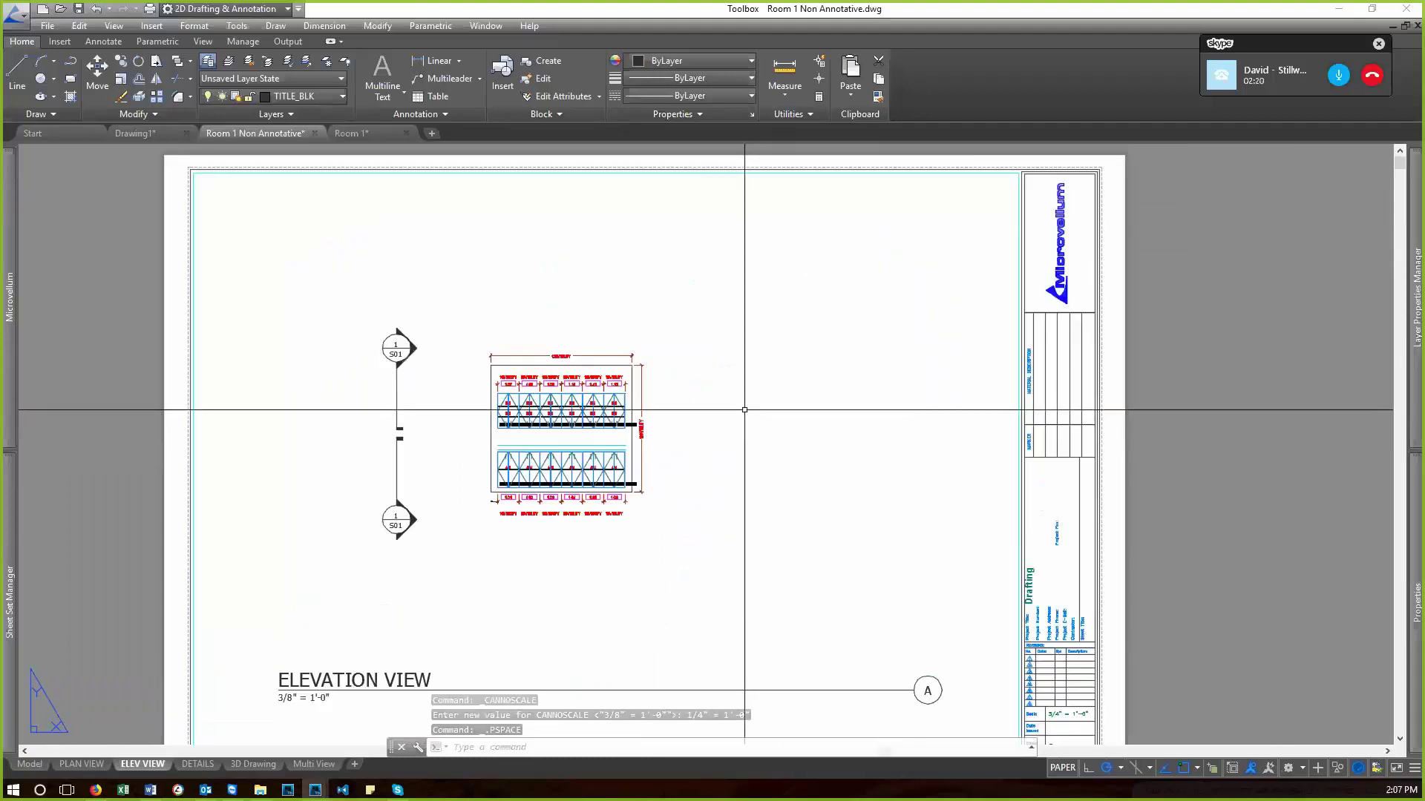
{"action": "type", "text": "z"}
{"action": "key", "text": "Return"}
{"action": "type", "text": "e"}
{"action": "key", "text": "Return"}
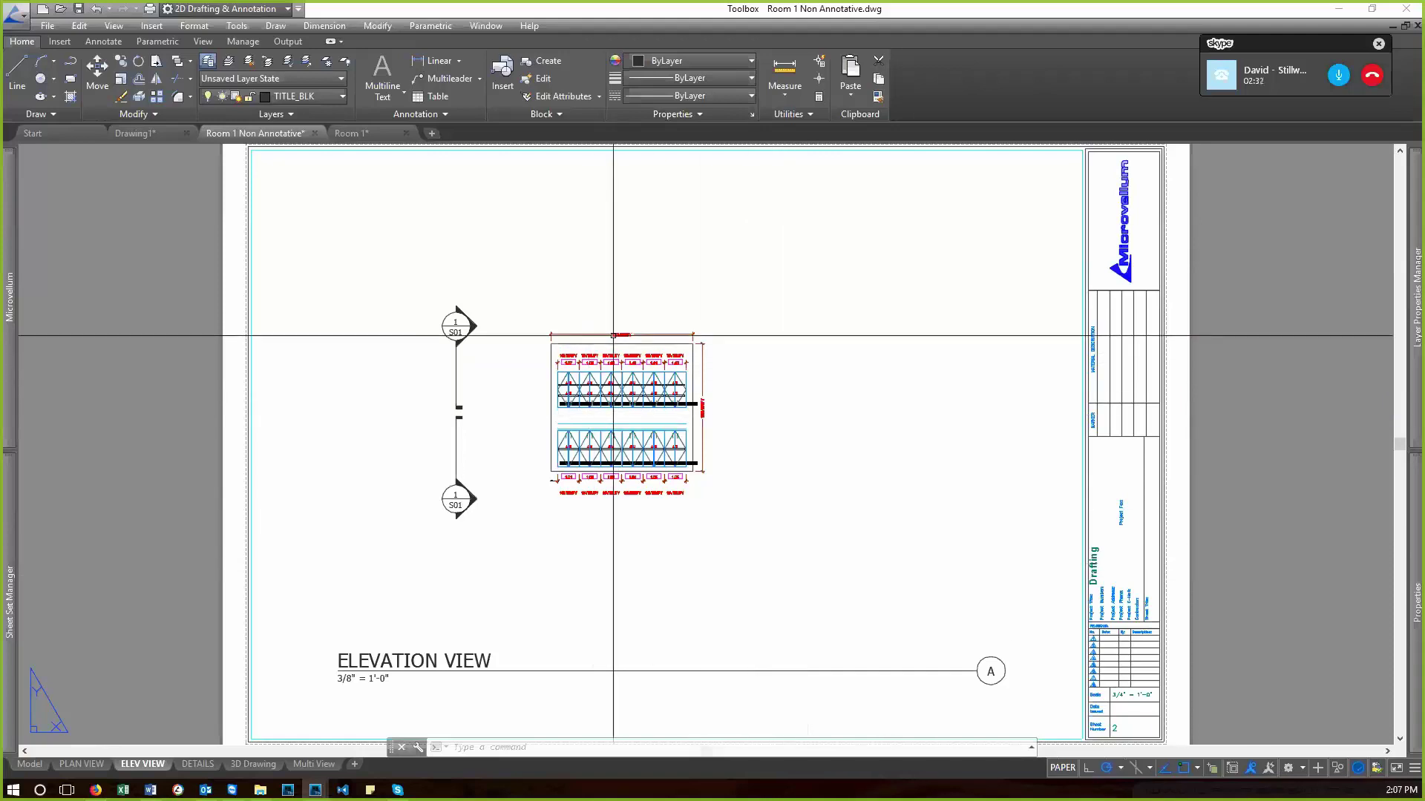
{"action": "scroll", "coordinate": [613, 336], "scroll_direction": "up", "scroll_amount": 3}
{"action": "scroll", "coordinate": [719, 477], "scroll_direction": "down", "scroll_amount": 6}
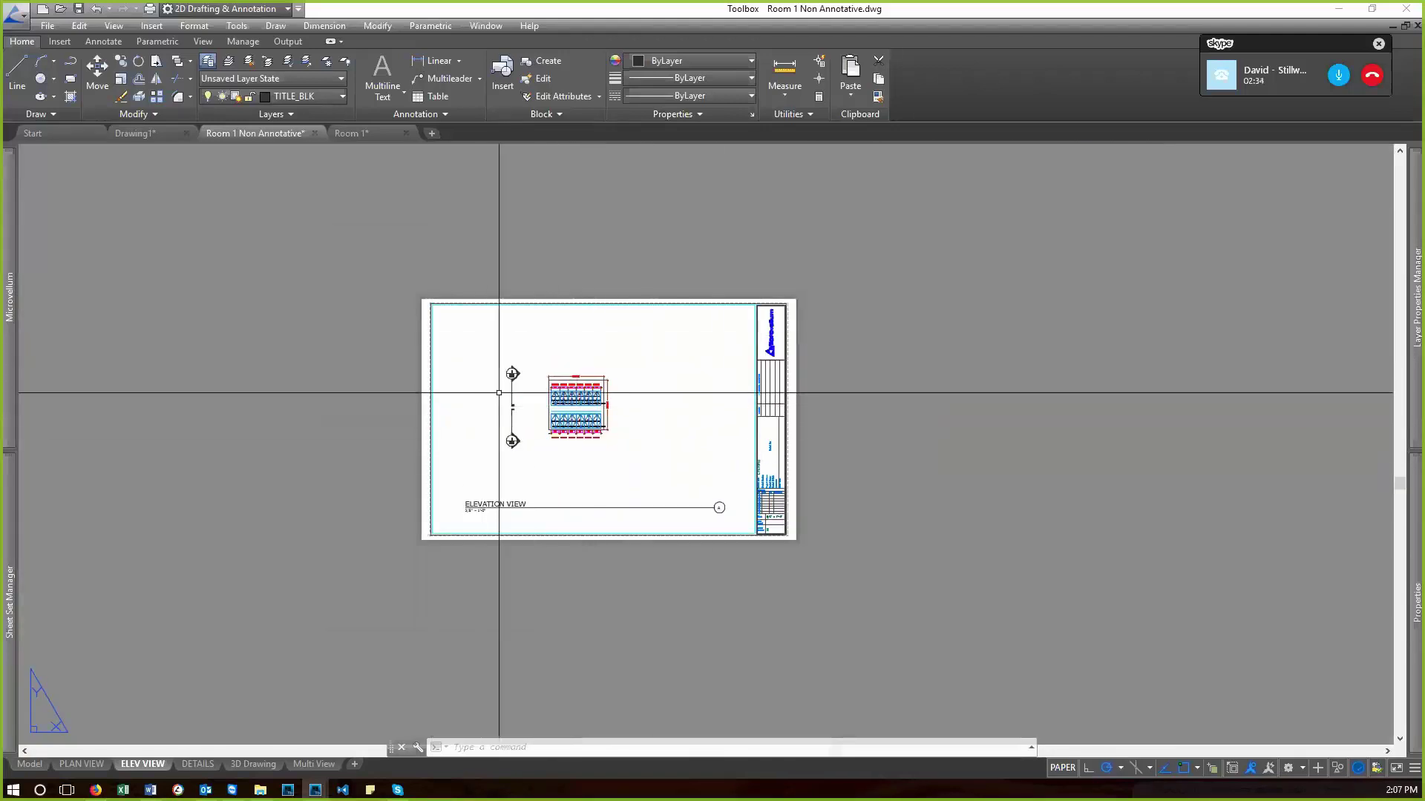
{"action": "scroll", "coordinate": [499, 393], "scroll_direction": "up", "scroll_amount": 4}
{"action": "type", "text": "z"}
{"action": "key", "text": "Return"}
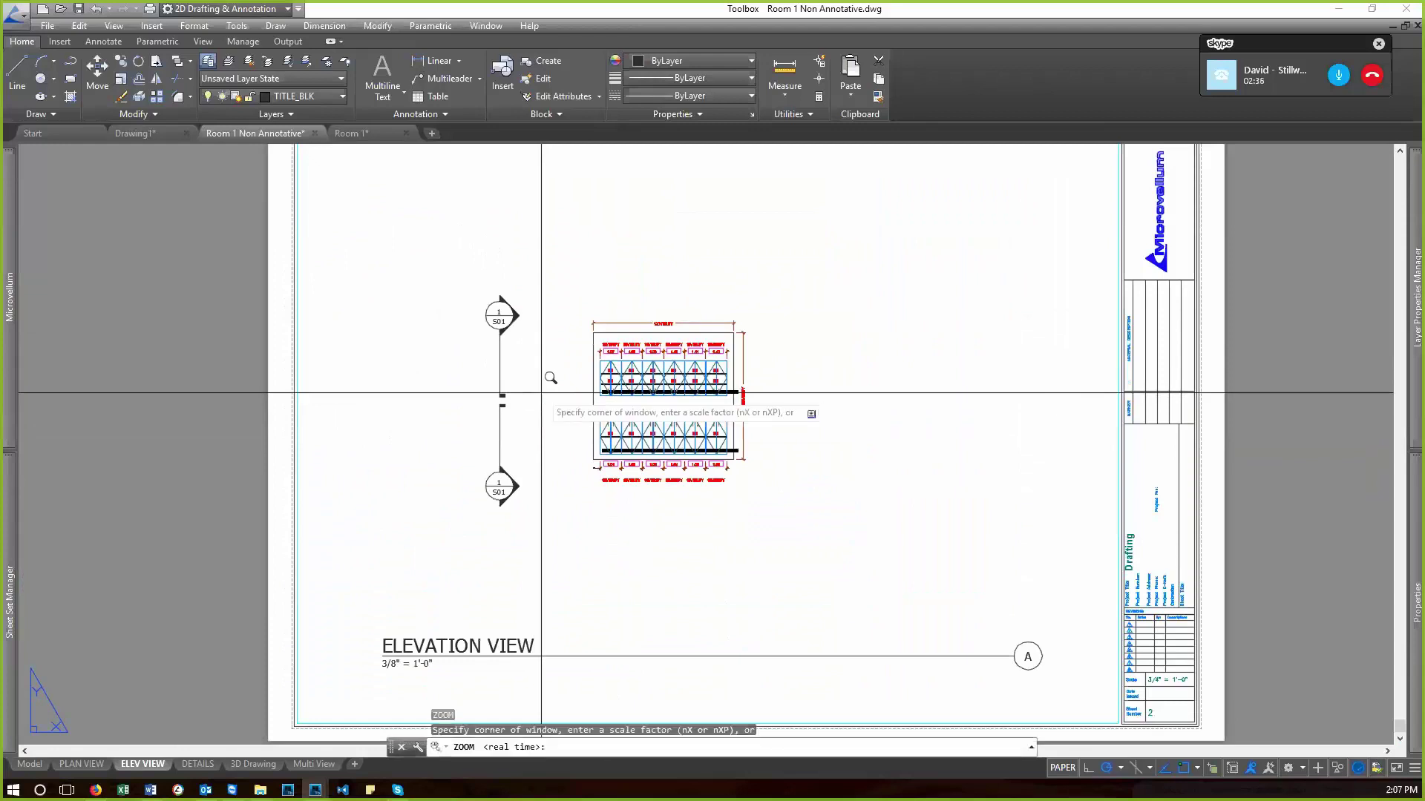
{"action": "type", "text": "e"}
{"action": "key", "text": "Return"}
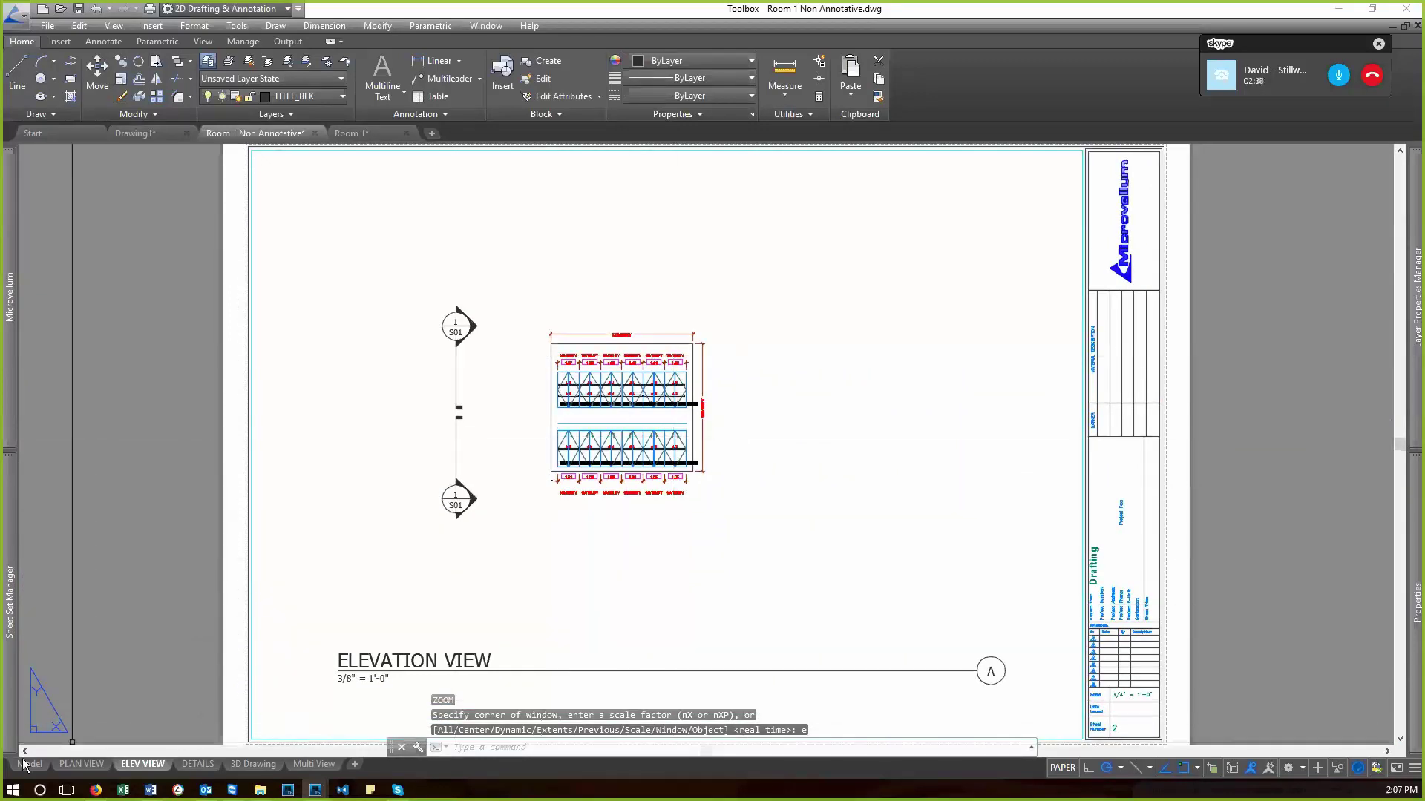
- Return to model space and check the SCL scale options again without changing the scale
{"action": "left_click", "coordinate": [30, 764]}
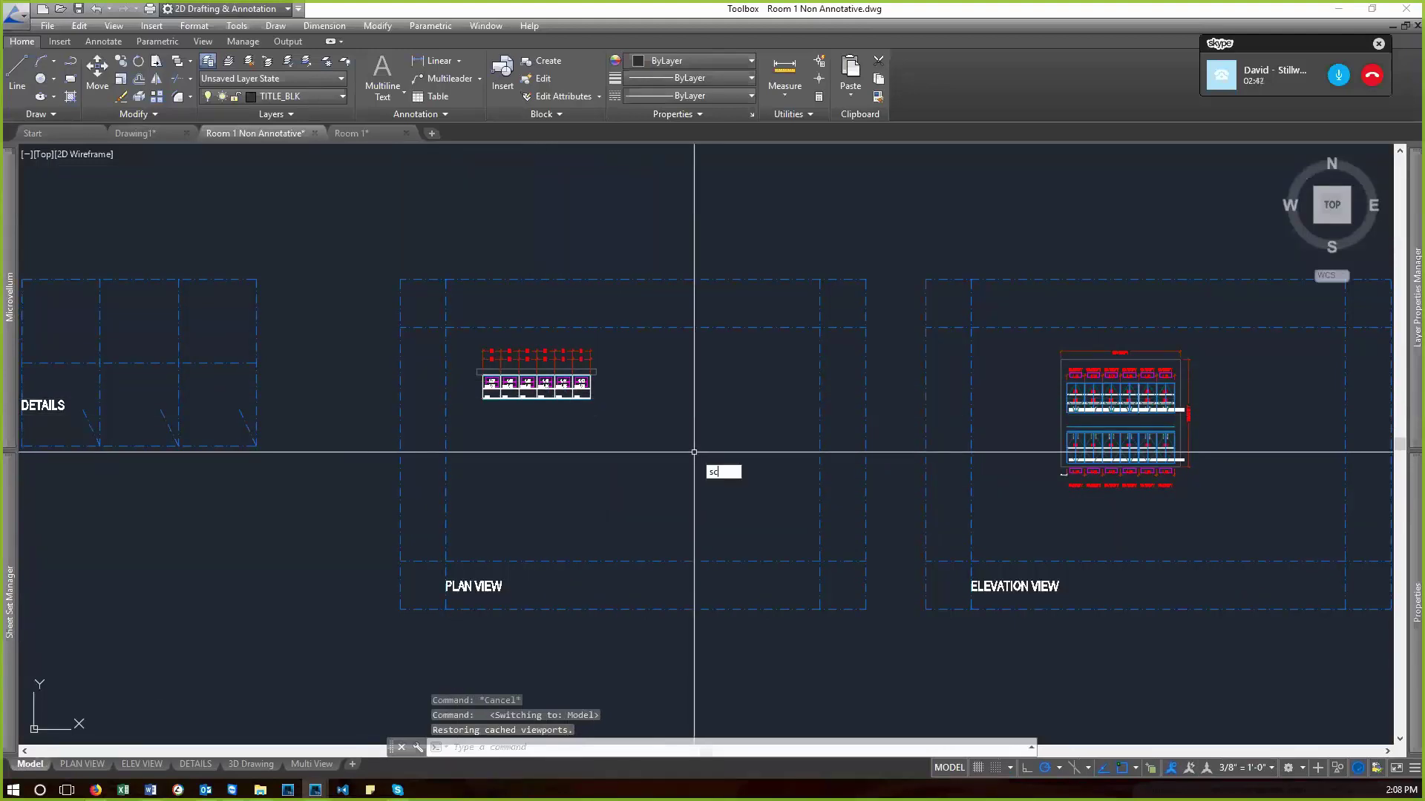
{"action": "type", "text": "SCL"}
{"action": "key", "text": "Return"}
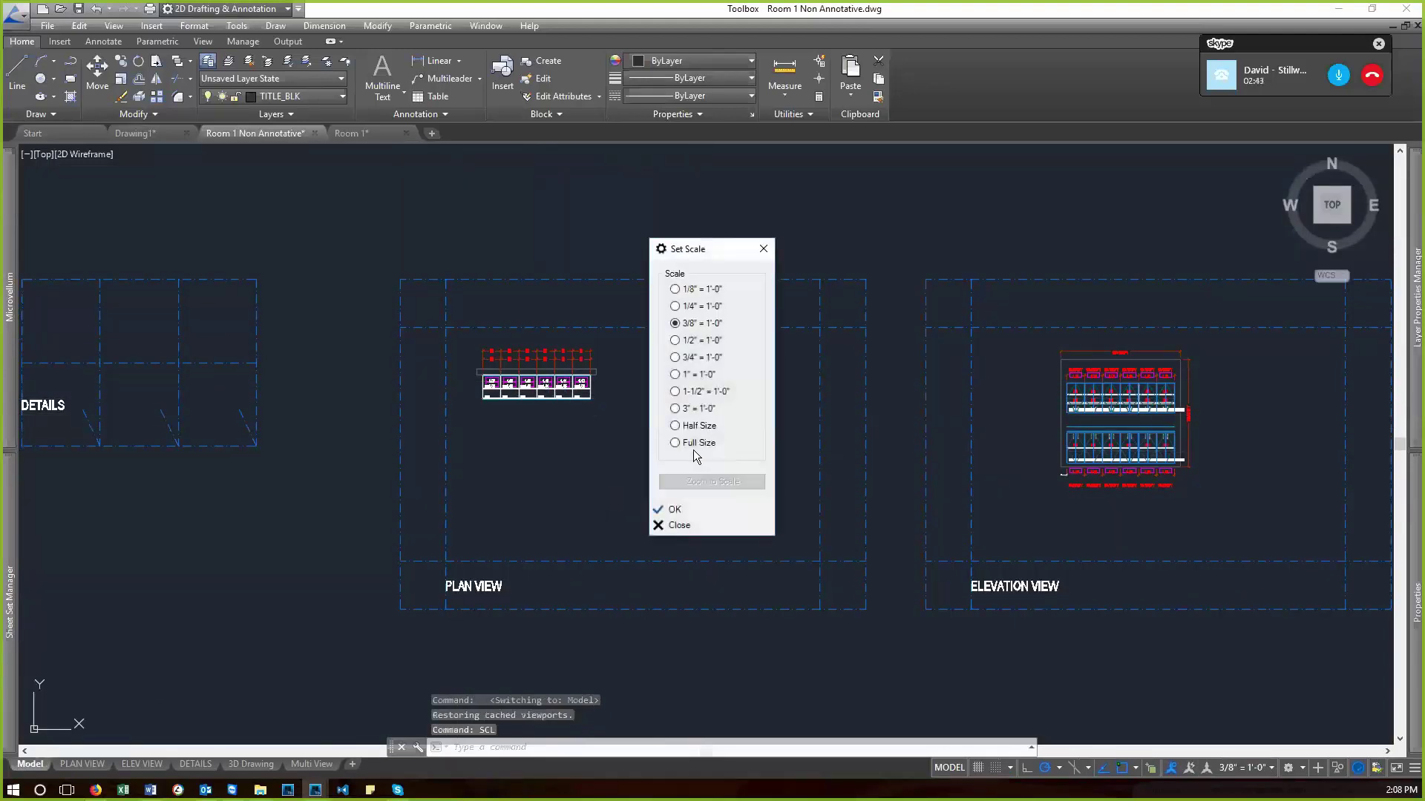
{"action": "left_click", "coordinate": [764, 251]}
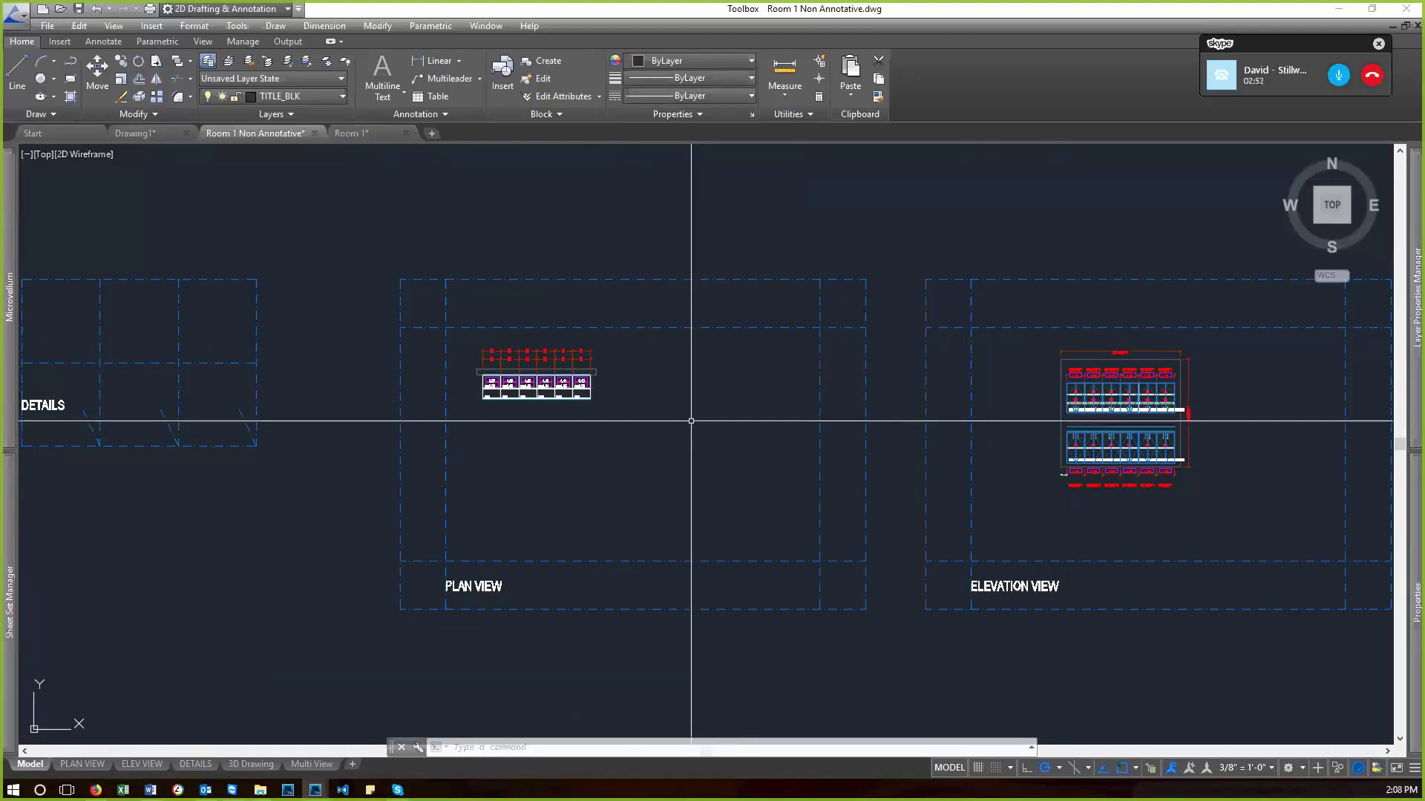
{"action": "scroll", "coordinate": [694, 417], "scroll_direction": "down", "scroll_amount": 2}
{"action": "scroll", "coordinate": [834, 430], "scroll_direction": "up", "scroll_amount": 2}
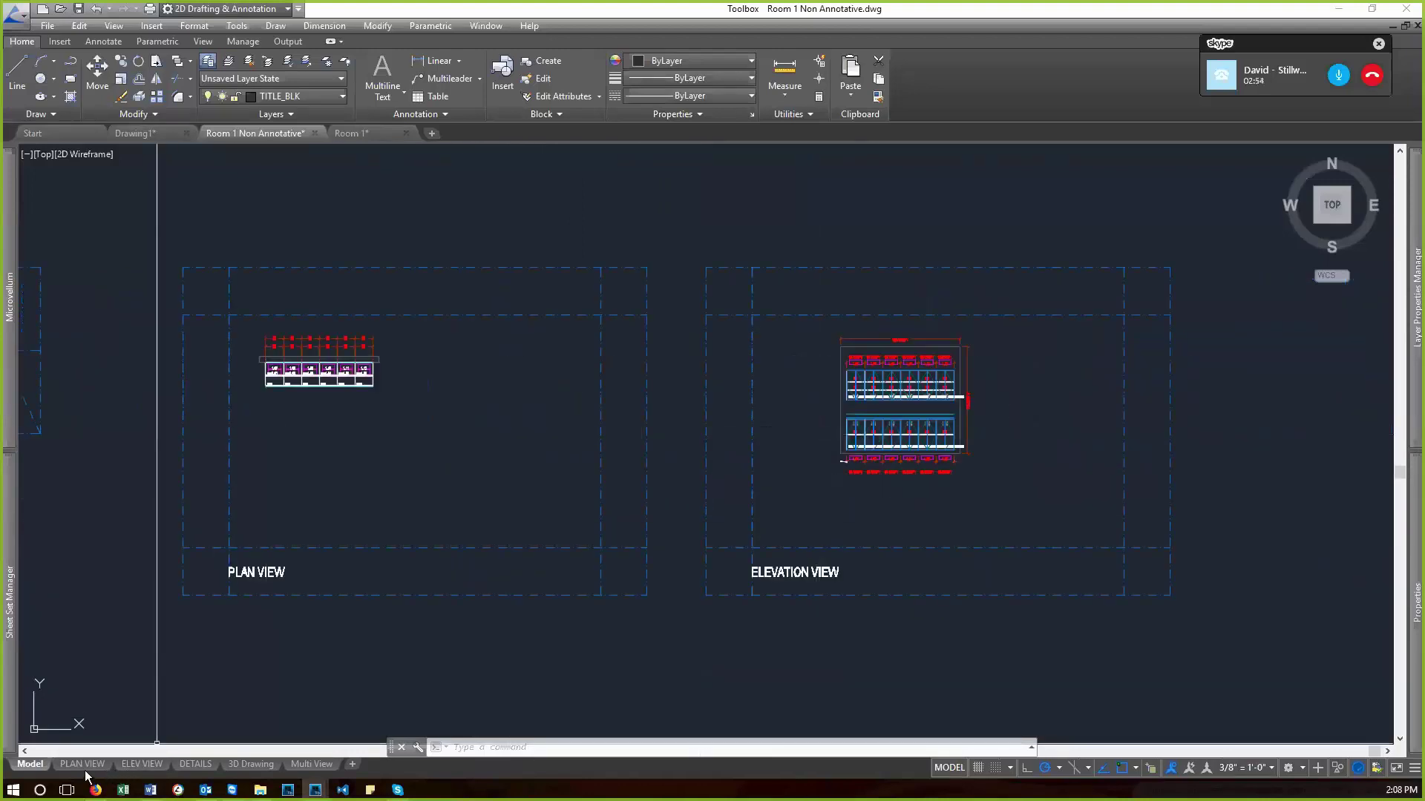
- Enlarge the elevation inside the ELEV VIEW layout's viewport to a scale of about 0.053 and return to paper space
{"action": "left_click", "coordinate": [132, 765]}
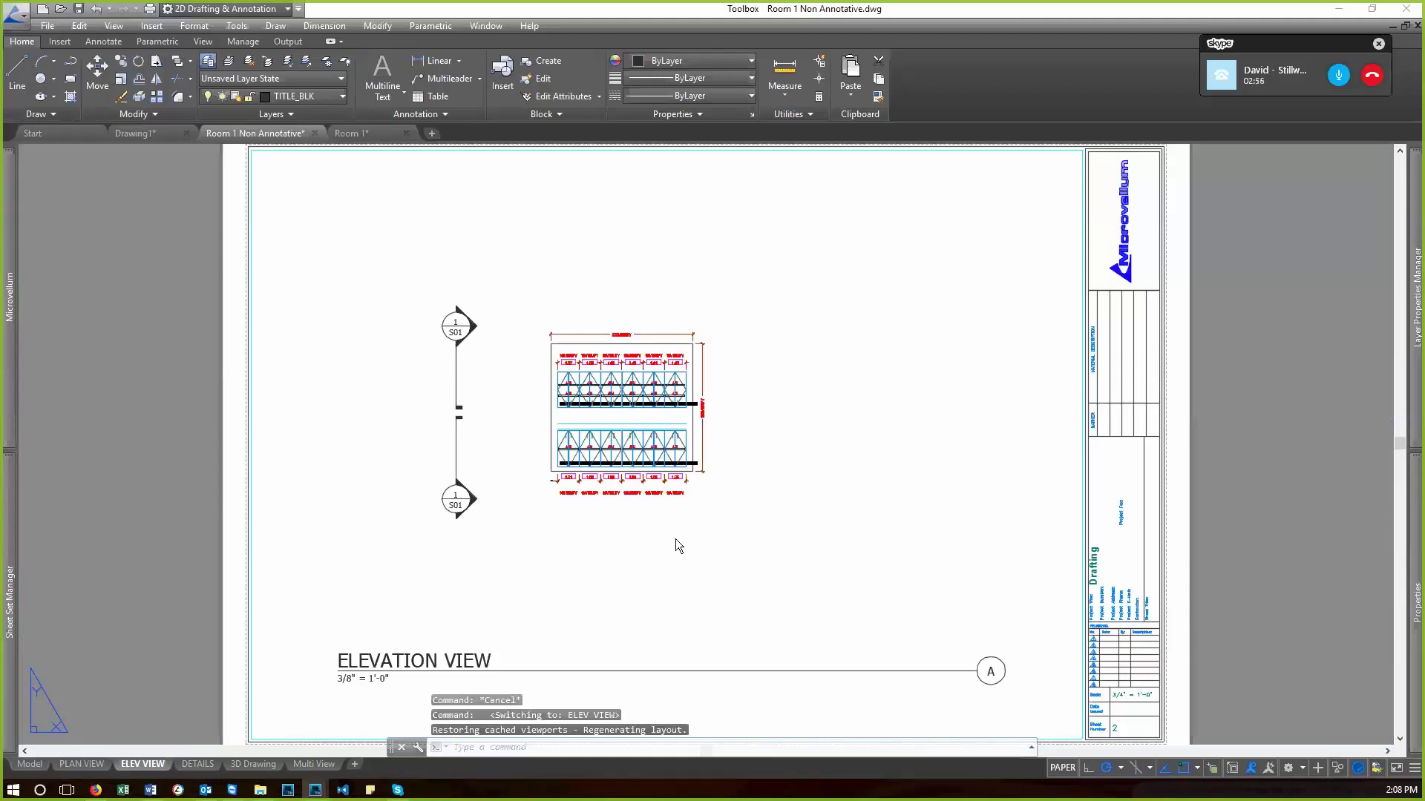
{"action": "double_click", "coordinate": [735, 541]}
{"action": "scroll", "coordinate": [673, 445], "scroll_direction": "up", "scroll_amount": 6}
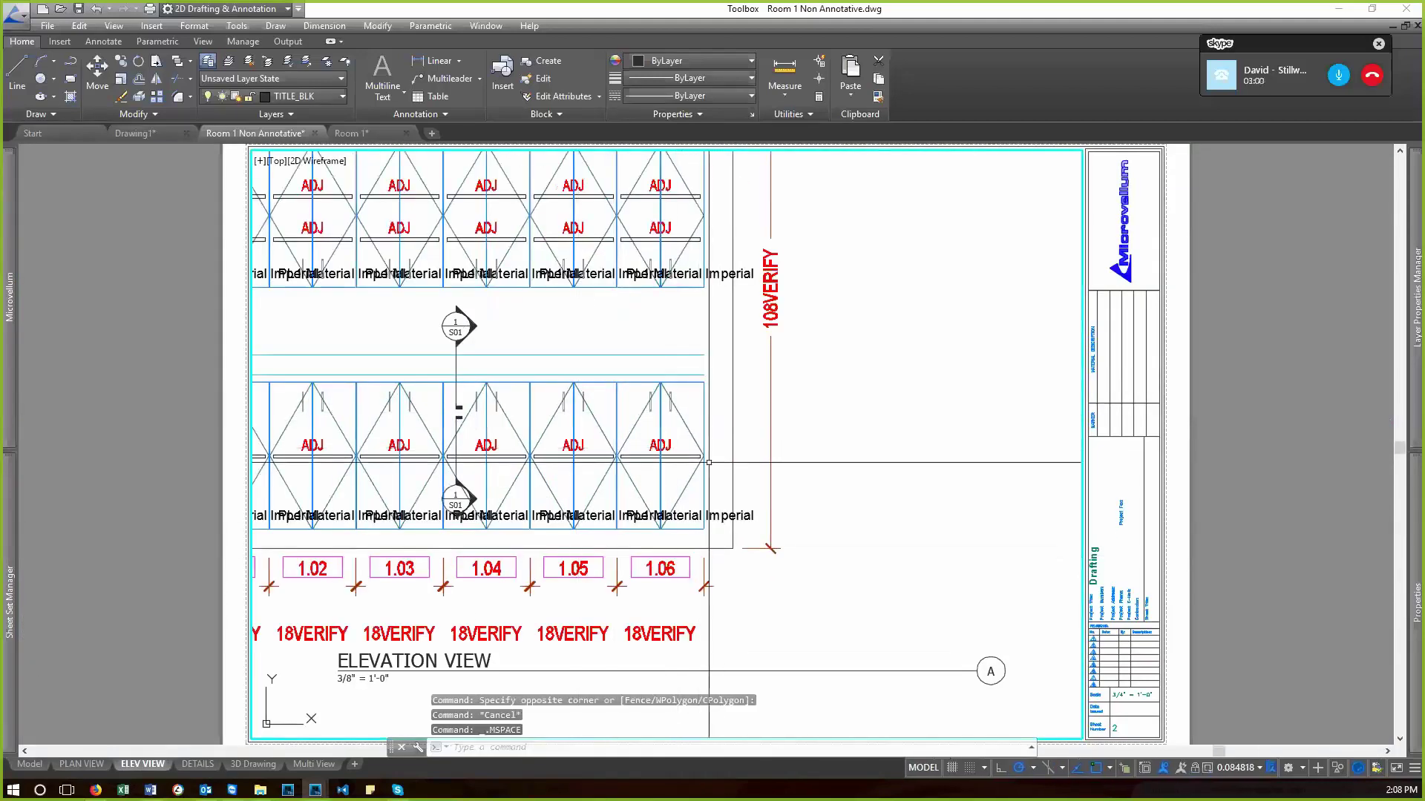
{"action": "scroll", "coordinate": [786, 447], "scroll_direction": "down", "scroll_amount": 2}
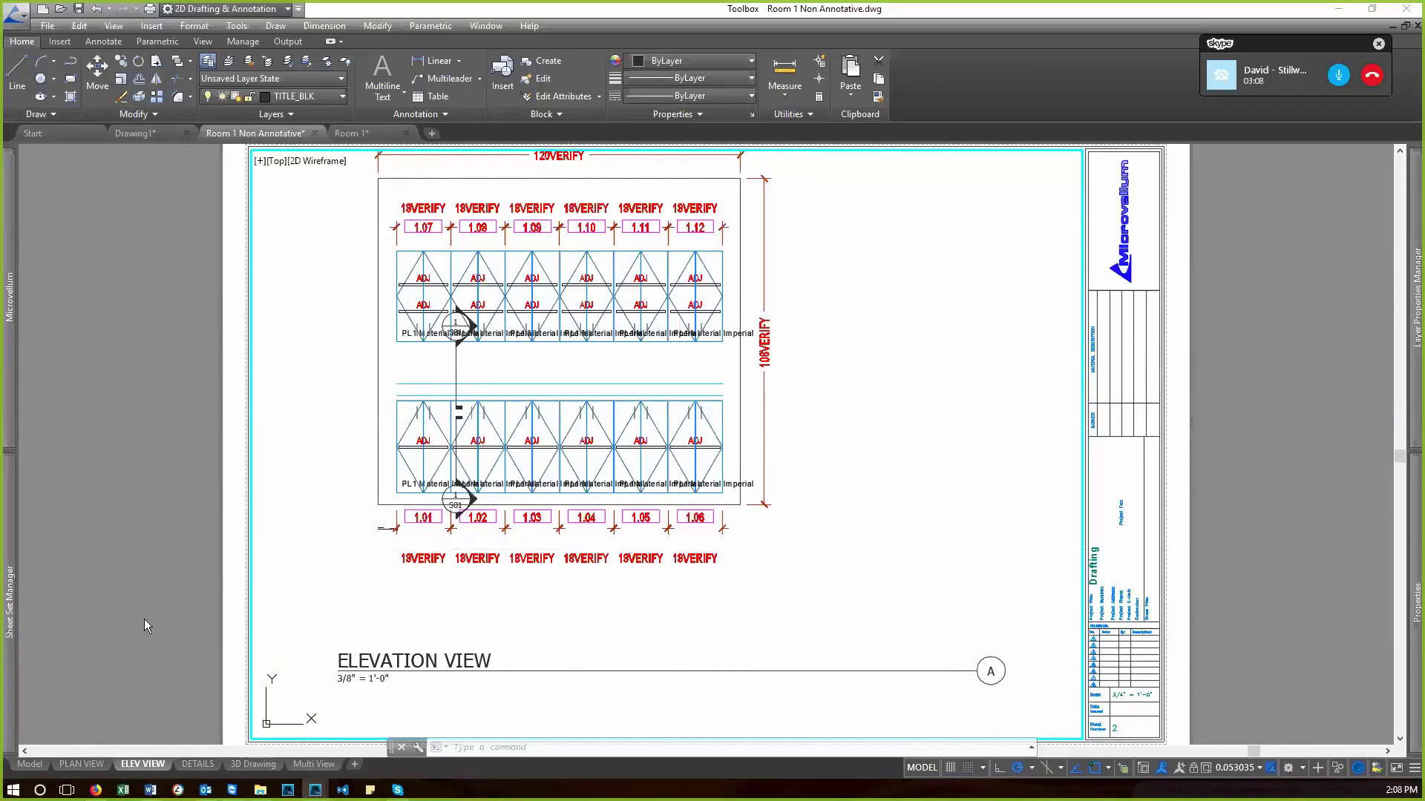
{"action": "double_click", "coordinate": [105, 631]}
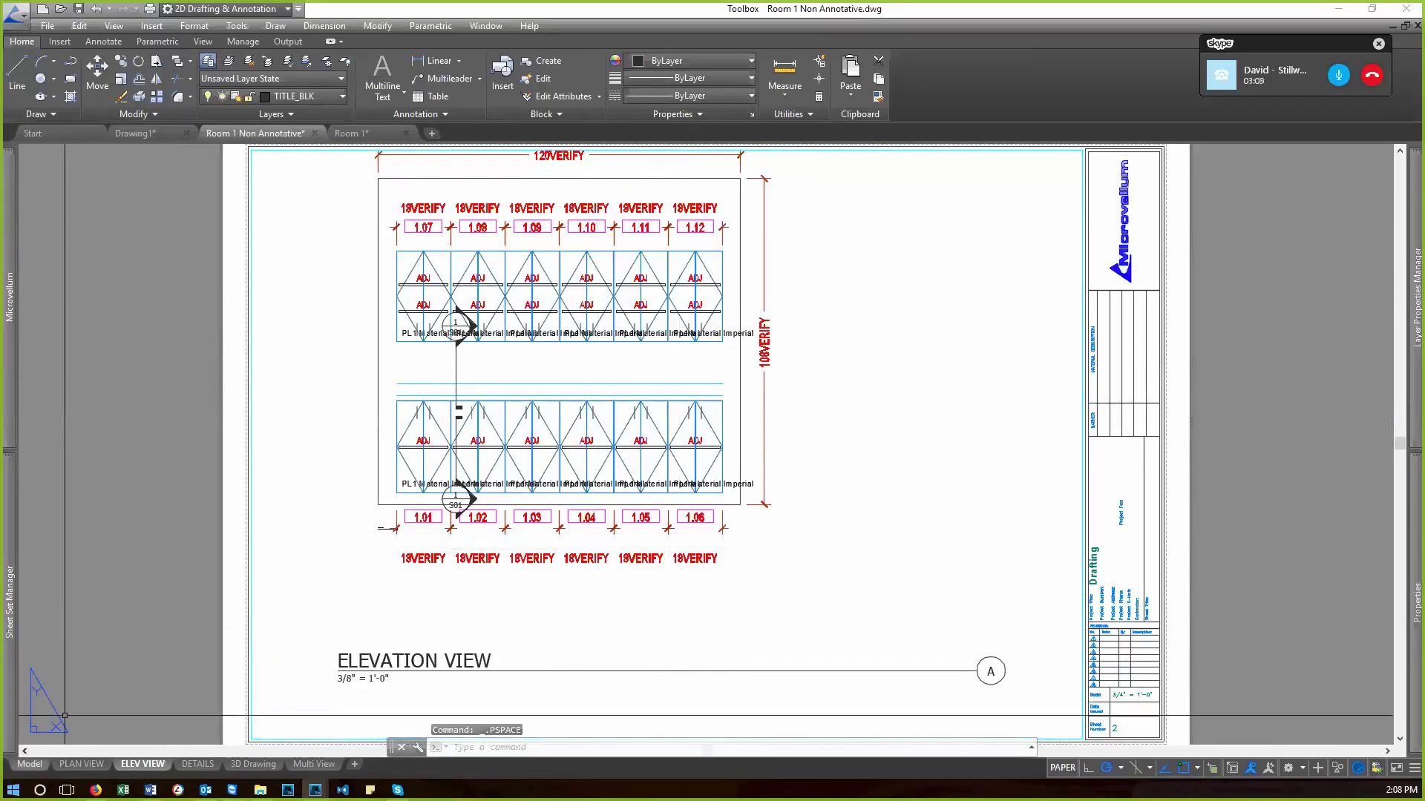
- In model space, copy the three 18VERIFY dimensions over cabinets 1.10 to 1.12 straight up above the elevation
{"action": "left_click", "coordinate": [30, 764]}
{"action": "scroll", "coordinate": [1011, 372], "scroll_direction": "up", "scroll_amount": 10}
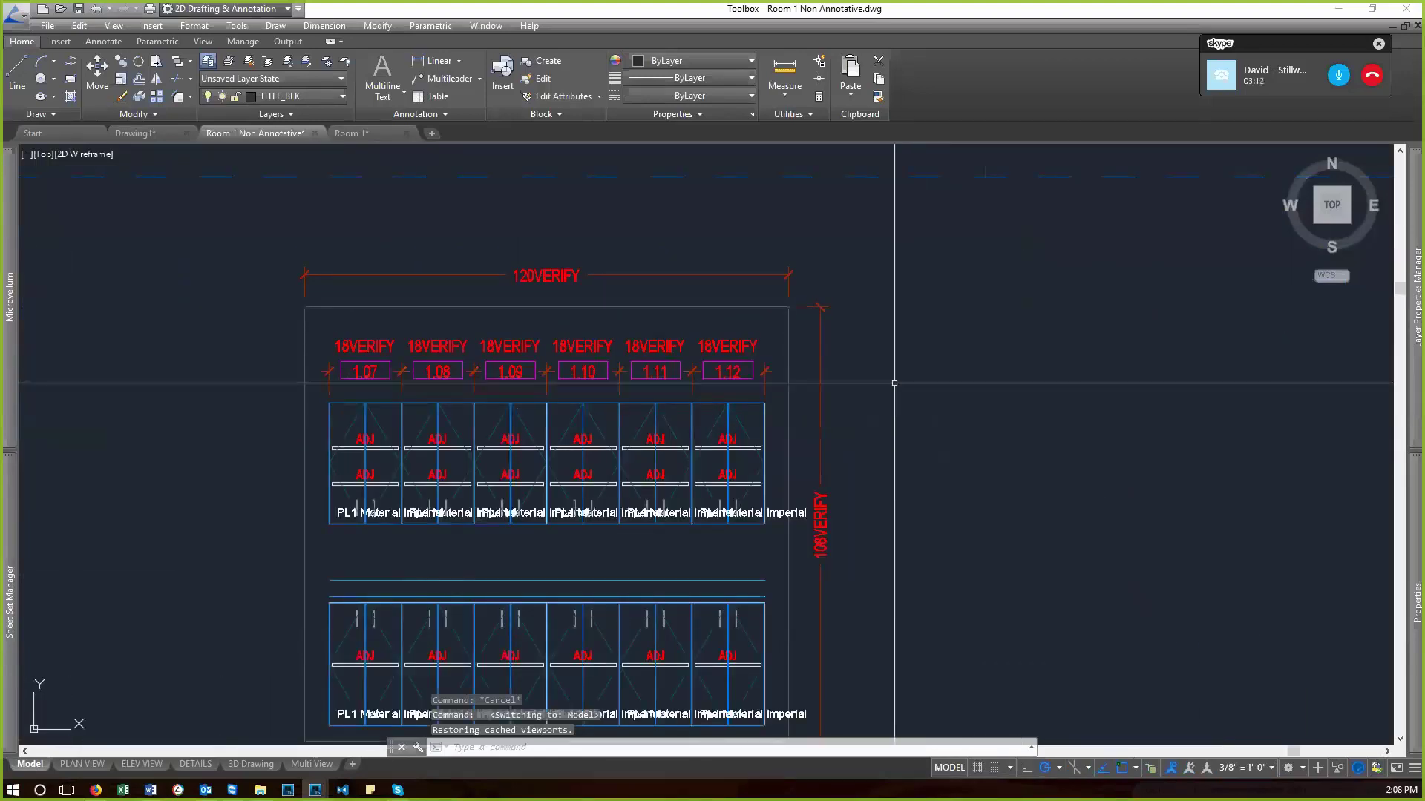
{"action": "left_click", "coordinate": [775, 352]}
{"action": "left_click", "coordinate": [606, 326]}
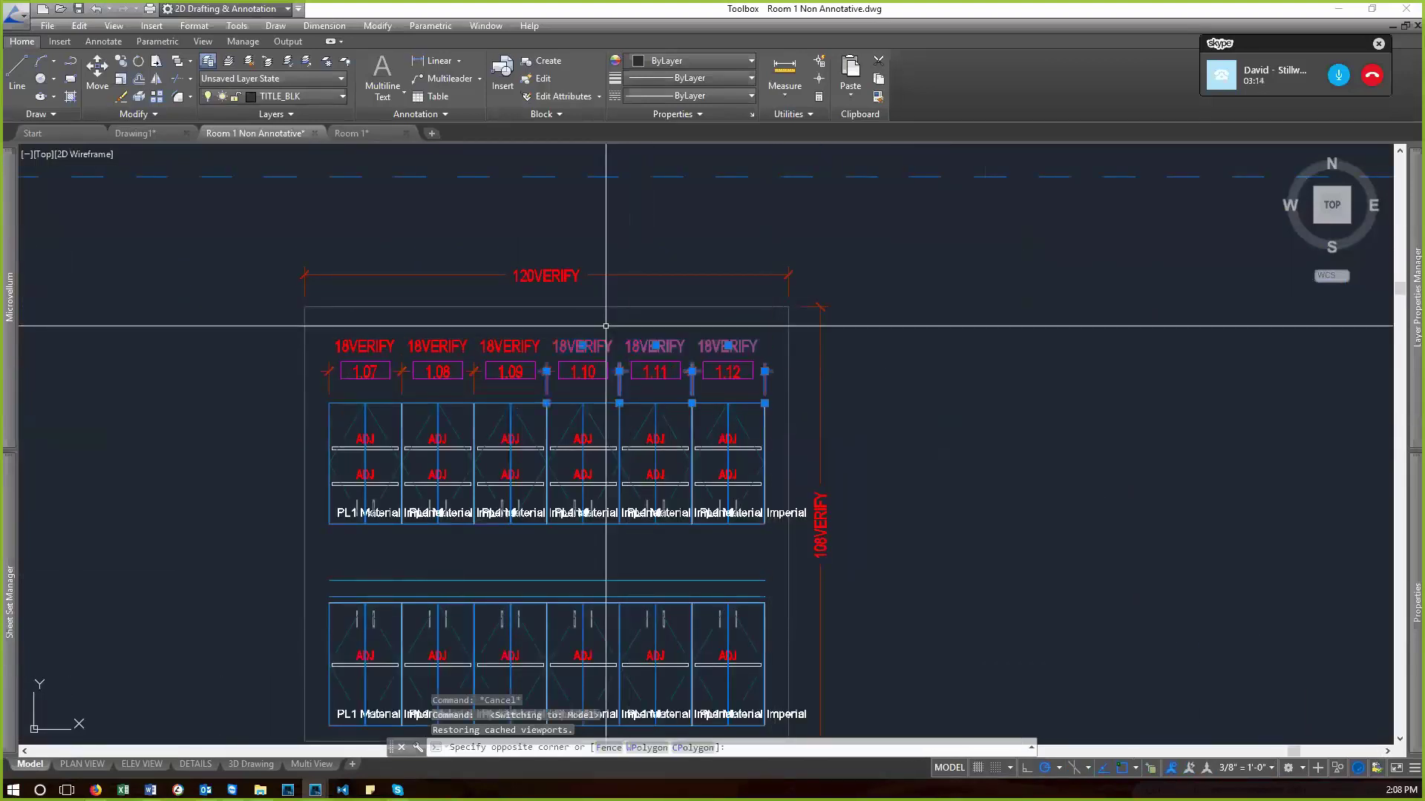
{"action": "scroll", "coordinate": [920, 419], "scroll_direction": "down", "scroll_amount": 2}
{"action": "type", "text": "c"}
{"action": "key", "text": "Return"}
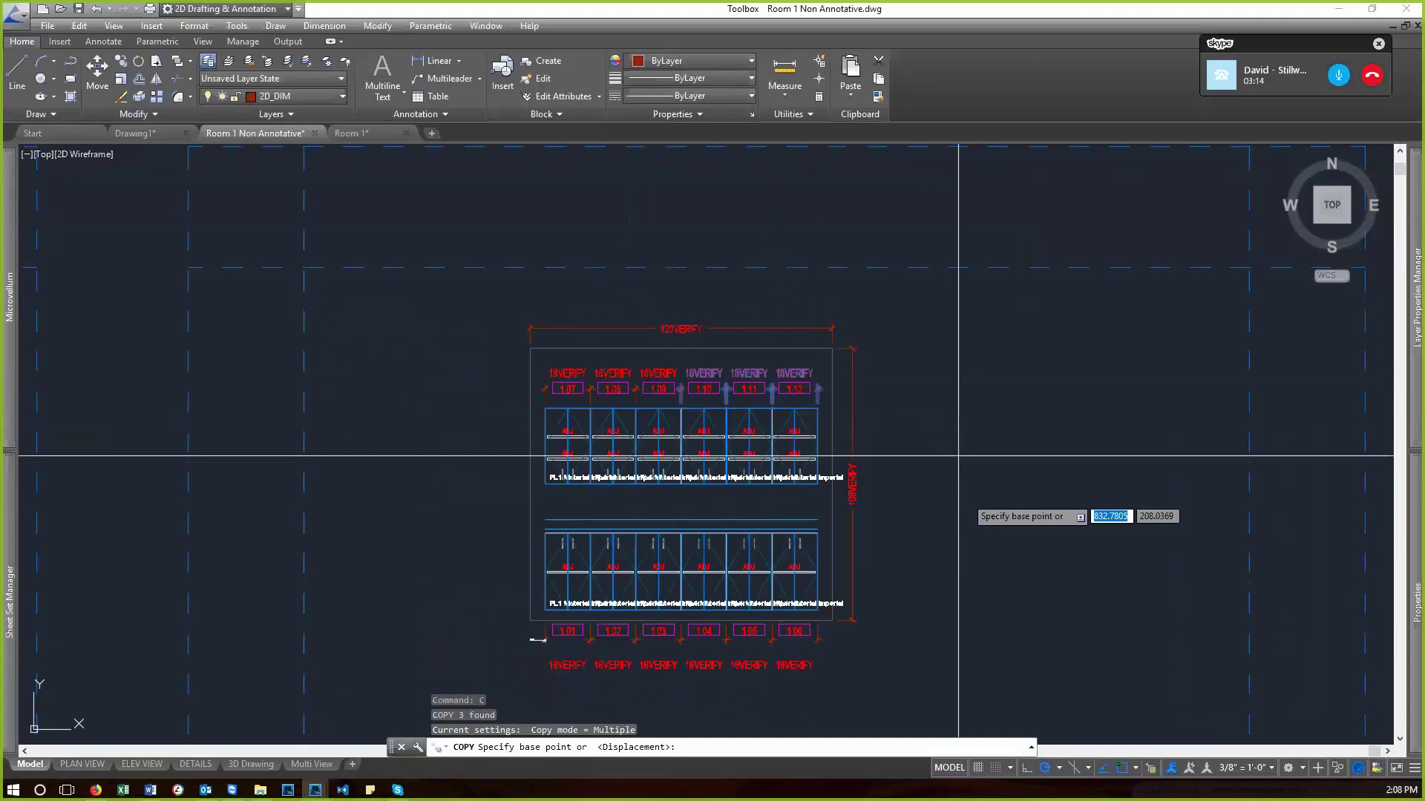
{"action": "left_click", "coordinate": [965, 504]}
{"action": "left_click", "coordinate": [965, 329]}
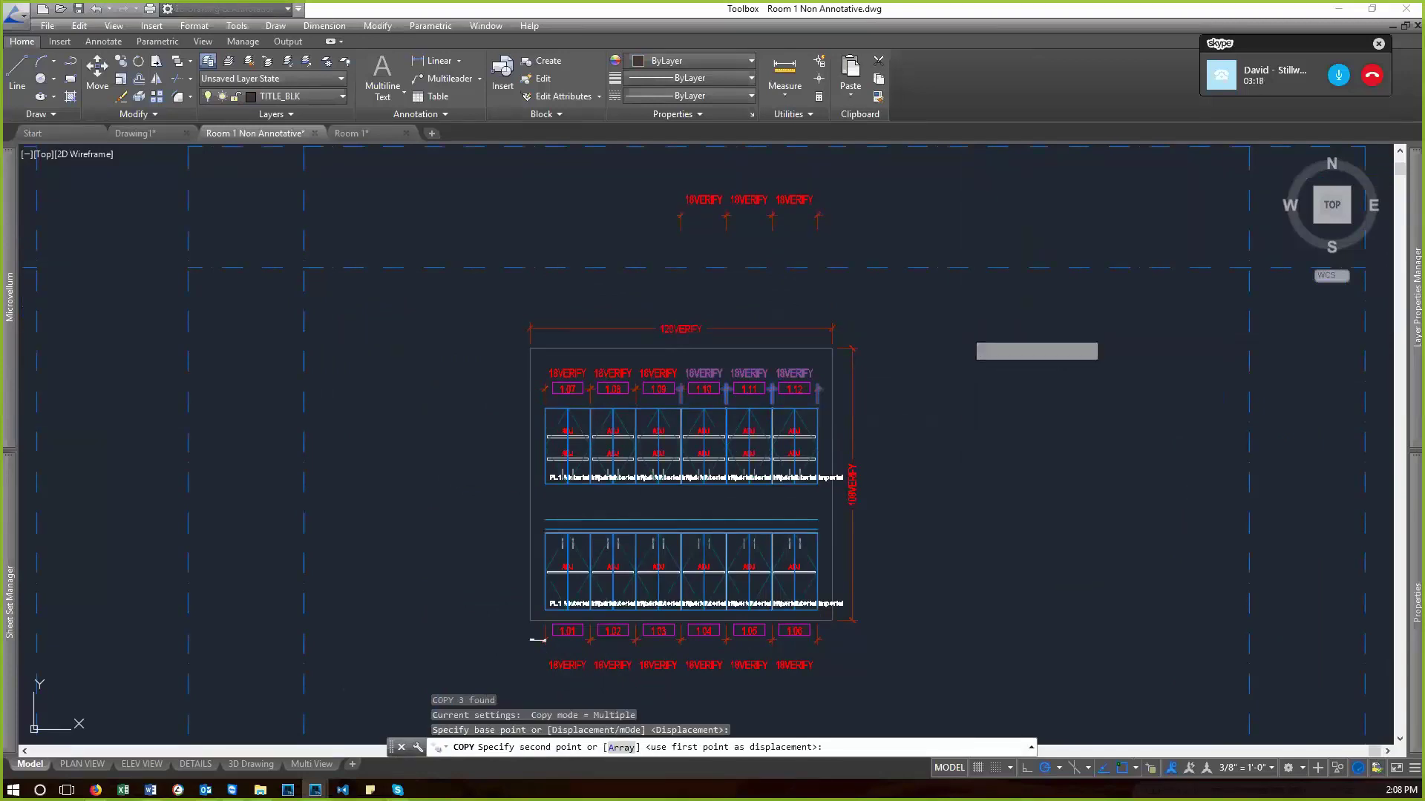
{"action": "key", "text": "Return"}
{"action": "left_click", "coordinate": [854, 237]}
{"action": "left_click", "coordinate": [612, 212]}
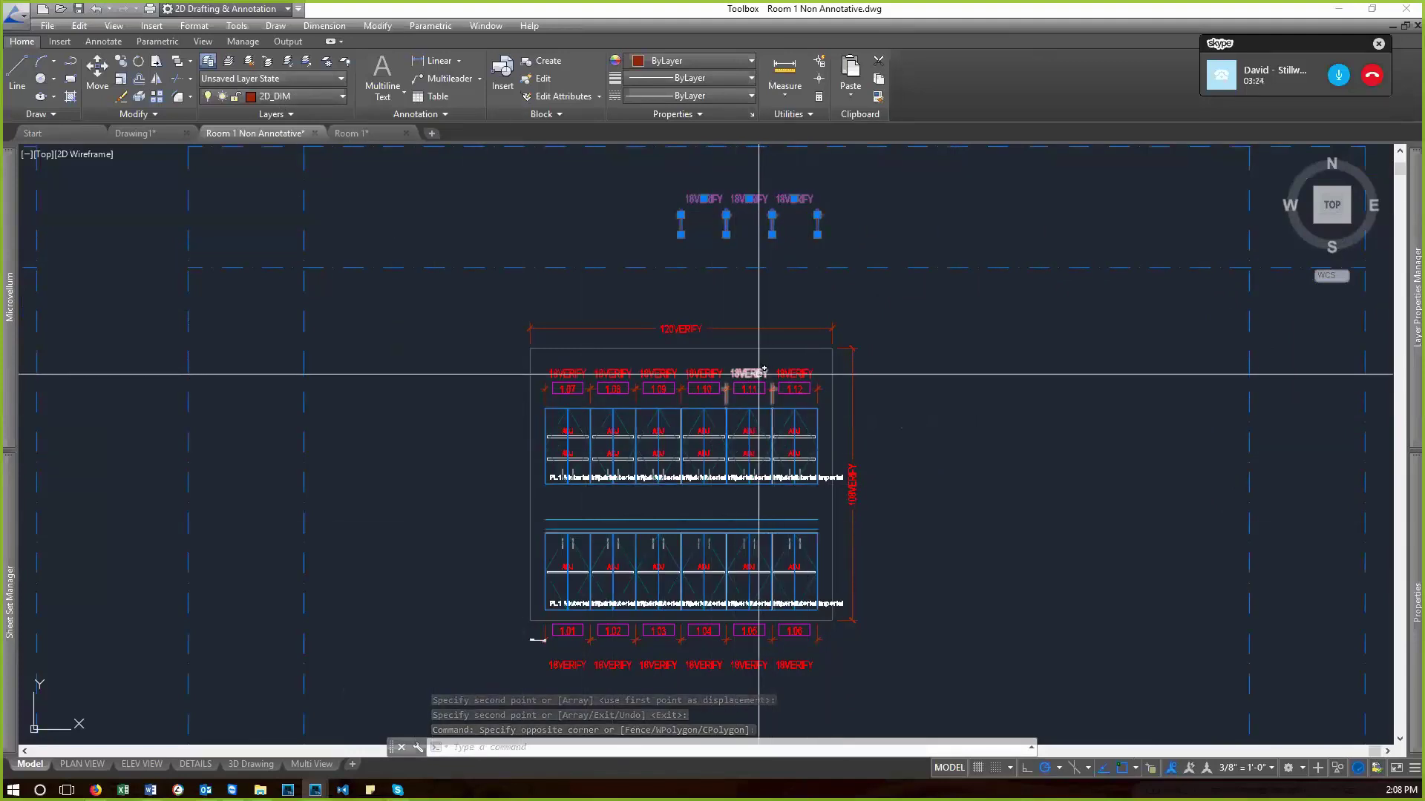
{"action": "left_click", "coordinate": [950, 415]}
{"action": "key", "text": "Escape"}
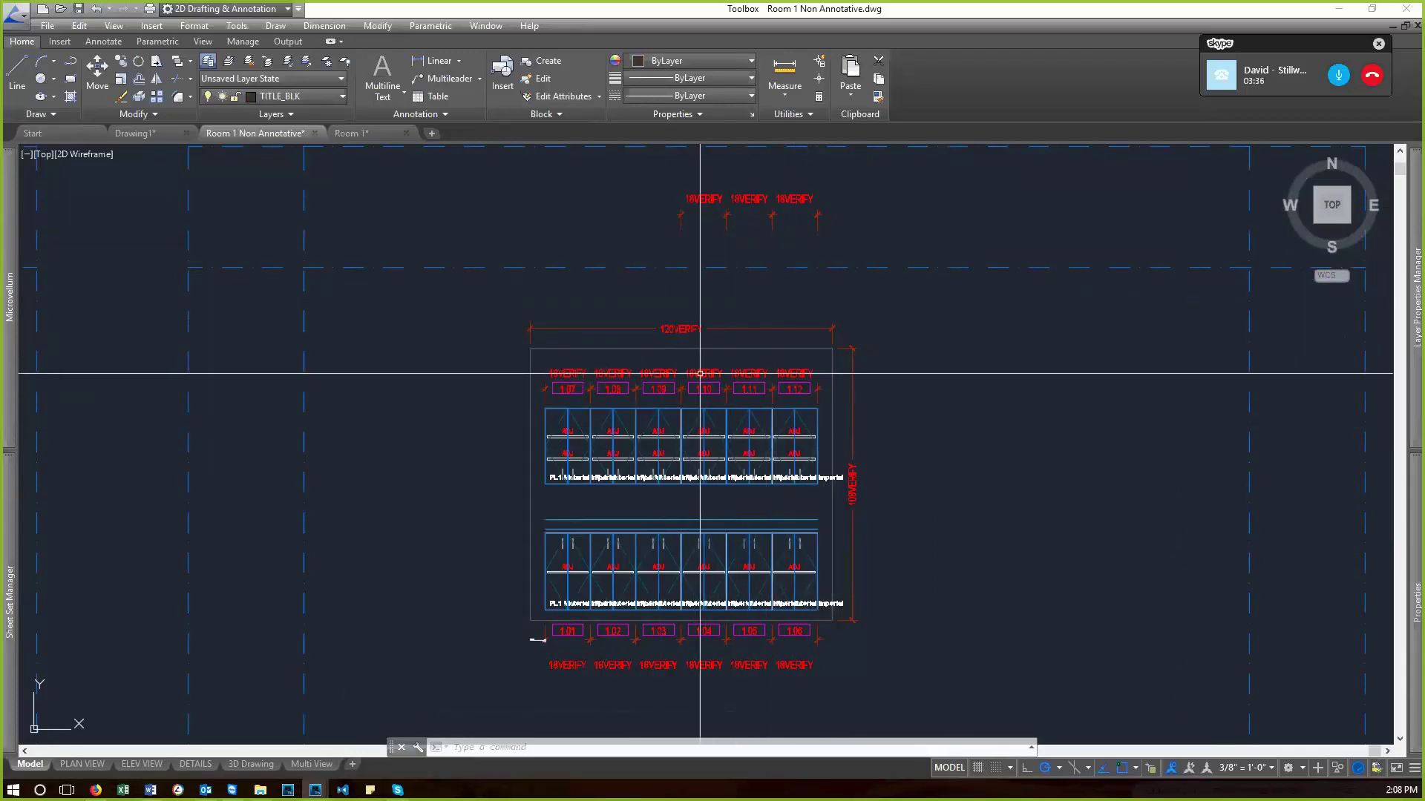
- Check the scale of the elevation viewport in the ELEV VIEW layout and view the whole sheet
{"action": "left_click", "coordinate": [142, 765]}
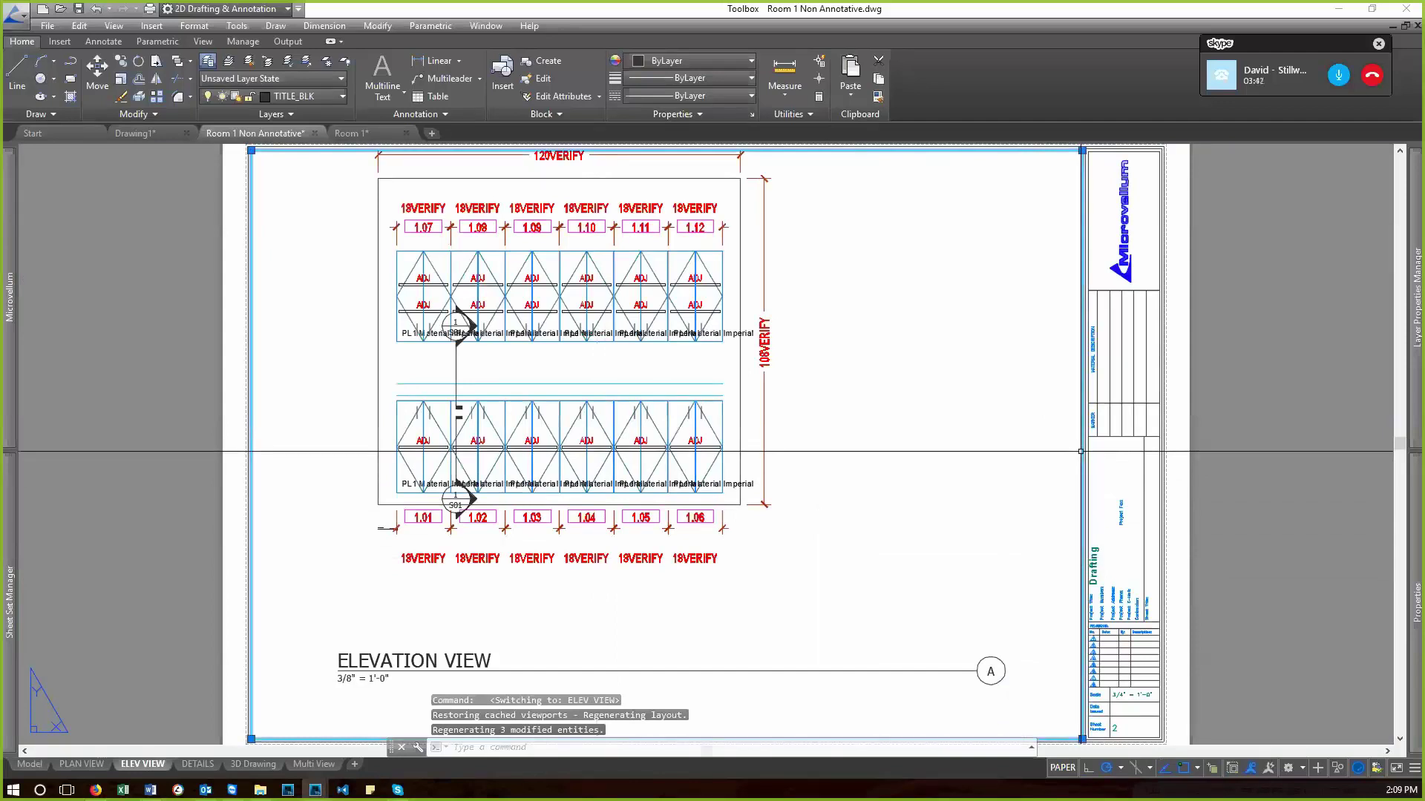
{"action": "left_click", "coordinate": [1080, 451]}
{"action": "scroll", "coordinate": [846, 467], "scroll_direction": "down", "scroll_amount": 2}
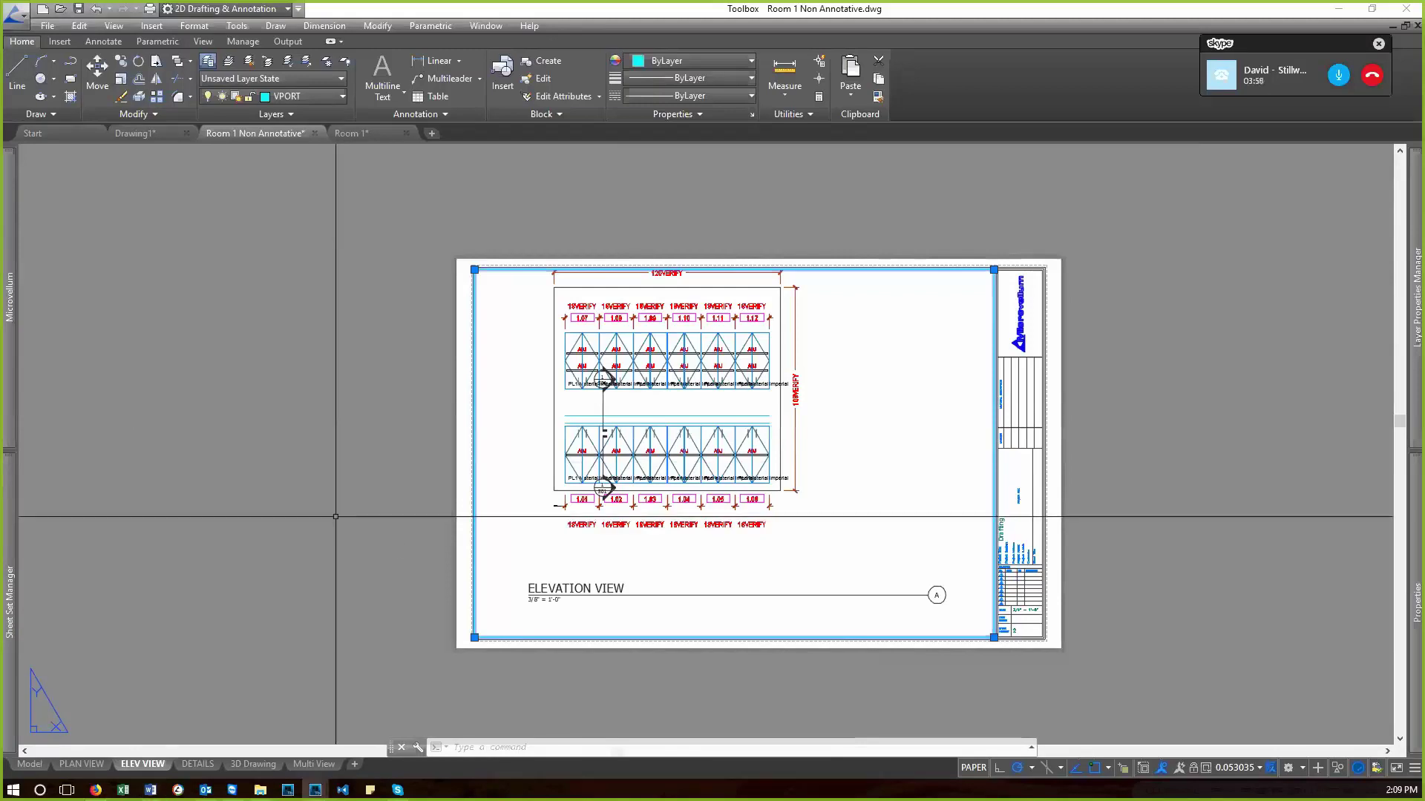
{"action": "key", "text": "Return"}
{"action": "type", "text": "e"}
{"action": "key", "text": "Return"}
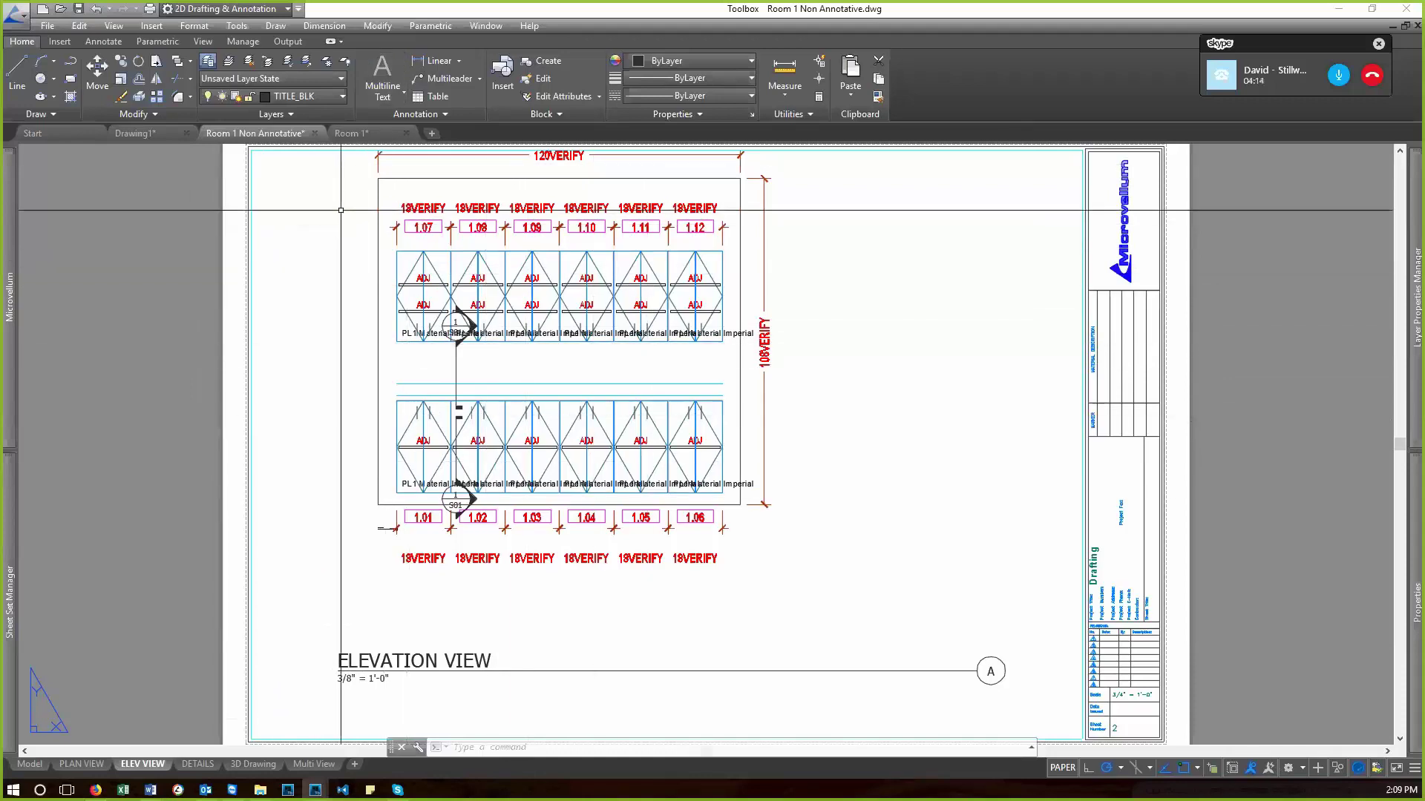
- Switch to the Room 1 drawing and enable Use Annotative Scaling in the Toolbox configuration's AutoCAD options
{"action": "left_click", "coordinate": [369, 134]}
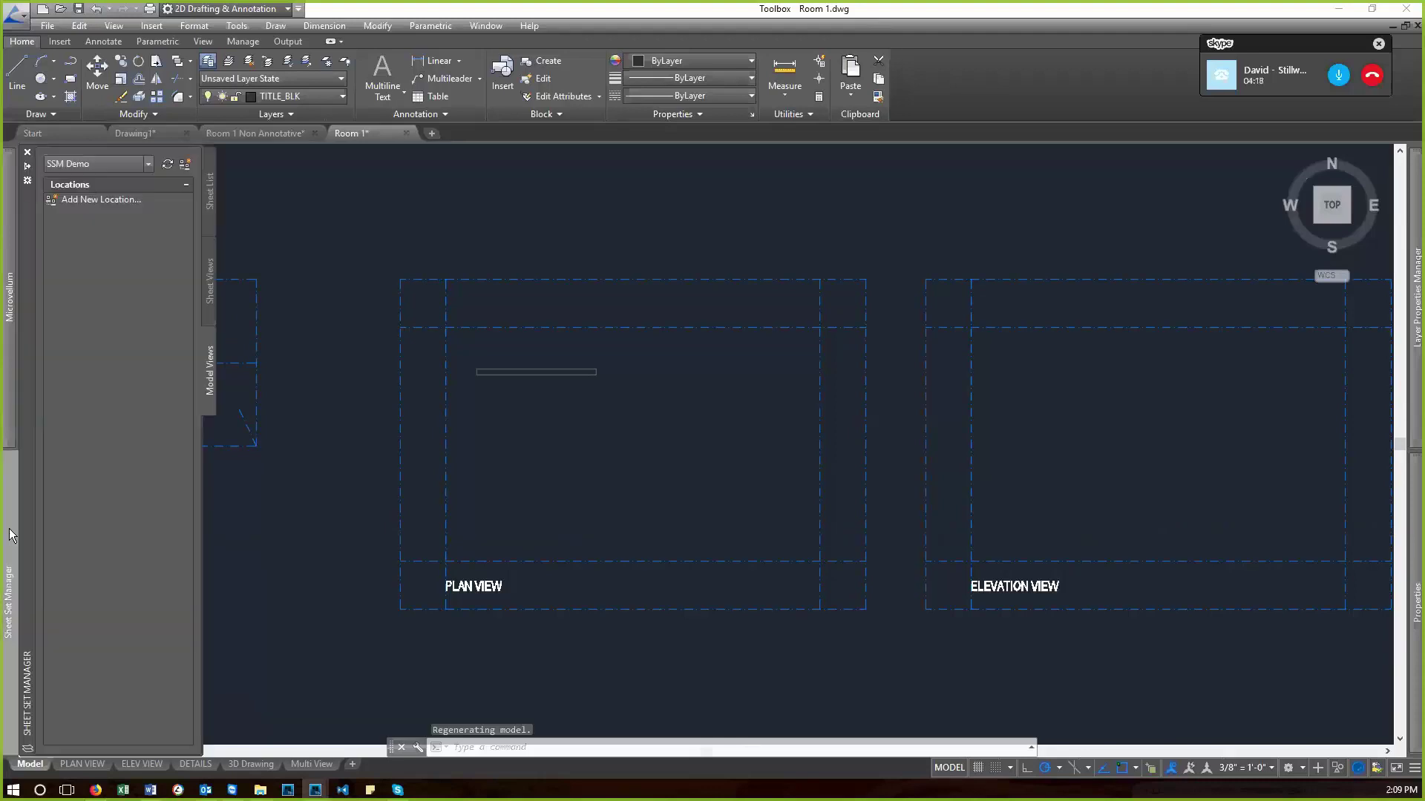
{"action": "mouse_move", "coordinate": [11, 442]}
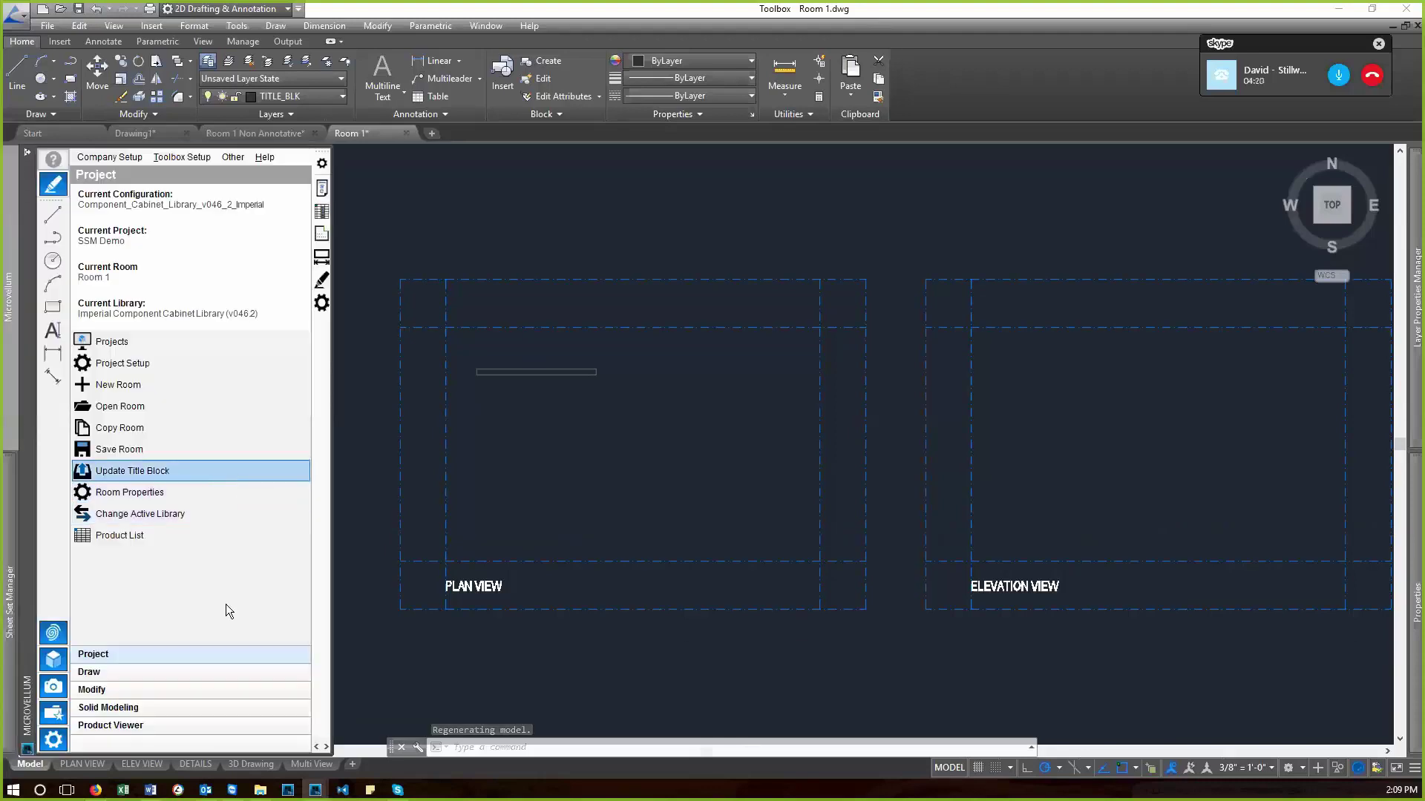
{"action": "left_click", "coordinate": [189, 157]}
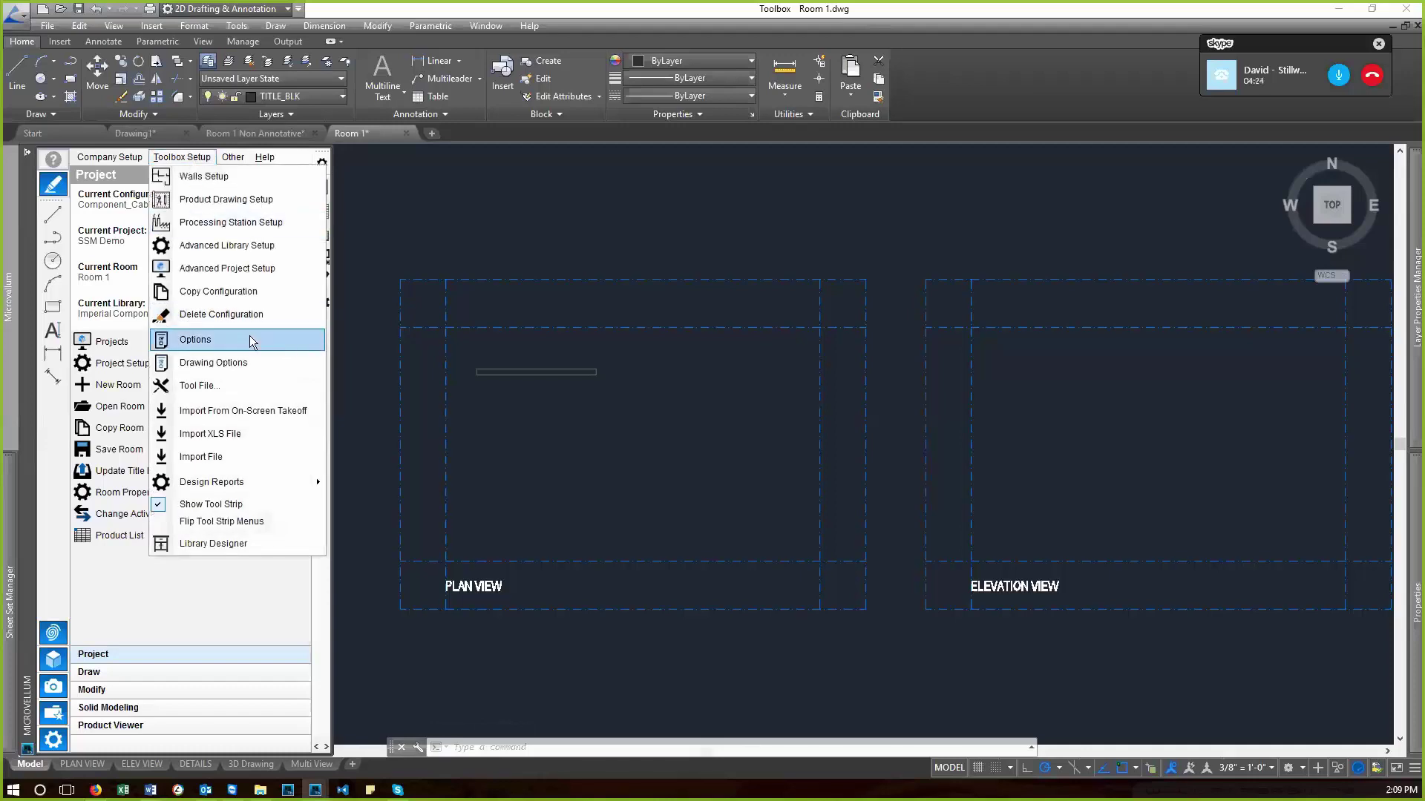
{"action": "left_click", "coordinate": [250, 340]}
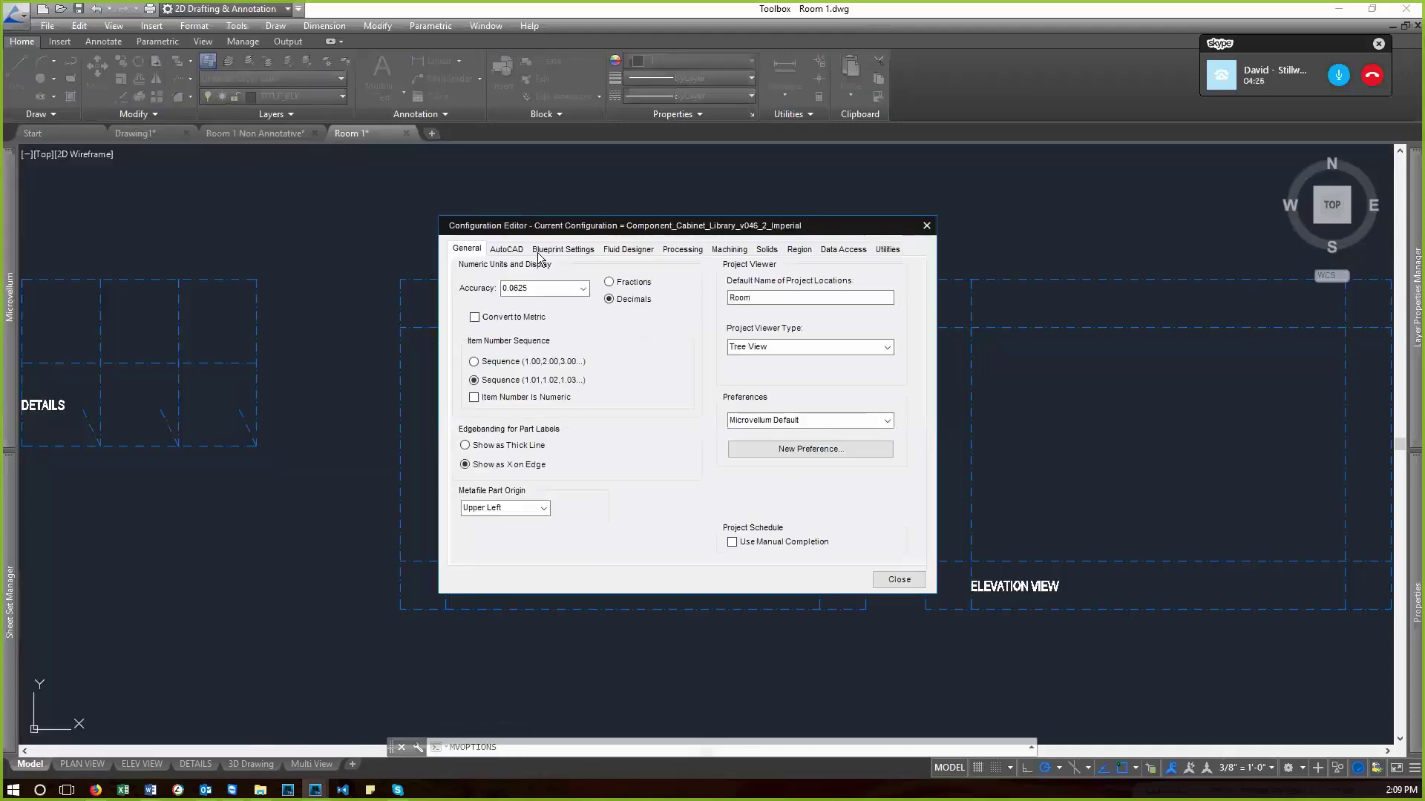
{"action": "left_click", "coordinate": [512, 249]}
{"action": "left_click", "coordinate": [730, 548]}
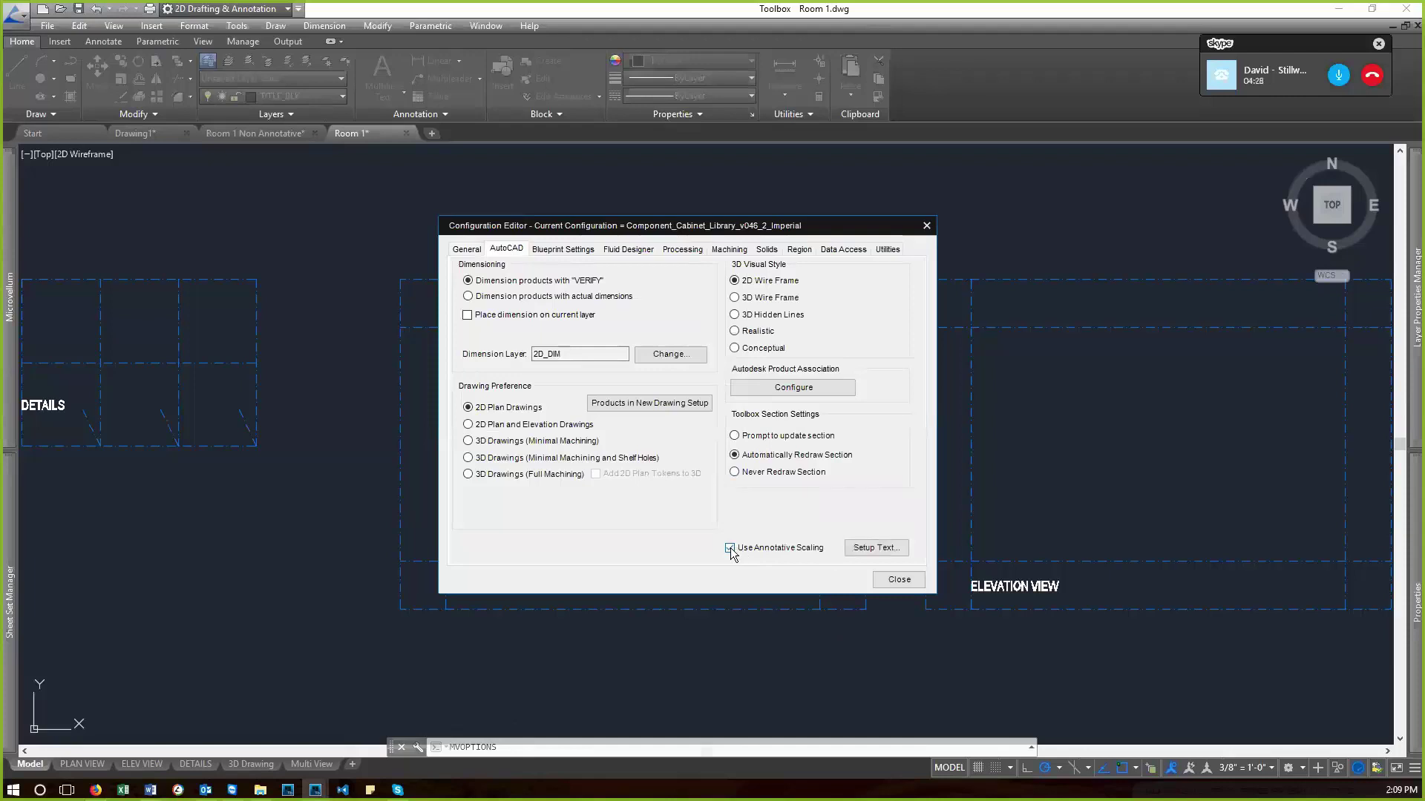
- Review the annotative text styles A to F without changing them and close the configuration editor
{"action": "left_click", "coordinate": [900, 547]}
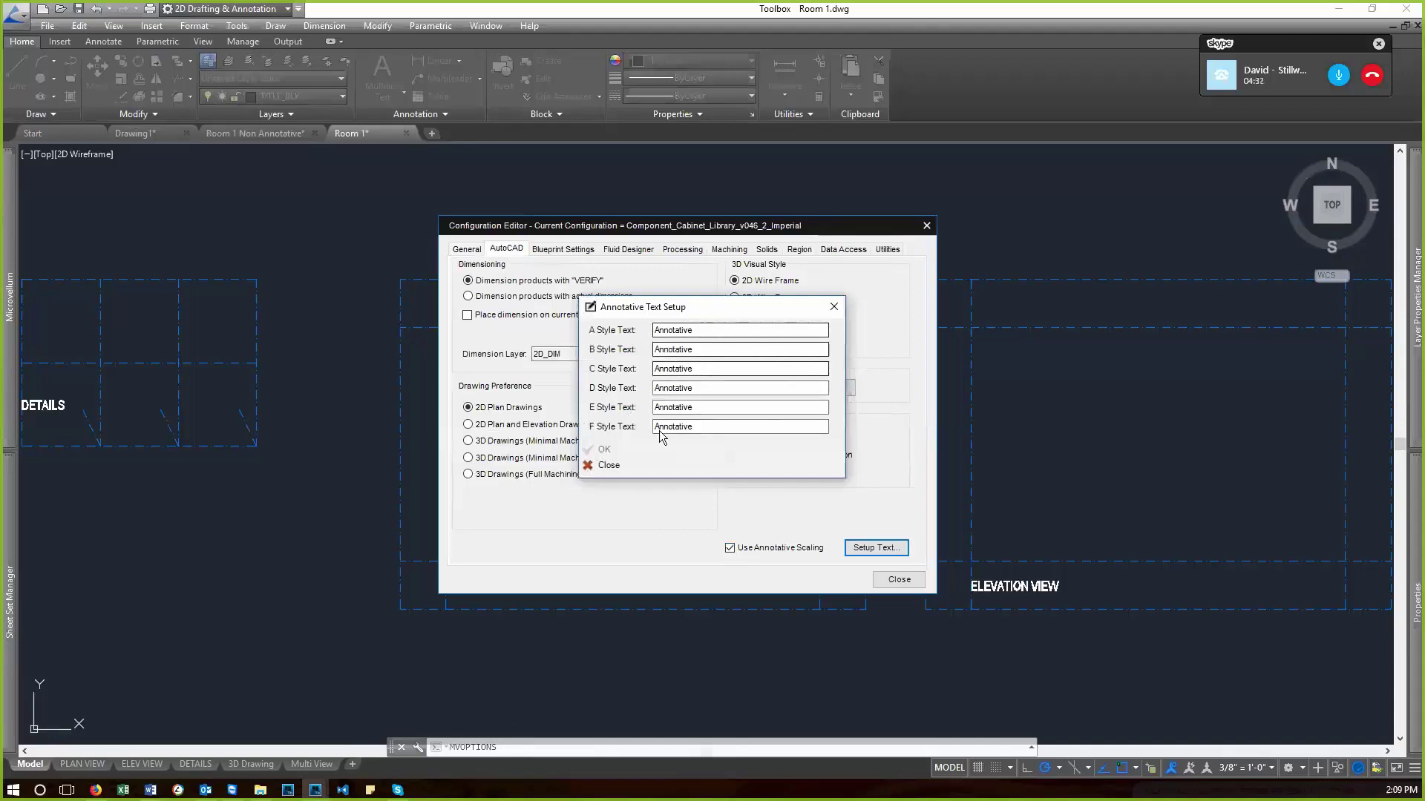
{"action": "key", "text": "Escape"}
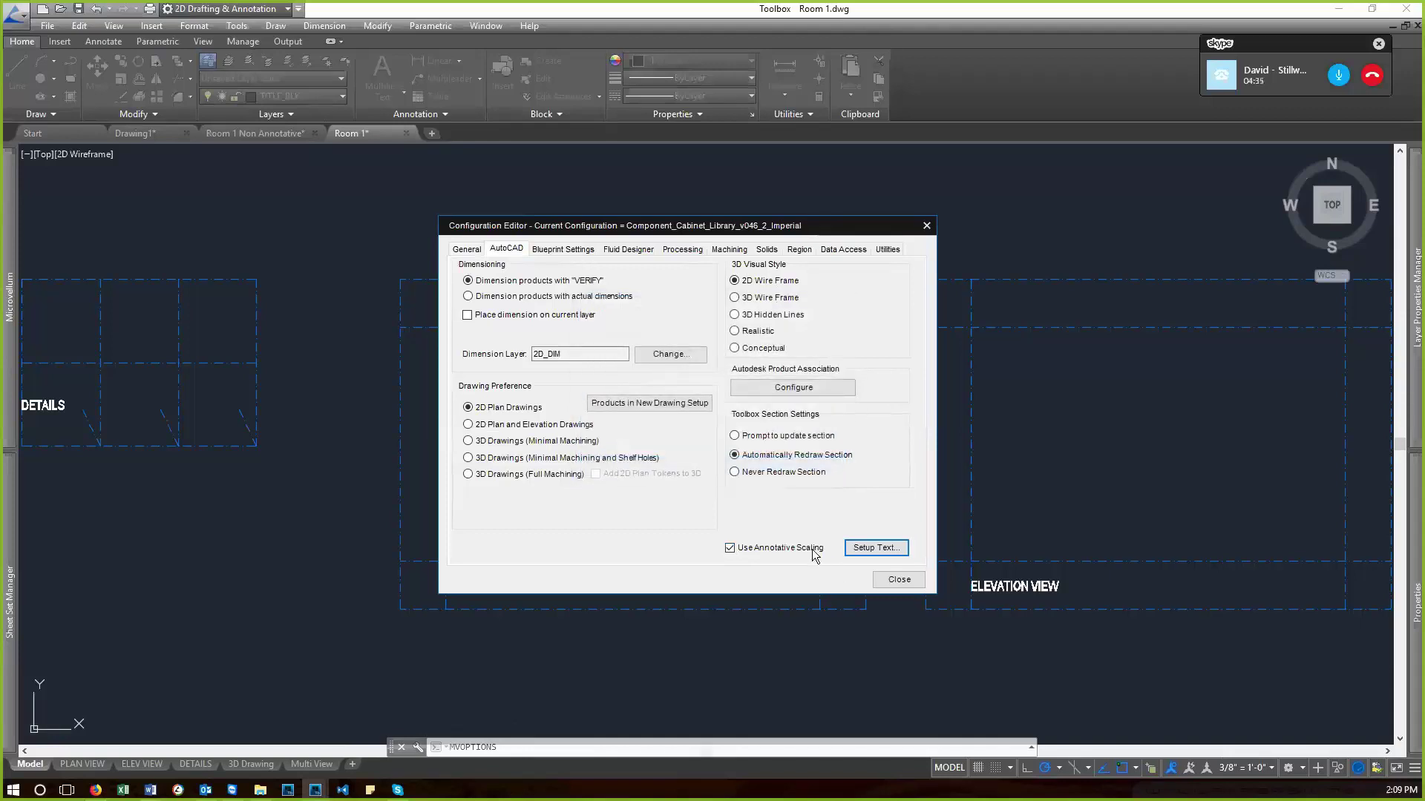
{"action": "left_click", "coordinate": [896, 581]}
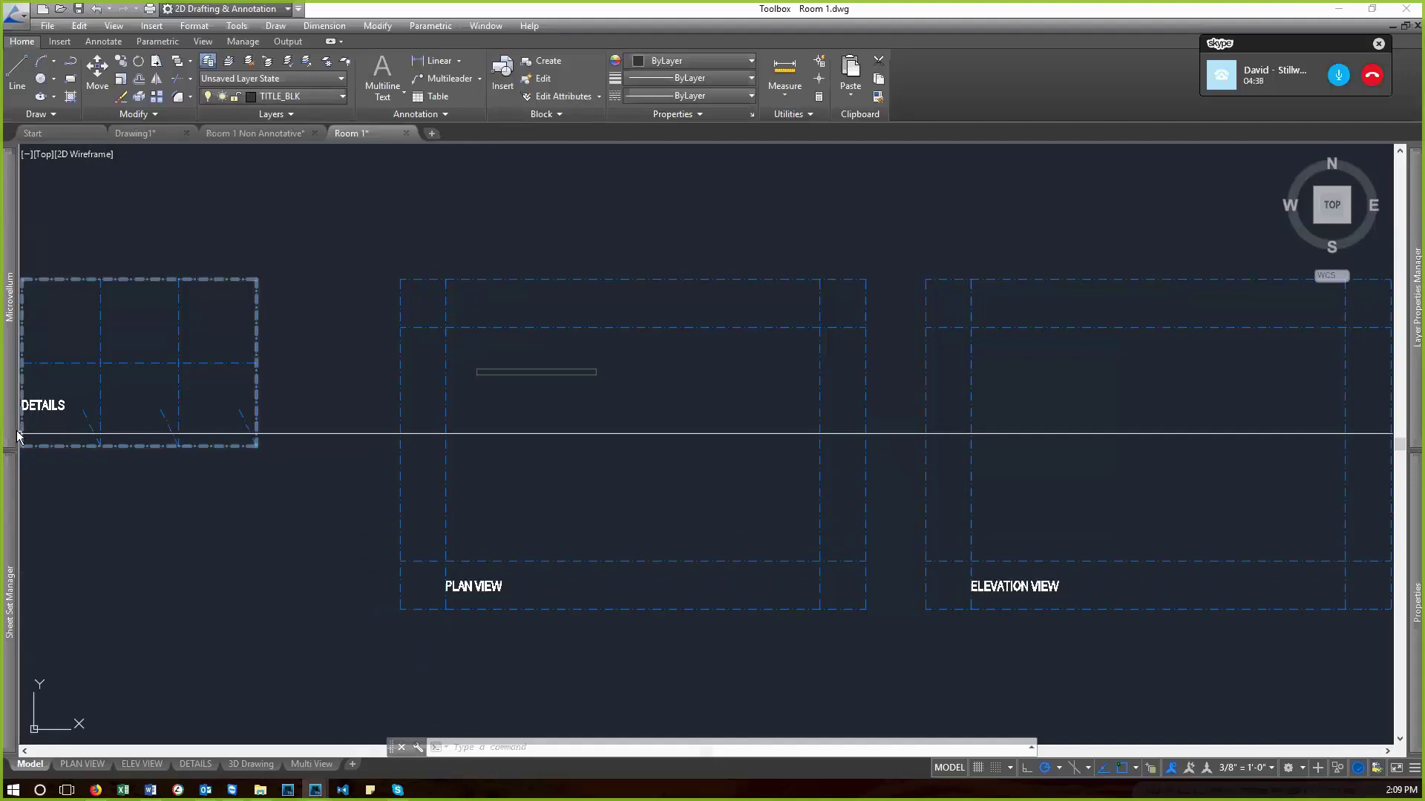
- Redraw the Room 1 products 1.01 to 1.12 from the database into the plan view
{"action": "mouse_move", "coordinate": [9, 297]}
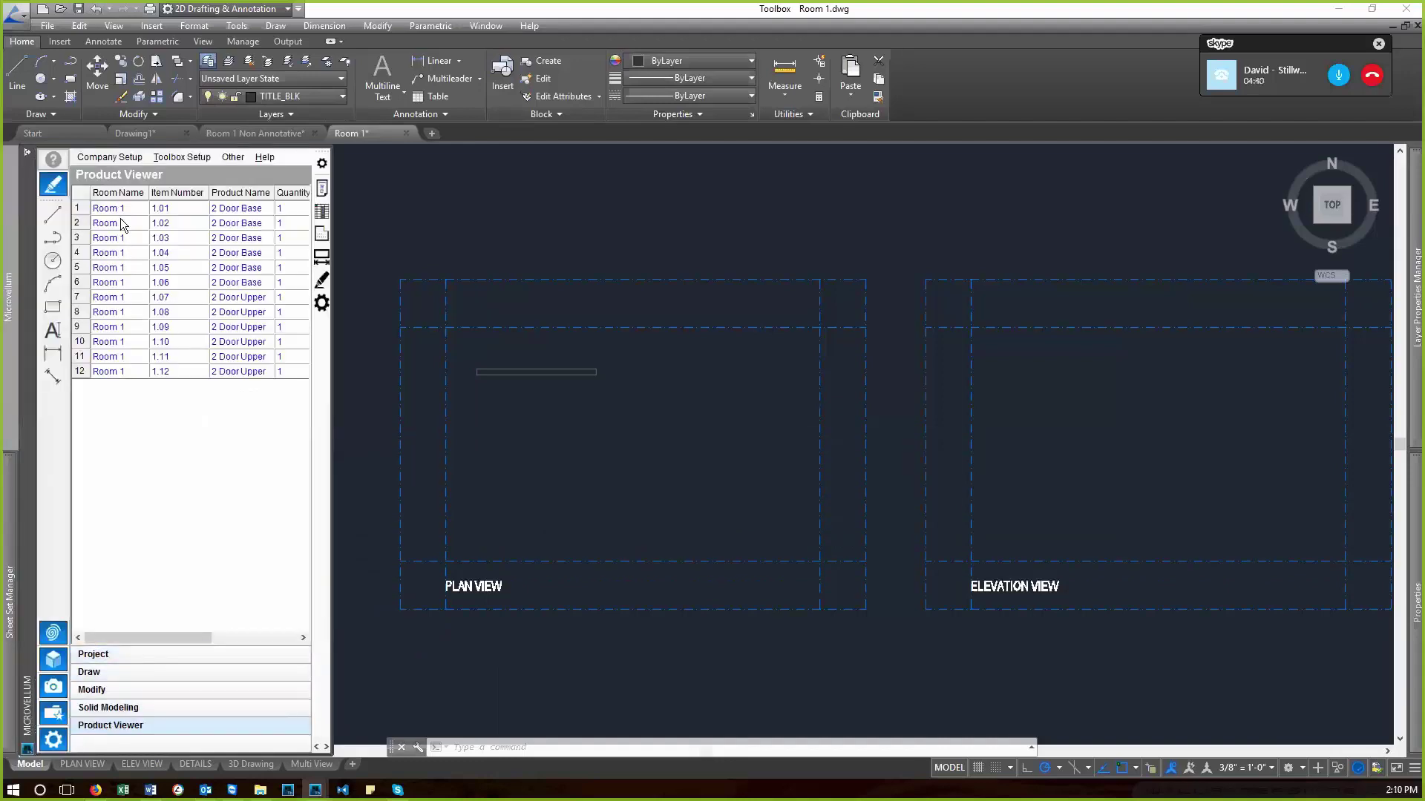
{"action": "left_click_drag", "start_coordinate": [122, 215], "coordinate": [123, 372]}
{"action": "right_click", "coordinate": [131, 343]}
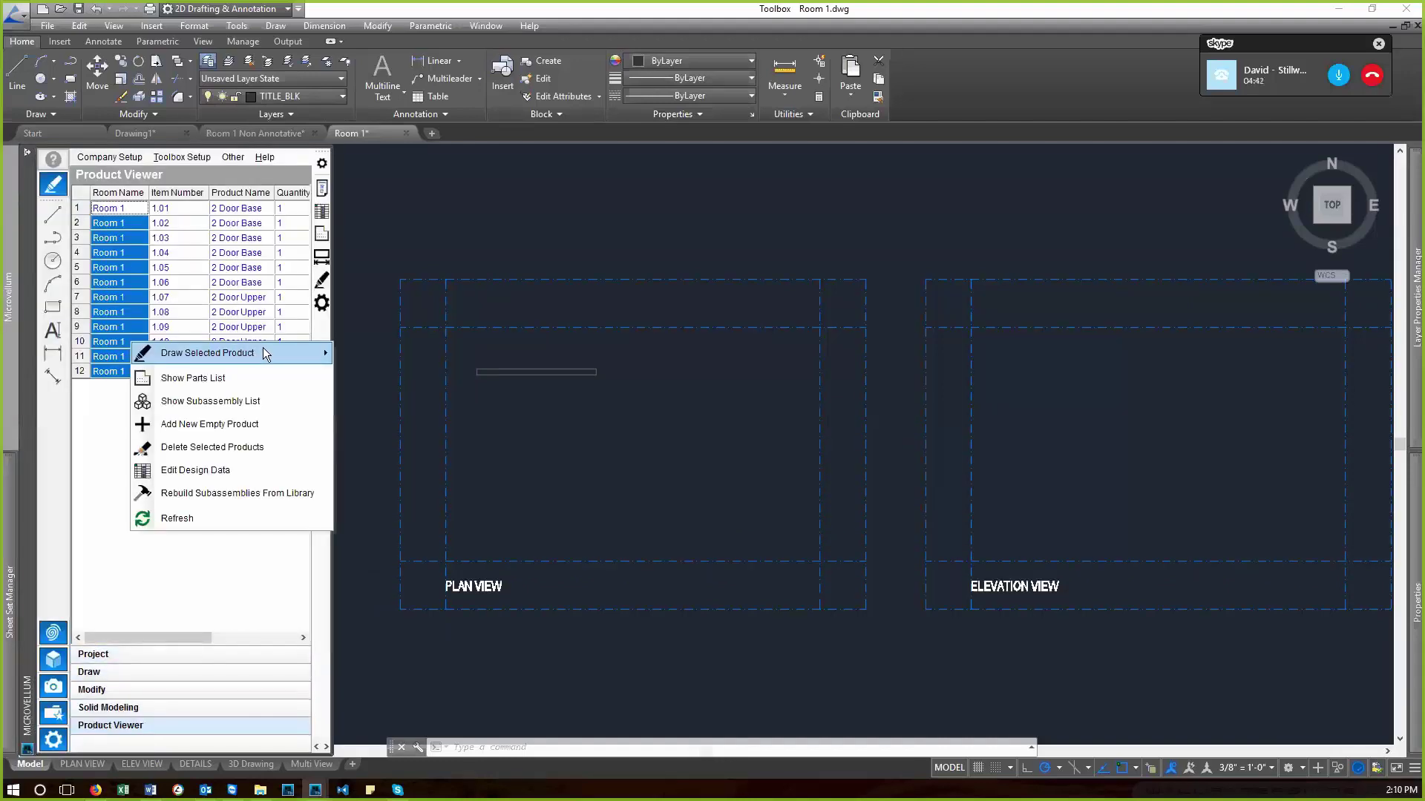
{"action": "mouse_move", "coordinate": [262, 351]}
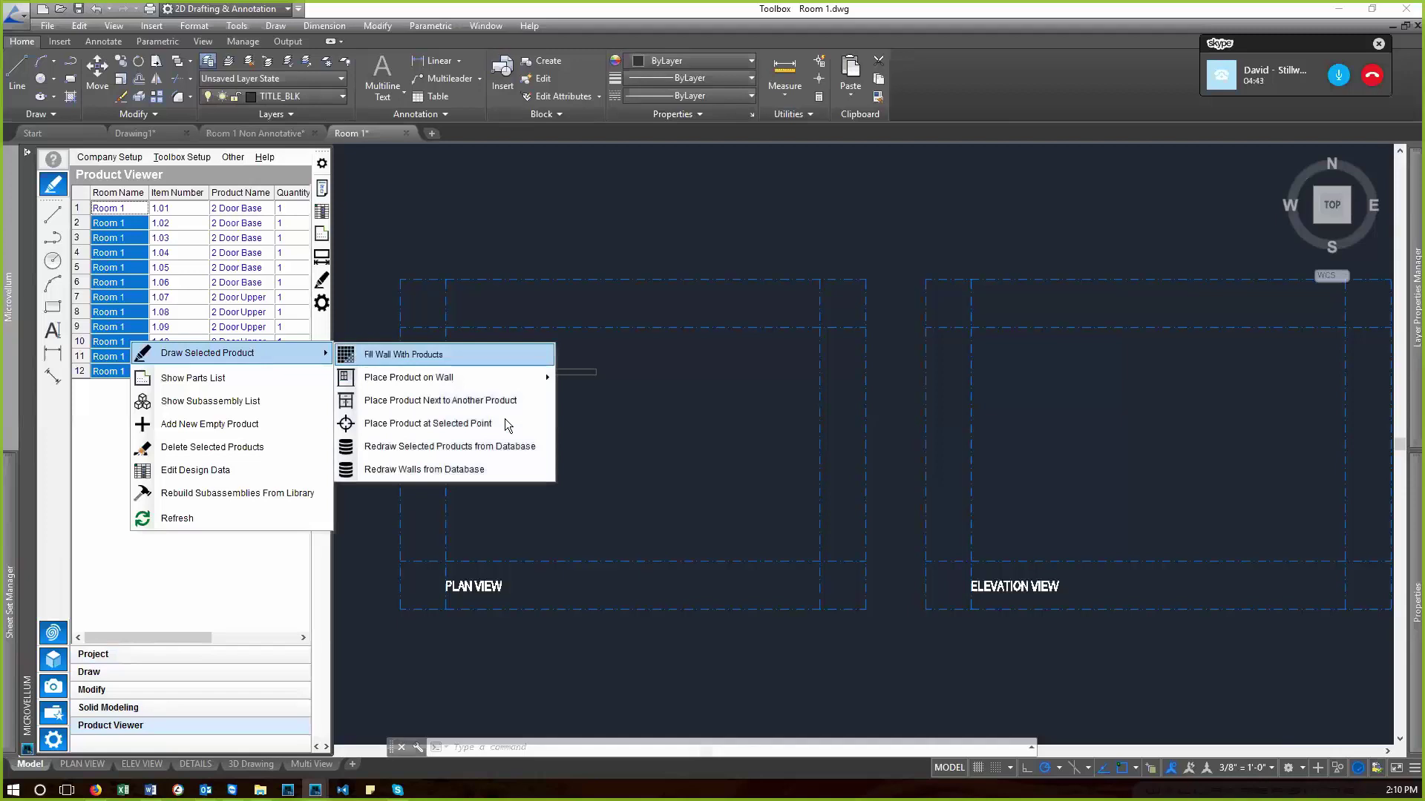
{"action": "left_click", "coordinate": [454, 446]}
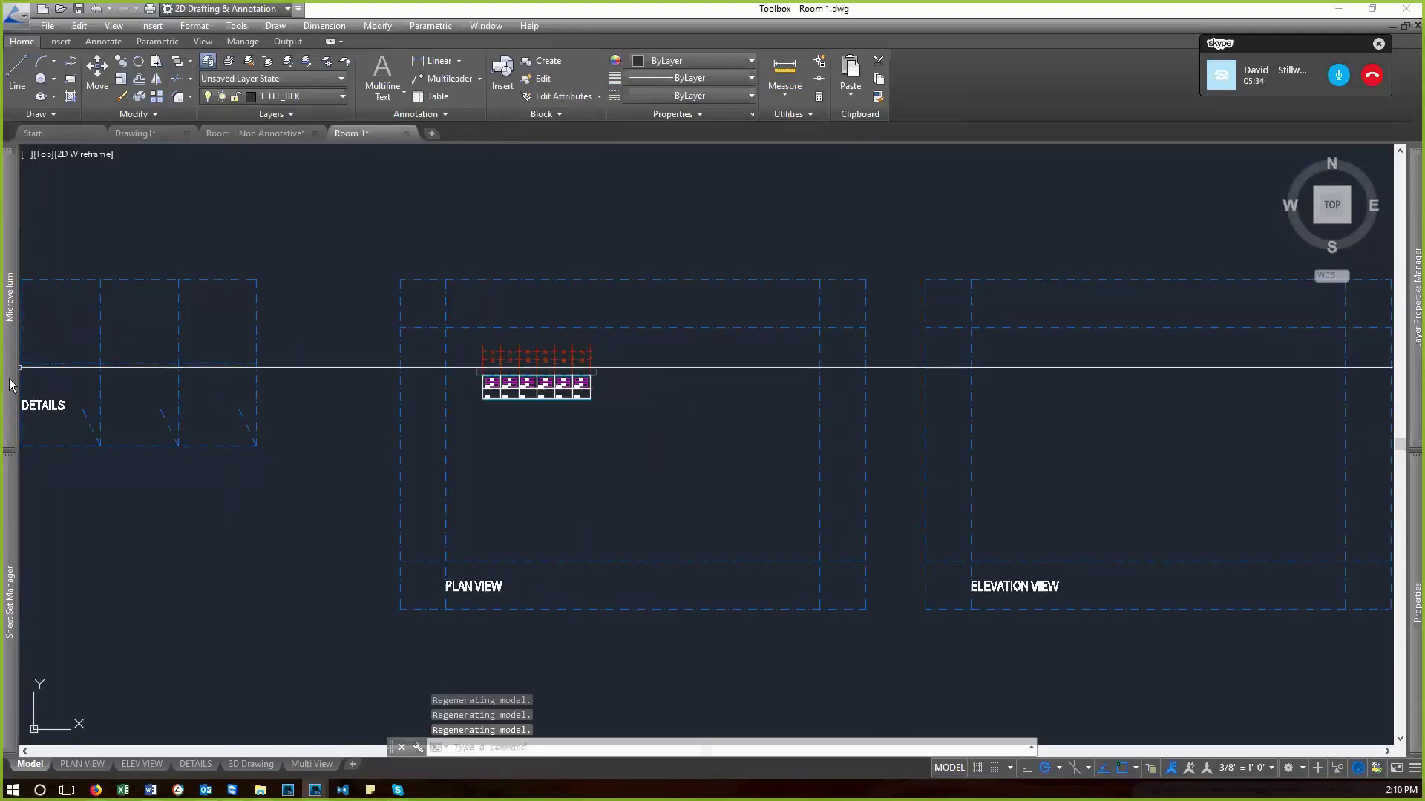
- Run Draw 2D Walls on the plan view's wall and place its elevation inside the ELEVATION VIEW area
{"action": "mouse_move", "coordinate": [10, 384]}
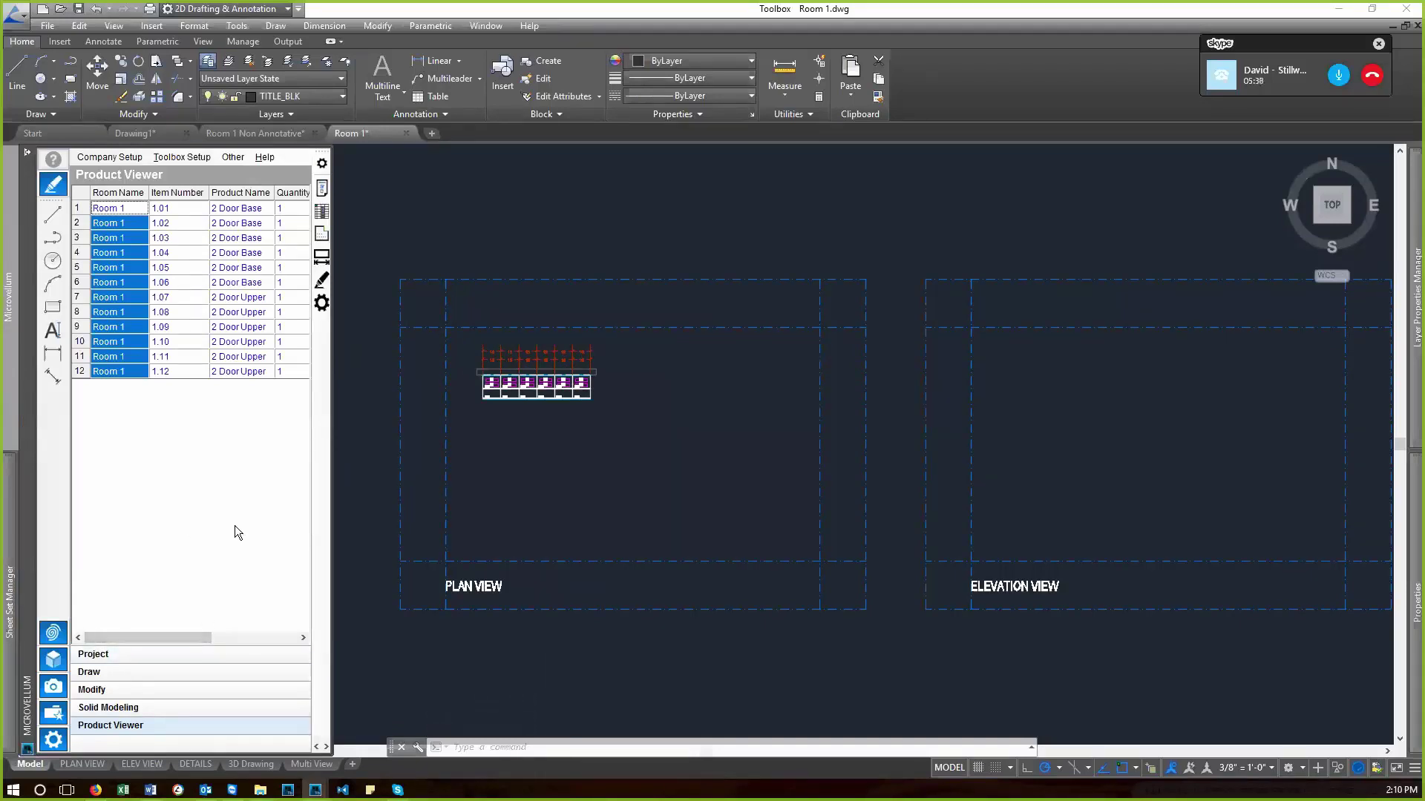
{"action": "left_click", "coordinate": [157, 654]}
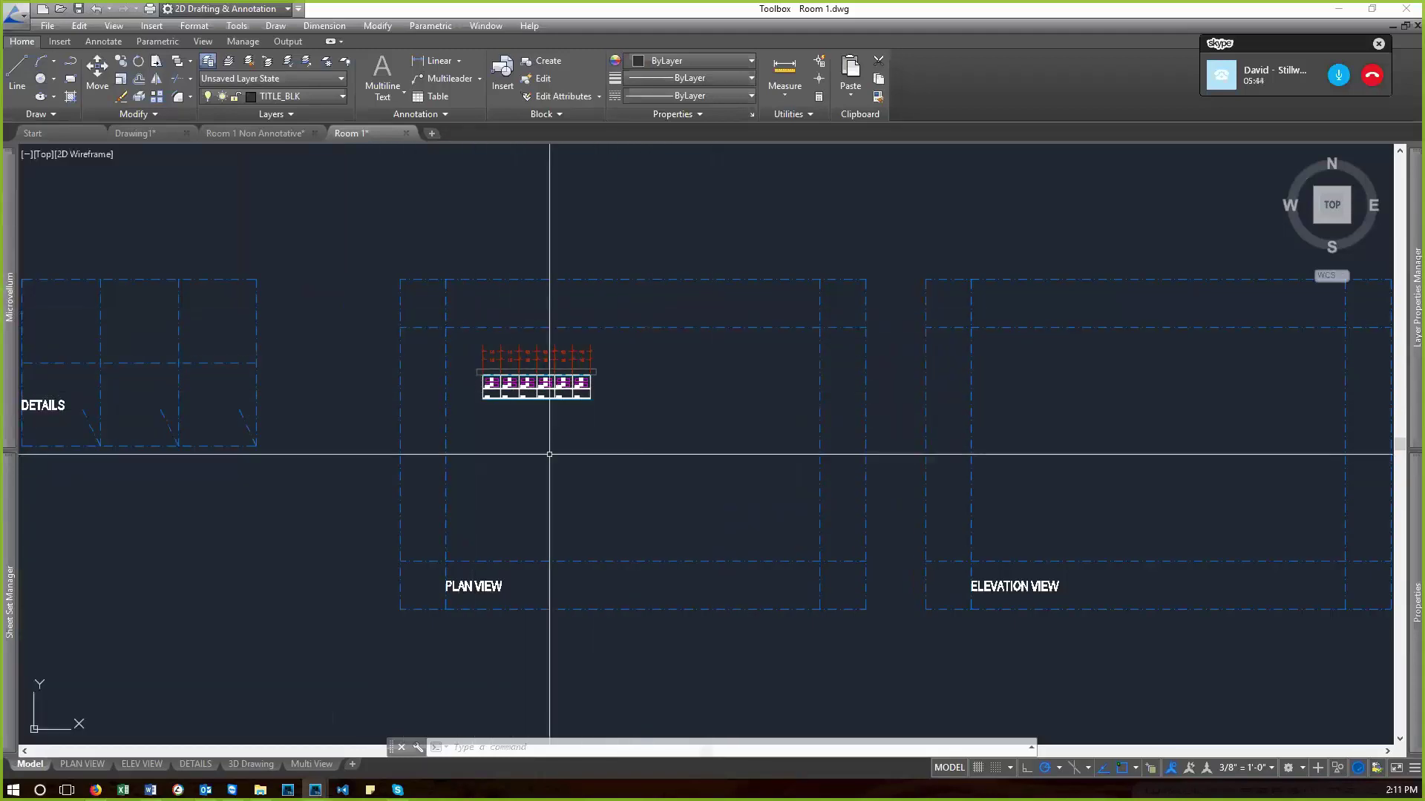
{"action": "mouse_move", "coordinate": [11, 429]}
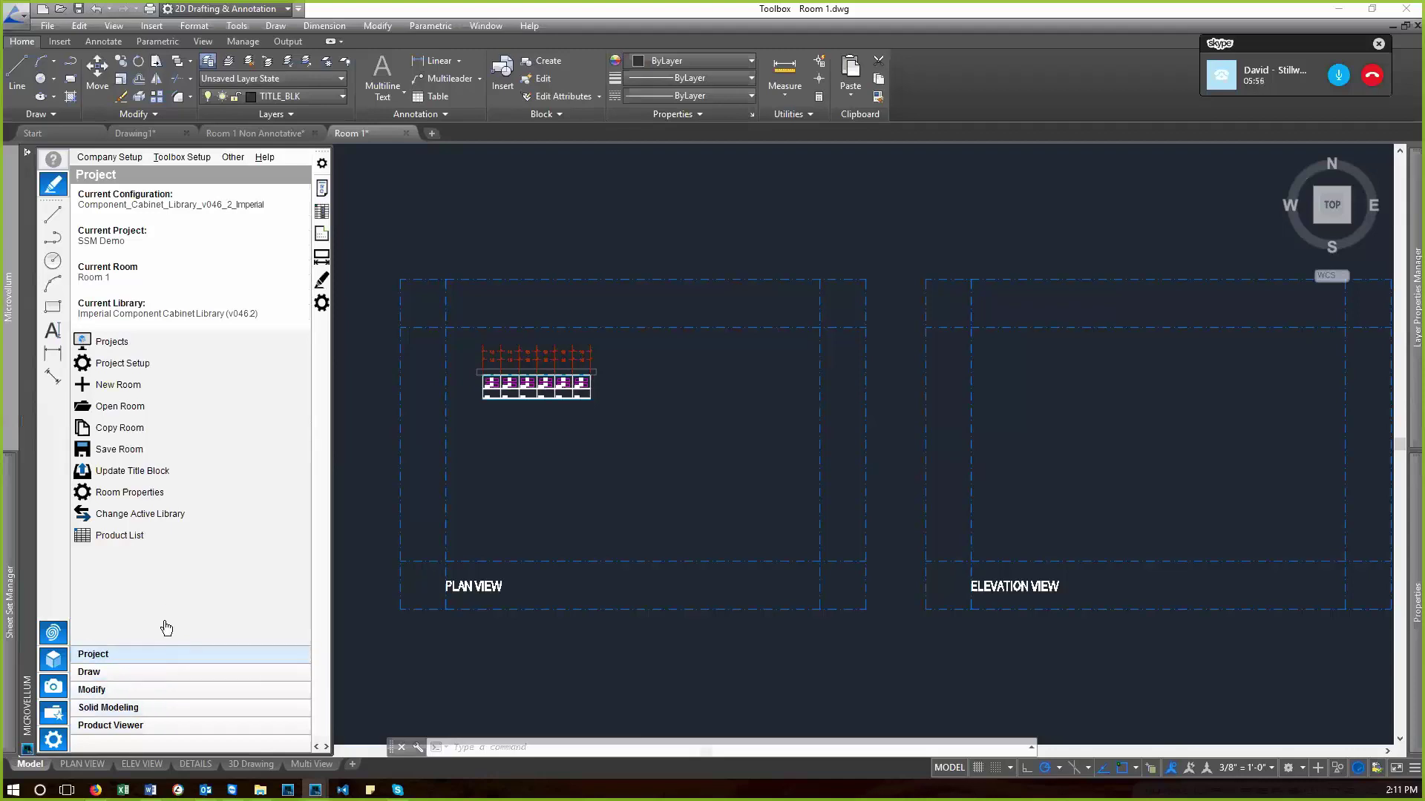
{"action": "left_click", "coordinate": [165, 673]}
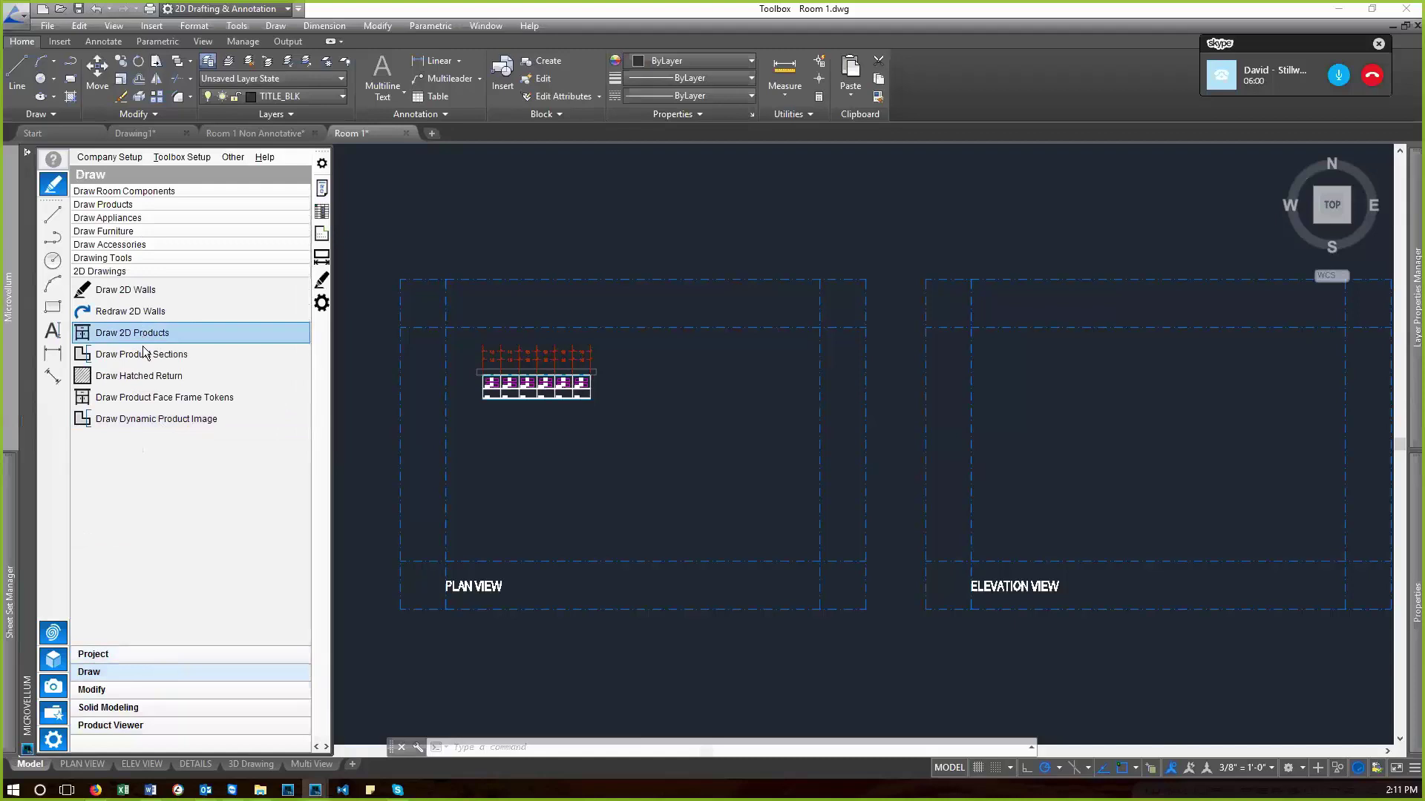
{"action": "left_click", "coordinate": [141, 291]}
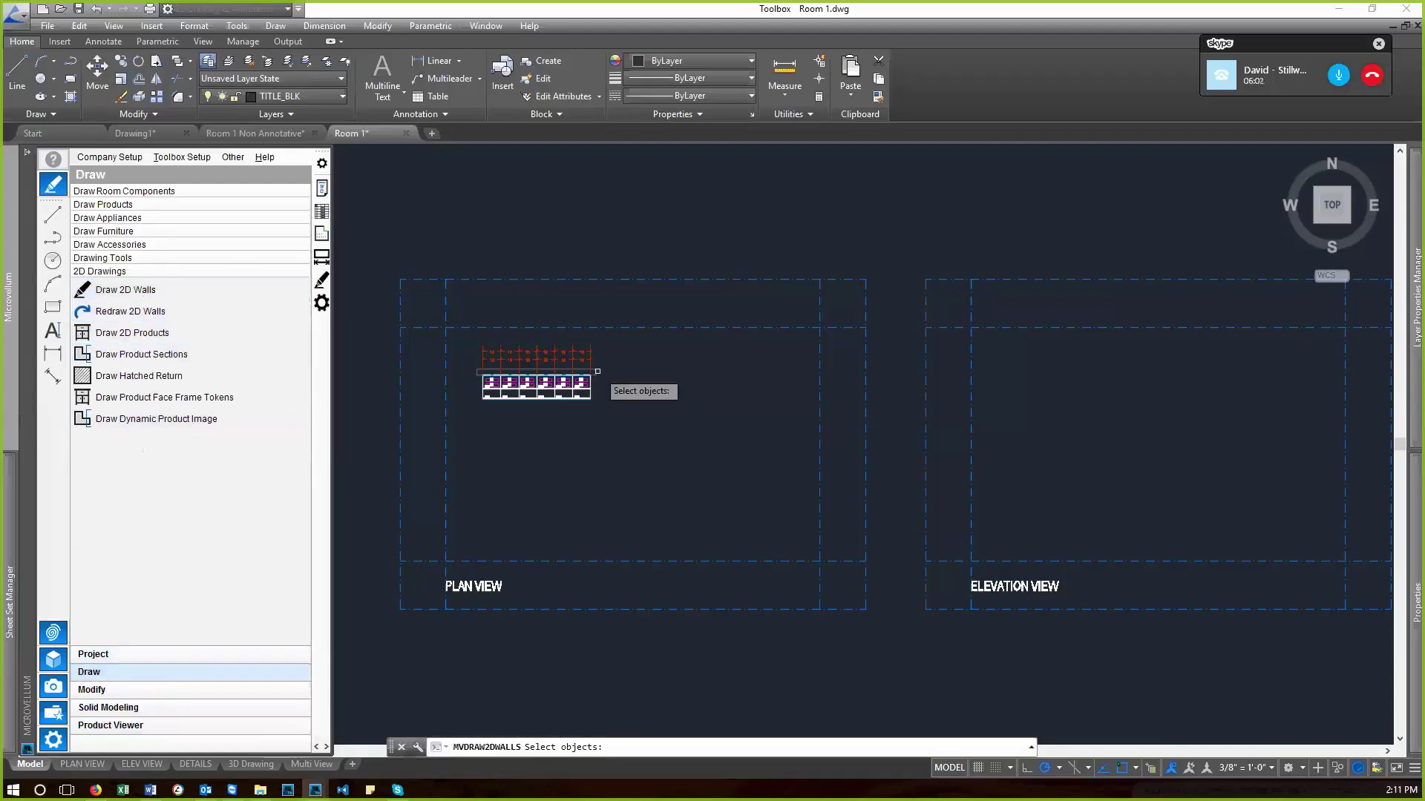
{"action": "scroll", "coordinate": [465, 387], "scroll_direction": "down", "scroll_amount": 2}
{"action": "scroll", "coordinate": [703, 437], "scroll_direction": "up", "scroll_amount": 2}
{"action": "key", "text": "Return"}
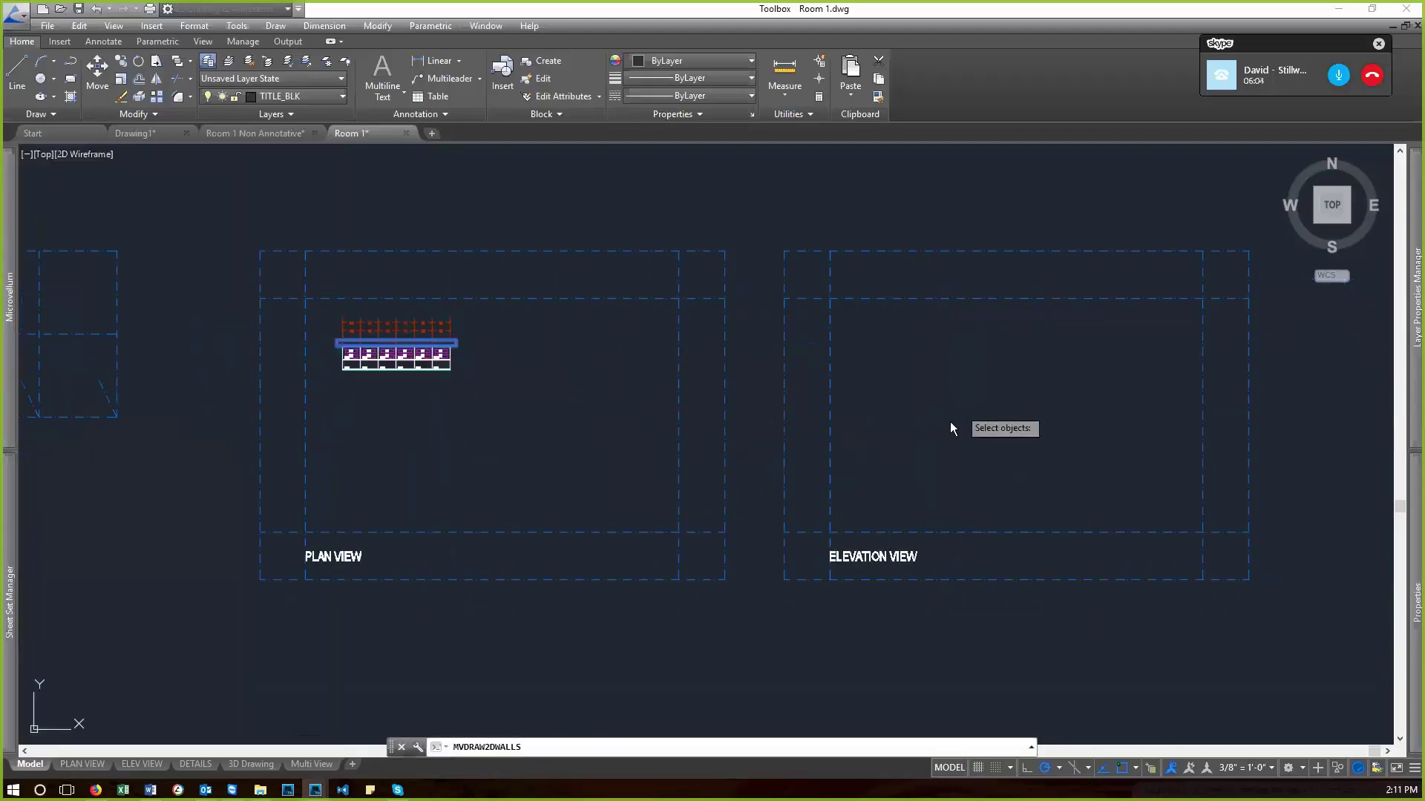
{"action": "left_click", "coordinate": [629, 459]}
{"action": "left_click", "coordinate": [921, 464]}
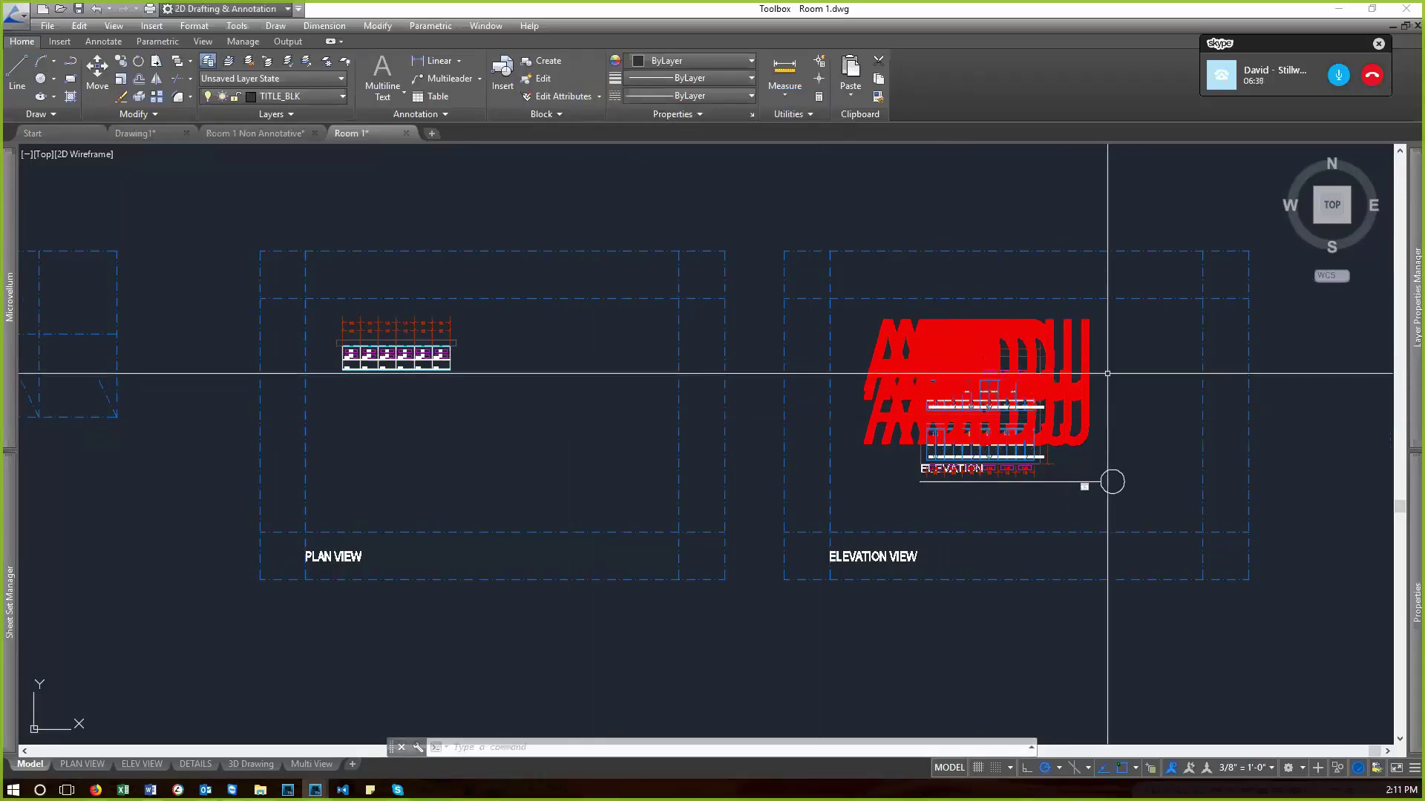
- Erase both rows of oversized red ADJ texts covering the new elevation
{"action": "scroll", "coordinate": [1113, 326], "scroll_direction": "up", "scroll_amount": 4}
{"action": "left_click", "coordinate": [1118, 305]}
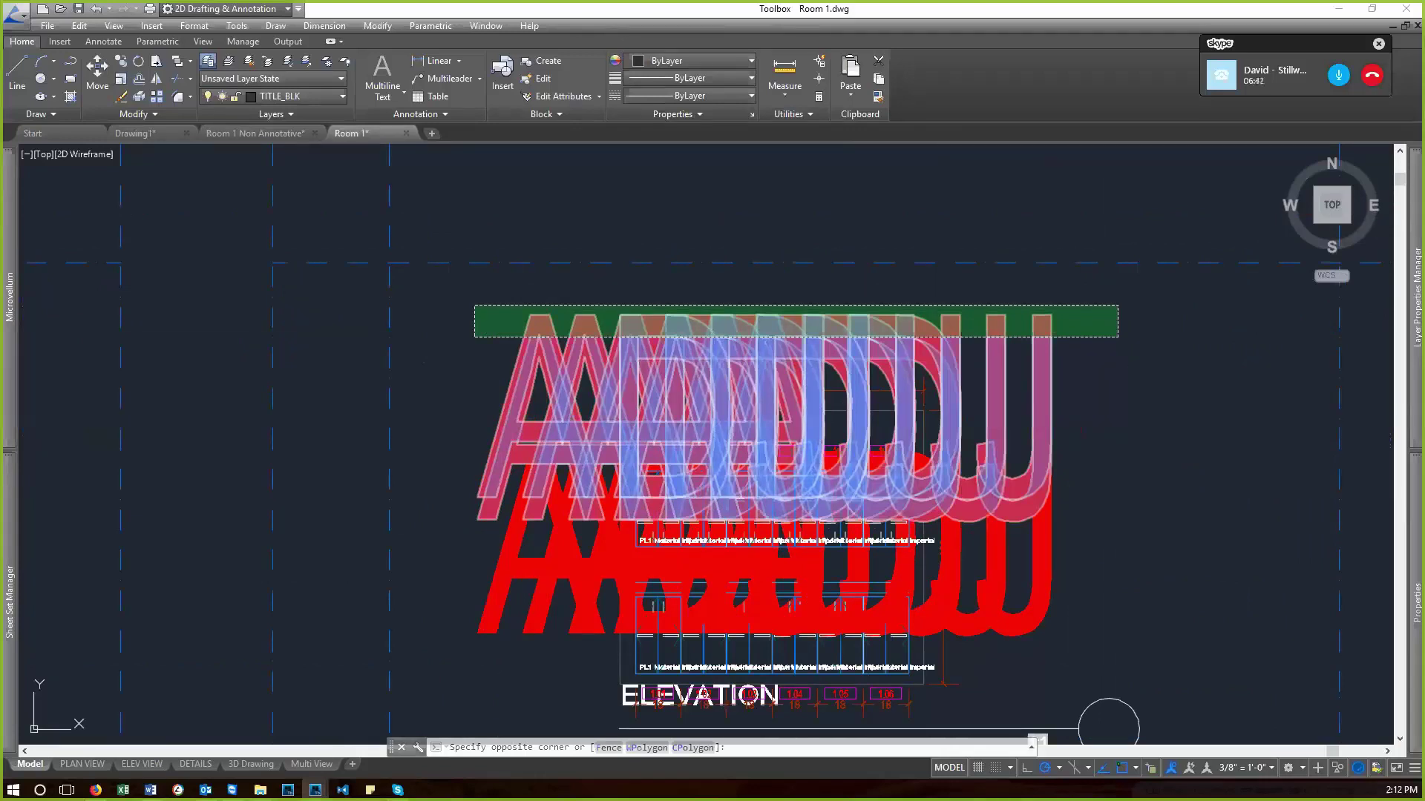
{"action": "left_click", "coordinate": [1380, 460]}
{"action": "key", "text": "Delete"}
{"action": "key", "text": "Return"}
{"action": "type", "text": "e"}
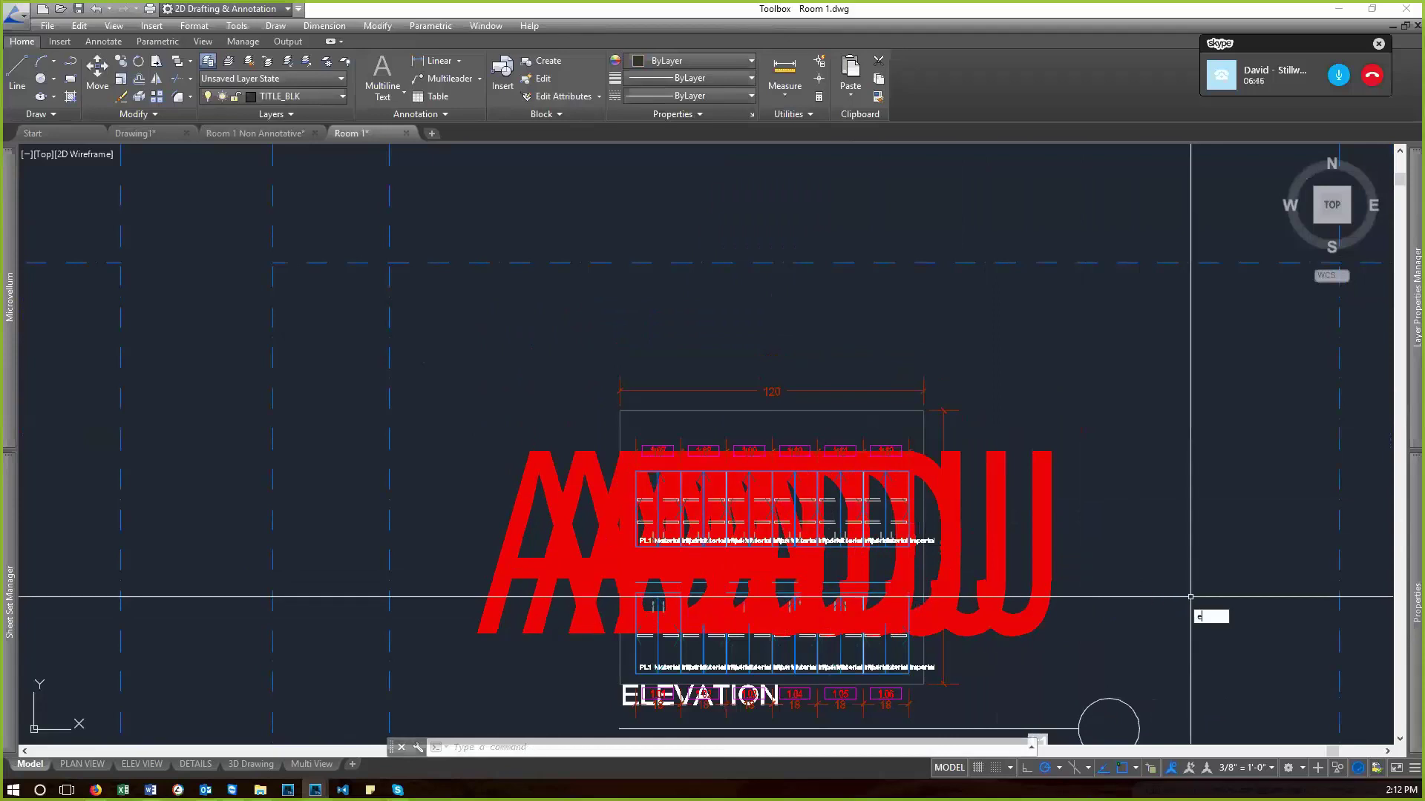
{"action": "key", "text": "Return"}
{"action": "left_click", "coordinate": [957, 575]}
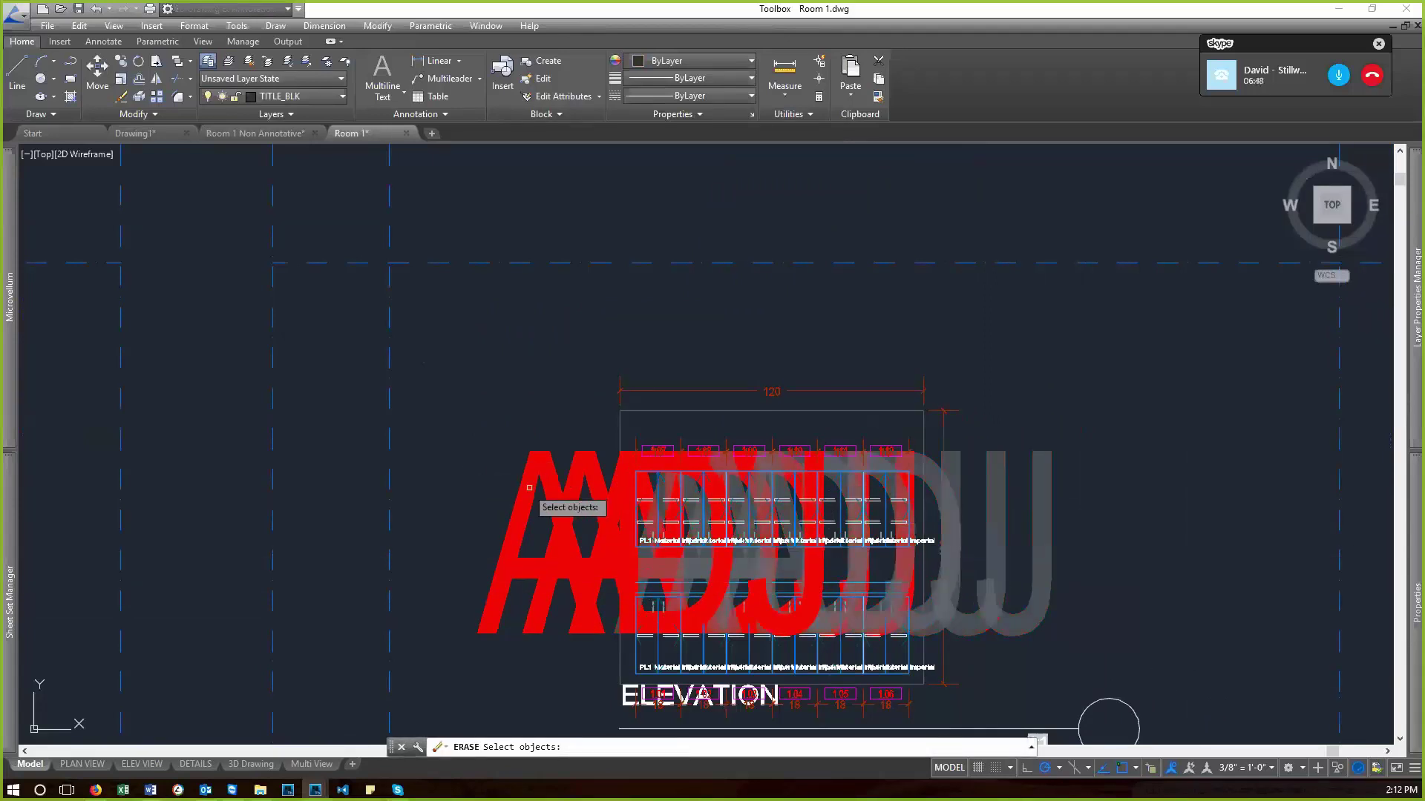
{"action": "left_click", "coordinate": [892, 571]}
{"action": "left_click", "coordinate": [663, 553]}
{"action": "key", "text": "Return"}
- Move the ELEVATION title with its line and circle straight down about 26 units, clear of the lower cabinet tags
{"action": "scroll", "coordinate": [865, 576], "scroll_direction": "up", "scroll_amount": 4}
{"action": "scroll", "coordinate": [764, 566], "scroll_direction": "down", "scroll_amount": 2}
{"action": "scroll", "coordinate": [520, 520], "scroll_direction": "down", "scroll_amount": 2}
{"action": "scroll", "coordinate": [477, 564], "scroll_direction": "up", "scroll_amount": 2}
{"action": "scroll", "coordinate": [789, 547], "scroll_direction": "down", "scroll_amount": 2}
{"action": "left_click", "coordinate": [1089, 625]}
{"action": "type", "text": "m"}
{"action": "key", "text": "Return"}
{"action": "left_click", "coordinate": [1142, 553]}
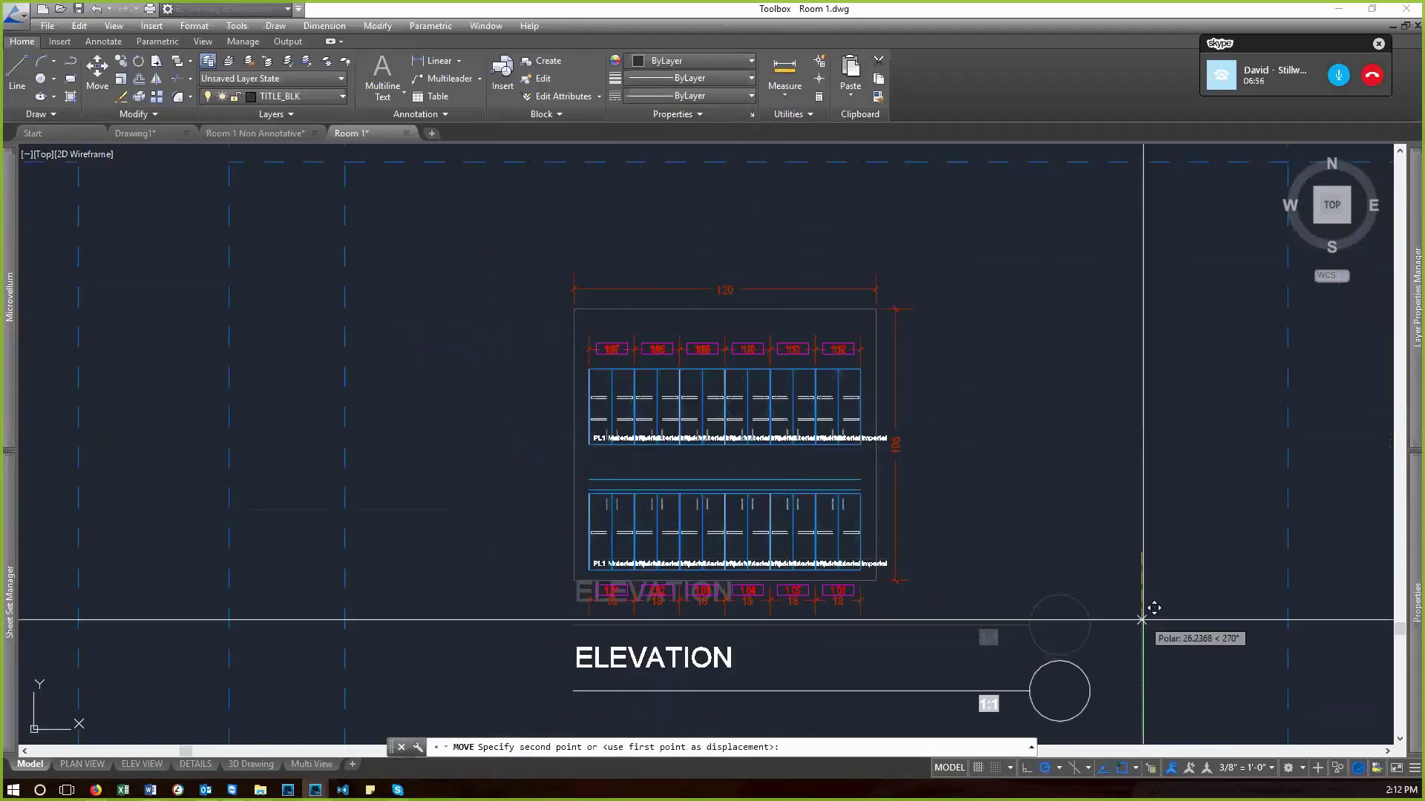
{"action": "left_click", "coordinate": [1142, 620]}
{"action": "scroll", "coordinate": [930, 436], "scroll_direction": "down", "scroll_amount": 2}
{"action": "scroll", "coordinate": [965, 519], "scroll_direction": "up", "scroll_amount": 2}
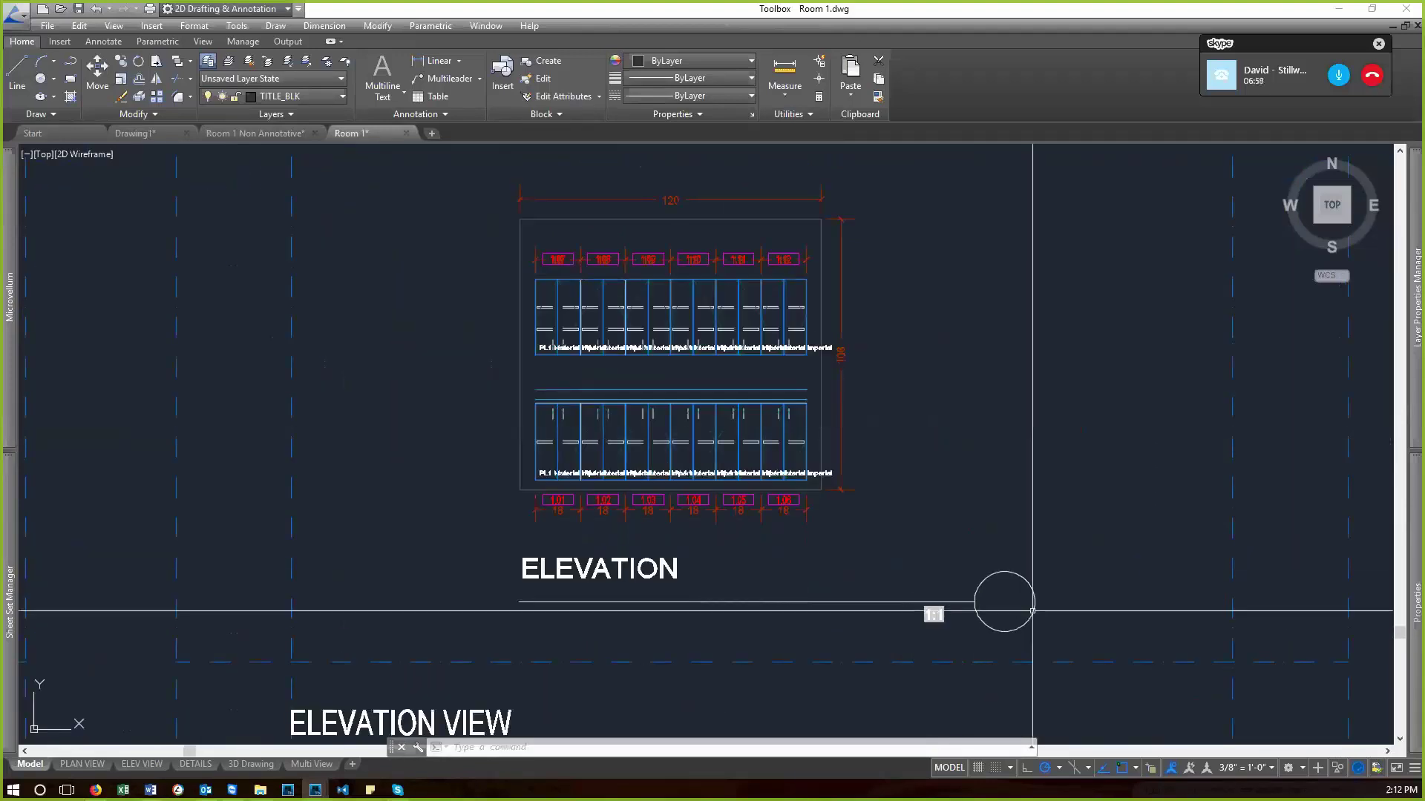
- Look through the available annotation scales in model space, keeping the current scale
{"action": "left_click", "coordinate": [1273, 771]}
{"action": "mouse_move", "coordinate": [1284, 535]}
{"action": "left_mouse_down"}
{"action": "mouse_move", "coordinate": [1280, 705]}
{"action": "mouse_move", "coordinate": [1286, 493]}
{"action": "left_mouse_up"}
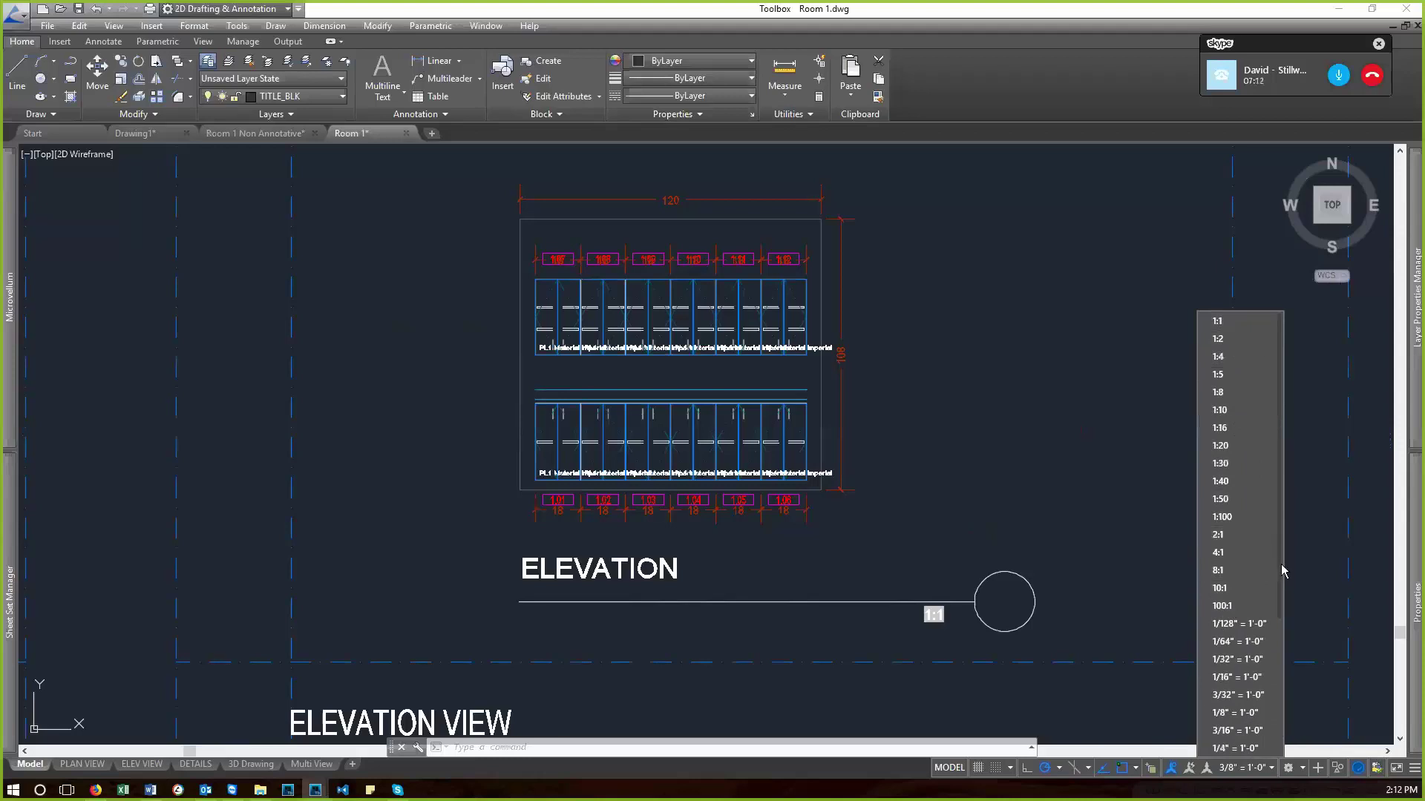
{"action": "left_click_drag", "start_coordinate": [1278, 550], "coordinate": [1280, 692]}
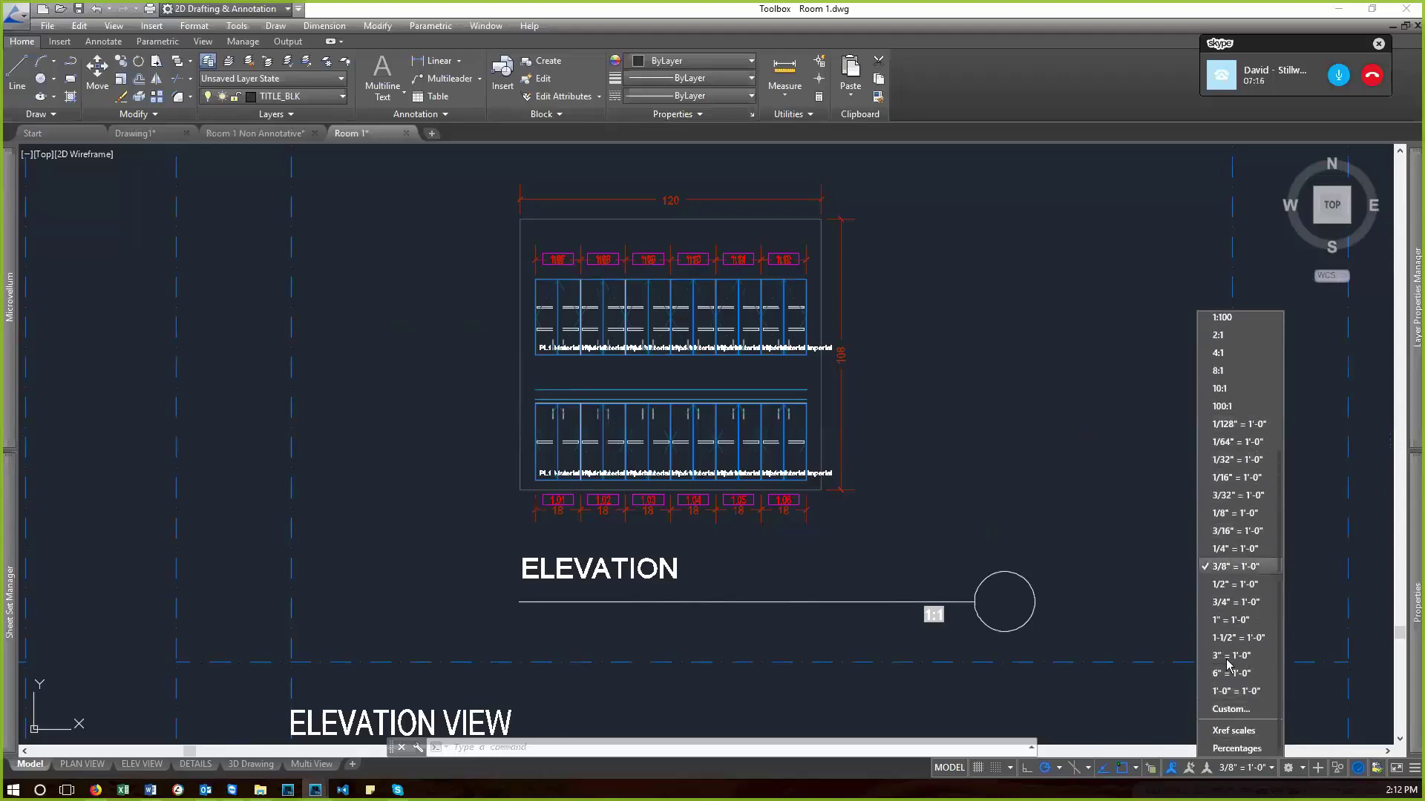
{"action": "left_click", "coordinate": [956, 501]}
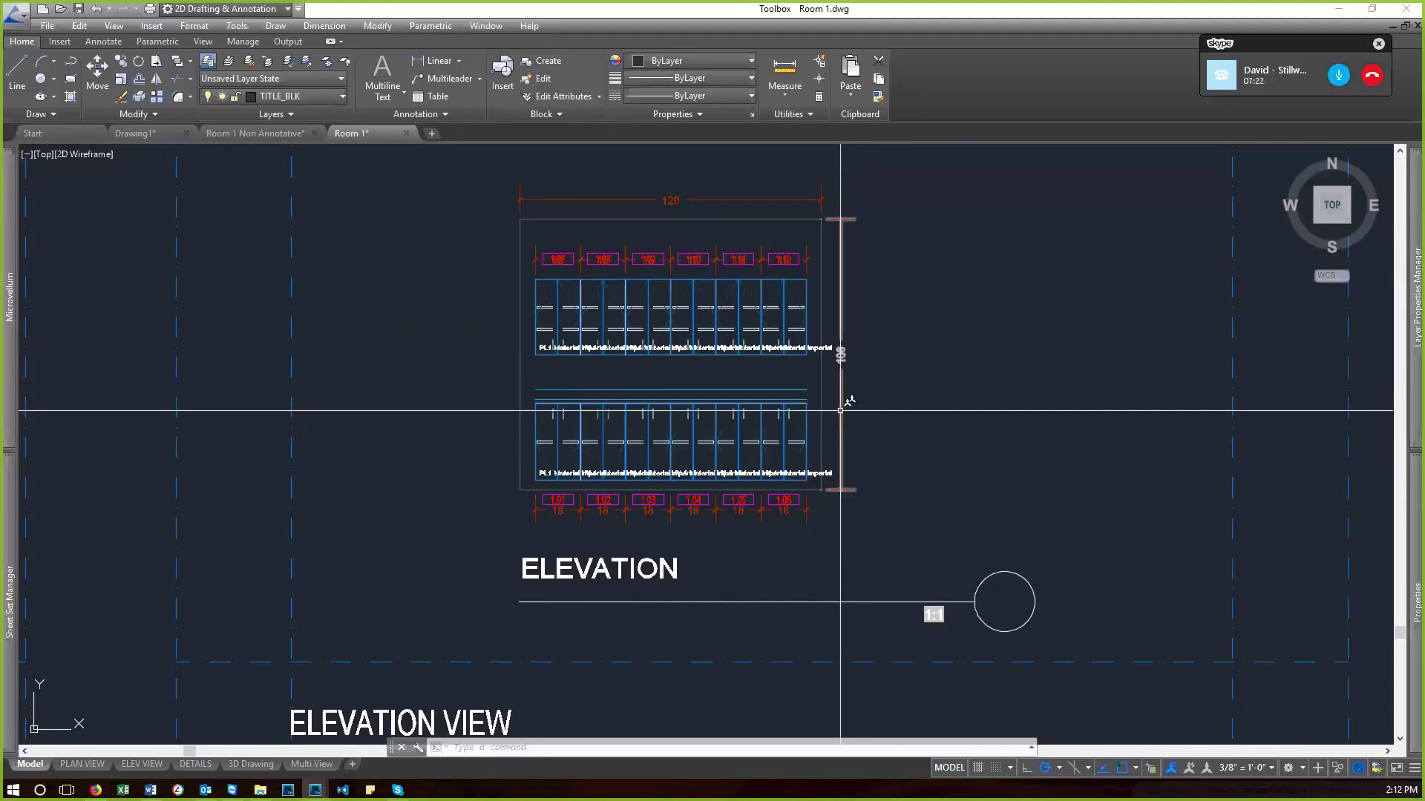
{"action": "left_click", "coordinate": [861, 398]}
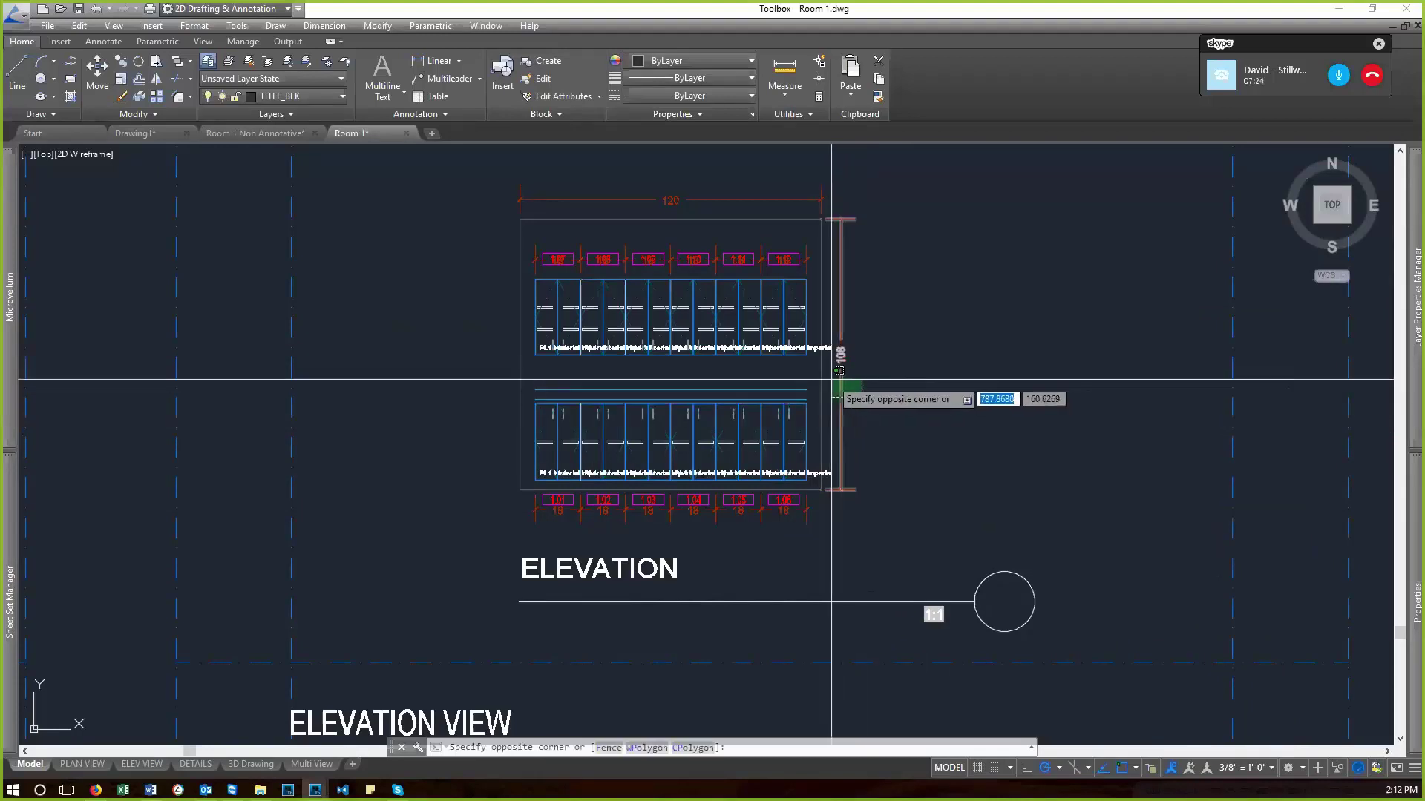
{"action": "left_click", "coordinate": [894, 390]}
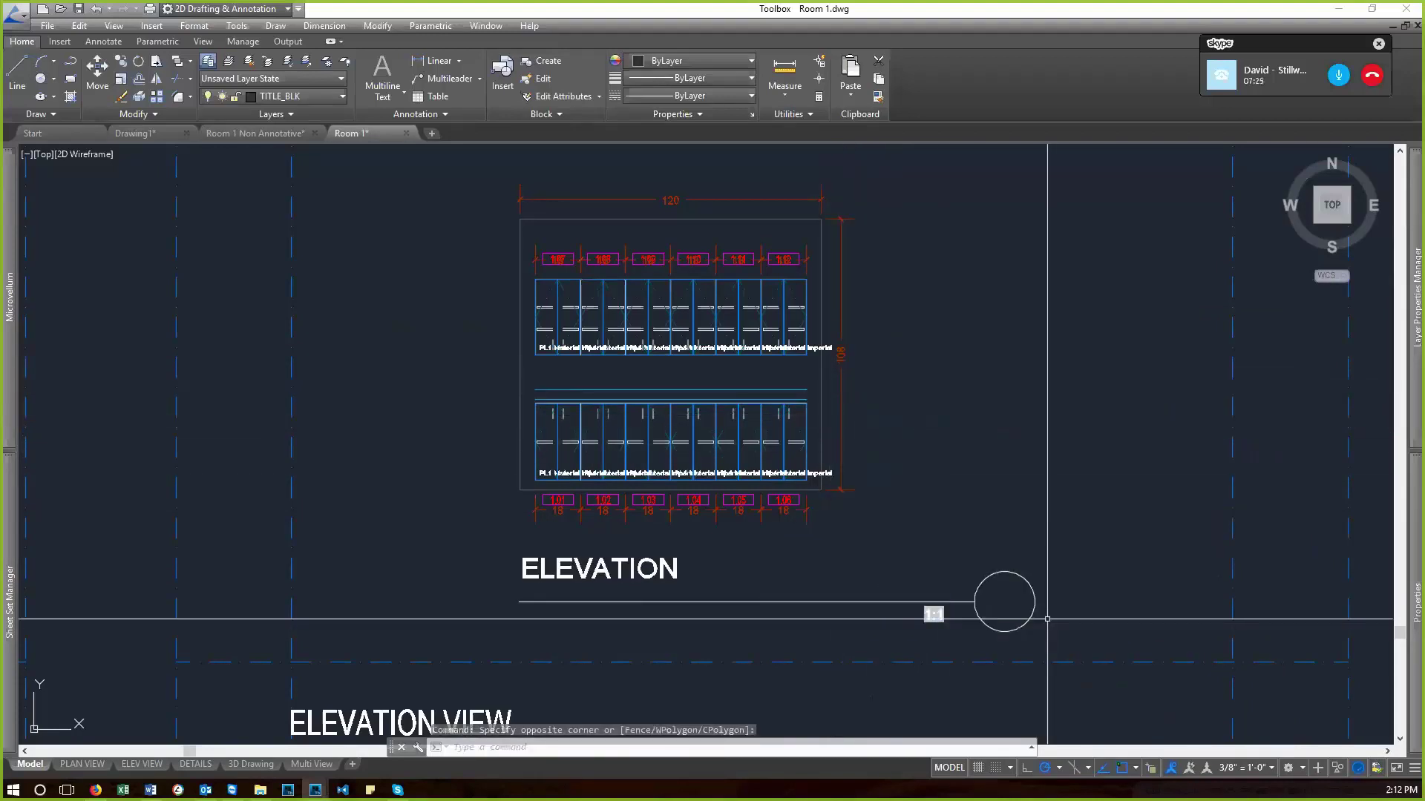
{"action": "left_click", "coordinate": [1247, 767]}
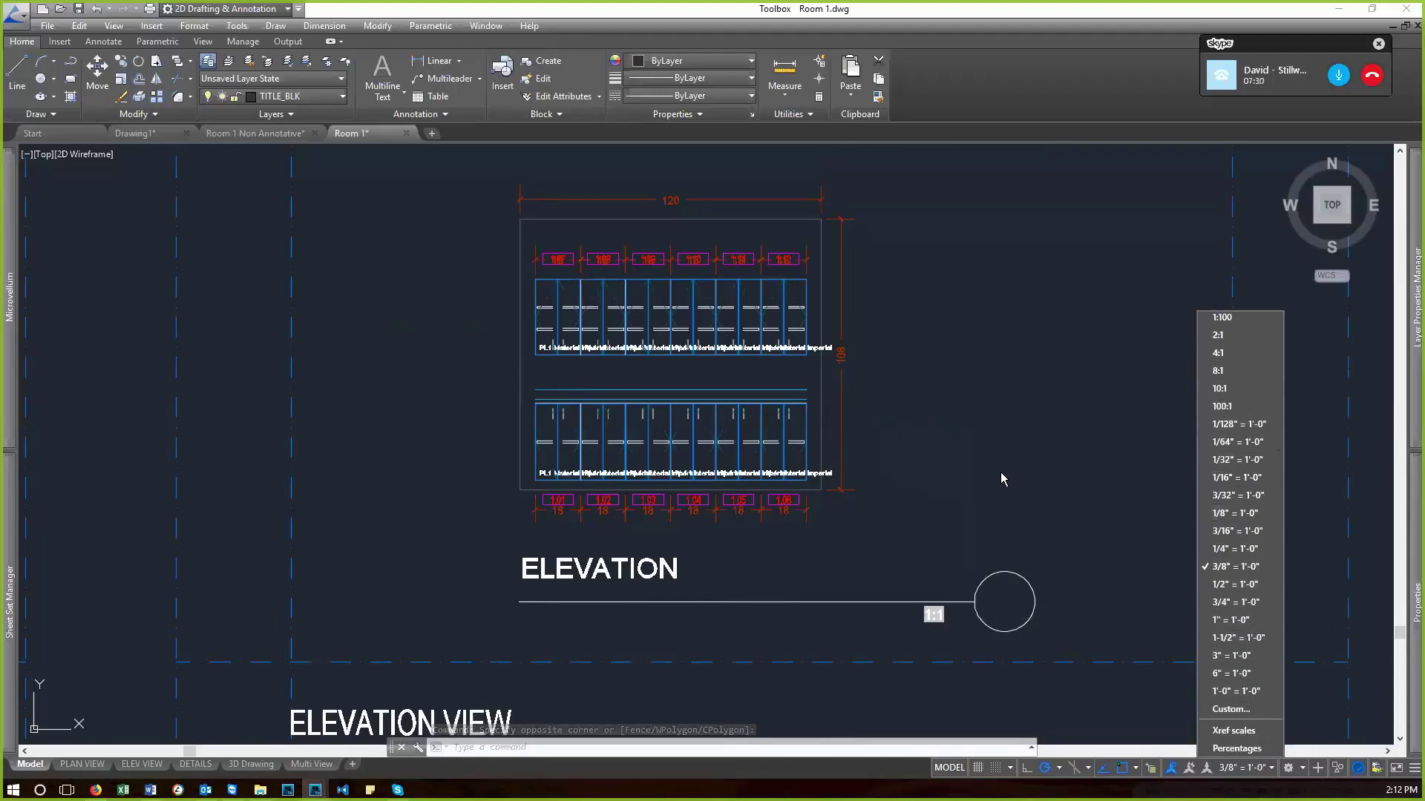
{"action": "left_click", "coordinate": [960, 422]}
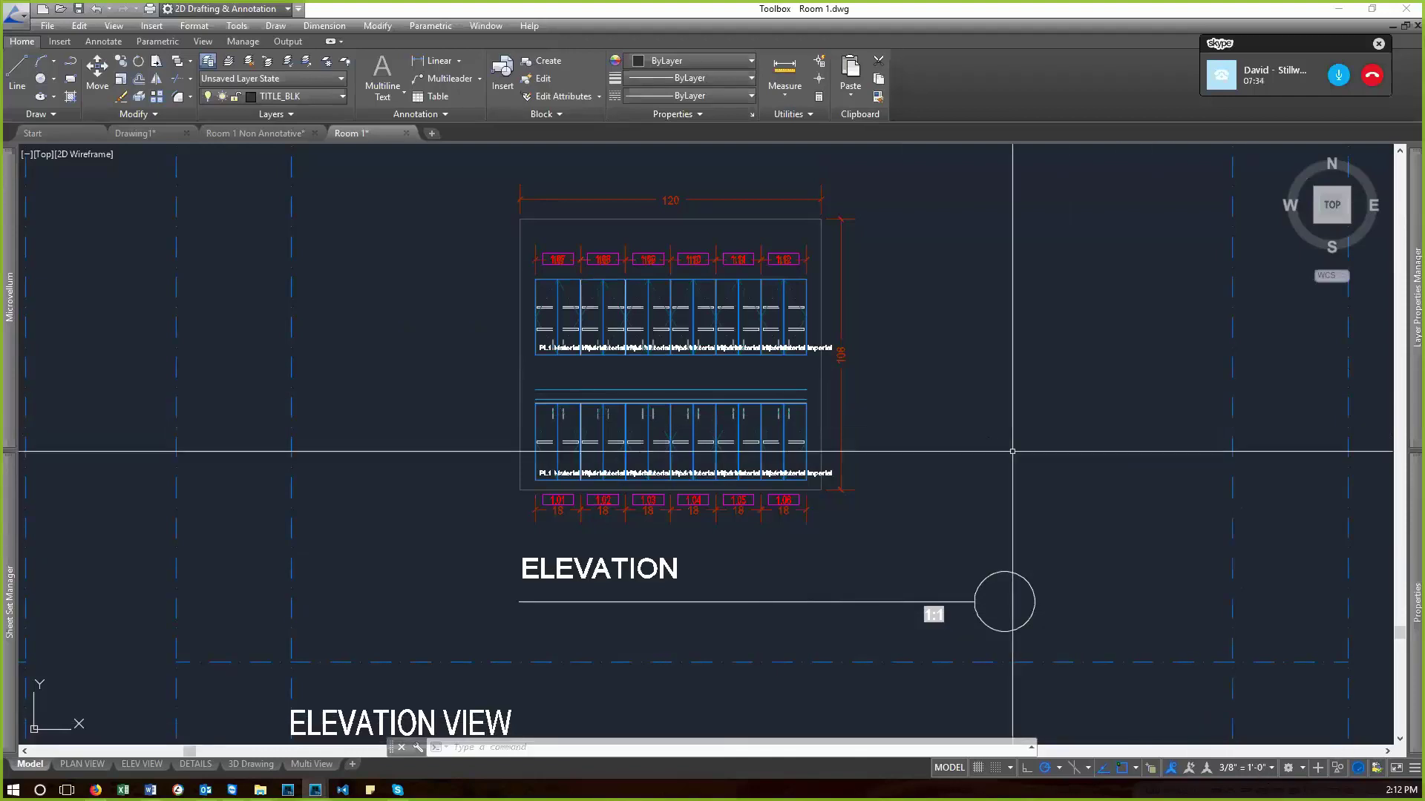
- Select the elevation's overall height dimension and examine its annotative representations at the different scales
{"action": "left_click", "coordinate": [866, 410]}
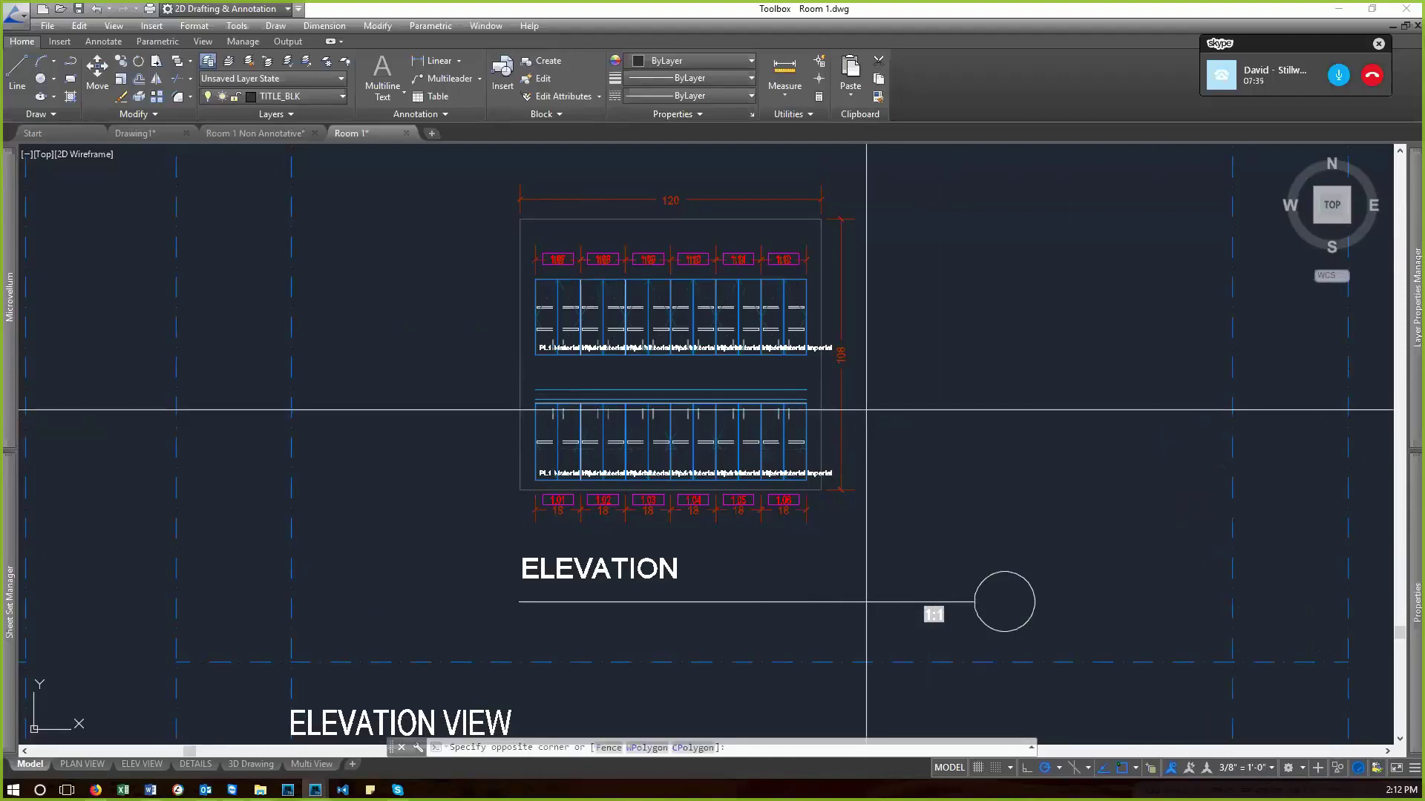
{"action": "left_click", "coordinate": [837, 379]}
{"action": "left_click", "coordinate": [837, 379]}
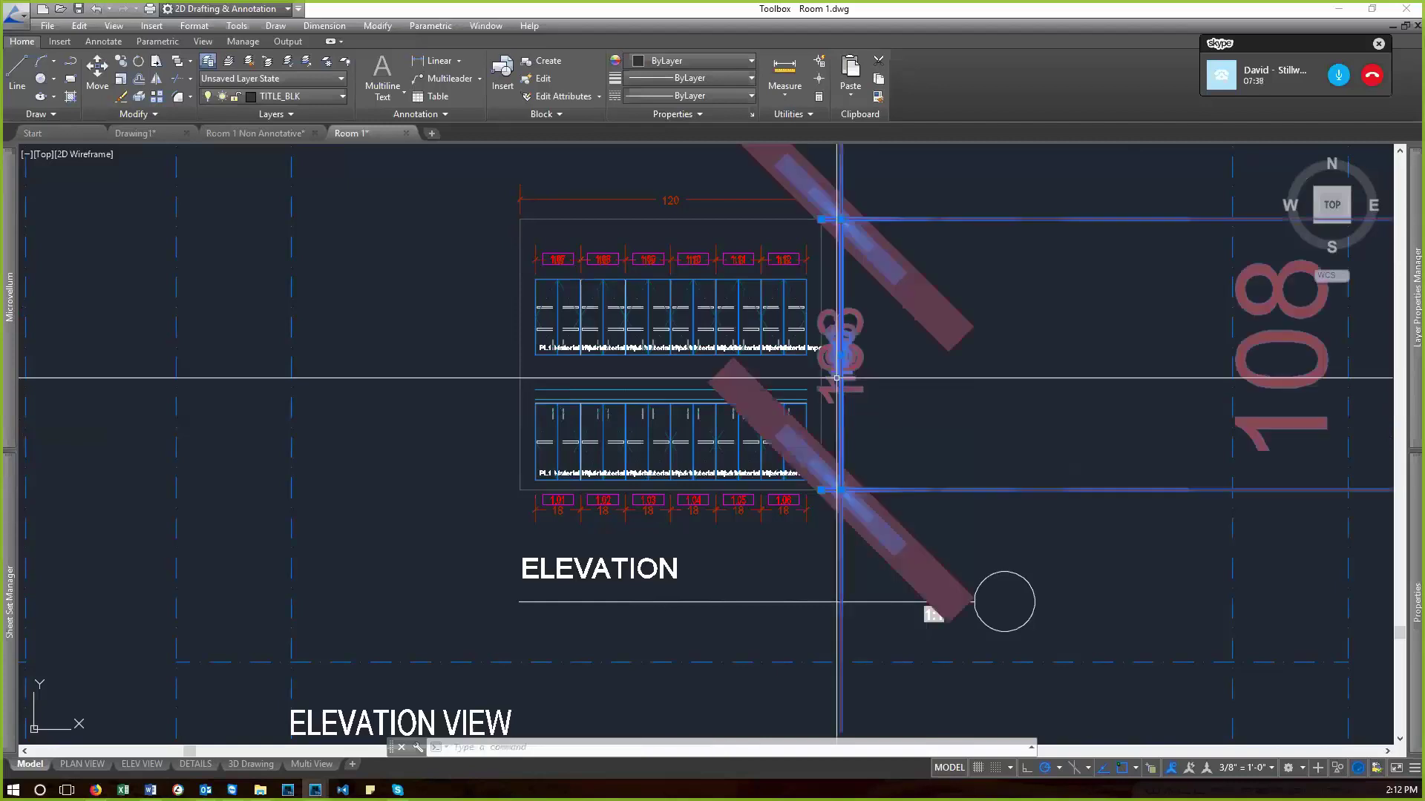
{"action": "scroll", "coordinate": [865, 441], "scroll_direction": "down", "scroll_amount": 5}
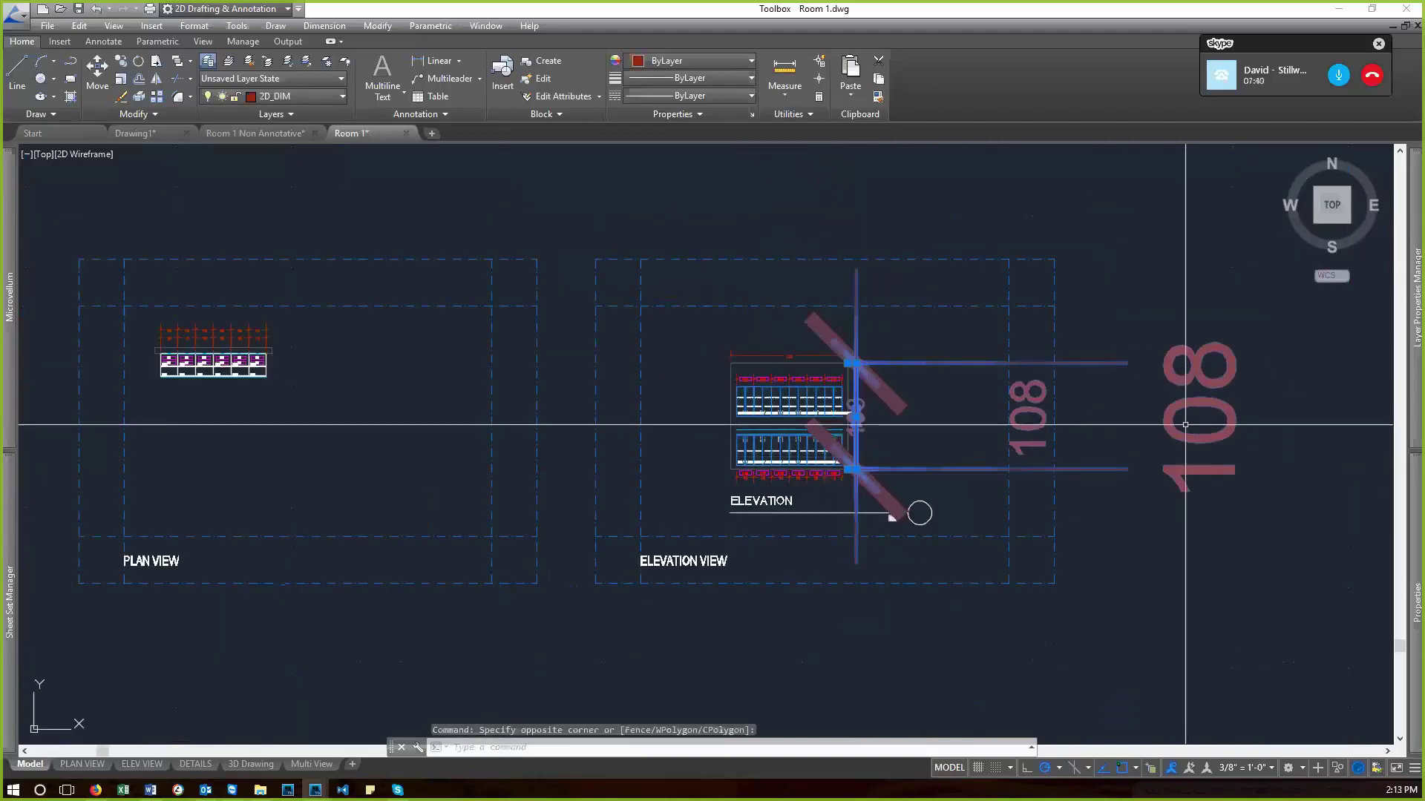
{"action": "scroll", "coordinate": [864, 415], "scroll_direction": "up", "scroll_amount": 3}
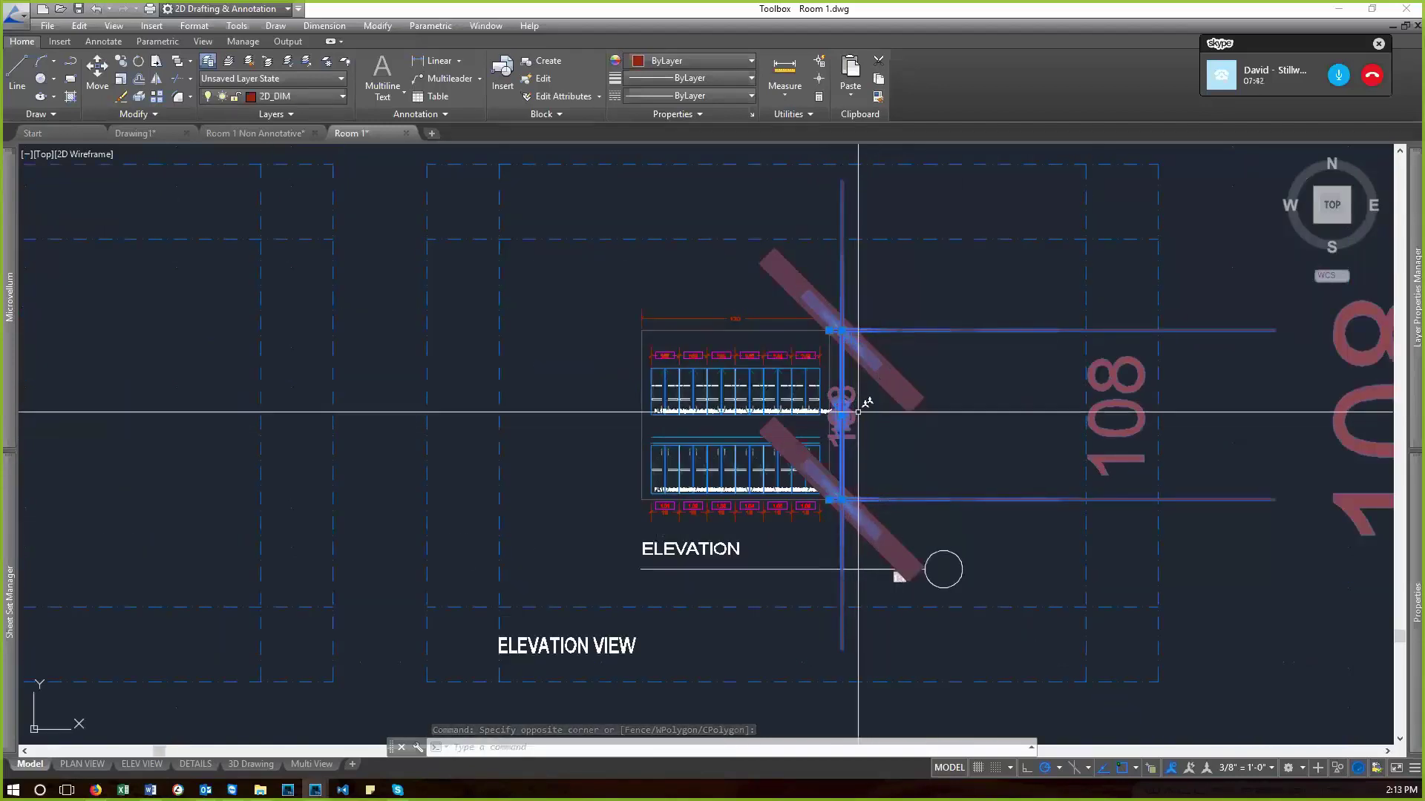
- Take a closer look at the scale representations of the selected 108 height dimension and clear the selection
{"action": "scroll", "coordinate": [846, 405], "scroll_direction": "up", "scroll_amount": 2}
{"action": "scroll", "coordinate": [846, 403], "scroll_direction": "up", "scroll_amount": 3}
{"action": "scroll", "coordinate": [824, 412], "scroll_direction": "down", "scroll_amount": 6}
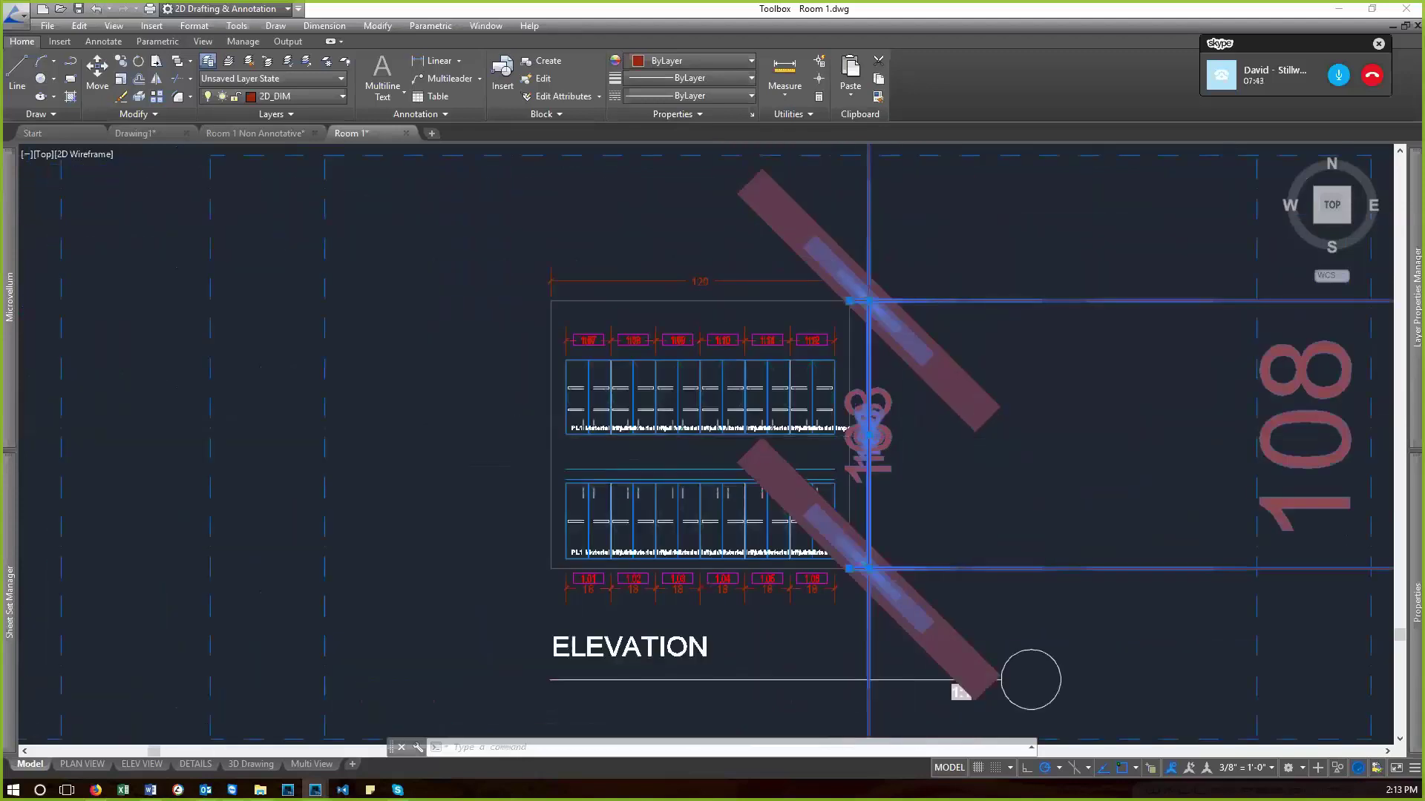
{"action": "key", "text": "Escape"}
{"action": "left_click", "coordinate": [955, 450]}
{"action": "key", "text": "Escape"}
{"action": "scroll", "coordinate": [920, 441], "scroll_direction": "up", "scroll_amount": 4}
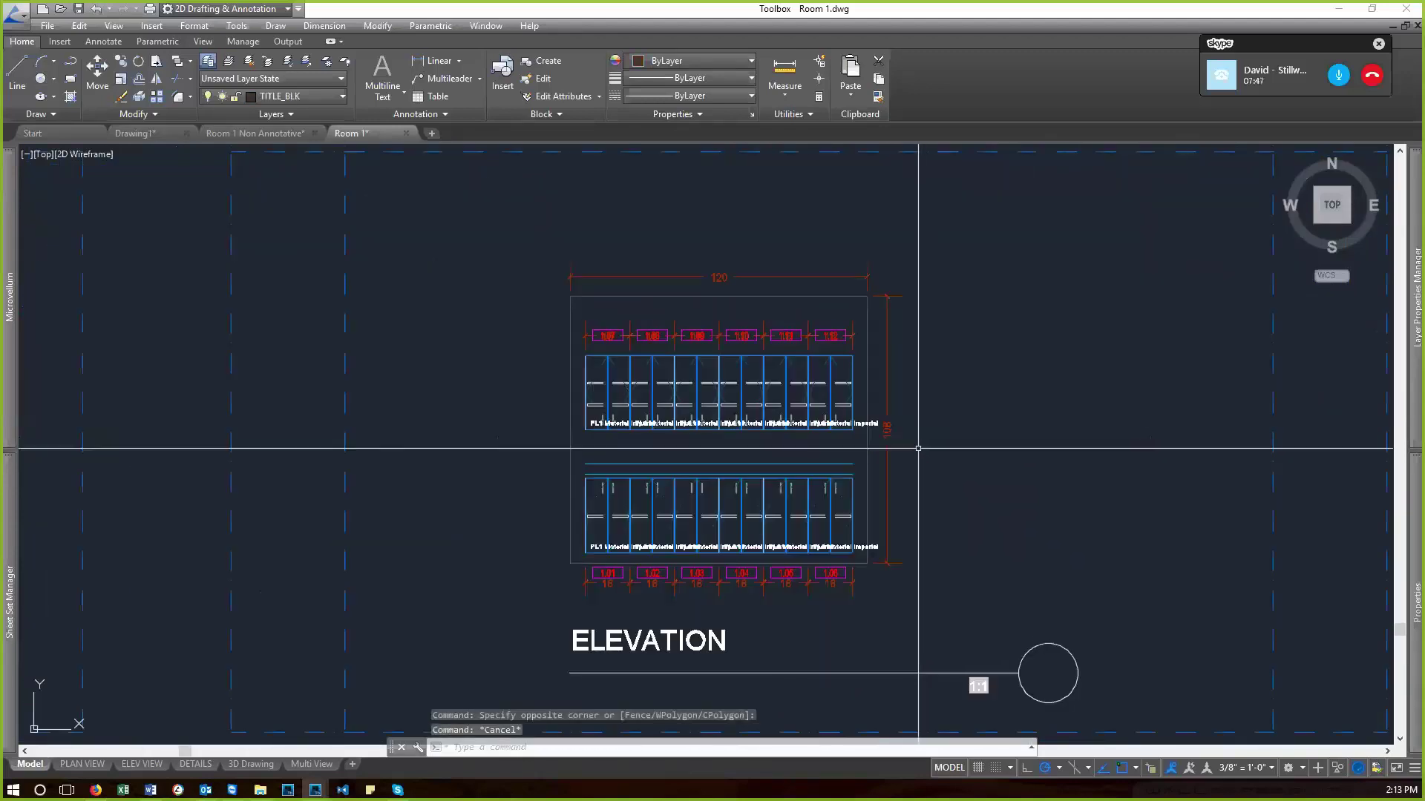
- Set the model-space annotation scale to 1/2" = 1'-0" and inspect the elevation's tags and dimensions at that scale
{"action": "left_click", "coordinate": [1243, 770]}
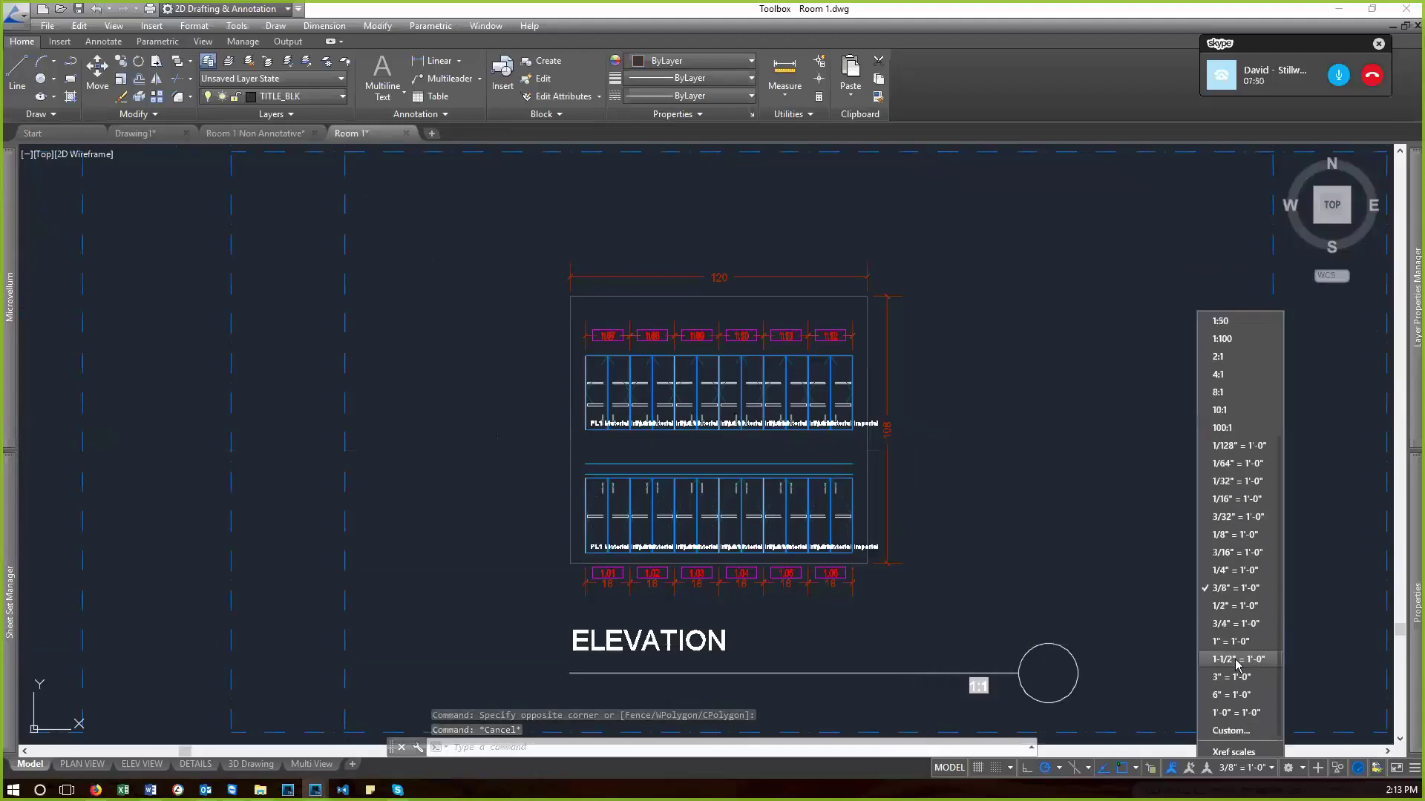
{"action": "left_click", "coordinate": [1232, 606]}
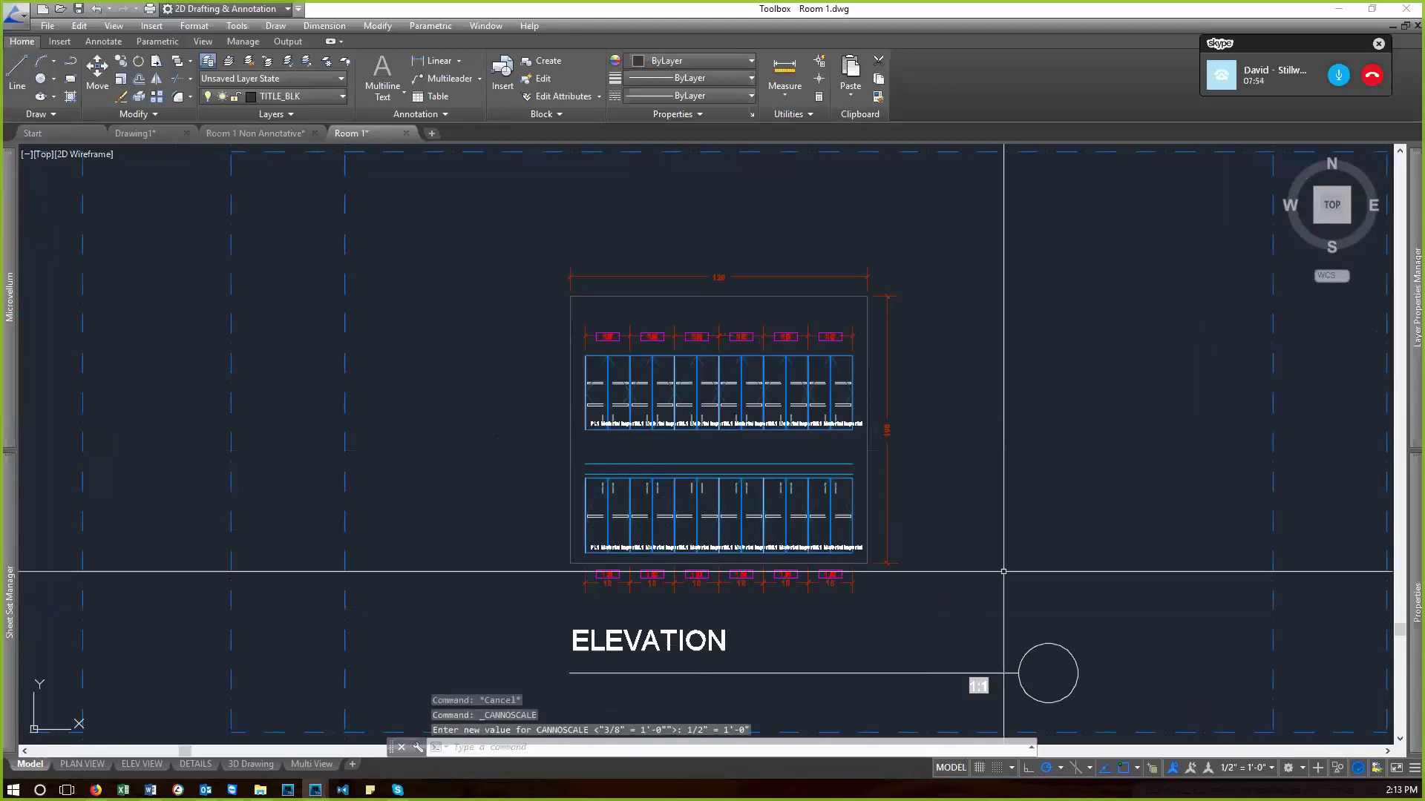
{"action": "scroll", "coordinate": [765, 332], "scroll_direction": "up", "scroll_amount": 6}
{"action": "scroll", "coordinate": [765, 332], "scroll_direction": "down", "scroll_amount": 6}
{"action": "scroll", "coordinate": [831, 555], "scroll_direction": "up", "scroll_amount": 4}
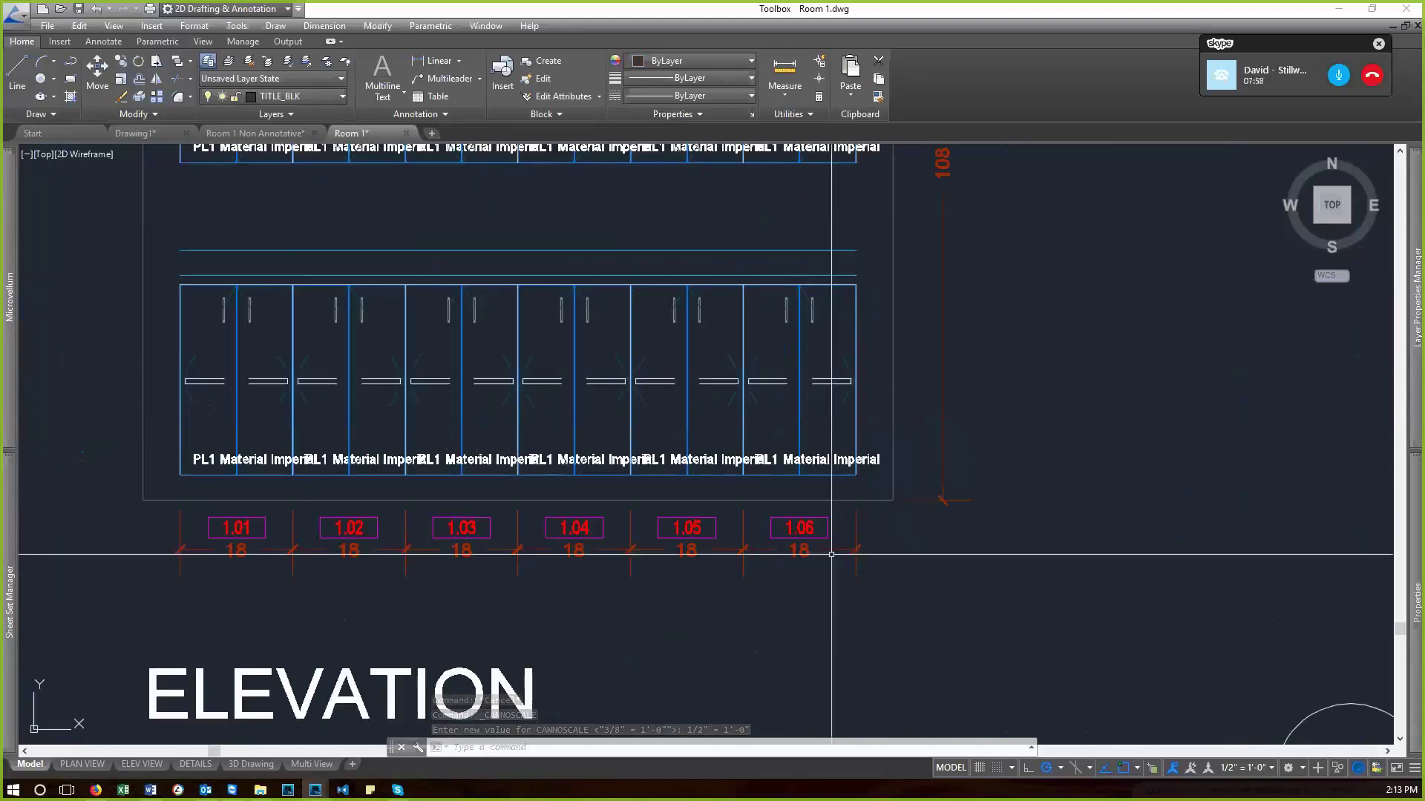
{"action": "scroll", "coordinate": [831, 554], "scroll_direction": "down", "scroll_amount": 3}
{"action": "scroll", "coordinate": [809, 520], "scroll_direction": "up", "scroll_amount": 2}
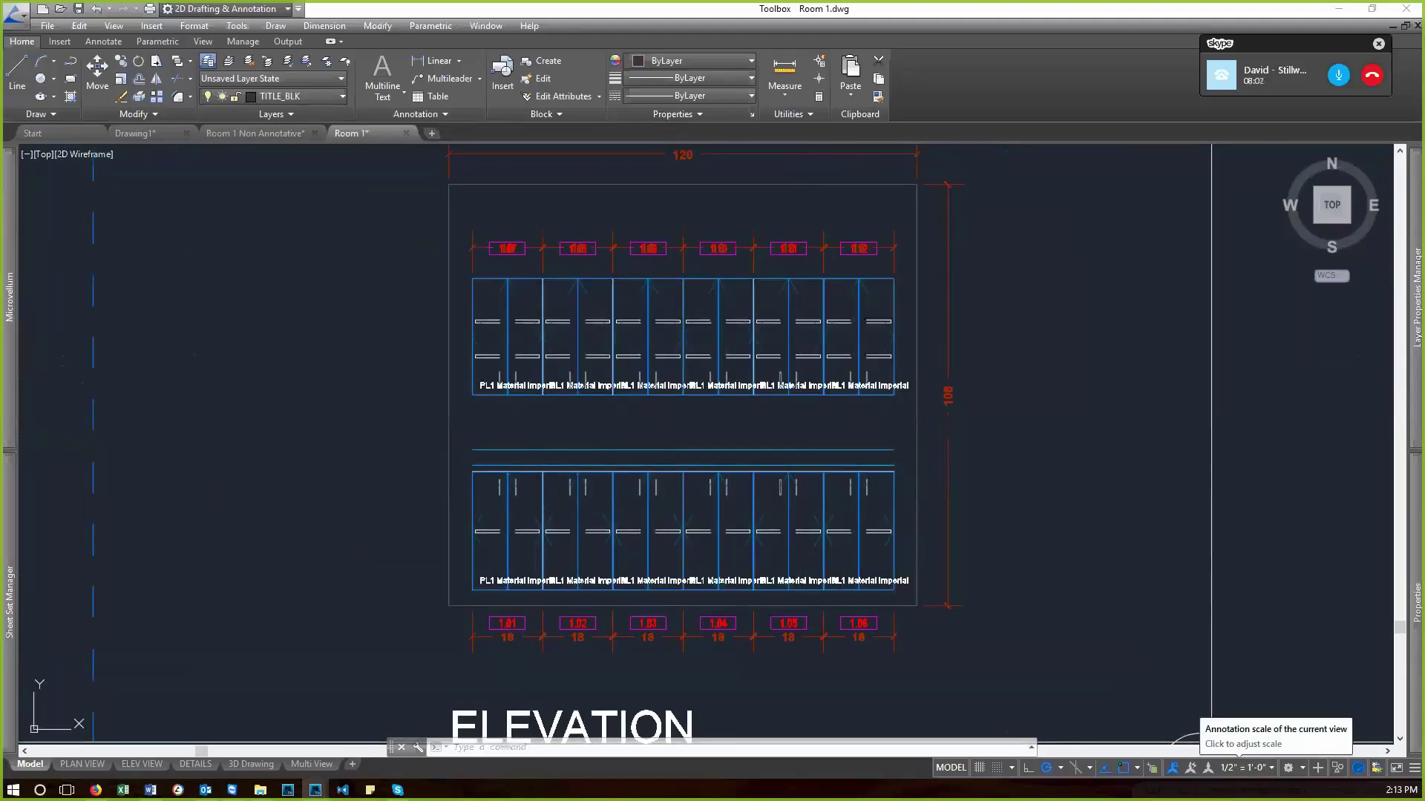
{"action": "key", "text": "Return"}
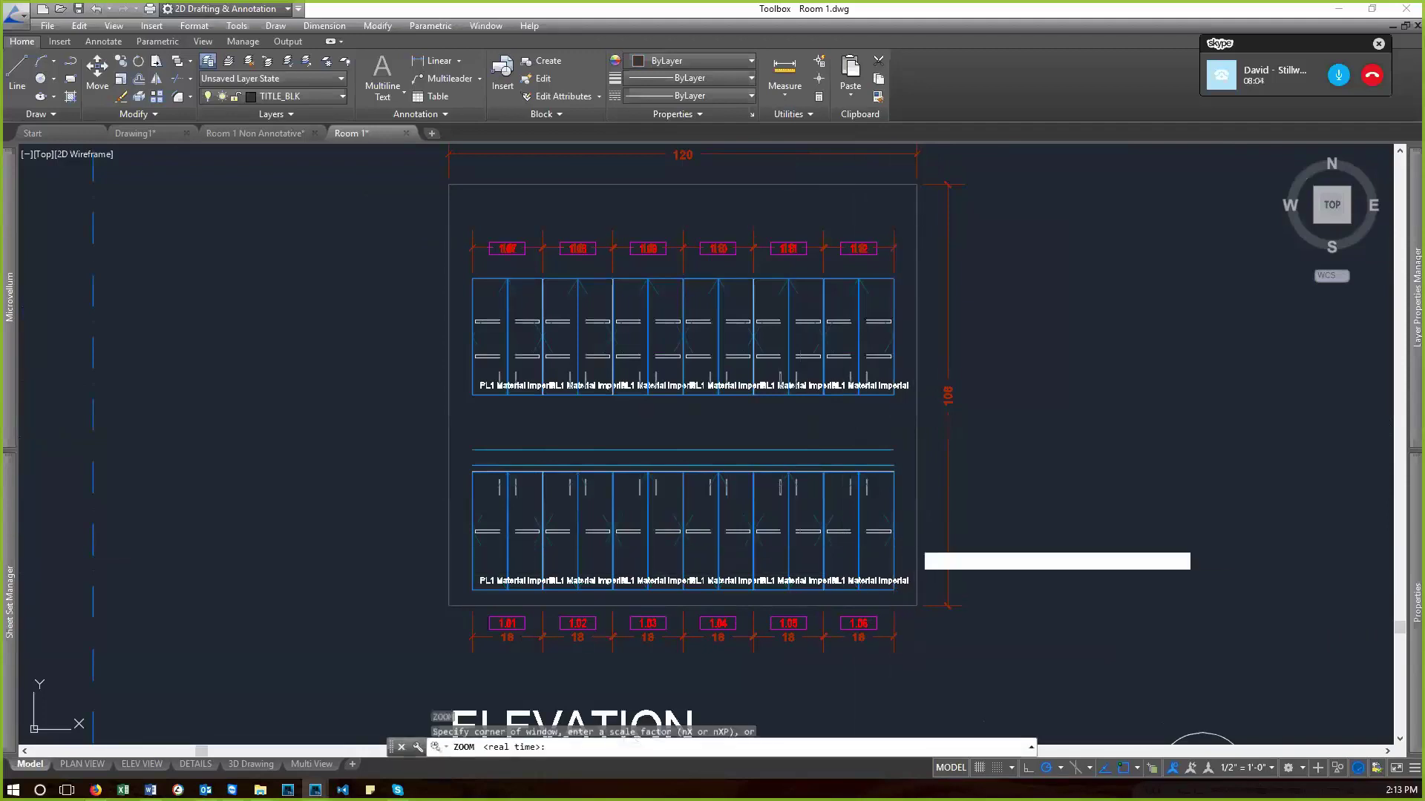
{"action": "type", "text": "e"}
{"action": "key", "text": "Return"}
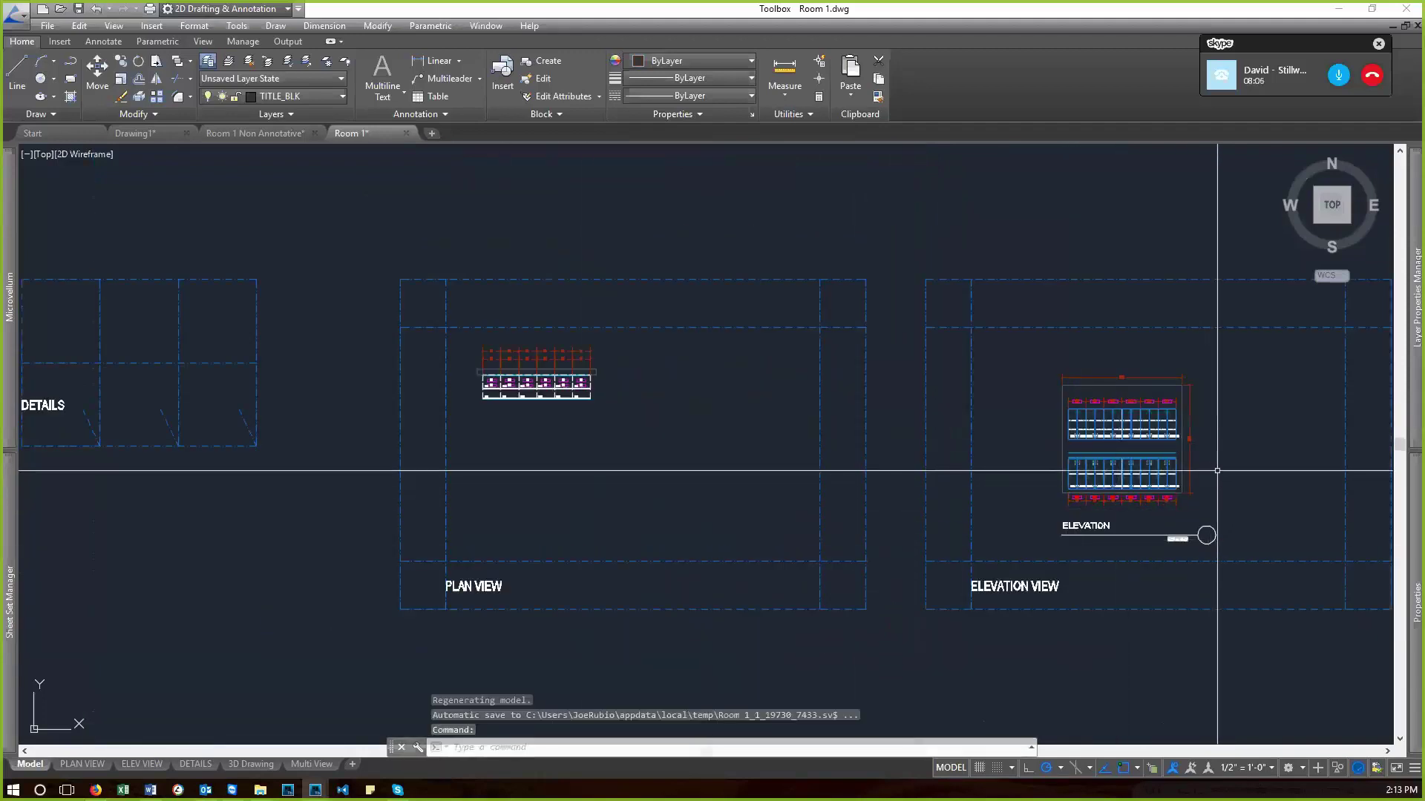
{"action": "scroll", "coordinate": [1118, 507], "scroll_direction": "up", "scroll_amount": 5}
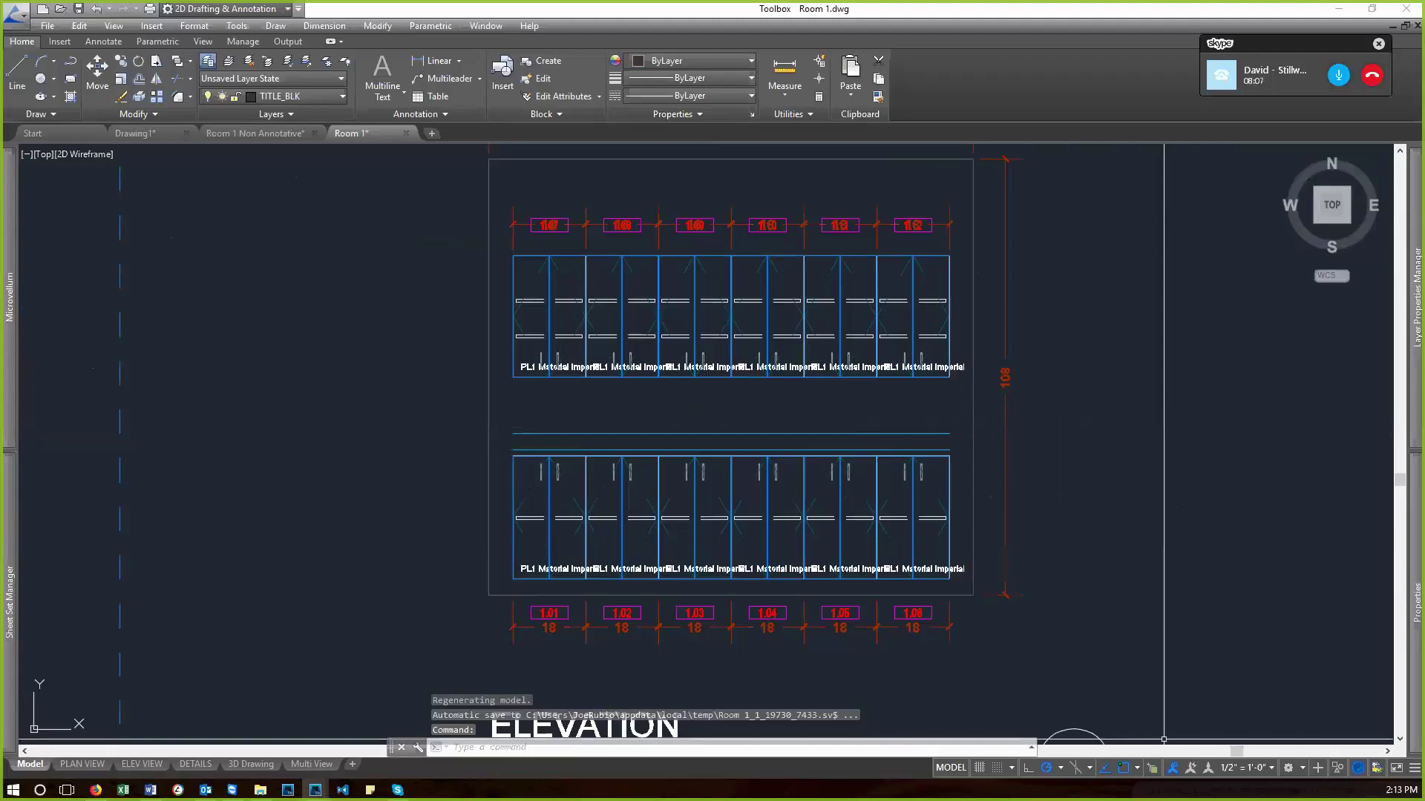
- On the ELEV VIEW layout, shrink the viewport from two opposite corners so it frames only the cabinet elevation and its dimensions
{"action": "left_click", "coordinate": [141, 764]}
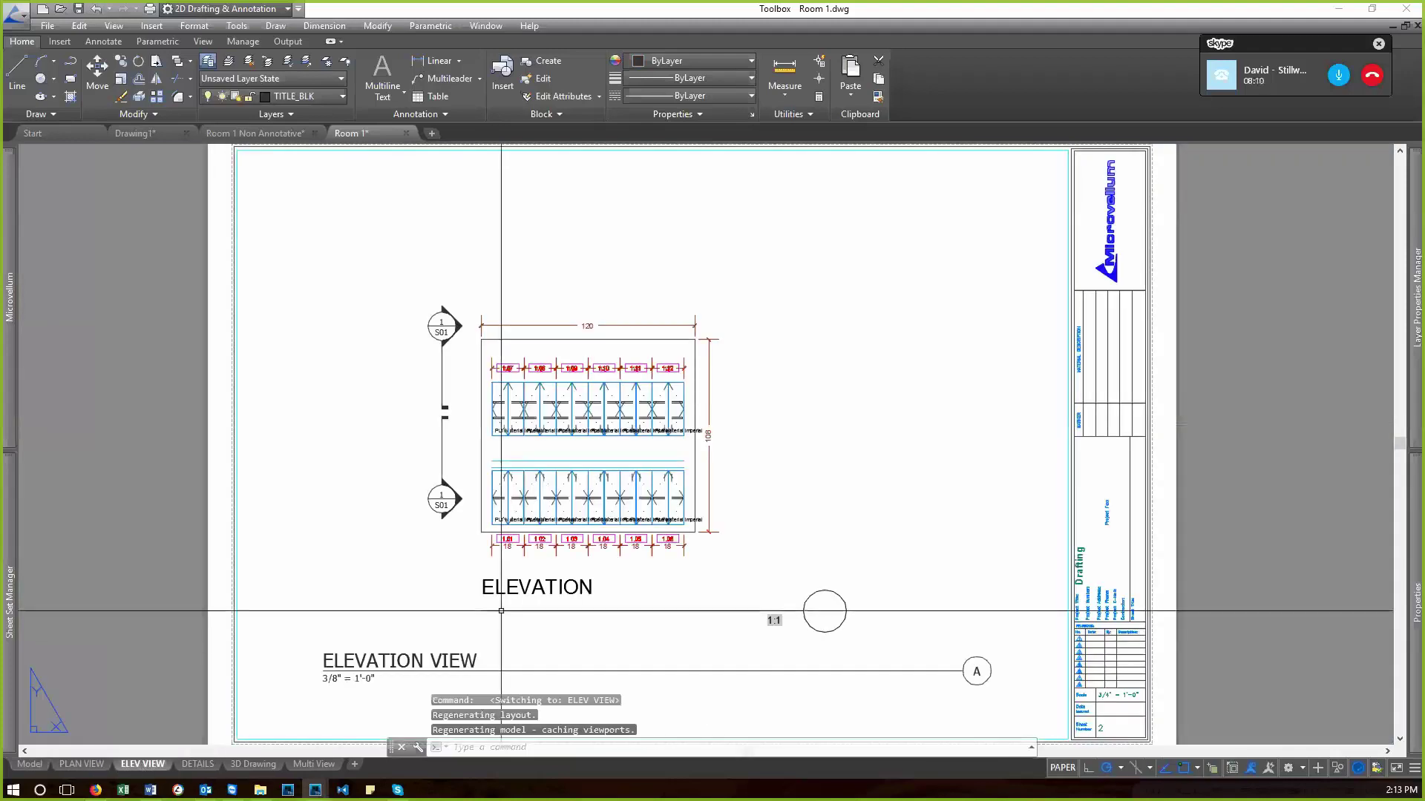
{"action": "scroll", "coordinate": [566, 522], "scroll_direction": "down", "scroll_amount": 2}
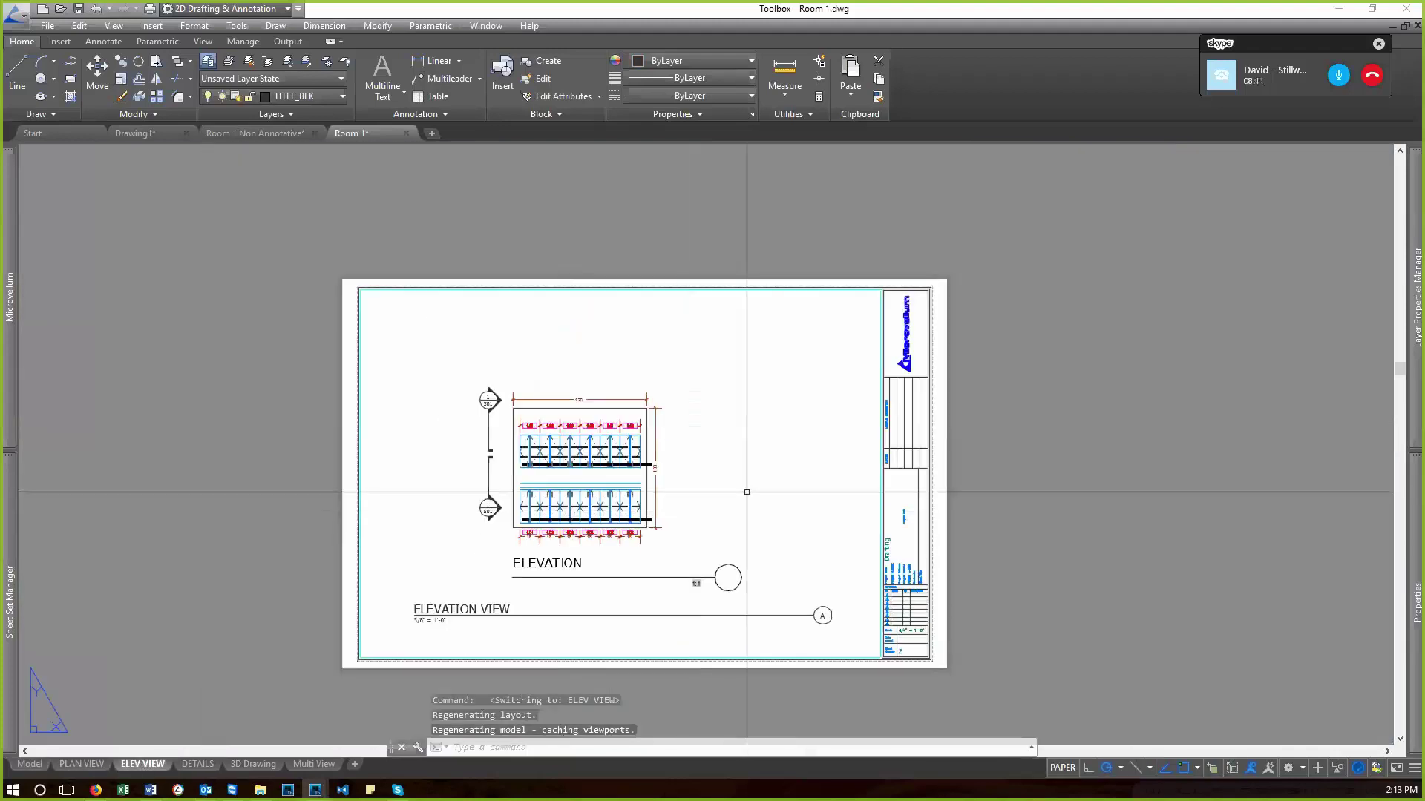
{"action": "left_click", "coordinate": [873, 290]}
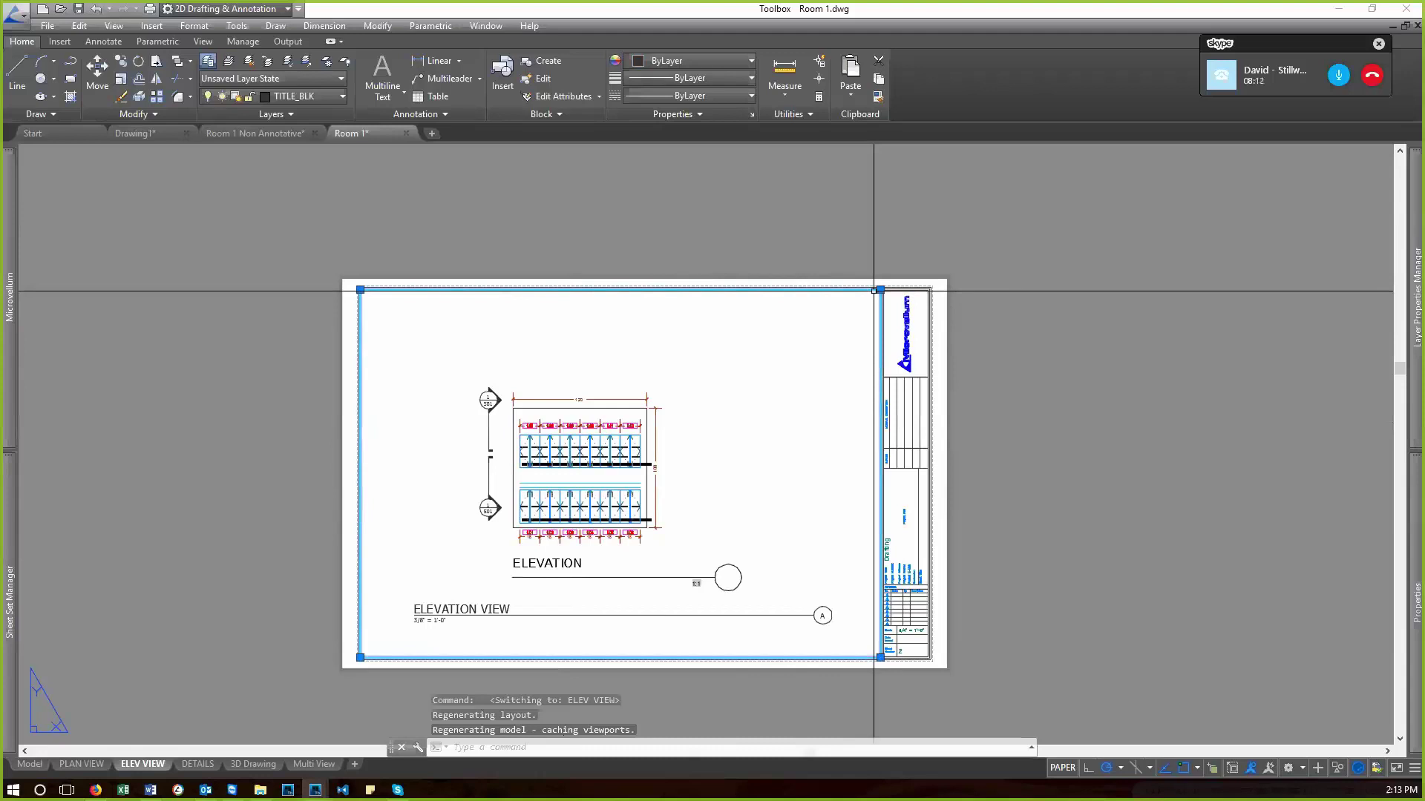
{"action": "left_click", "coordinate": [880, 290]}
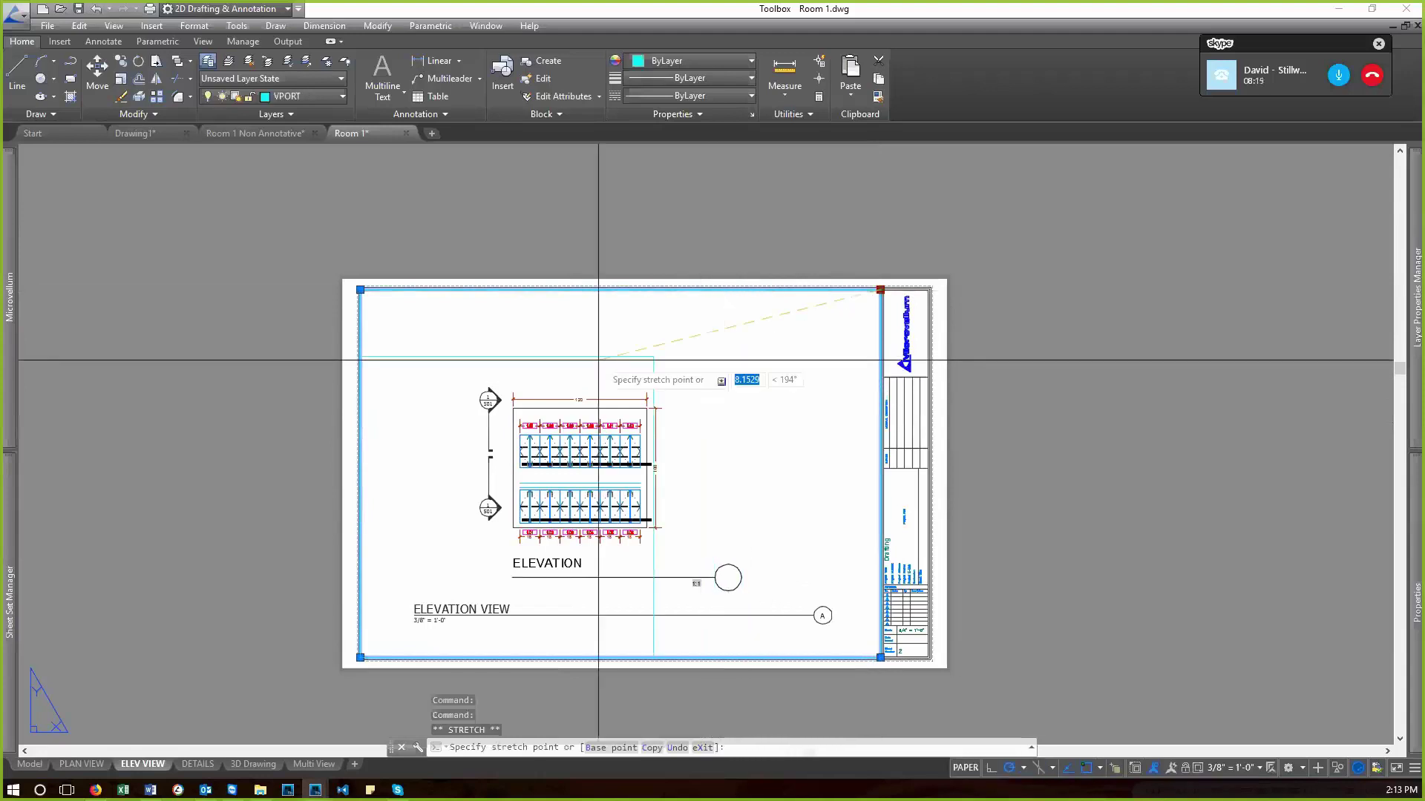
{"action": "left_click", "coordinate": [681, 345]}
{"action": "left_click", "coordinate": [360, 657]}
{"action": "scroll", "coordinate": [480, 572], "scroll_direction": "up", "scroll_amount": 4}
{"action": "left_click", "coordinate": [462, 515]}
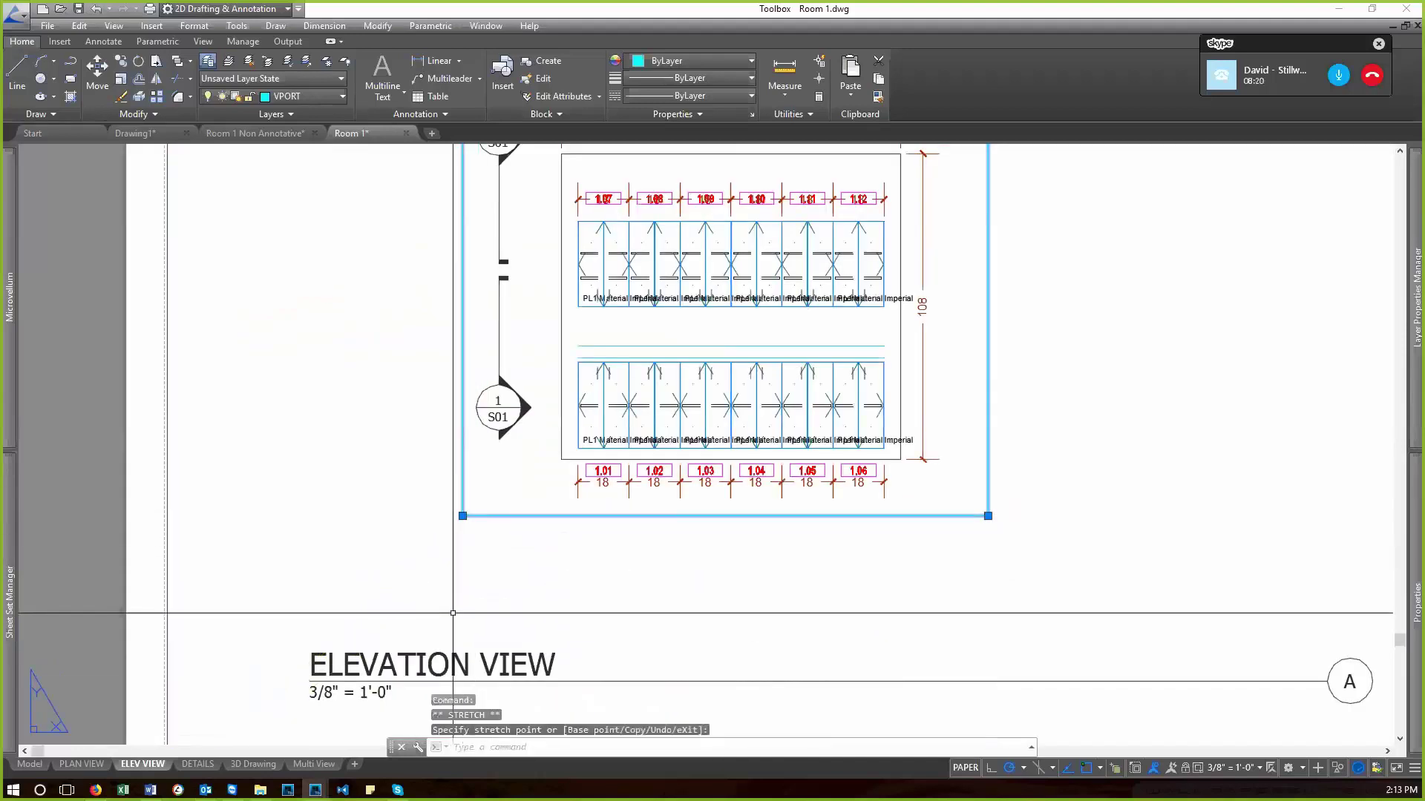
- Move the resized elevation viewport horizontally toward the left side of the sheet to make room beside it
{"action": "scroll", "coordinate": [445, 593], "scroll_direction": "down", "scroll_amount": 4}
{"action": "scroll", "coordinate": [636, 590], "scroll_direction": "up", "scroll_amount": 2}
{"action": "left_click", "coordinate": [660, 287]}
{"action": "type", "text": "m"}
{"action": "key", "text": "Return"}
{"action": "left_click", "coordinate": [780, 406]}
{"action": "left_click", "coordinate": [690, 406]}
- Copy the elevation viewport horizontally to the empty area beside it, near the title block
{"action": "left_click", "coordinate": [707, 455]}
{"action": "left_click", "coordinate": [566, 344]}
{"action": "type", "text": "c"}
{"action": "key", "text": "Return"}
{"action": "left_click", "coordinate": [389, 224]}
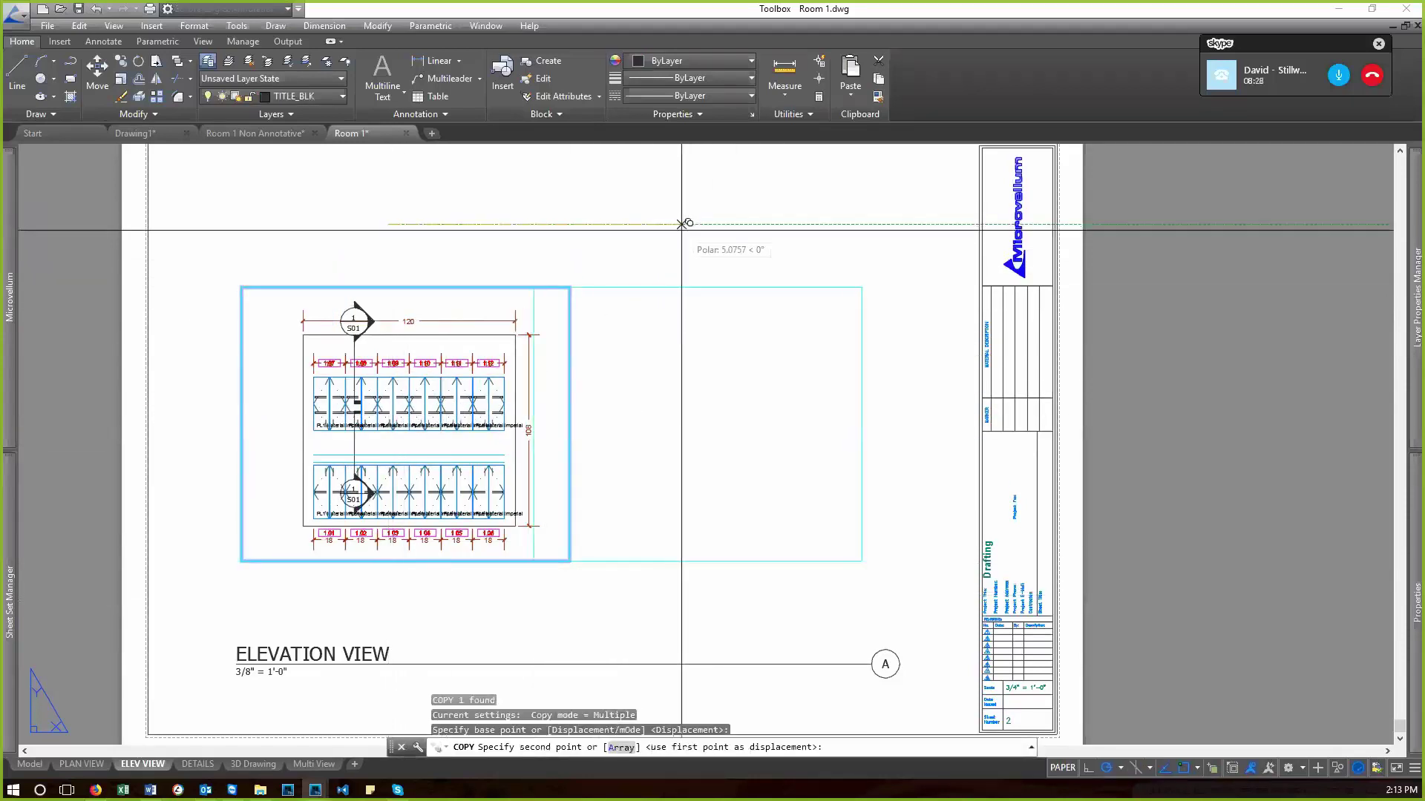
{"action": "left_click", "coordinate": [746, 223]}
{"action": "key", "text": "Return"}
- Set the copied viewport to 3/4" = 1'-0" around lower cabinets 1.04 to 1.06, and compare both viewports in paper space
{"action": "double_click", "coordinate": [801, 462]}
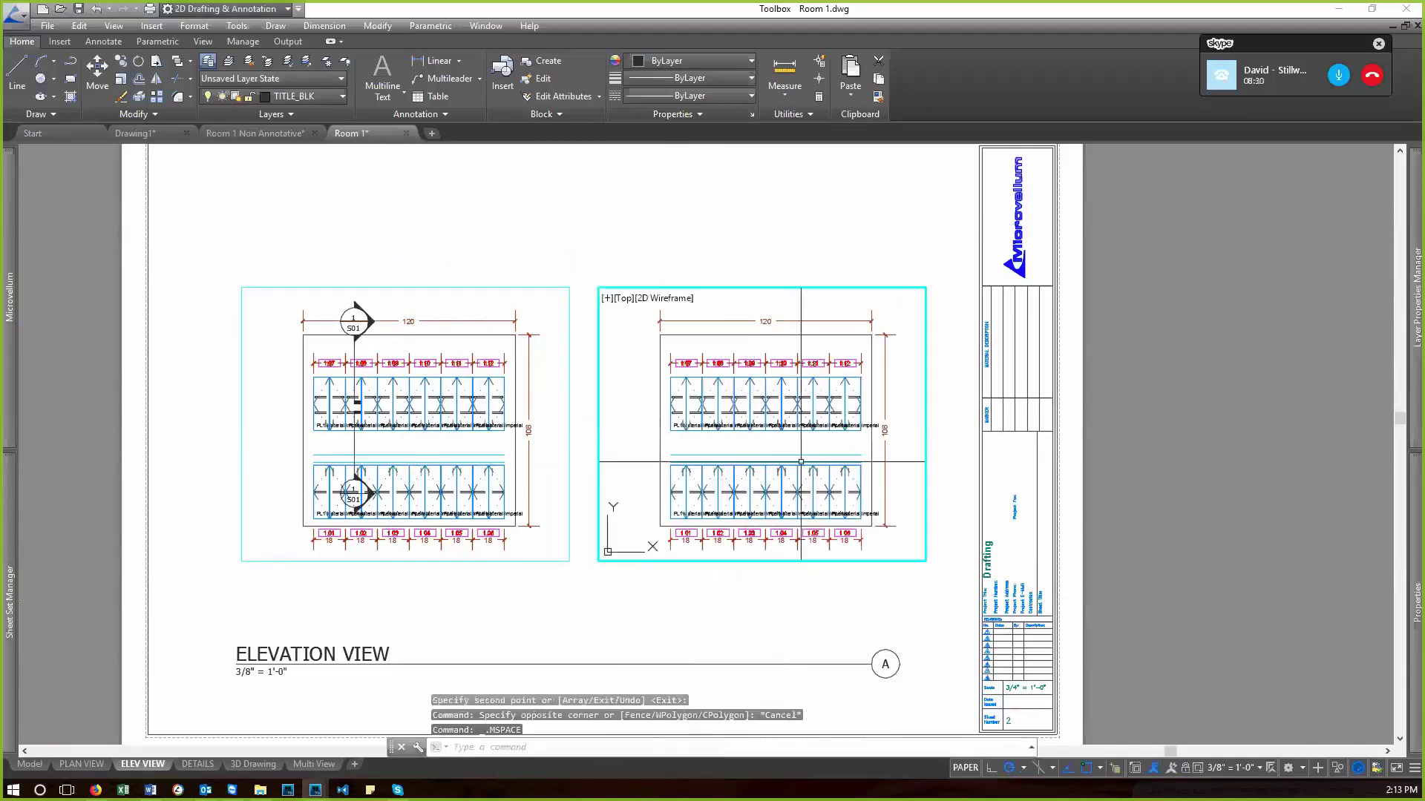
{"action": "scroll", "coordinate": [883, 553], "scroll_direction": "up", "scroll_amount": 4}
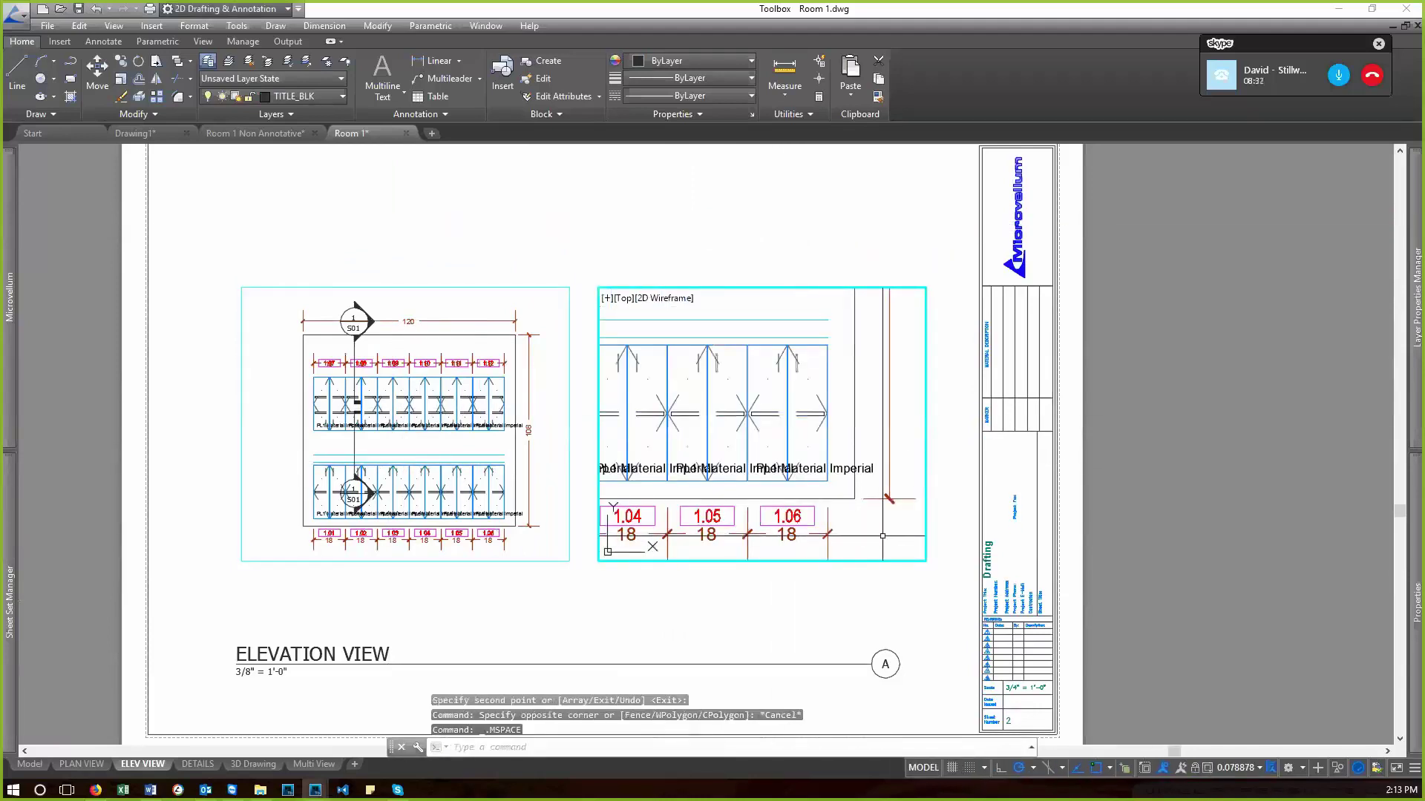
{"action": "middle_click_drag", "start_coordinate": [882, 535], "coordinate": [844, 518]}
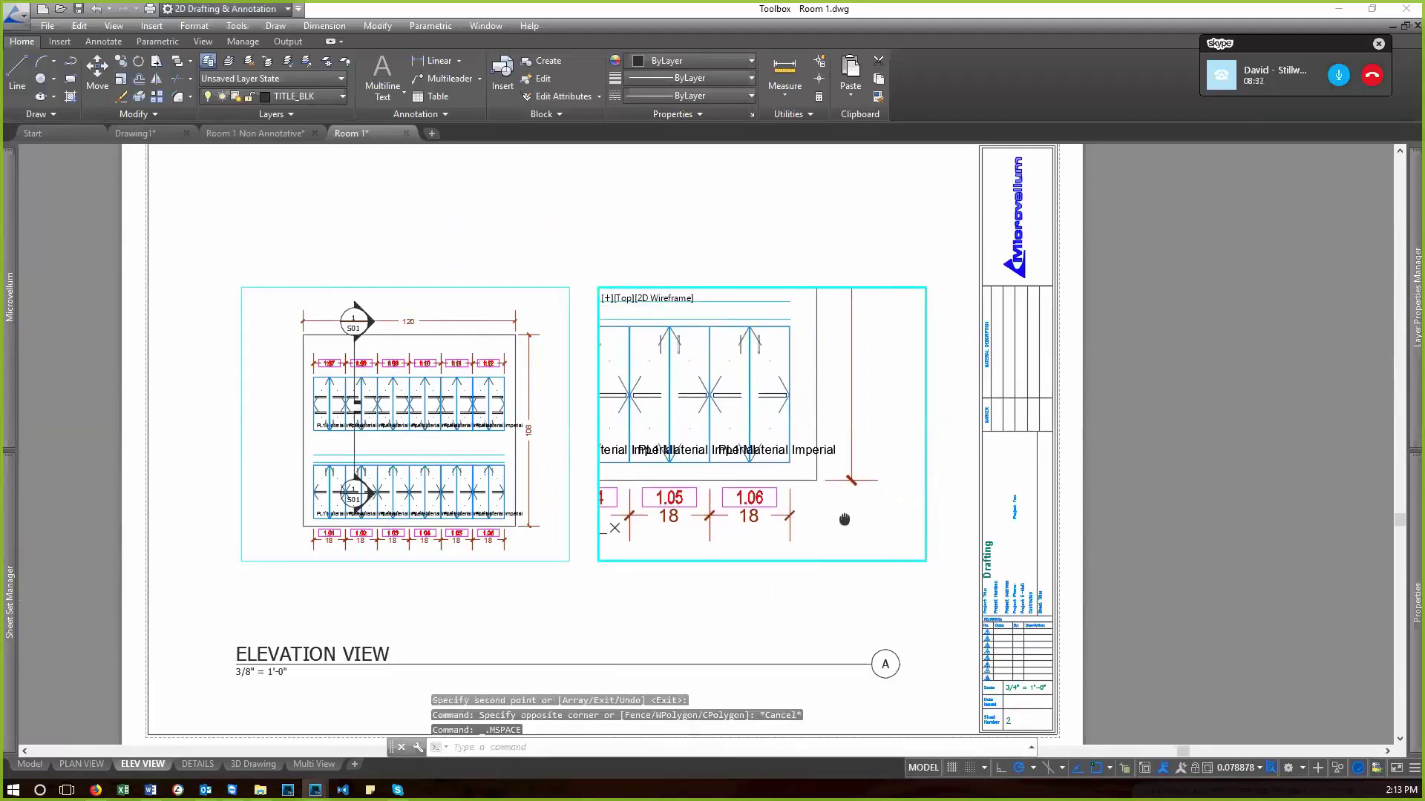
{"action": "left_click", "coordinate": [1247, 769]}
{"action": "scroll", "coordinate": [1286, 645], "scroll_direction": "down", "scroll_amount": 4}
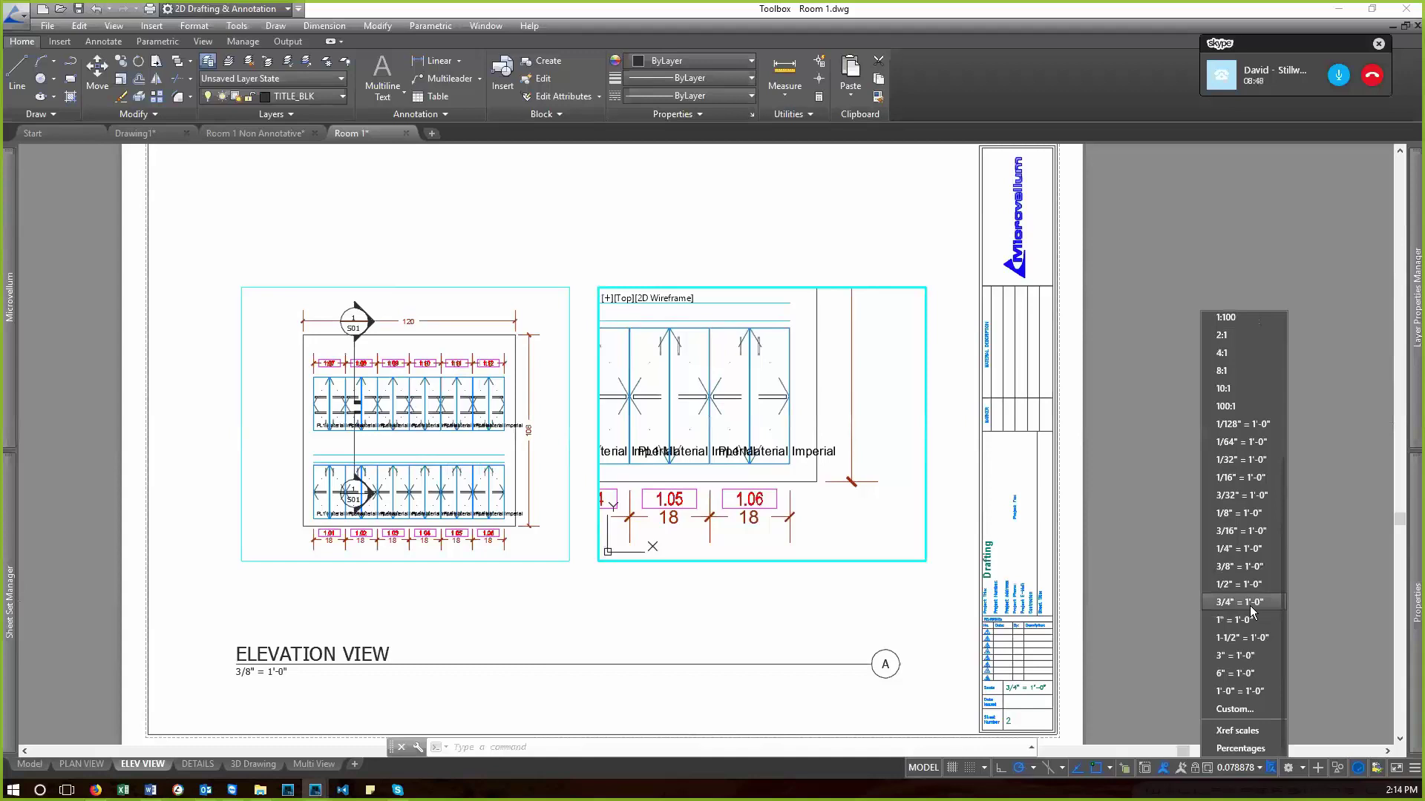
{"action": "left_click", "coordinate": [1250, 603]}
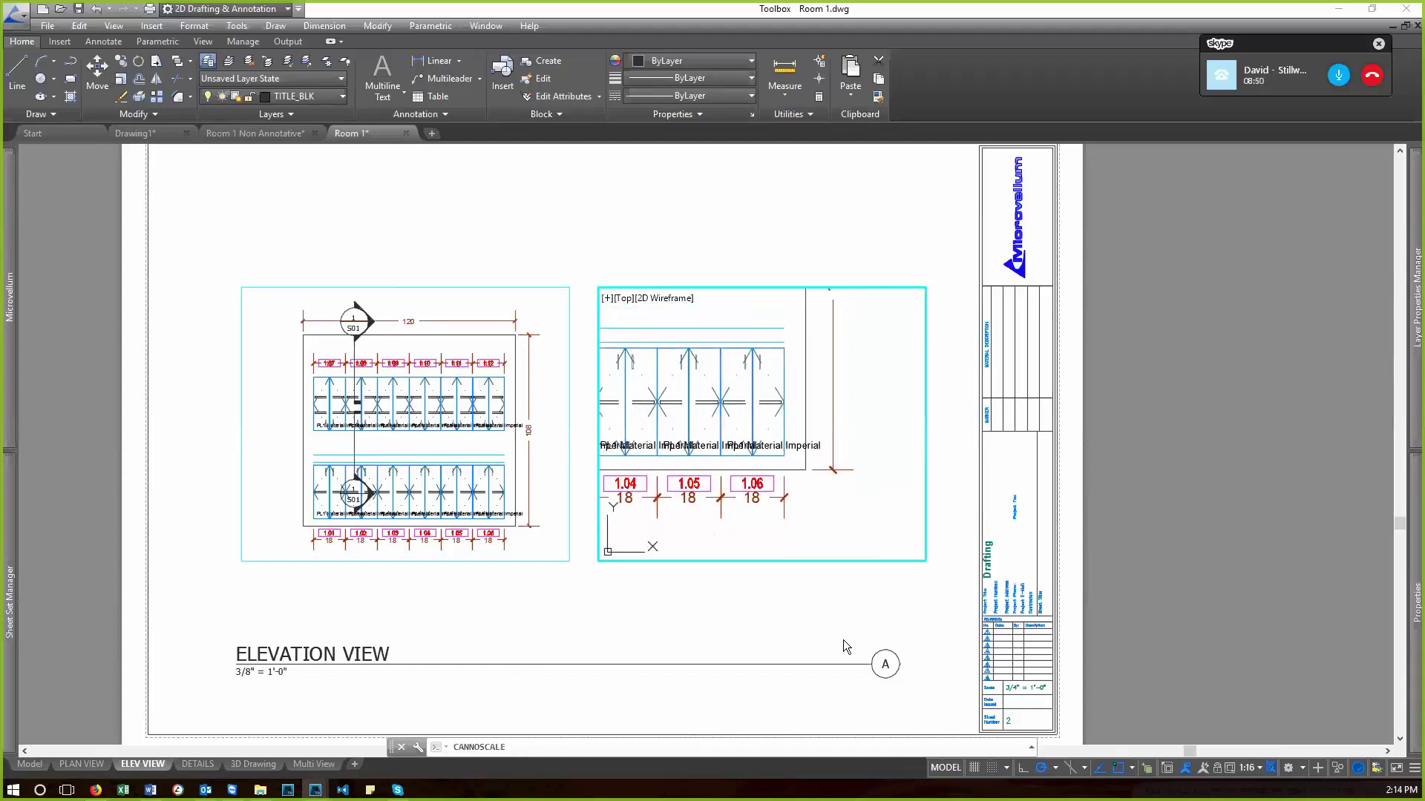
{"action": "double_click", "coordinate": [848, 614]}
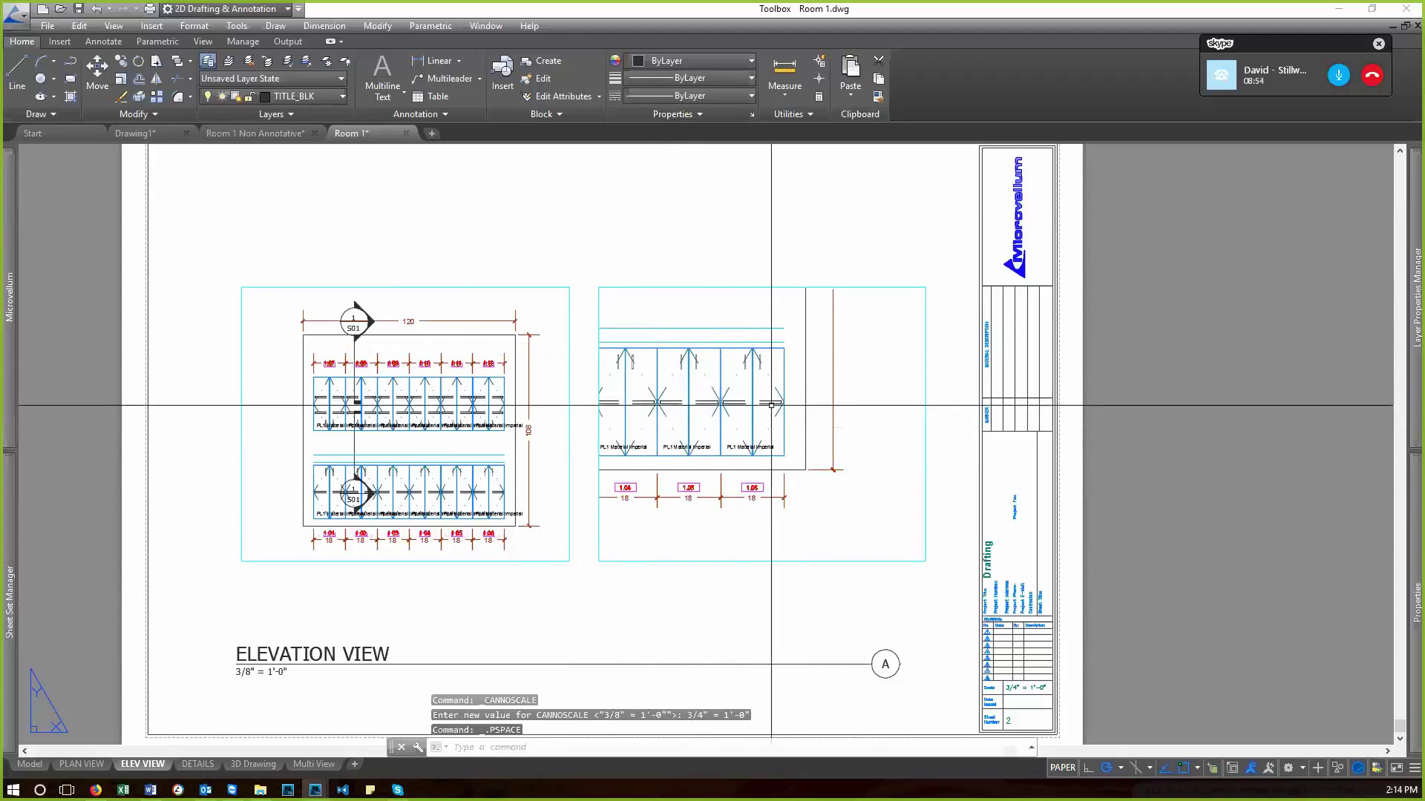
{"action": "scroll", "coordinate": [768, 430], "scroll_direction": "up", "scroll_amount": 2}
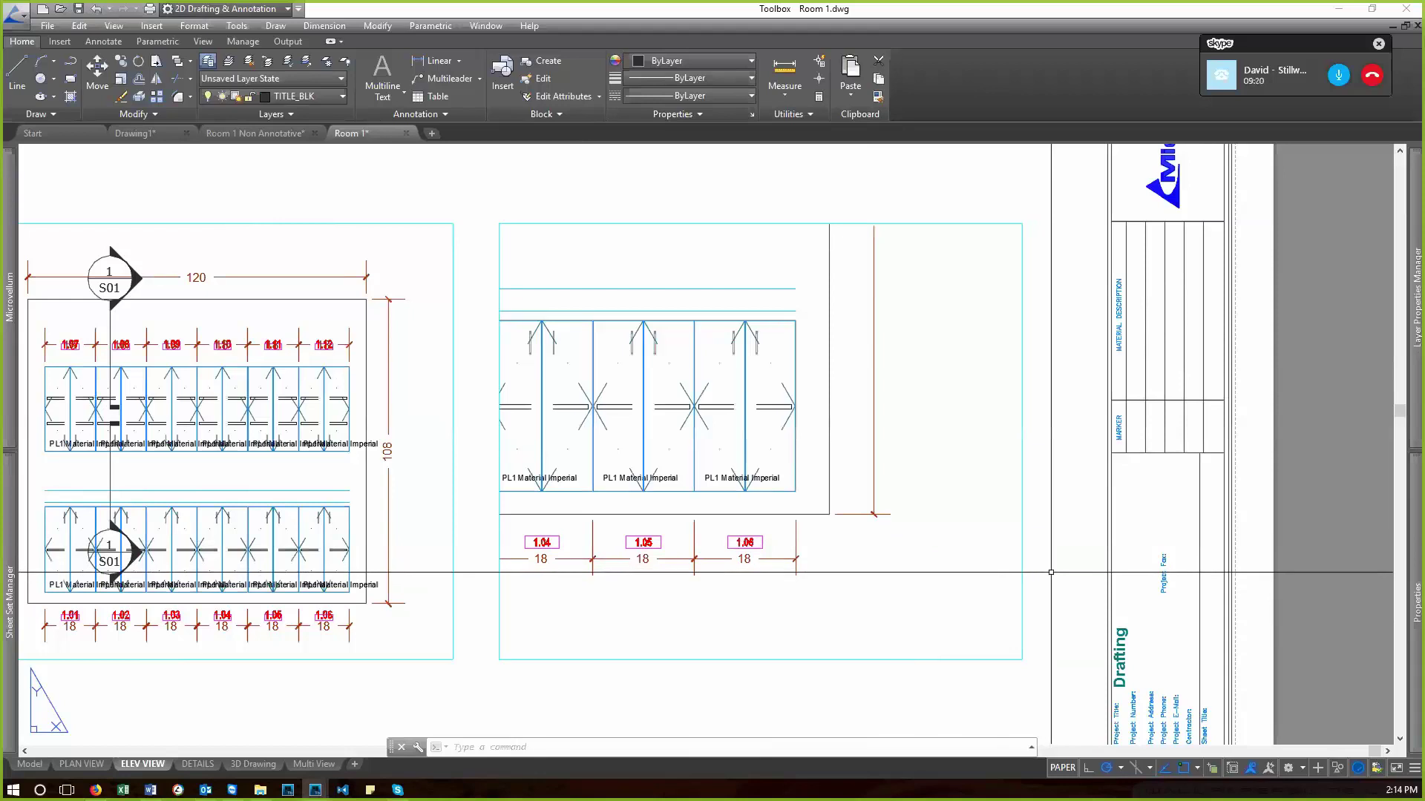
{"action": "type", "text": "z"}
{"action": "key", "text": "Return"}
{"action": "type", "text": "e"}
{"action": "key", "text": "Return"}
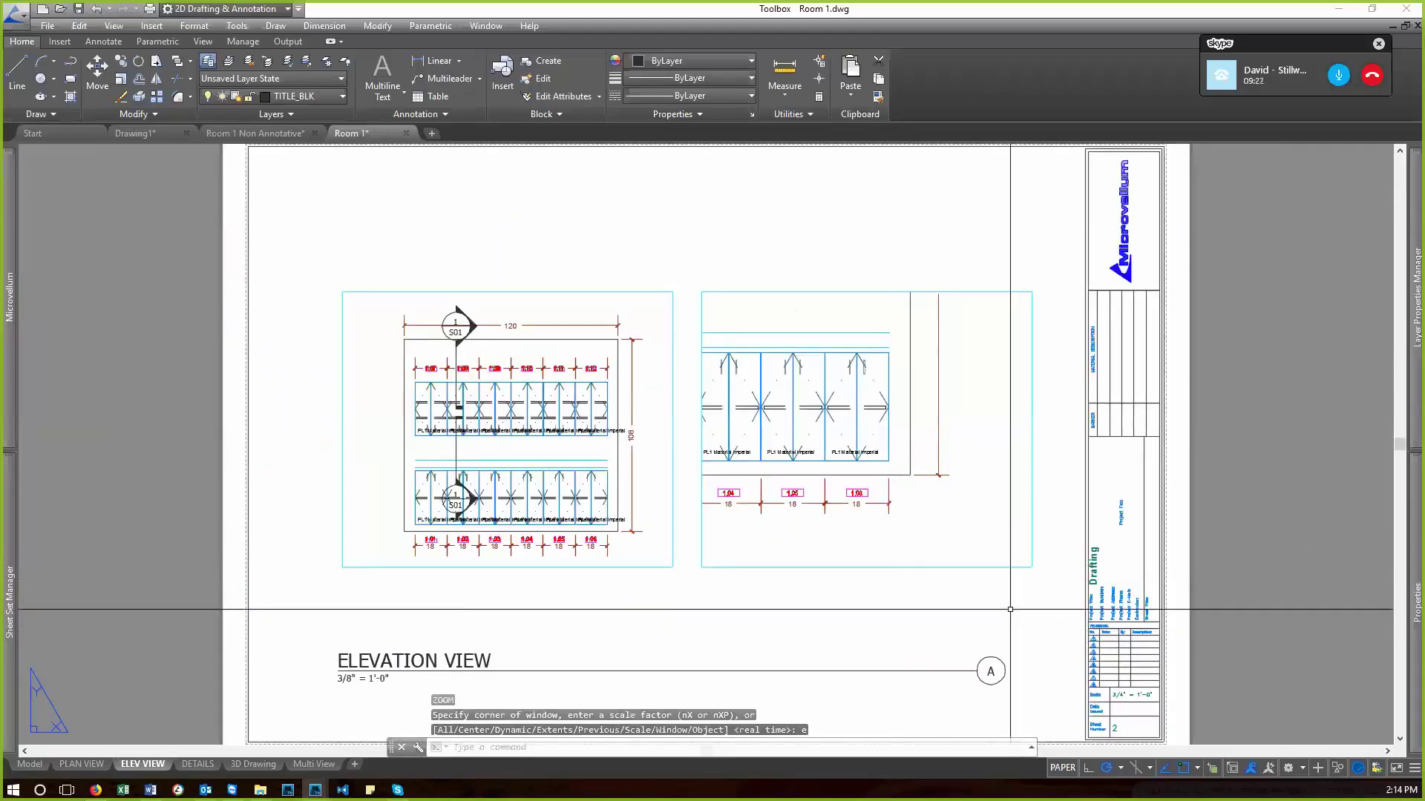
- Return to model space and look over the elevation's annotations and the overall arrangement of the drawing areas
{"action": "left_click", "coordinate": [29, 764]}
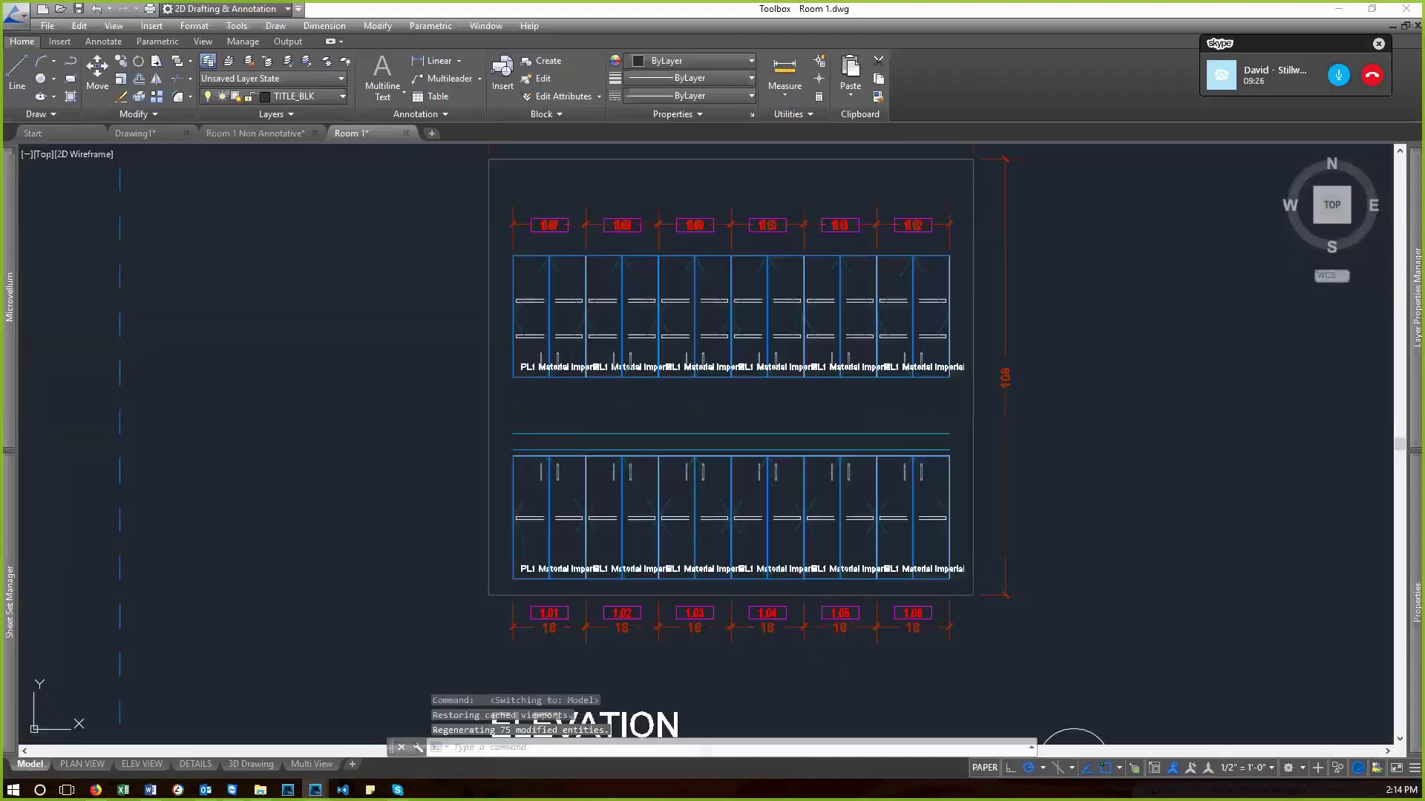
{"action": "scroll", "coordinate": [730, 501], "scroll_direction": "up", "scroll_amount": 4}
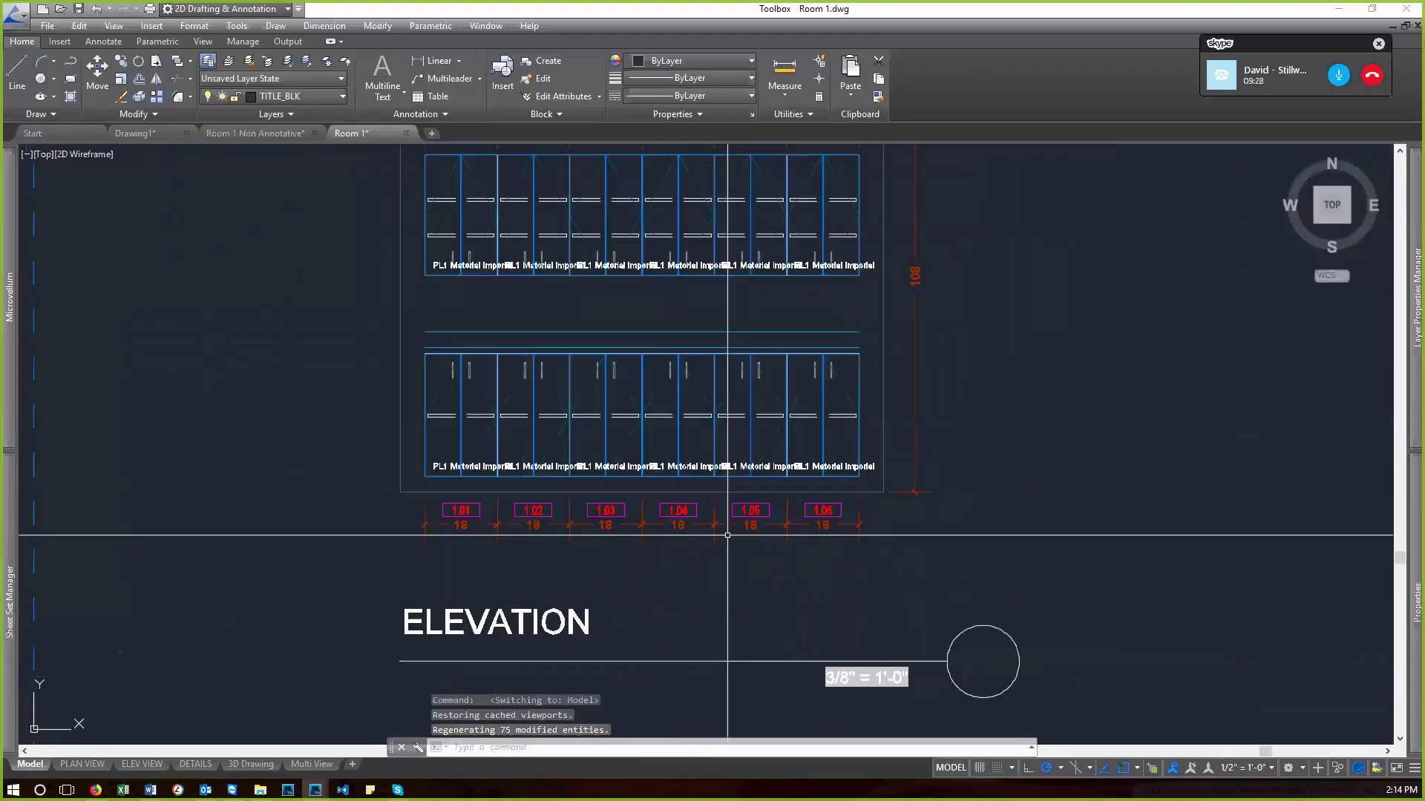
{"action": "scroll", "coordinate": [727, 534], "scroll_direction": "down", "scroll_amount": 3}
{"action": "type", "text": "z"}
{"action": "key", "text": "Return"}
{"action": "type", "text": "e"}
{"action": "key", "text": "Return"}
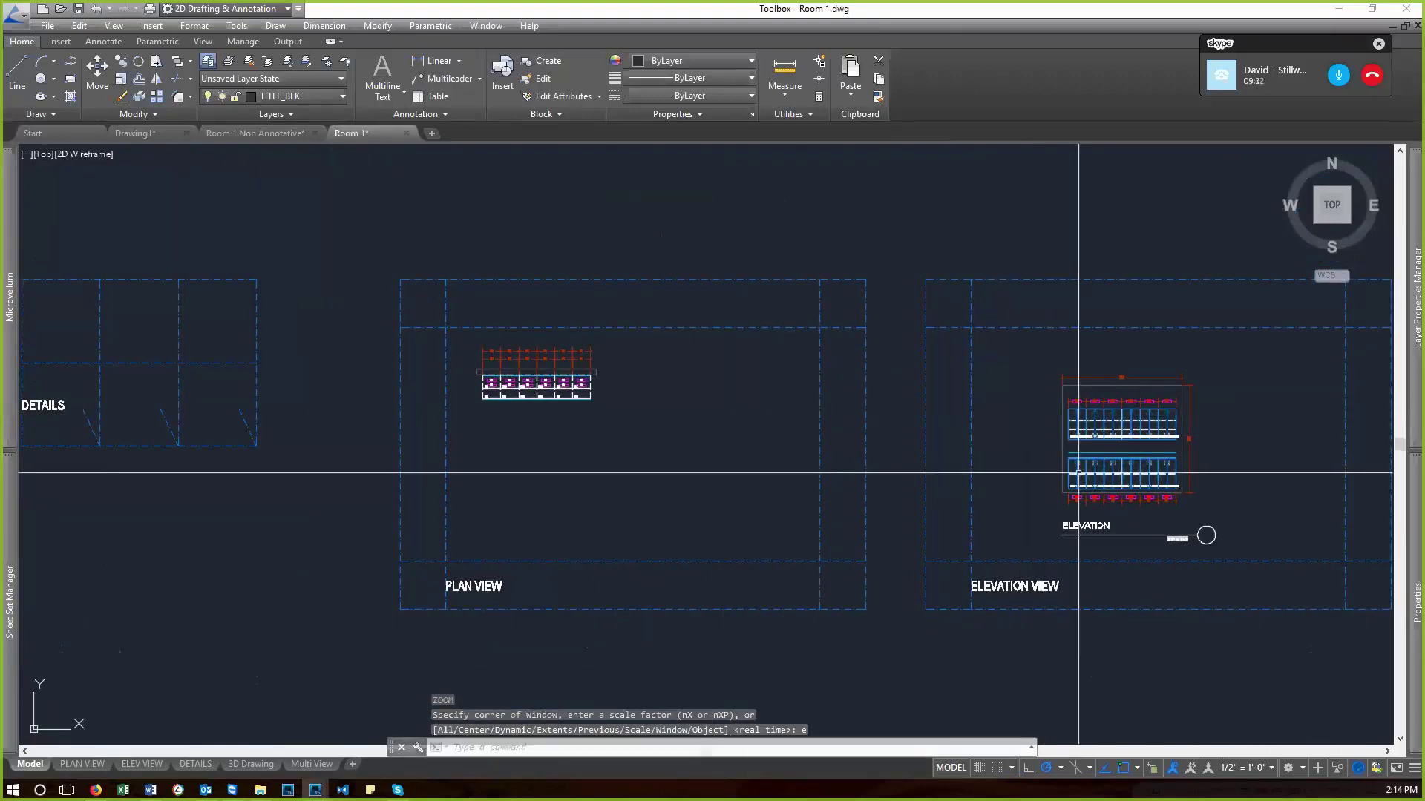
{"action": "scroll", "coordinate": [1247, 478], "scroll_direction": "up", "scroll_amount": 8}
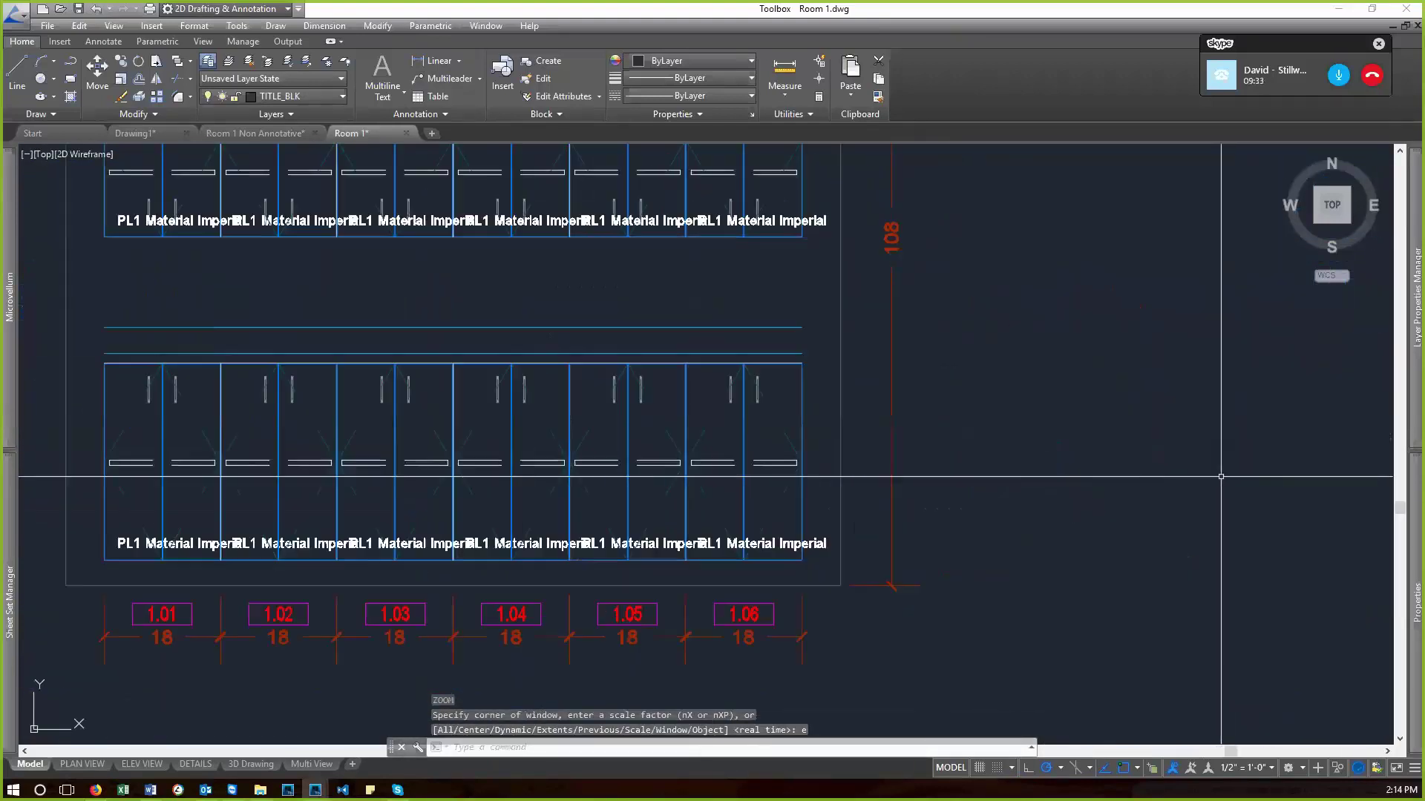
- Copy the lower cabinet 1.06 linework, without its tag and dimension, into the lower middle frame of the DETAILS area
{"action": "left_click", "coordinate": [819, 434]}
{"action": "left_click", "coordinate": [710, 362]}
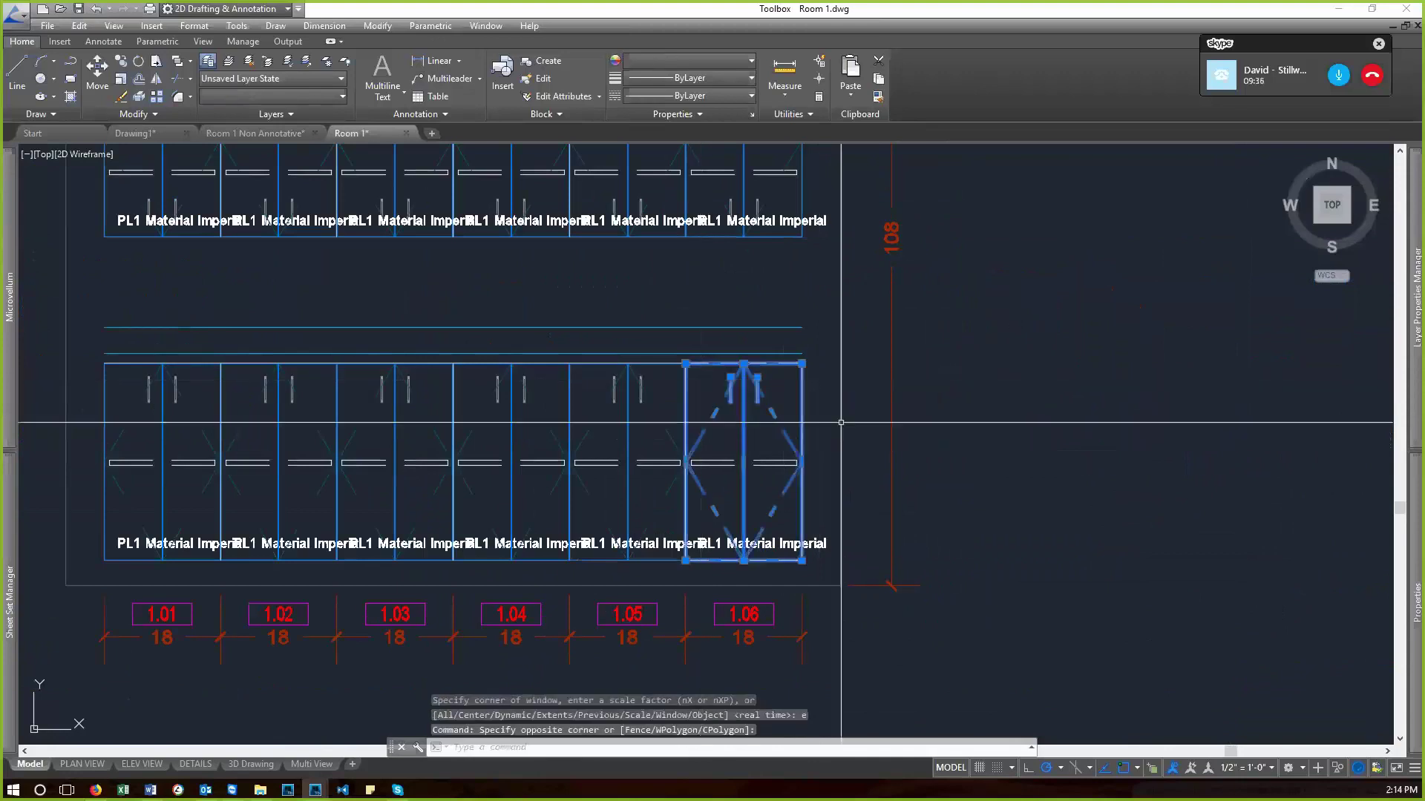
{"action": "type", "text": "co"}
{"action": "key", "text": "Return"}
{"action": "left_click", "coordinate": [821, 432]}
{"action": "scroll", "coordinate": [822, 432], "scroll_direction": "down", "scroll_amount": 6}
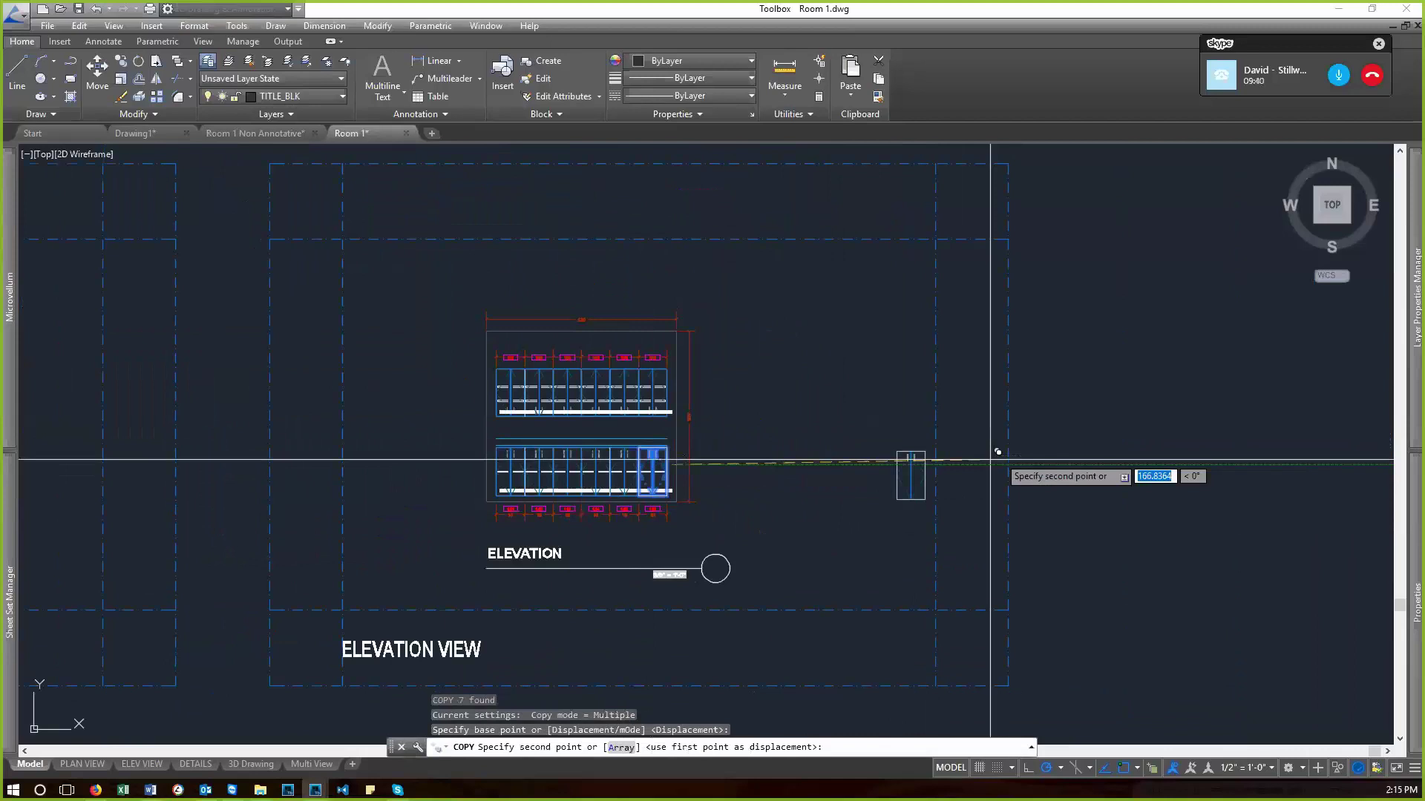
{"action": "scroll", "coordinate": [1119, 460], "scroll_direction": "down", "scroll_amount": 4}
{"action": "scroll", "coordinate": [375, 392], "scroll_direction": "up", "scroll_amount": 3}
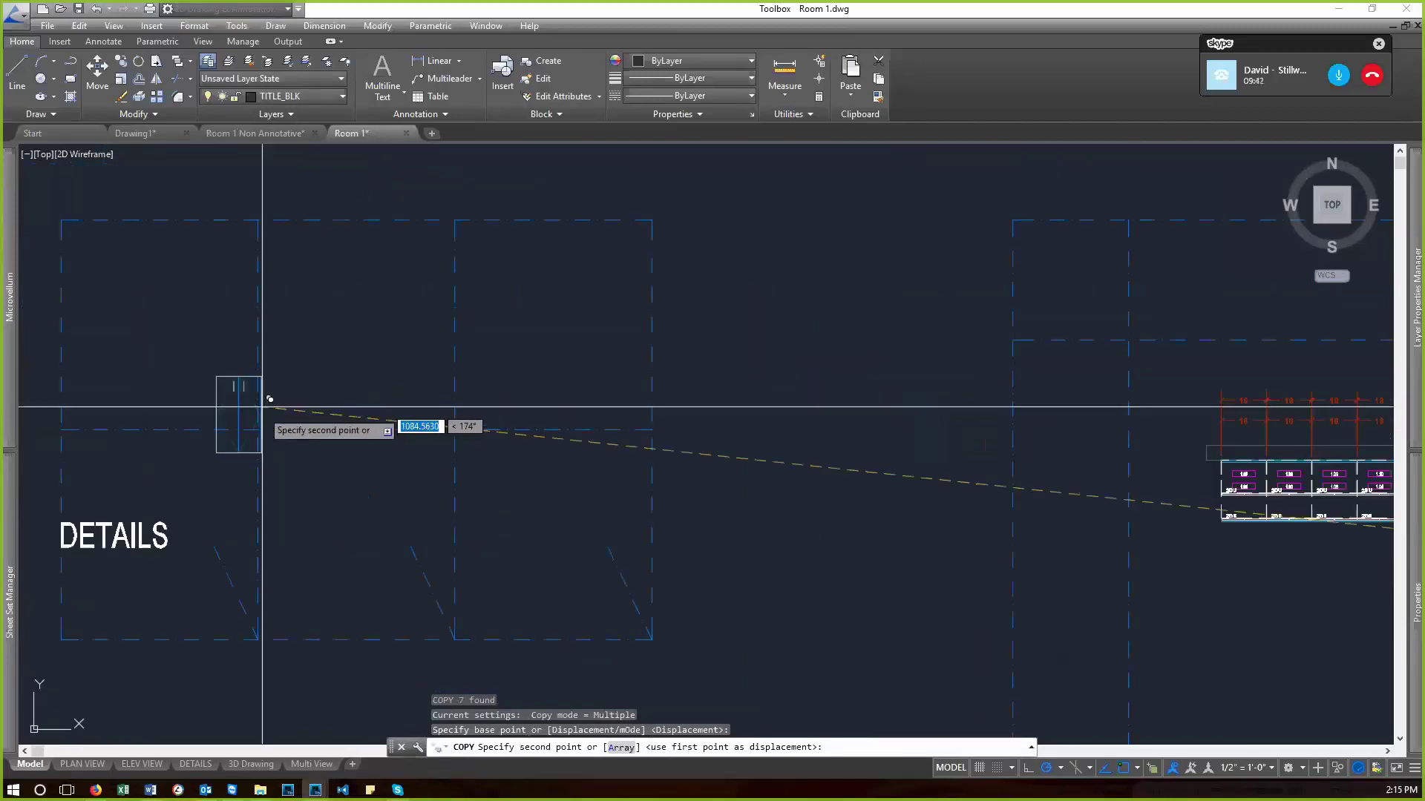
{"action": "left_click", "coordinate": [371, 491]}
{"action": "key", "text": "Return"}
{"action": "scroll", "coordinate": [391, 493], "scroll_direction": "up", "scroll_amount": 2}
{"action": "left_click", "coordinate": [416, 492]}
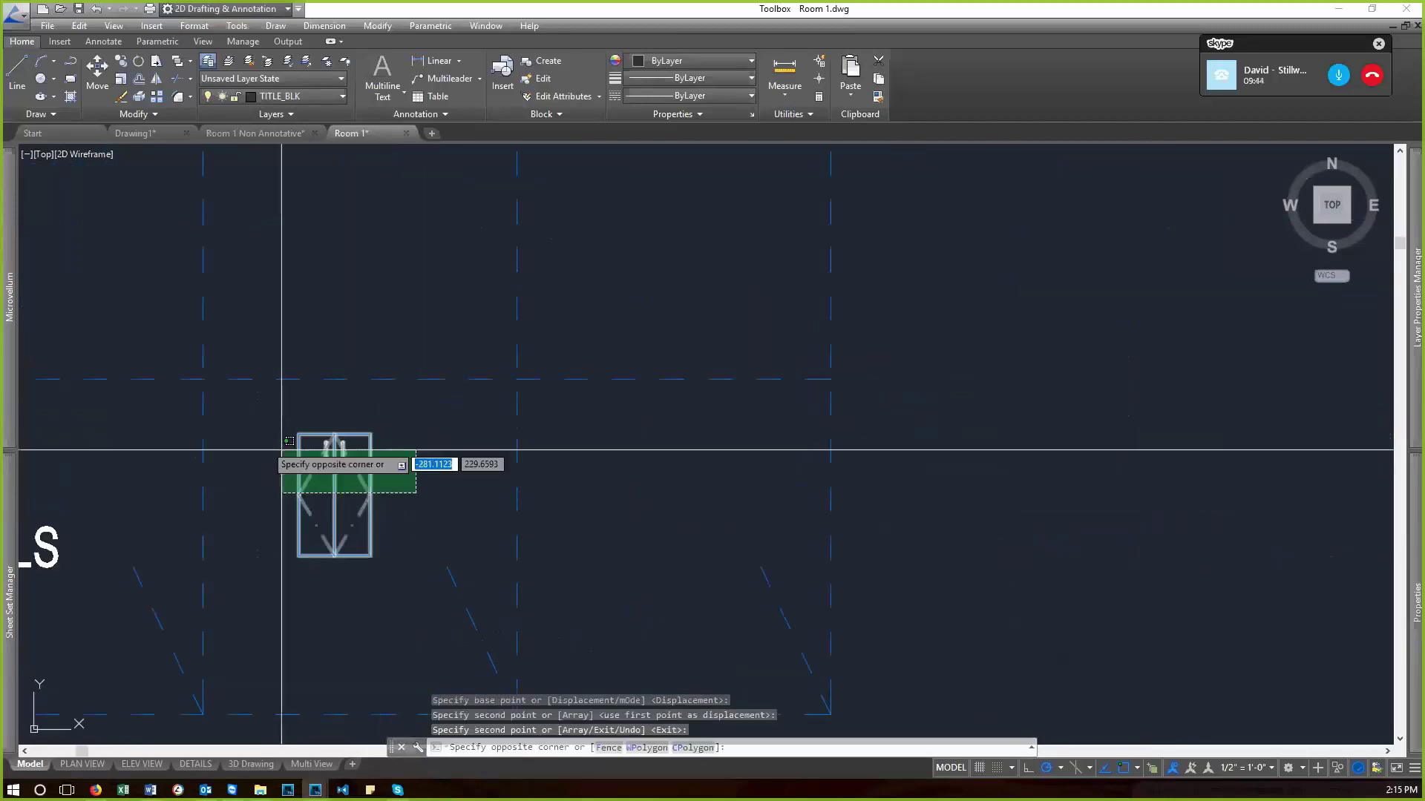
{"action": "left_click", "coordinate": [239, 433]}
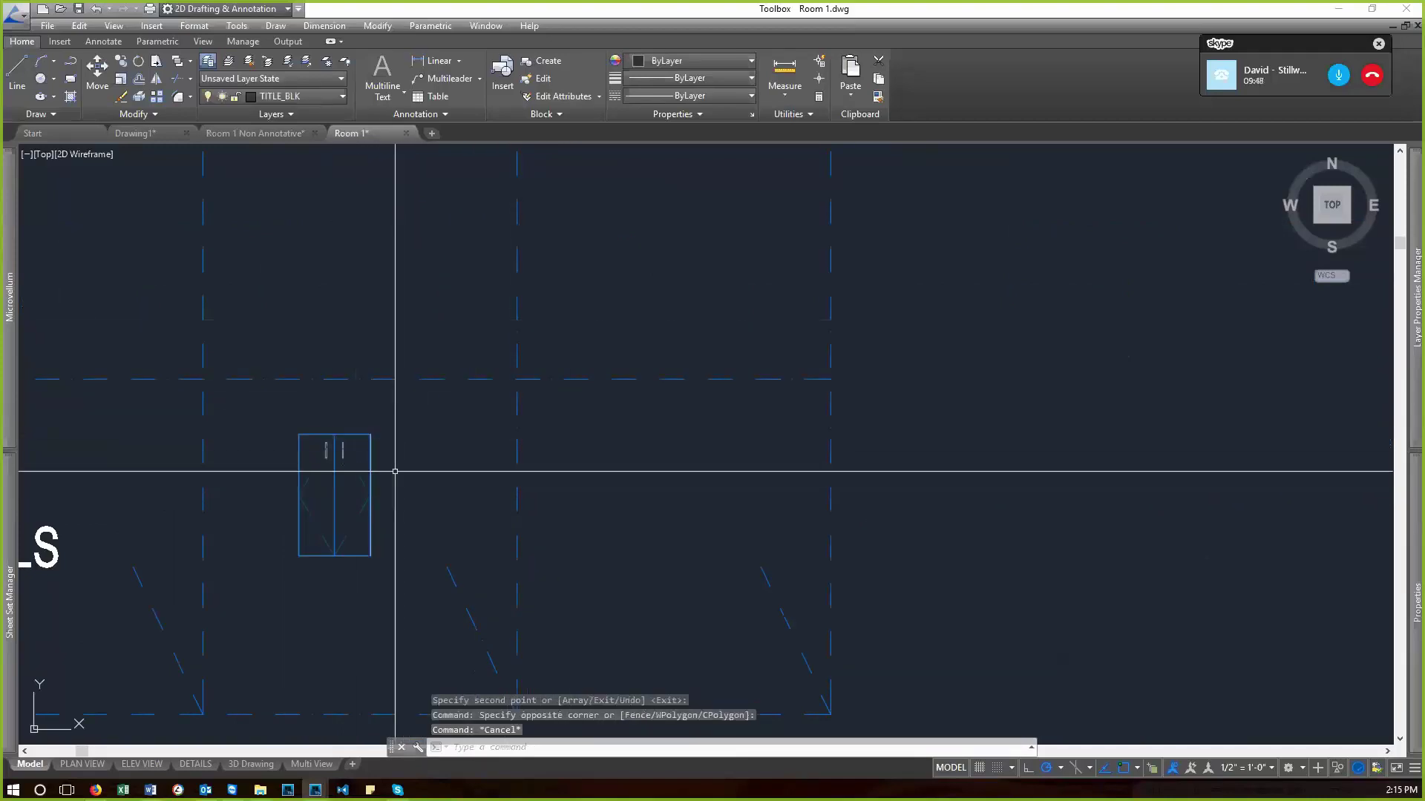
{"action": "scroll", "coordinate": [764, 481], "scroll_direction": "down", "scroll_amount": 5}
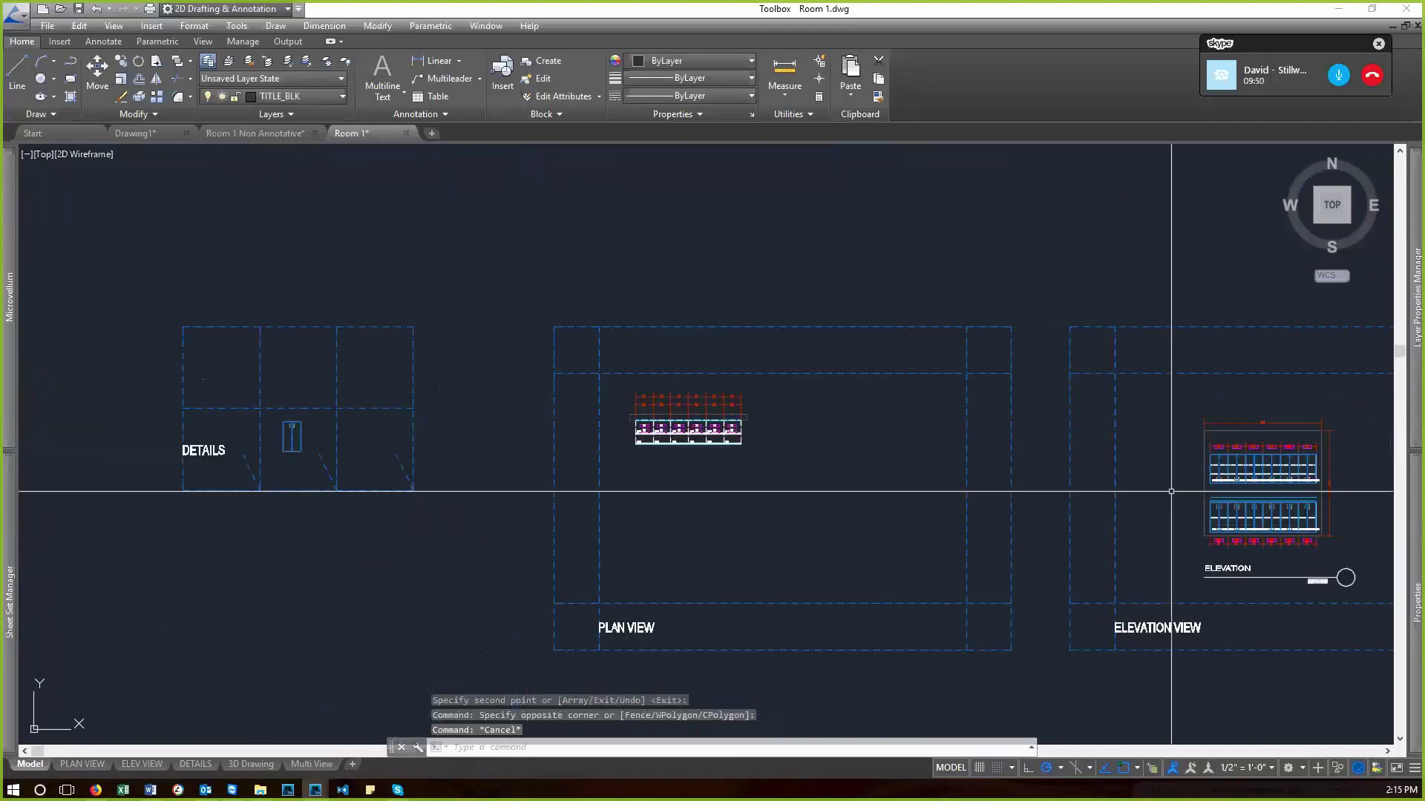
{"action": "scroll", "coordinate": [297, 419], "scroll_direction": "up", "scroll_amount": 5}
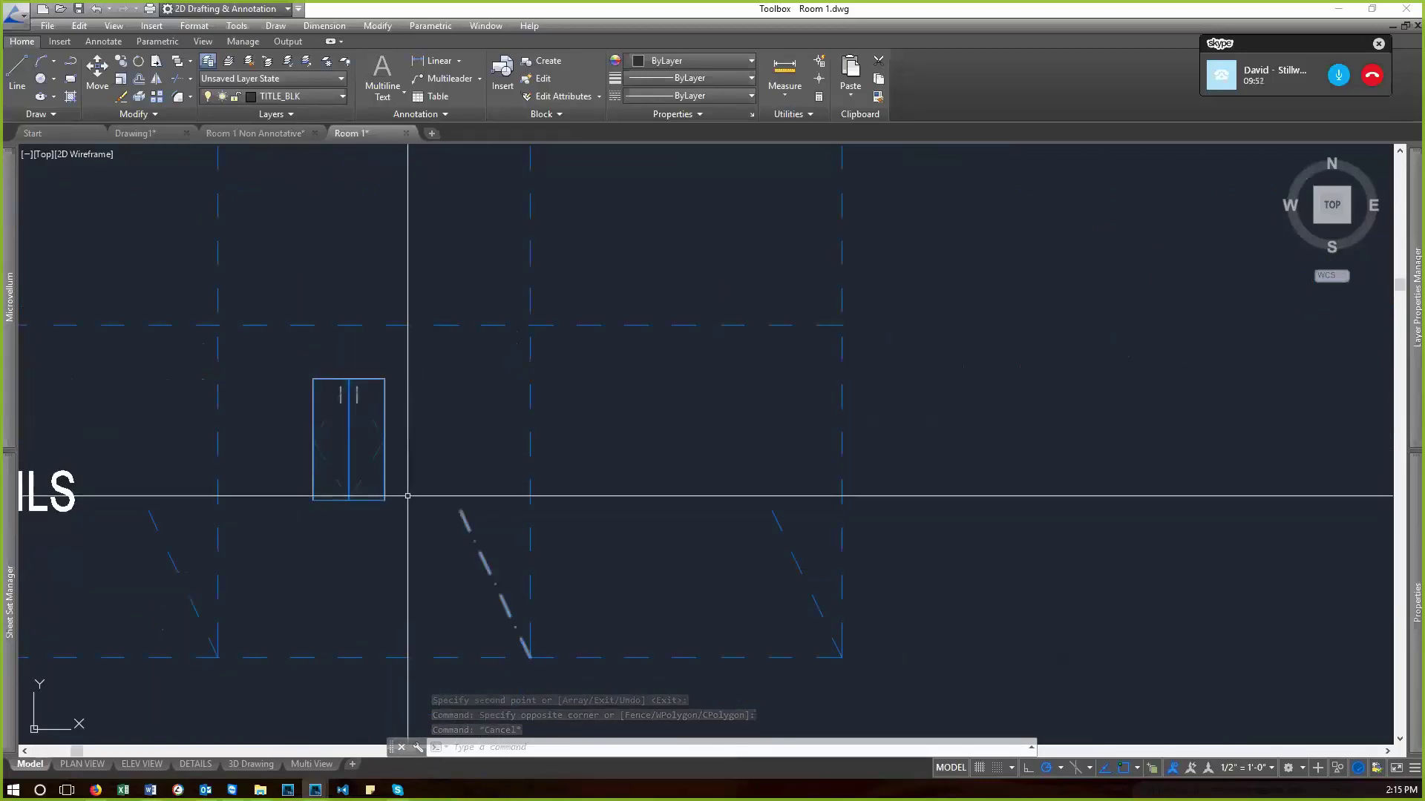
{"action": "scroll", "coordinate": [379, 468], "scroll_direction": "down", "scroll_amount": 2}
{"action": "scroll", "coordinate": [319, 401], "scroll_direction": "up", "scroll_amount": 2}
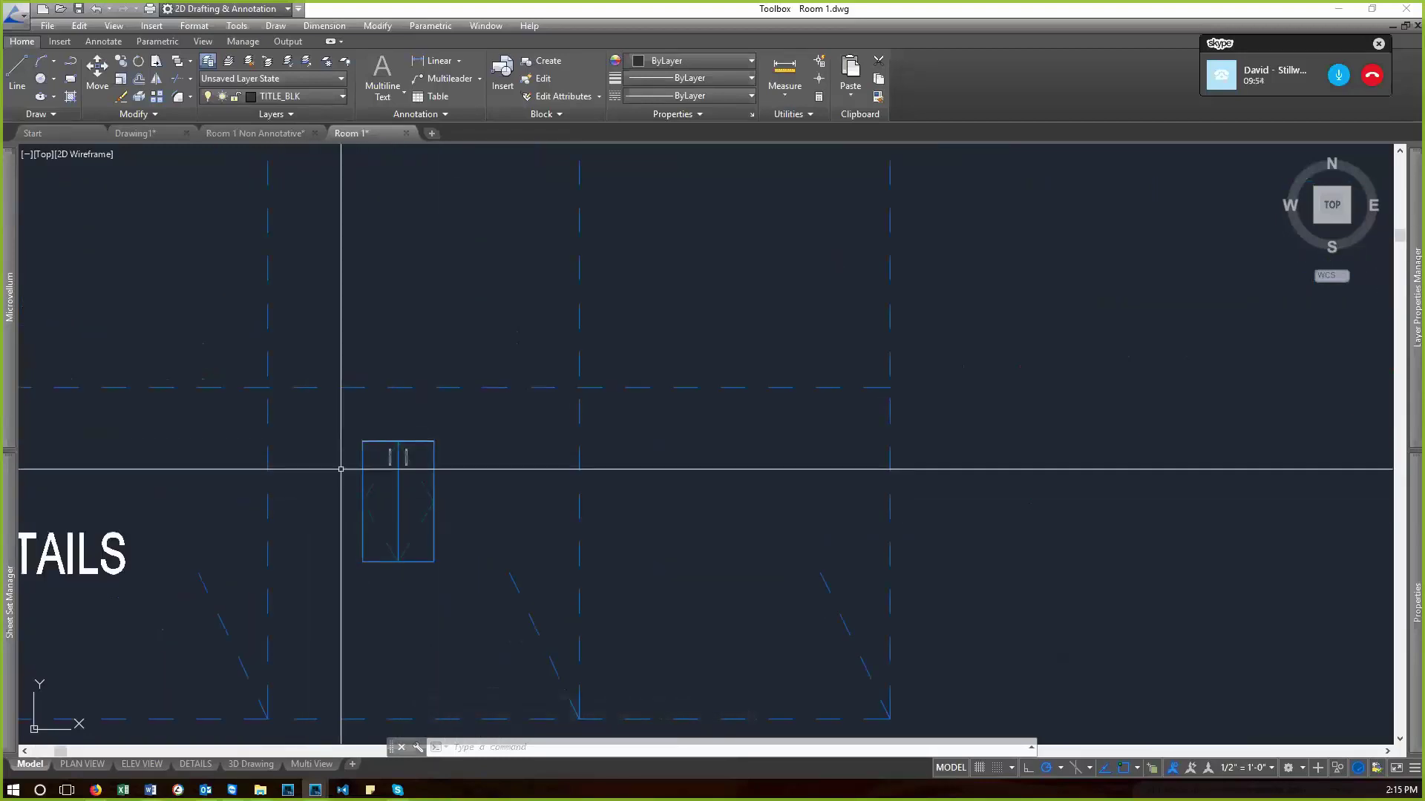
- Examine the cabinet copy in the DETAILS area, clear its selection, and fit the entire drawing in view
{"action": "scroll", "coordinate": [334, 479], "scroll_direction": "down", "scroll_amount": 2}
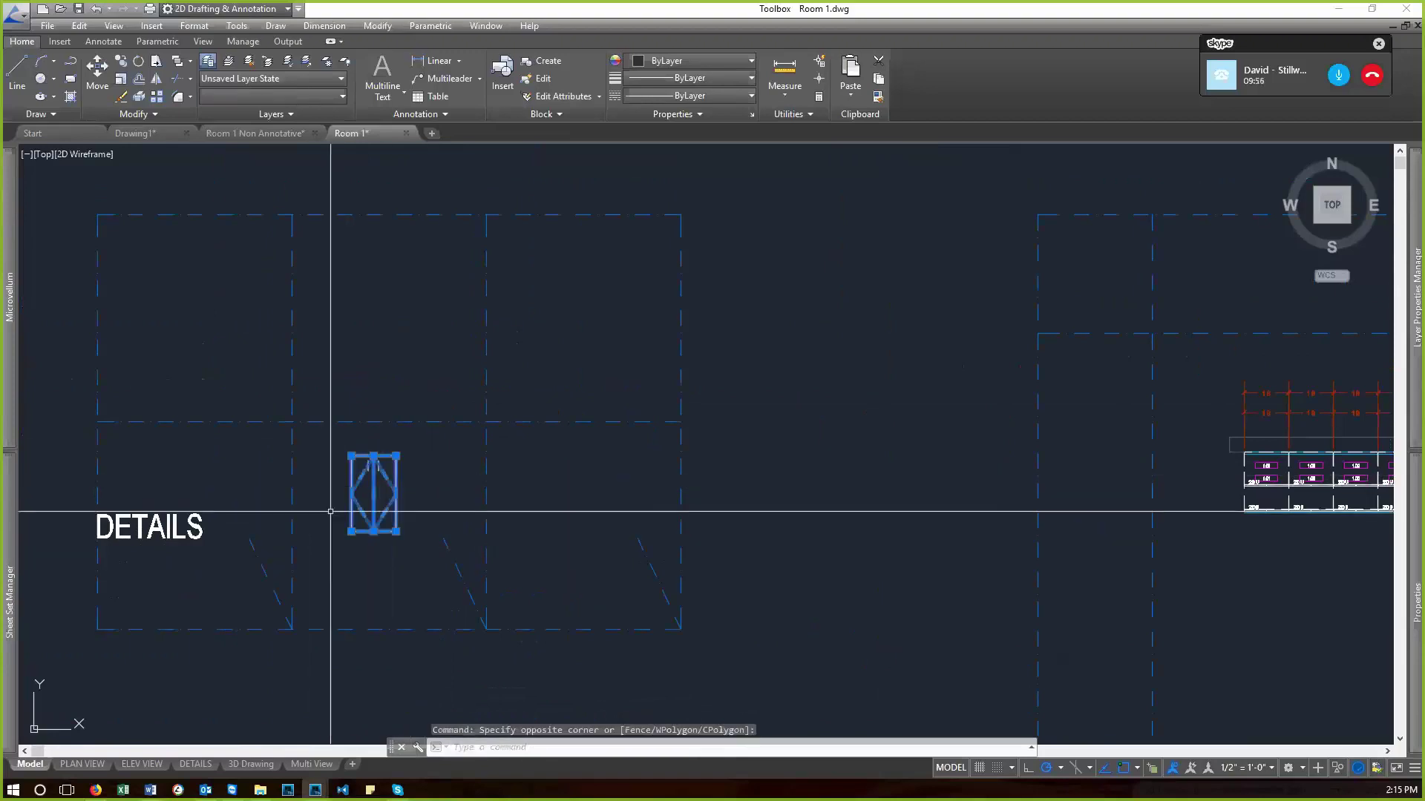
{"action": "scroll", "coordinate": [389, 529], "scroll_direction": "up", "scroll_amount": 4}
{"action": "left_click", "coordinate": [279, 321]}
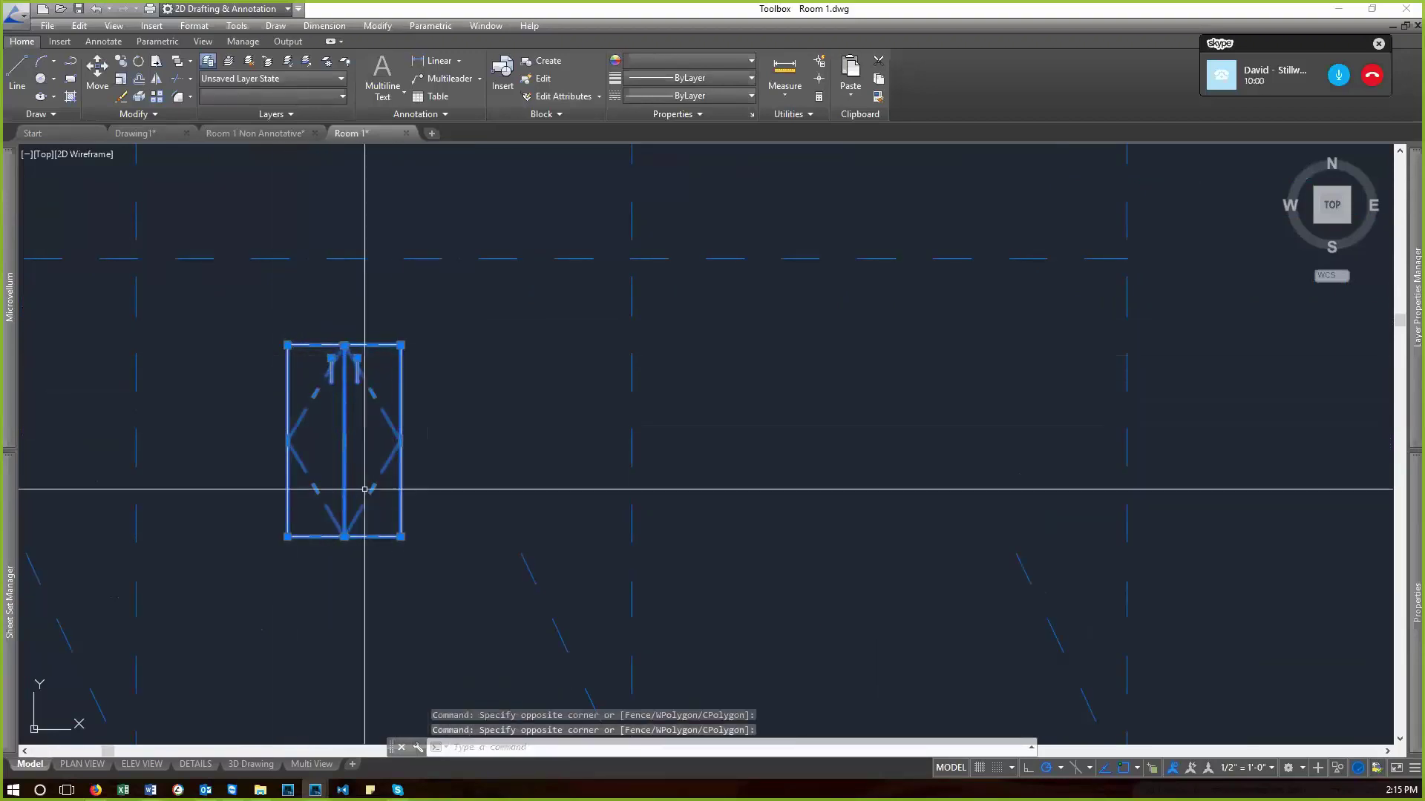
{"action": "scroll", "coordinate": [305, 408], "scroll_direction": "down", "scroll_amount": 7}
{"action": "key", "text": "Escape"}
{"action": "type", "text": "z"}
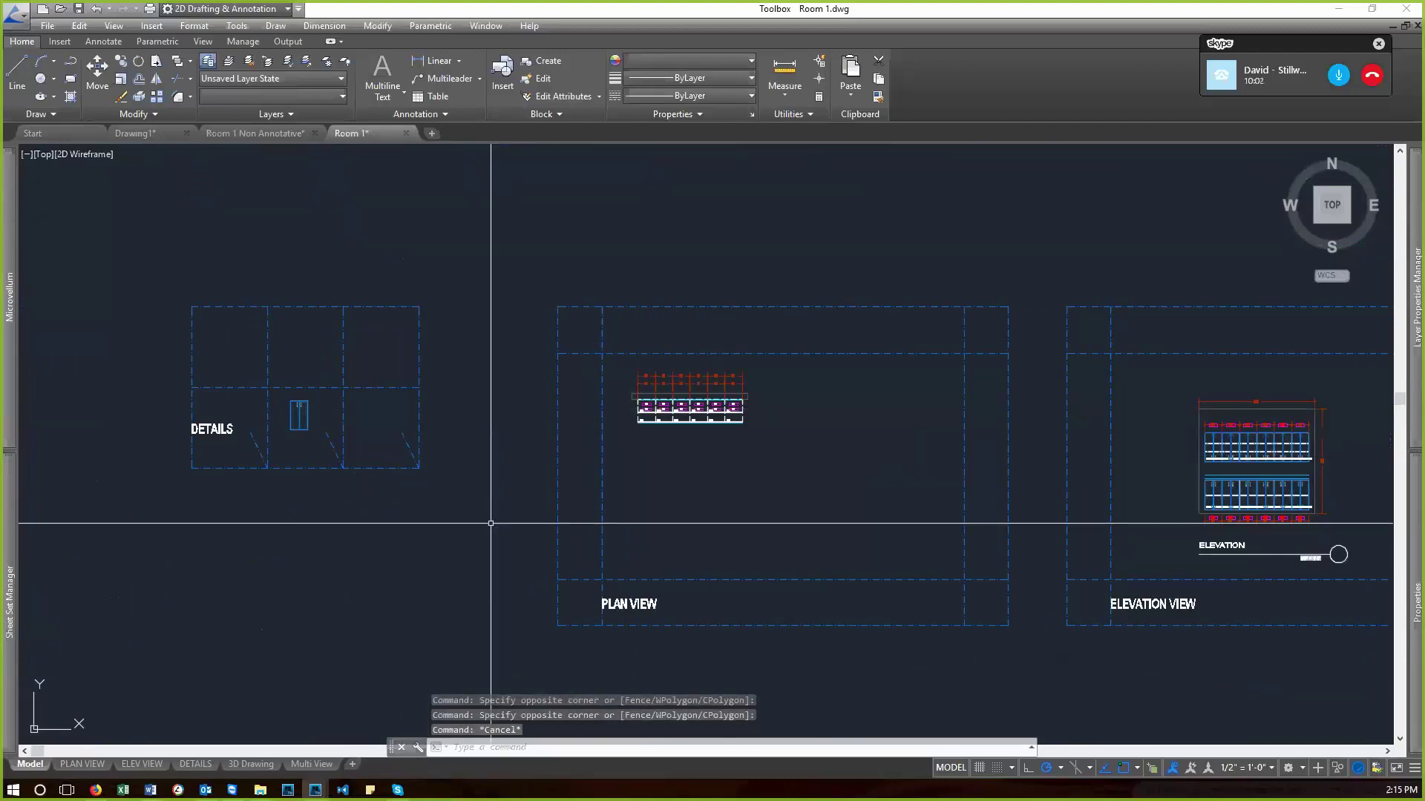
{"action": "key", "text": "Return"}
{"action": "type", "text": "e"}
{"action": "key", "text": "Return"}
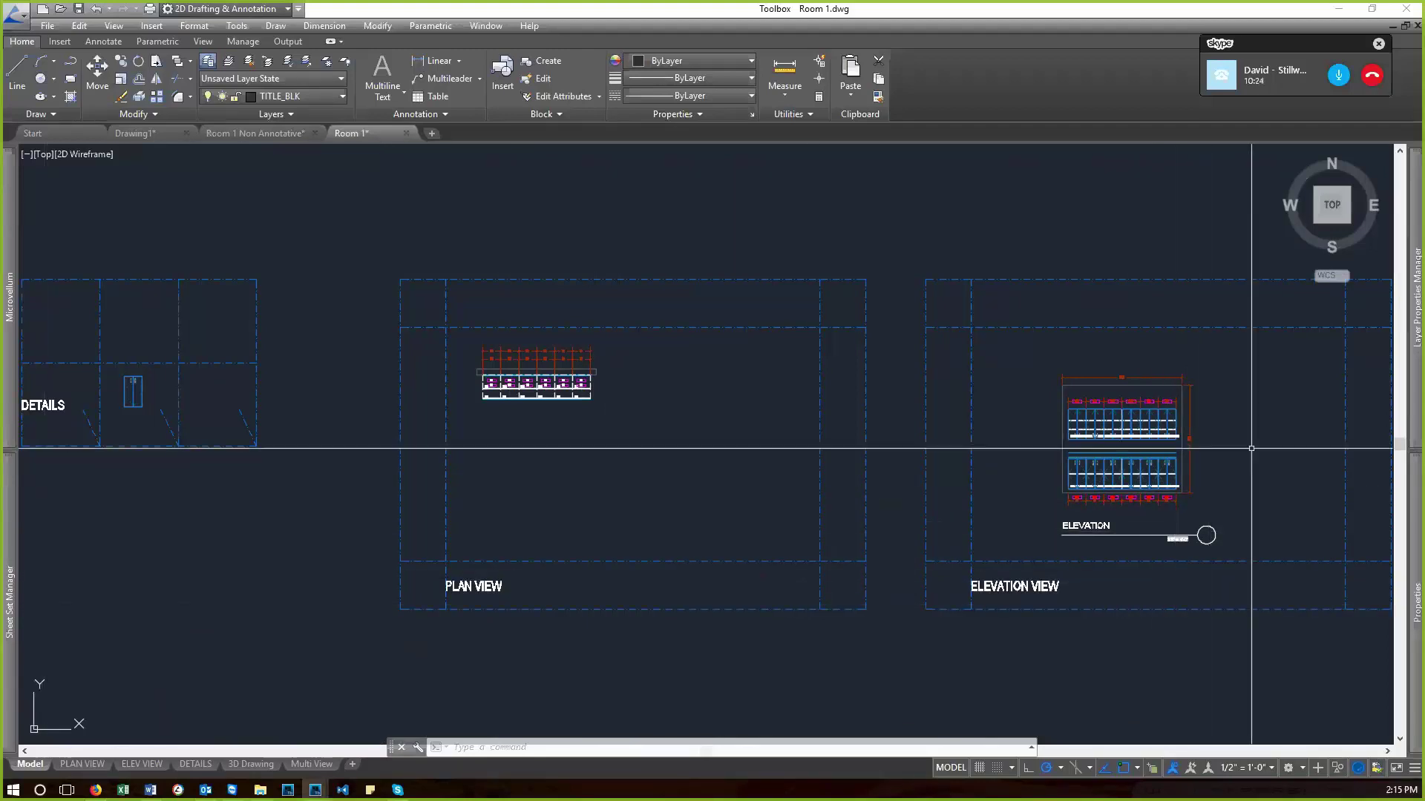
- Select the elevation's overall height dimension to inspect its annotative scale representations, and clear the selection
{"action": "scroll", "coordinate": [1257, 443], "scroll_direction": "up", "scroll_amount": 6}
{"action": "left_click", "coordinate": [1038, 459]}
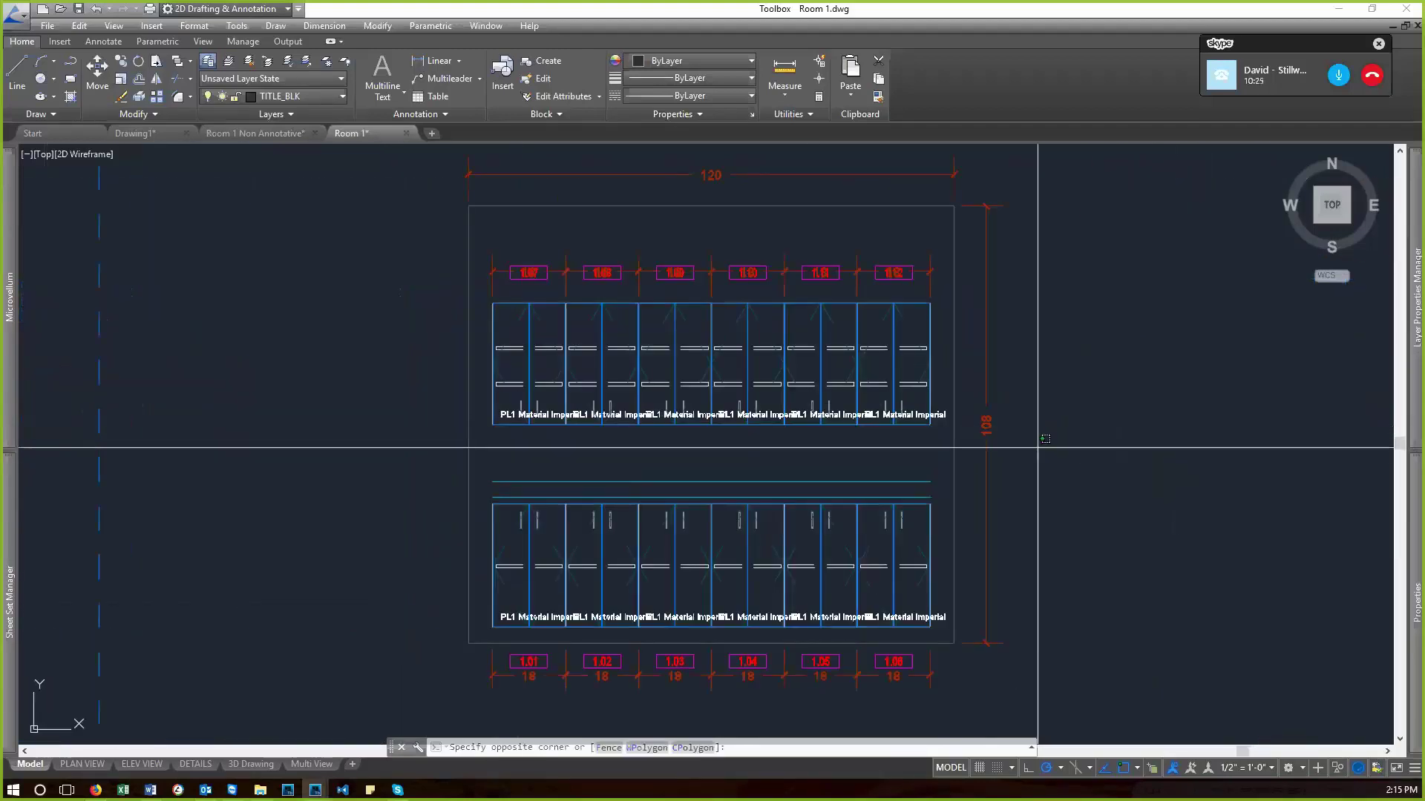
{"action": "left_click", "coordinate": [962, 375]}
{"action": "left_click", "coordinate": [963, 375]}
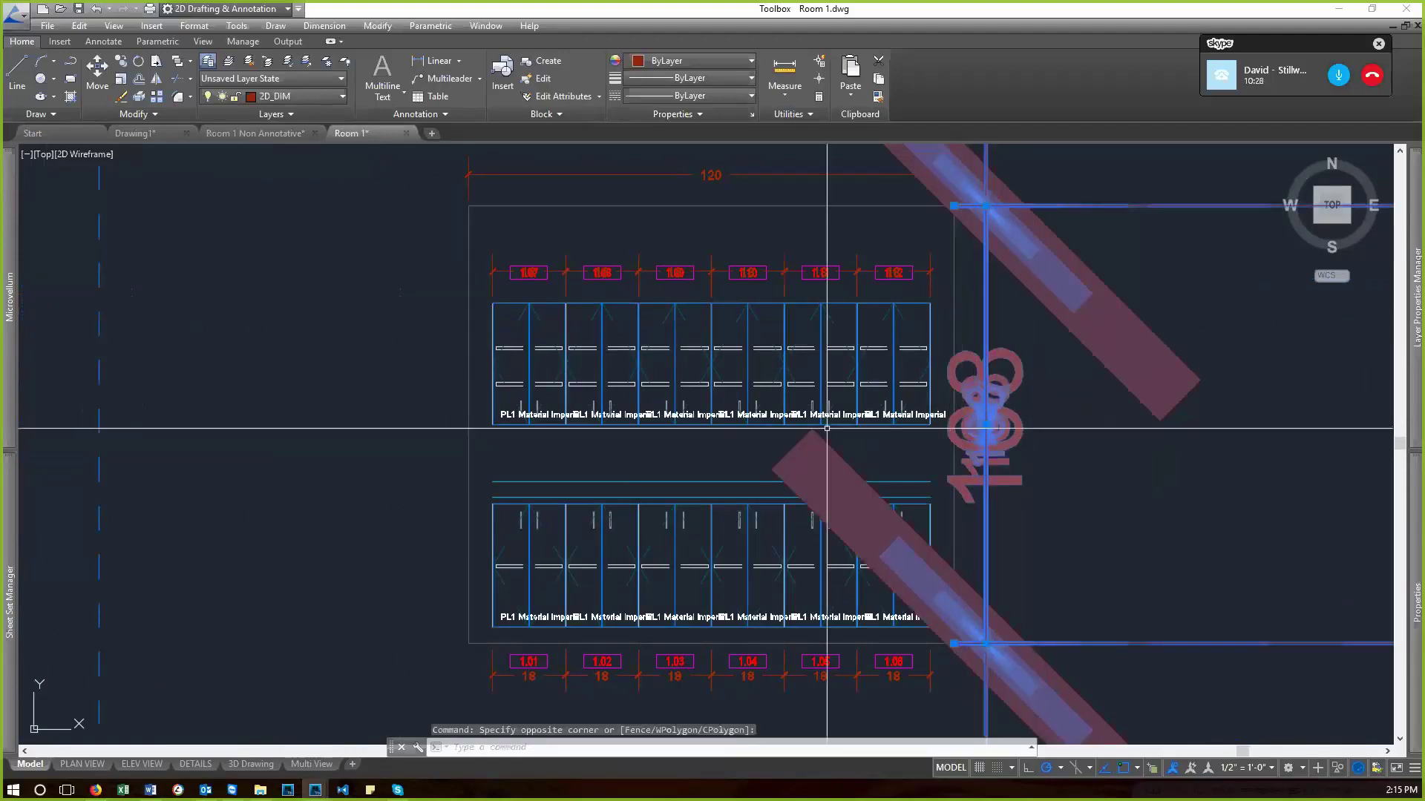
{"action": "scroll", "coordinate": [957, 444], "scroll_direction": "down", "scroll_amount": 4}
{"action": "scroll", "coordinate": [749, 413], "scroll_direction": "down", "scroll_amount": 2}
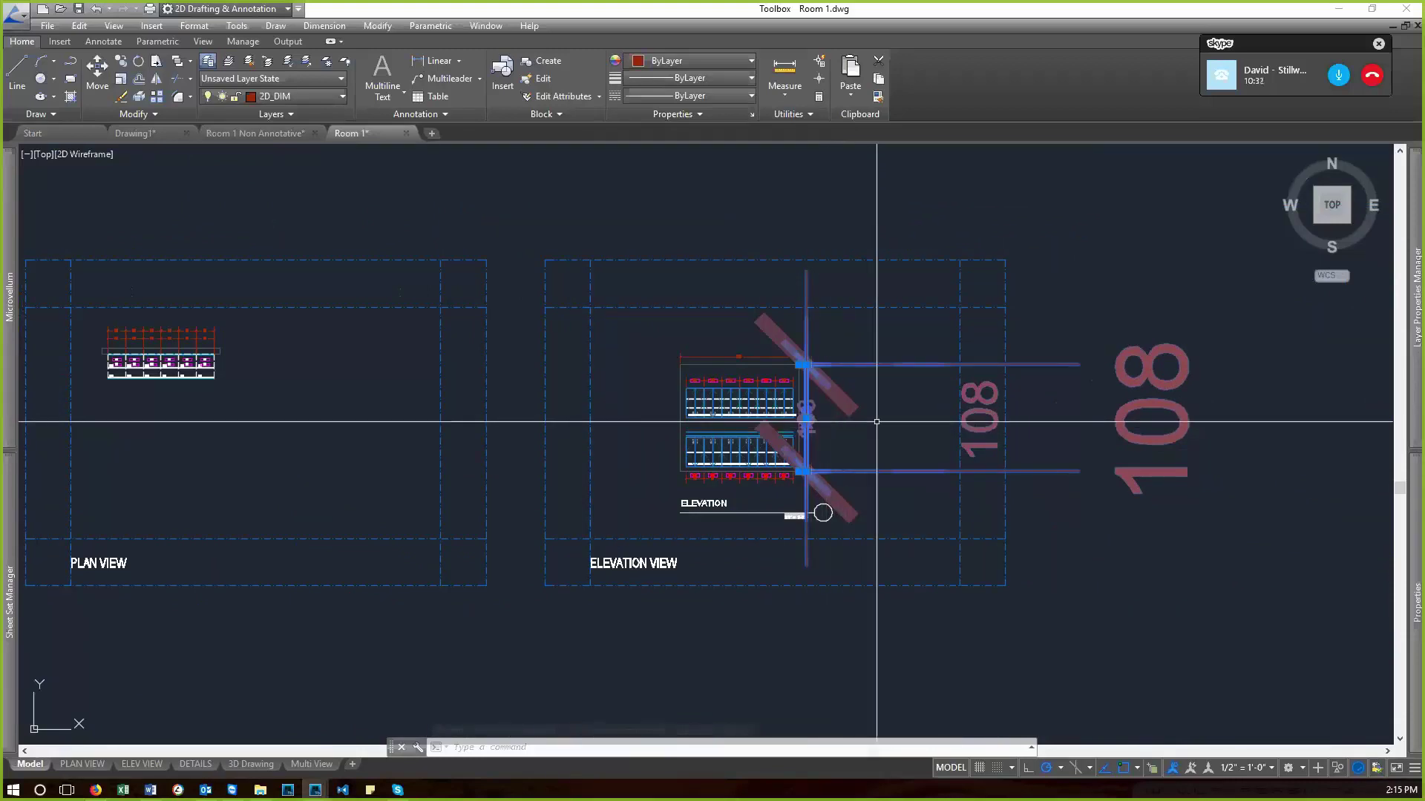
{"action": "scroll", "coordinate": [866, 424], "scroll_direction": "down", "scroll_amount": 2}
{"action": "scroll", "coordinate": [783, 425], "scroll_direction": "up", "scroll_amount": 2}
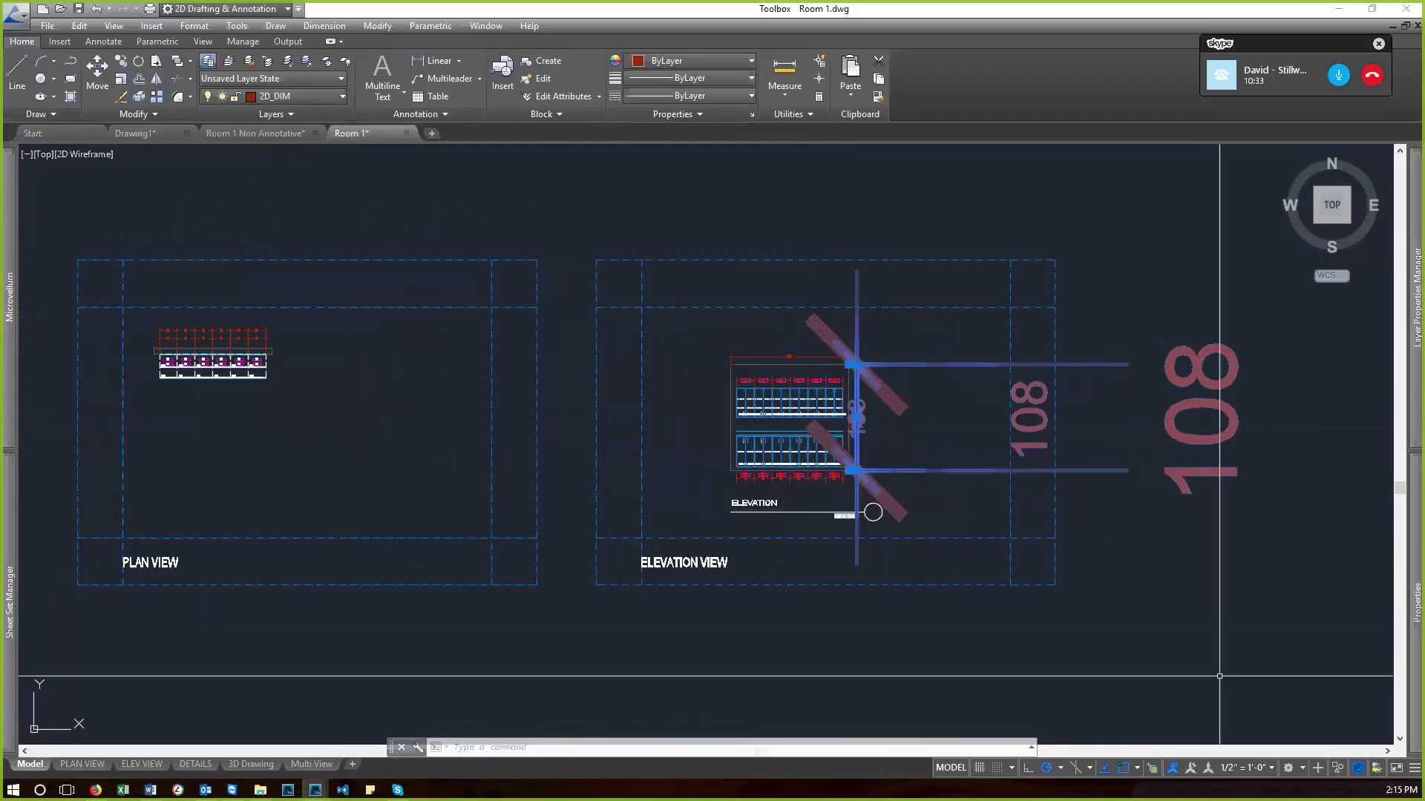
{"action": "left_click", "coordinate": [1260, 769]}
{"action": "scroll", "coordinate": [920, 447], "scroll_direction": "up", "scroll_amount": 3}
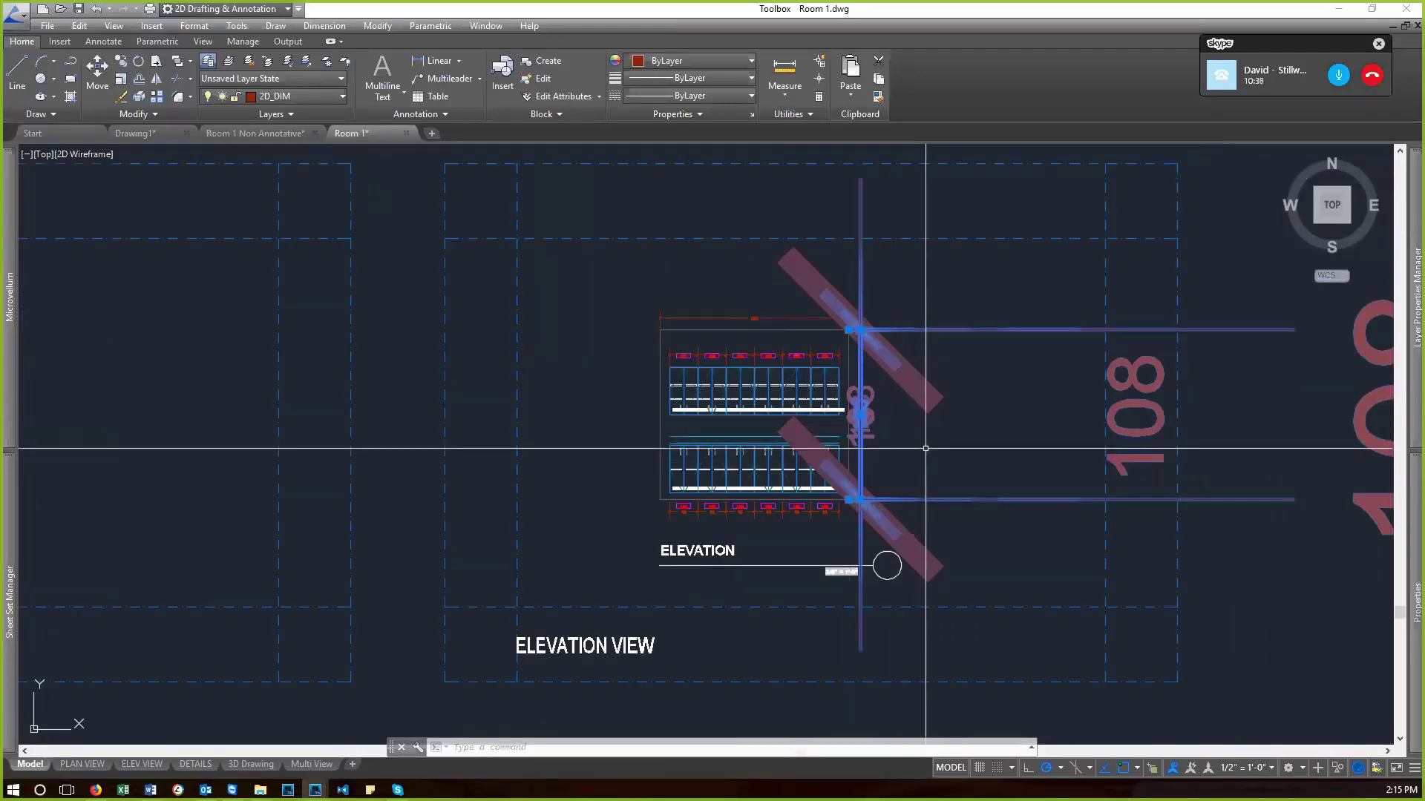
{"action": "left_click", "coordinate": [965, 451]}
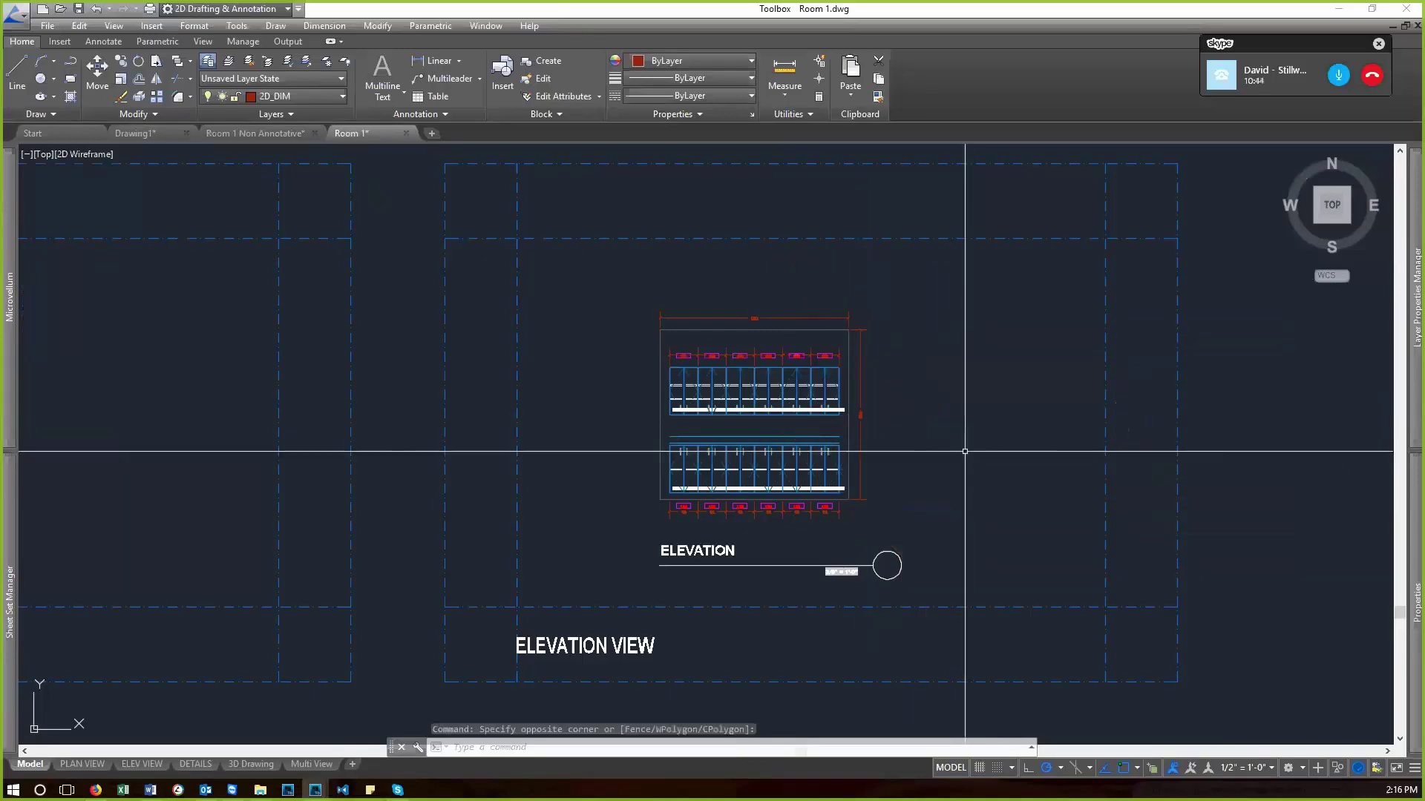
- Set SELECTIONANNODISPLAY to 0 and select the elevation's overall height dimension to check how it displays
{"action": "type", "text": "elect"}
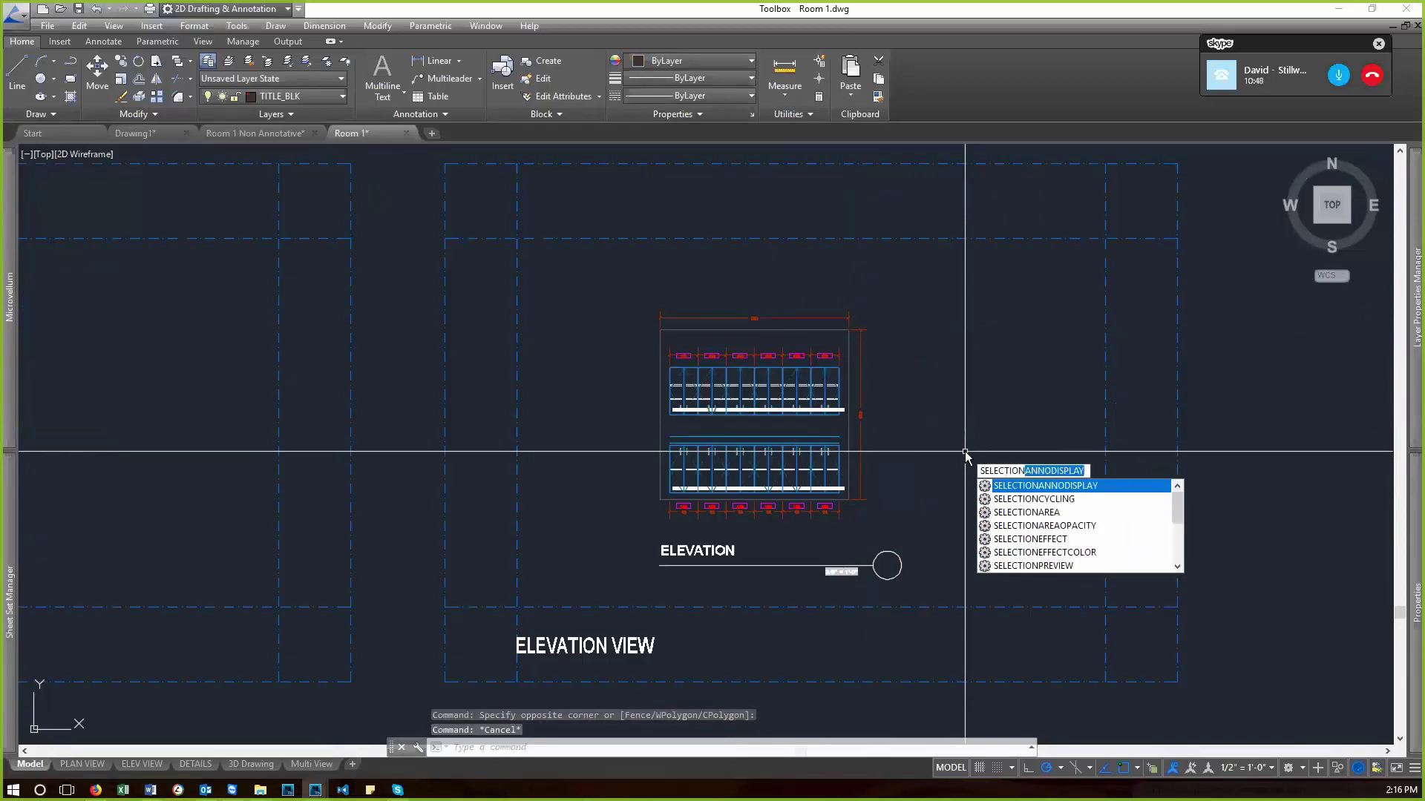
{"action": "key", "text": "Return"}
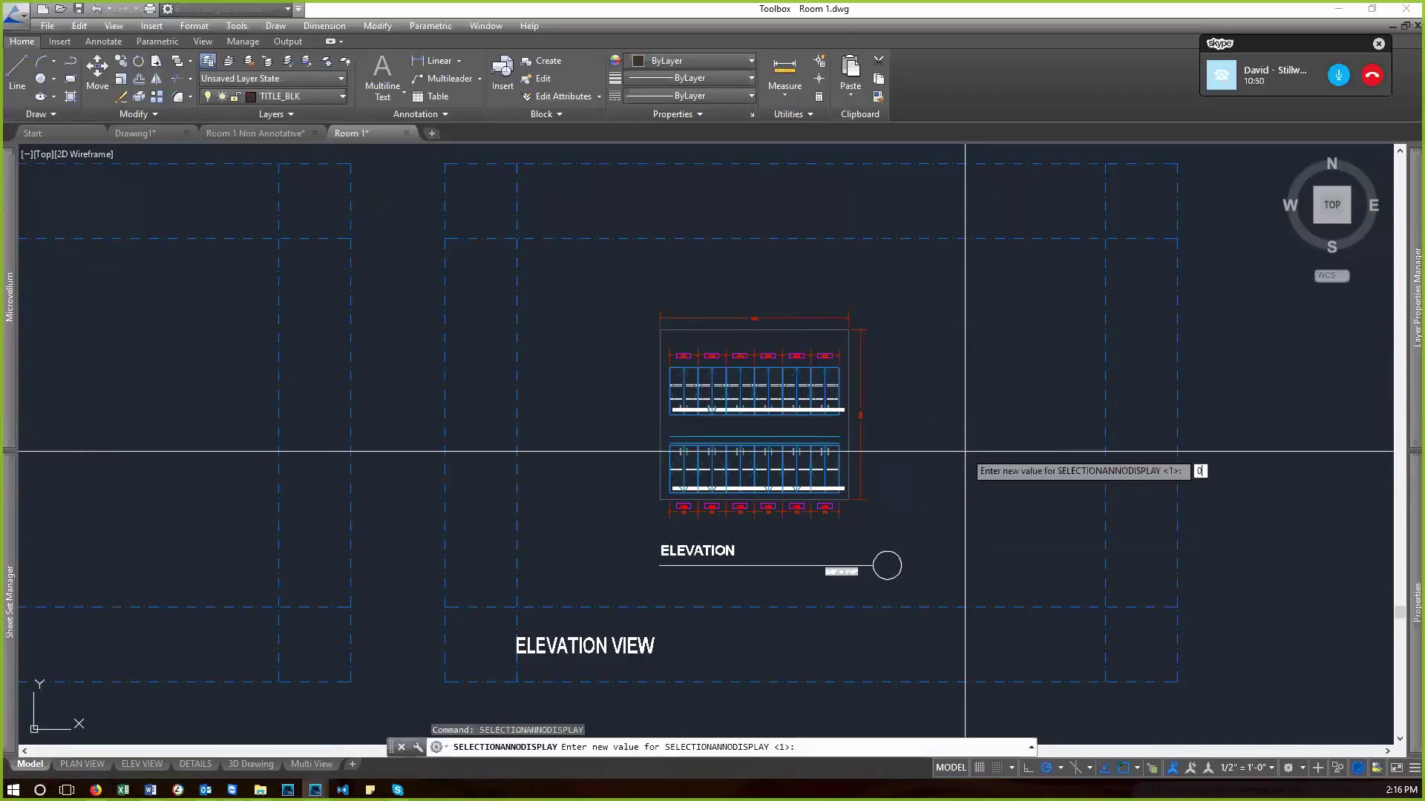
{"action": "type", "text": "0"}
{"action": "key", "text": "Return"}
{"action": "left_click", "coordinate": [861, 406]}
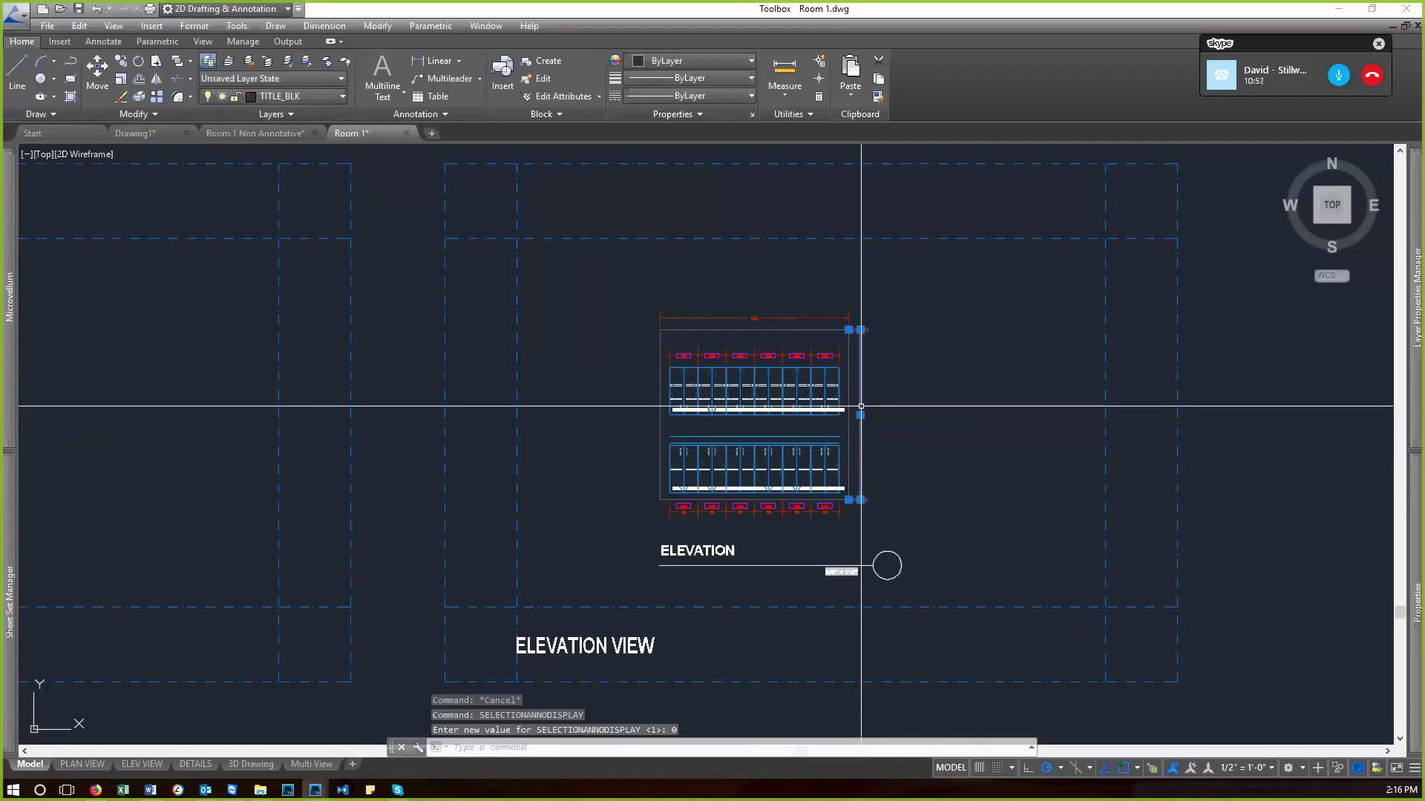
{"action": "scroll", "coordinate": [861, 406], "scroll_direction": "up", "scroll_amount": 8}
{"action": "mouse_move", "coordinate": [748, 471]}
{"action": "scroll", "coordinate": [749, 467], "scroll_direction": "down", "scroll_amount": 10}
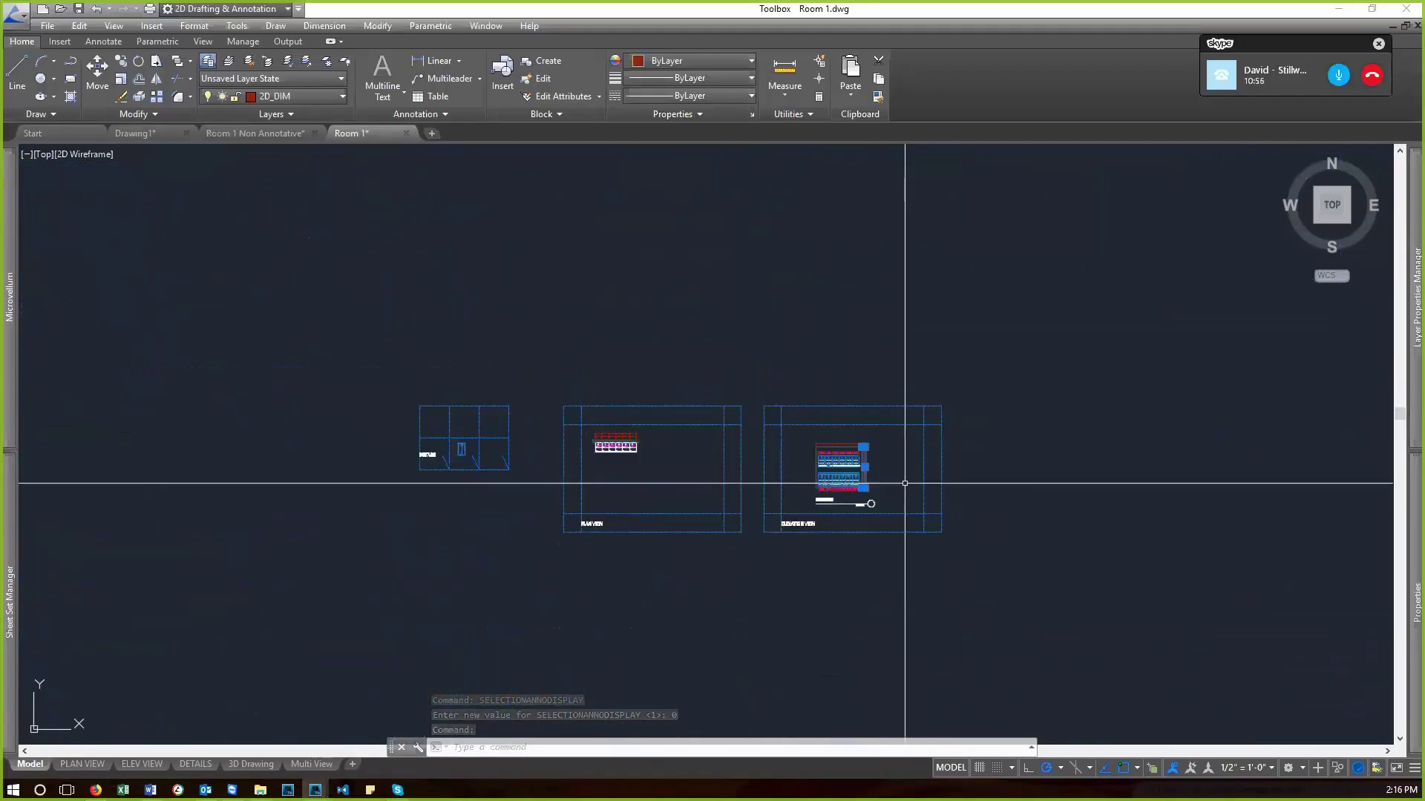
{"action": "scroll", "coordinate": [780, 479], "scroll_direction": "up", "scroll_amount": 4}
{"action": "type", "text": "z"}
{"action": "key", "text": "Return"}
{"action": "type", "text": "e"}
{"action": "key", "text": "Return"}
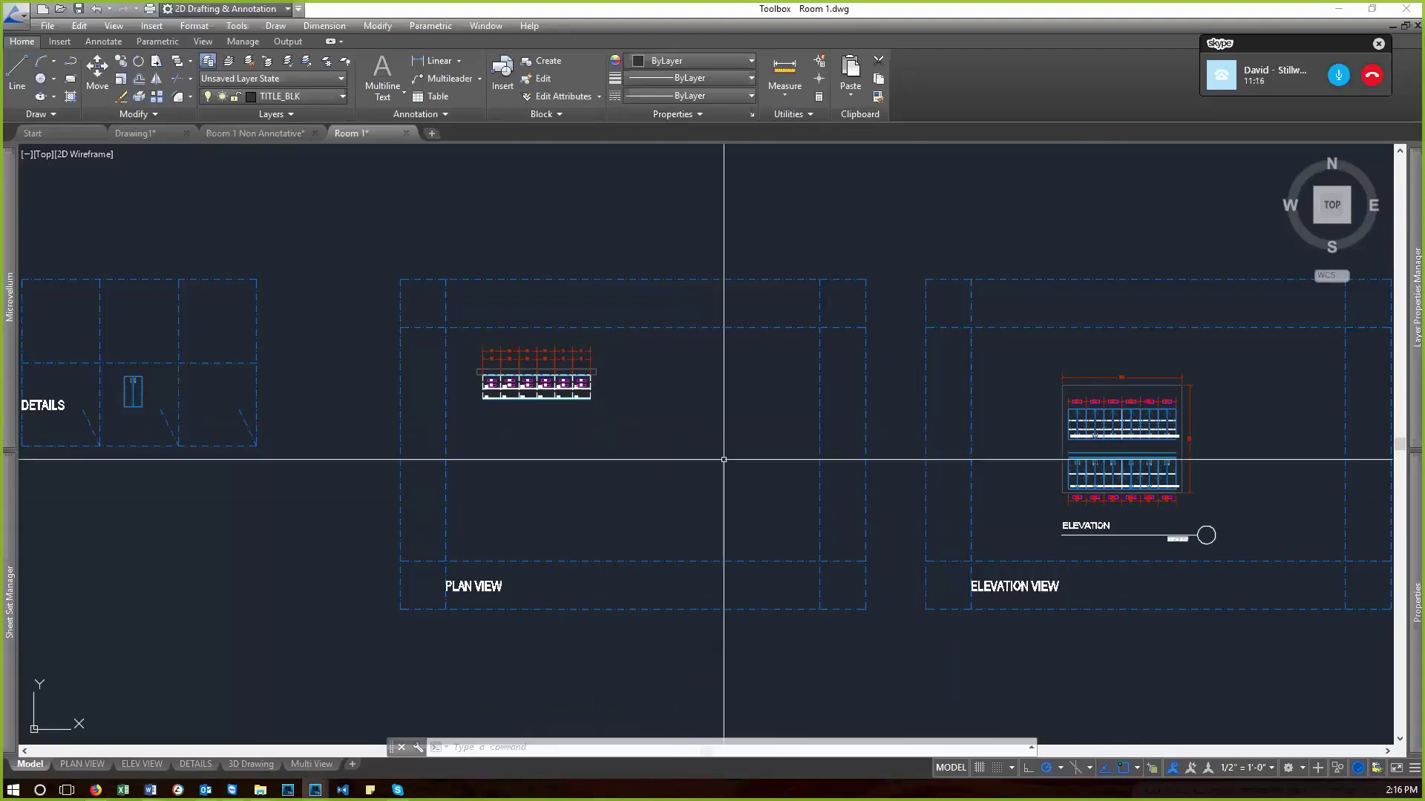
{"action": "scroll", "coordinate": [1130, 413], "scroll_direction": "up", "scroll_amount": 4}
{"action": "type", "text": "z"}
{"action": "key", "text": "Return"}
{"action": "type", "text": "e"}
{"action": "key", "text": "Return"}
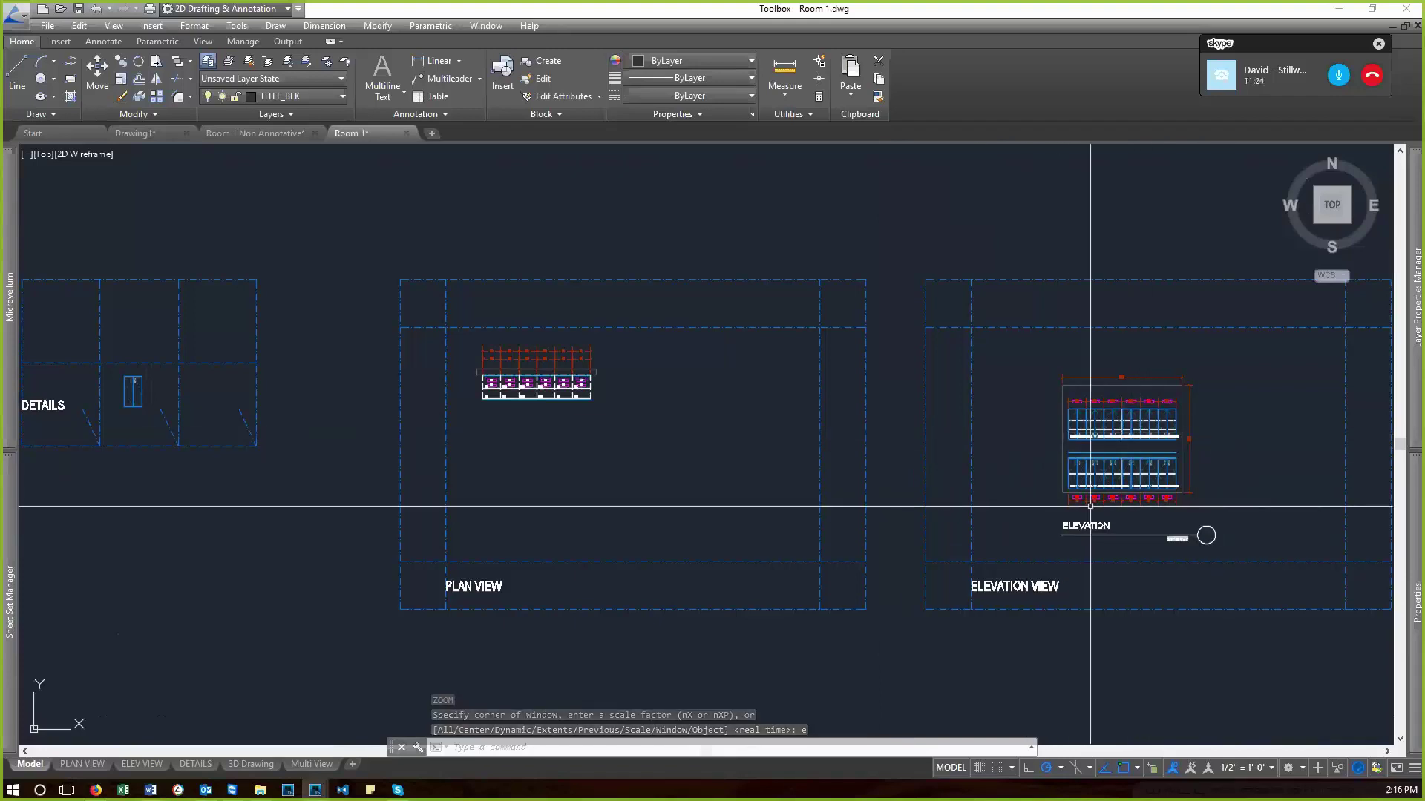
- Open the ELEV VIEW layout and compare the dimension and tag sizes in its two differently scaled viewports
{"action": "left_click", "coordinate": [132, 765]}
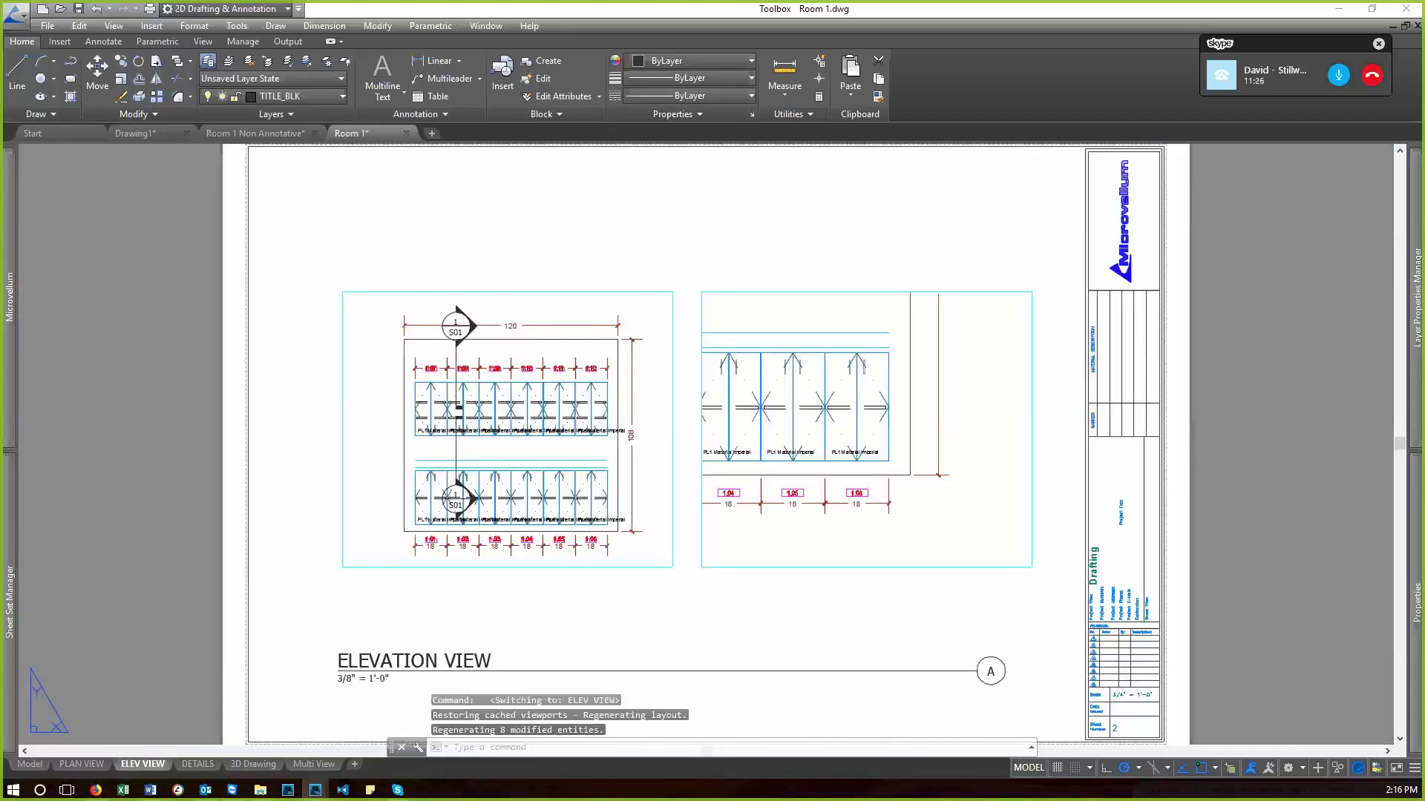
{"action": "scroll", "coordinate": [772, 411], "scroll_direction": "up", "scroll_amount": 4}
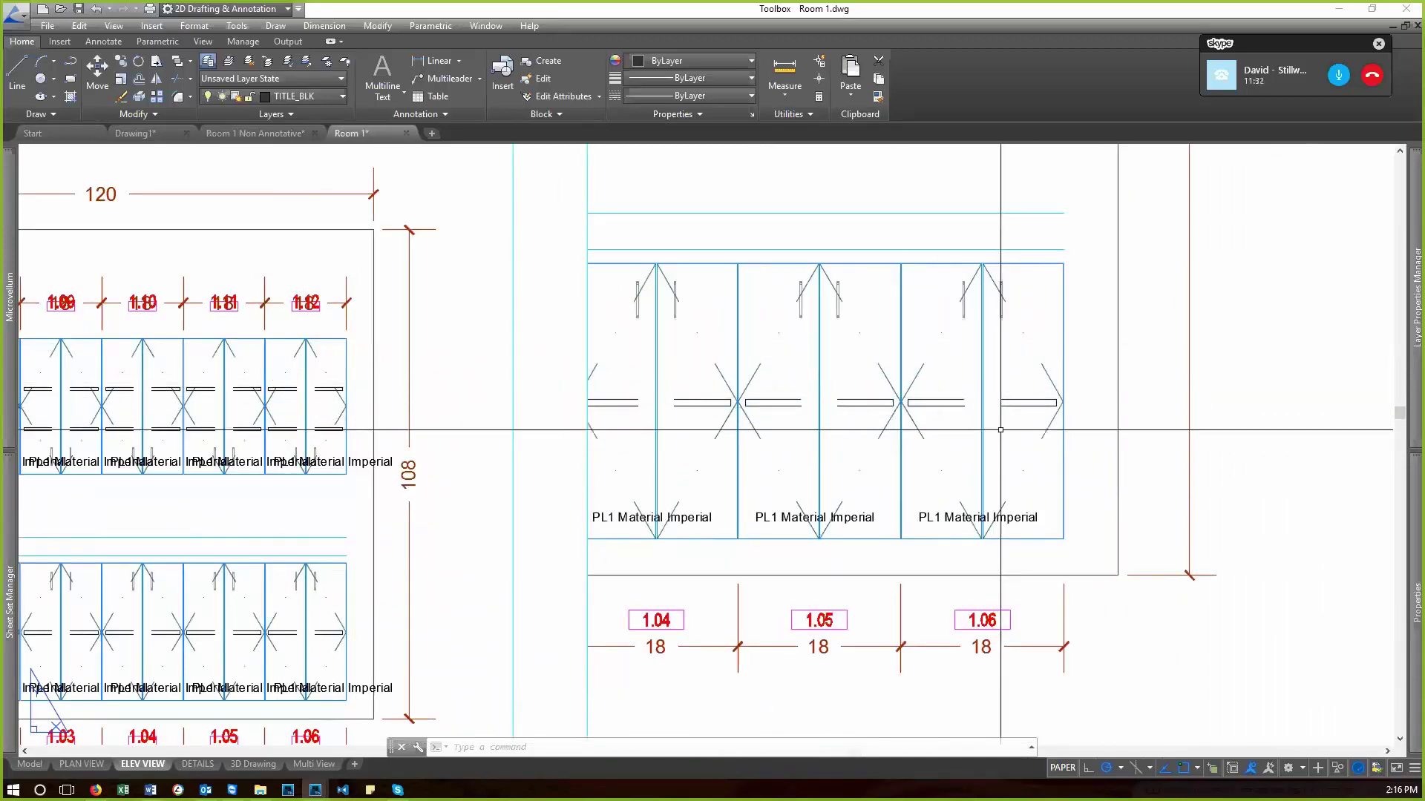
{"action": "scroll", "coordinate": [1098, 420], "scroll_direction": "down", "scroll_amount": 2}
{"action": "scroll", "coordinate": [649, 442], "scroll_direction": "up", "scroll_amount": 1}
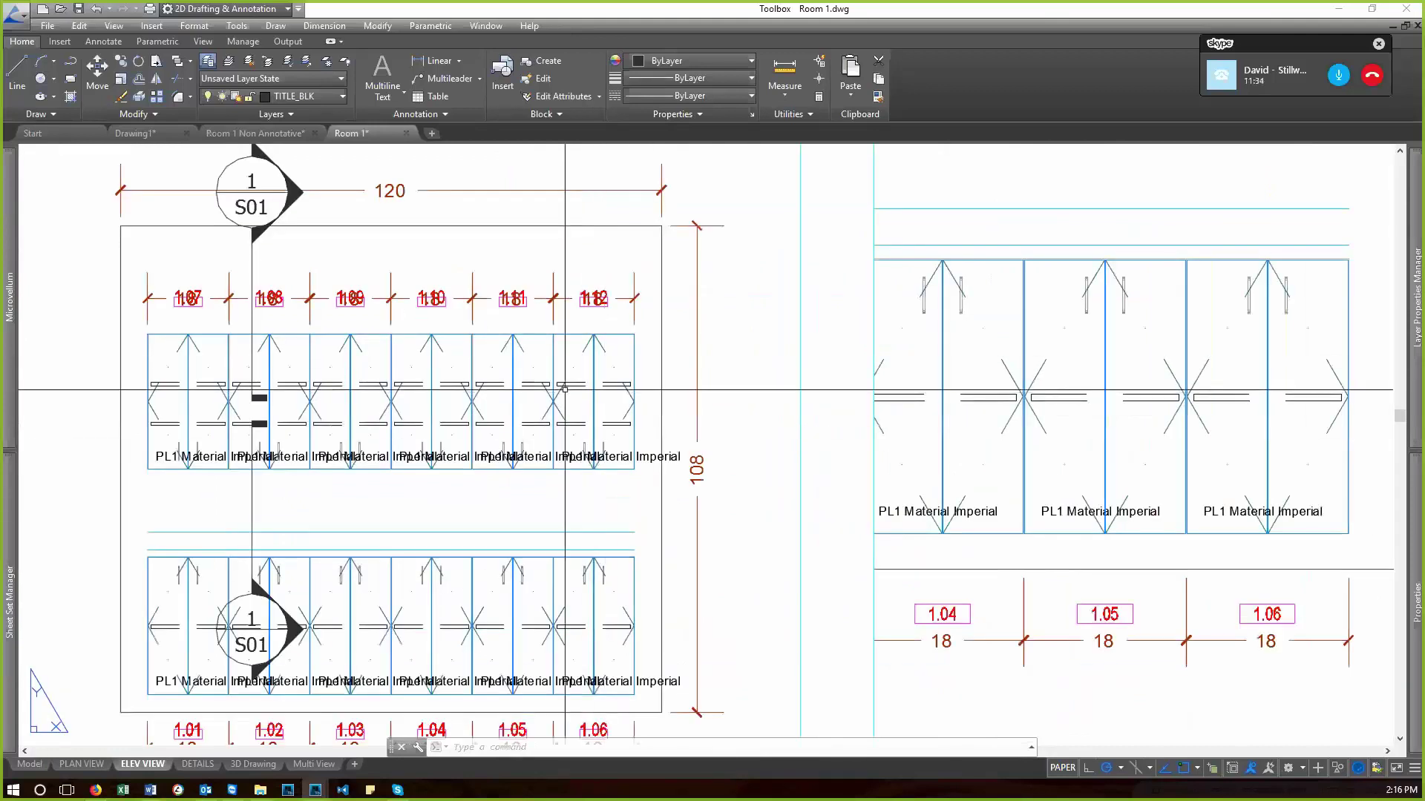
{"action": "scroll", "coordinate": [567, 421], "scroll_direction": "down", "scroll_amount": 2}
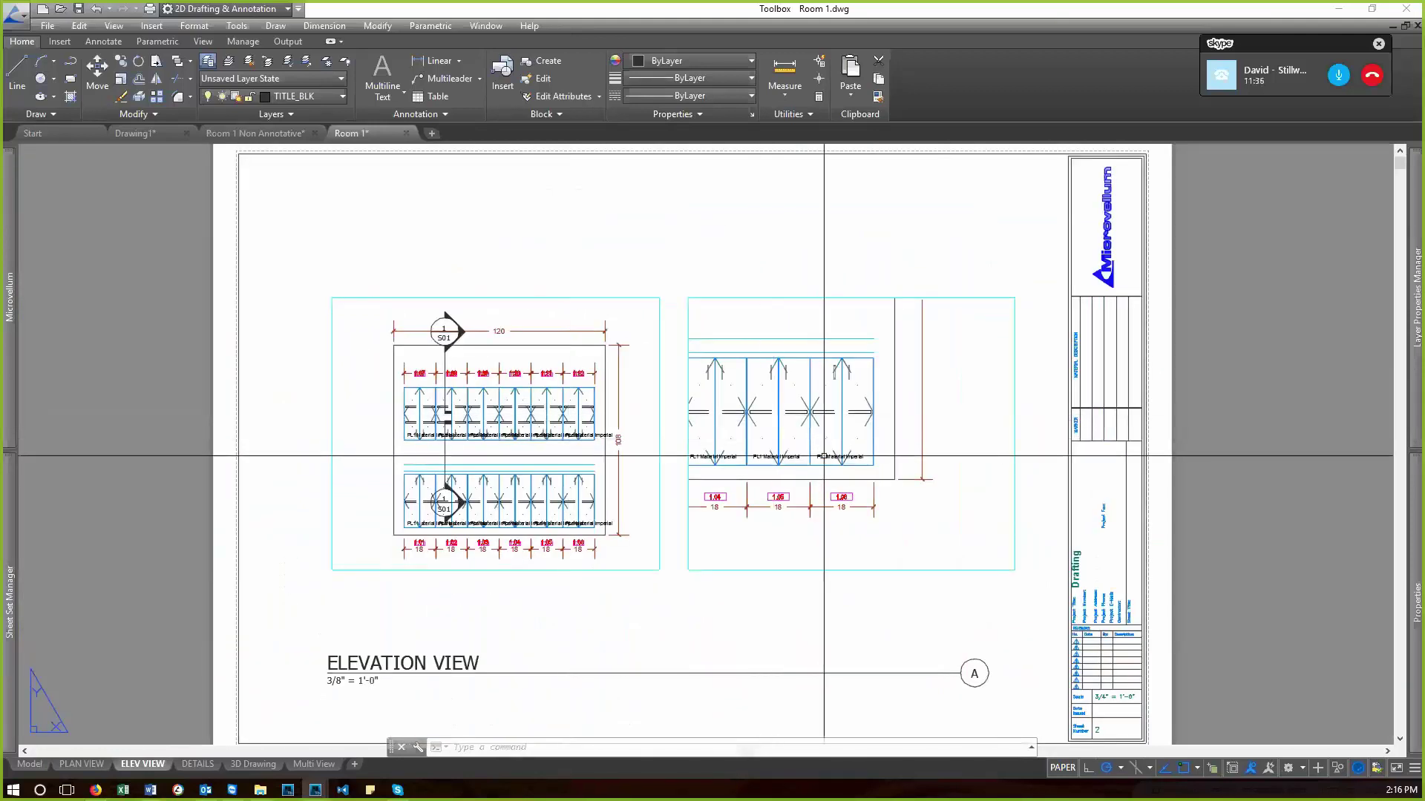
{"action": "scroll", "coordinate": [831, 461], "scroll_direction": "up", "scroll_amount": 1}
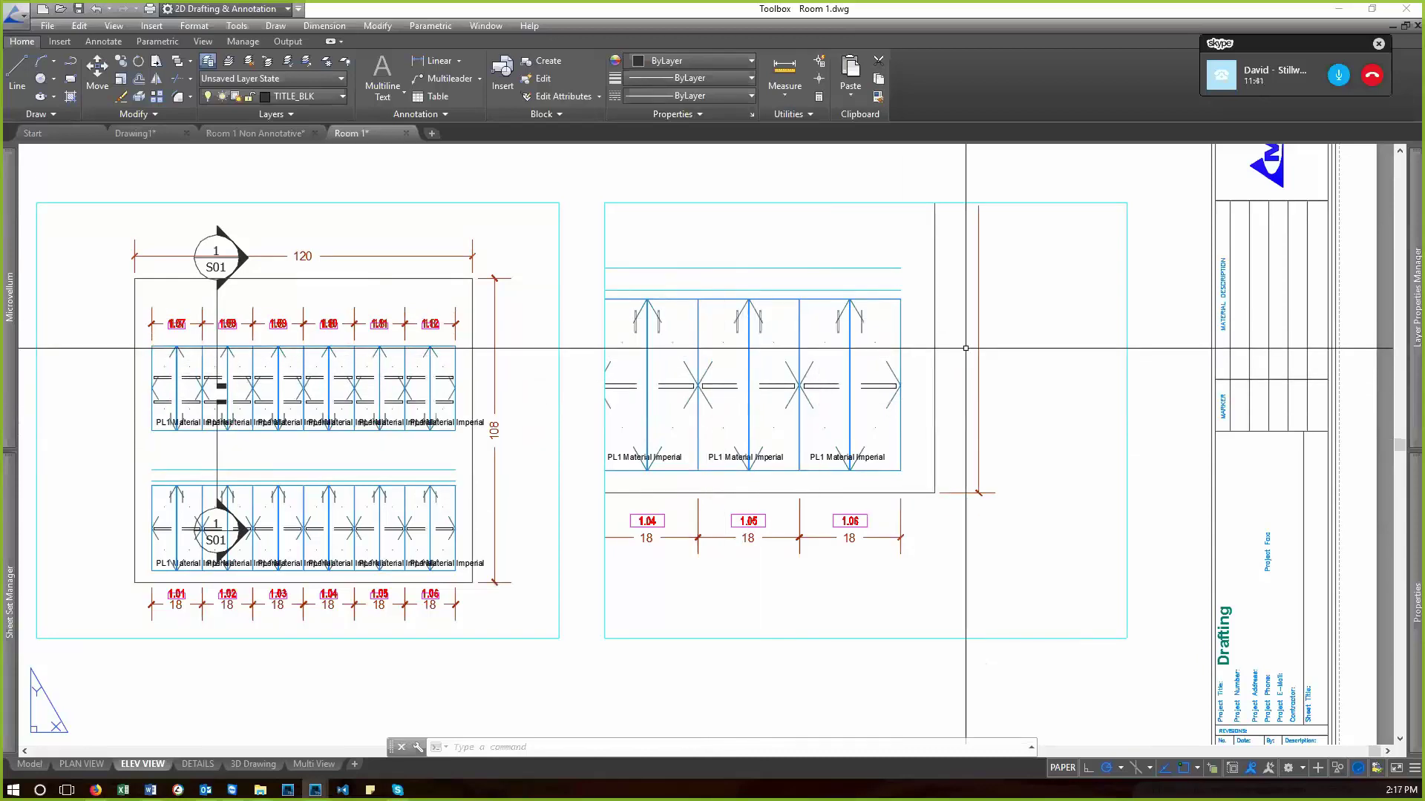
{"action": "type", "text": "z"}
{"action": "key", "text": "Return"}
{"action": "type", "text": "e"}
{"action": "key", "text": "Return"}
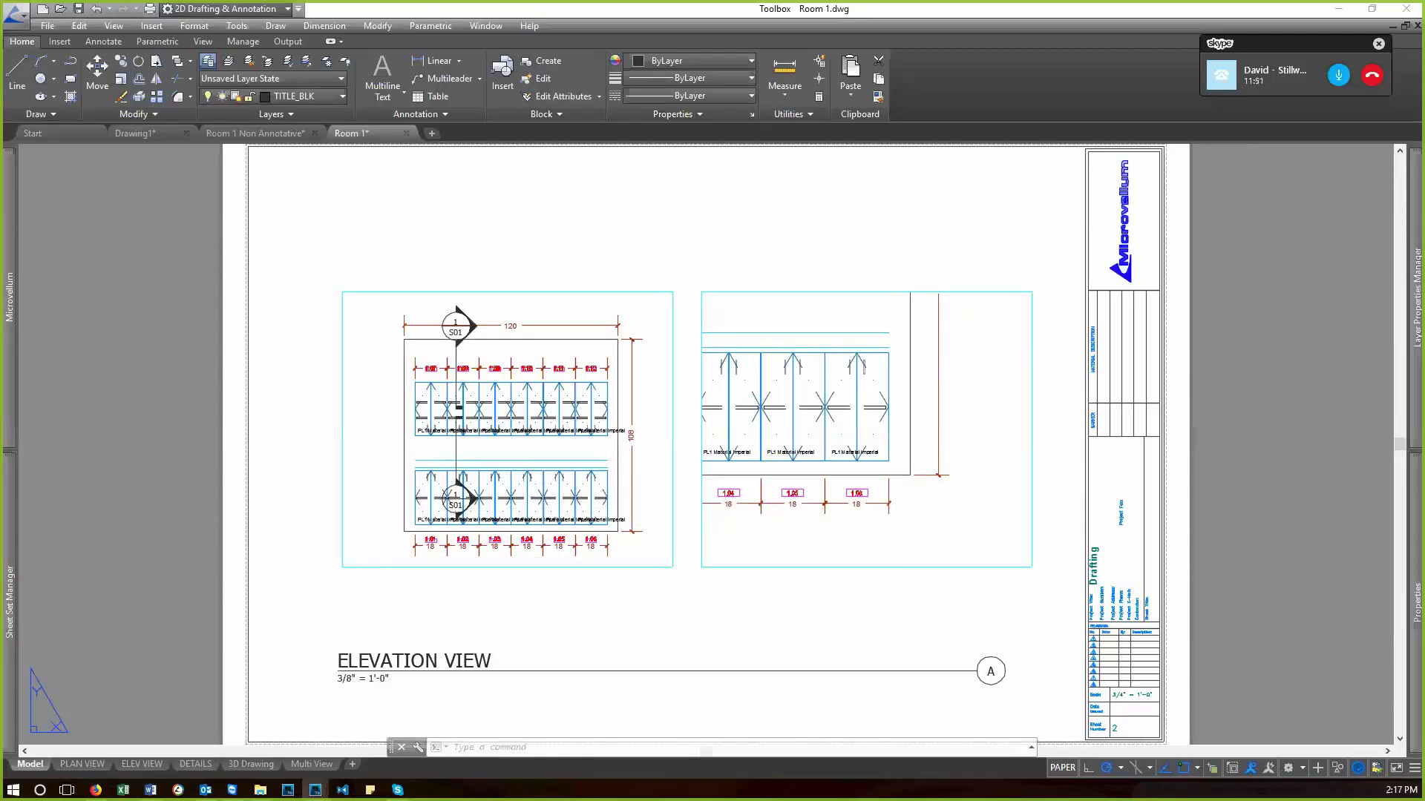
- Return to model space and examine the elevation's dimensions, tags and title alongside the PLAN VIEW and DETAILS areas
{"action": "left_click", "coordinate": [30, 764]}
{"action": "type", "text": "z"}
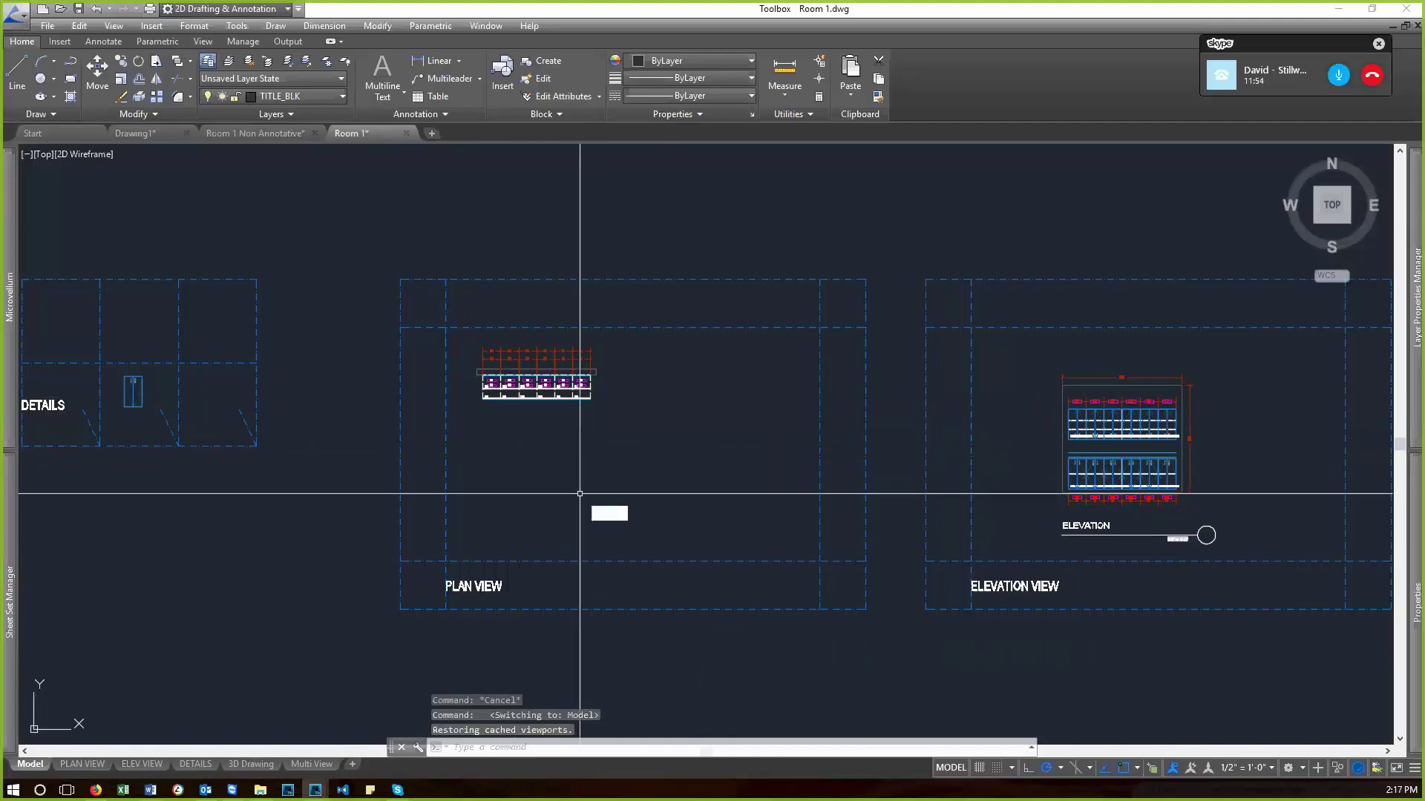
{"action": "key", "text": "Return"}
{"action": "type", "text": "e"}
{"action": "key", "text": "Return"}
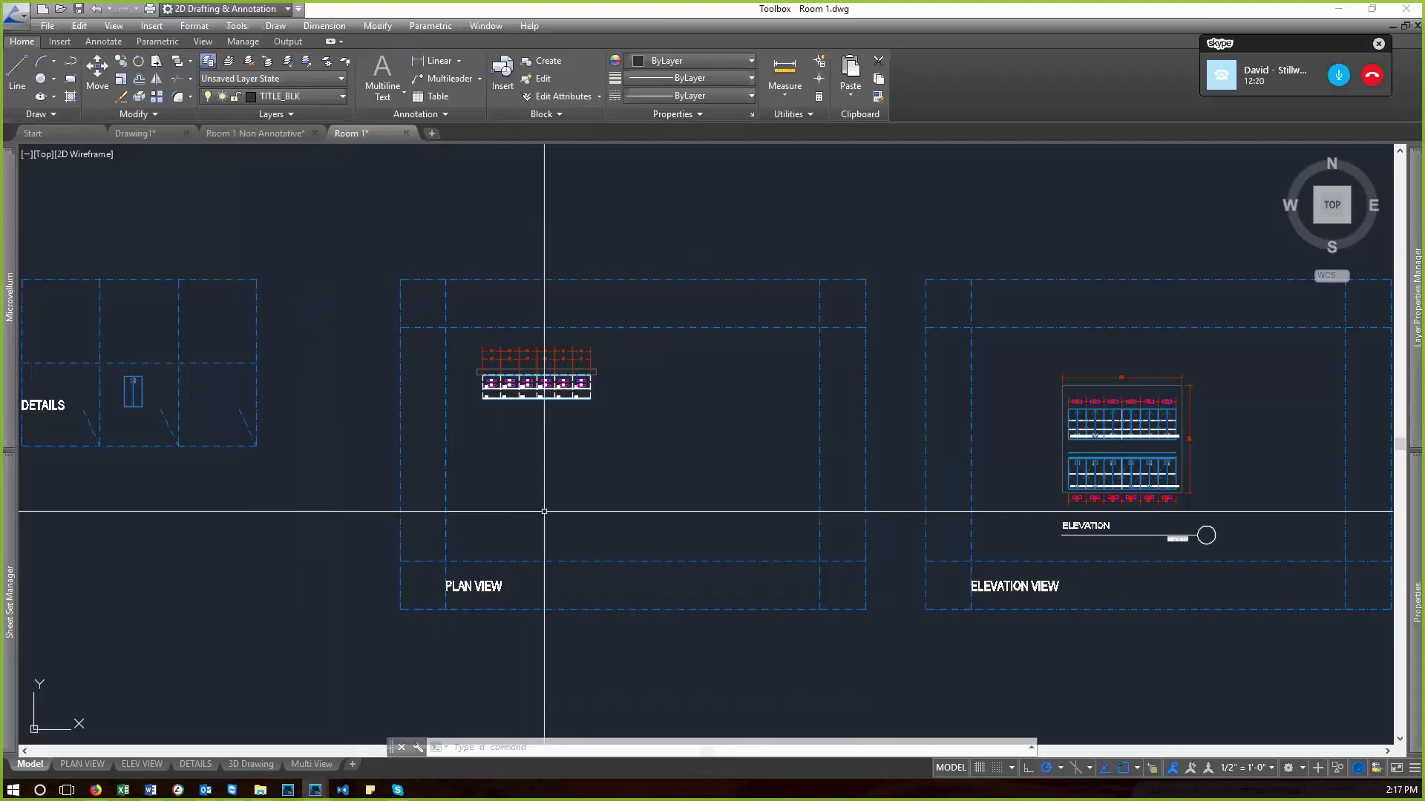
{"action": "left_click", "coordinate": [575, 493]}
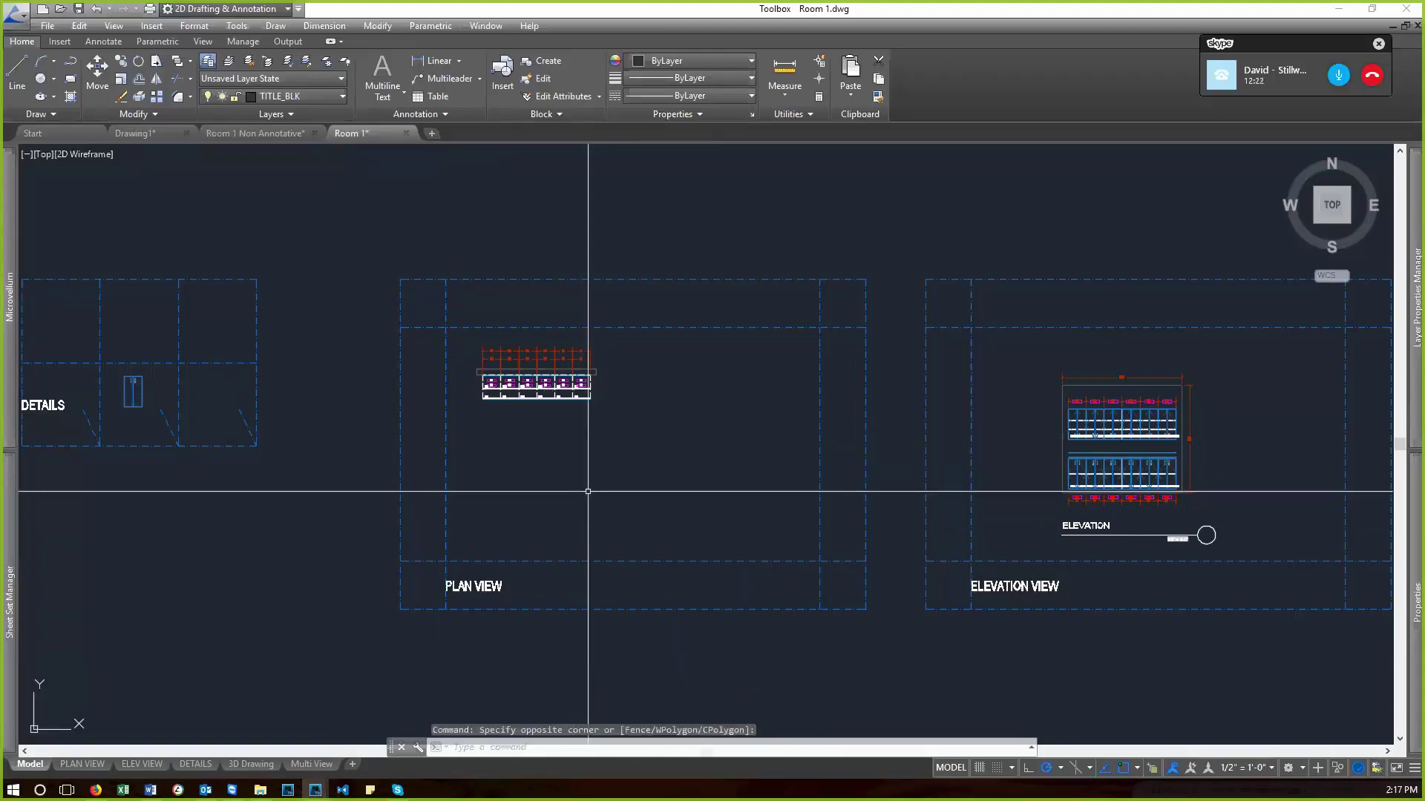
{"action": "key", "text": "Escape"}
{"action": "type", "text": "z"}
{"action": "key", "text": "Return"}
{"action": "type", "text": "e"}
{"action": "key", "text": "Return"}
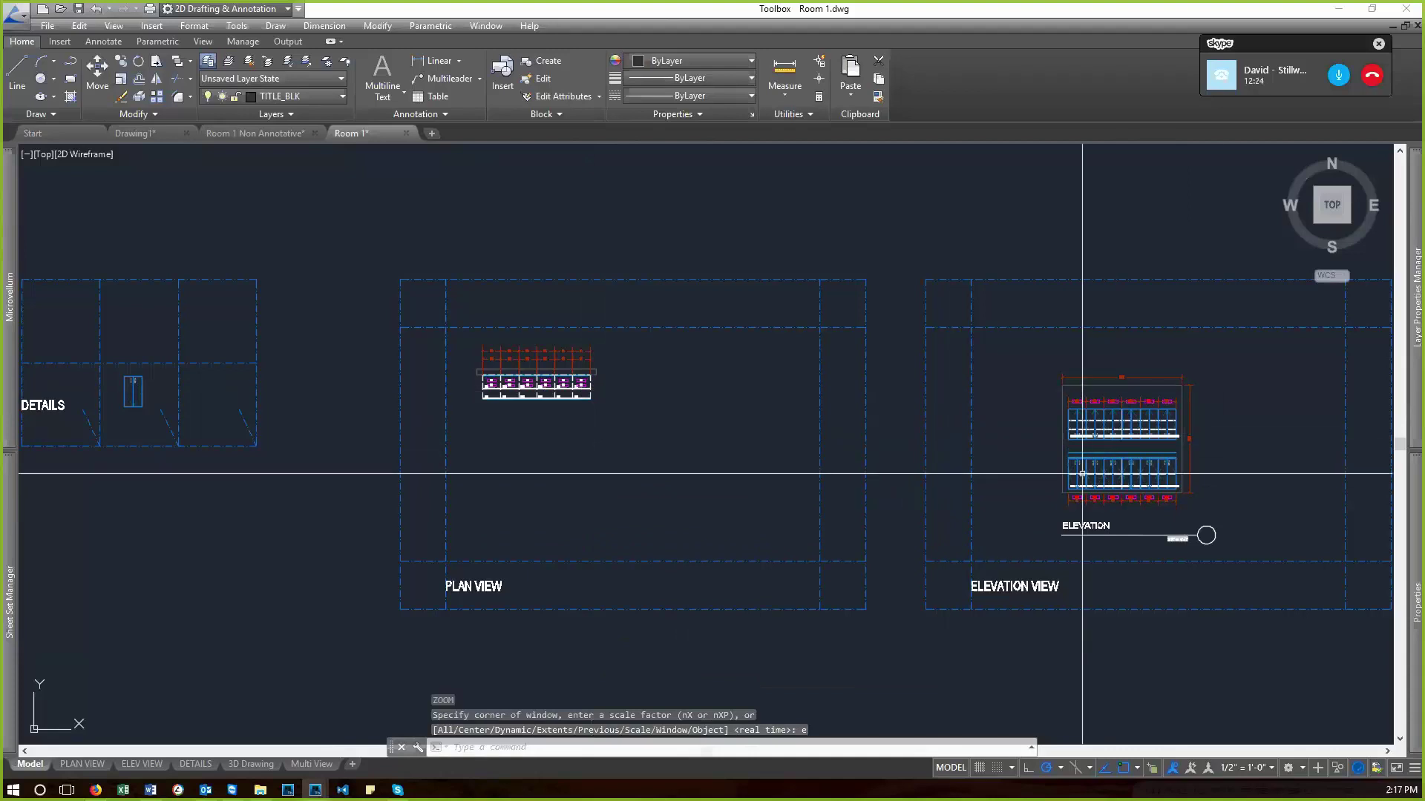
{"action": "scroll", "coordinate": [1188, 460], "scroll_direction": "up", "scroll_amount": 5}
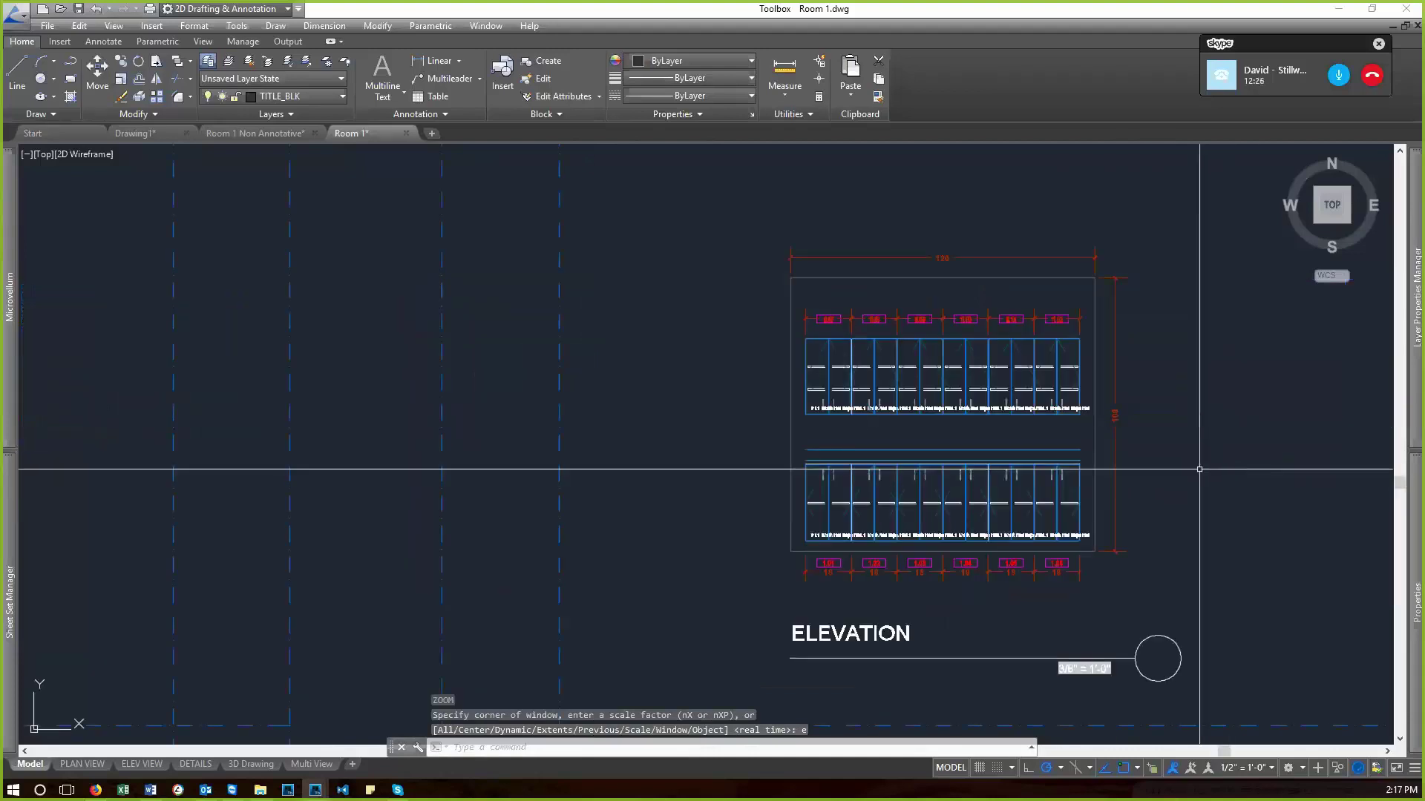
{"action": "scroll", "coordinate": [1021, 391], "scroll_direction": "down", "scroll_amount": 6}
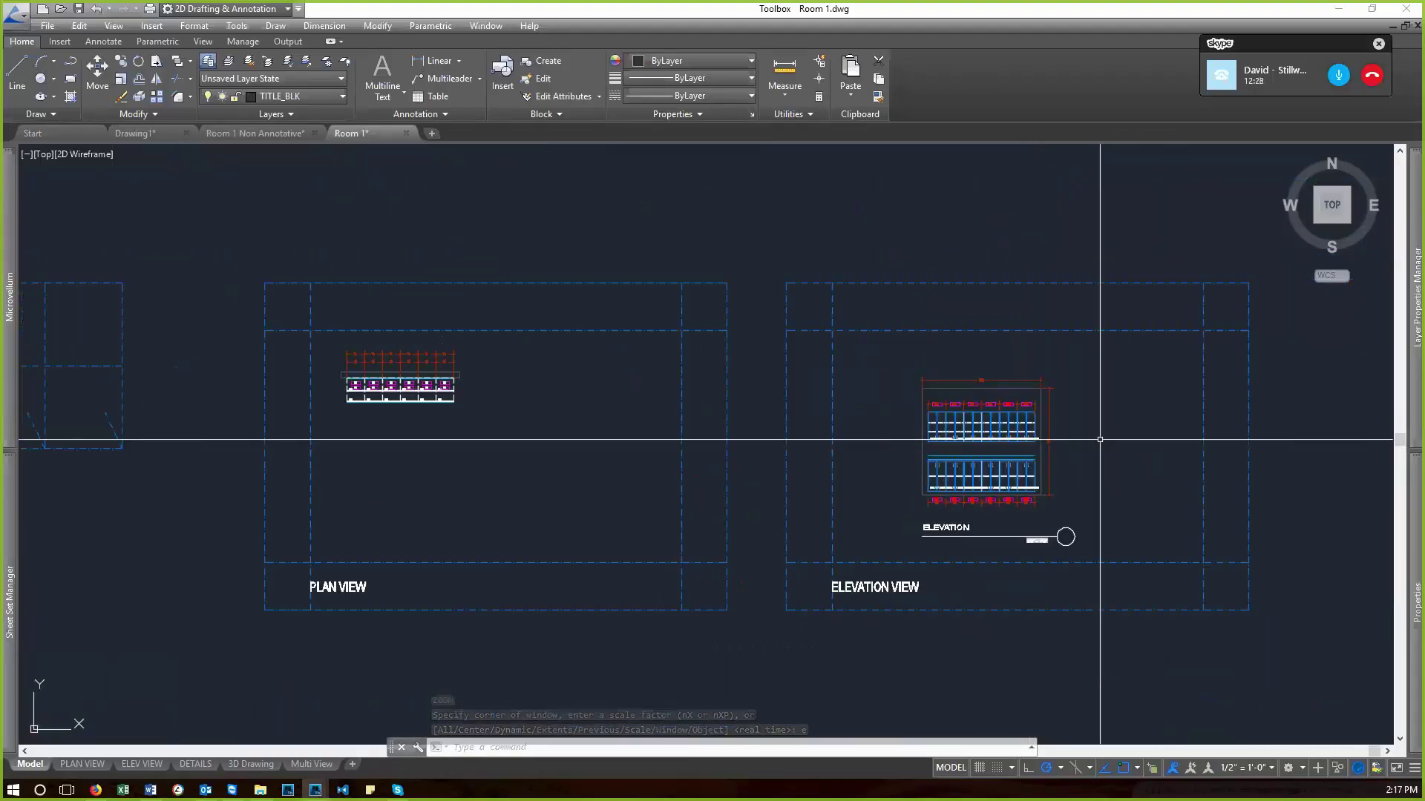
{"action": "key", "text": "Return"}
{"action": "type", "text": "e"}
{"action": "key", "text": "Return"}
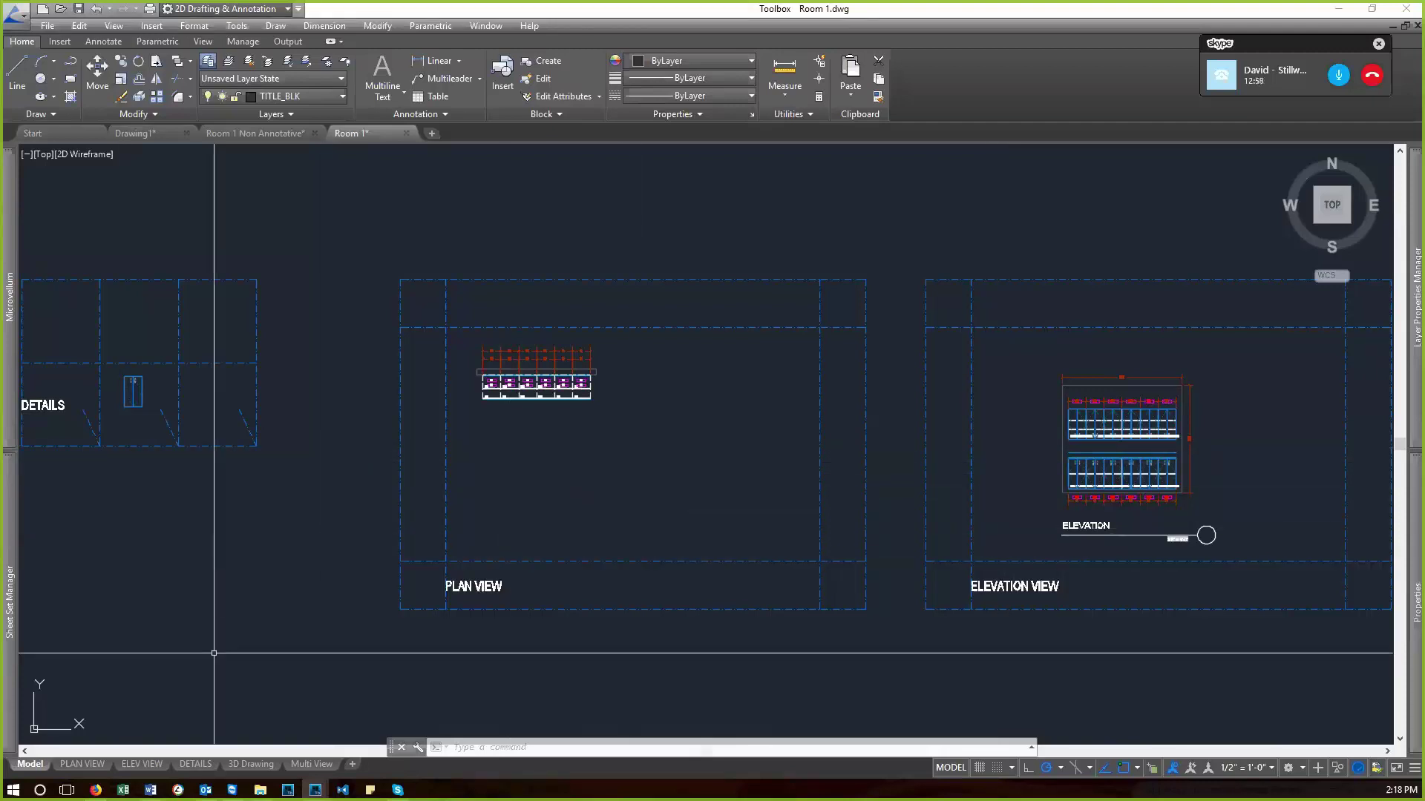
- Open the PLAN VIEW layout and review its plotter and plot size in the Page Setup Manager
{"action": "left_click", "coordinate": [93, 766]}
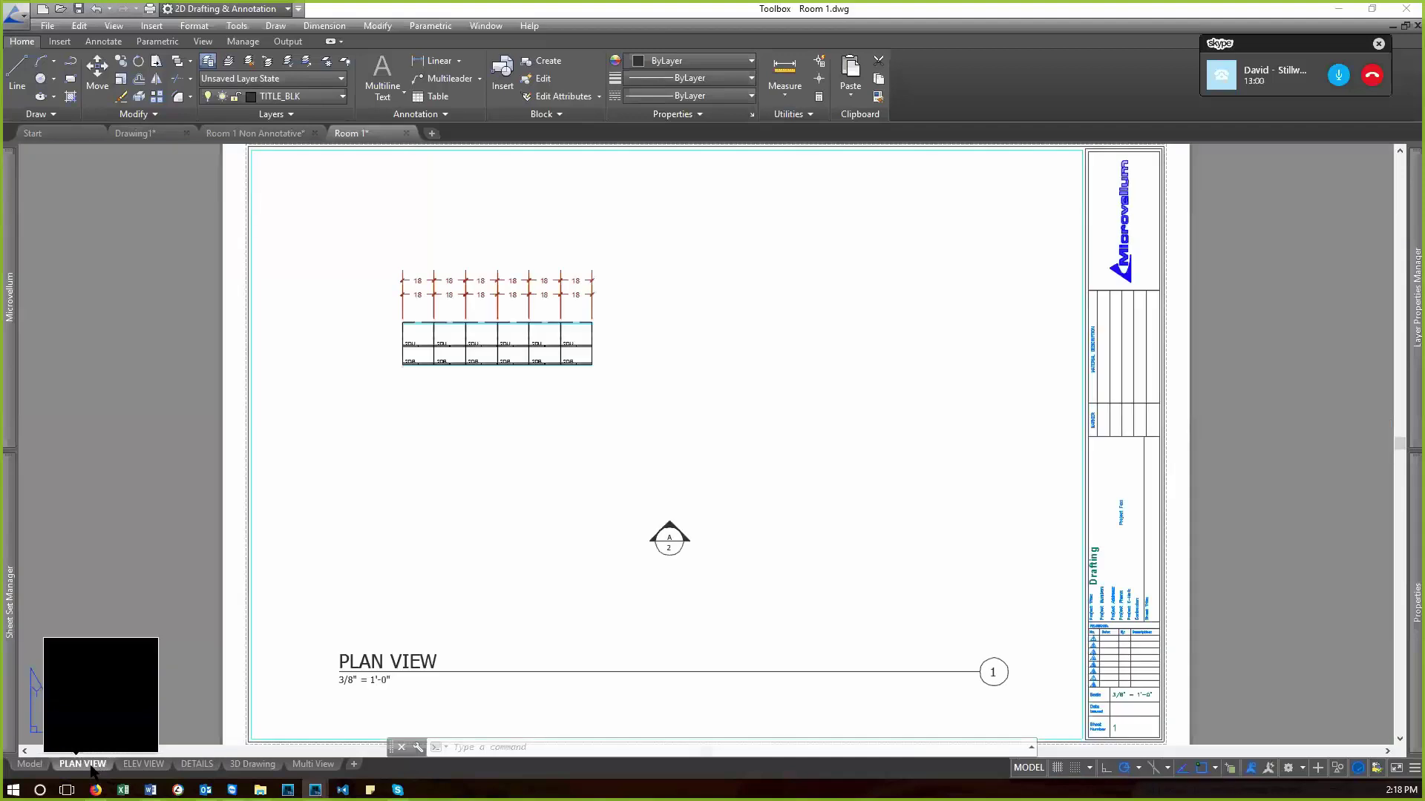
{"action": "right_click", "coordinate": [92, 768]}
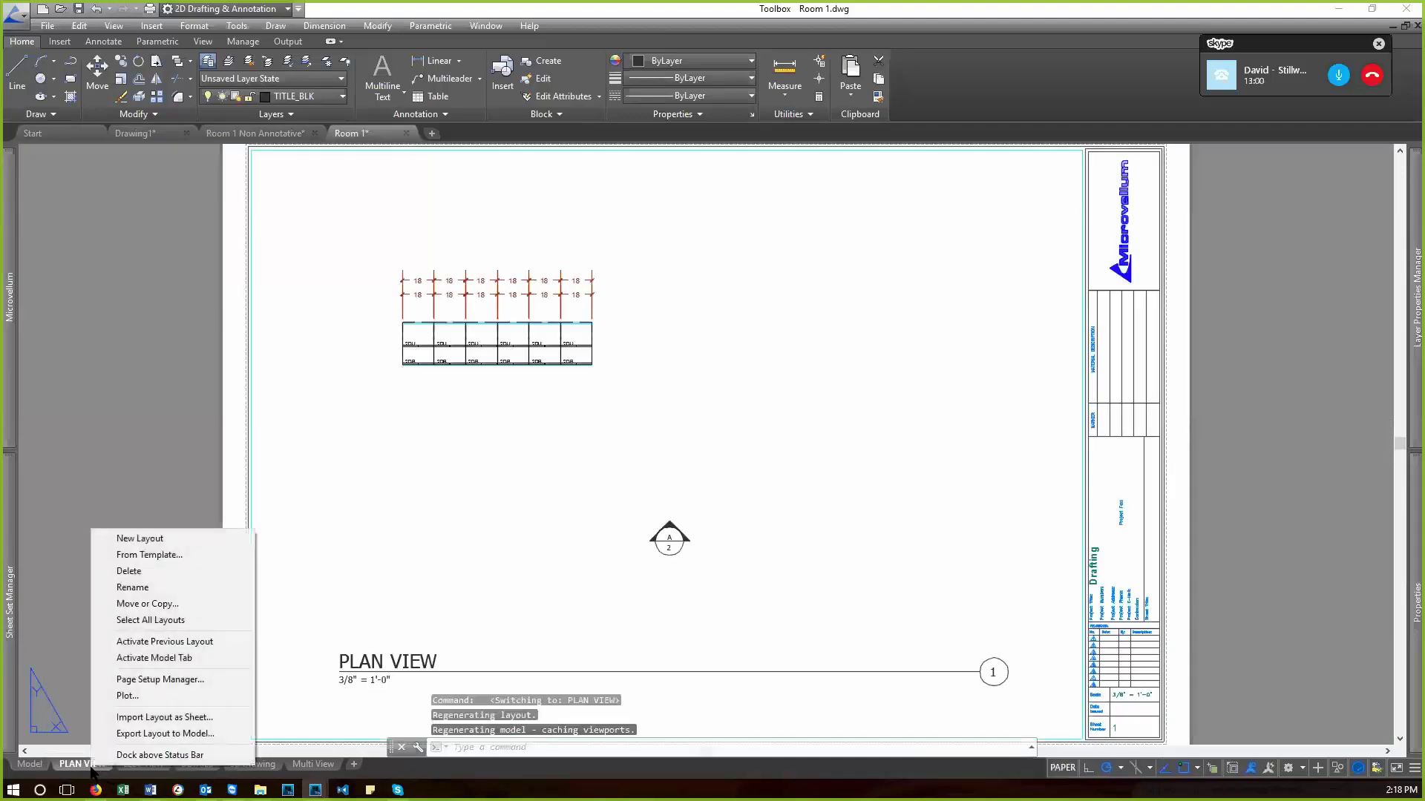
{"action": "left_click", "coordinate": [160, 680]}
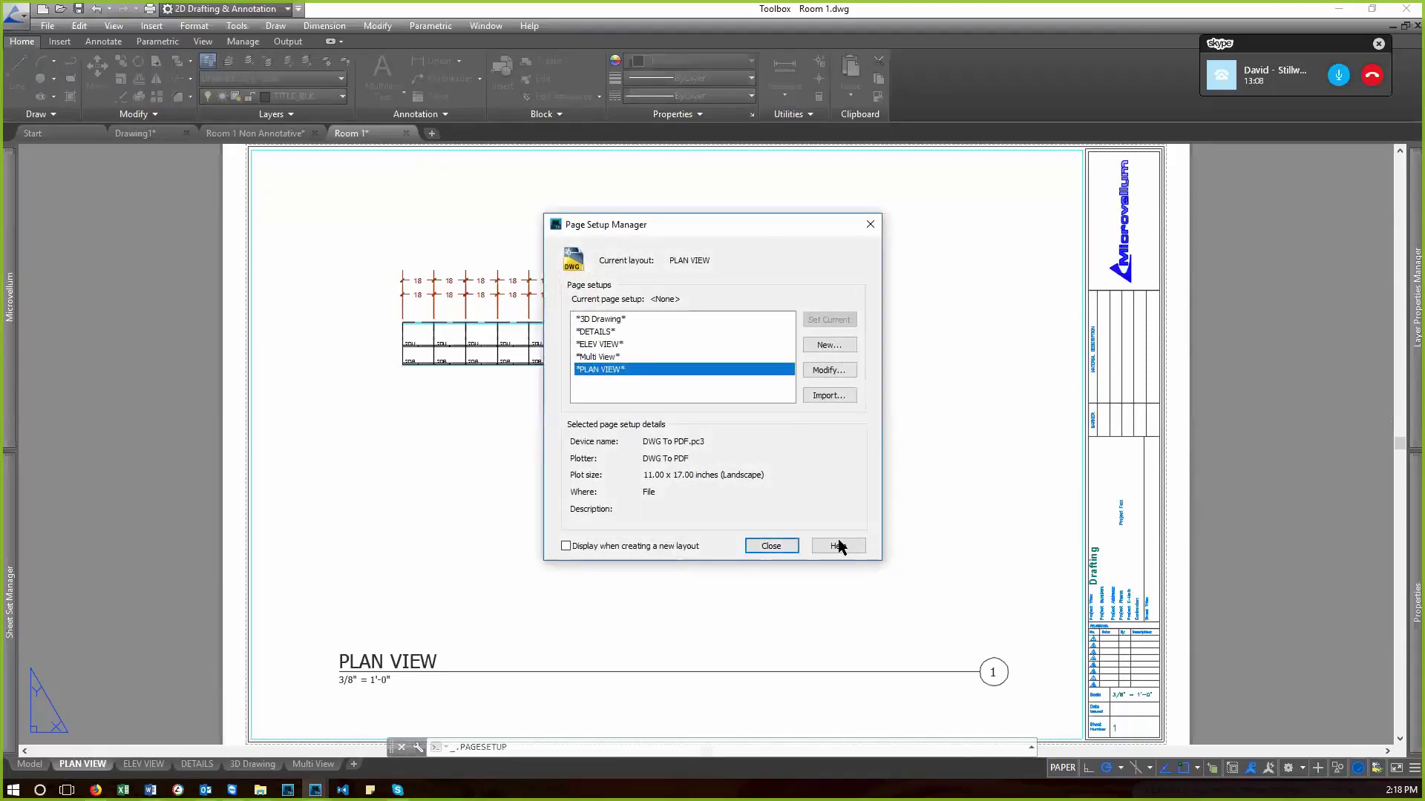
{"action": "left_click", "coordinate": [773, 549]}
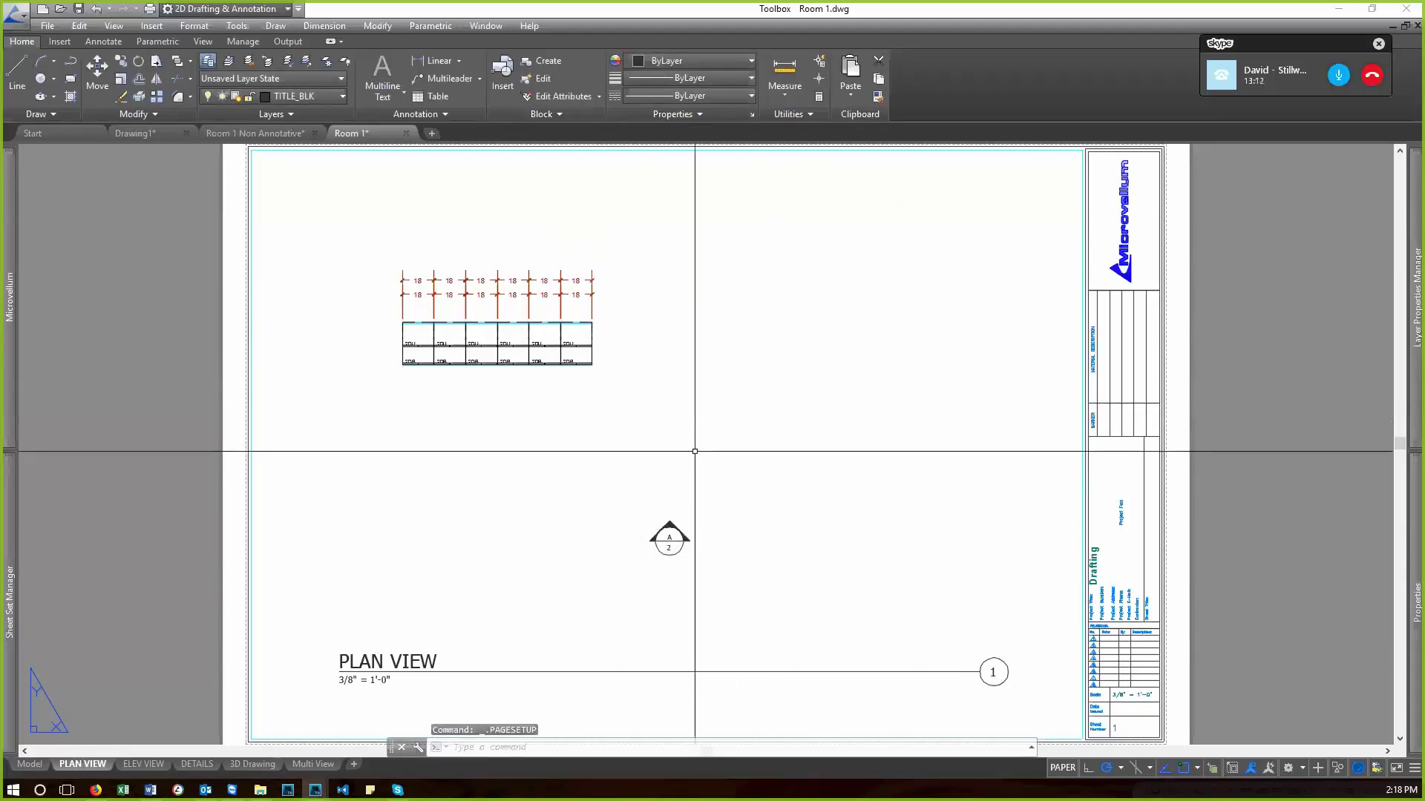
- Return to model space and compare the cabinet tags and dimensions in the PLAN VIEW and ELEVATION VIEW areas
{"action": "left_click", "coordinate": [30, 765]}
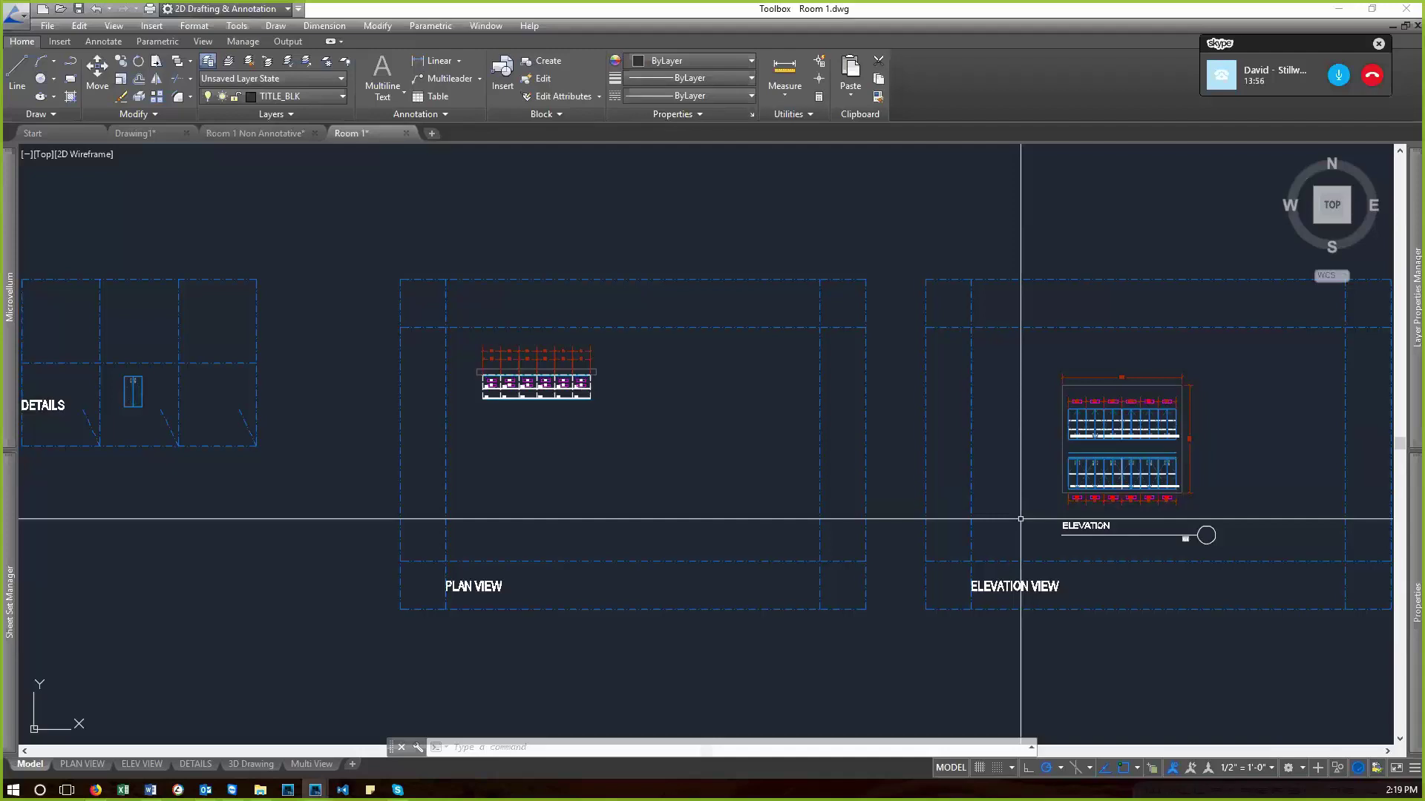
{"action": "scroll", "coordinate": [524, 400], "scroll_direction": "up", "scroll_amount": 8}
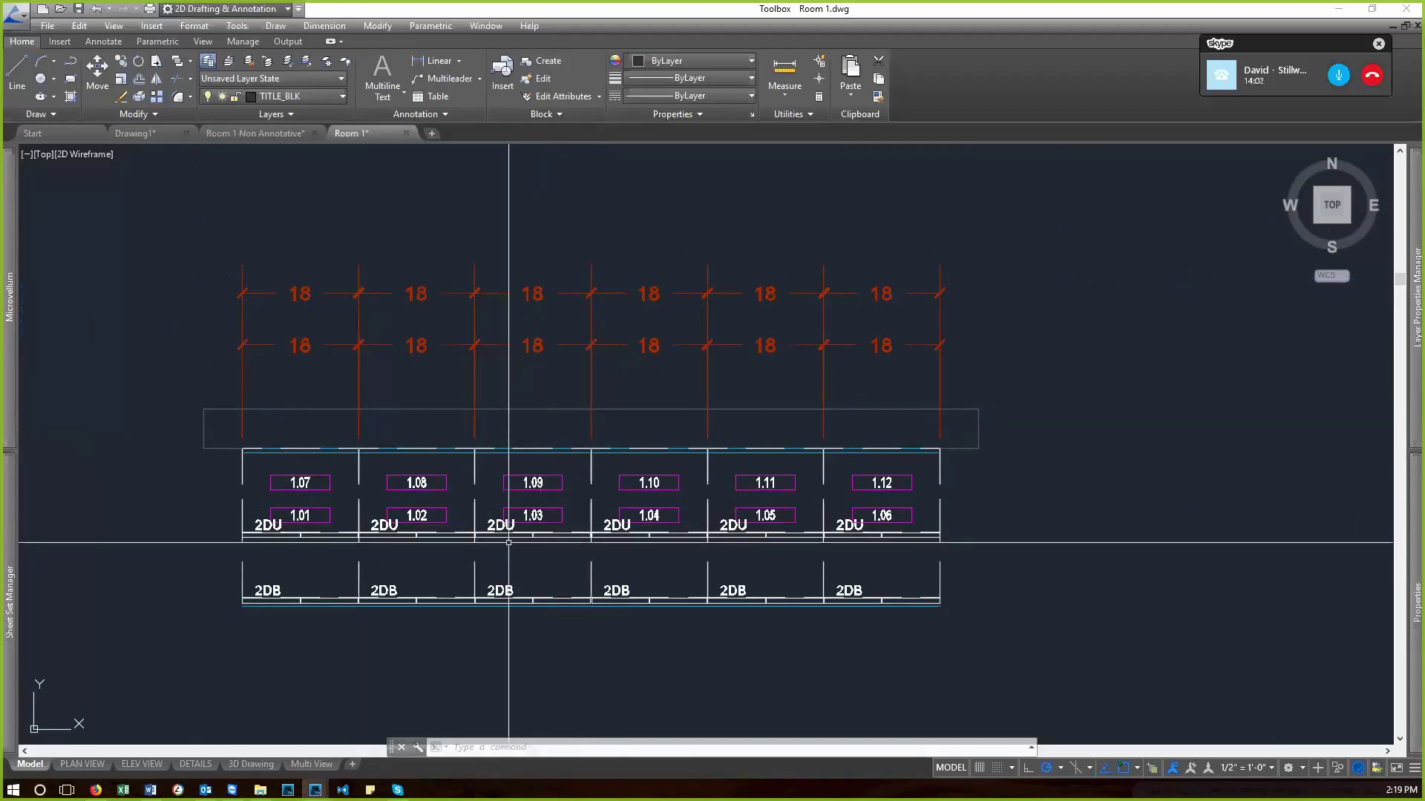
{"action": "scroll", "coordinate": [508, 542], "scroll_direction": "up", "scroll_amount": 2}
{"action": "scroll", "coordinate": [761, 478], "scroll_direction": "down", "scroll_amount": 5}
{"action": "scroll", "coordinate": [786, 519], "scroll_direction": "up", "scroll_amount": 2}
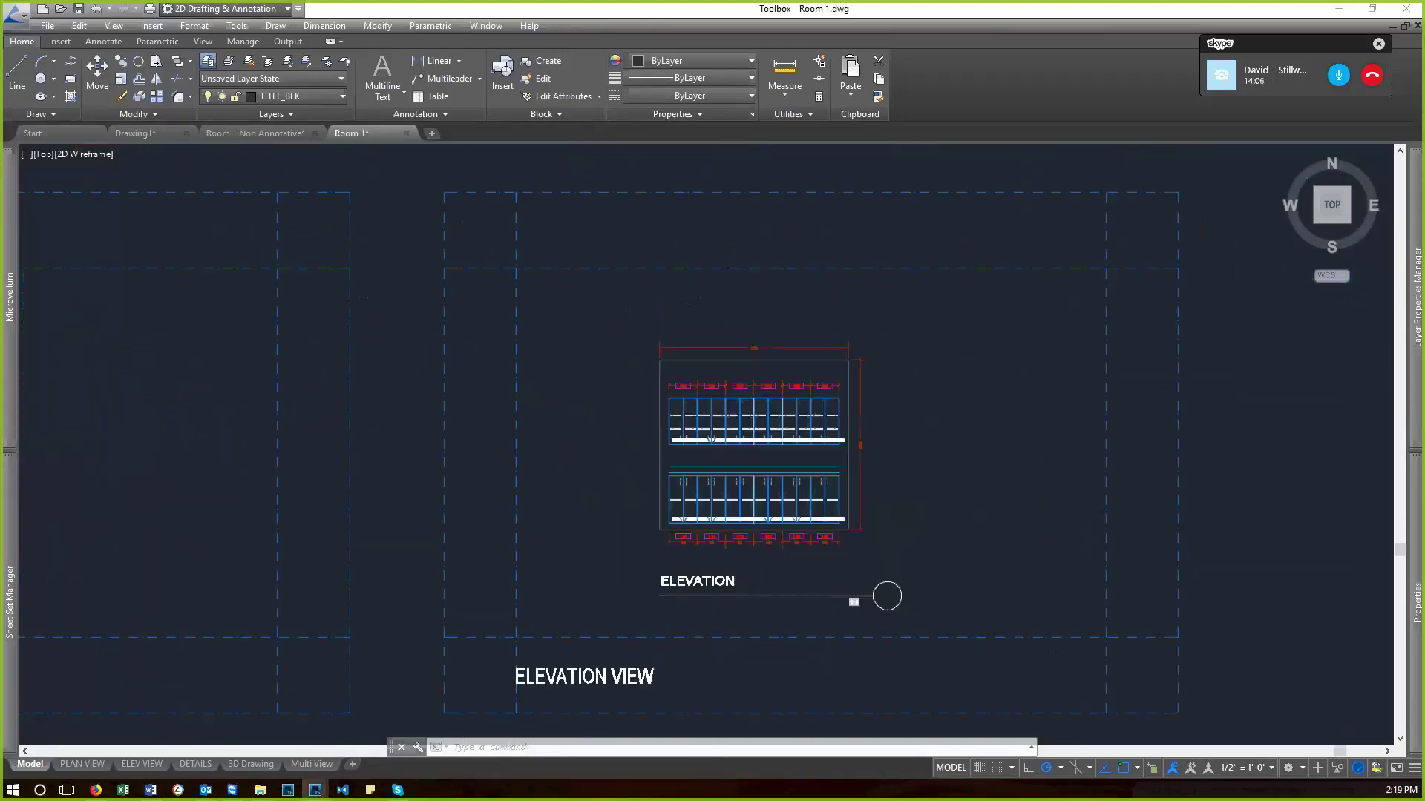
{"action": "scroll", "coordinate": [760, 557], "scroll_direction": "up", "scroll_amount": 6}
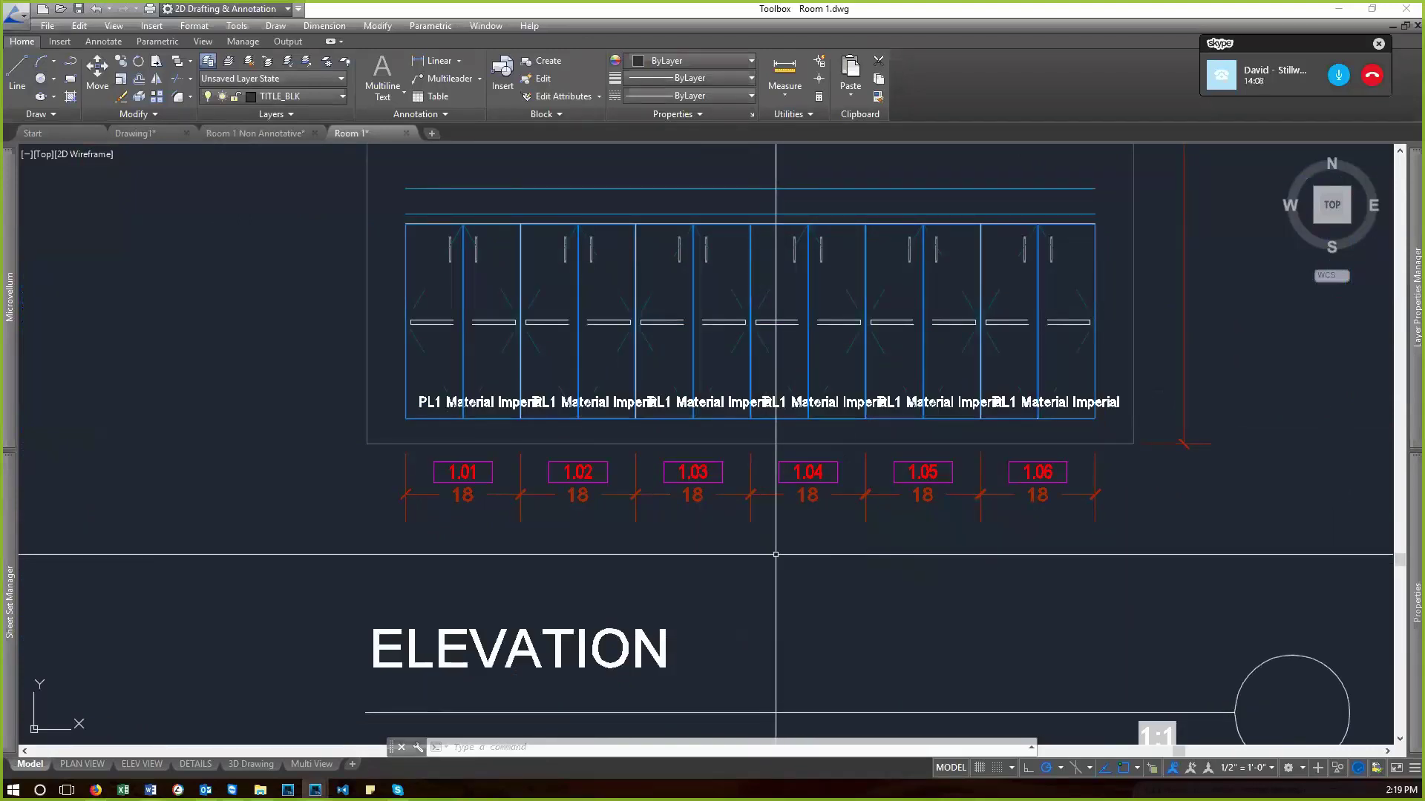
{"action": "type", "text": "z"}
{"action": "key", "text": "Return"}
{"action": "type", "text": "e"}
{"action": "key", "text": "Return"}
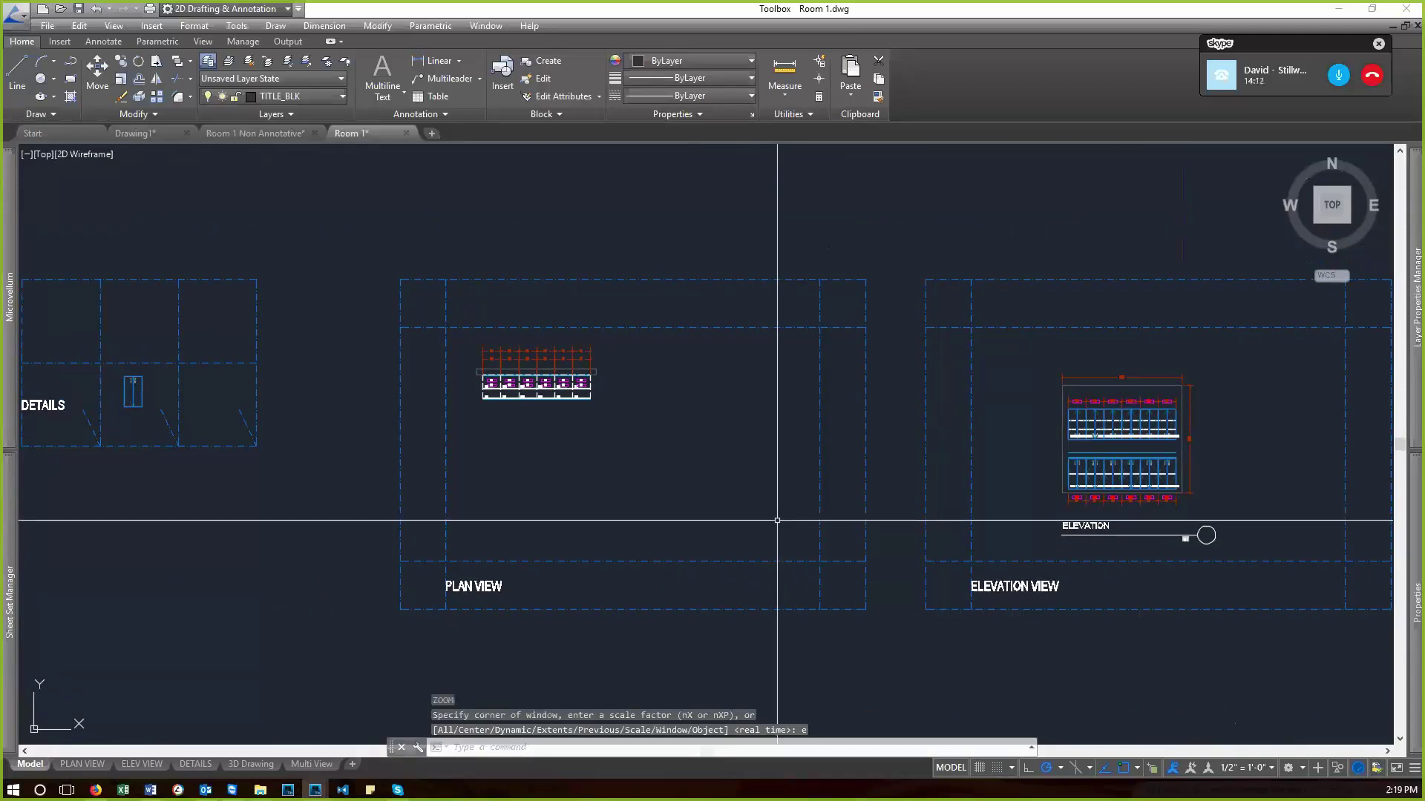
- Inspect how the upper cabinet tags sit against the width dimensions in the model-space elevation
{"action": "scroll", "coordinate": [1037, 409], "scroll_direction": "up", "scroll_amount": 8}
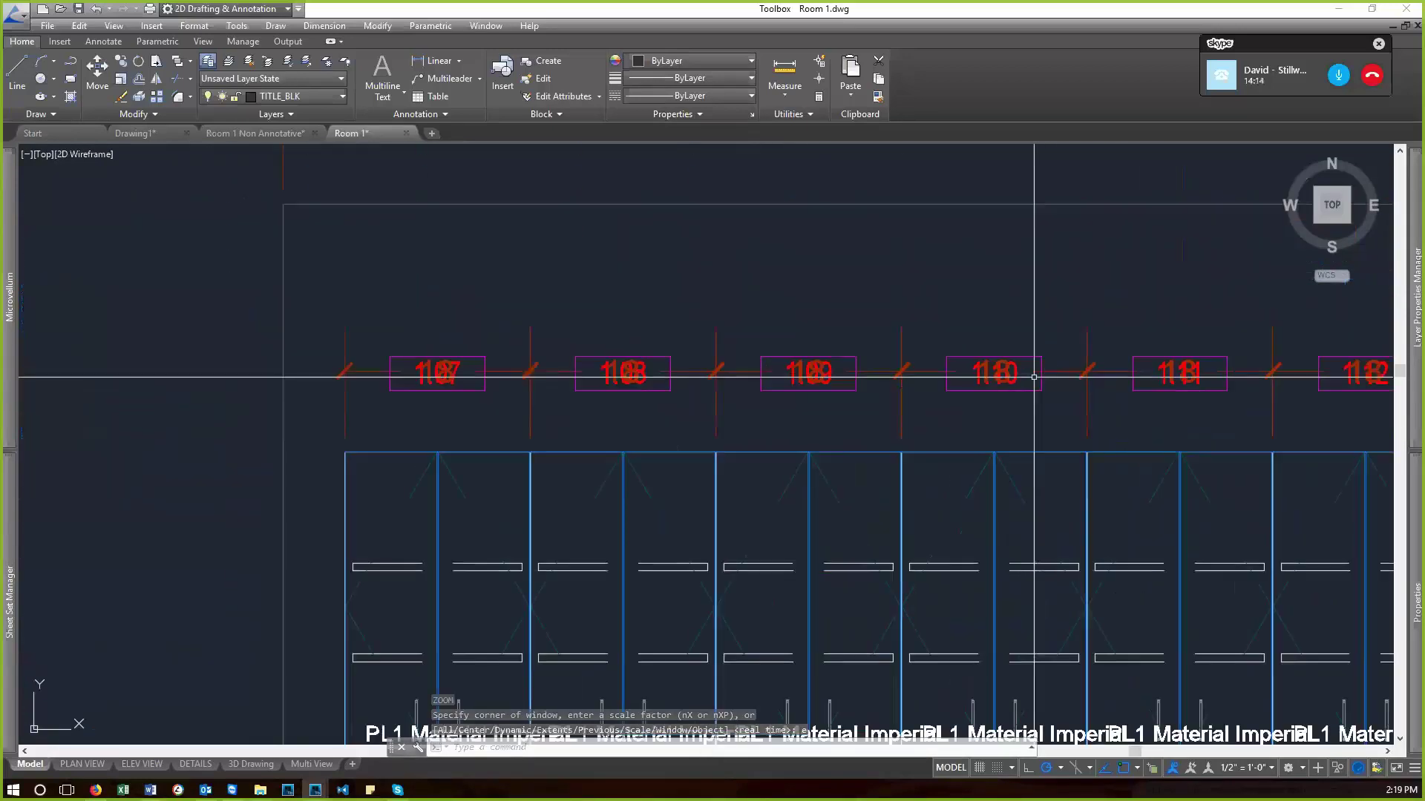
{"action": "scroll", "coordinate": [1048, 362], "scroll_direction": "up", "scroll_amount": 4}
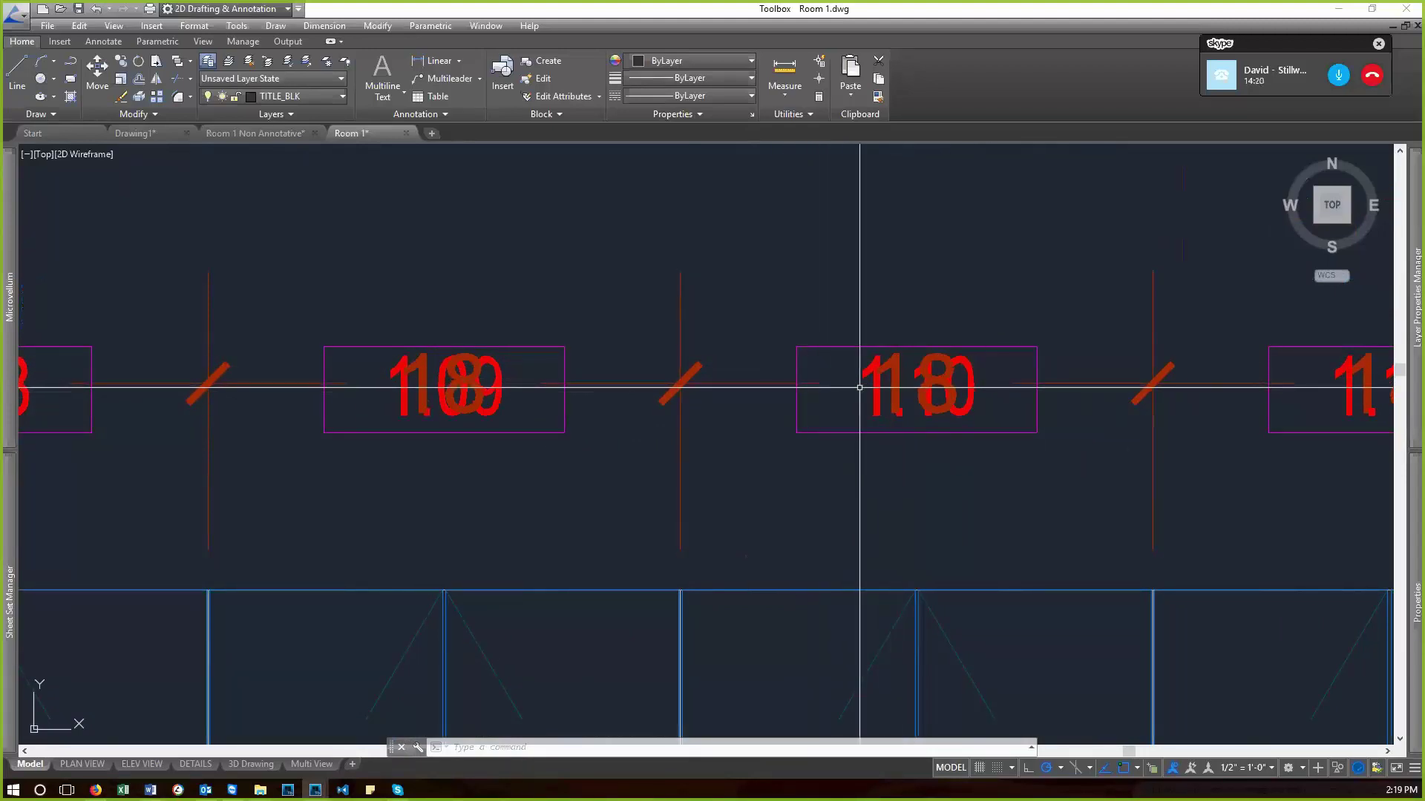
{"action": "scroll", "coordinate": [972, 330], "scroll_direction": "down", "scroll_amount": 6}
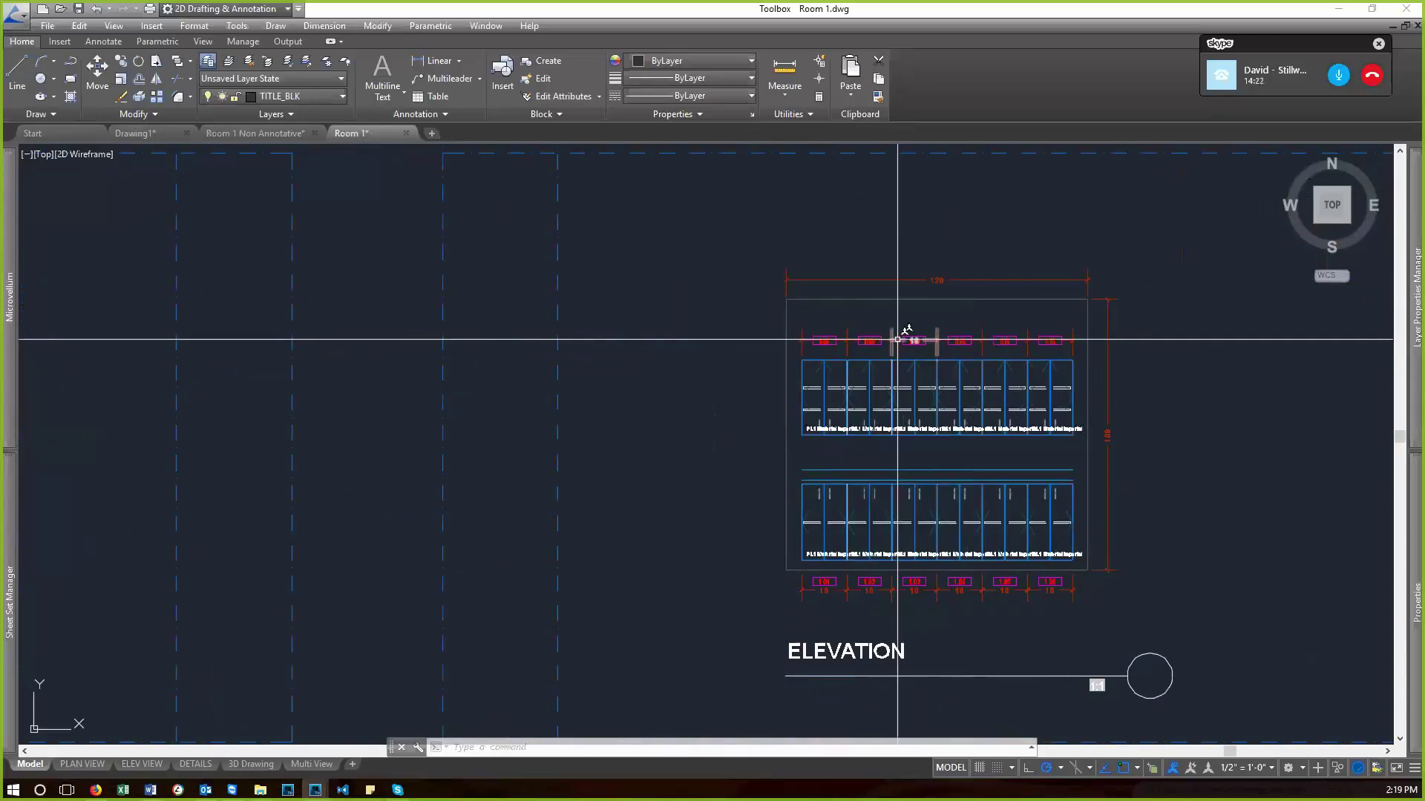
{"action": "middle_click", "coordinate": [906, 319]}
{"action": "middle_click", "coordinate": [907, 318]}
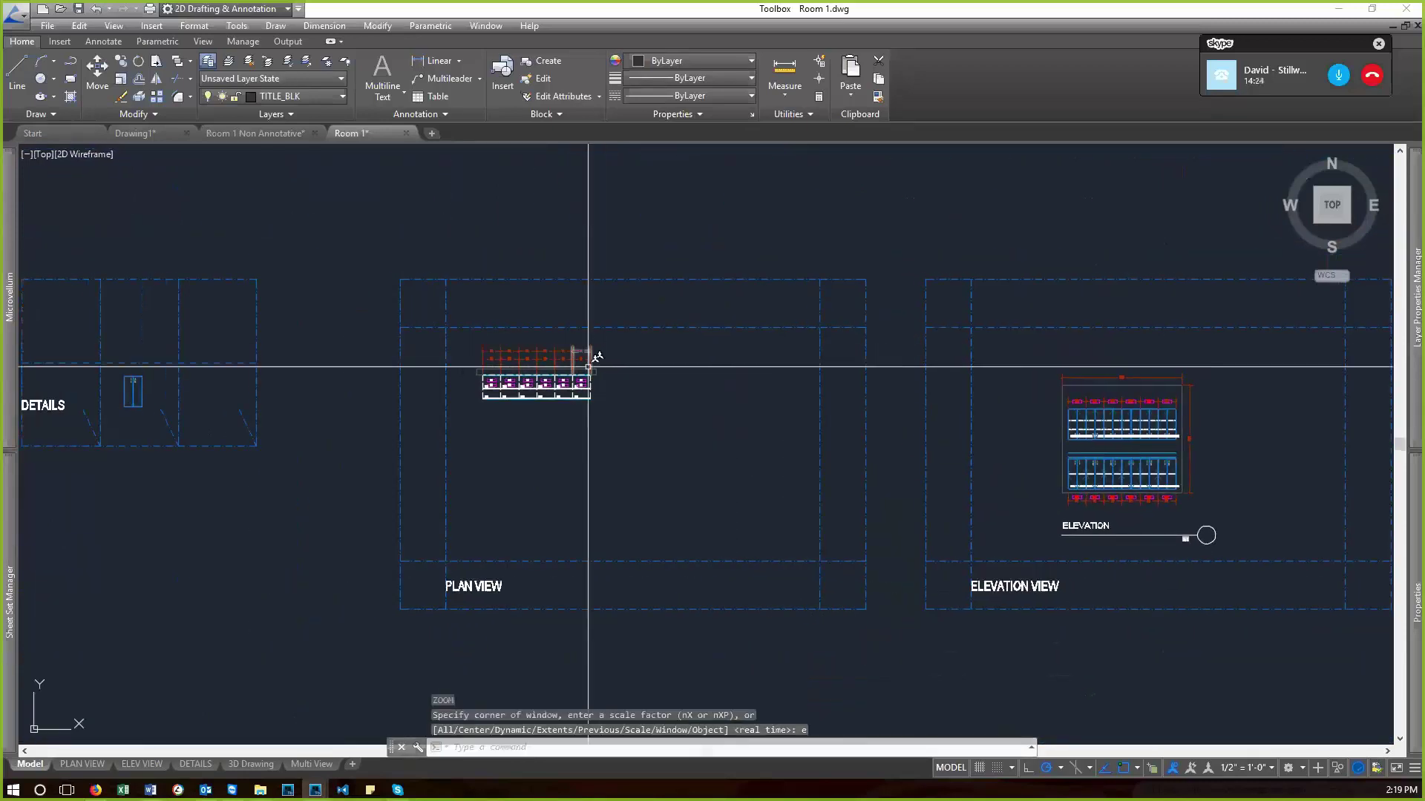
- Select the plan view's 1.12 tag and examine it among the neighbouring tags, showing the full drawing again when done
{"action": "scroll", "coordinate": [581, 382], "scroll_direction": "up", "scroll_amount": 4}
{"action": "left_click", "coordinate": [587, 384]}
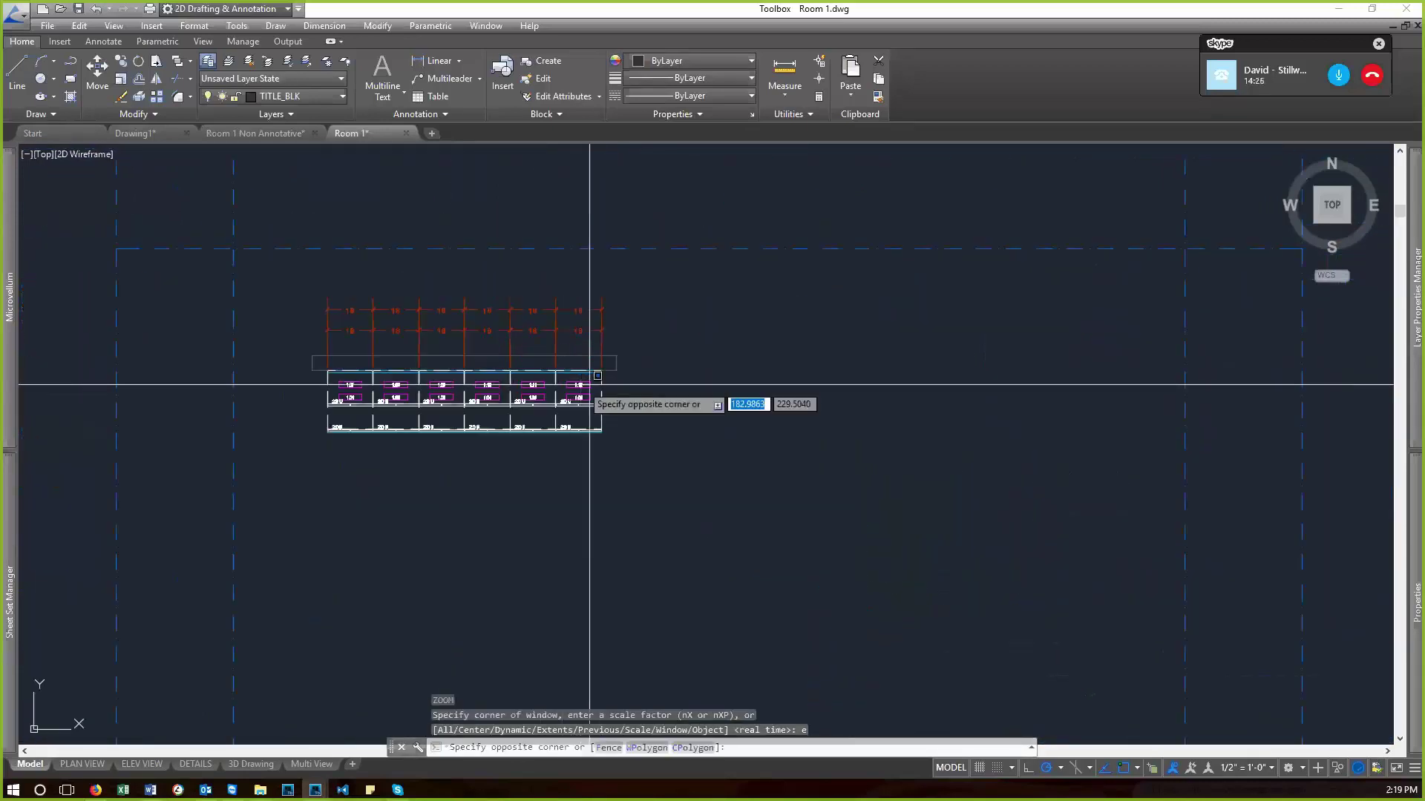
{"action": "scroll", "coordinate": [582, 384], "scroll_direction": "up", "scroll_amount": 2}
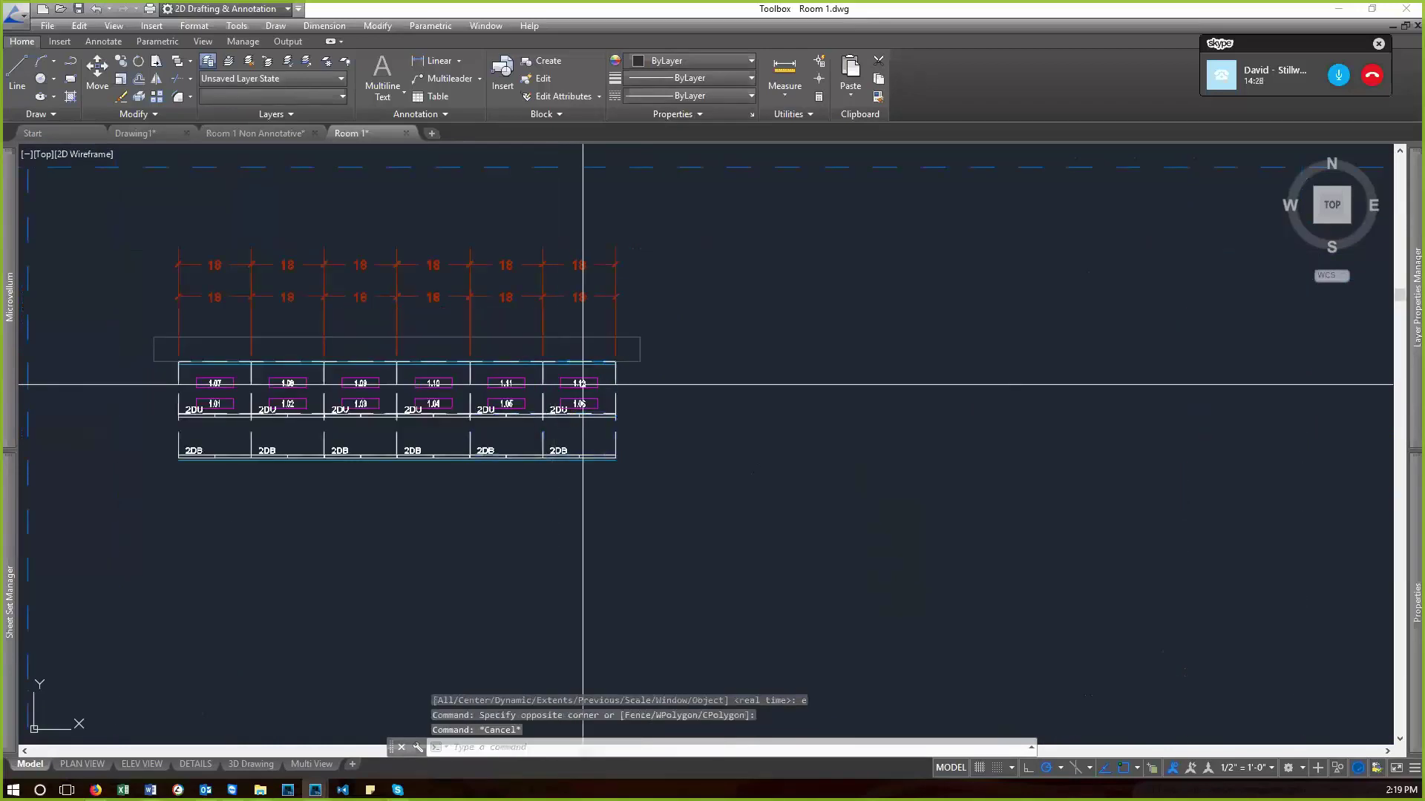
{"action": "scroll", "coordinate": [570, 391], "scroll_direction": "up", "scroll_amount": 5}
{"action": "left_click", "coordinate": [572, 389]}
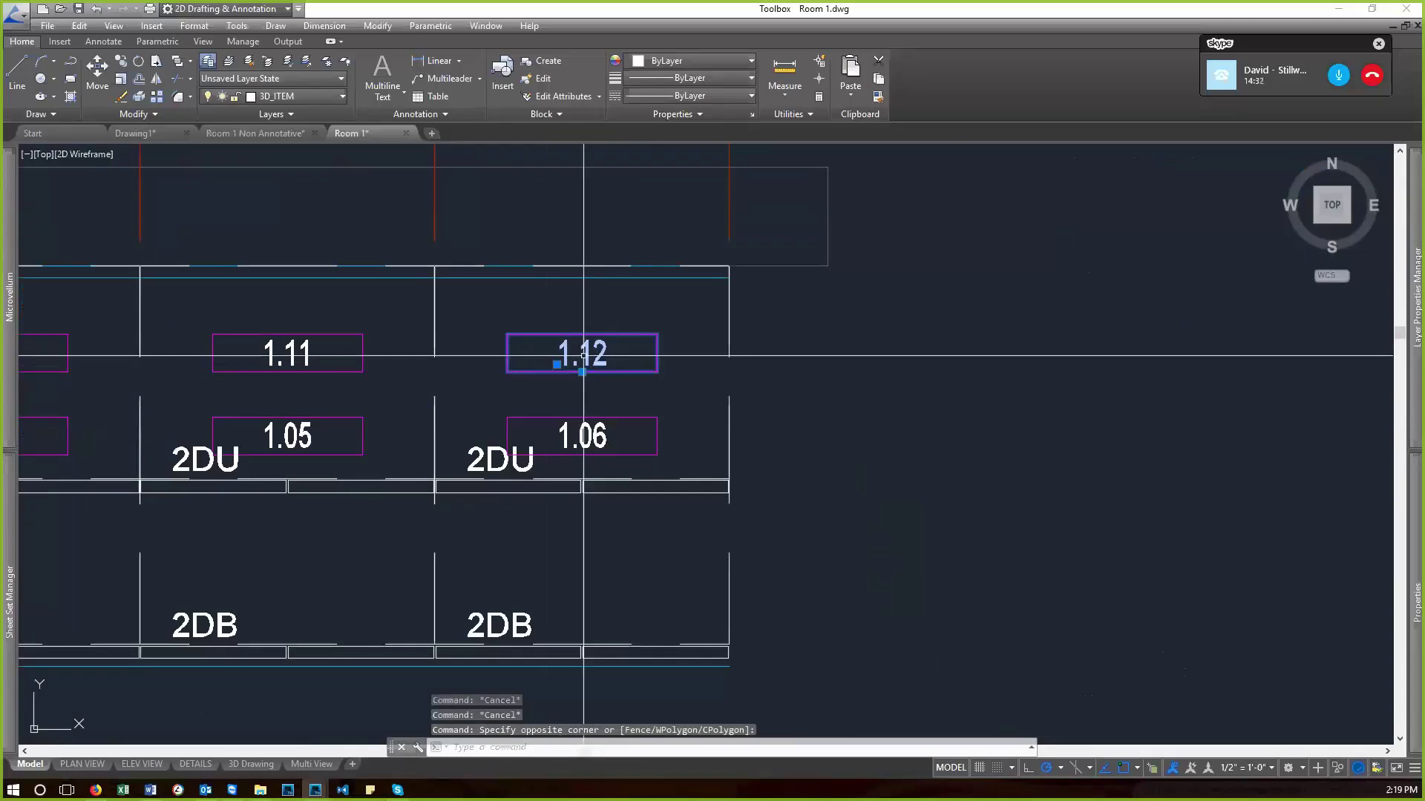
{"action": "scroll", "coordinate": [601, 360], "scroll_direction": "down", "scroll_amount": 3}
{"action": "type", "text": "z"}
{"action": "key", "text": "Return"}
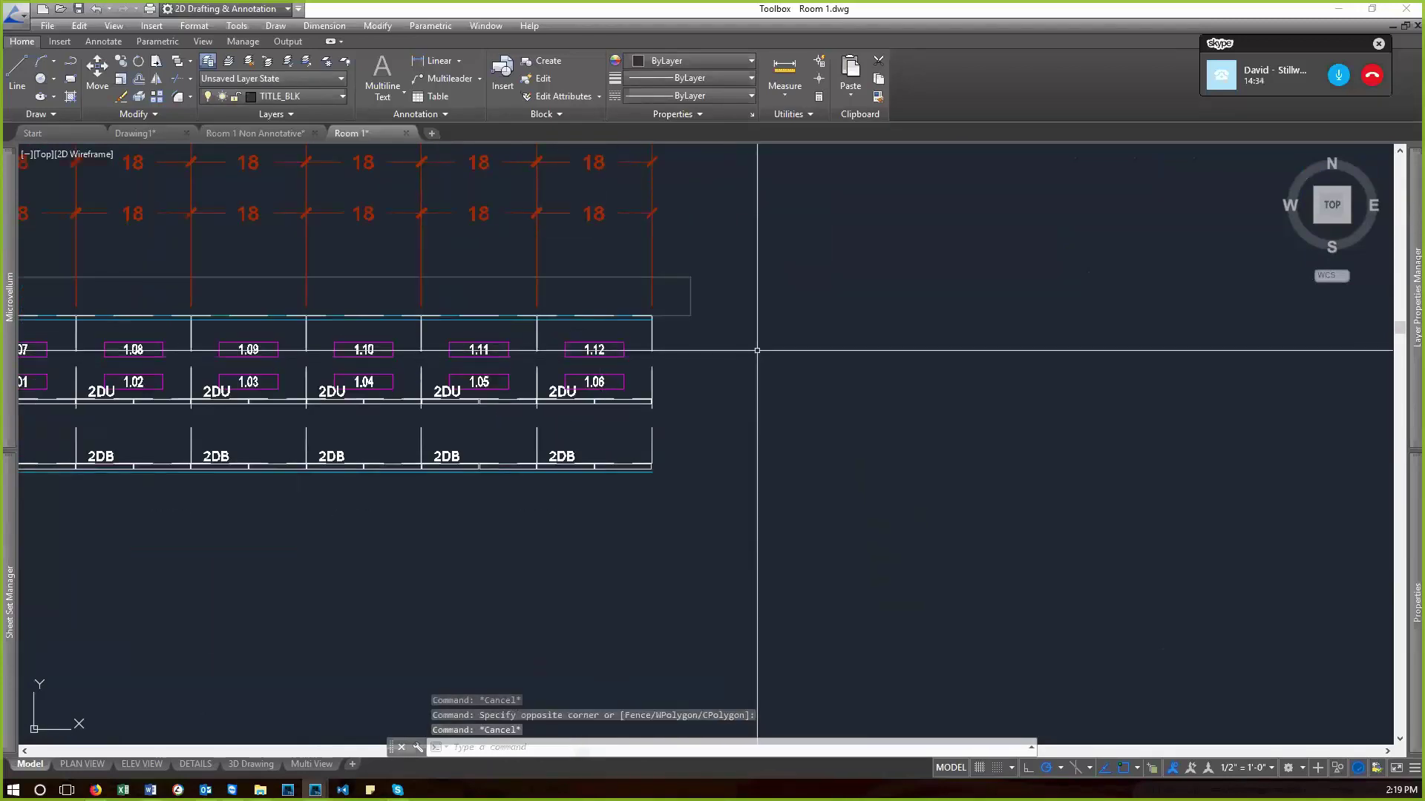
{"action": "type", "text": "e"}
{"action": "key", "text": "Return"}
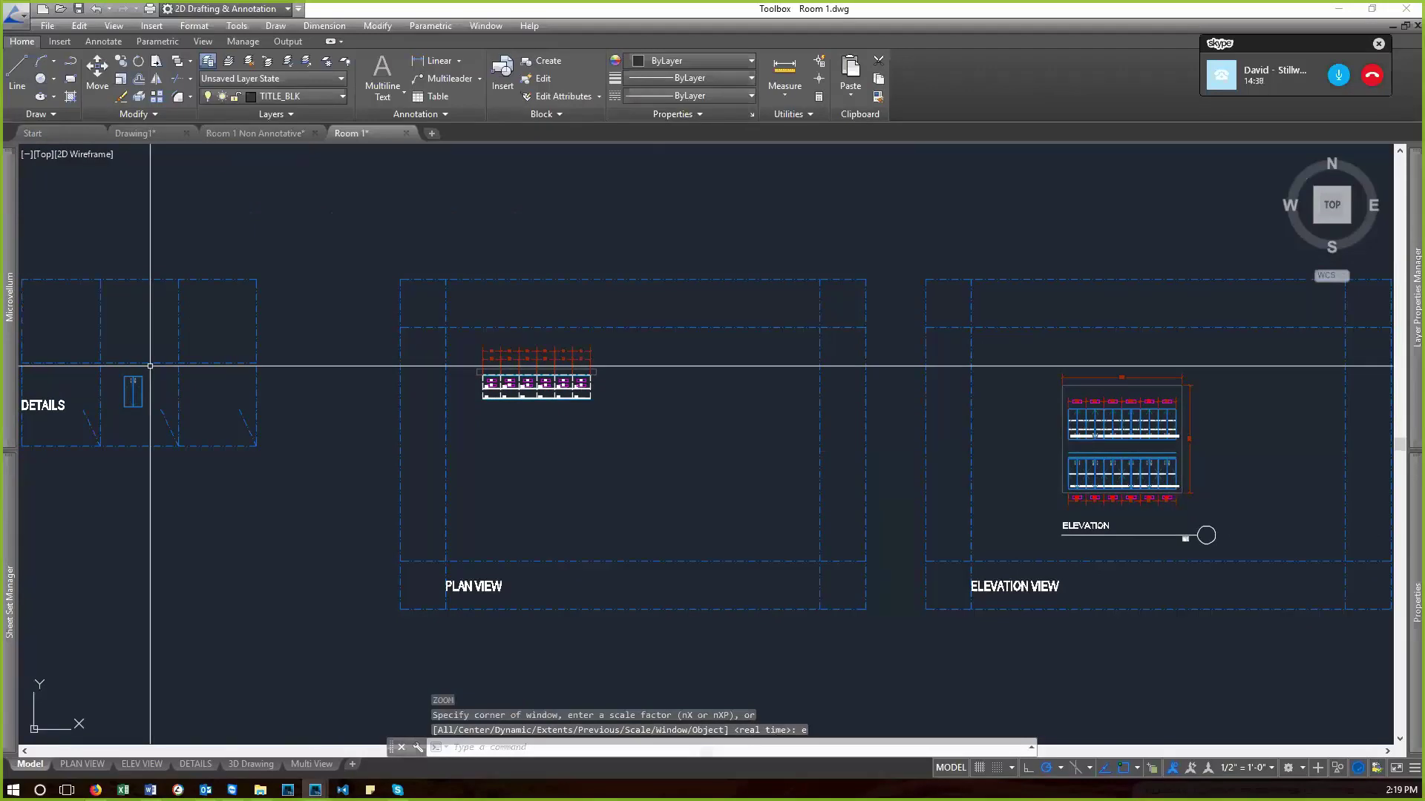
- Open the ELEV VIEW layout and inspect the cabinet tags and dimensions in its viewports up close
{"action": "left_click", "coordinate": [141, 766]}
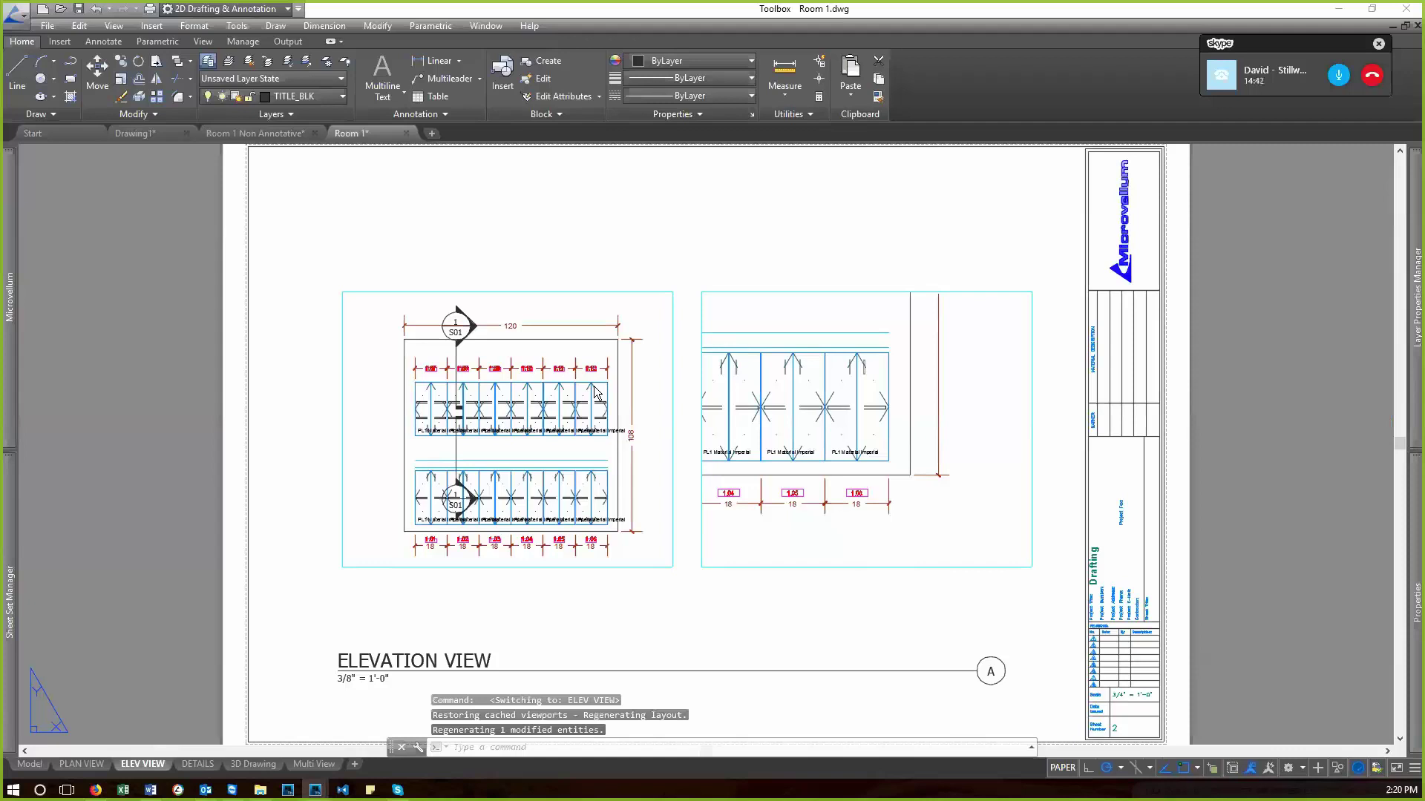
{"action": "left_click", "coordinate": [646, 358]}
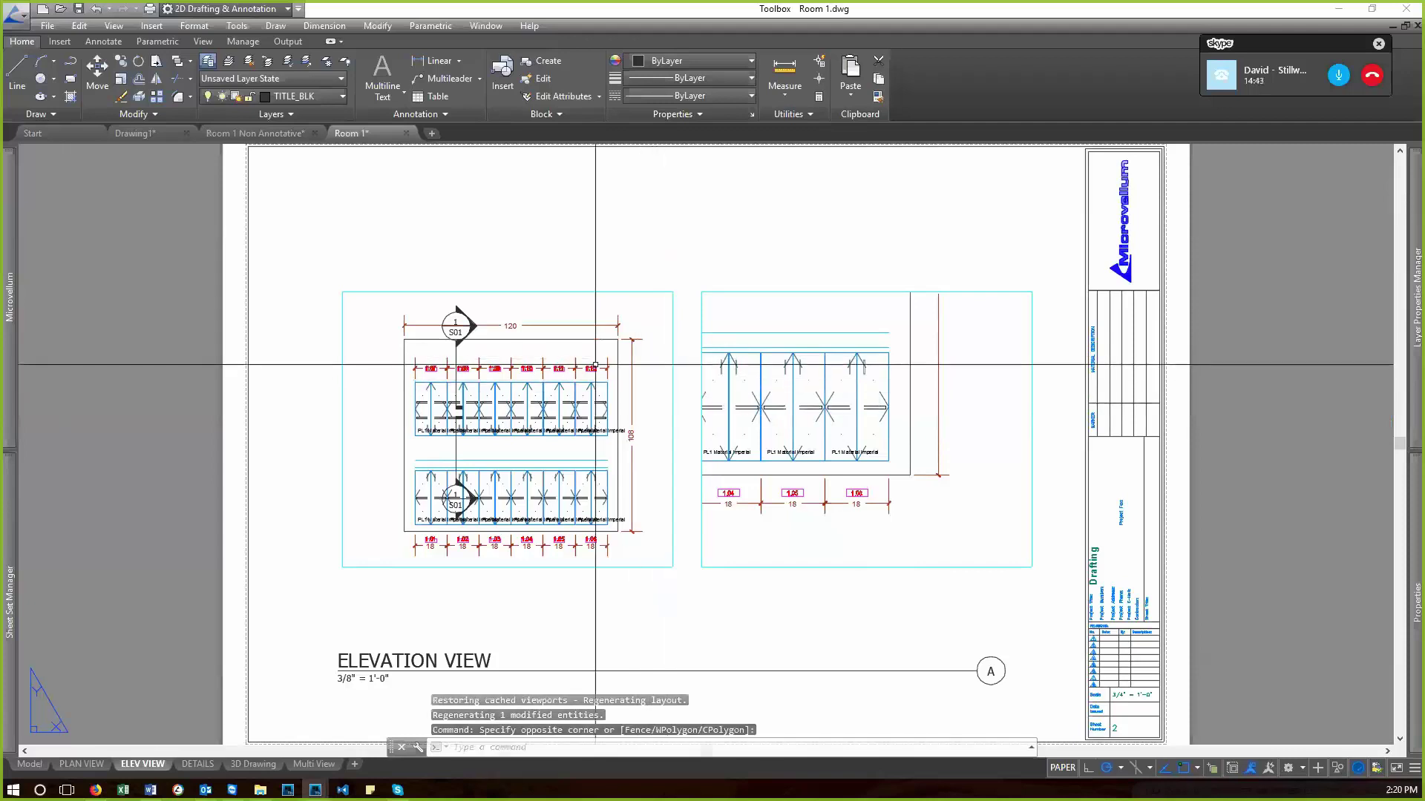
{"action": "scroll", "coordinate": [610, 373], "scroll_direction": "up", "scroll_amount": 8}
{"action": "scroll", "coordinate": [610, 372], "scroll_direction": "down", "scroll_amount": 5}
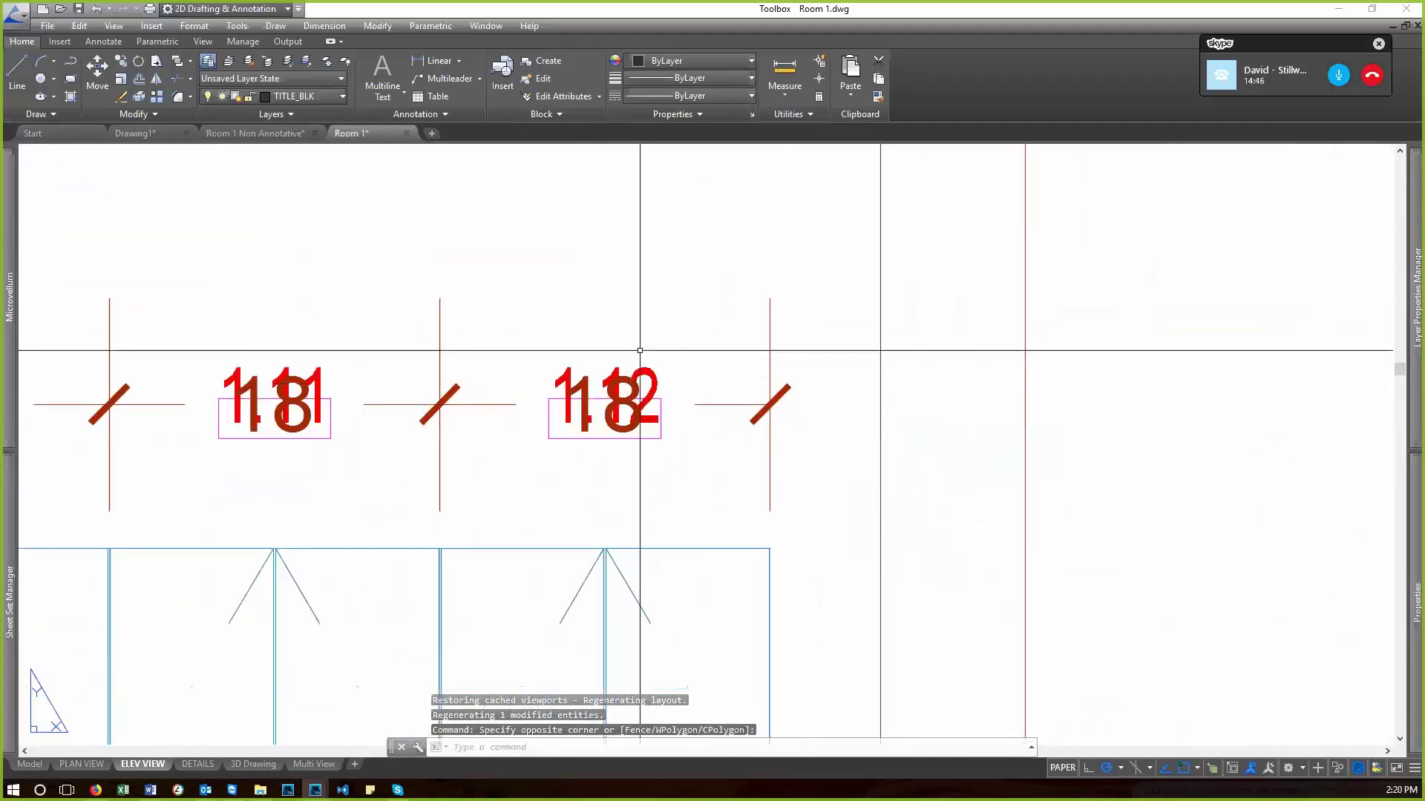
{"action": "scroll", "coordinate": [601, 327], "scroll_direction": "down", "scroll_amount": 5}
{"action": "scroll", "coordinate": [594, 416], "scroll_direction": "up", "scroll_amount": 6}
{"action": "scroll", "coordinate": [582, 509], "scroll_direction": "down", "scroll_amount": 3}
{"action": "scroll", "coordinate": [727, 475], "scroll_direction": "down", "scroll_amount": 3}
{"action": "type", "text": "z"}
{"action": "key", "text": "Return"}
{"action": "type", "text": "e"}
{"action": "key", "text": "Return"}
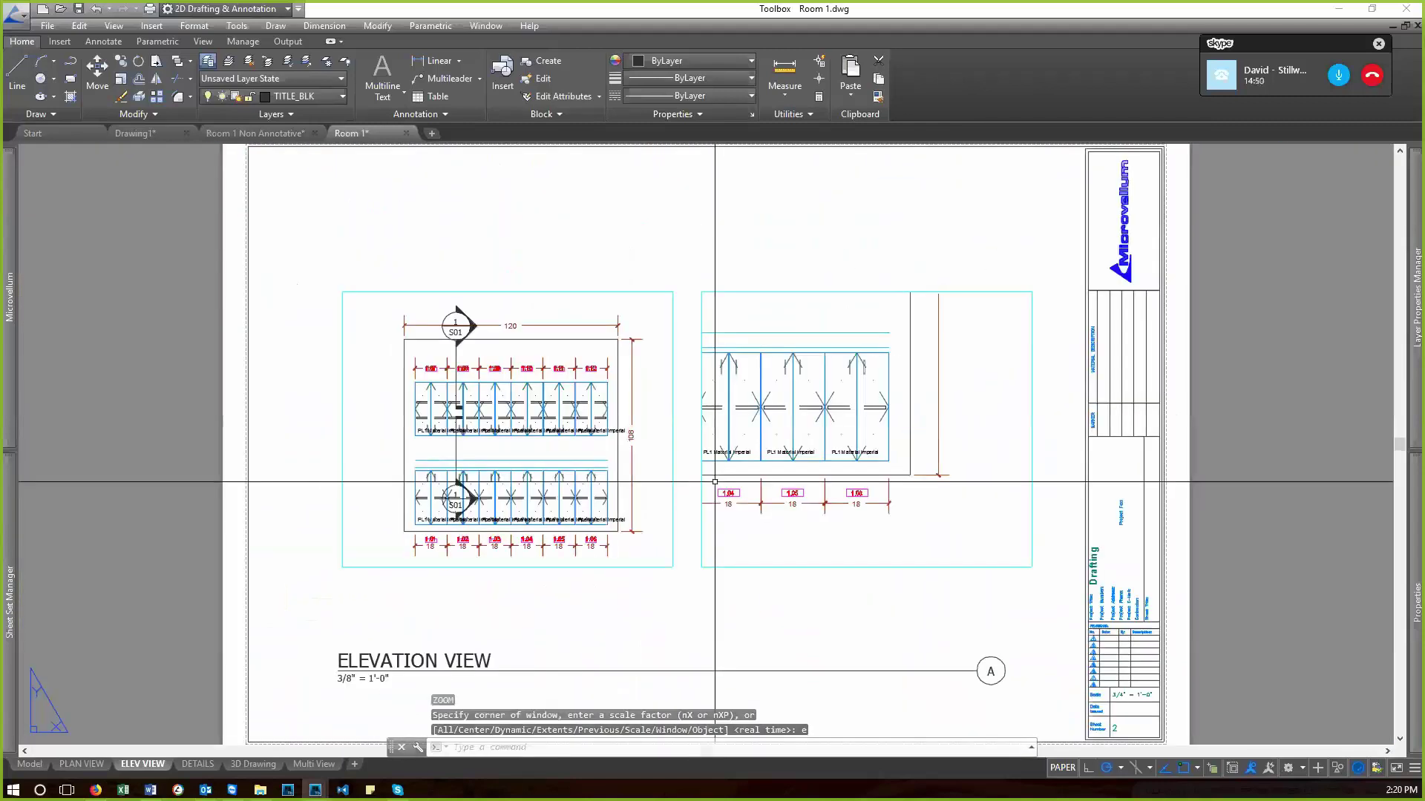
{"action": "scroll", "coordinate": [801, 495], "scroll_direction": "up", "scroll_amount": 8}
{"action": "key", "text": "Return"}
{"action": "type", "text": "e"}
{"action": "key", "text": "Return"}
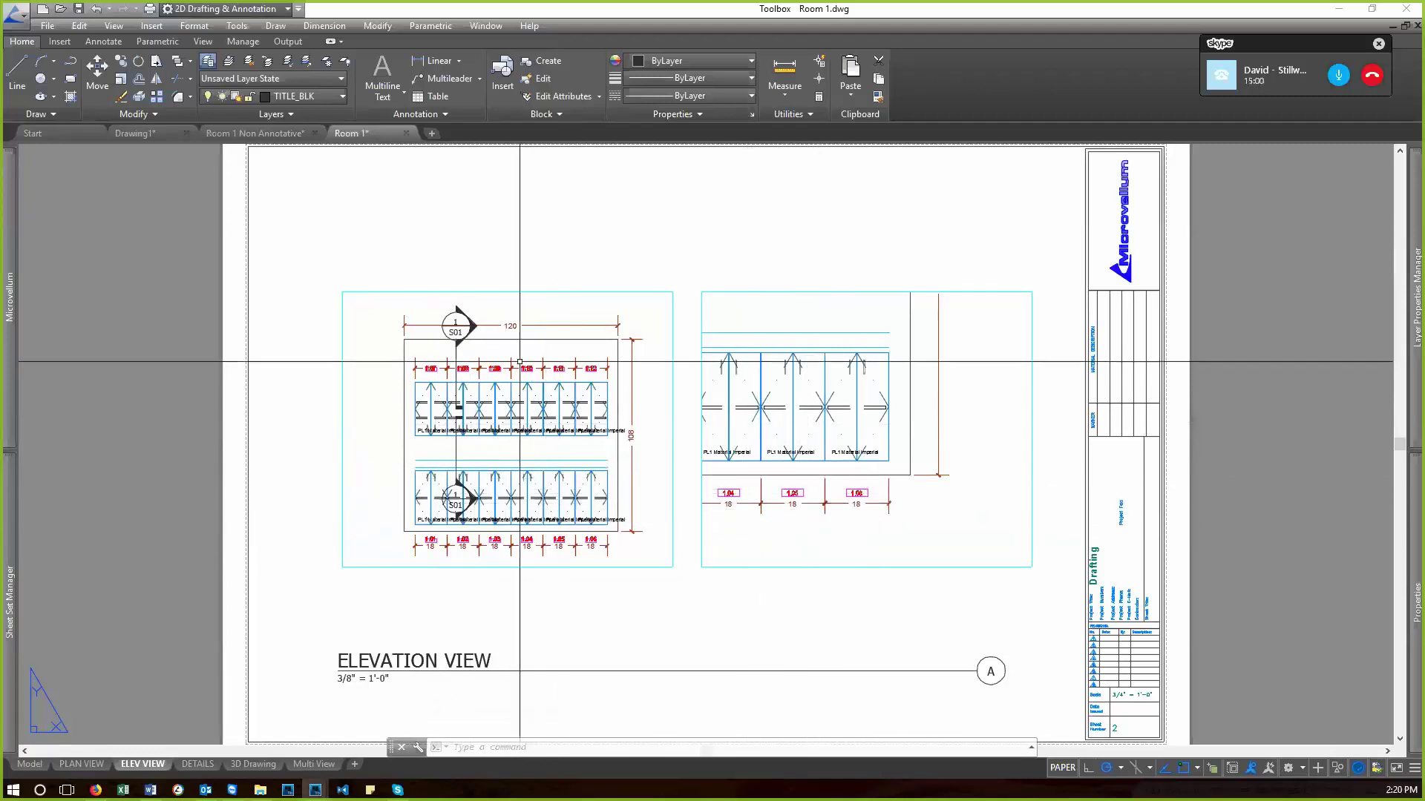
- Return to model space and recheck the elevation's upper tags and width dimensions against the layout's display
{"action": "left_click", "coordinate": [30, 765]}
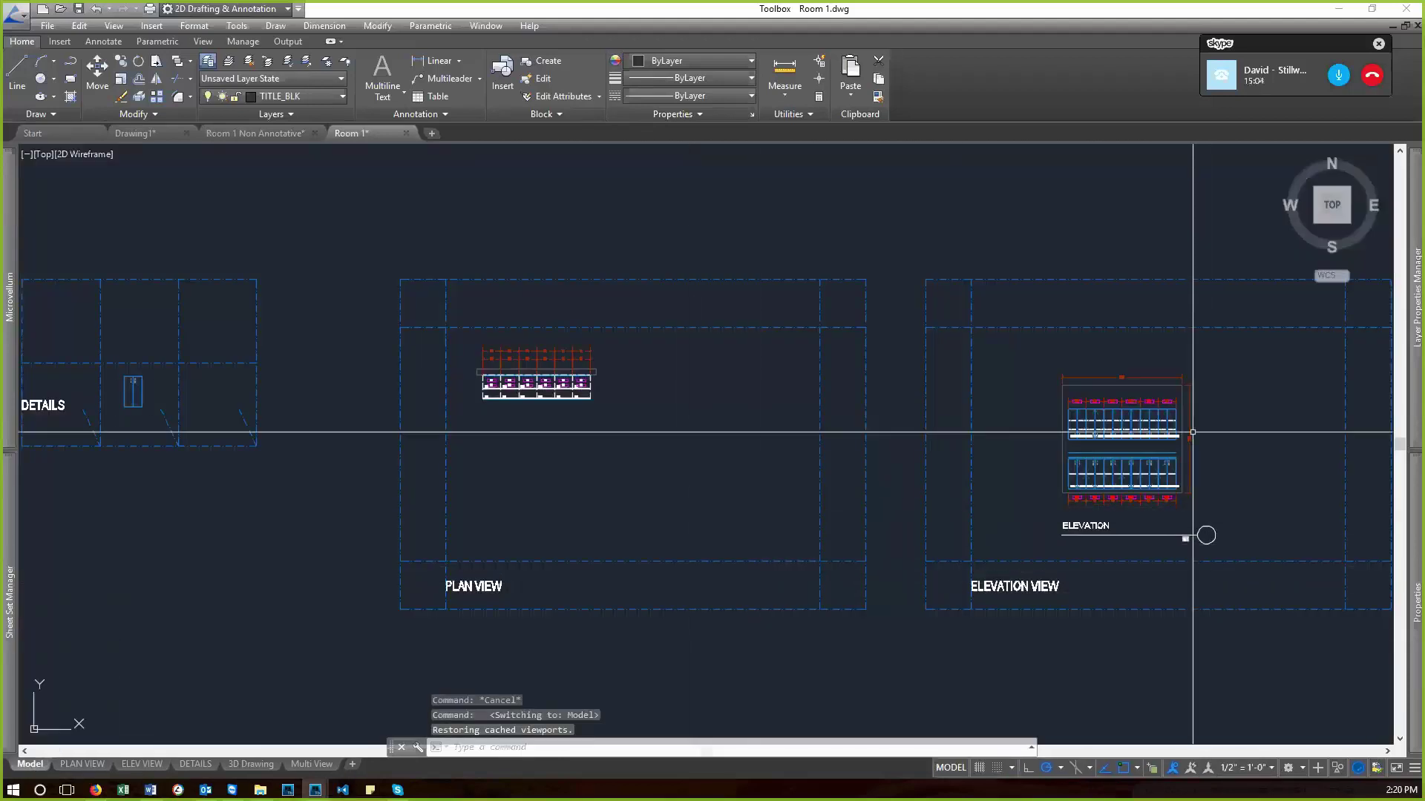
{"action": "scroll", "coordinate": [1188, 431], "scroll_direction": "up", "scroll_amount": 7}
{"action": "scroll", "coordinate": [1188, 431], "scroll_direction": "down", "scroll_amount": 3}
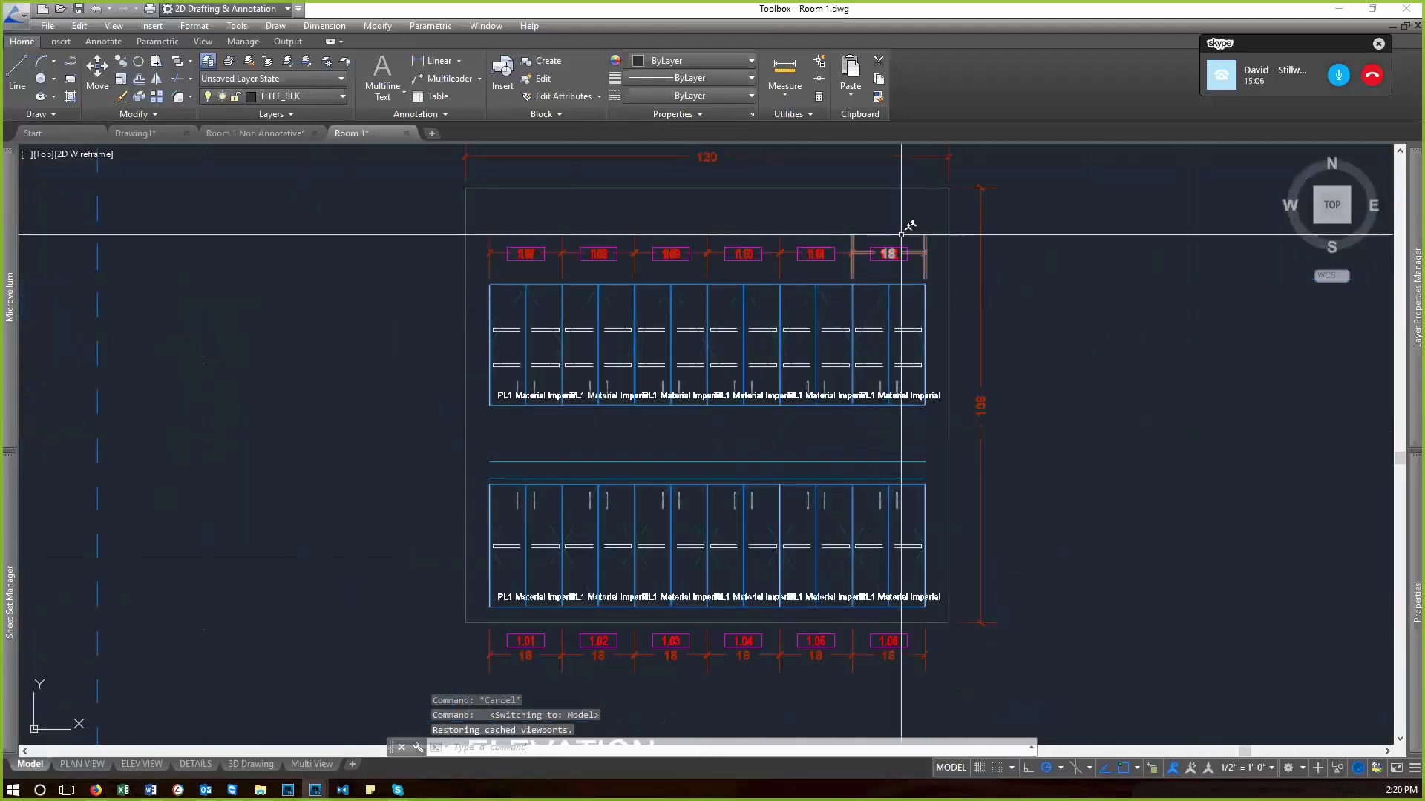
{"action": "scroll", "coordinate": [903, 275], "scroll_direction": "up", "scroll_amount": 5}
{"action": "key", "text": "Escape"}
{"action": "key", "text": "Escape"}
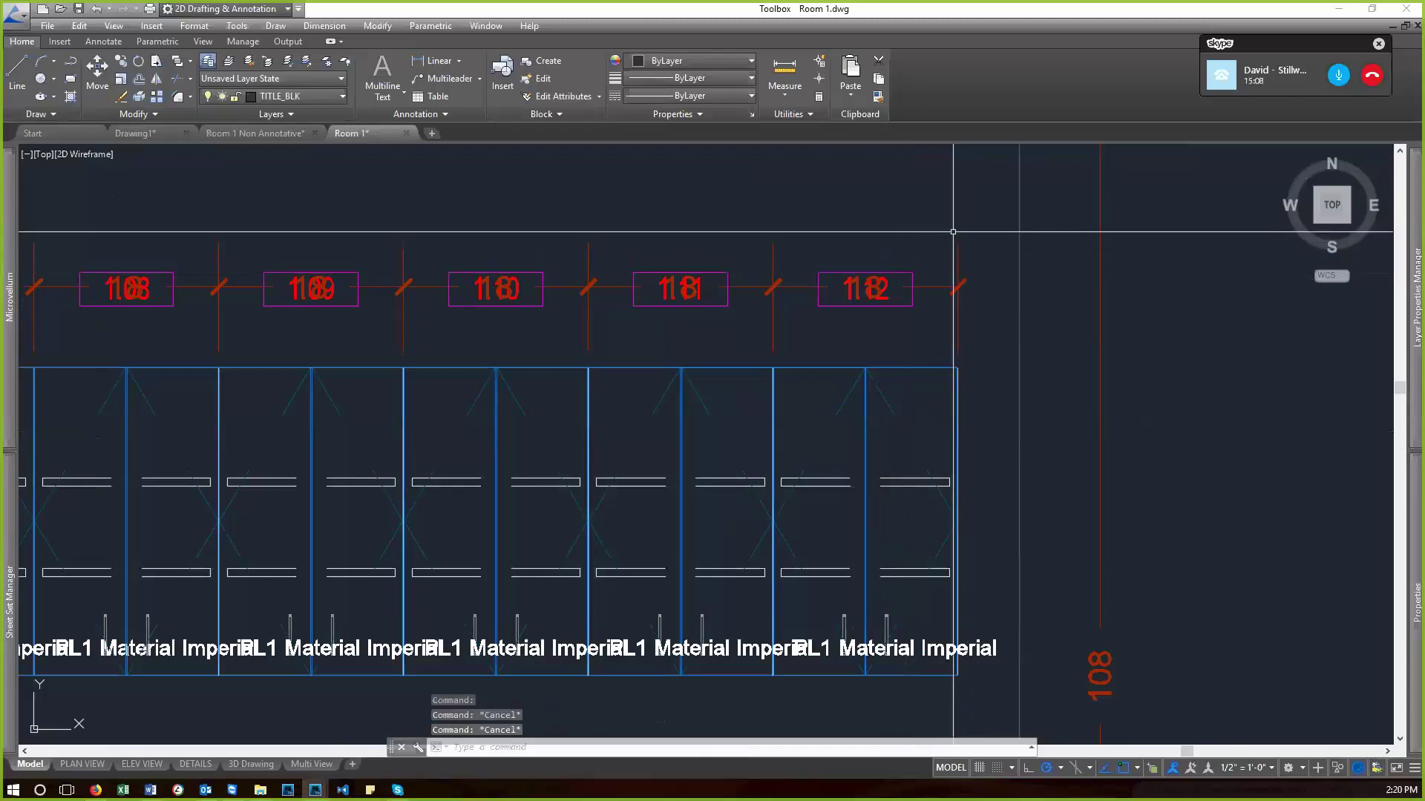
{"action": "type", "text": "z"}
{"action": "key", "text": "Return"}
{"action": "type", "text": "e"}
{"action": "key", "text": "Return"}
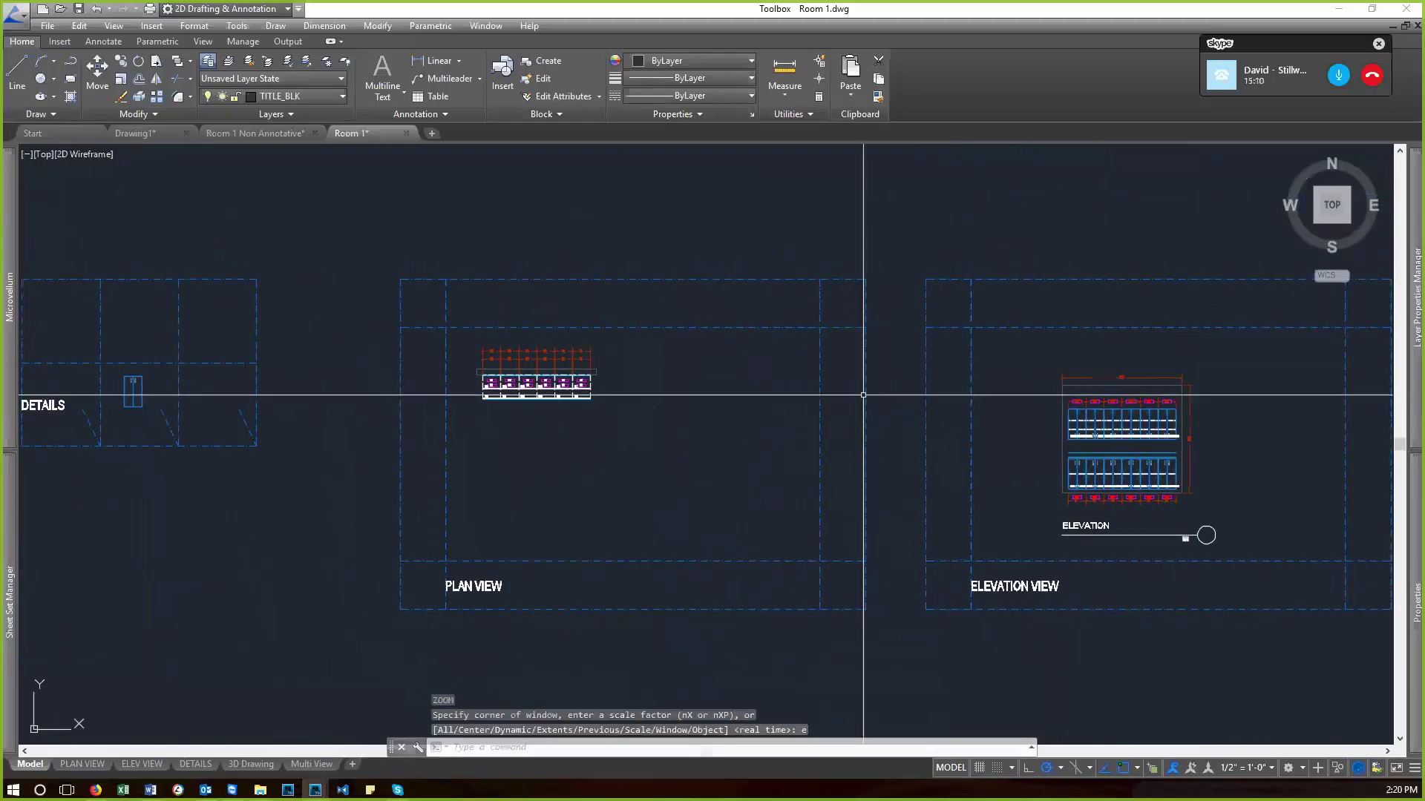
- Synchronize the attributes of block *U14 in the Block Attribute Manager from model space
{"action": "type", "text": "battman"}
{"action": "key", "text": "Return"}
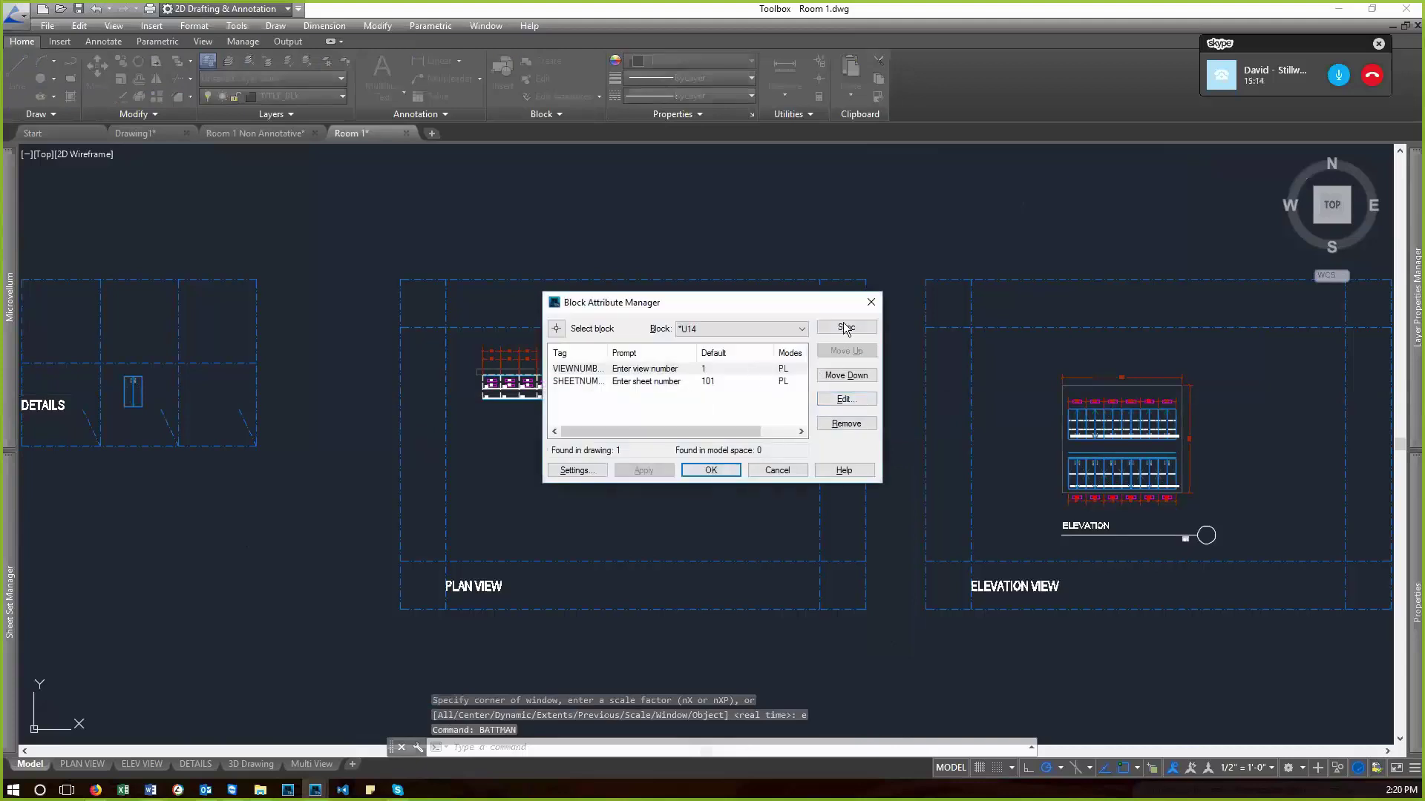
{"action": "left_click", "coordinate": [666, 371]}
{"action": "left_click", "coordinate": [646, 381]}
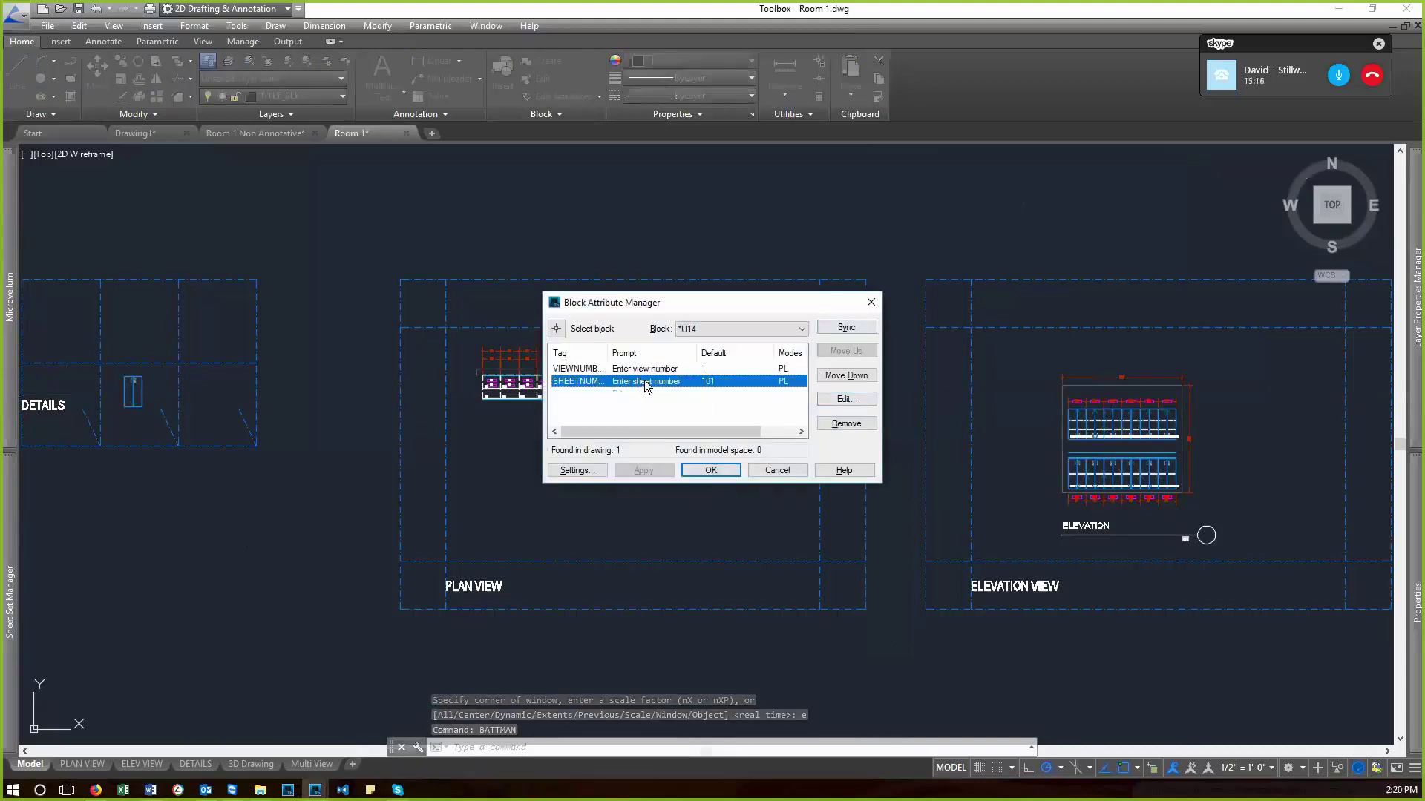
{"action": "left_click", "coordinate": [833, 334]}
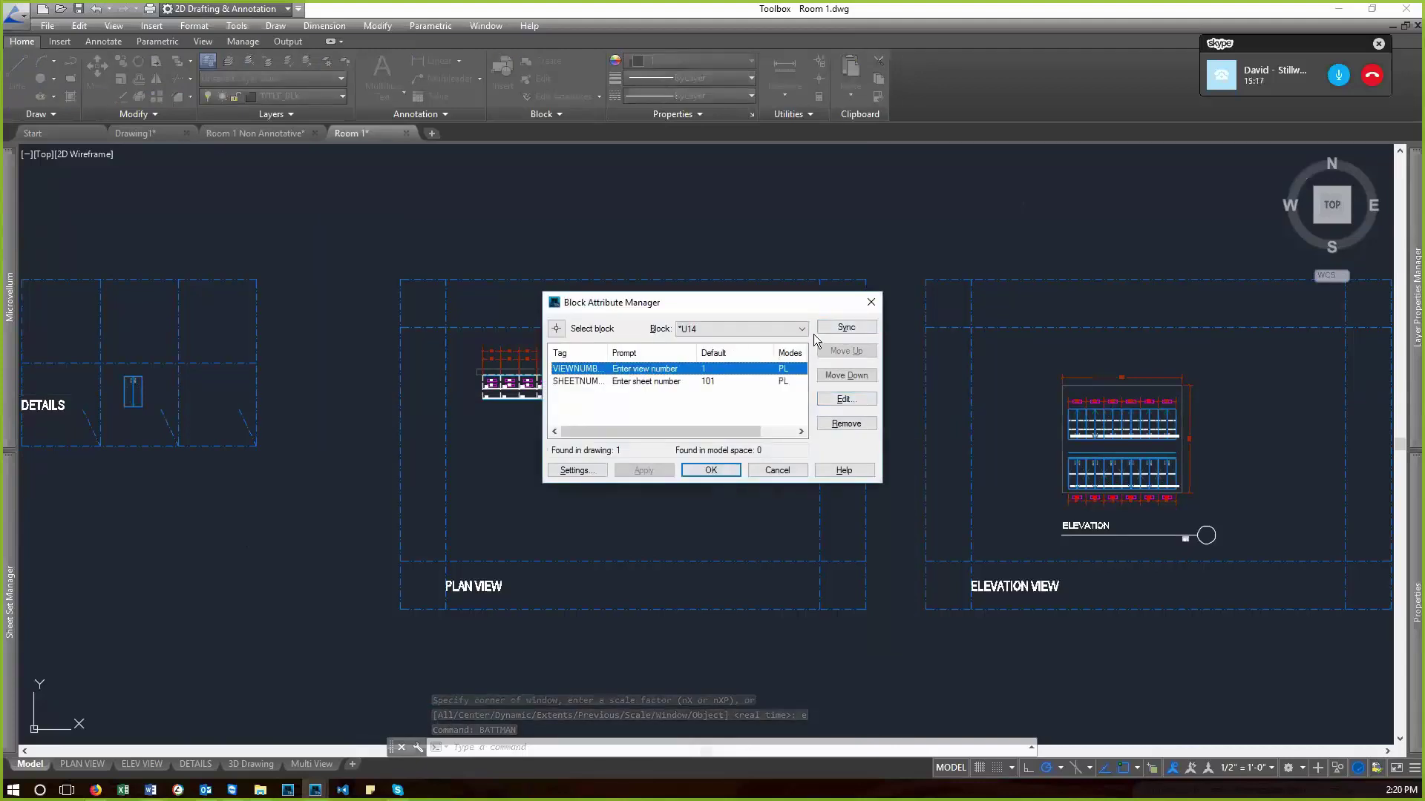
{"action": "left_click", "coordinate": [709, 472]}
- Activate the full-elevation viewport in the ELEV VIEW layout and synchronize block *U14 with BATTMAN
{"action": "left_click", "coordinate": [128, 772]}
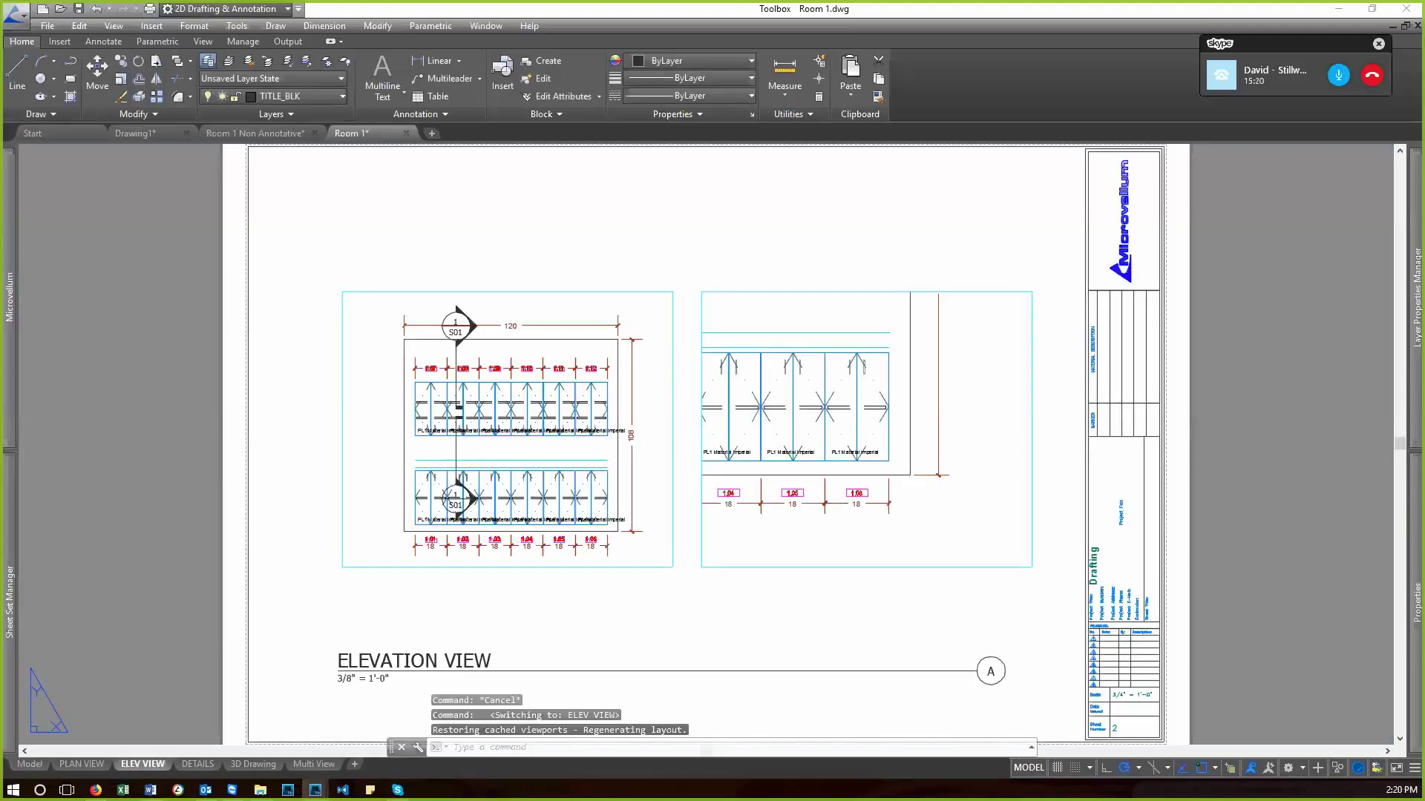
{"action": "scroll", "coordinate": [579, 519], "scroll_direction": "up", "scroll_amount": 2}
{"action": "double_click", "coordinate": [579, 519]}
{"action": "type", "text": "BATTMAN"}
{"action": "key", "text": "Return"}
{"action": "left_click", "coordinate": [670, 371]}
{"action": "left_click", "coordinate": [851, 333]}
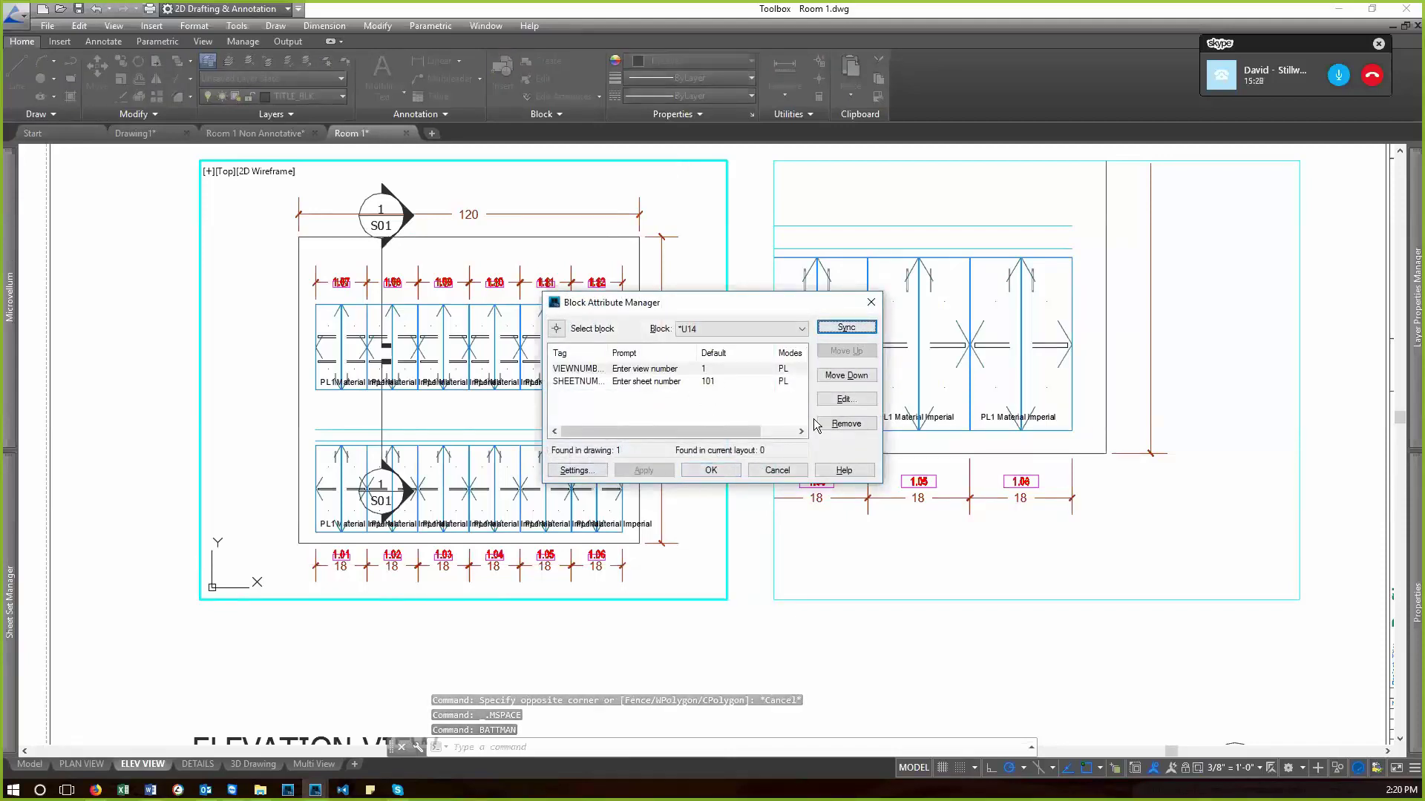
{"action": "left_click", "coordinate": [711, 472]}
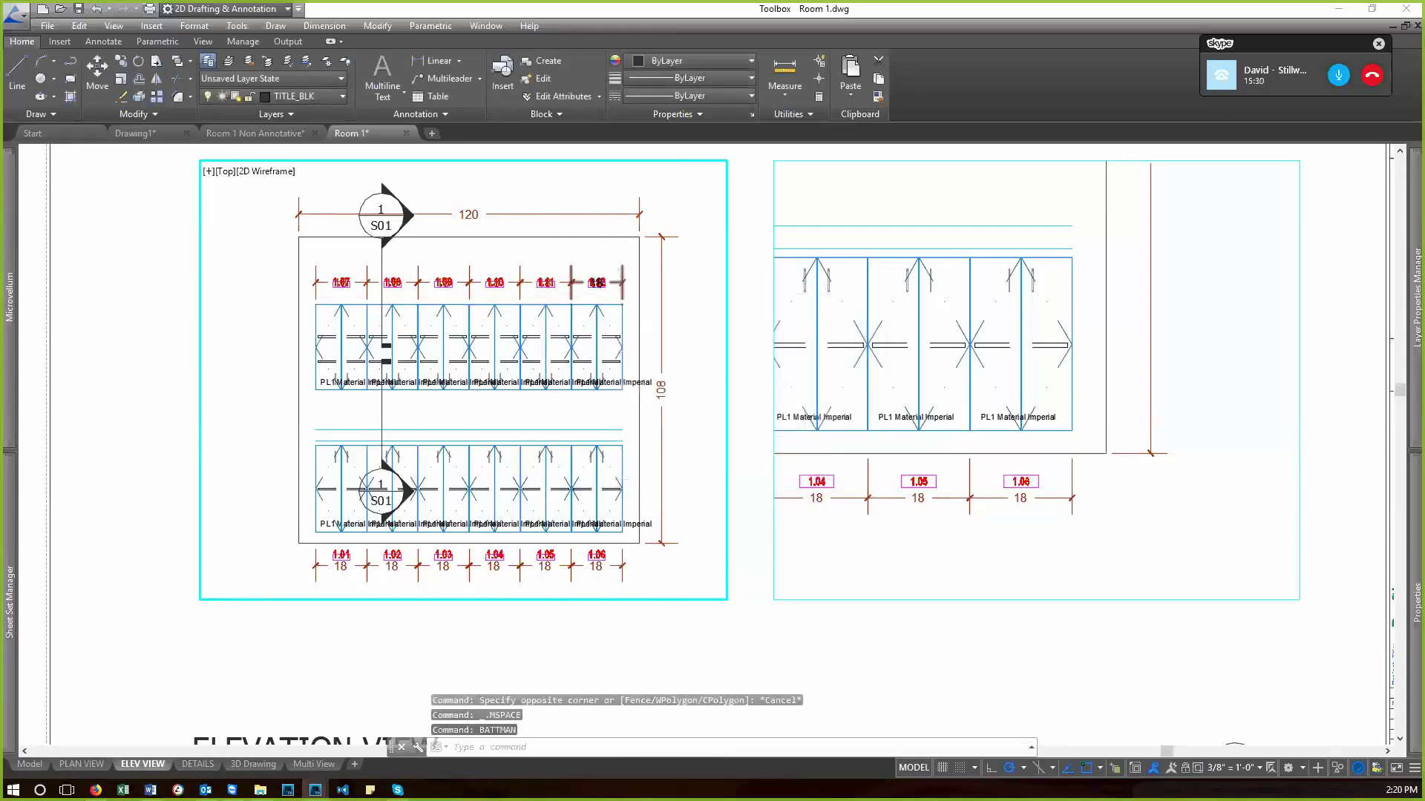
- Check the upper cabinet tags up close inside the full-elevation viewport, returning to paper space with the whole sheet shown
{"action": "scroll", "coordinate": [578, 317], "scroll_direction": "up", "scroll_amount": 5}
{"action": "scroll", "coordinate": [577, 317], "scroll_direction": "down", "scroll_amount": 5}
{"action": "key", "text": "Escape"}
{"action": "key", "text": "Escape"}
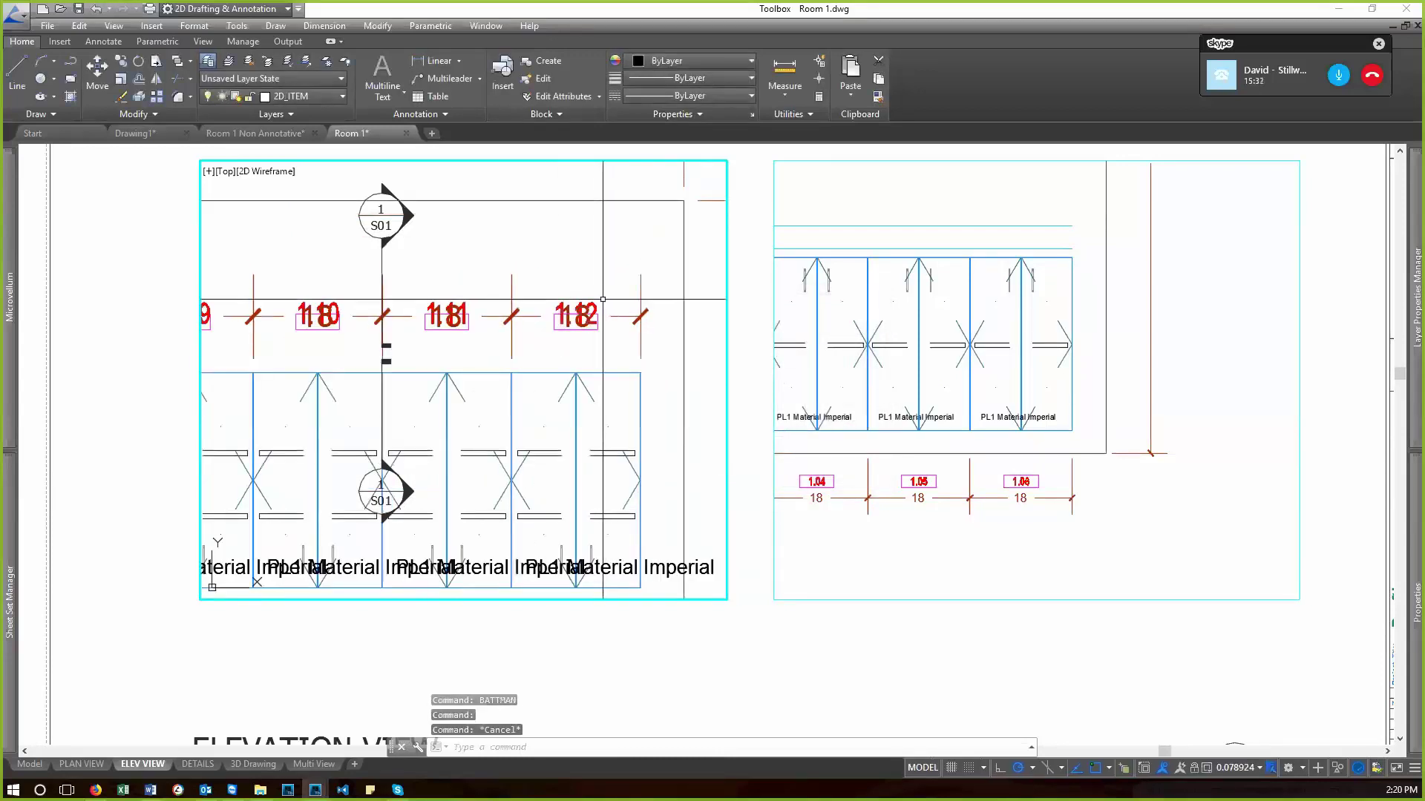
{"action": "double_click", "coordinate": [786, 642]}
{"action": "type", "text": "z"}
{"action": "key", "text": "Return"}
{"action": "type", "text": "e"}
{"action": "key", "text": "Return"}
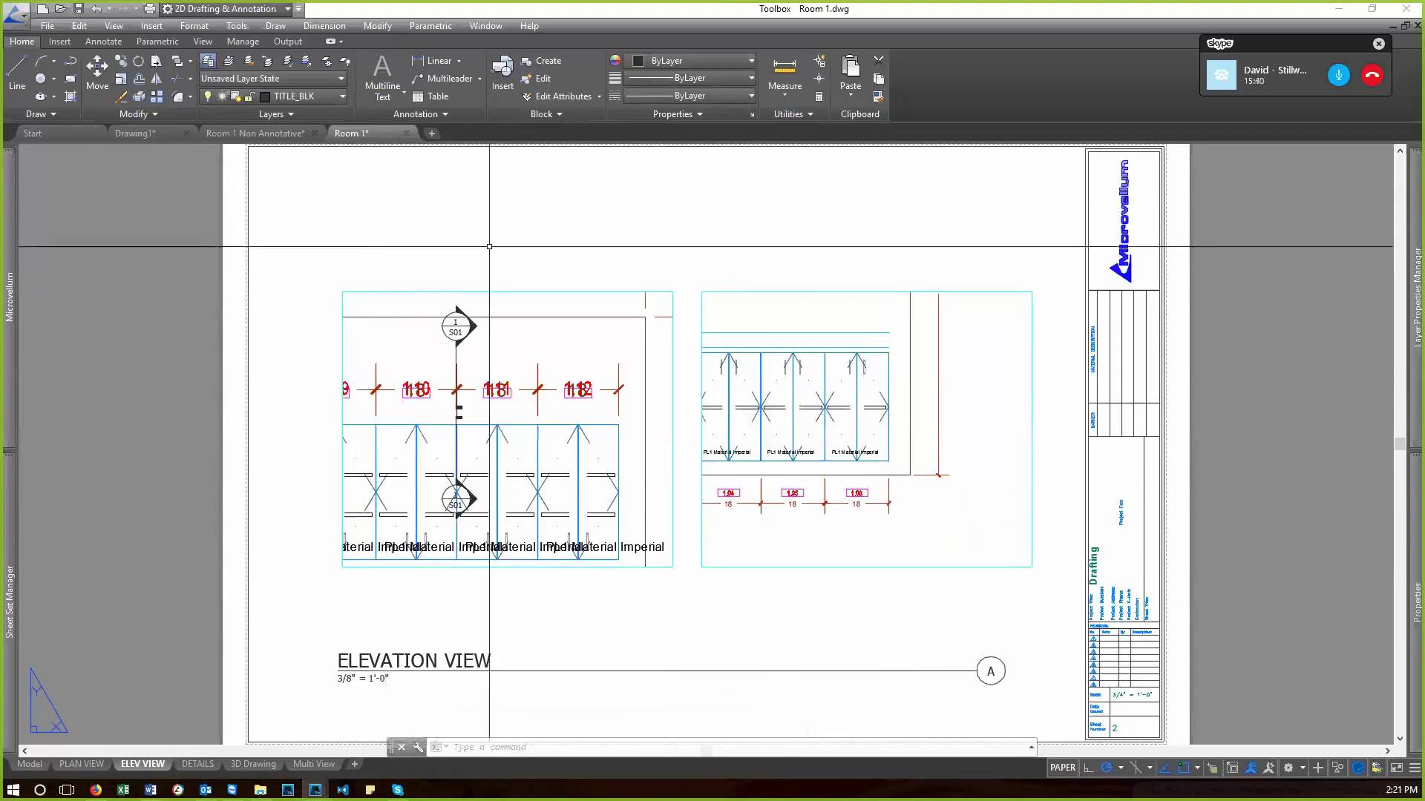
{"action": "type", "text": "z"}
{"action": "key", "text": "Return"}
{"action": "type", "text": "e"}
{"action": "key", "text": "Return"}
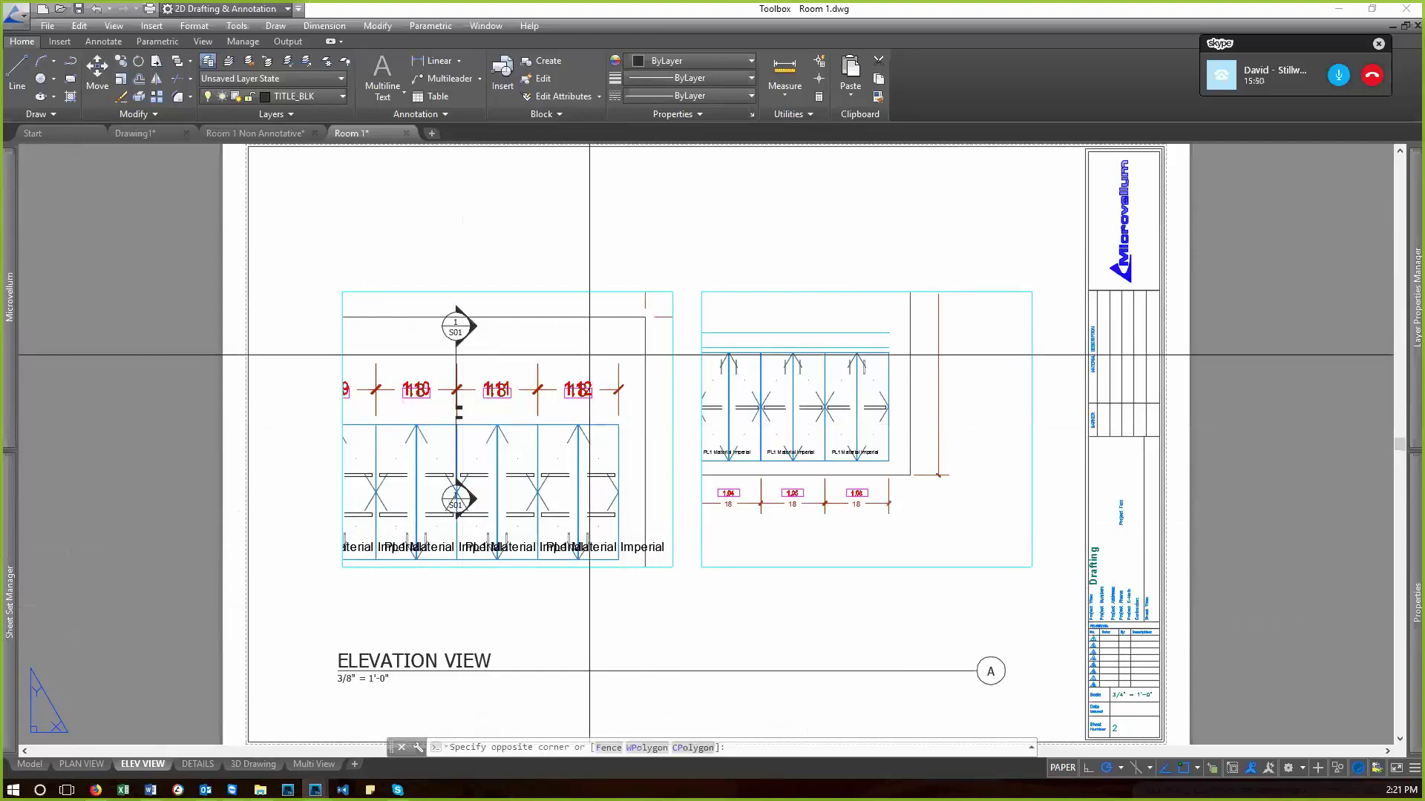
- Reposition the full elevation inside its ELEV VIEW viewport so the lower dimensions fit, returning to paper space with the whole sheet shown
{"action": "double_click", "coordinate": [582, 420]}
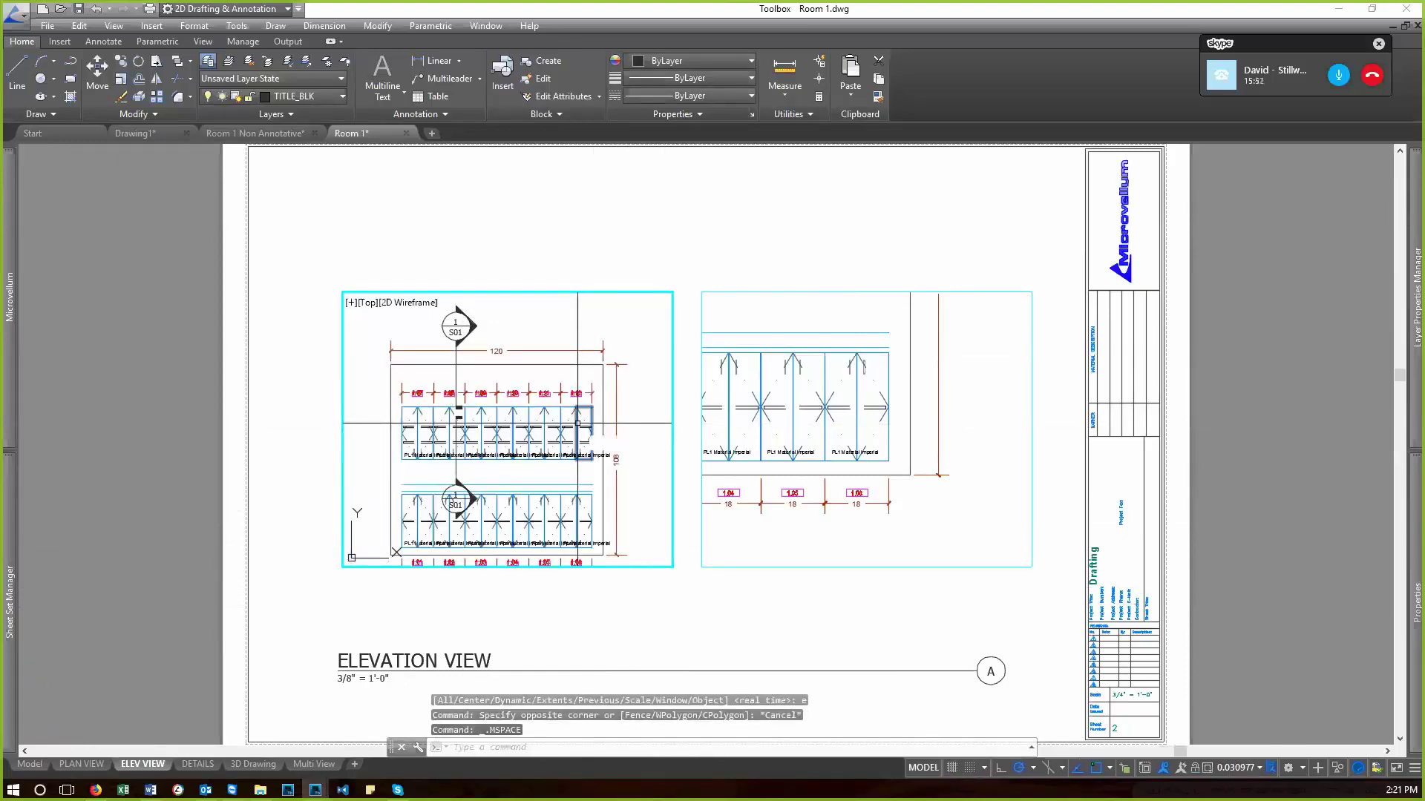
{"action": "key", "text": "Escape"}
{"action": "key", "text": "Escape"}
{"action": "double_click", "coordinate": [717, 601]}
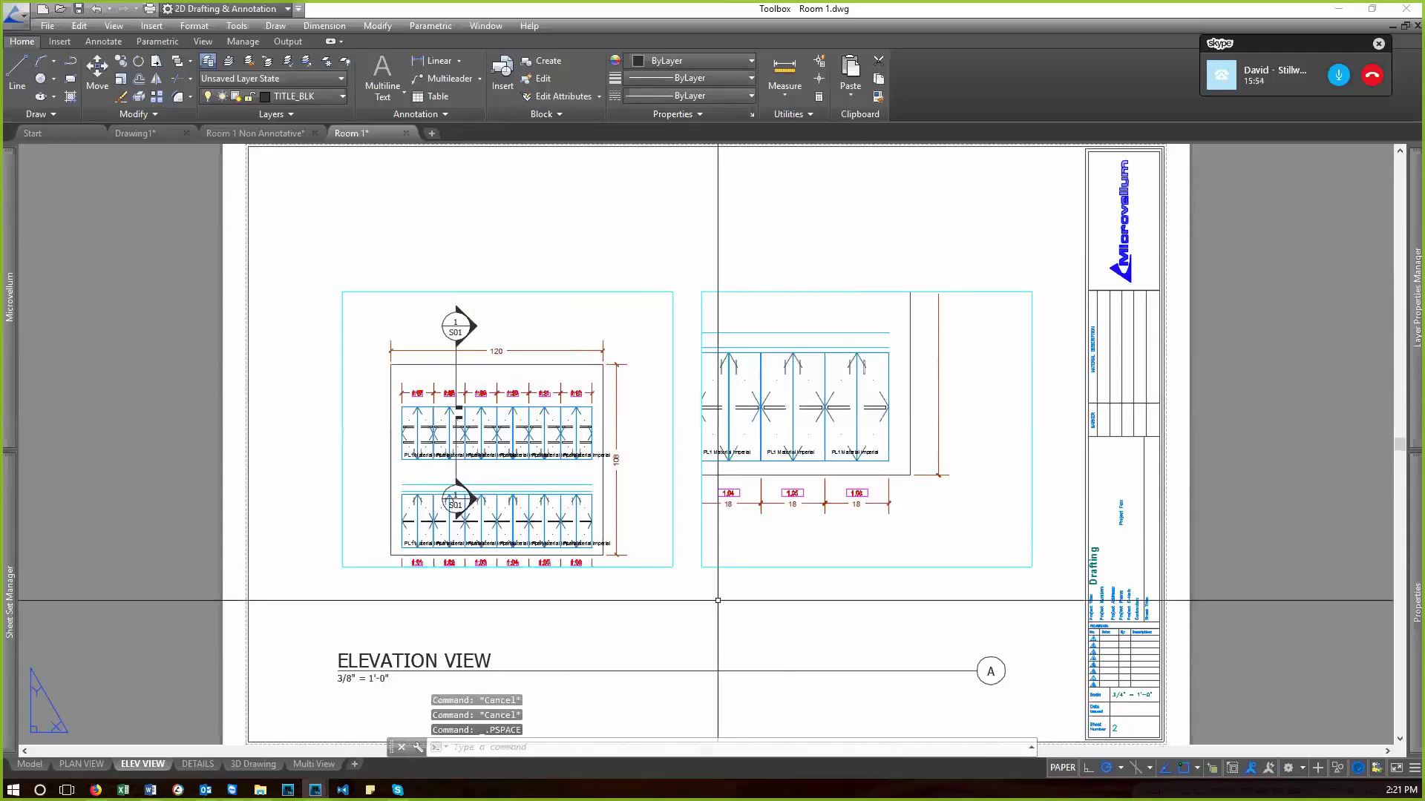
{"action": "double_click", "coordinate": [639, 494]}
{"action": "middle_click_drag", "start_coordinate": [639, 494], "coordinate": [639, 483]}
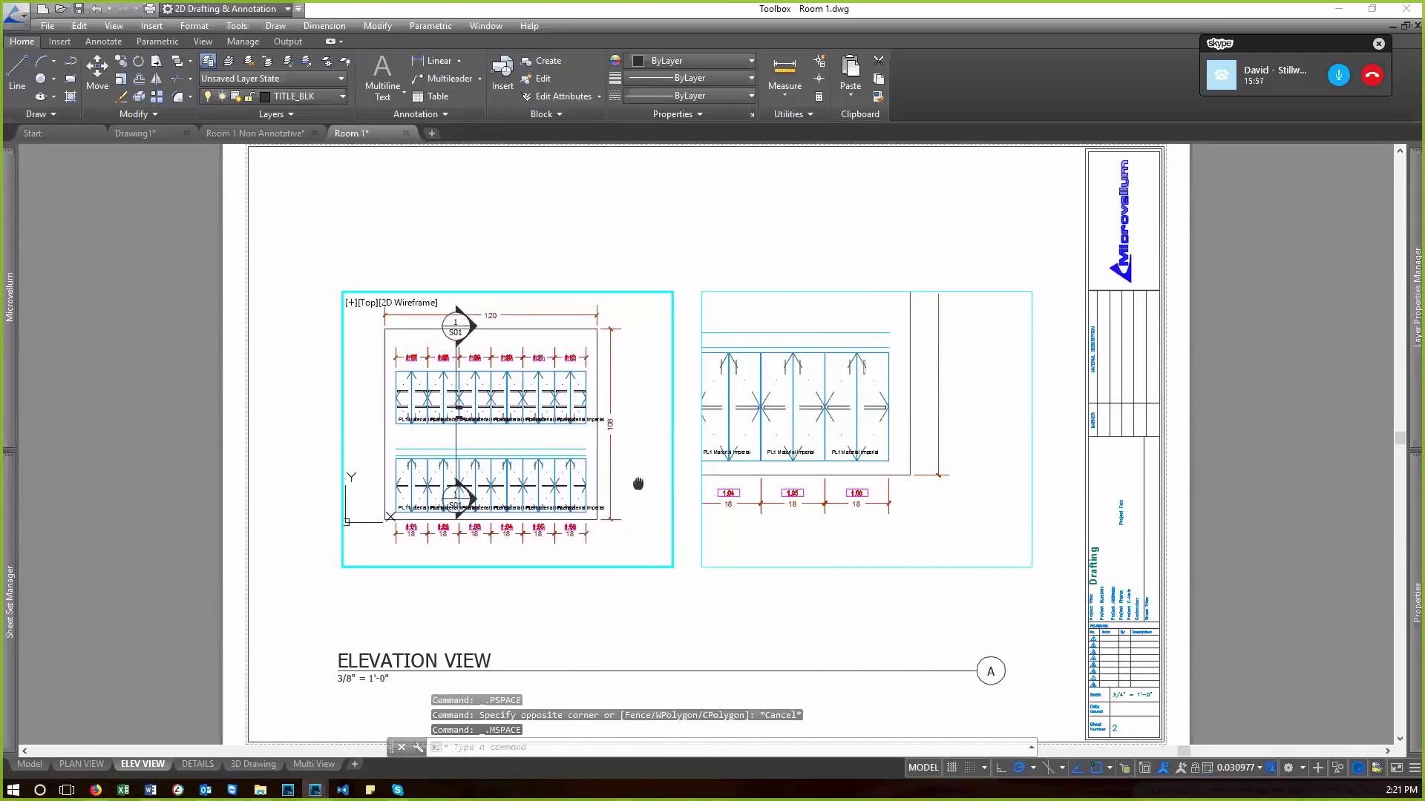
{"action": "double_click", "coordinate": [697, 586]}
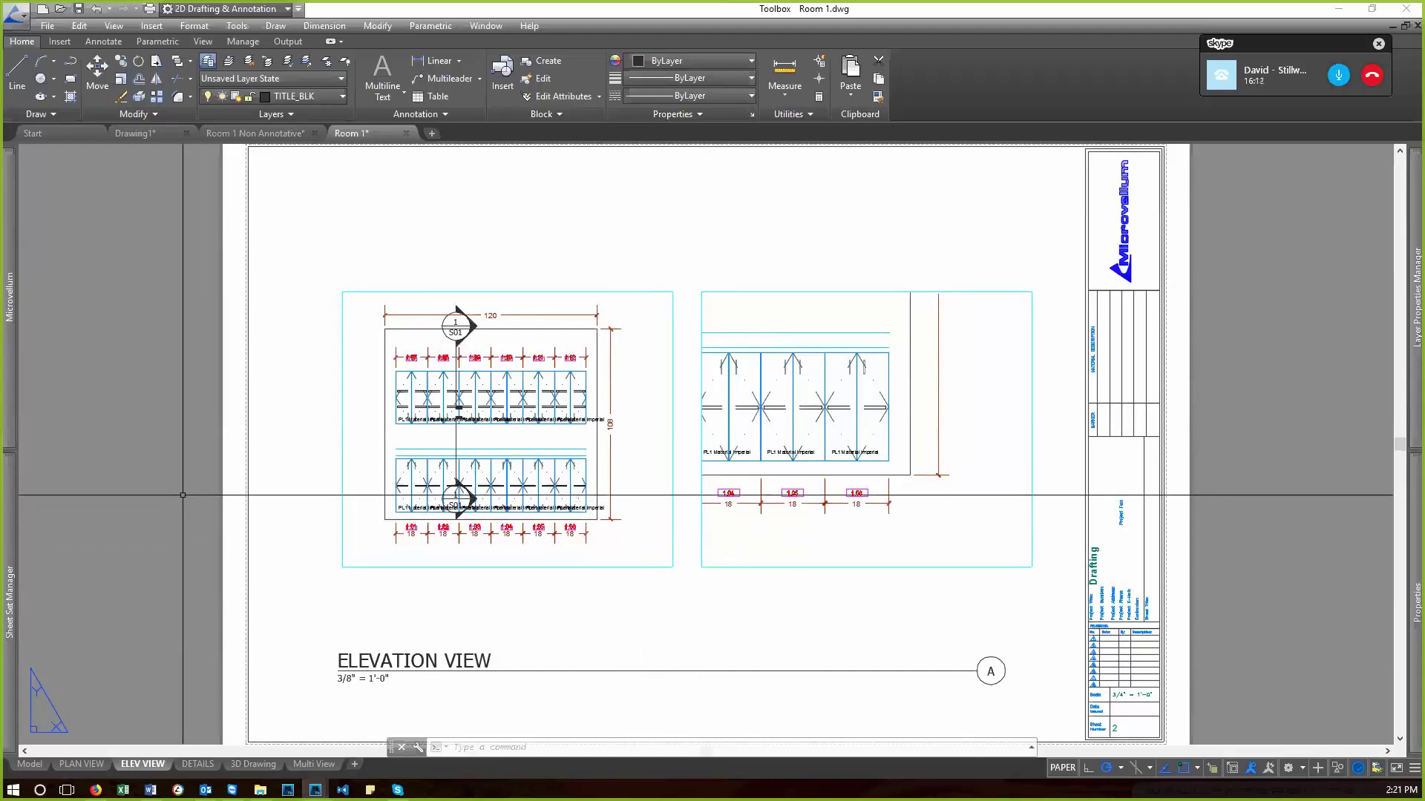
{"action": "type", "text": "z"}
{"action": "key", "text": "Return"}
{"action": "type", "text": "e"}
{"action": "key", "text": "Return"}
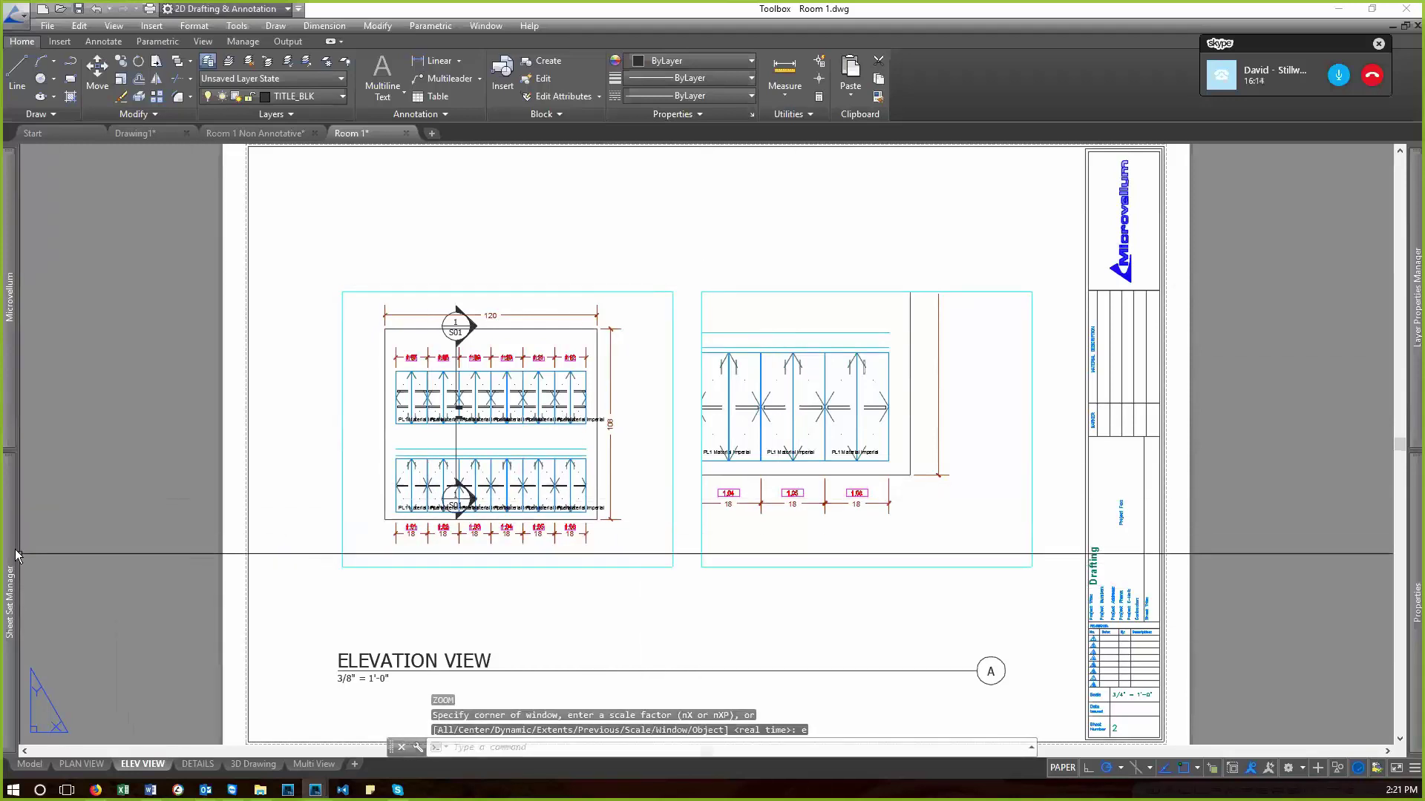
- Open the Sheet Set Manager and show the sheet list of the SSM Demo sheet set
{"action": "mouse_move", "coordinate": [14, 550]}
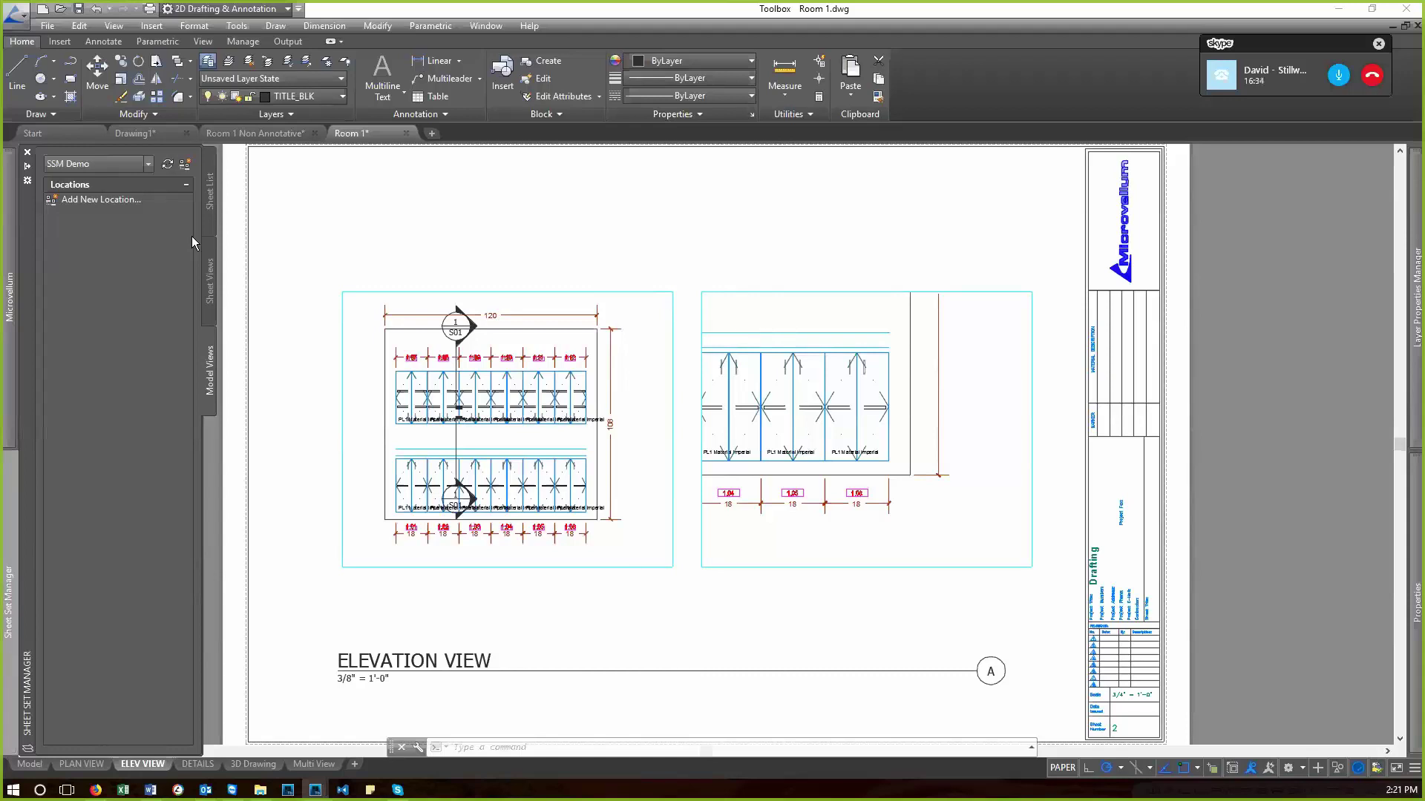
{"action": "left_click", "coordinate": [149, 168]}
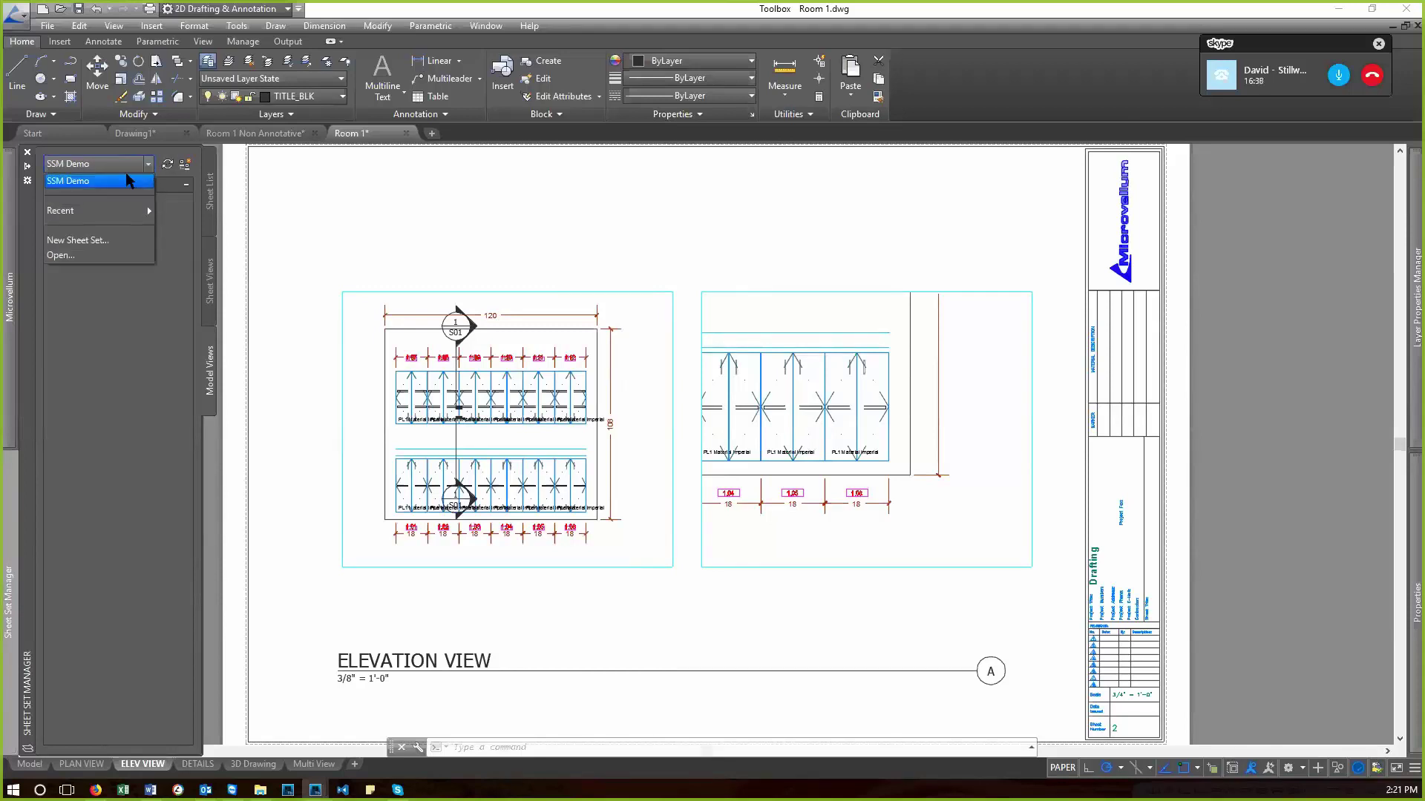
{"action": "left_click", "coordinate": [170, 259]}
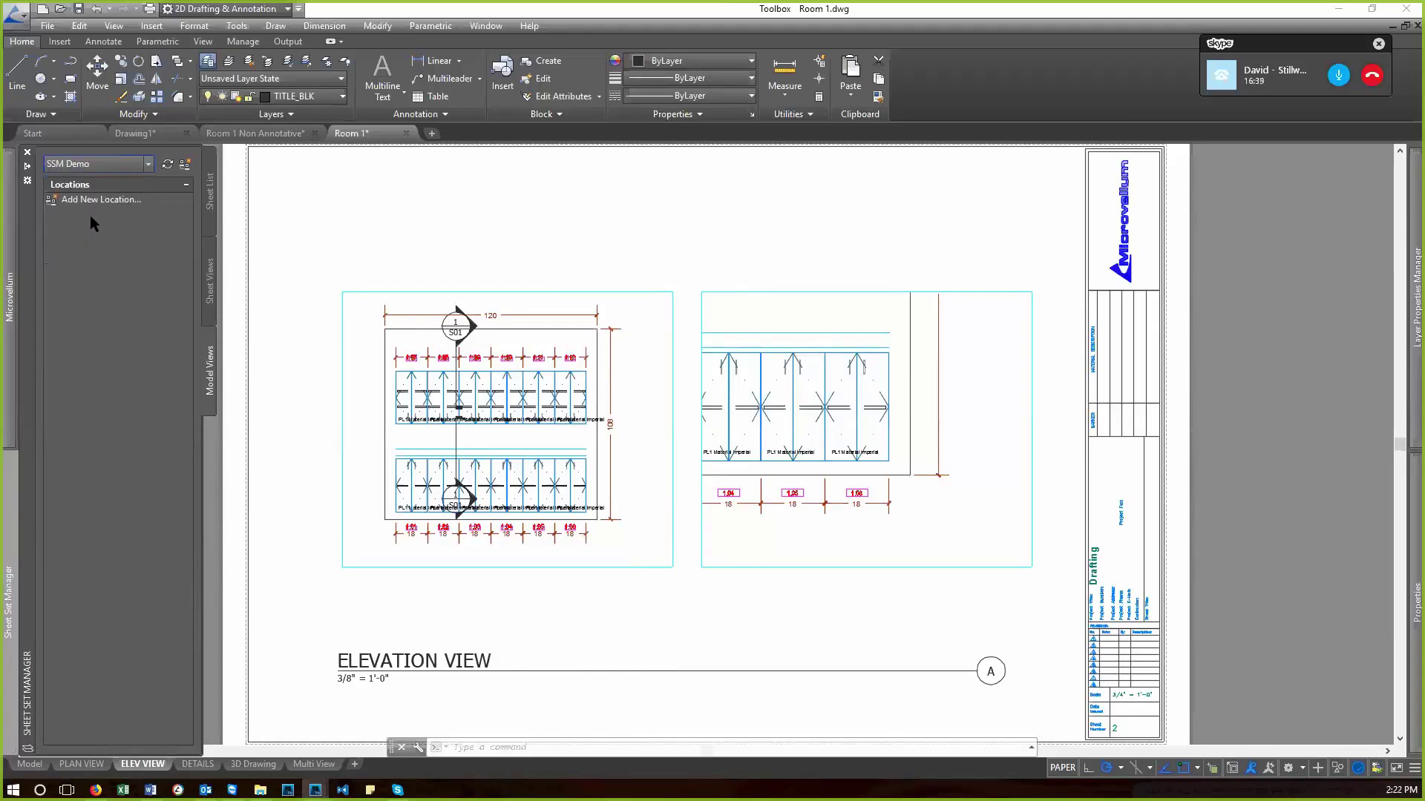
{"action": "left_click", "coordinate": [208, 199]}
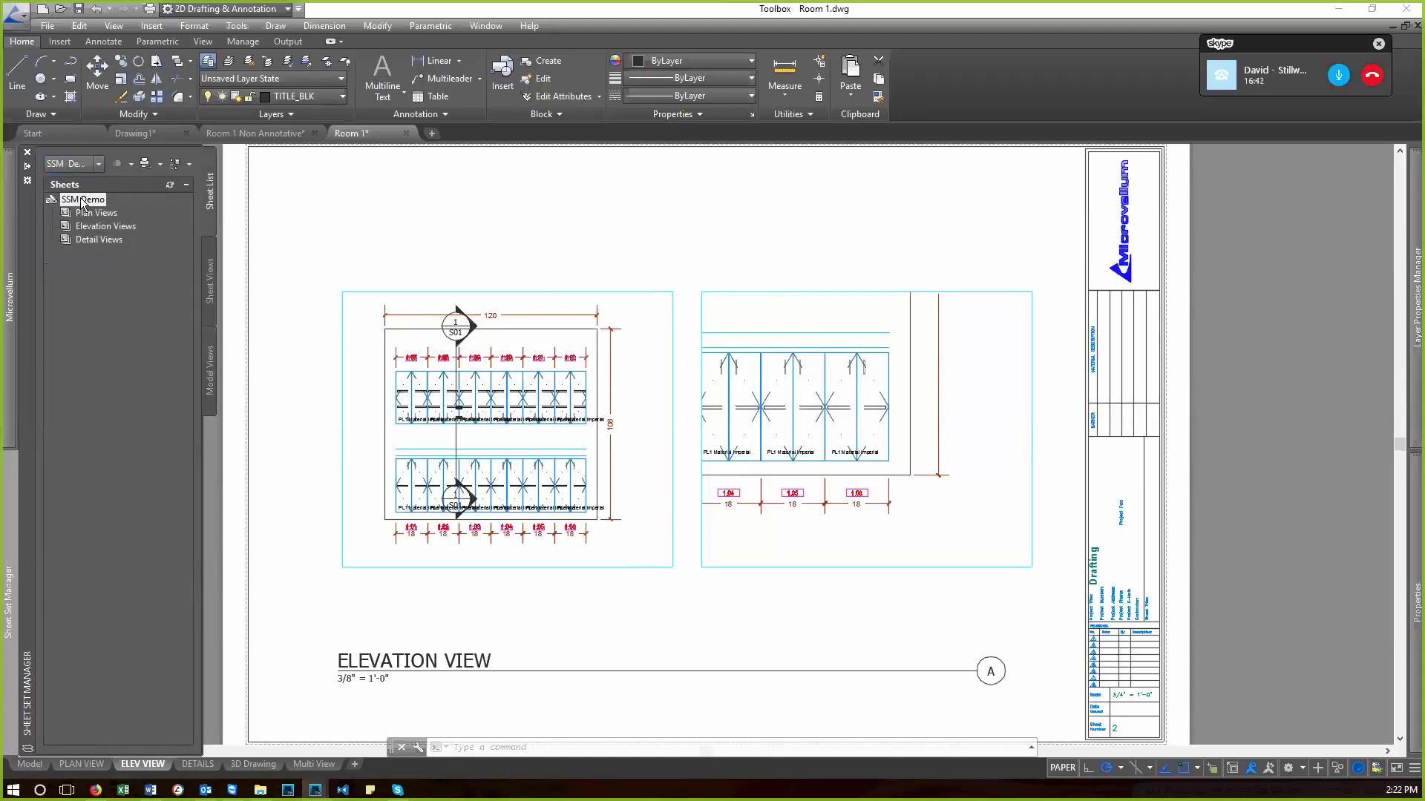
- Examine the SSM Demo sheet set properties, including project control and custom properties, and close them without changes
{"action": "right_click", "coordinate": [84, 201]}
{"action": "left_click", "coordinate": [138, 398]}
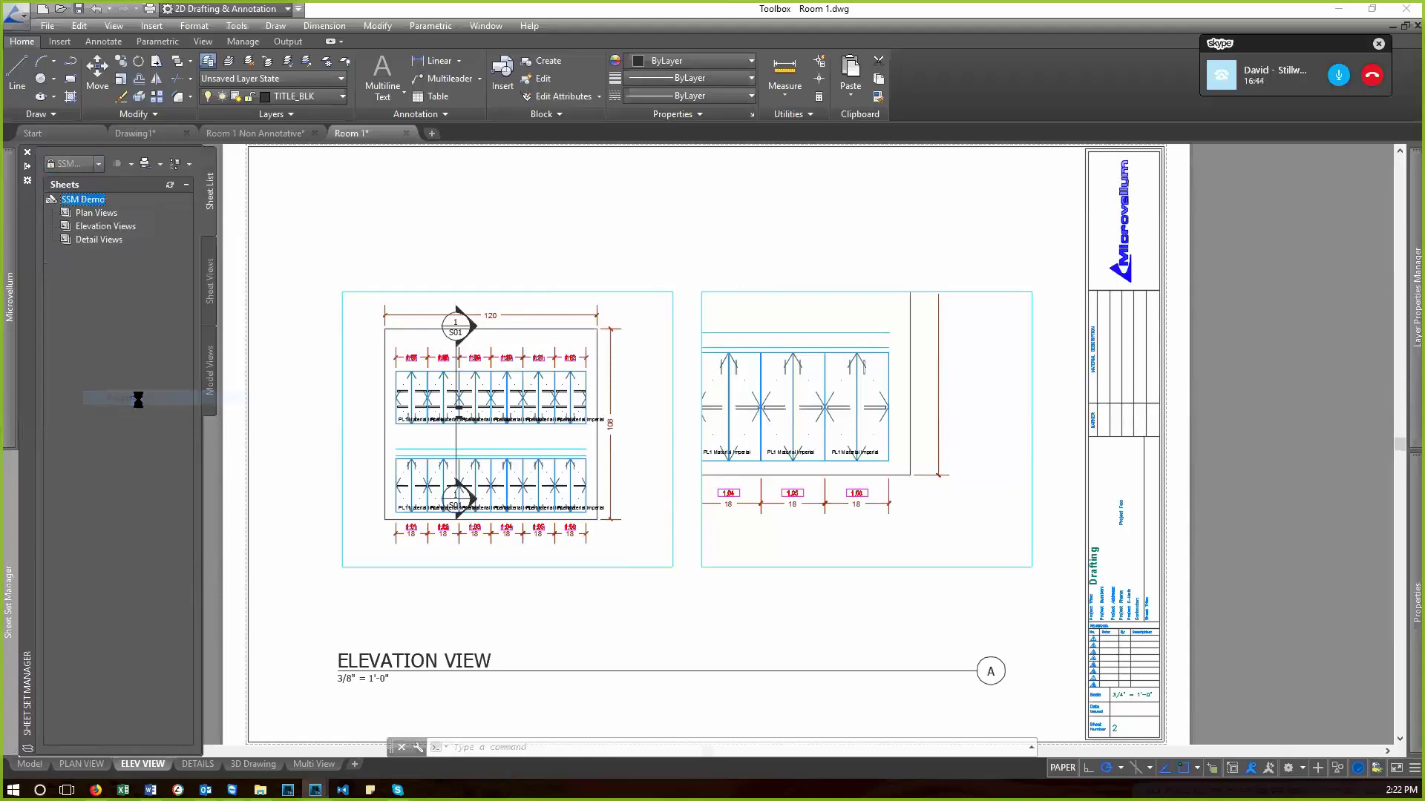
{"action": "scroll", "coordinate": [610, 416], "scroll_direction": "down", "scroll_amount": 10}
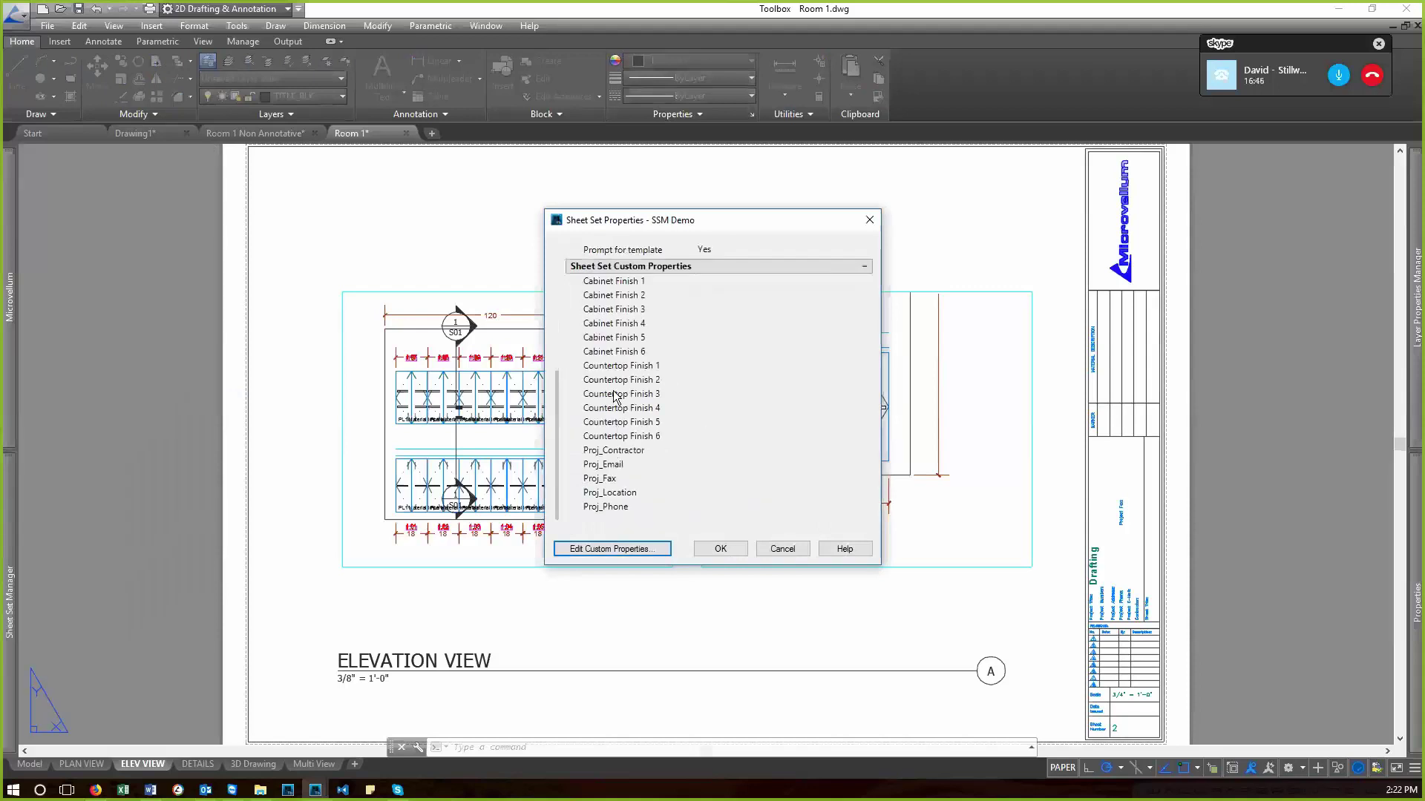
{"action": "scroll", "coordinate": [628, 394], "scroll_direction": "up", "scroll_amount": 2}
{"action": "scroll", "coordinate": [626, 406], "scroll_direction": "down", "scroll_amount": 2}
{"action": "scroll", "coordinate": [653, 445], "scroll_direction": "up", "scroll_amount": 4}
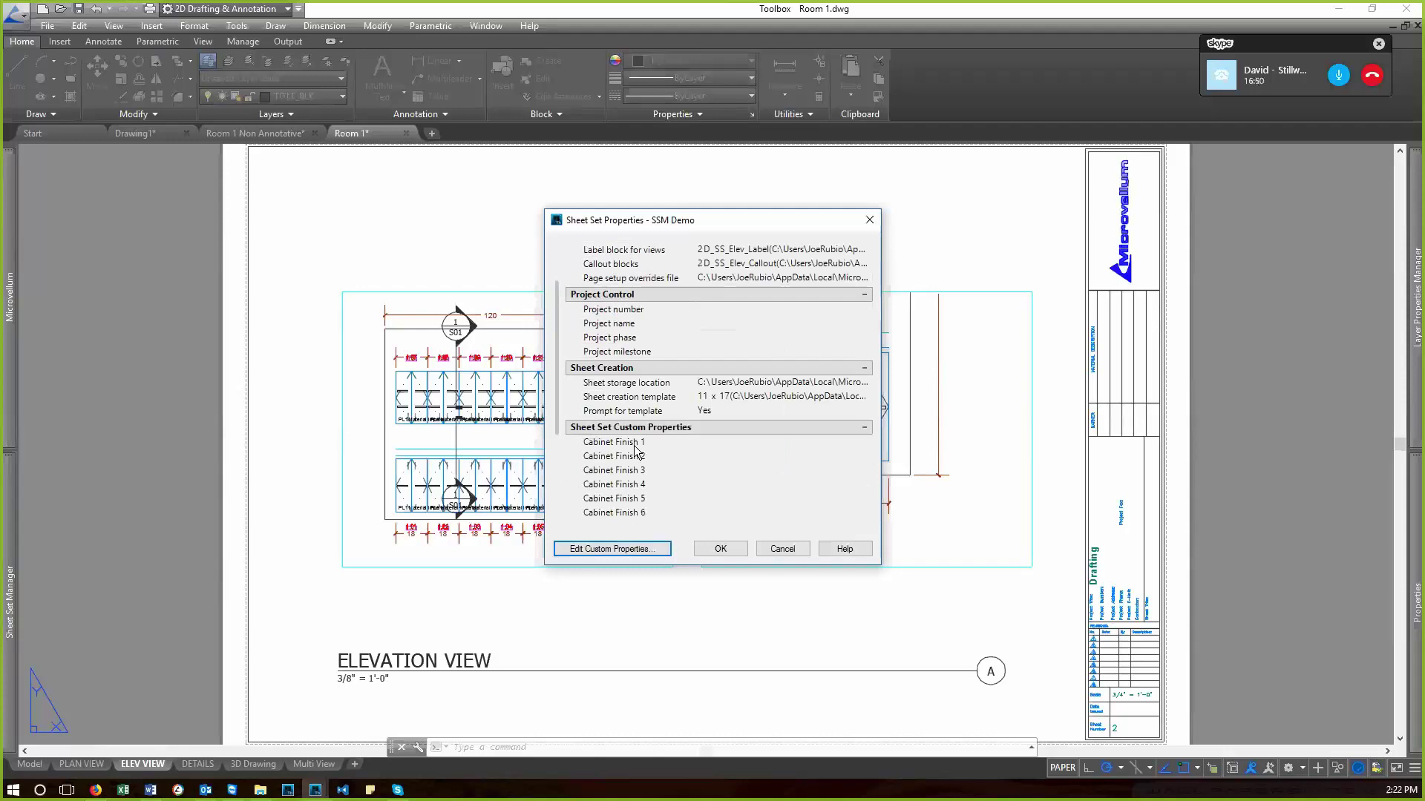
{"action": "scroll", "coordinate": [650, 440], "scroll_direction": "up", "scroll_amount": 2}
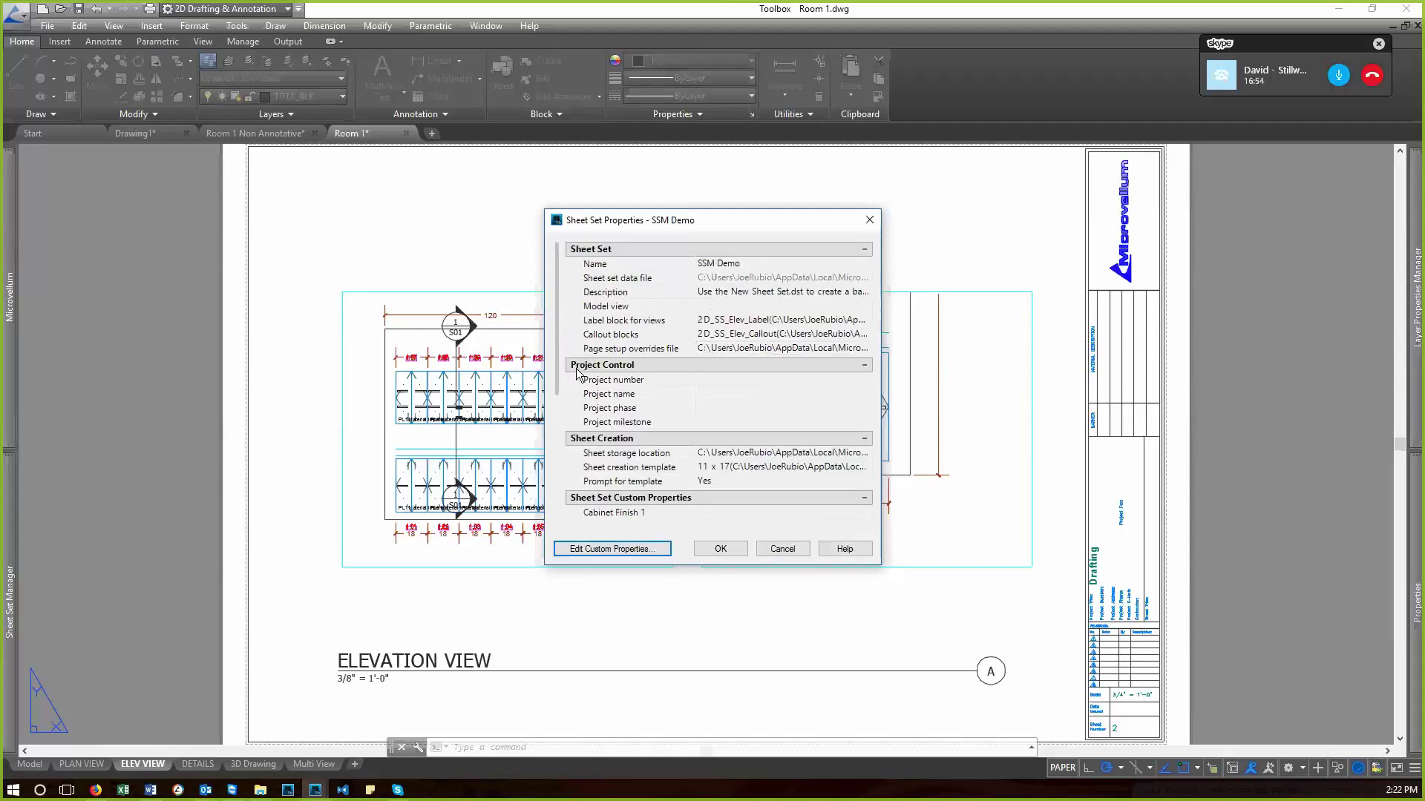
{"action": "scroll", "coordinate": [713, 418], "scroll_direction": "down", "scroll_amount": 5}
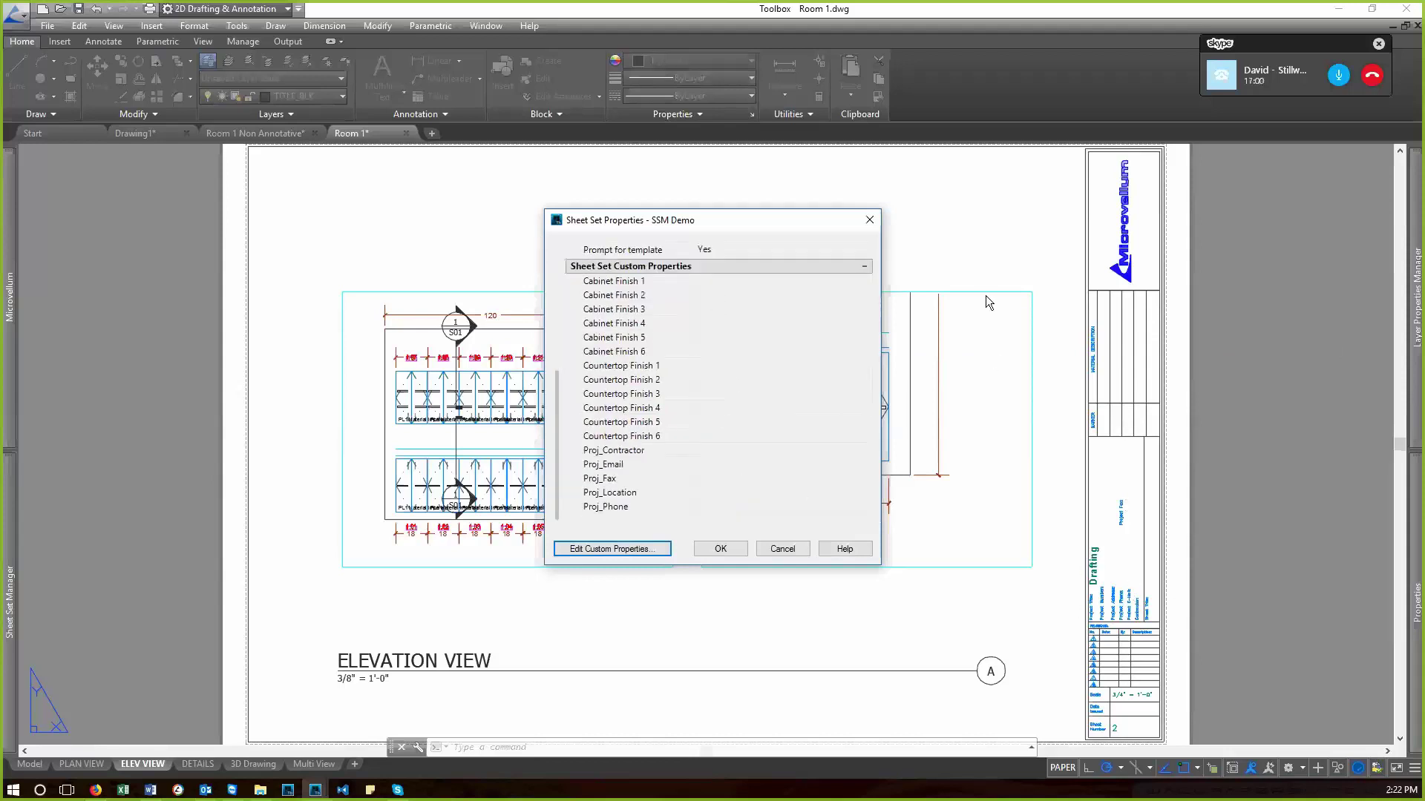
{"action": "left_click", "coordinate": [870, 221]}
- Review the project information fields in the Microvellum Project Setup for SSM Demo, leaving them unchanged
{"action": "mouse_move", "coordinate": [14, 321]}
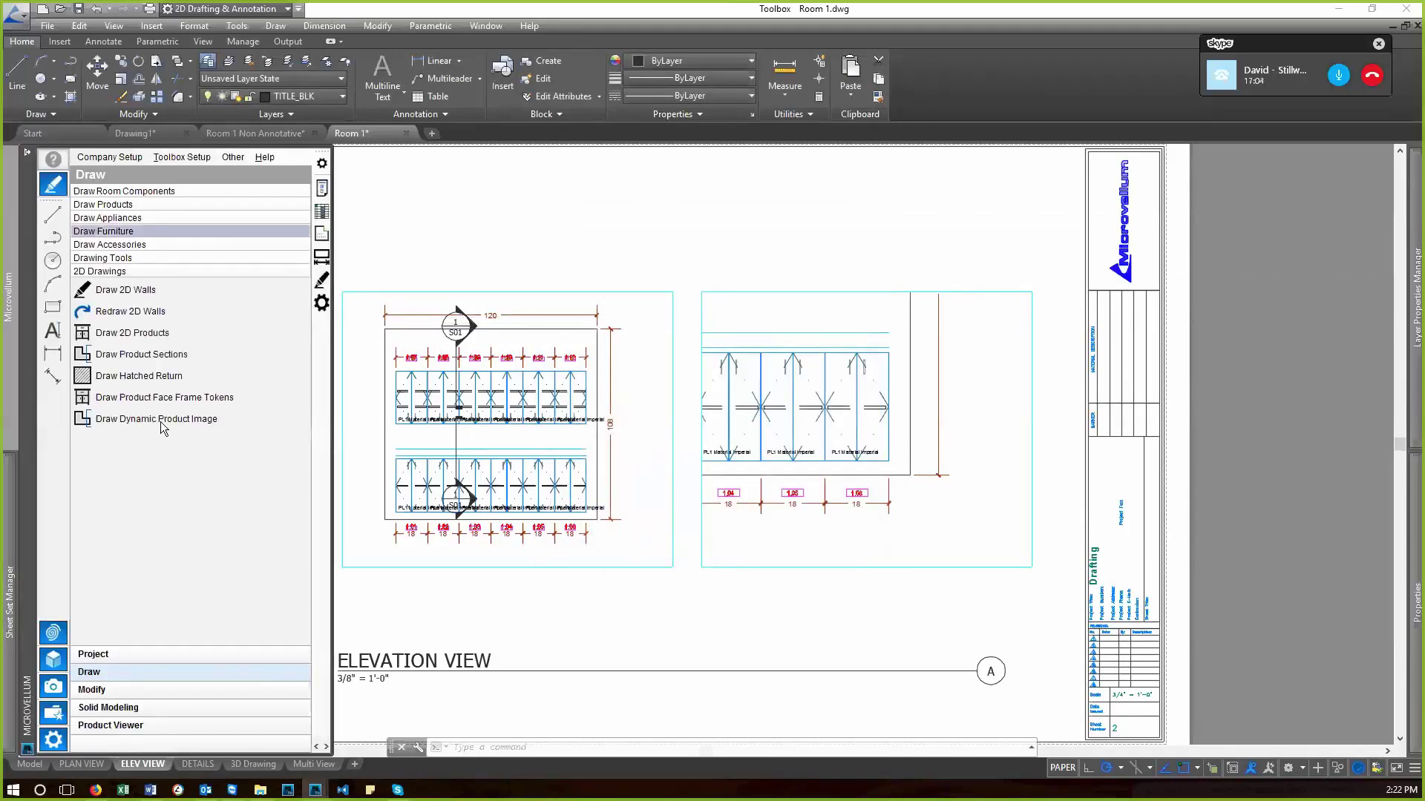
{"action": "left_click", "coordinate": [148, 655]}
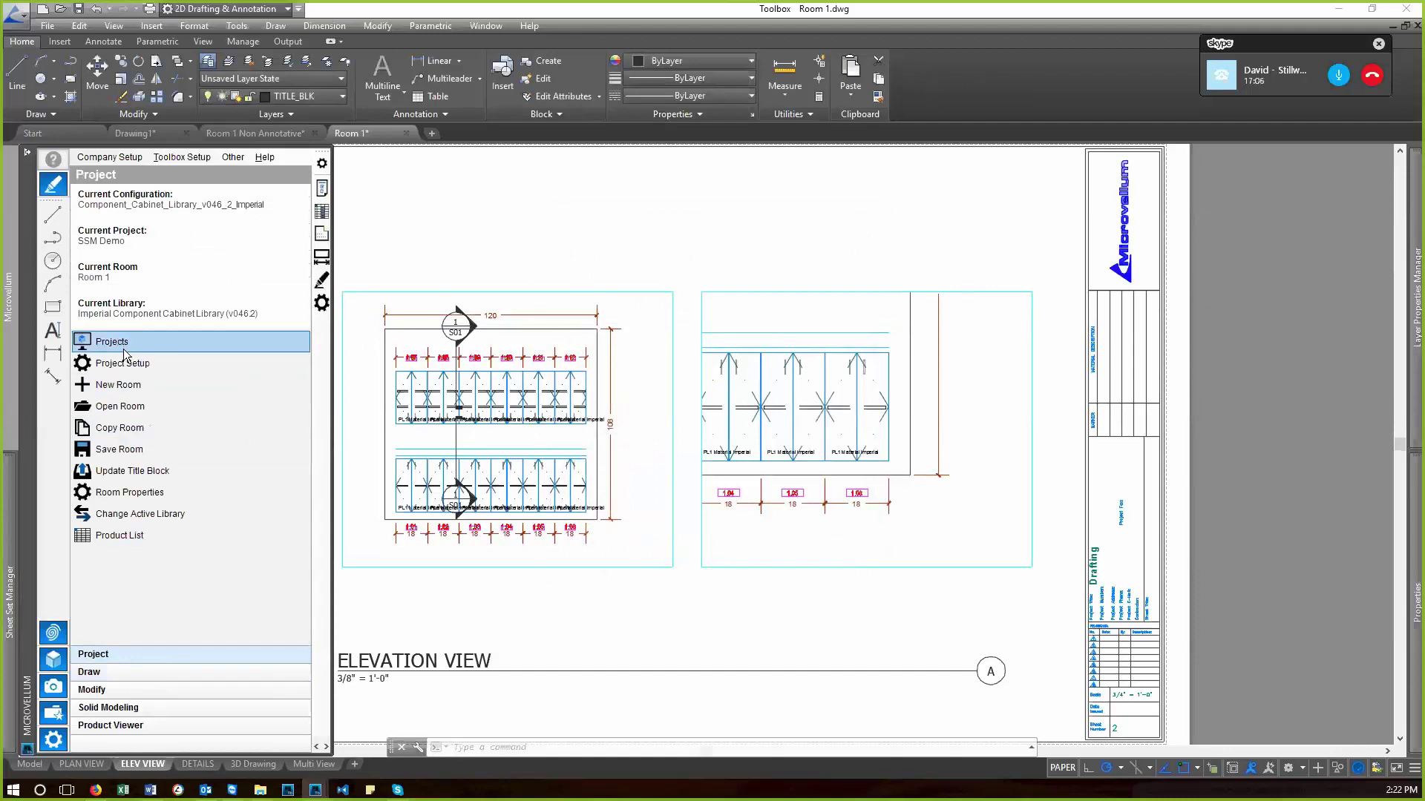
{"action": "left_click", "coordinate": [176, 367]}
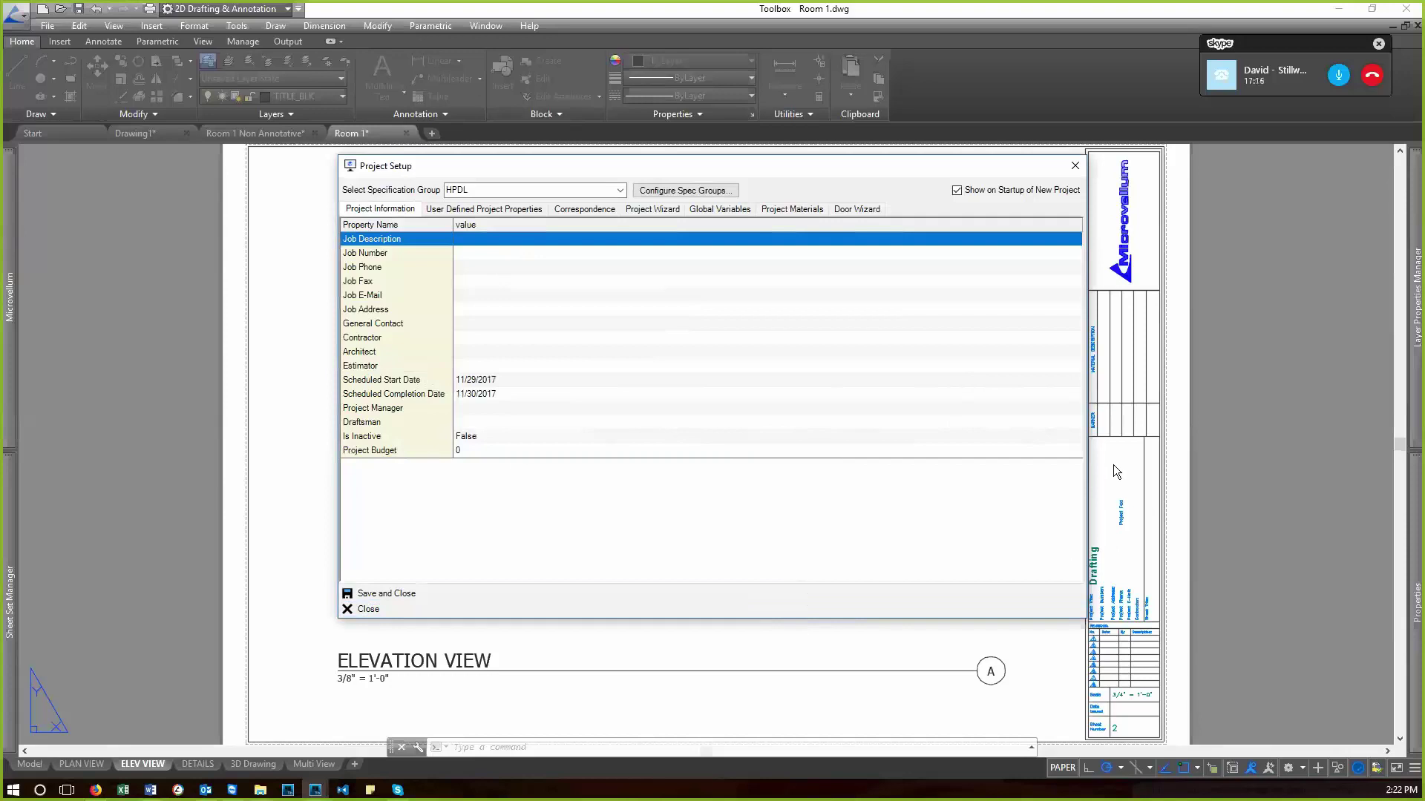
{"action": "left_click", "coordinate": [1073, 166]}
- In the SSM Demo sheet set's custom properties, set Cabinet Finish 1 to White, Cabinet Finish 2 to Black and Cabinet Finish 3 to Teal
{"action": "mouse_move", "coordinate": [10, 555]}
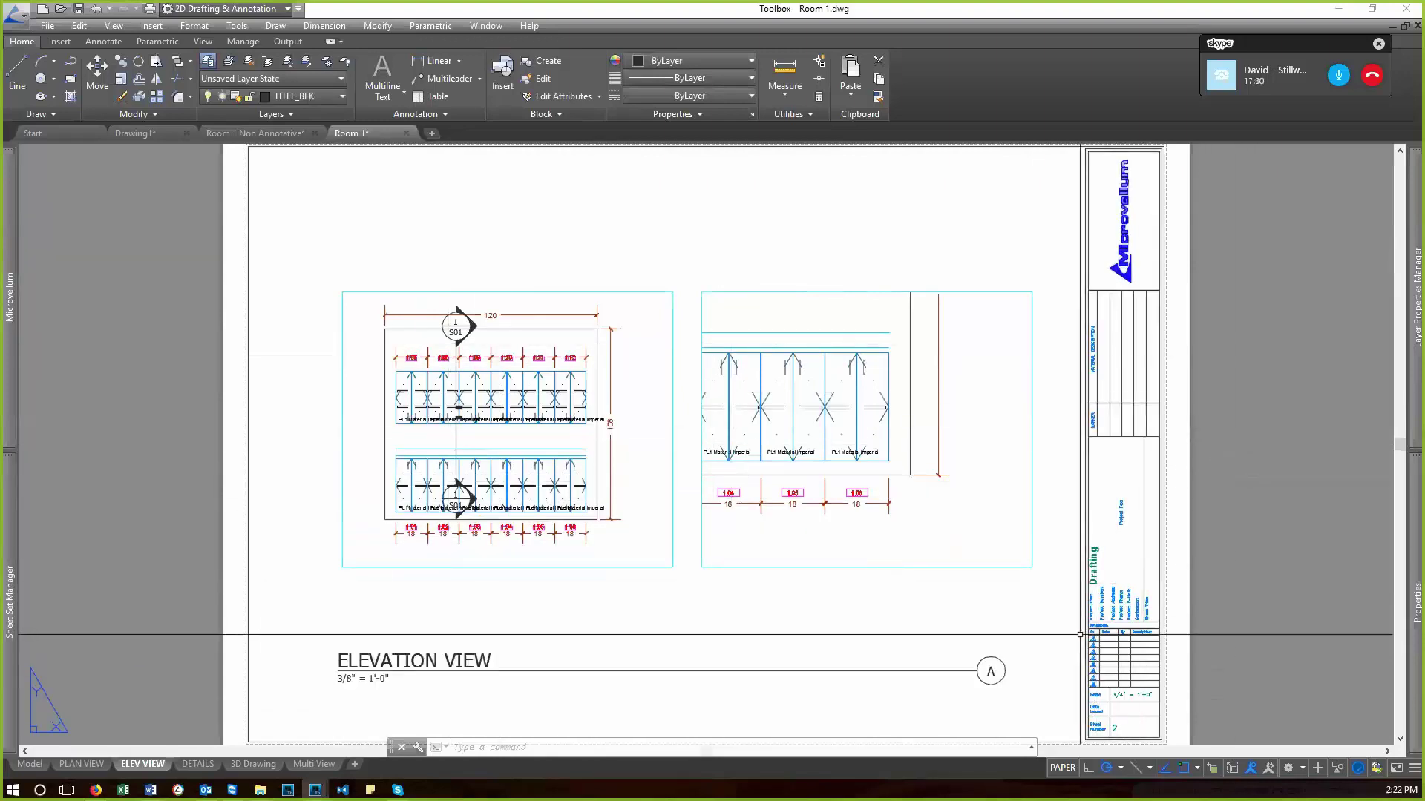
{"action": "mouse_move", "coordinate": [10, 357]}
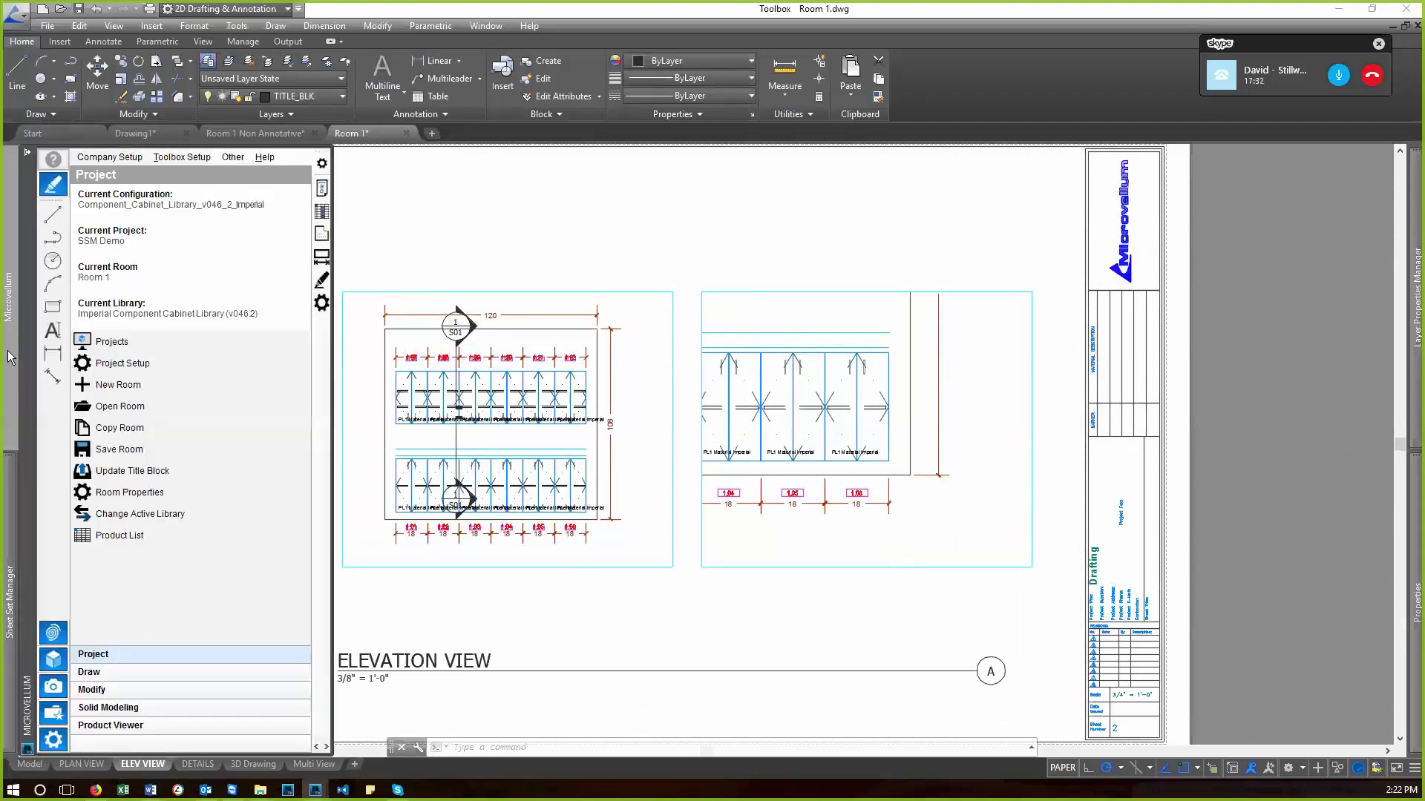
{"action": "mouse_move", "coordinate": [11, 653]}
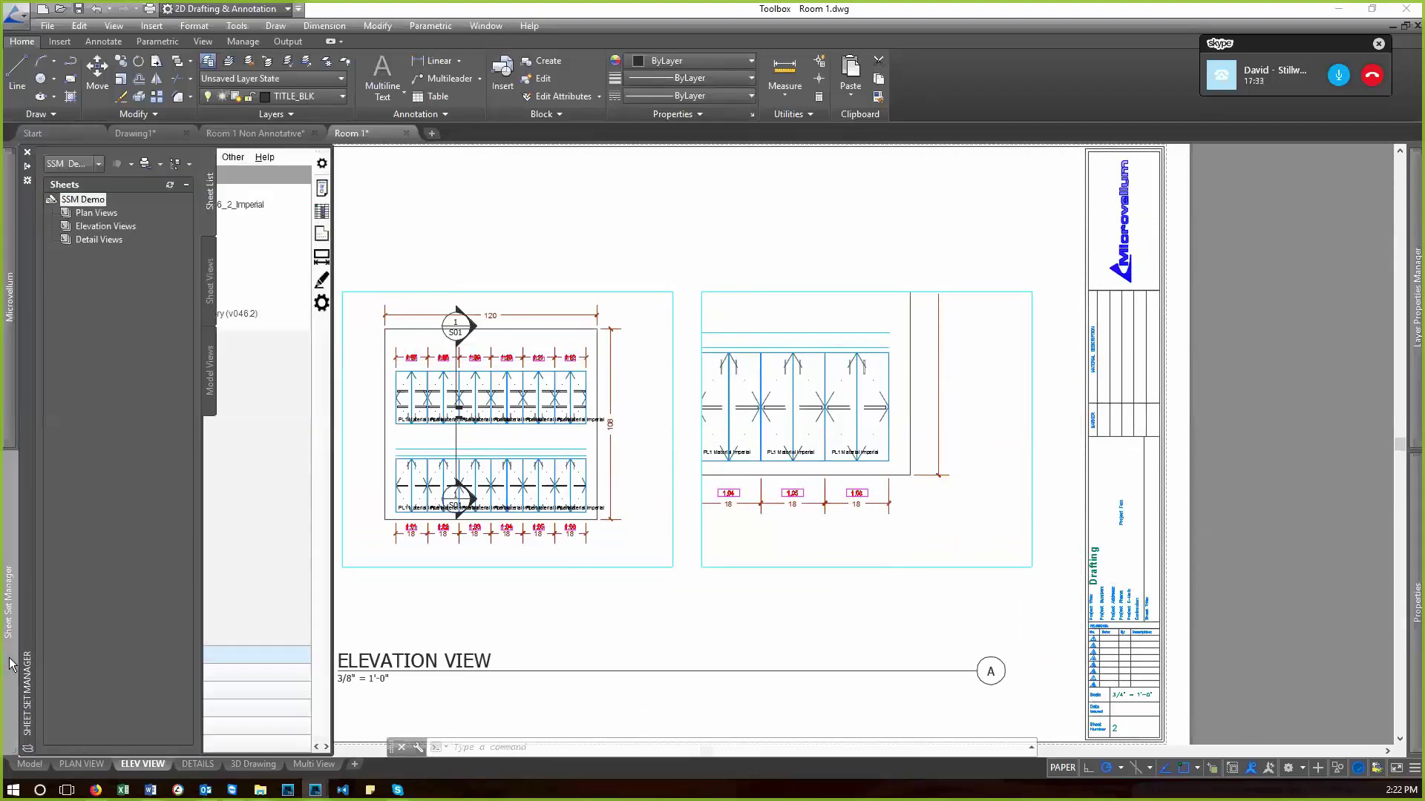
{"action": "right_click", "coordinate": [95, 196]}
{"action": "left_click", "coordinate": [152, 395]}
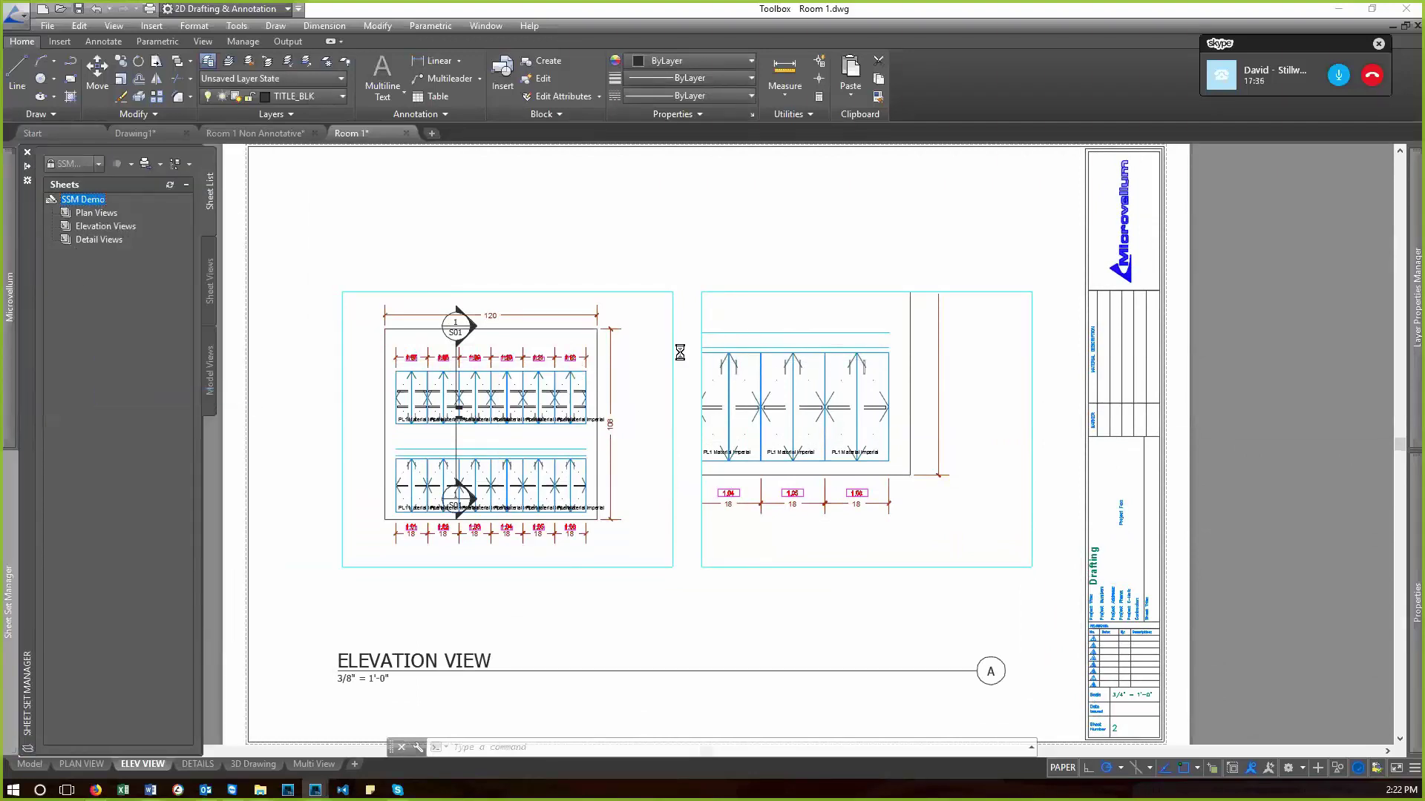
{"action": "scroll", "coordinate": [728, 476], "scroll_direction": "down", "scroll_amount": 10}
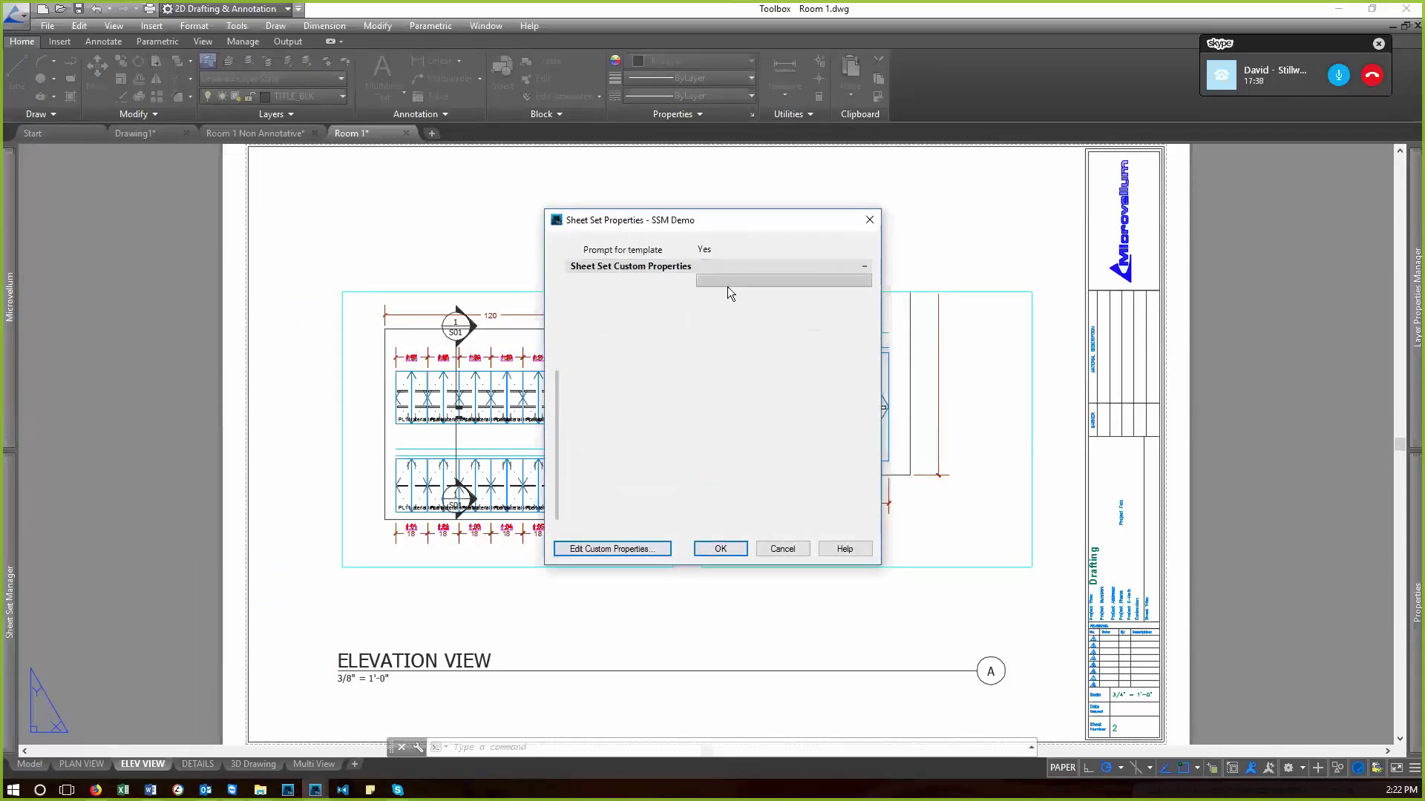
{"action": "type", "text": "White"}
{"action": "left_click", "coordinate": [757, 296]}
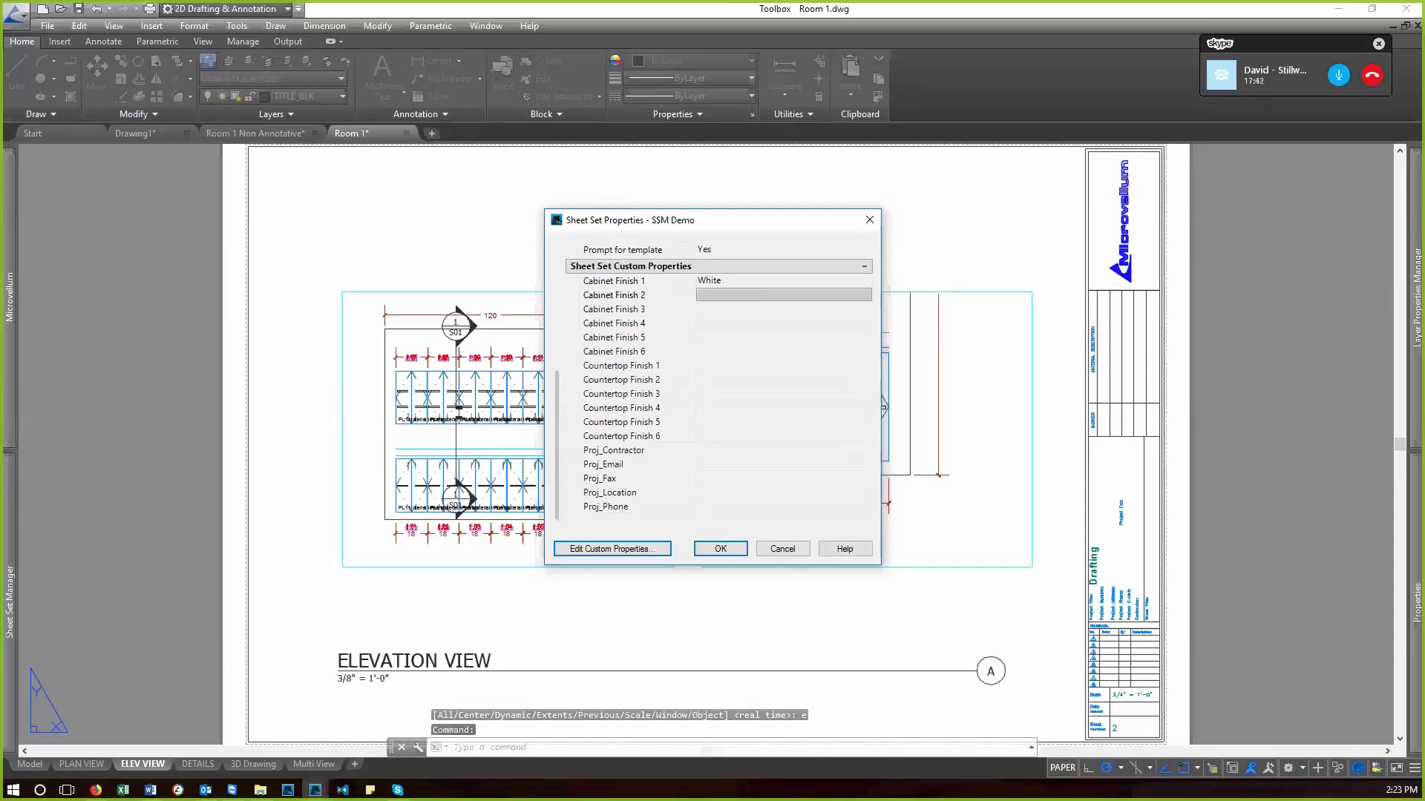
{"action": "left_click", "coordinate": [755, 308]}
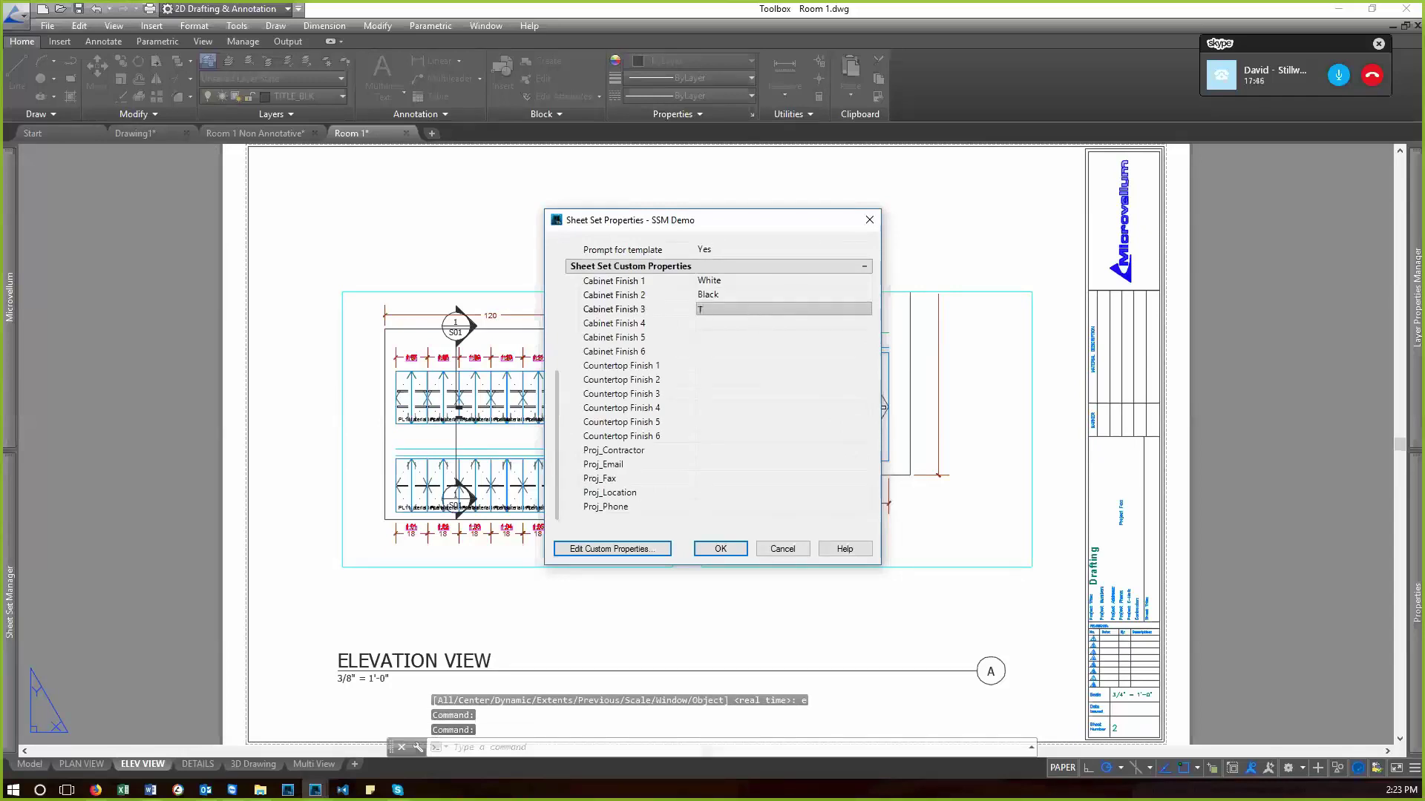
{"action": "type", "text": "Teal"}
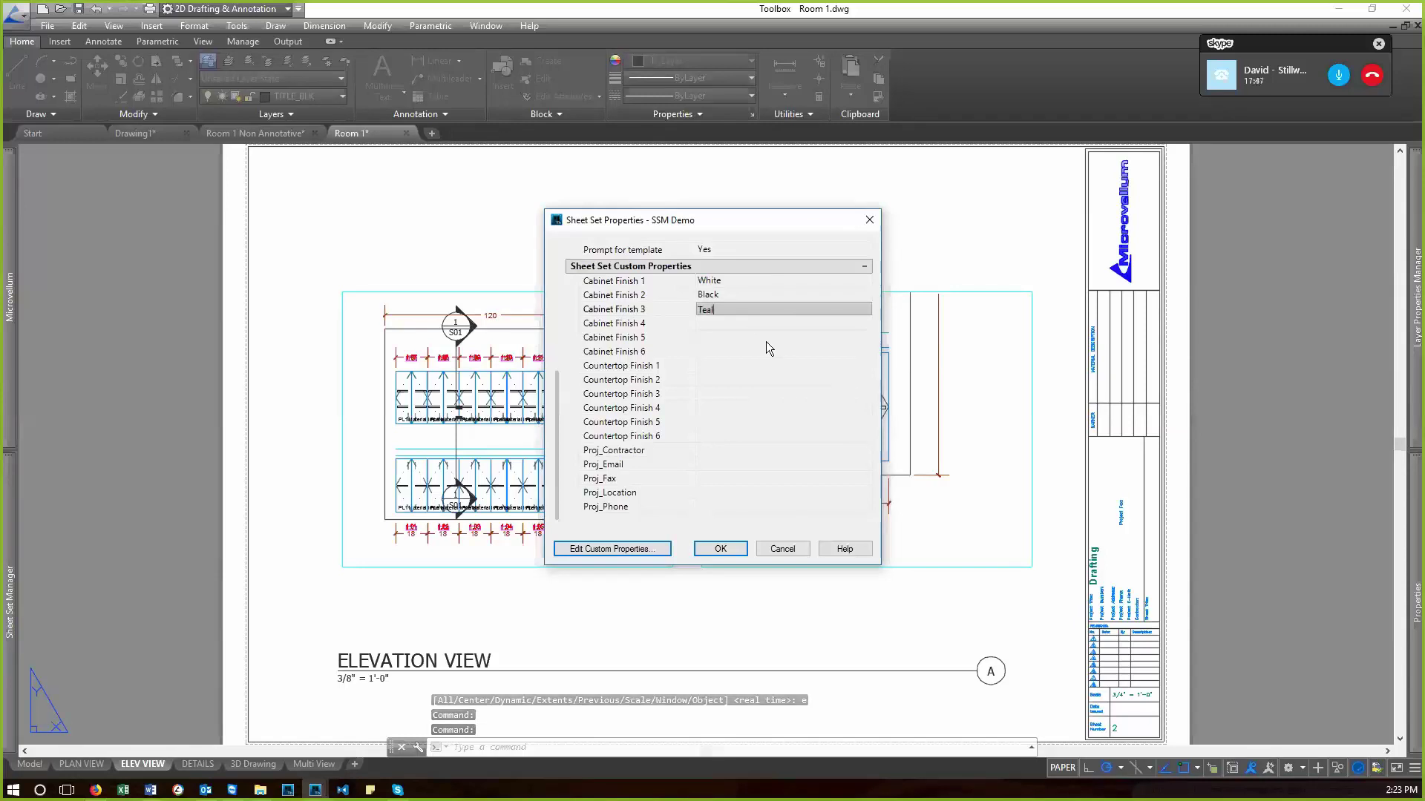
- Set Countertop Finish 1 to Granite and Countertop Finish 2 to Sandstone, and save the sheet set properties
{"action": "left_click", "coordinate": [731, 366]}
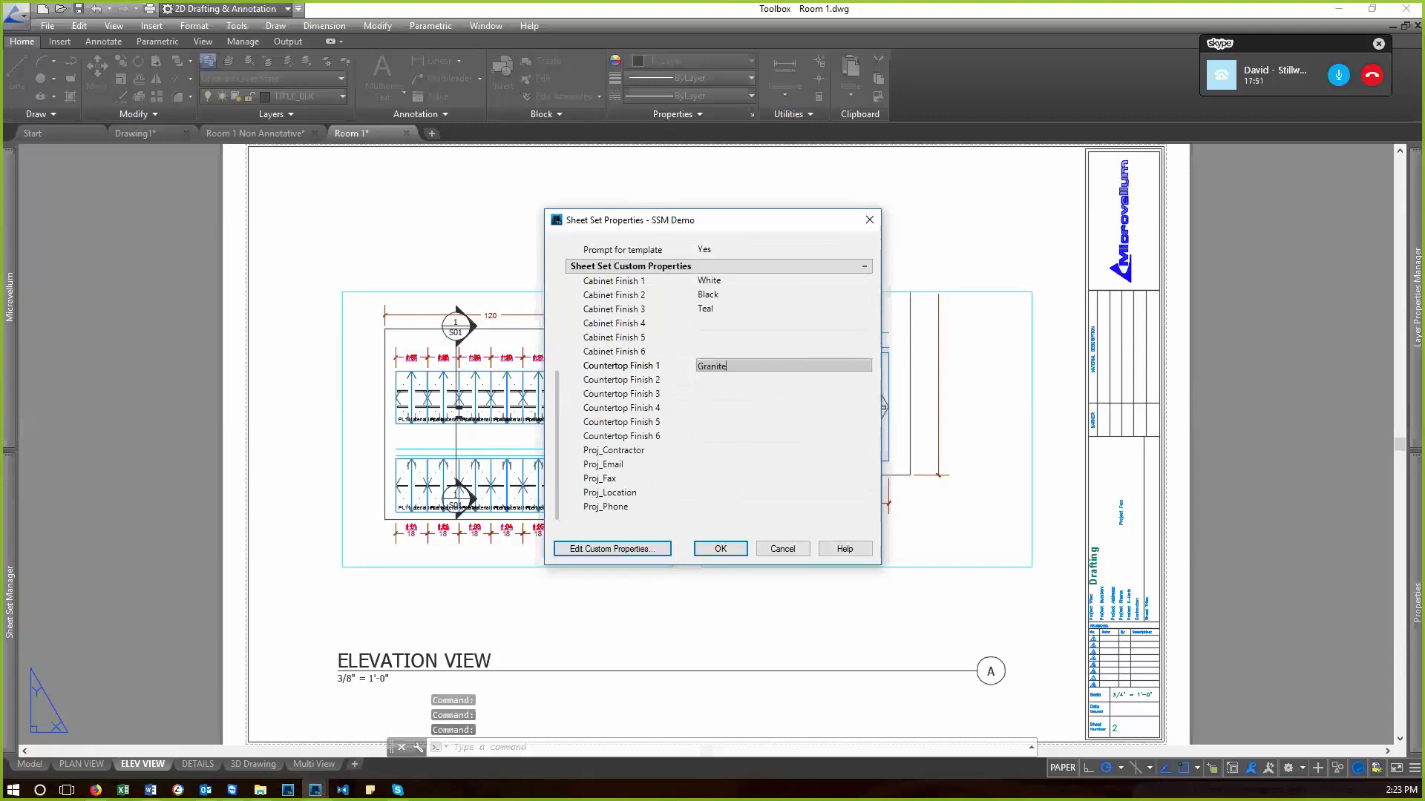
{"action": "left_click", "coordinate": [751, 380]}
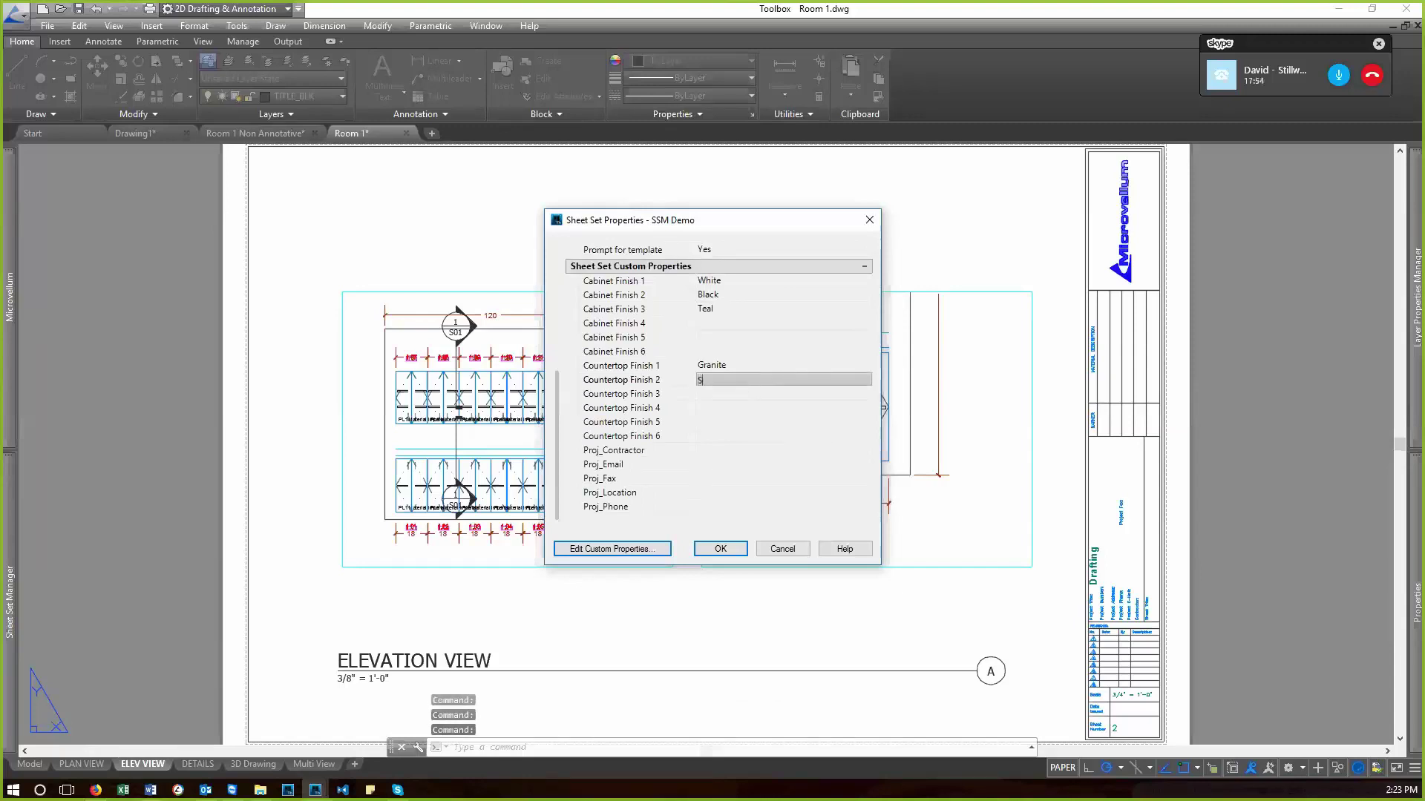
{"action": "type", "text": "Sandstone"}
{"action": "left_click", "coordinate": [728, 394]}
{"action": "scroll", "coordinate": [758, 347], "scroll_direction": "up", "scroll_amount": 3}
{"action": "left_click", "coordinate": [721, 549]}
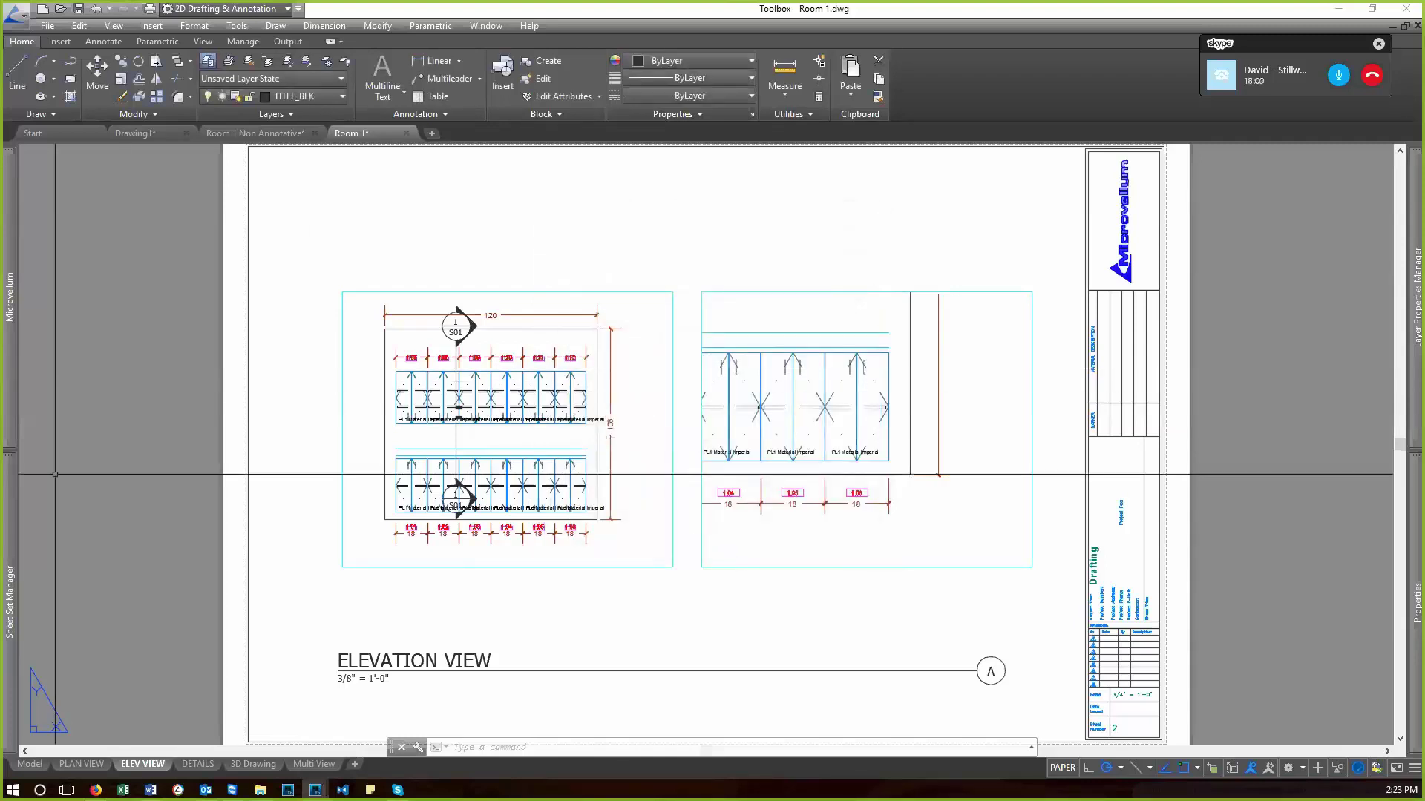
- Check the PLAN VIEW layout and switch to model space
{"action": "mouse_move", "coordinate": [9, 601]}
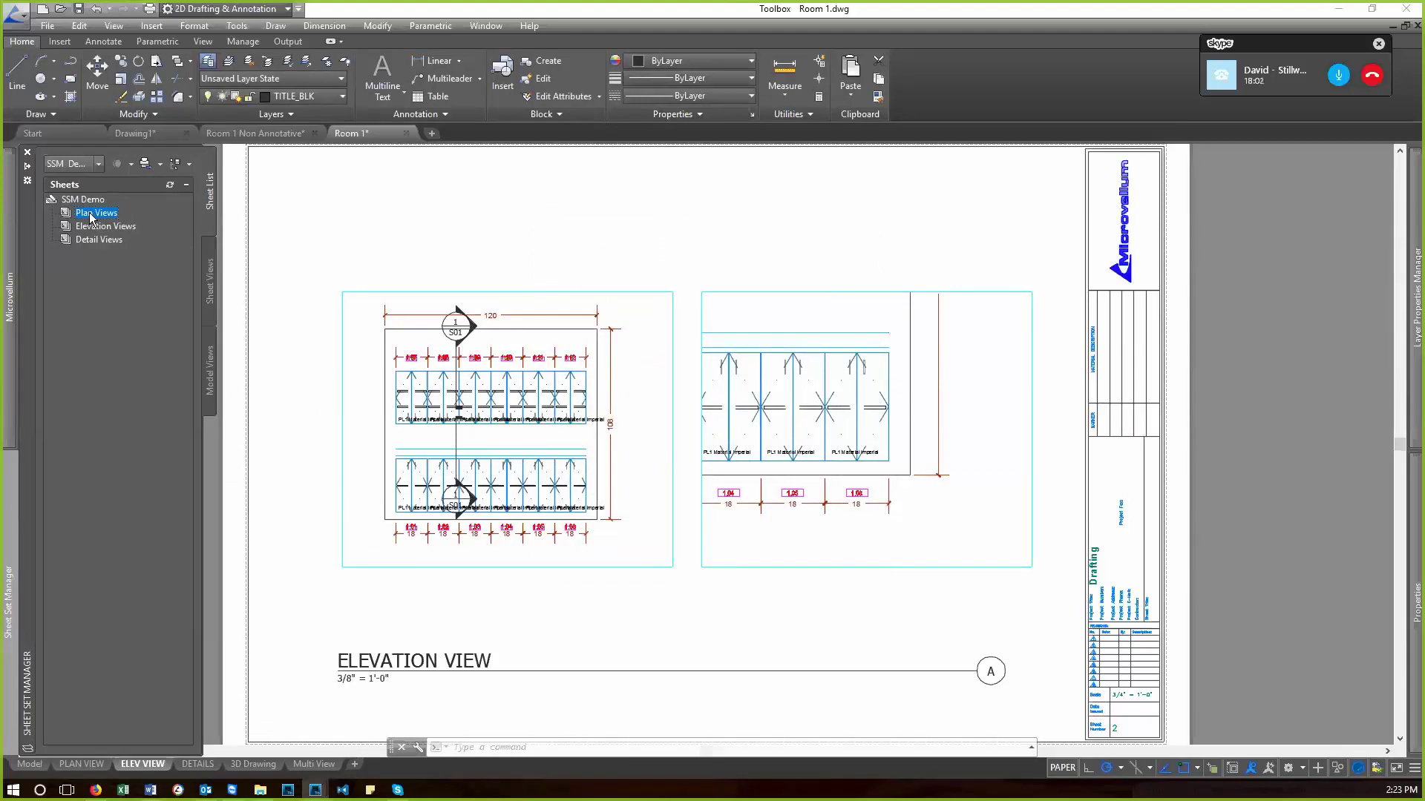
{"action": "left_click", "coordinate": [75, 765]}
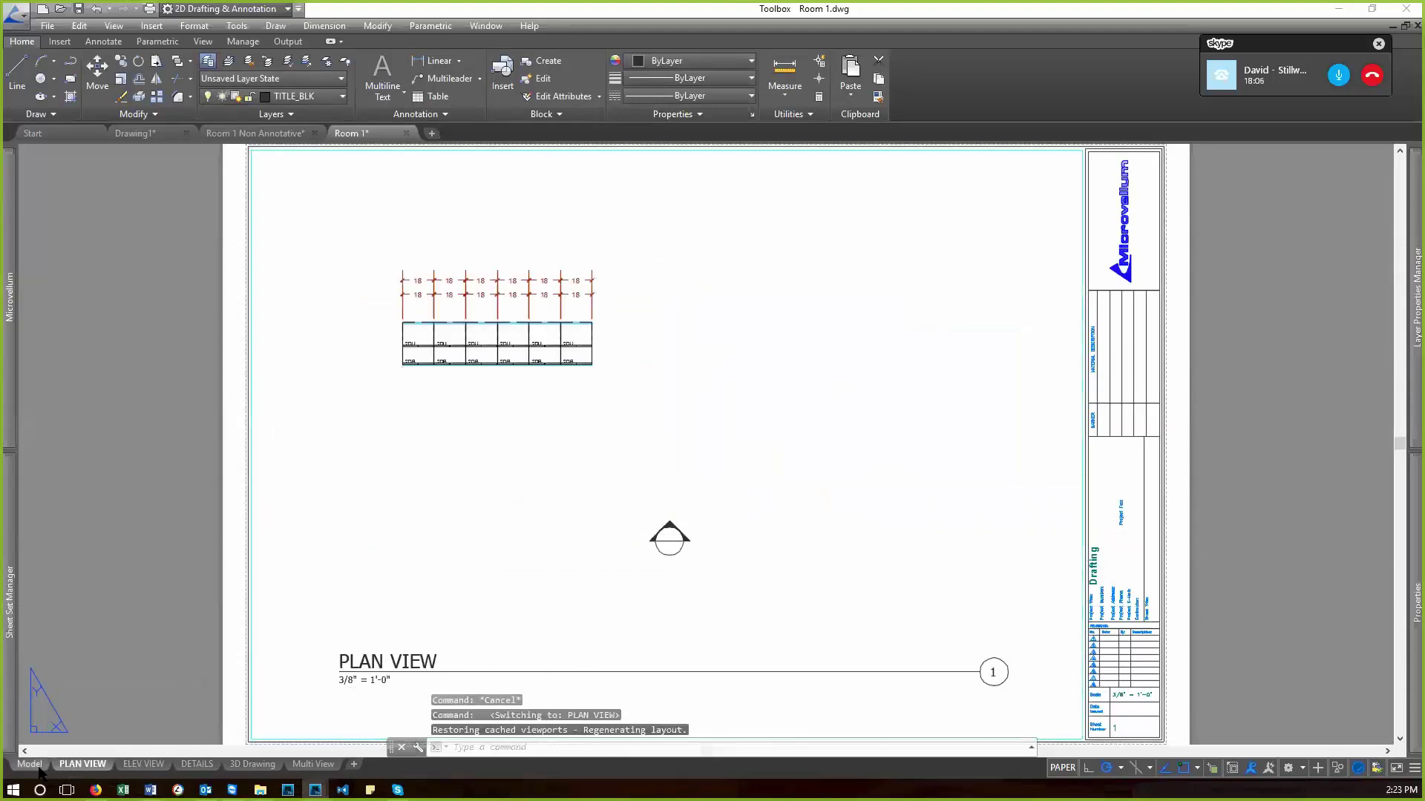
{"action": "left_click", "coordinate": [36, 765]}
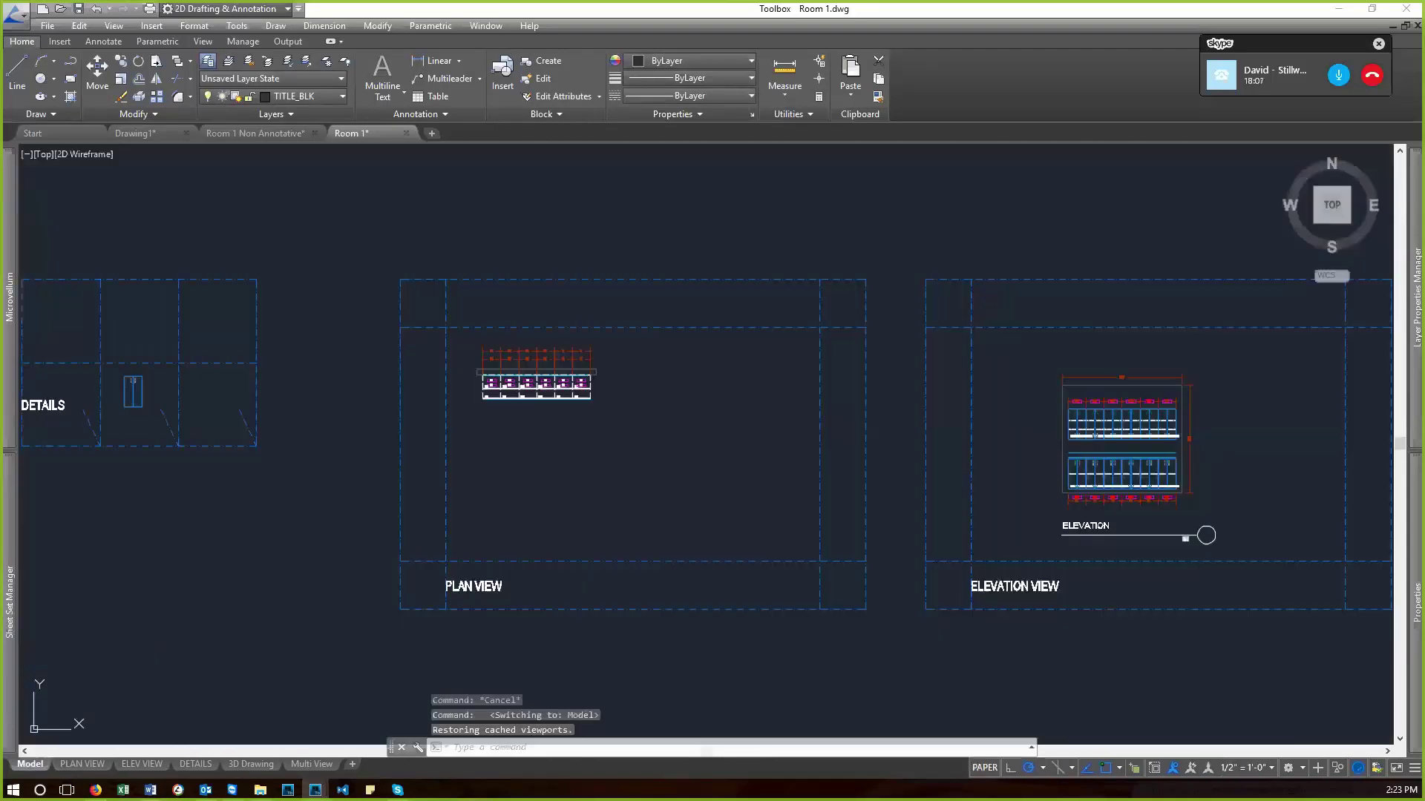
- Create a named model view called Plan, with its boundary windowed around the cabinet plan in the PLAN VIEW frame
{"action": "type", "text": "view"}
{"action": "key", "text": "Return"}
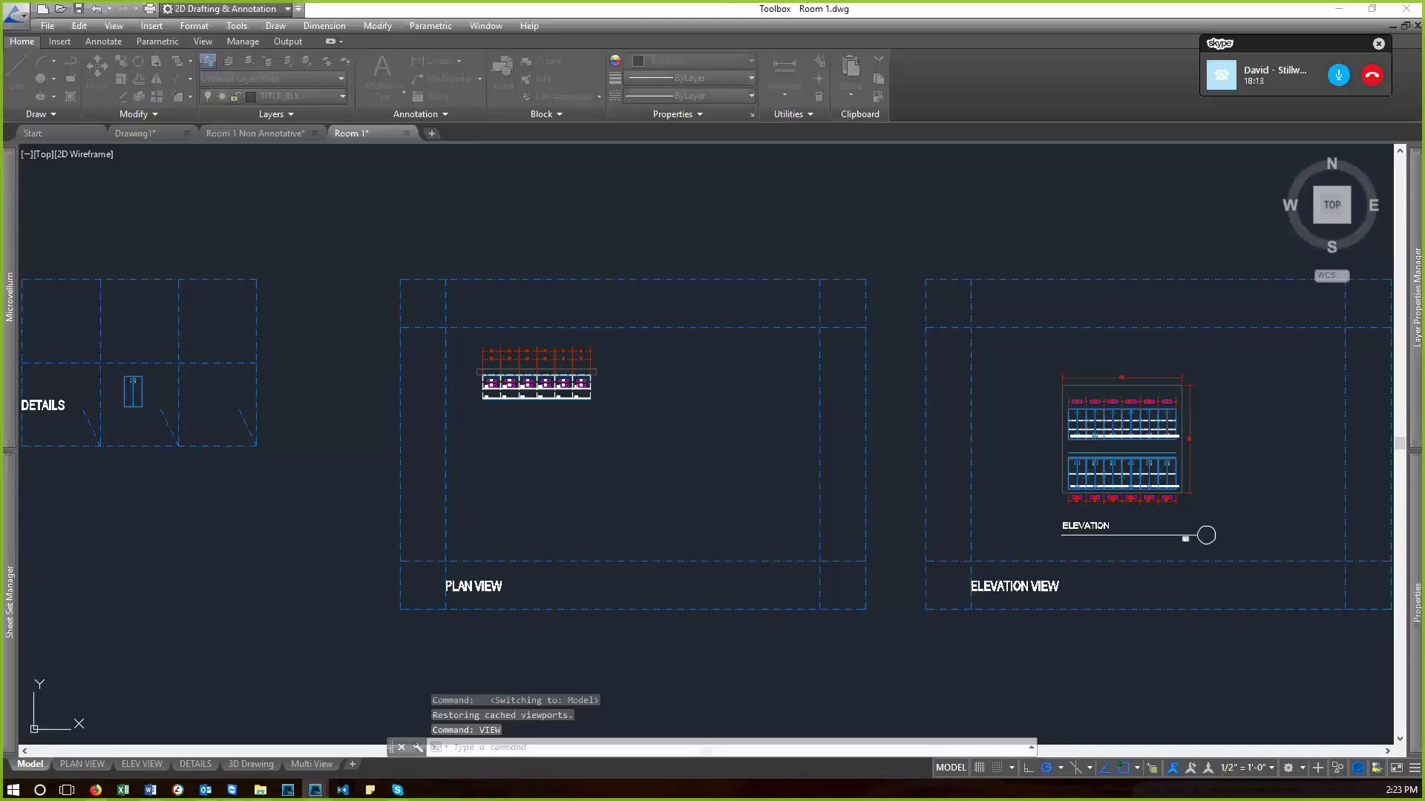
{"action": "left_click", "coordinate": [82, 229]}
{"action": "left_click", "coordinate": [125, 228]}
{"action": "right_click", "coordinate": [125, 229]}
{"action": "left_click", "coordinate": [152, 254]}
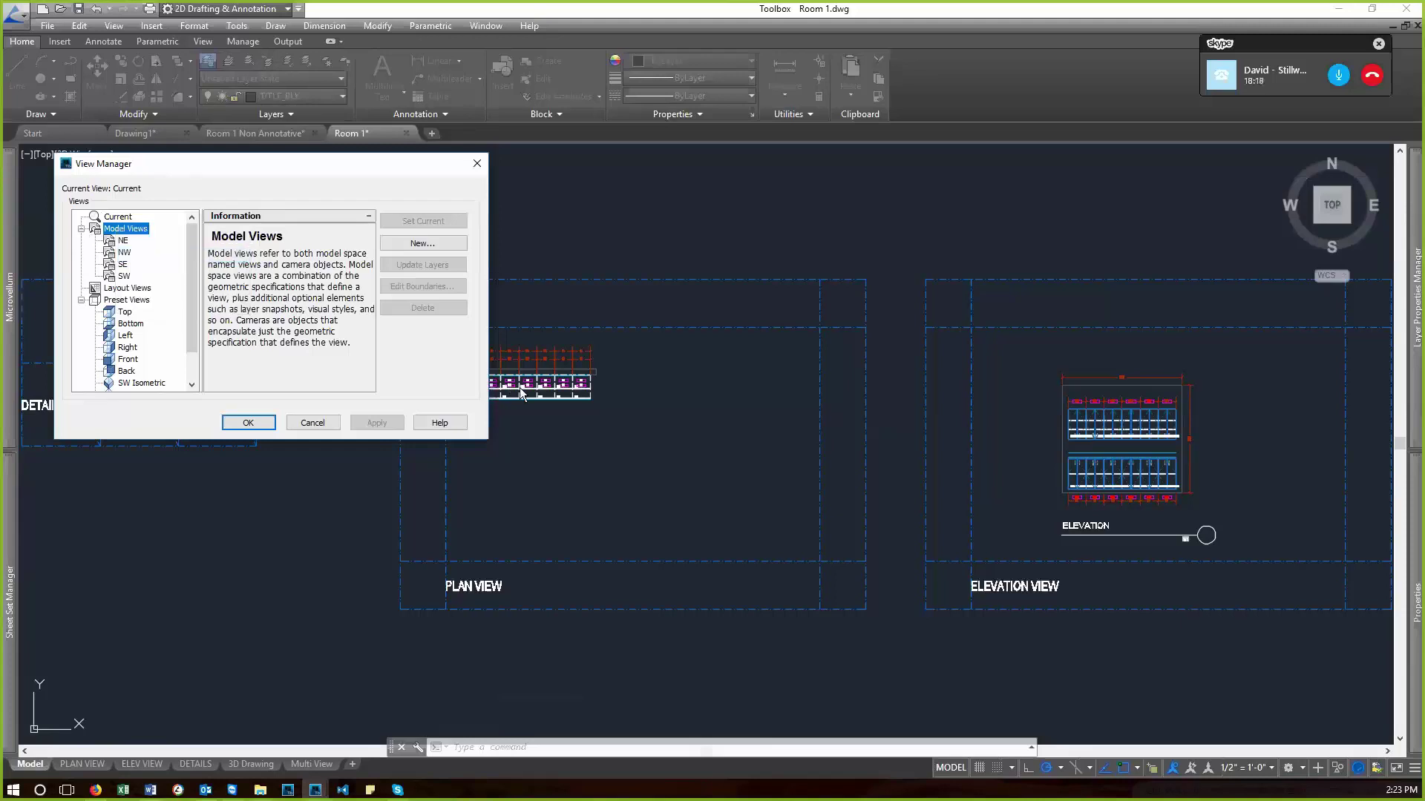
{"action": "left_click", "coordinate": [443, 244]}
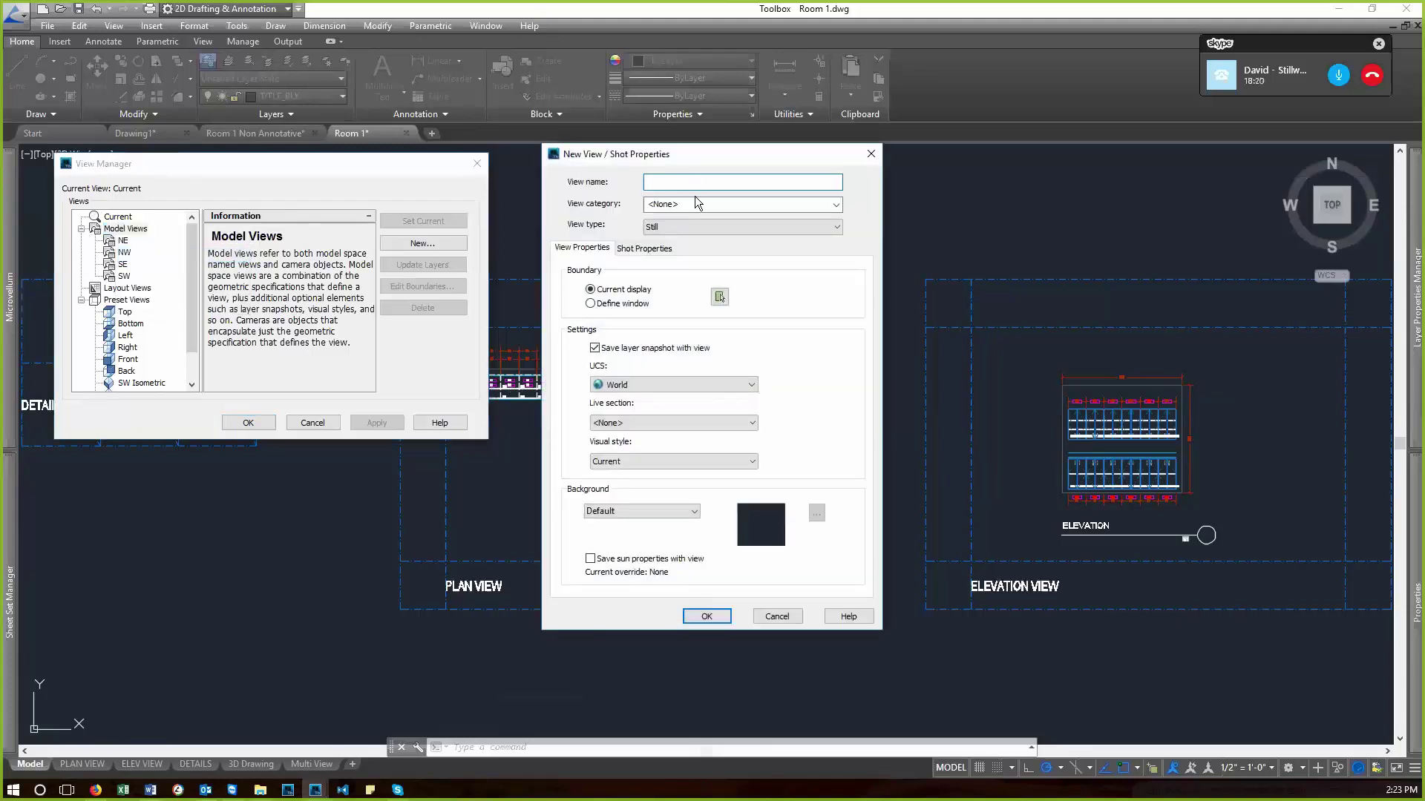
{"action": "left_click", "coordinate": [719, 297]}
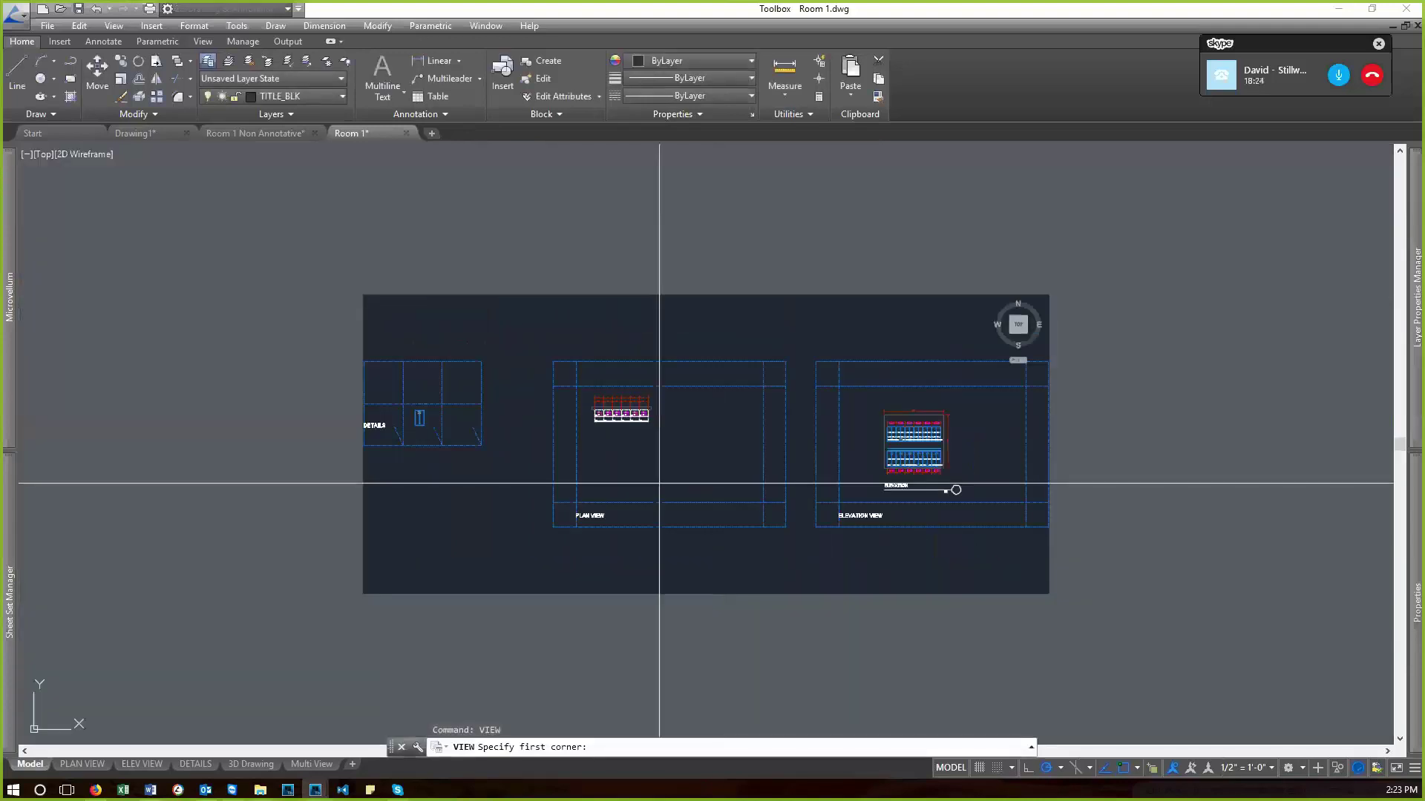
{"action": "scroll", "coordinate": [627, 420], "scroll_direction": "up", "scroll_amount": 3}
{"action": "left_click", "coordinate": [732, 470]}
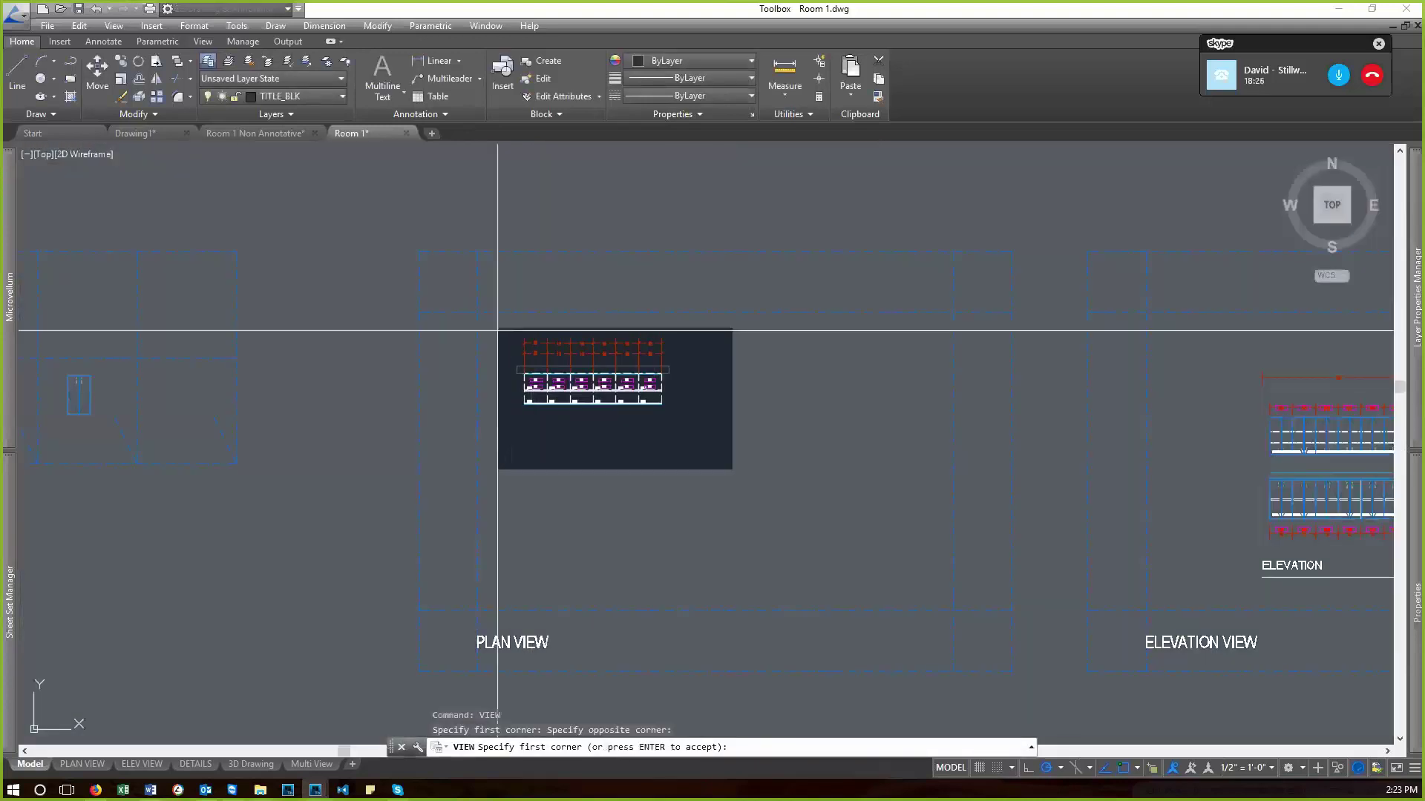
{"action": "key", "text": "Return"}
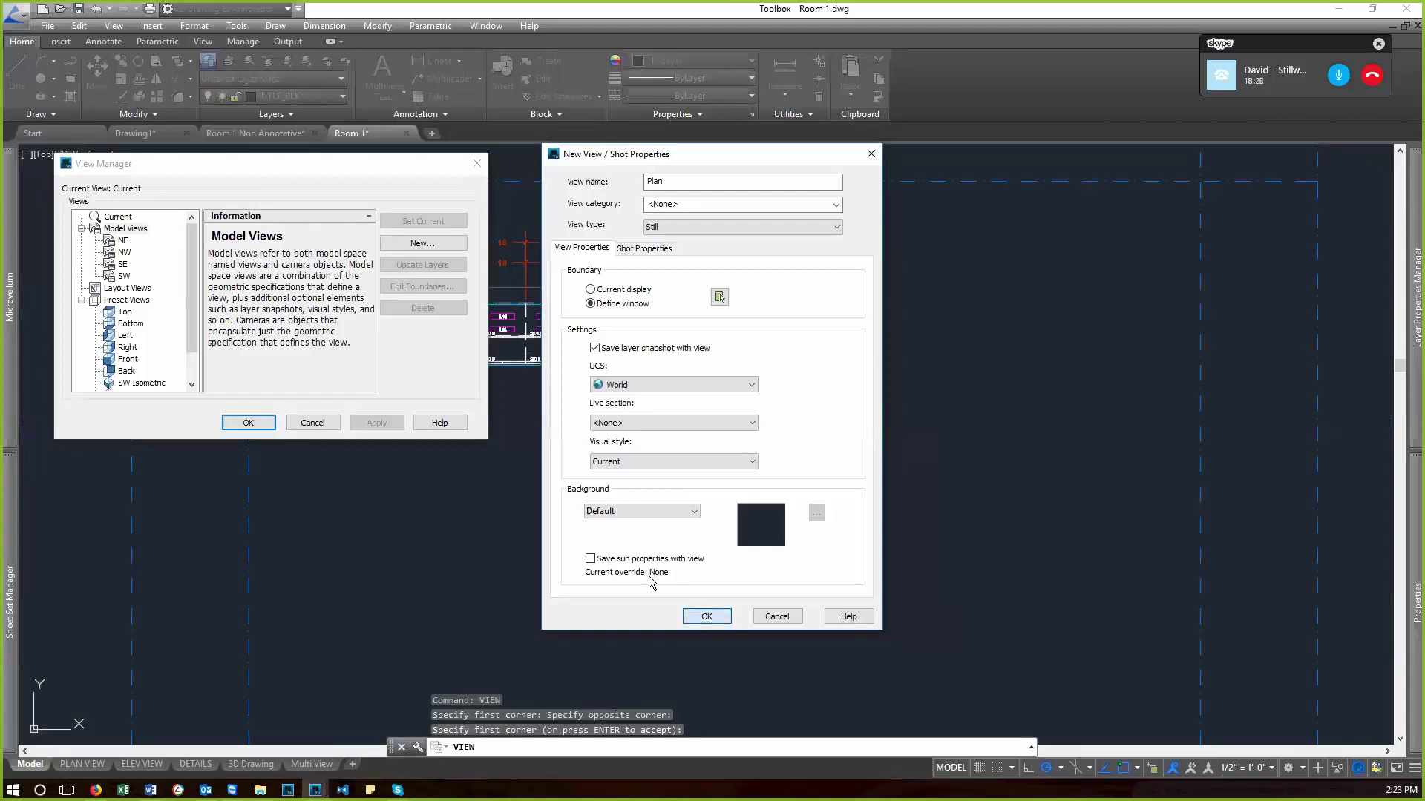
{"action": "key", "text": "Return"}
- Create a named model view called Elevation, with its boundary windowed around the elevation drawing, and save the views
{"action": "left_click", "coordinate": [125, 229]}
{"action": "right_click", "coordinate": [135, 232]}
{"action": "left_click", "coordinate": [160, 254]}
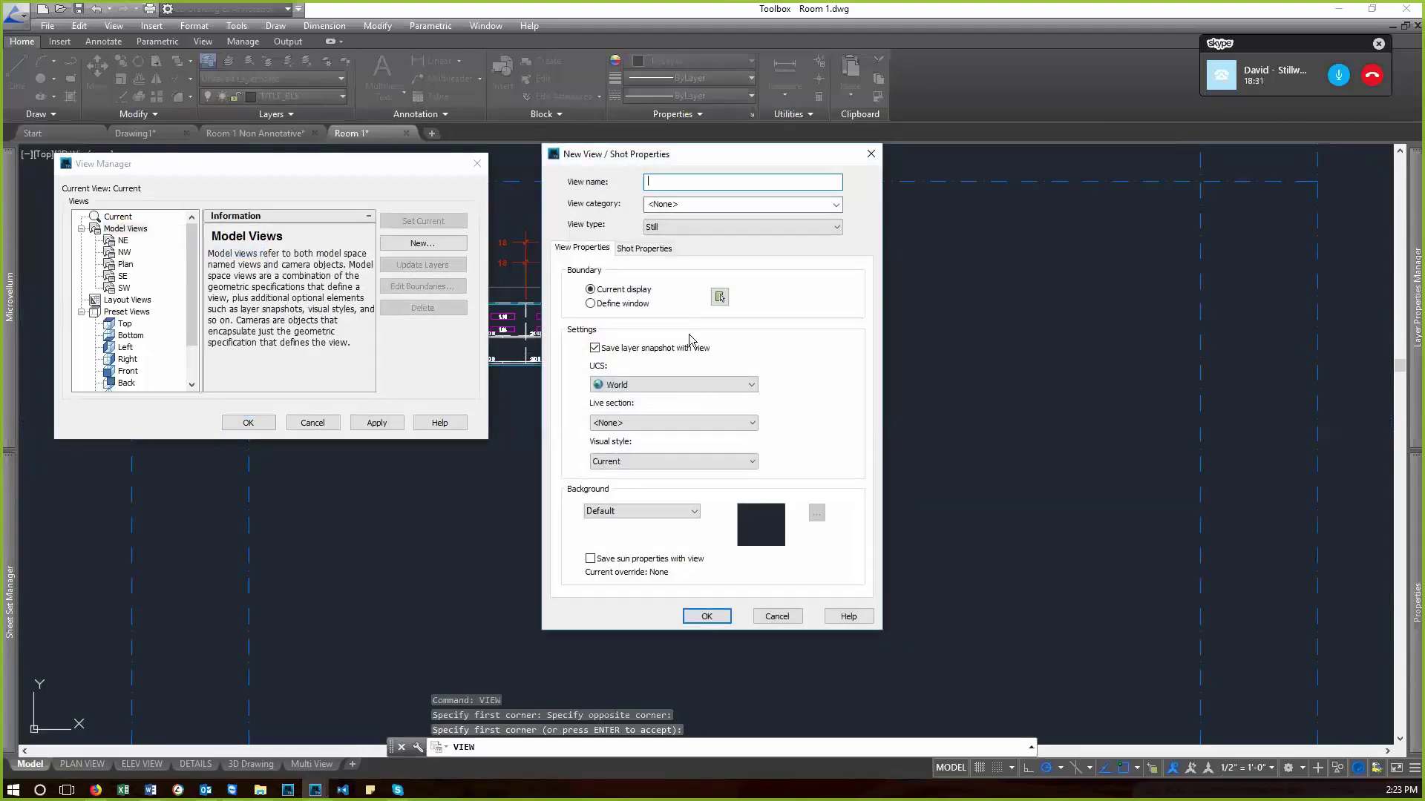
{"action": "type", "text": "Elevat"}
{"action": "left_click", "coordinate": [627, 304]}
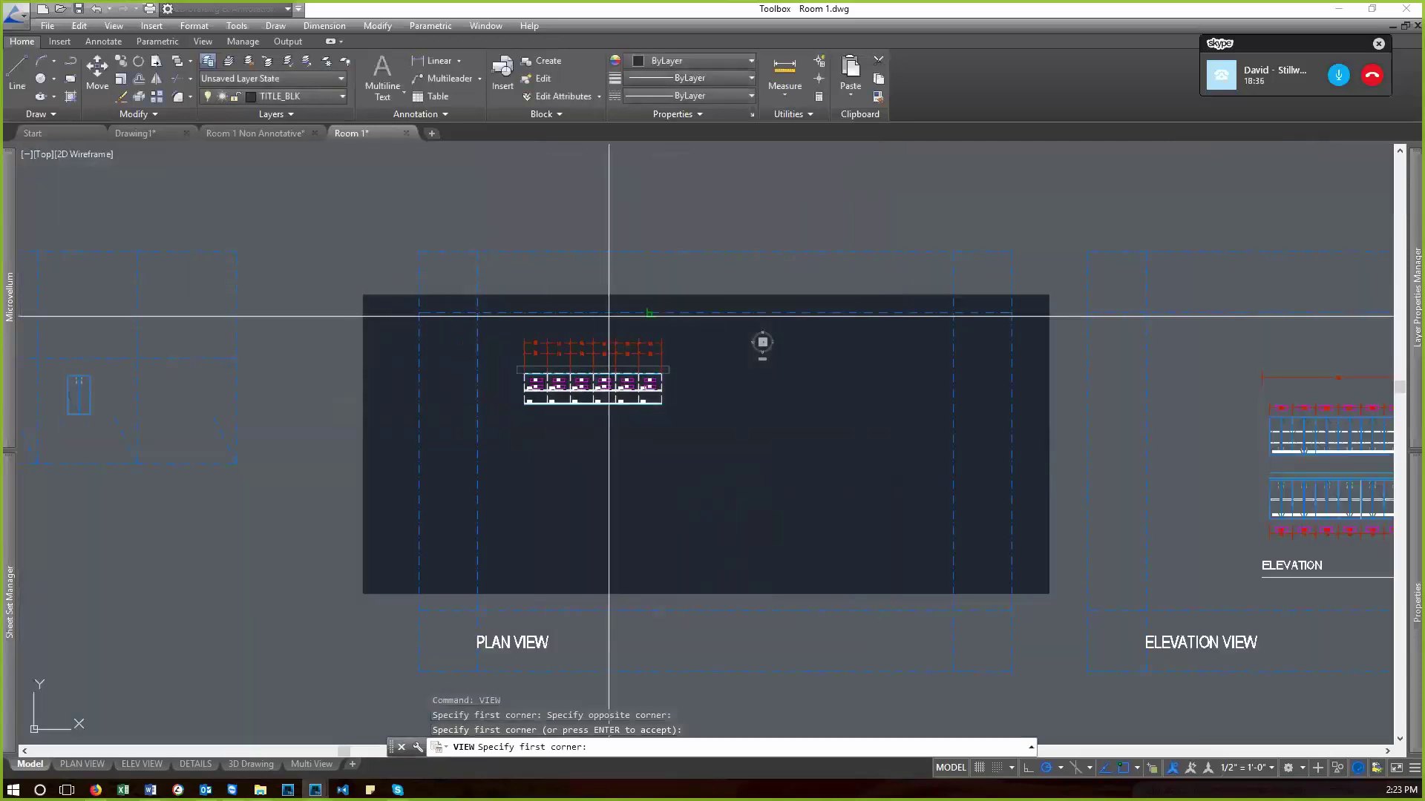
{"action": "scroll", "coordinate": [762, 360], "scroll_direction": "down", "scroll_amount": 5}
{"action": "scroll", "coordinate": [865, 386], "scroll_direction": "up", "scroll_amount": 5}
{"action": "left_click", "coordinate": [899, 486]}
{"action": "left_click", "coordinate": [698, 297]}
{"action": "key", "text": "Return"}
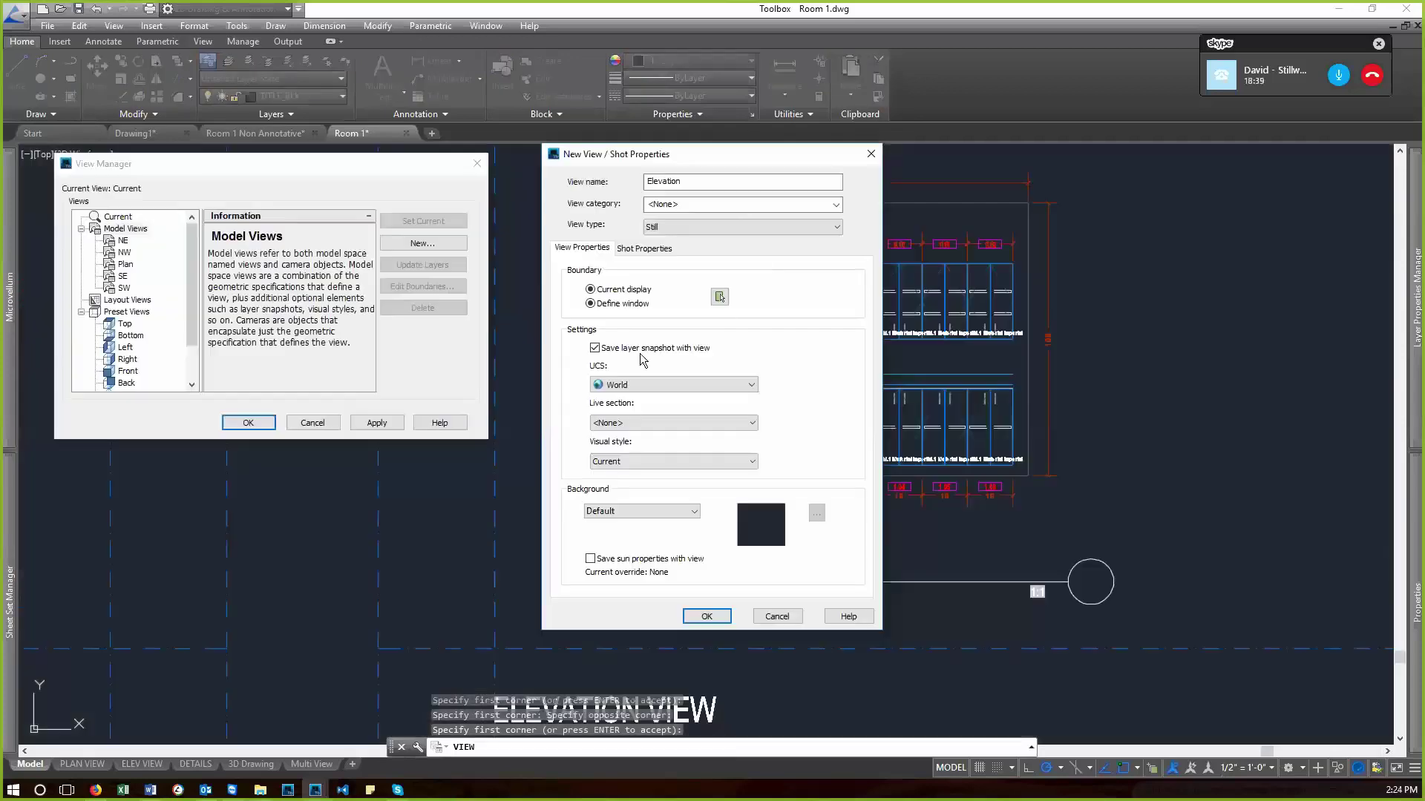
{"action": "left_click", "coordinate": [707, 616]}
{"action": "left_click", "coordinate": [248, 422]}
{"action": "type", "text": "z"}
{"action": "key", "text": "Return"}
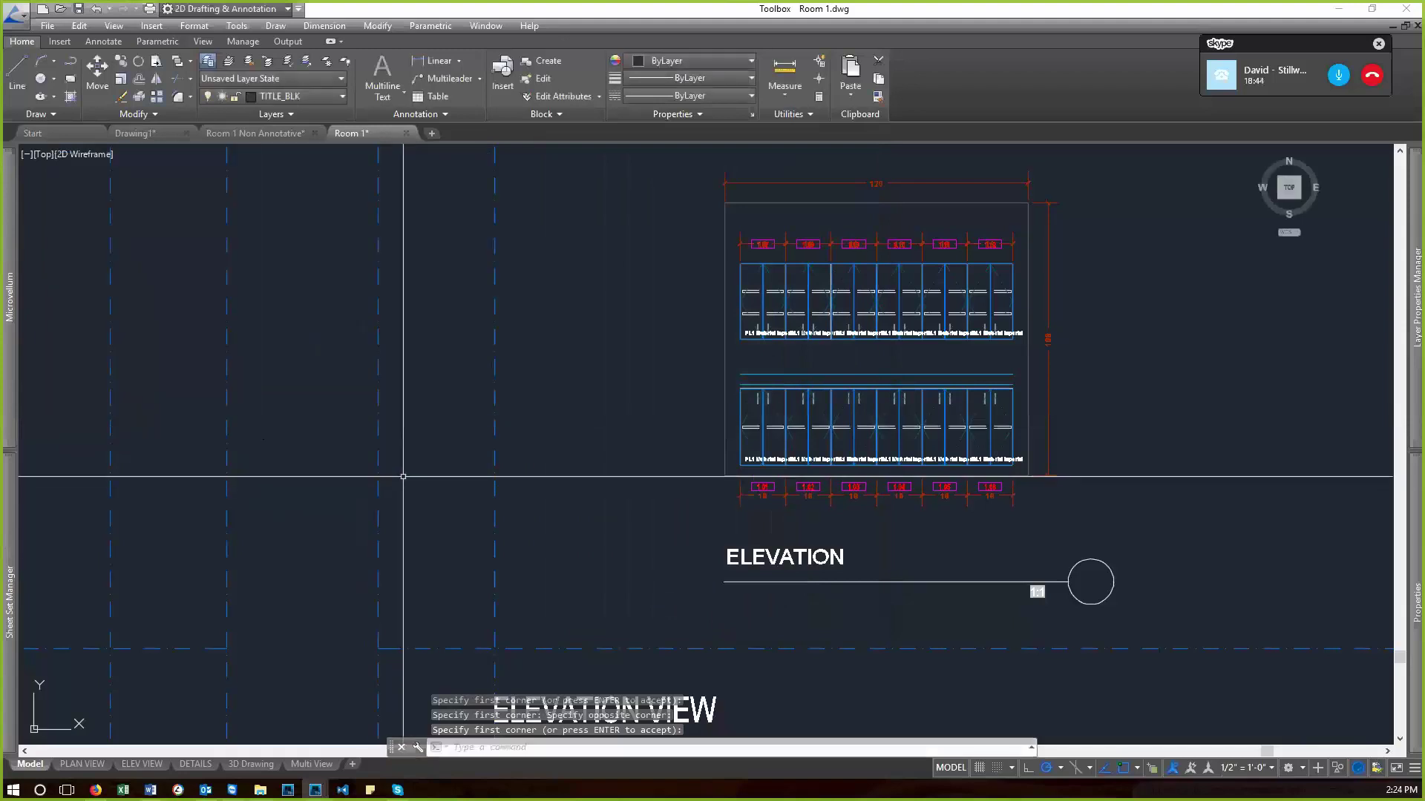
{"action": "type", "text": "e"}
{"action": "key", "text": "Return"}
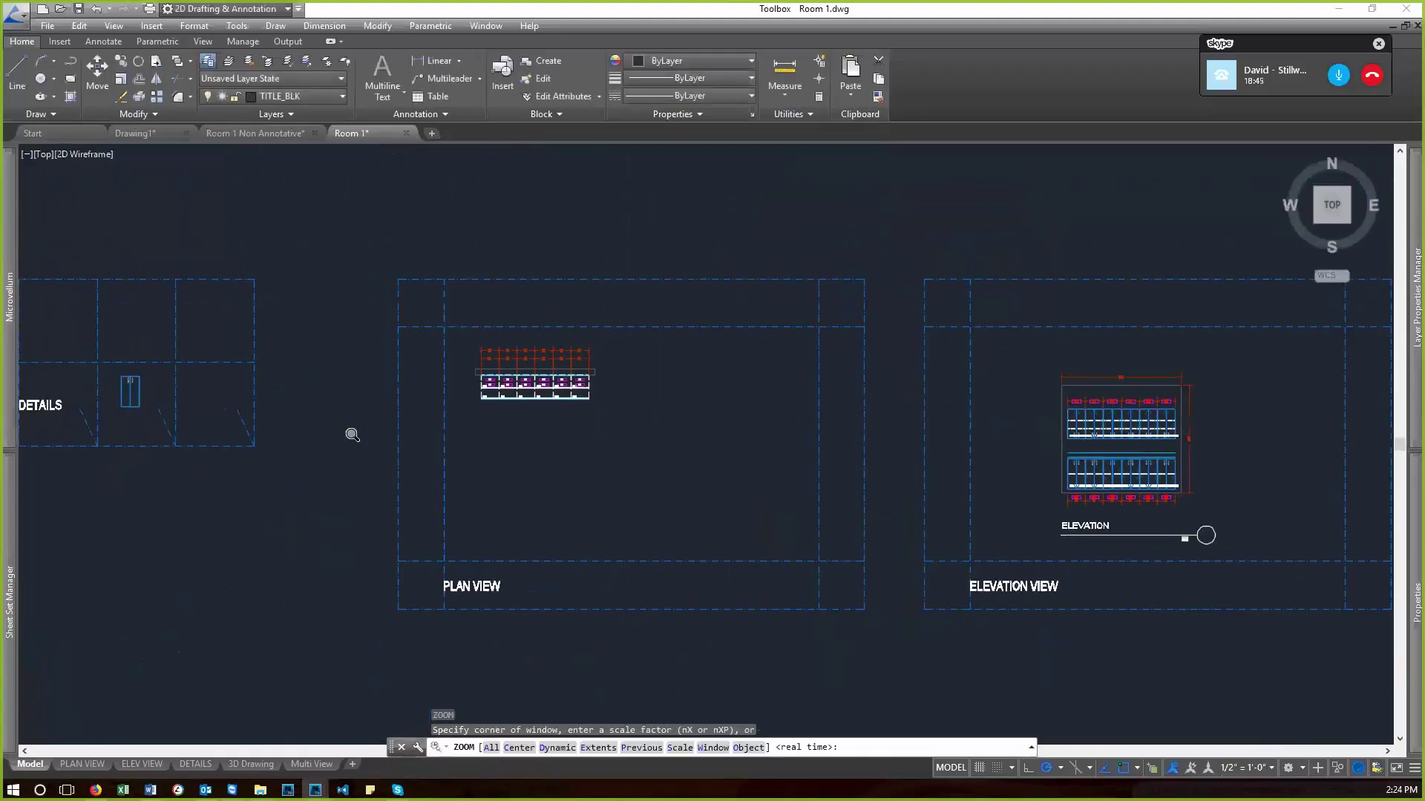
{"action": "mouse_move", "coordinate": [10, 528]}
{"action": "mouse_move", "coordinate": [15, 581]}
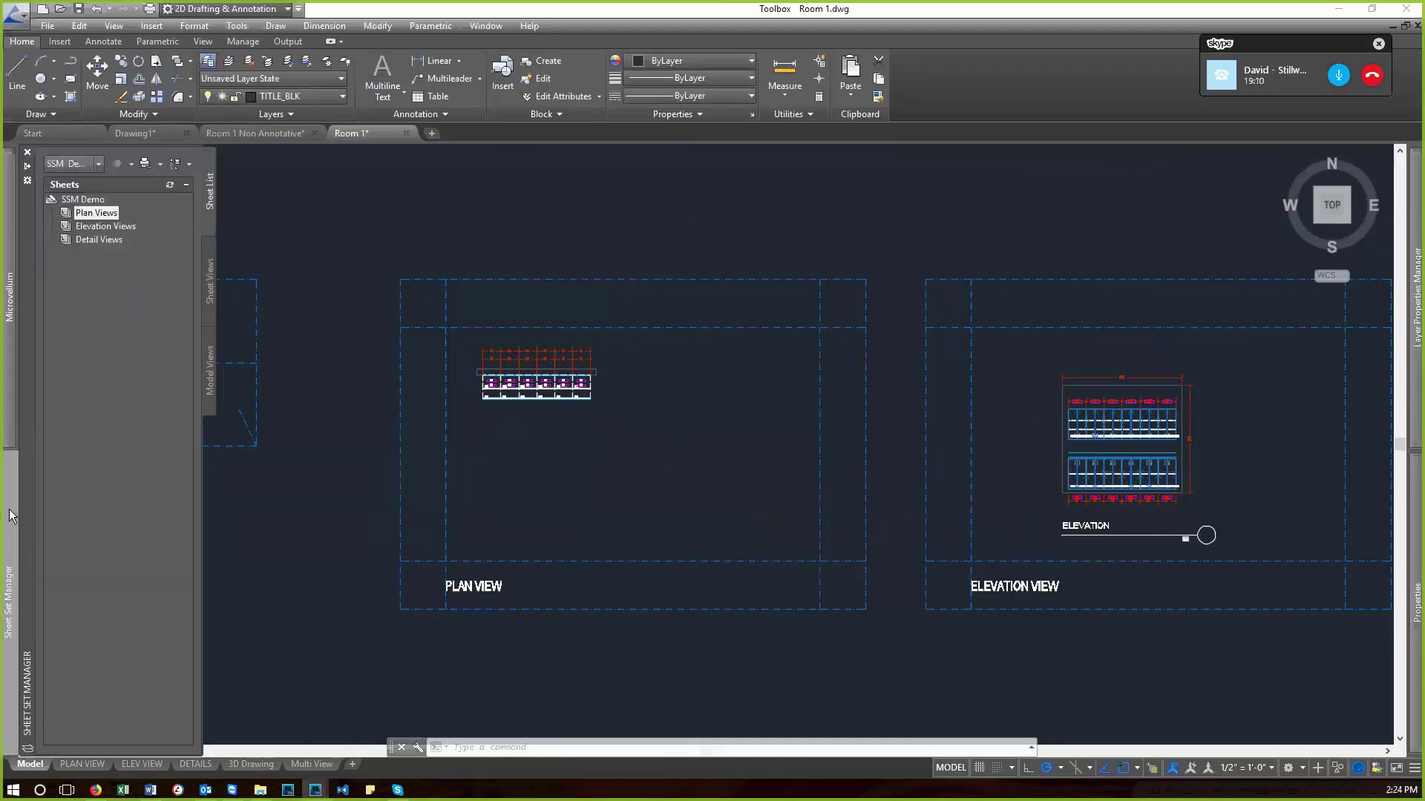
{"action": "mouse_move", "coordinate": [86, 203]}
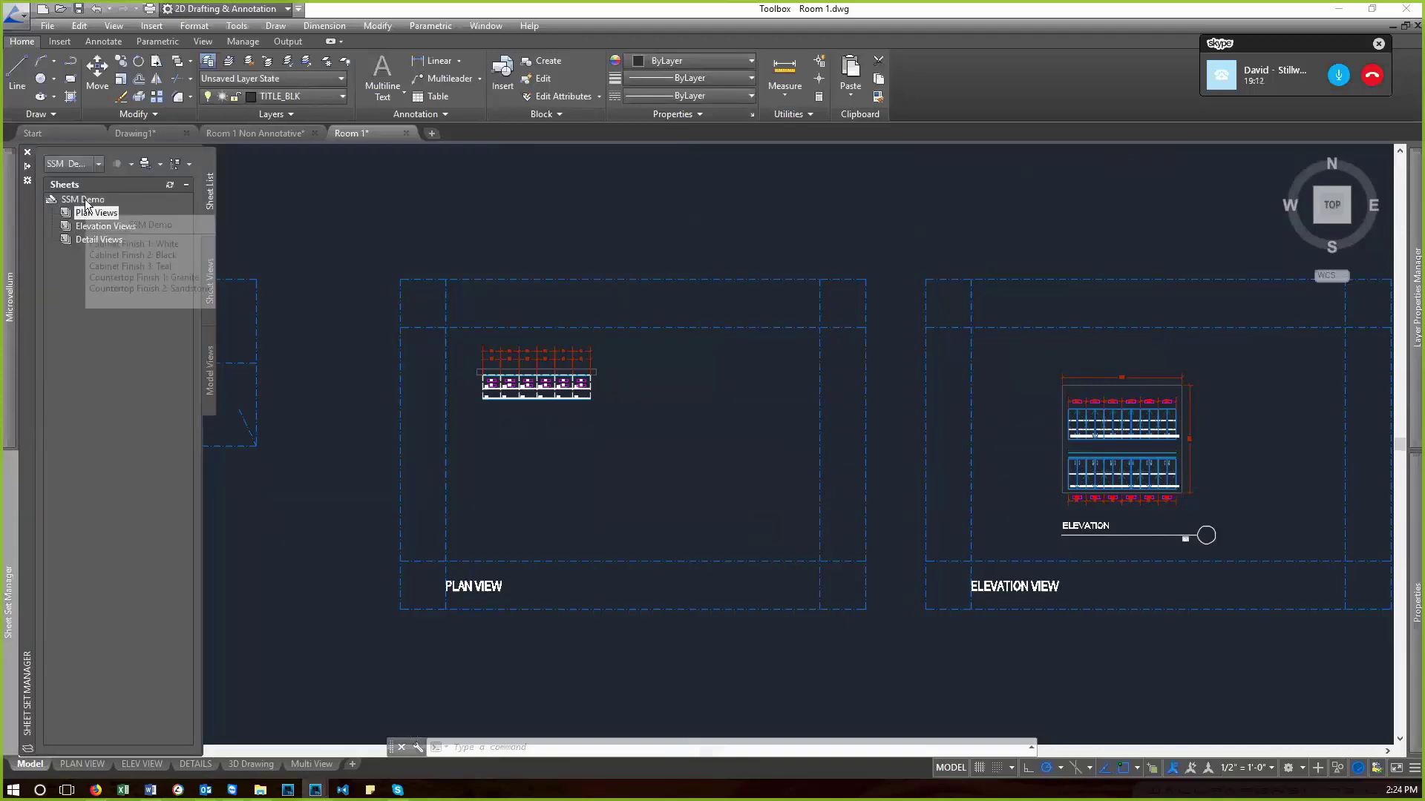
{"action": "right_click", "coordinate": [86, 203]}
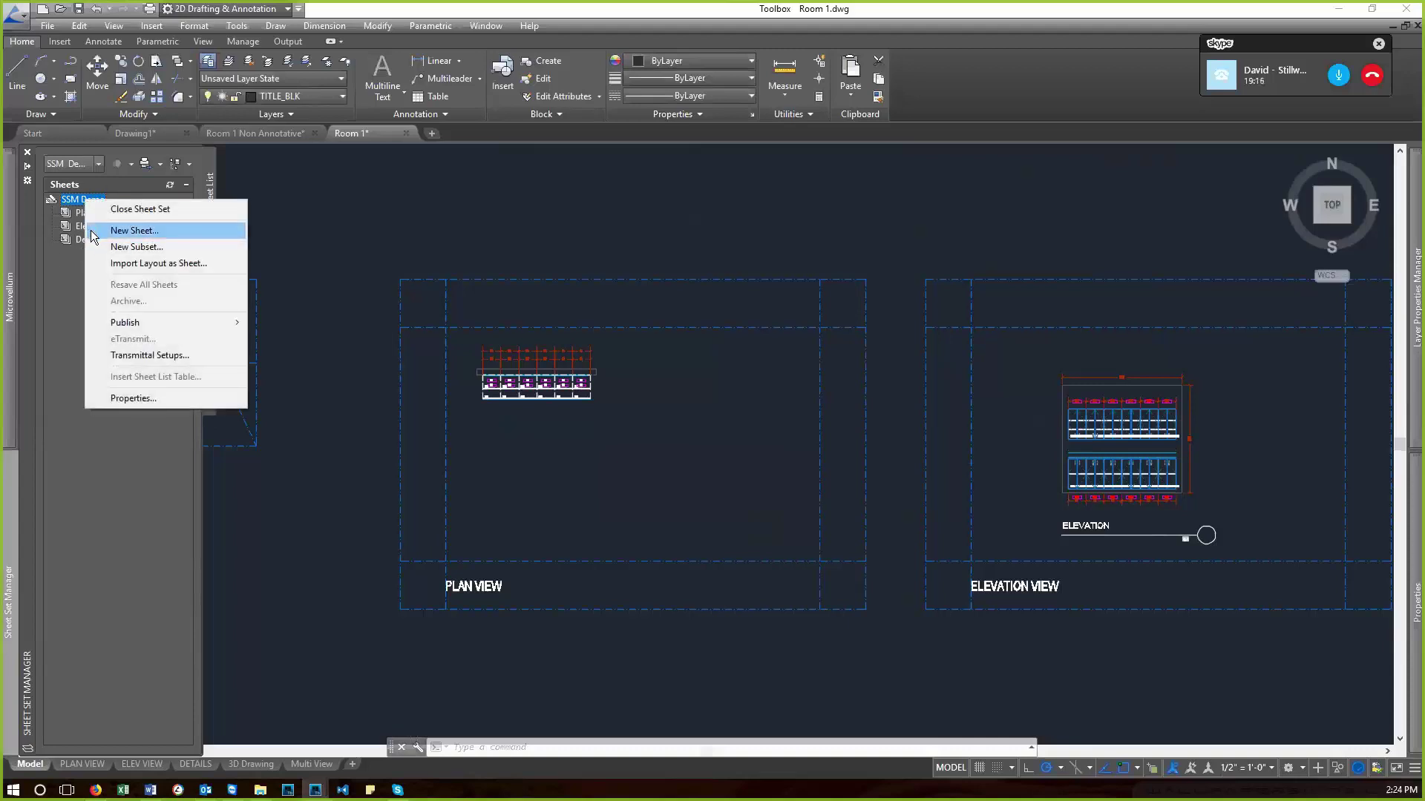
{"action": "left_click", "coordinate": [134, 231]}
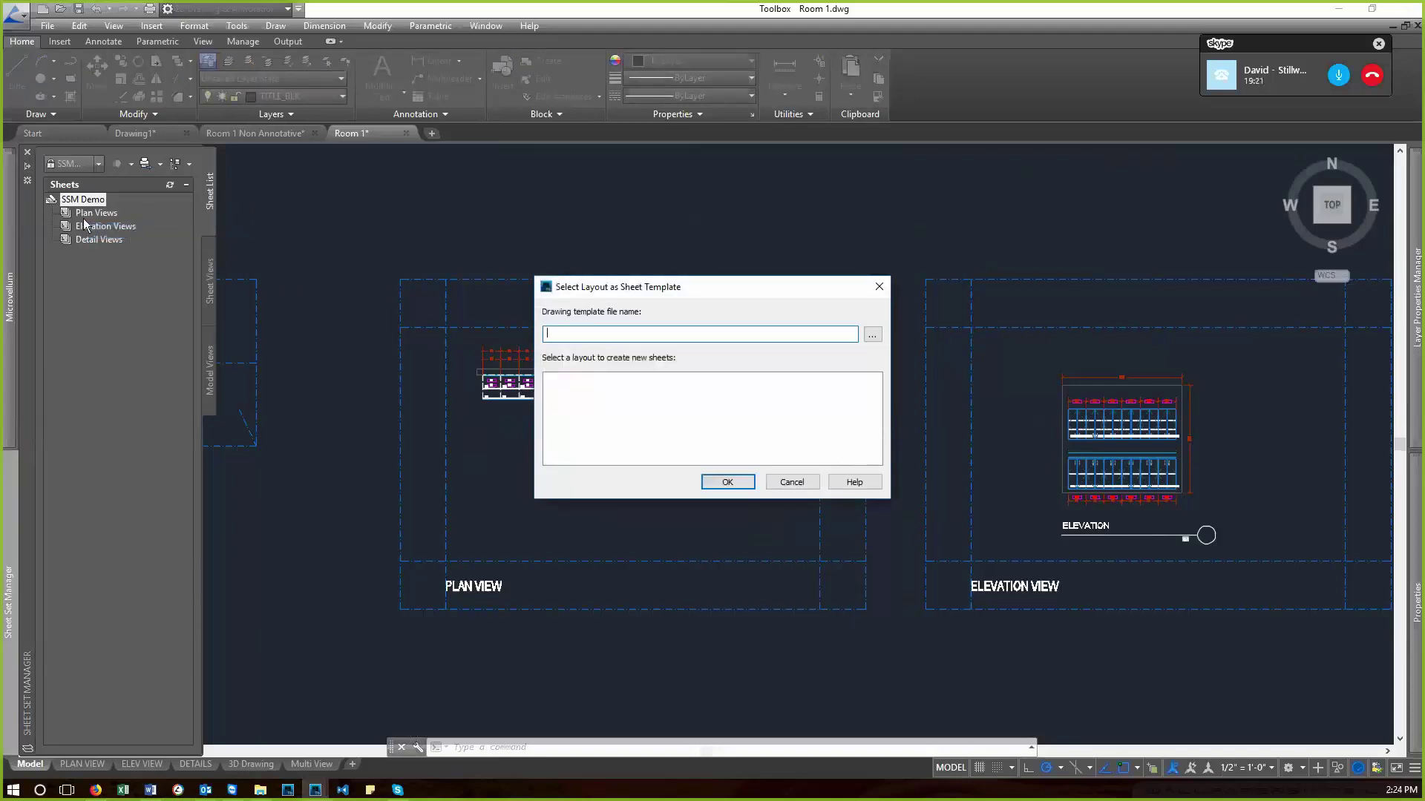
{"action": "left_click", "coordinate": [873, 336]}
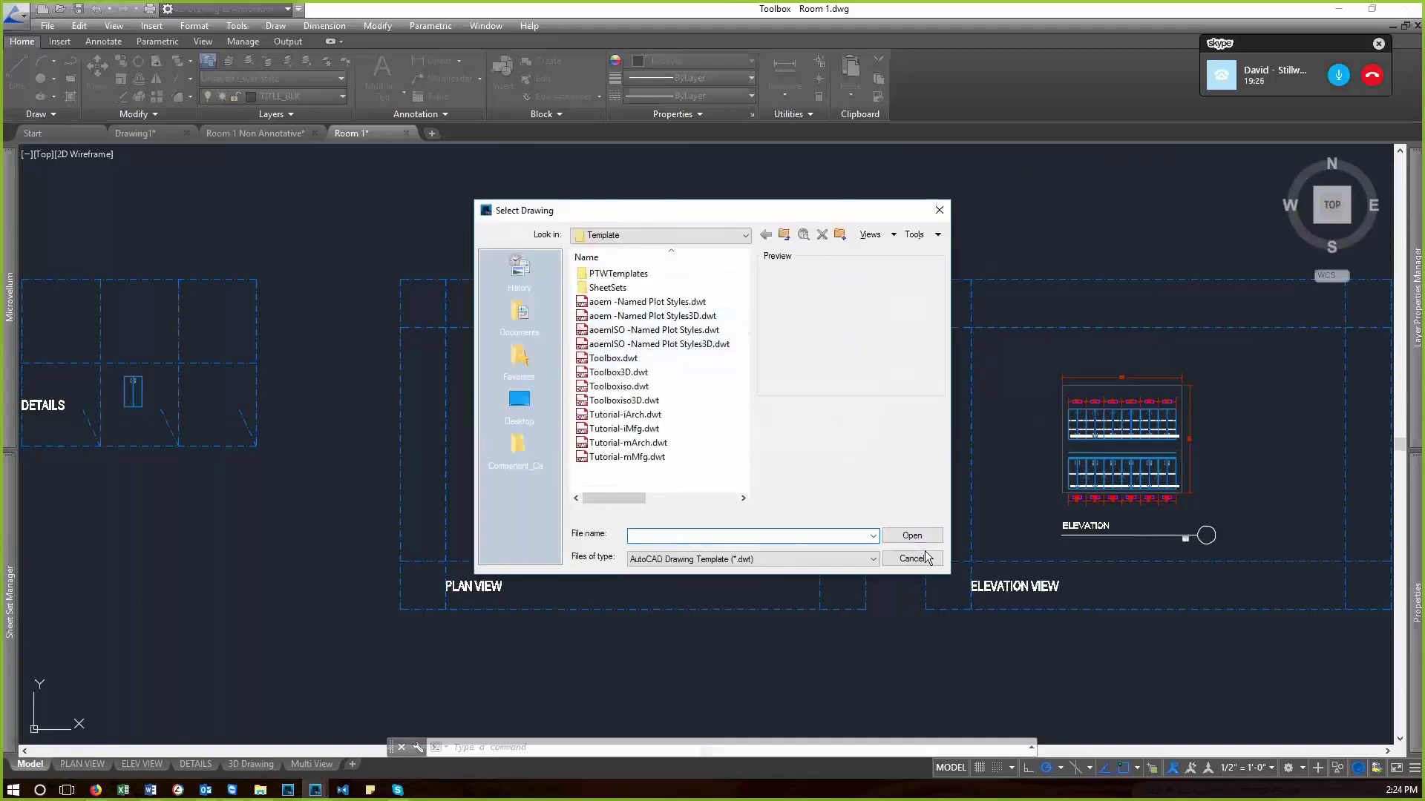
{"action": "left_click", "coordinate": [912, 558]}
{"action": "left_click", "coordinate": [790, 482]}
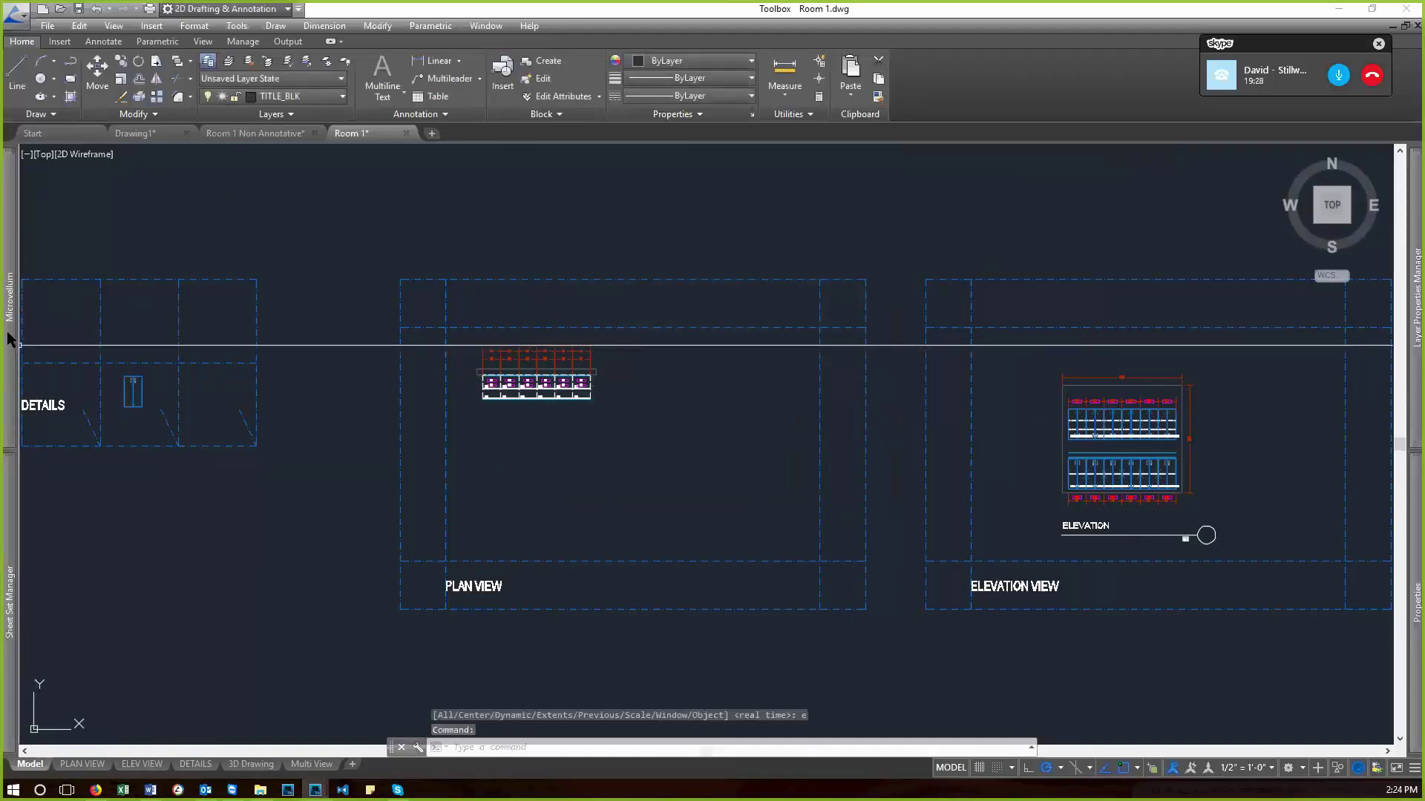
- Start a new sheet in the Plan Views subset using the 11 x 17 layout of the drawing template in the SSM folder
{"action": "mouse_move", "coordinate": [9, 334]}
{"action": "mouse_move", "coordinate": [13, 475]}
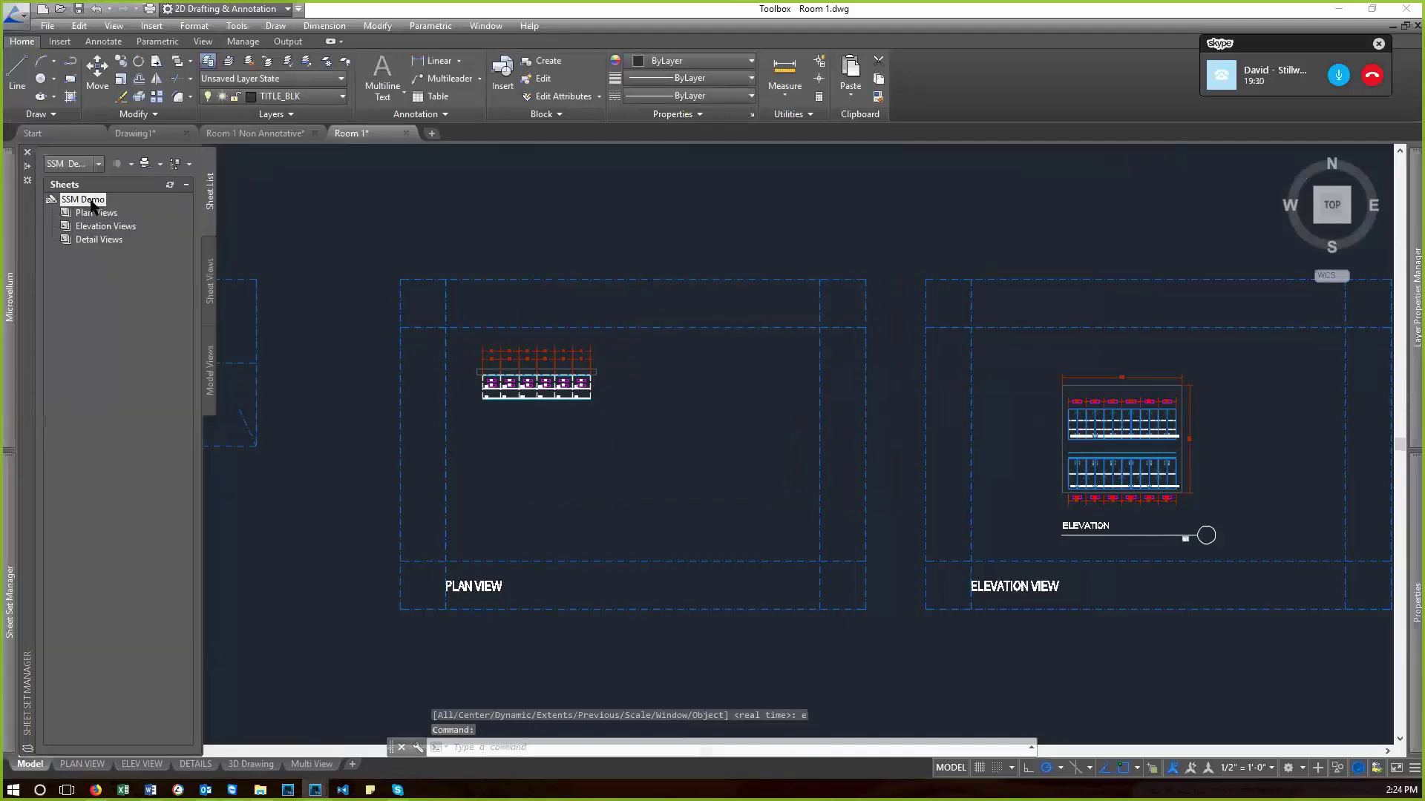
{"action": "right_click", "coordinate": [92, 215]}
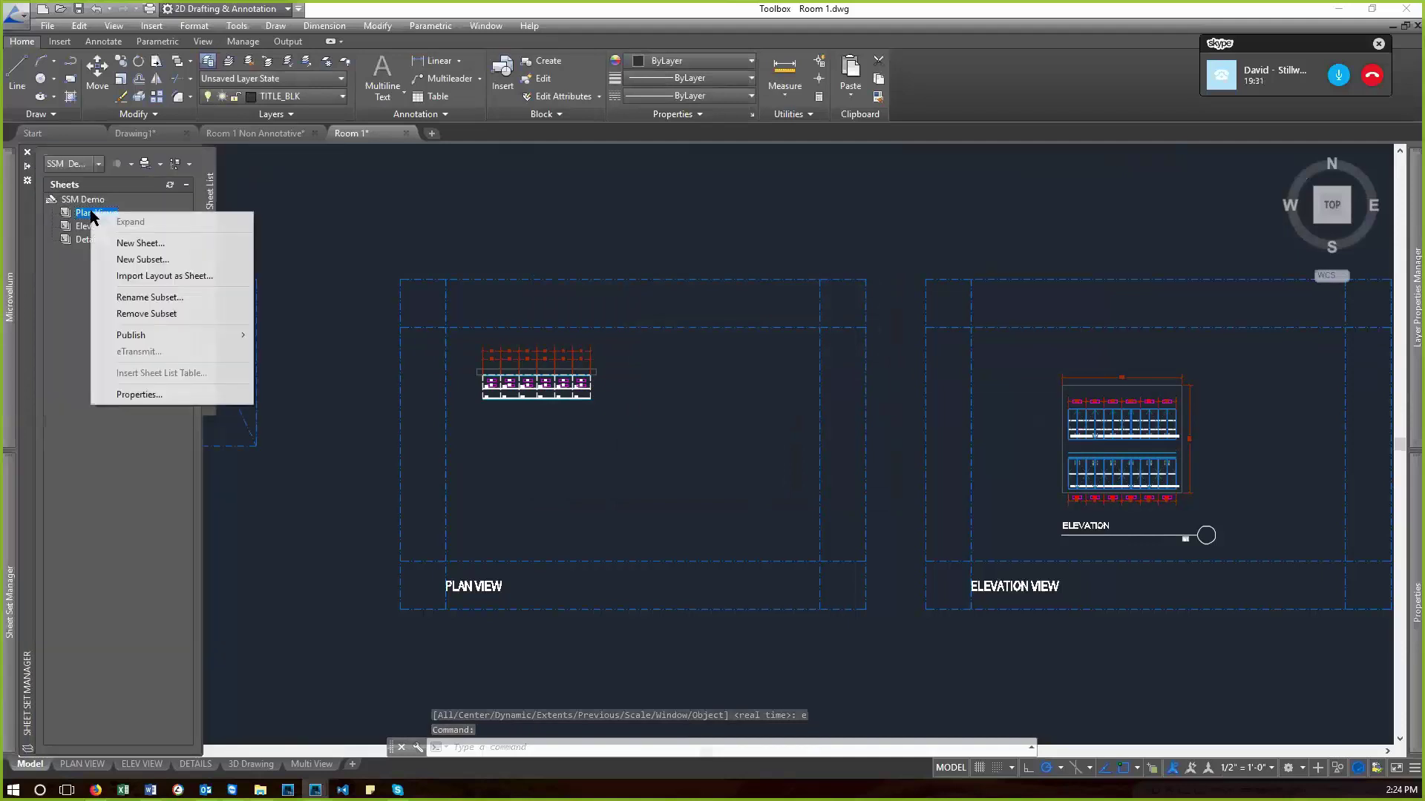
{"action": "left_click", "coordinate": [163, 245]}
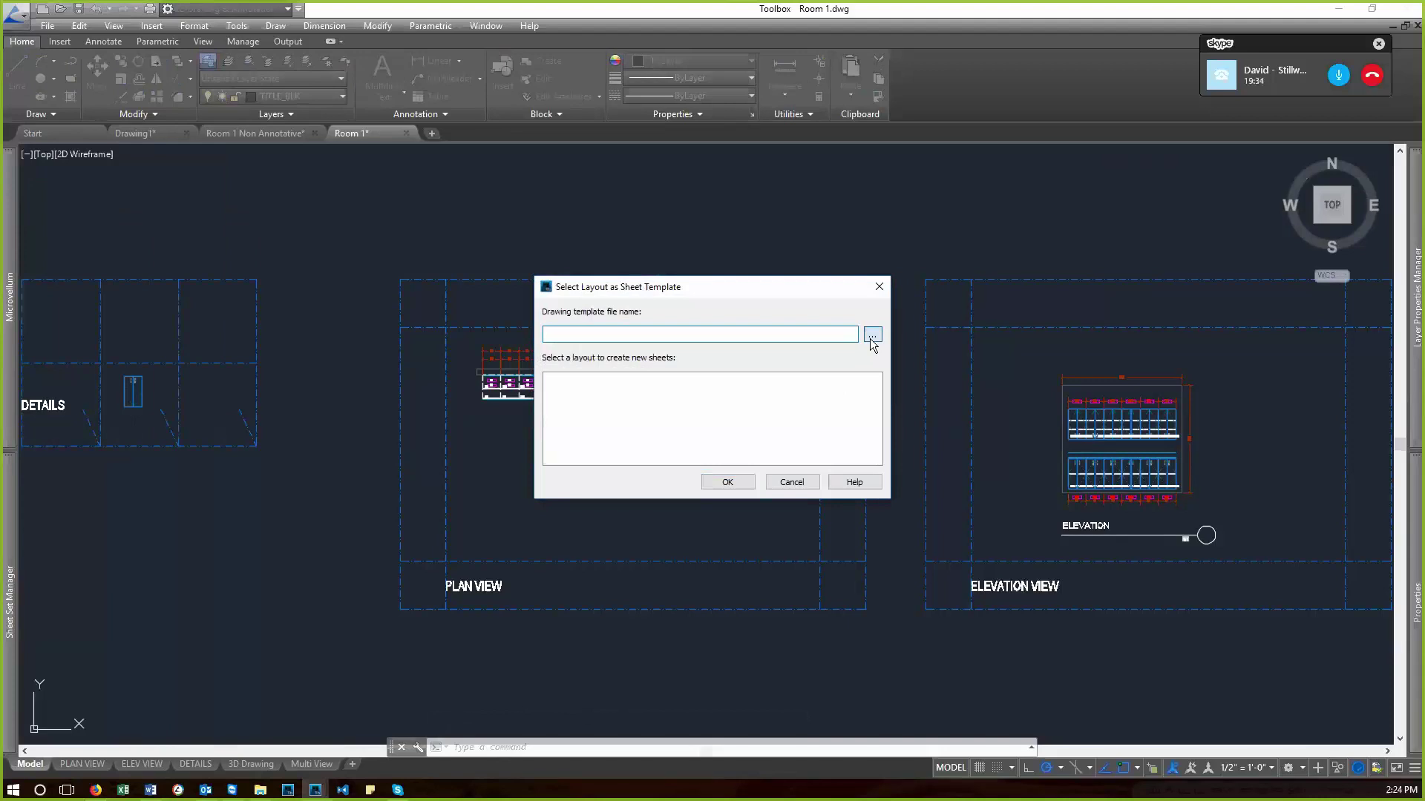
{"action": "left_click", "coordinate": [872, 336]}
{"action": "left_click", "coordinate": [518, 445]}
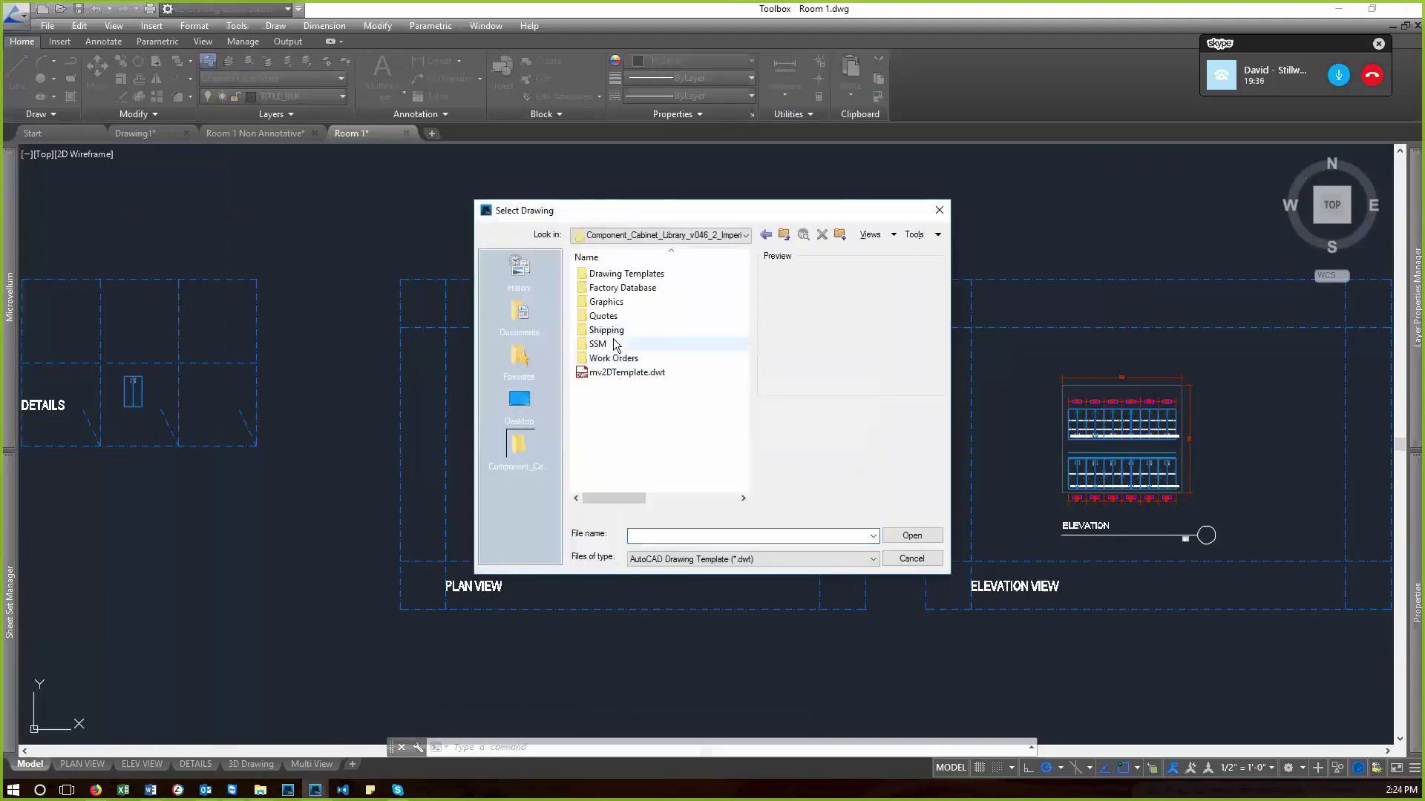
{"action": "double_click", "coordinate": [601, 344]}
{"action": "double_click", "coordinate": [643, 276]}
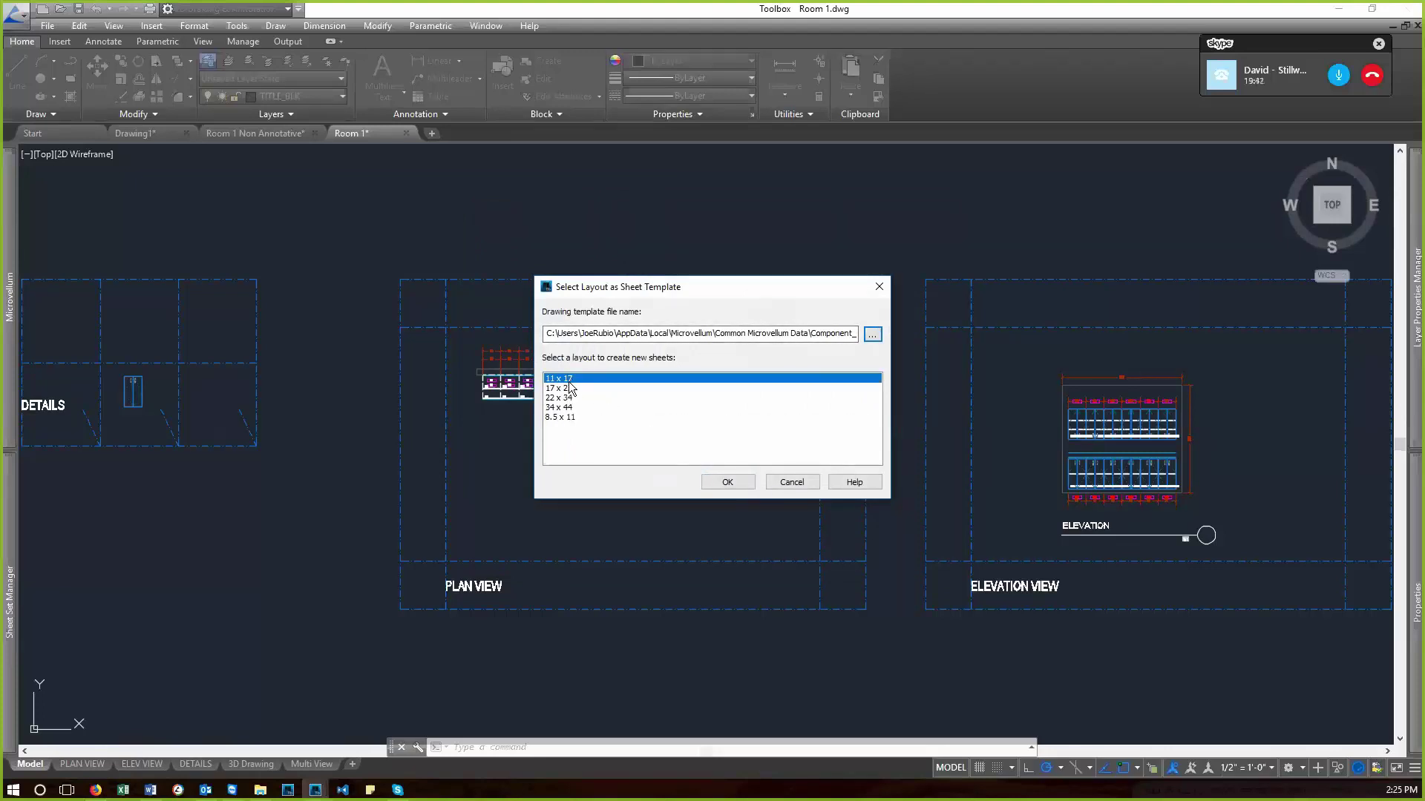
{"action": "left_click", "coordinate": [738, 486]}
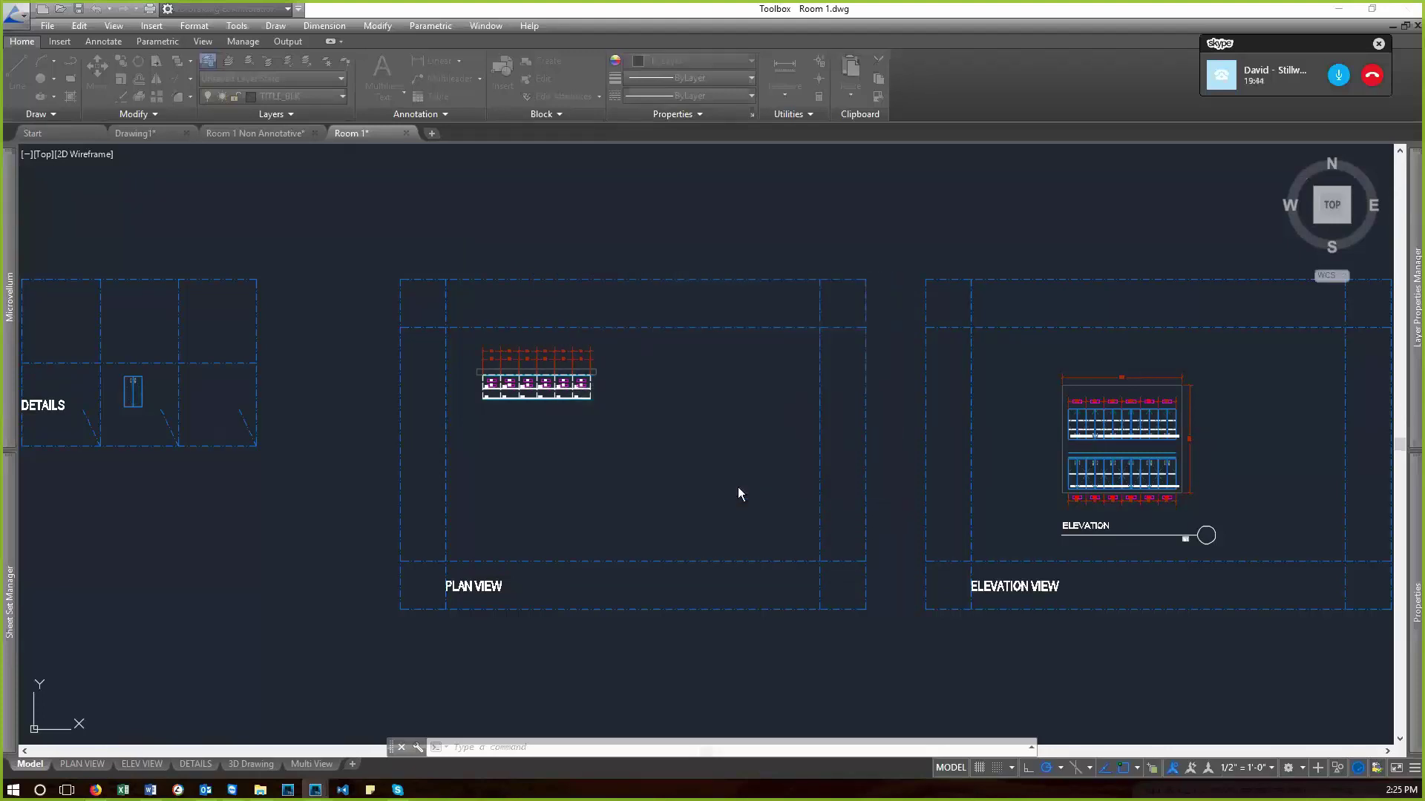
- Title the new sheet Plan Views and create it, opened in the drawing editor
{"action": "left_click", "coordinate": [656, 347]}
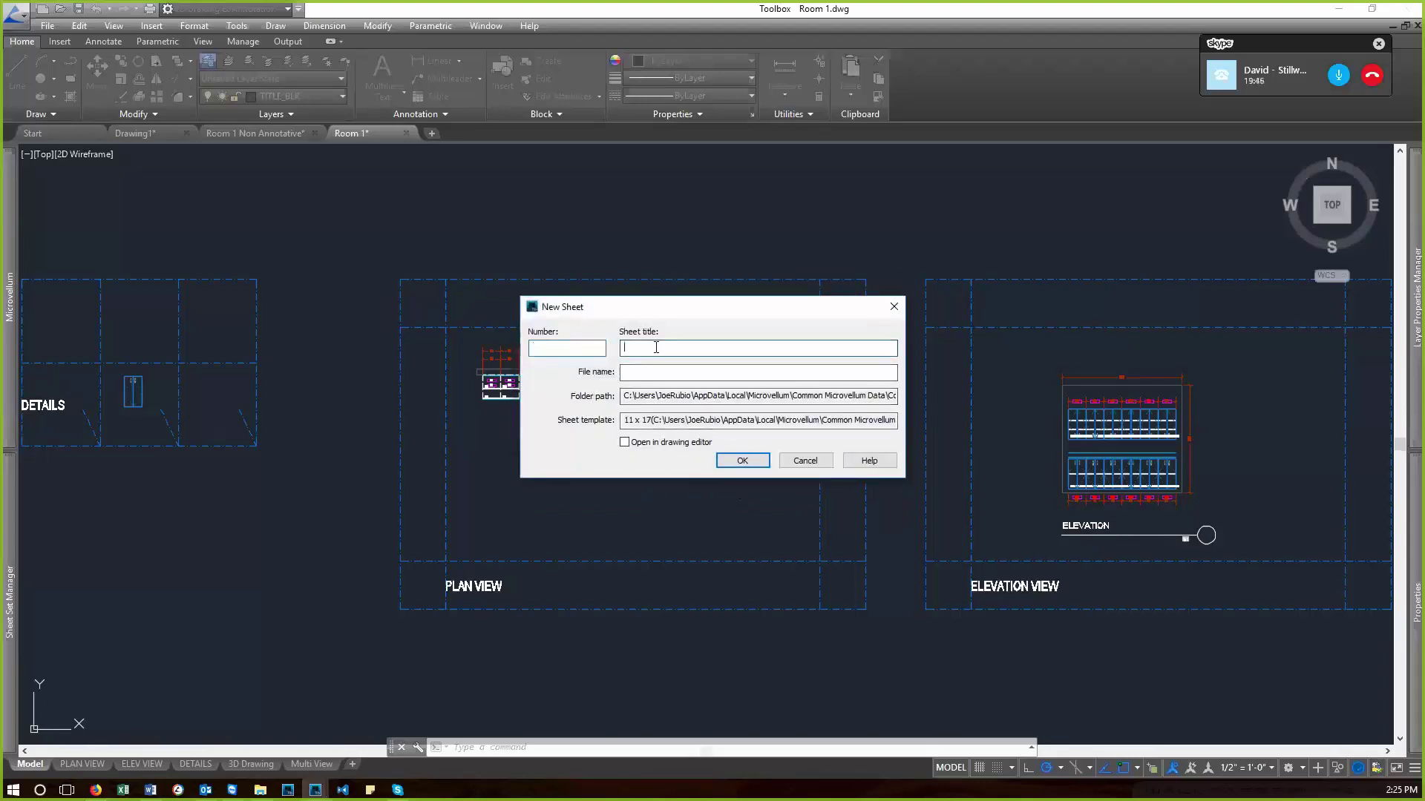
{"action": "type", "text": "Plan Views"}
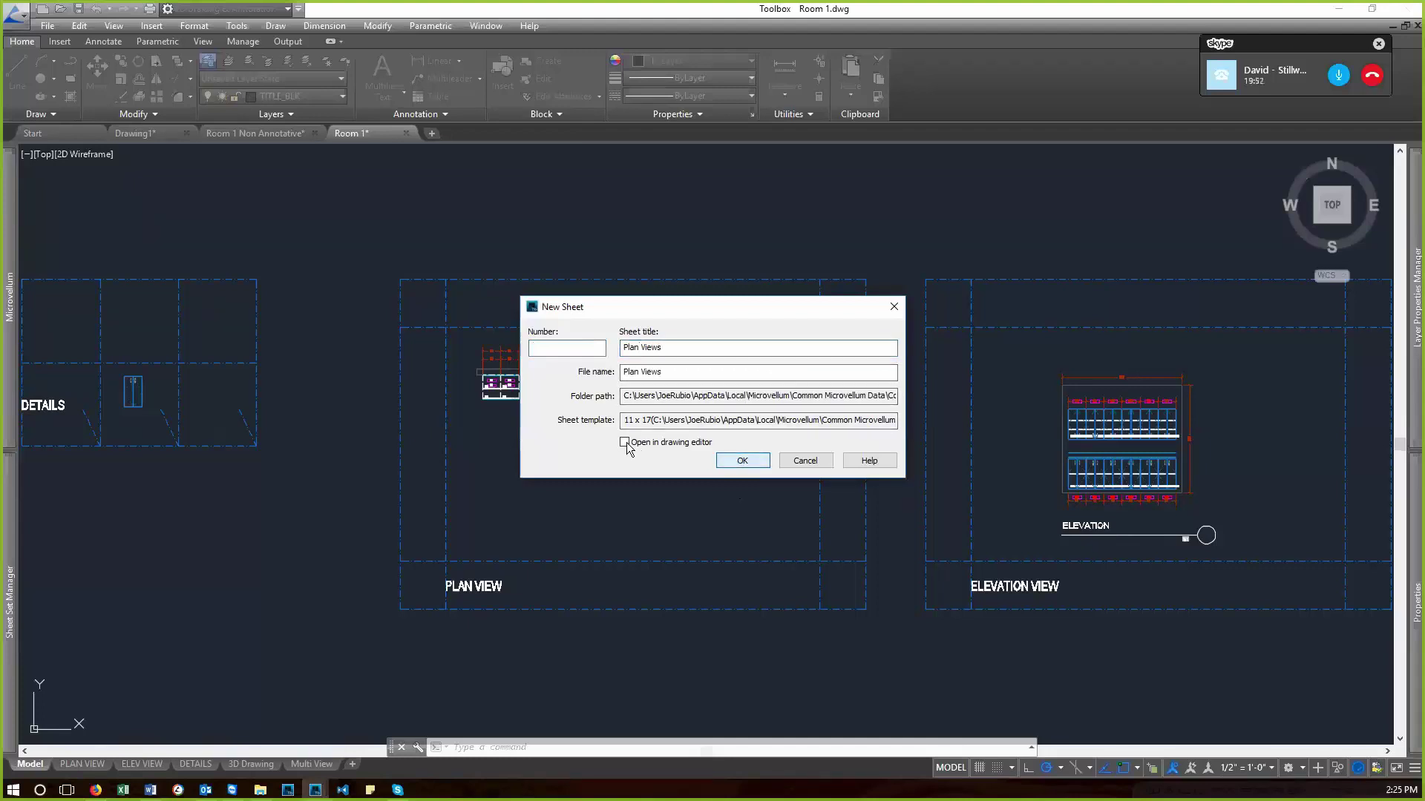
{"action": "left_click", "coordinate": [740, 460]}
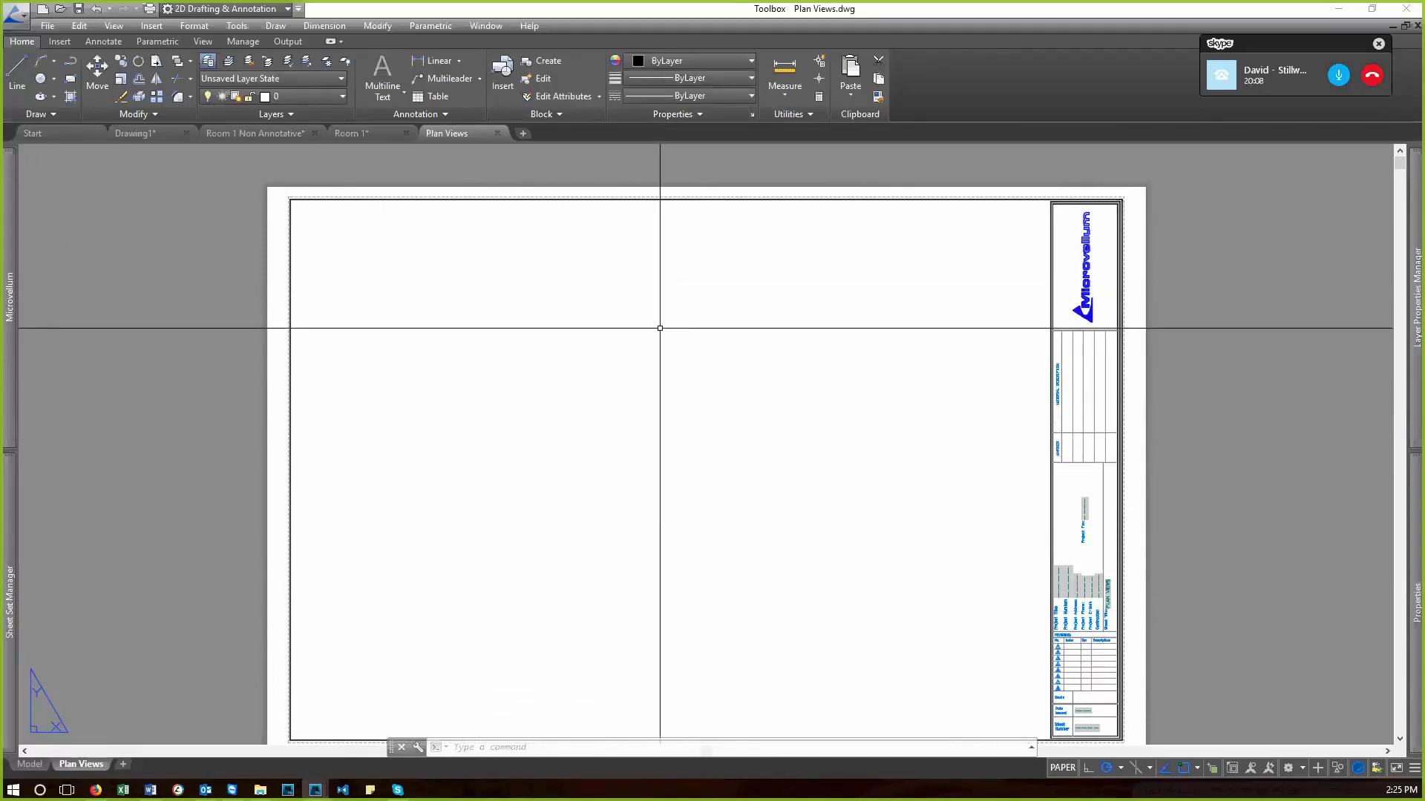
{"action": "type", "text": "z"}
{"action": "key", "text": "Return"}
{"action": "type", "text": "e"}
{"action": "key", "text": "Return"}
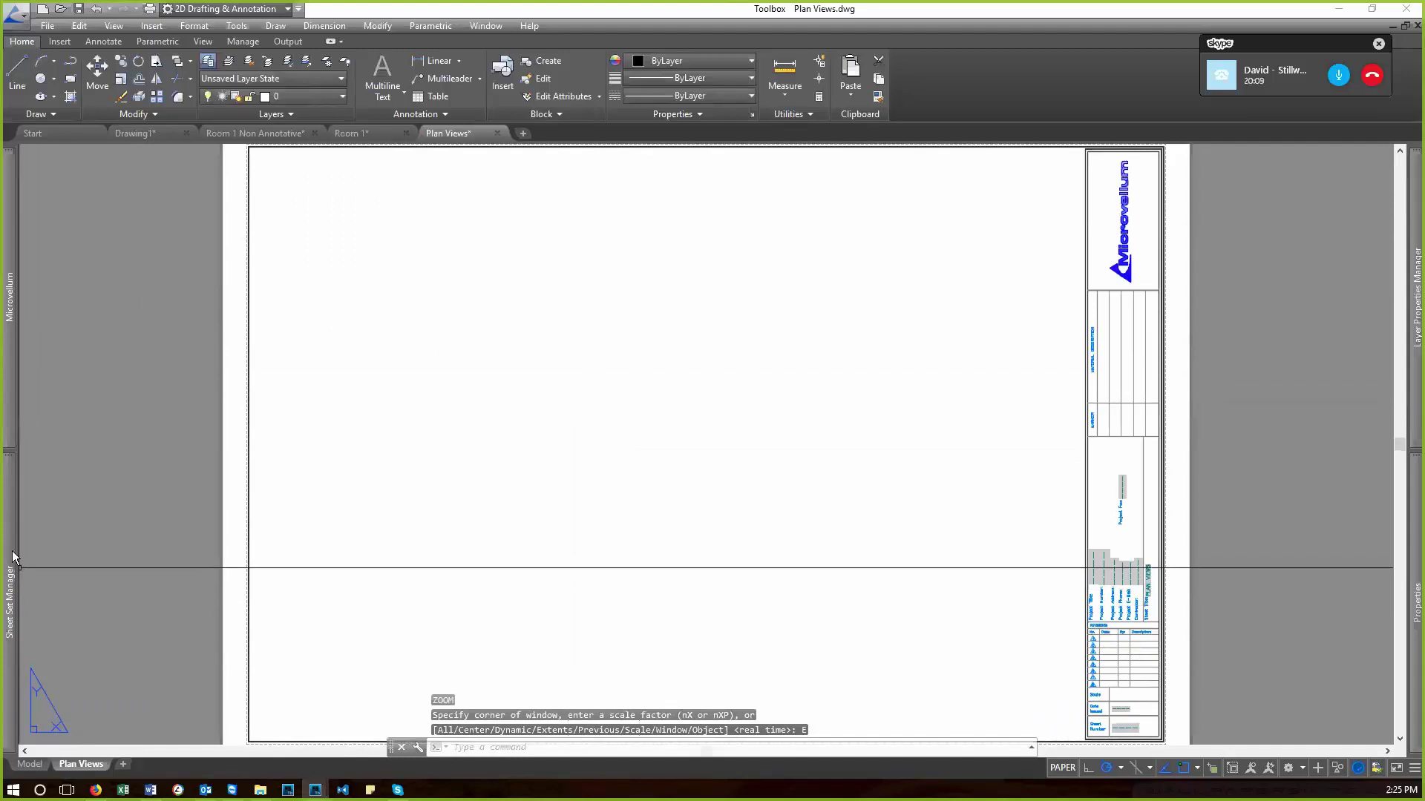
- Add the SSM Demo folder inside Factory Database as a model views location for the sheet set
{"action": "mouse_move", "coordinate": [15, 572]}
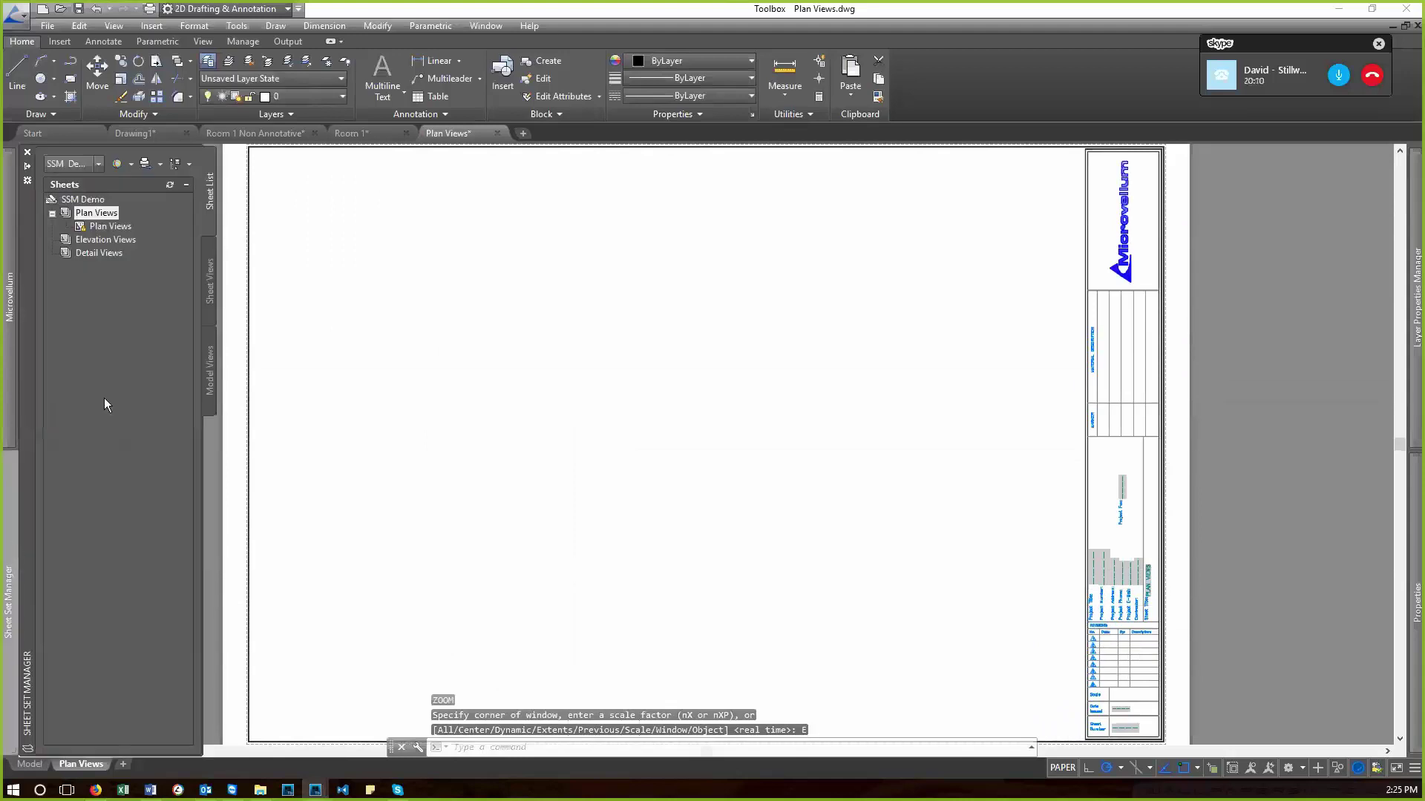
{"action": "left_click", "coordinate": [209, 368]}
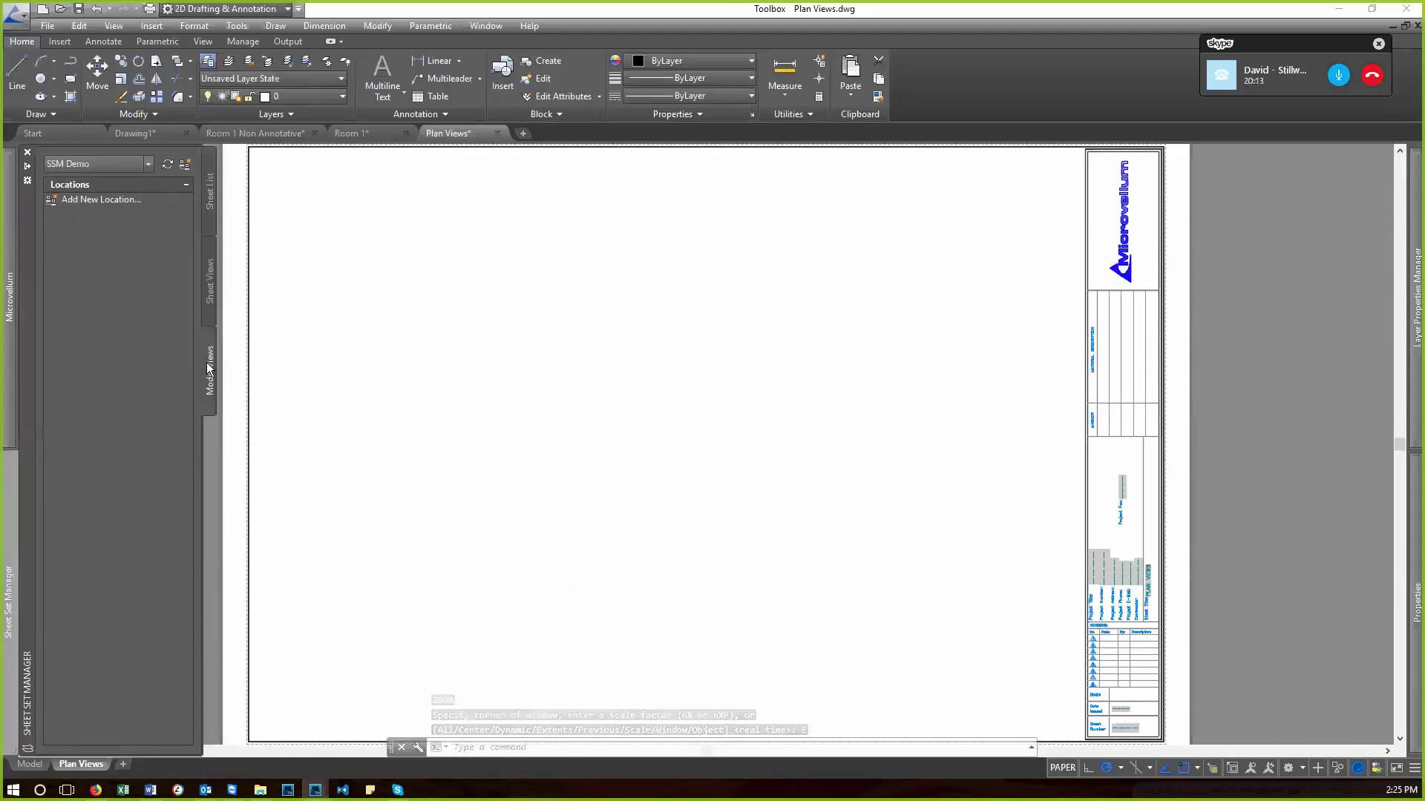
{"action": "right_click", "coordinate": [77, 201]}
{"action": "left_click", "coordinate": [113, 213]}
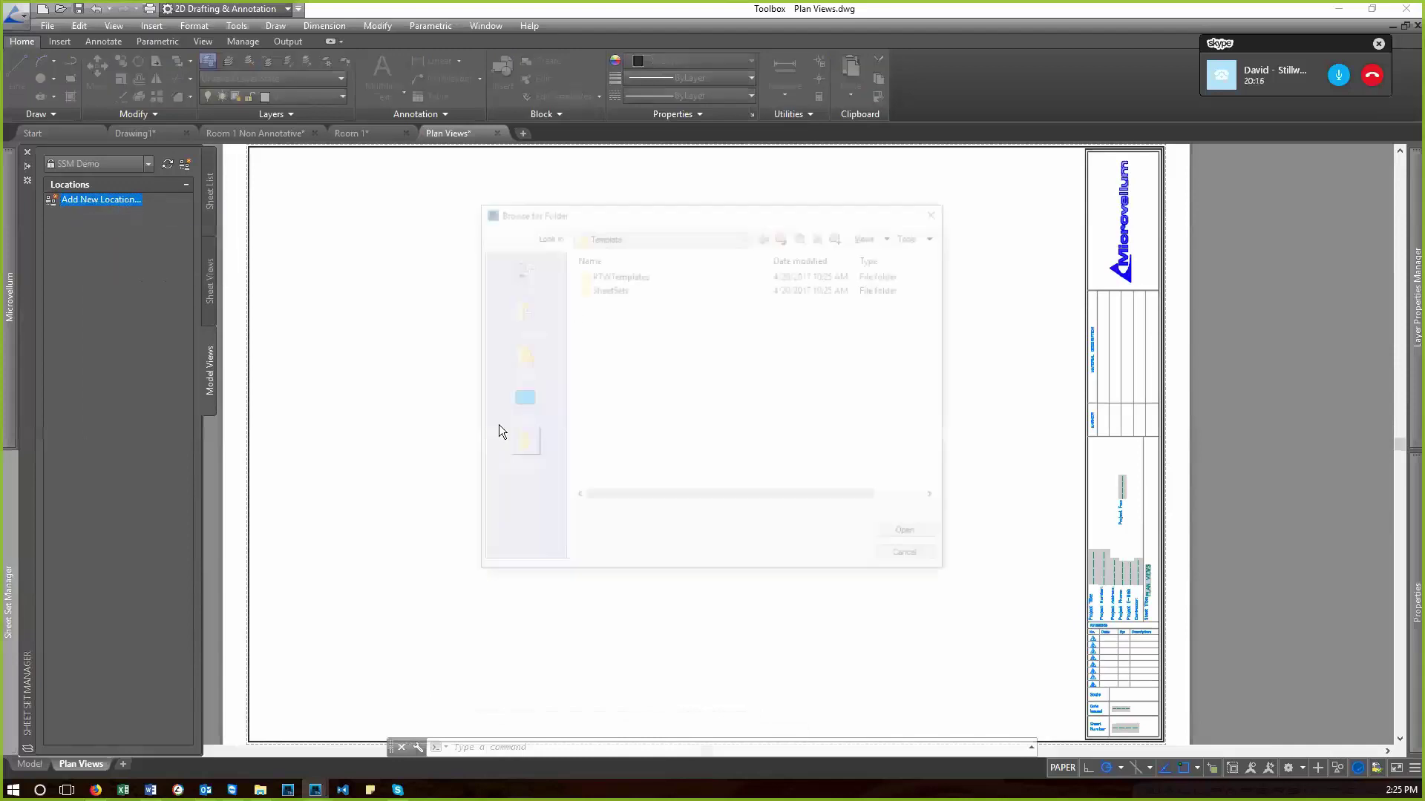
{"action": "left_click", "coordinate": [519, 464]}
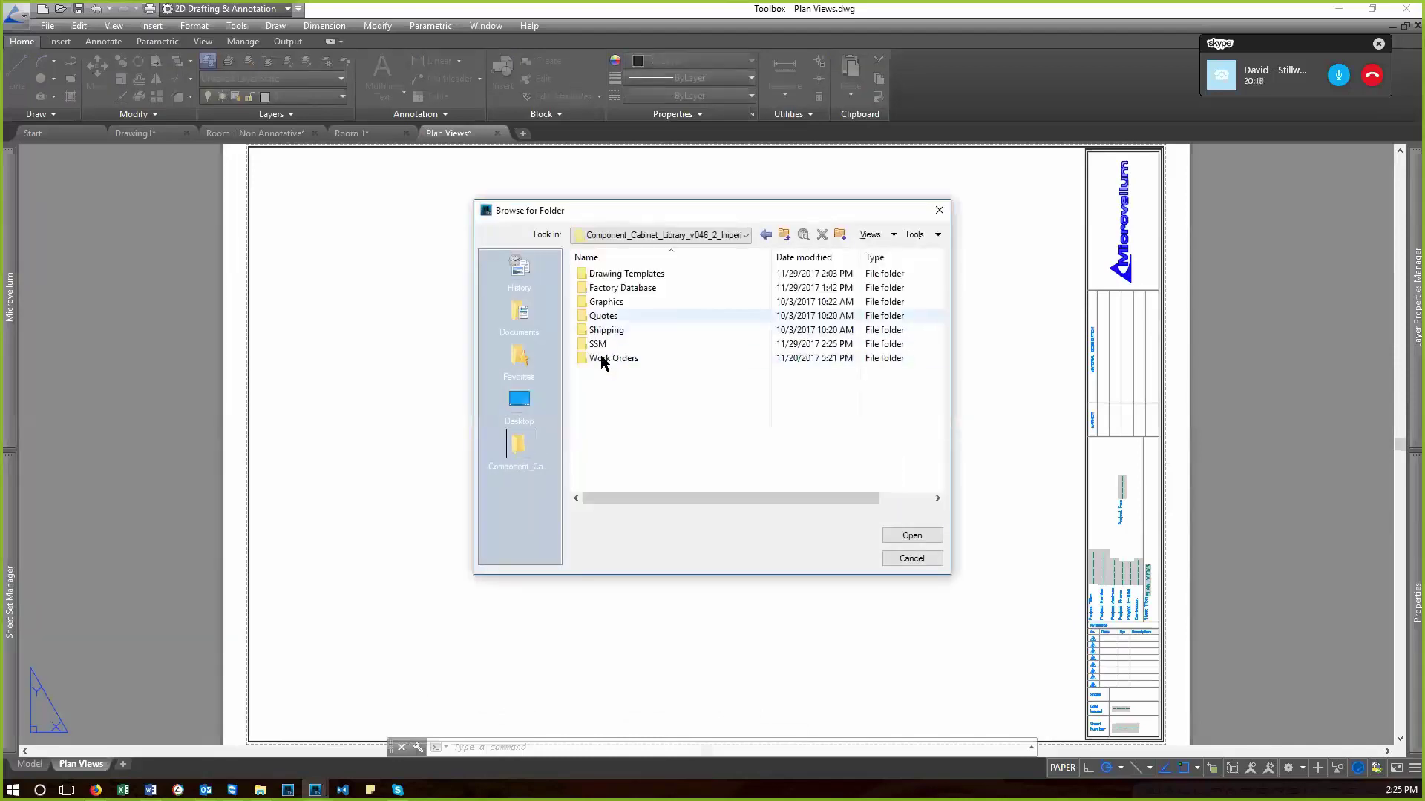
{"action": "double_click", "coordinate": [605, 352]}
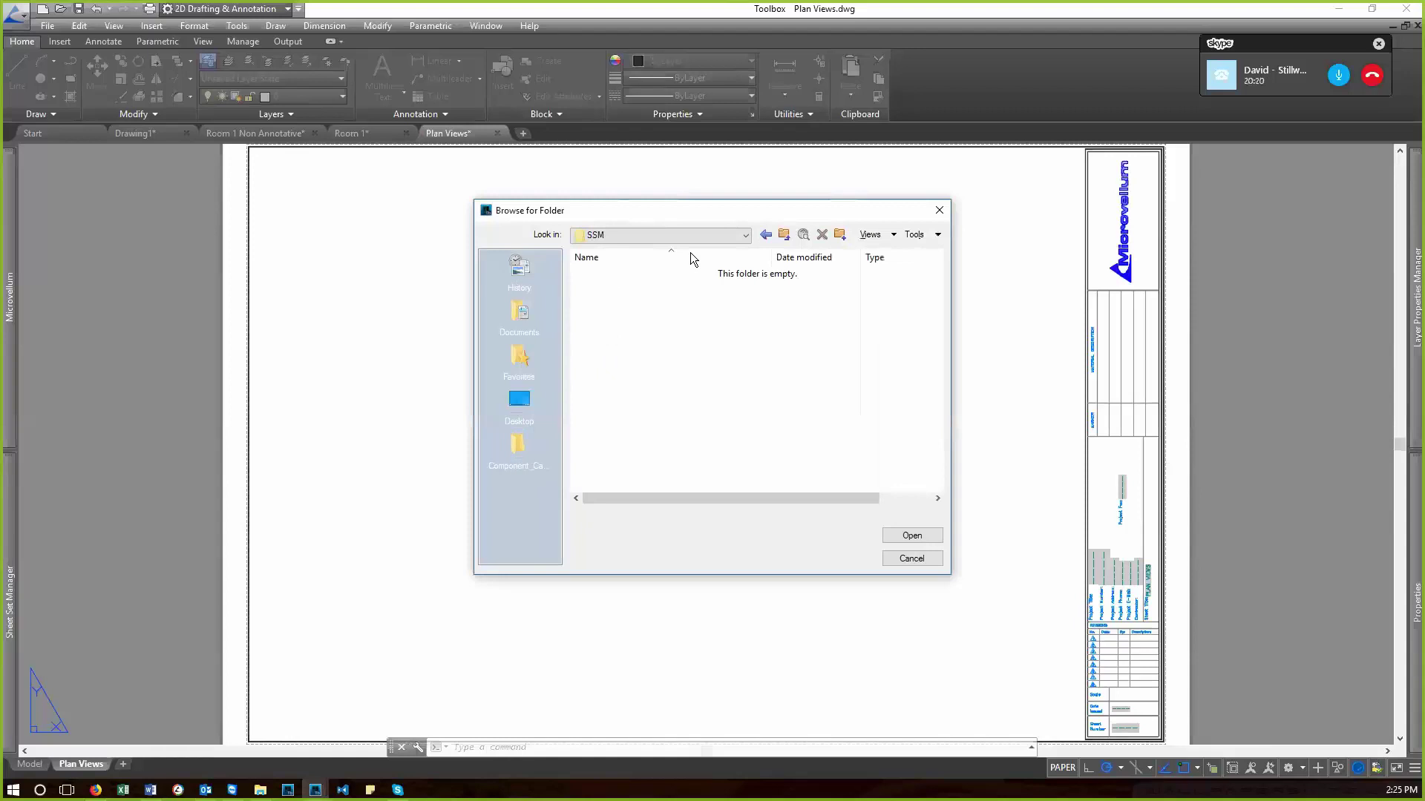
{"action": "left_click", "coordinate": [784, 235]}
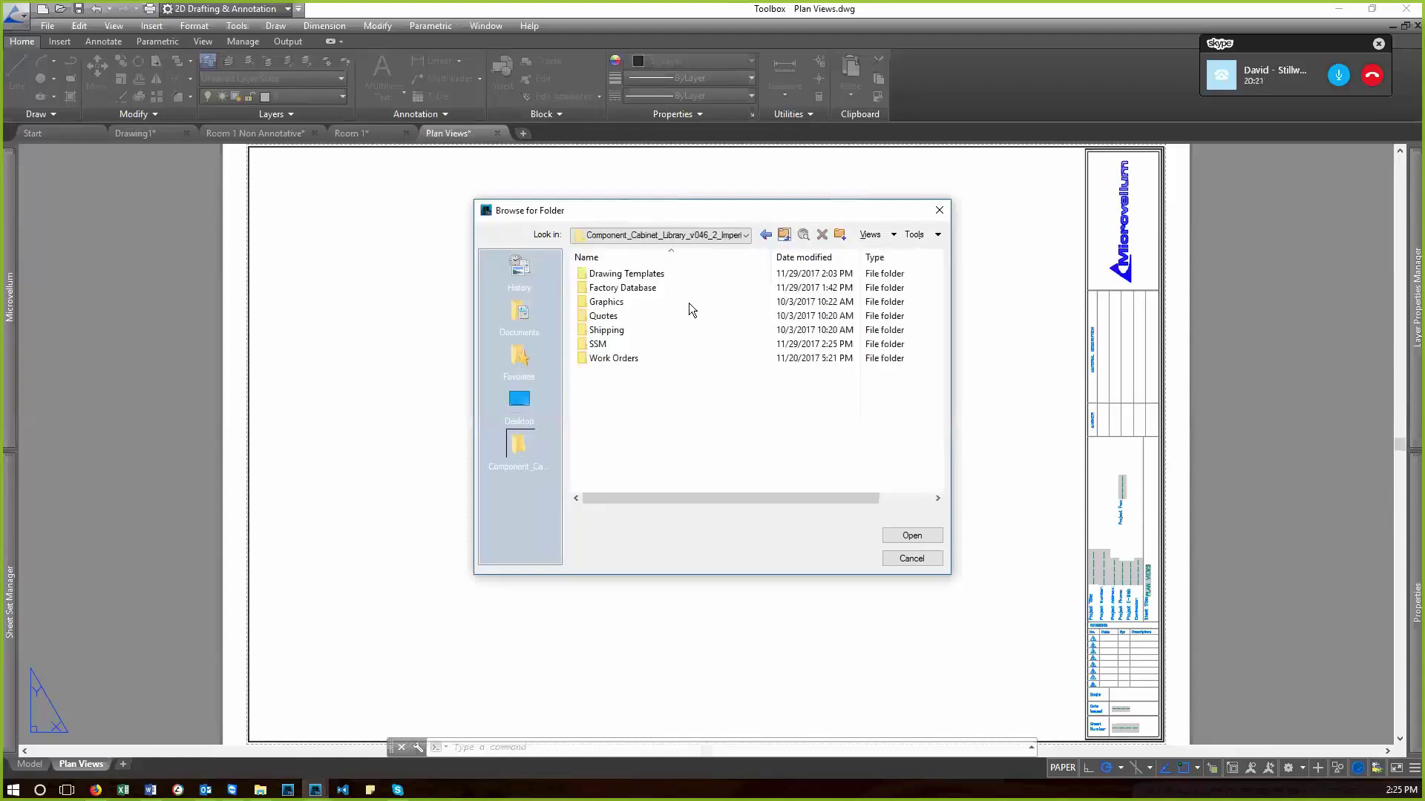
{"action": "double_click", "coordinate": [620, 289]}
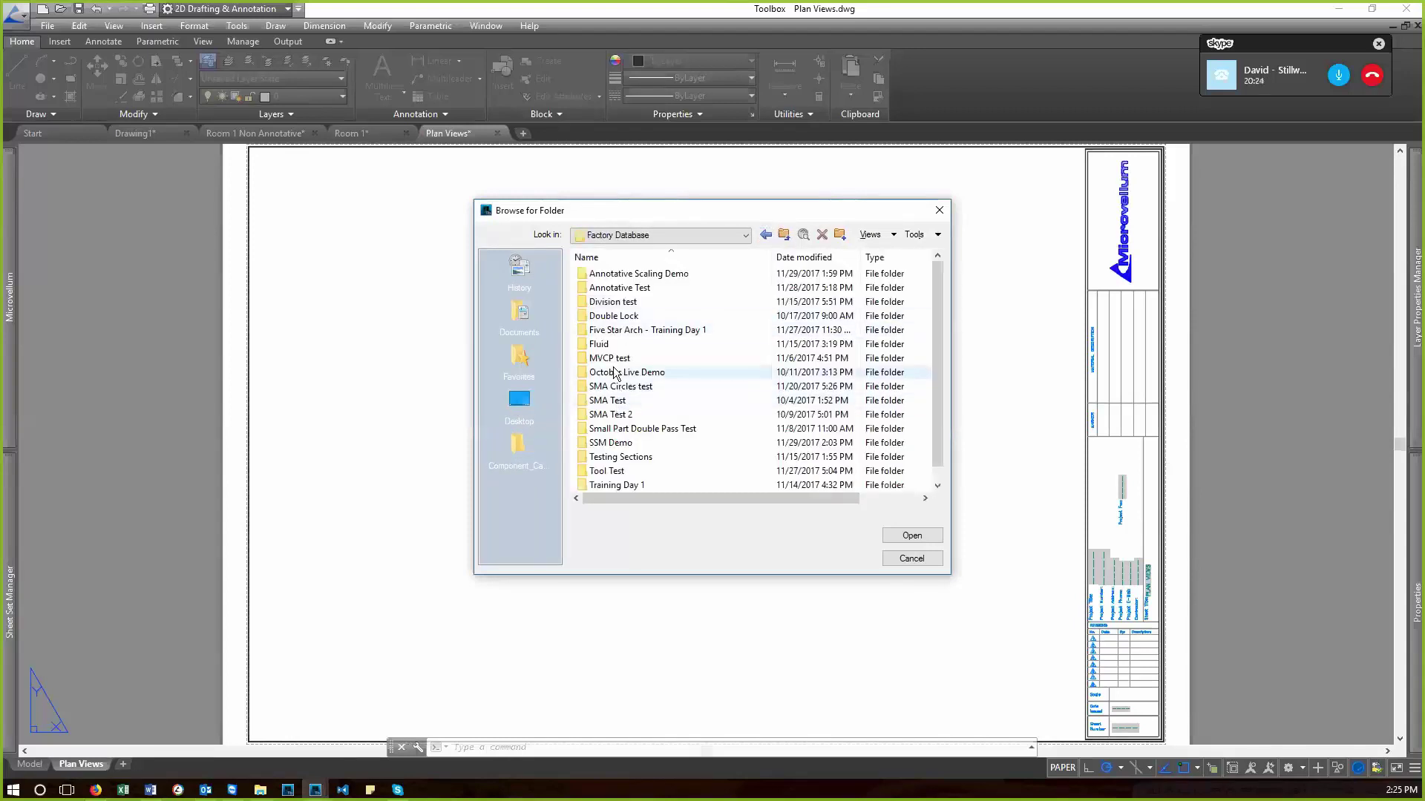
{"action": "scroll", "coordinate": [616, 413], "scroll_direction": "down", "scroll_amount": 1}
{"action": "double_click", "coordinate": [610, 428]}
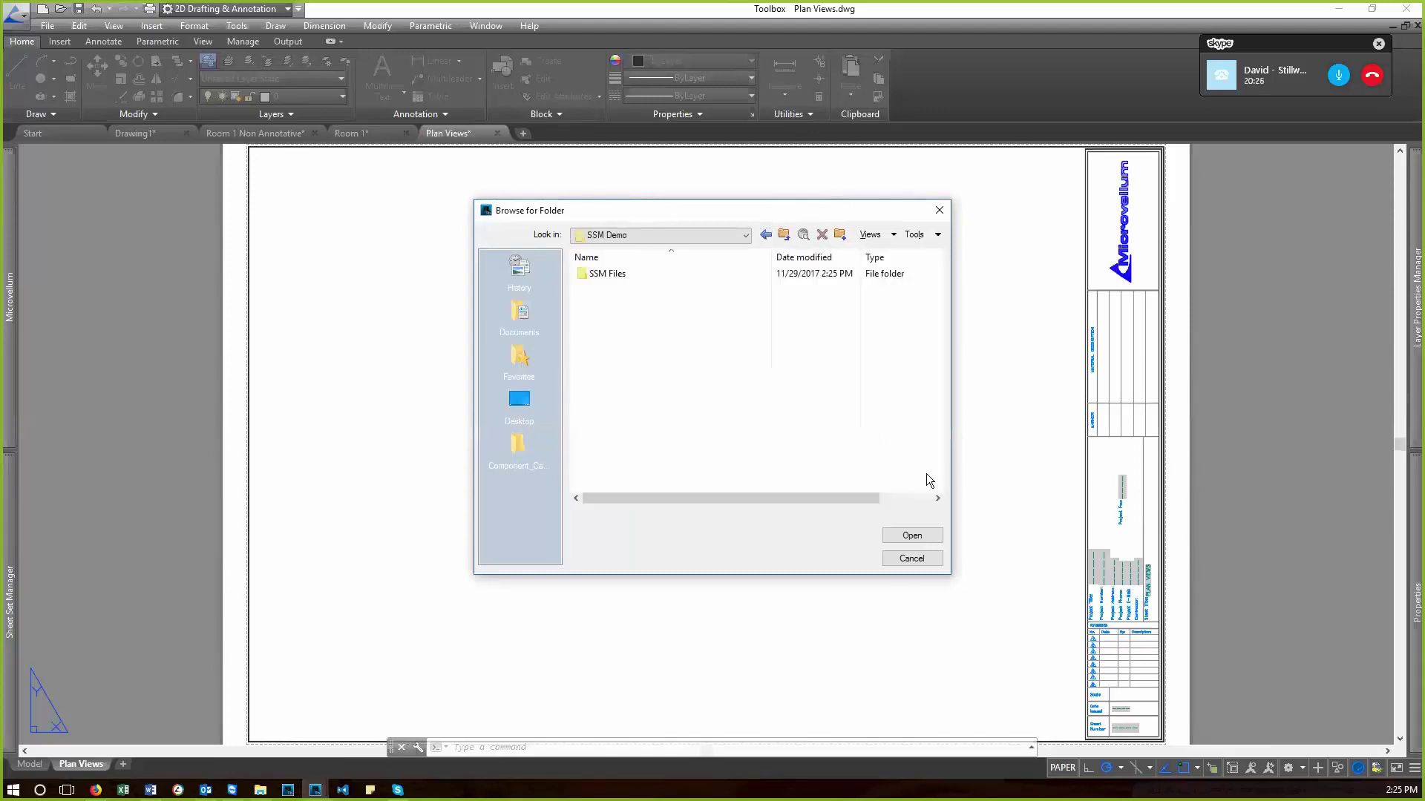
{"action": "left_click", "coordinate": [912, 535]}
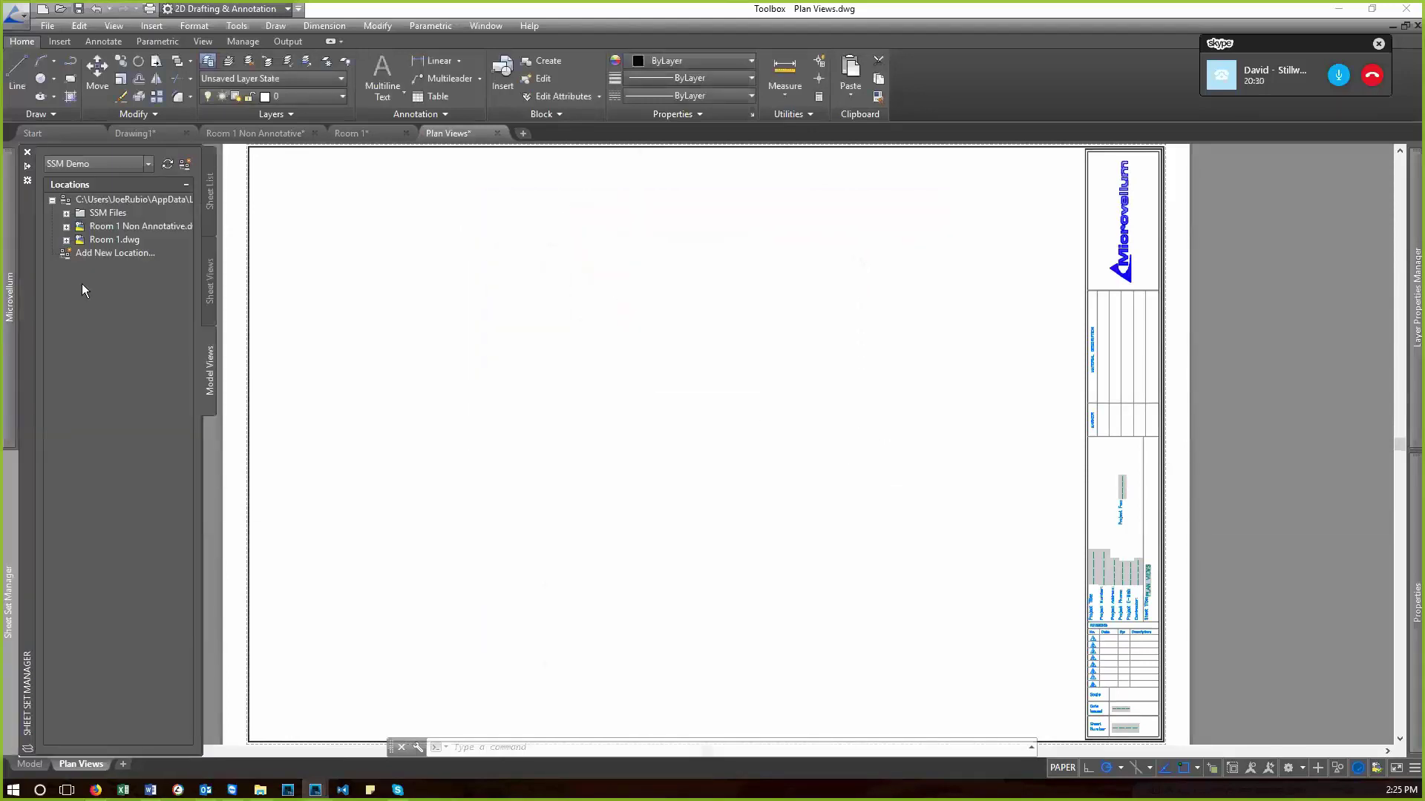
- Save the Room 1 drawing, return to the Plan Views sheet and refresh Room 1.dwg's list of named model views
{"action": "double_click", "coordinate": [110, 241]}
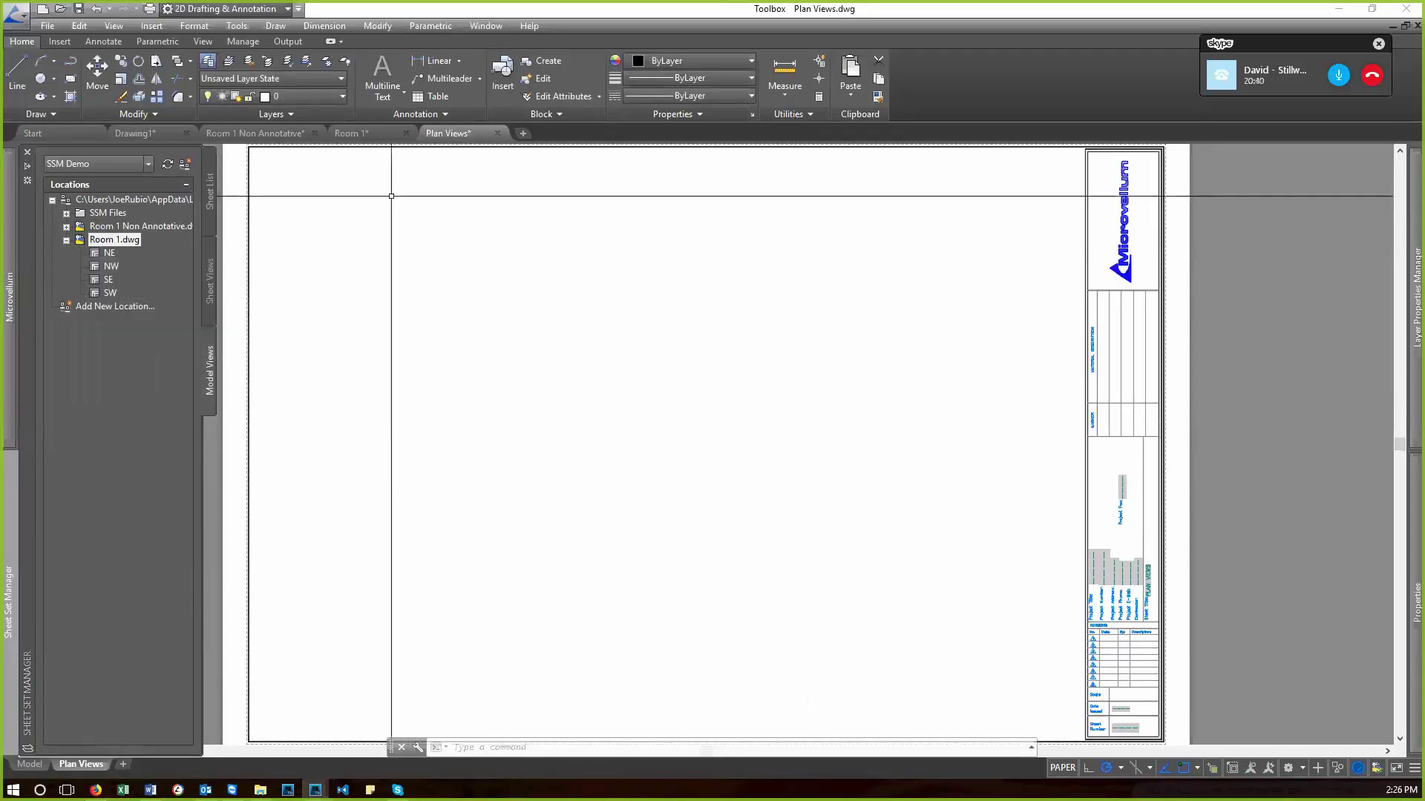
{"action": "left_click", "coordinate": [337, 134]}
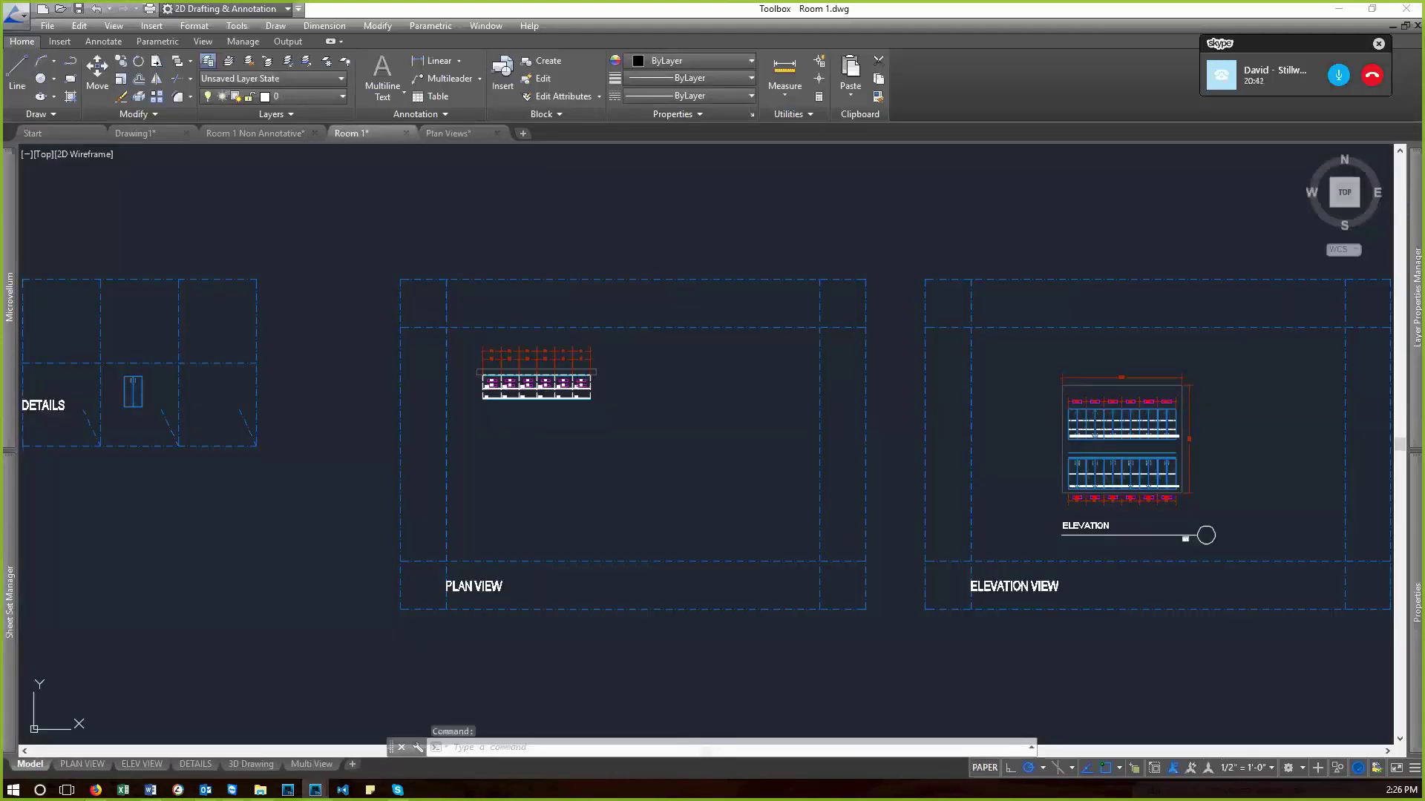
{"action": "key", "text": "ctrl+s"}
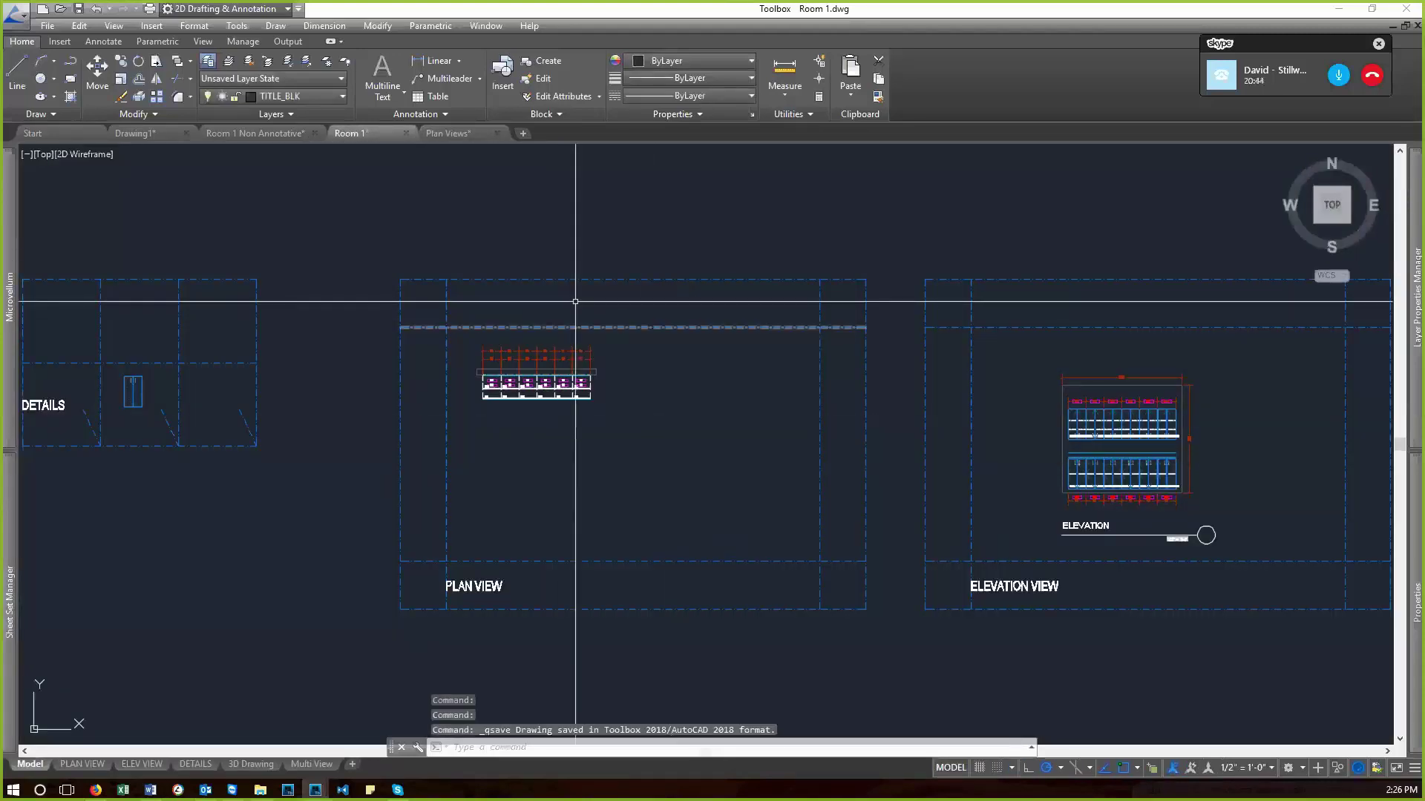
{"action": "left_click", "coordinate": [460, 135]}
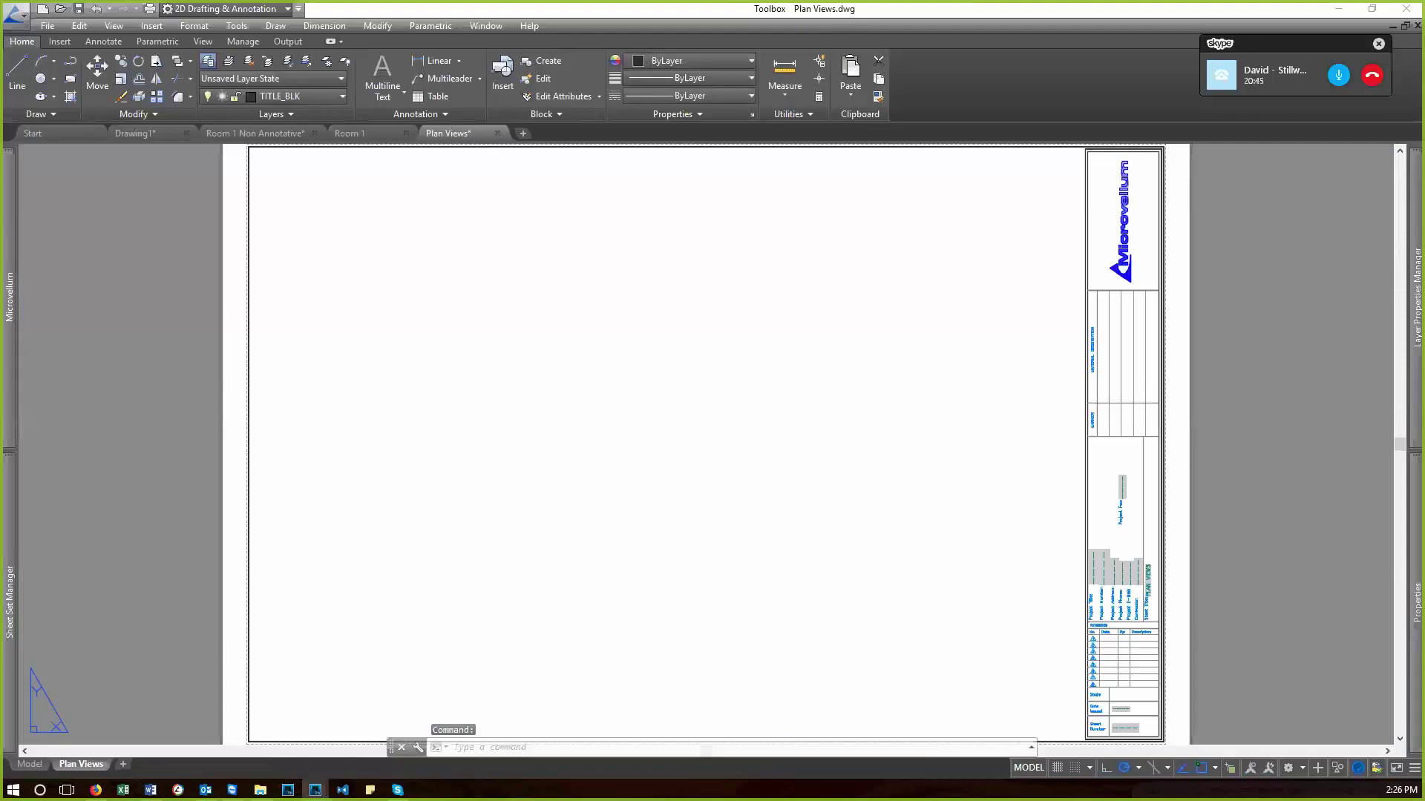
{"action": "mouse_move", "coordinate": [12, 499]}
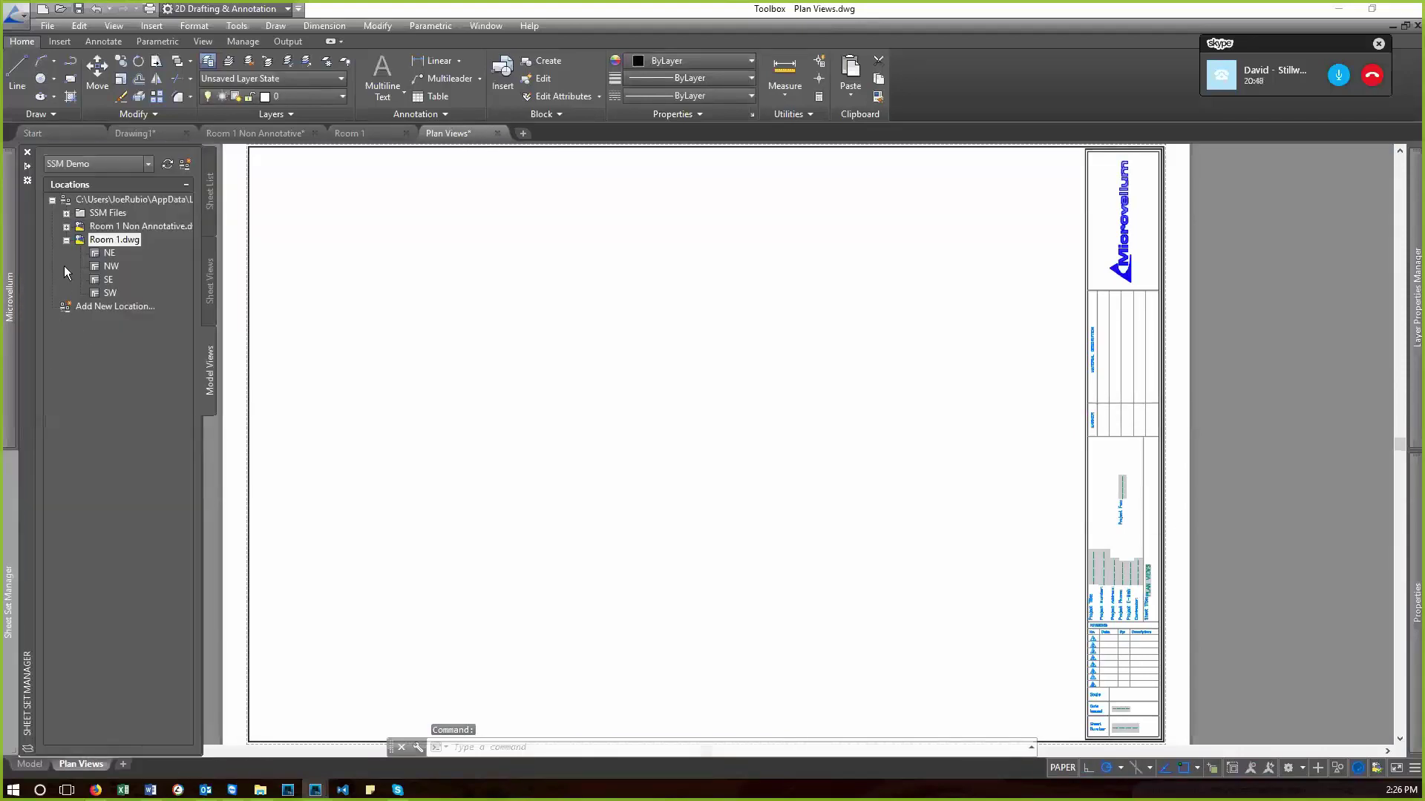
{"action": "right_click", "coordinate": [107, 369]}
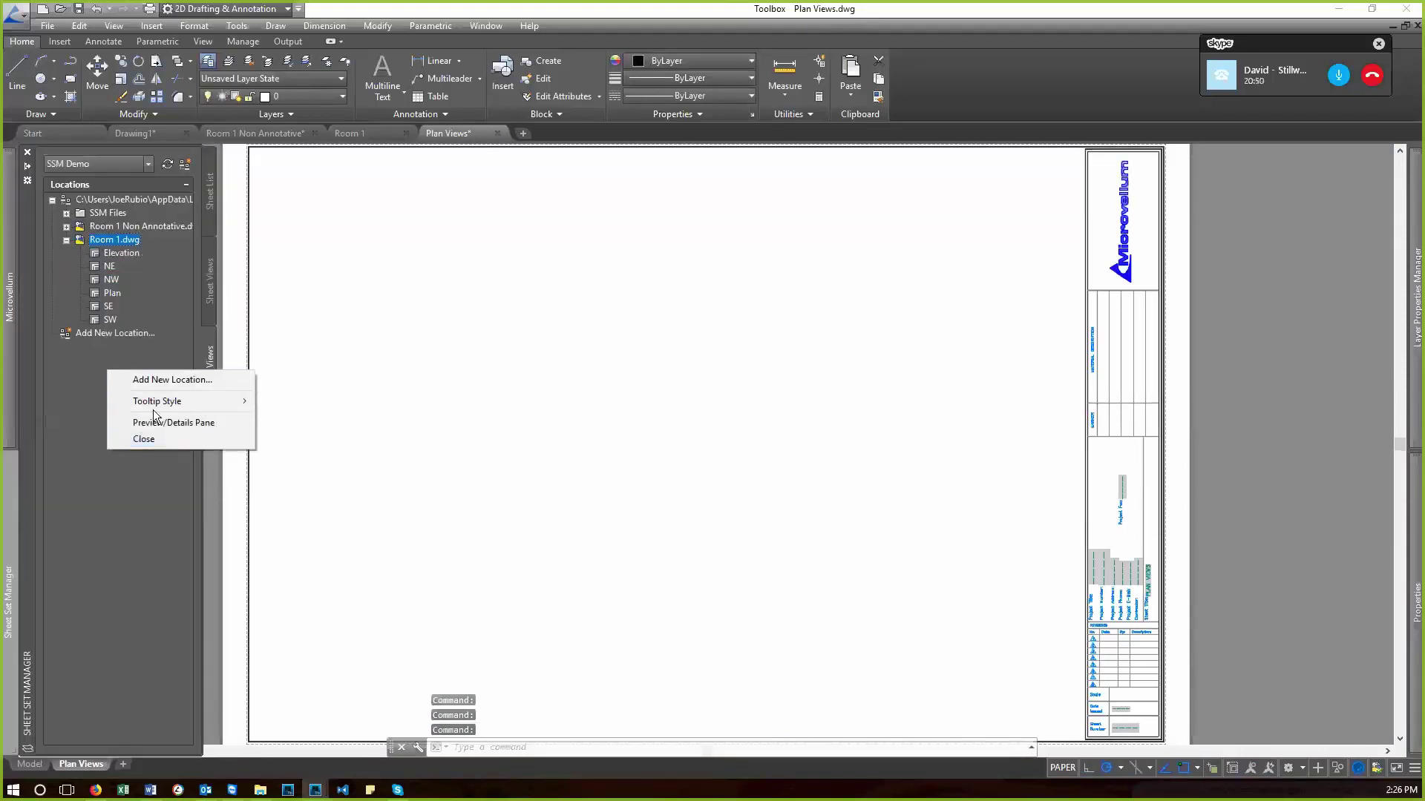
{"action": "left_click", "coordinate": [102, 348]}
{"action": "left_click", "coordinate": [66, 241]}
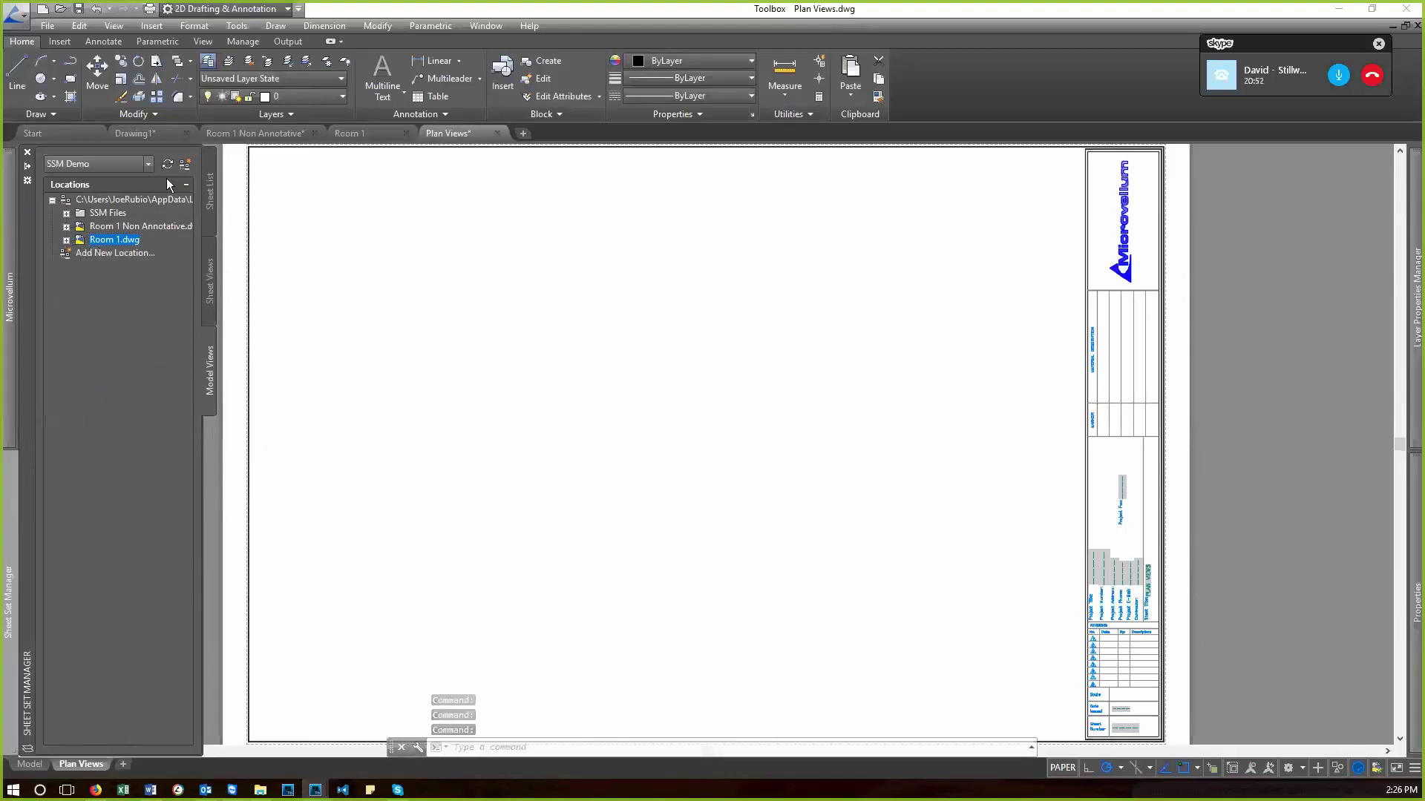
{"action": "left_click", "coordinate": [66, 241]}
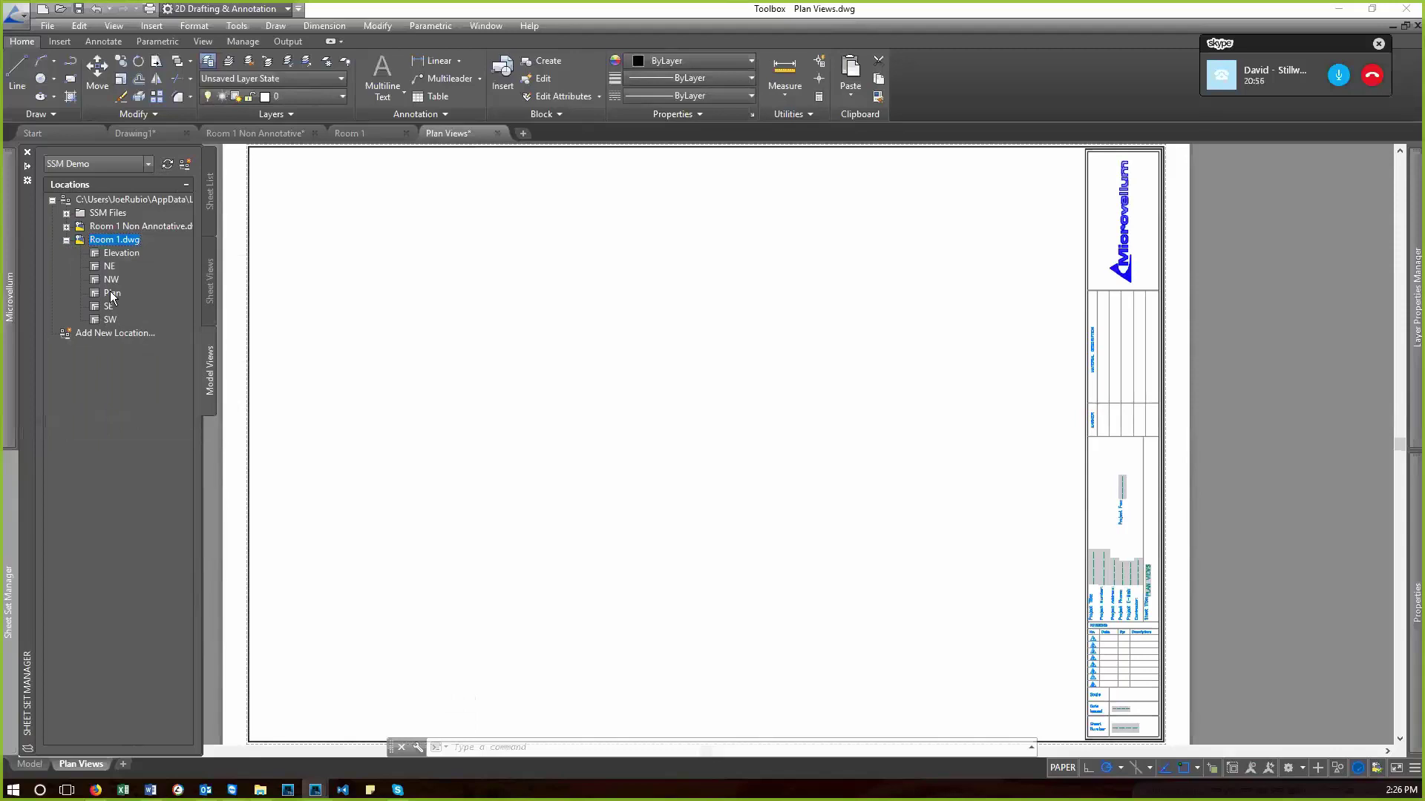
- Place the Plan model view from Room 1.dwg in the upper-left area of the Plan Views sheet
{"action": "mouse_move", "coordinate": [109, 296]}
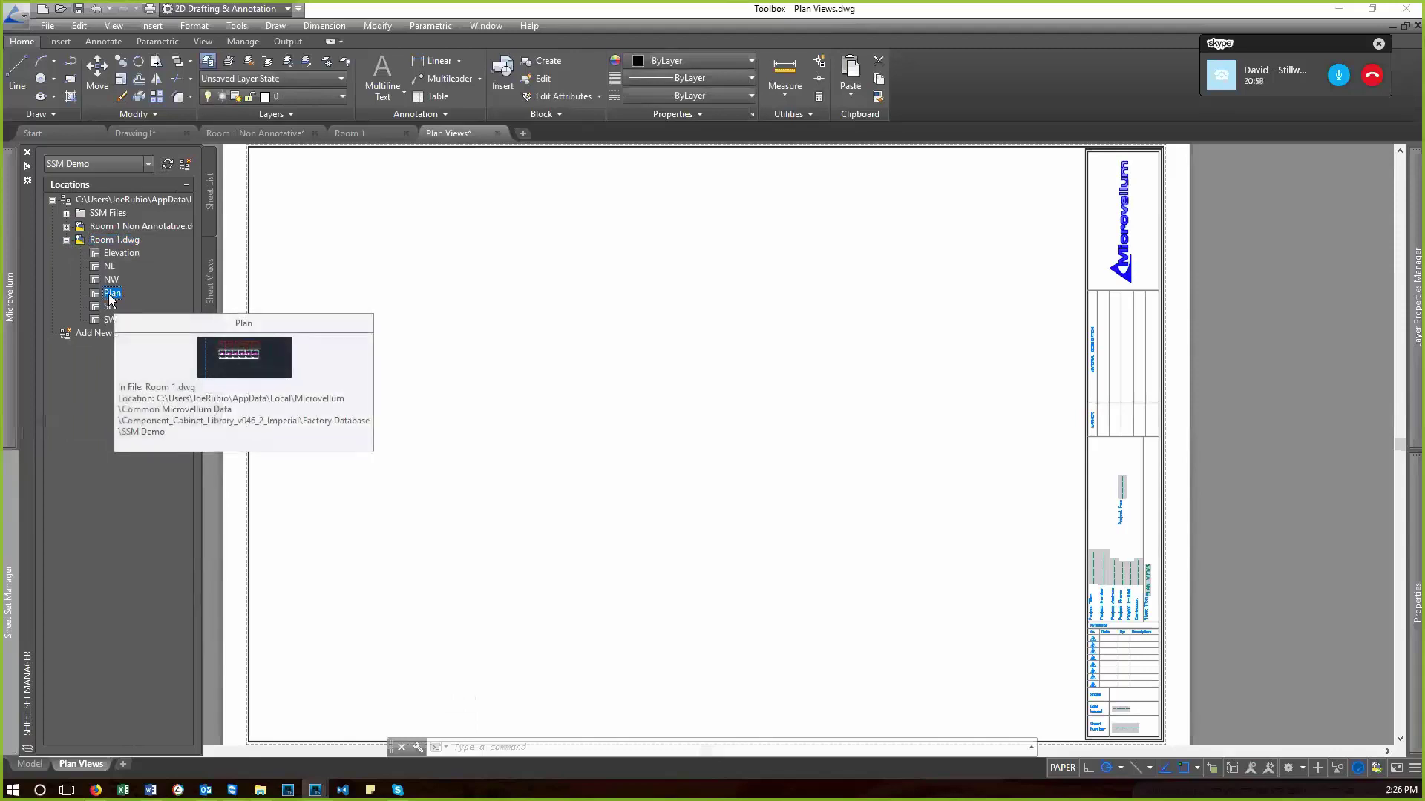
{"action": "left_click_drag", "start_coordinate": [109, 294], "coordinate": [457, 440]}
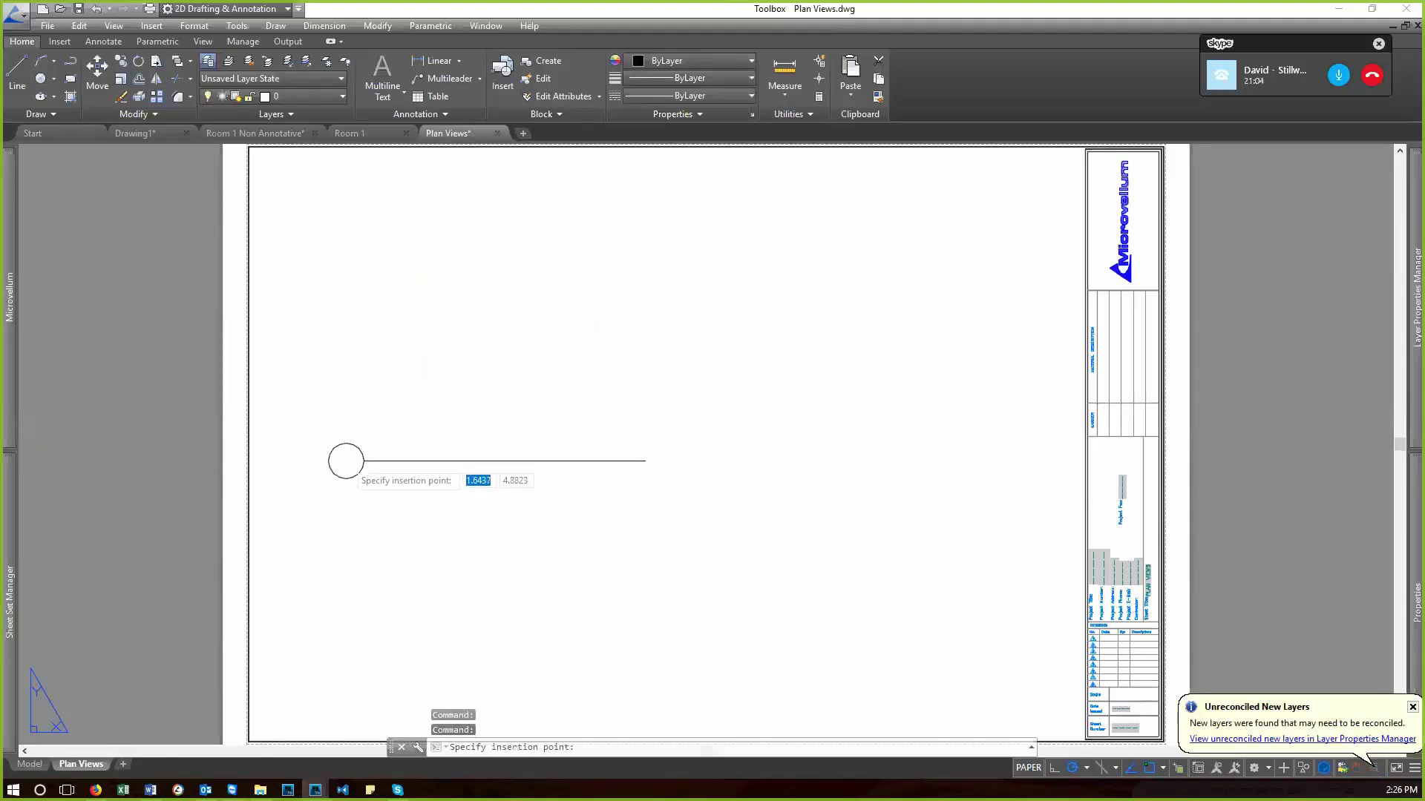
{"action": "left_click", "coordinate": [345, 468]}
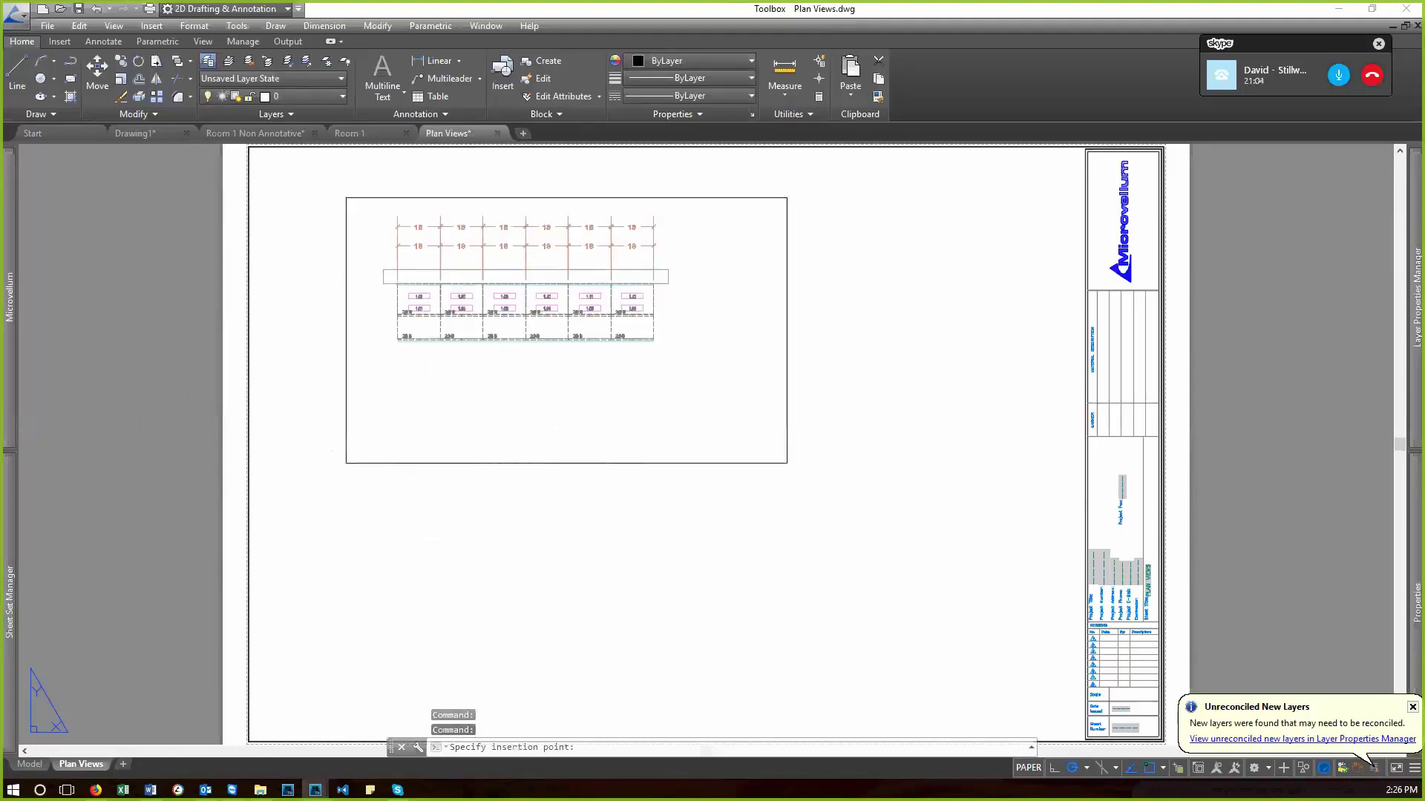
- Shrink the plan viewport from its lower-right corner so its boundary fits more closely around the cabinet plan
{"action": "left_click", "coordinate": [833, 414]}
{"action": "left_click", "coordinate": [738, 344]}
{"action": "left_click", "coordinate": [787, 463]}
{"action": "left_click", "coordinate": [732, 381]}
{"action": "key", "text": "Escape"}
{"action": "key", "text": "Escape"}
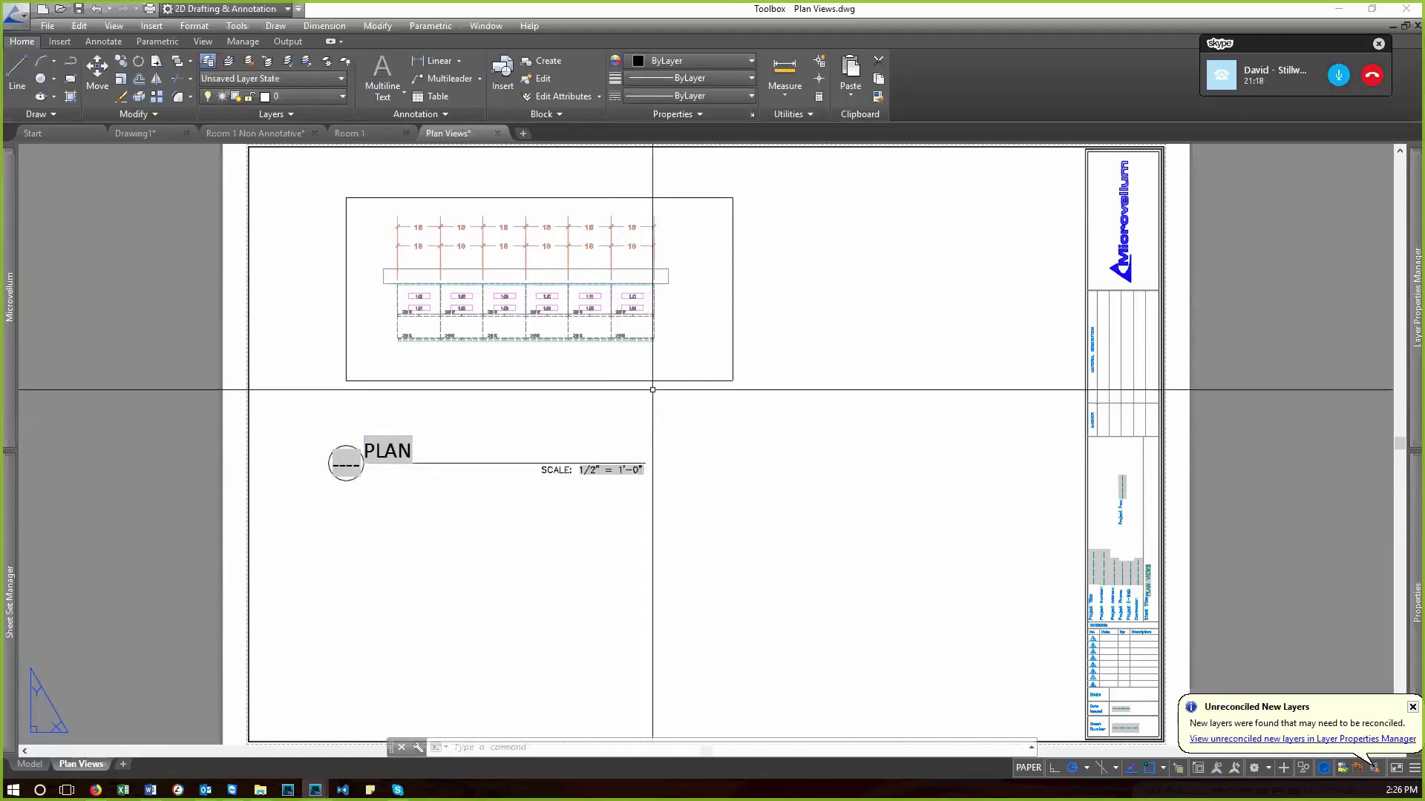
- Set the plan viewport's scale to 3/8" = 1'-0" and return to paper space
{"action": "left_click", "coordinate": [680, 398]}
{"action": "left_click", "coordinate": [658, 371]}
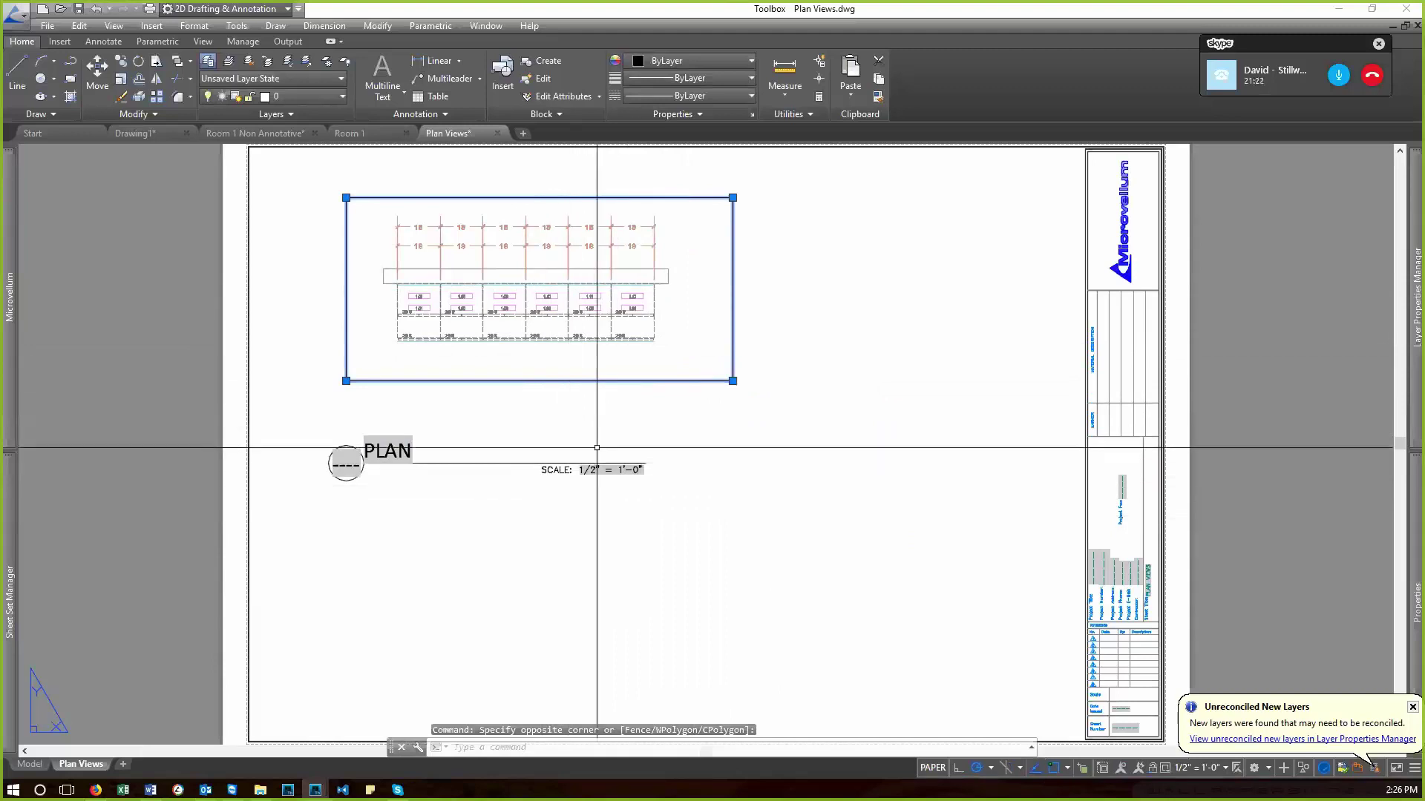
{"action": "double_click", "coordinate": [706, 350]}
{"action": "mouse_move", "coordinate": [1412, 696]}
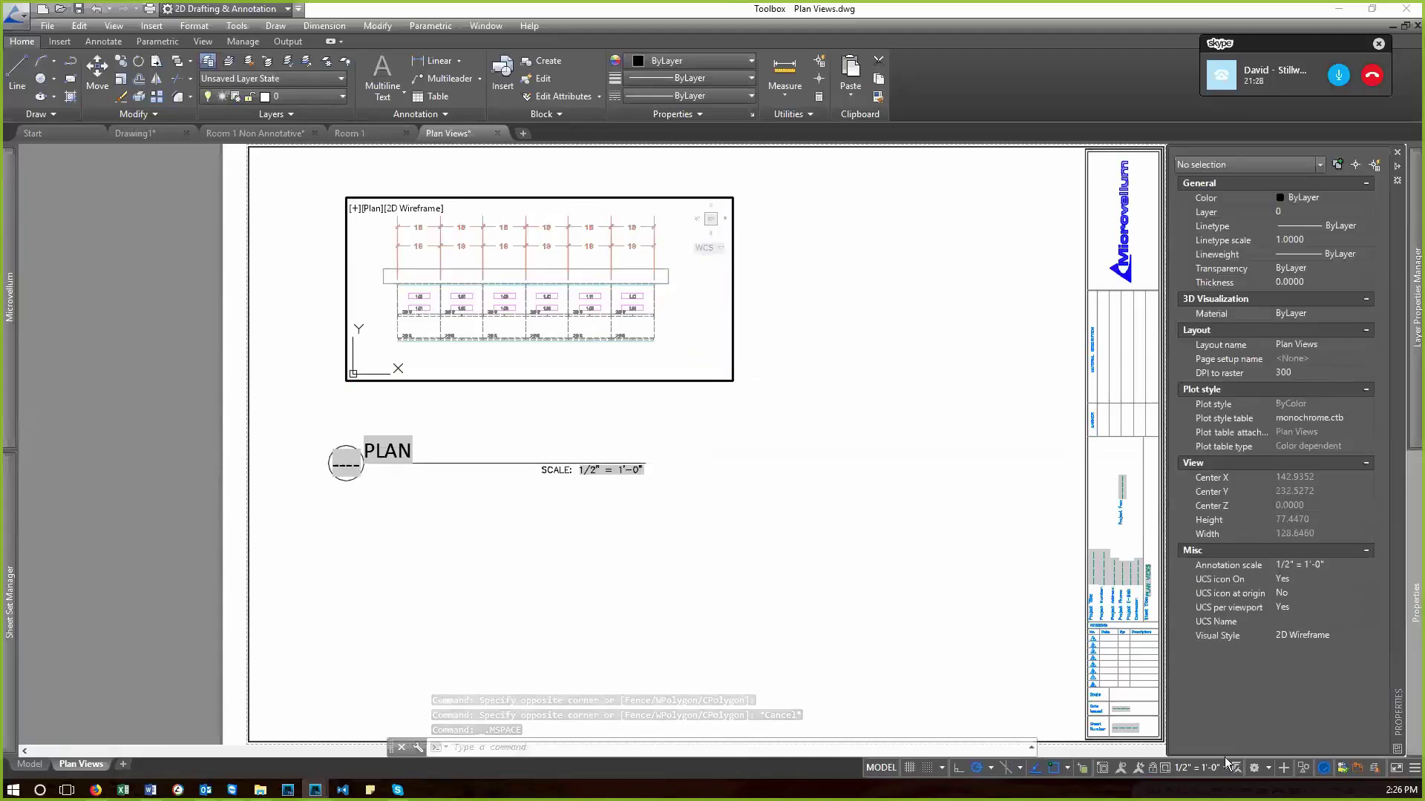
{"action": "left_click", "coordinate": [1199, 769]}
{"action": "scroll", "coordinate": [1197, 631], "scroll_direction": "down", "scroll_amount": 3}
{"action": "left_click", "coordinate": [1196, 643]}
{"action": "double_click", "coordinate": [686, 430]}
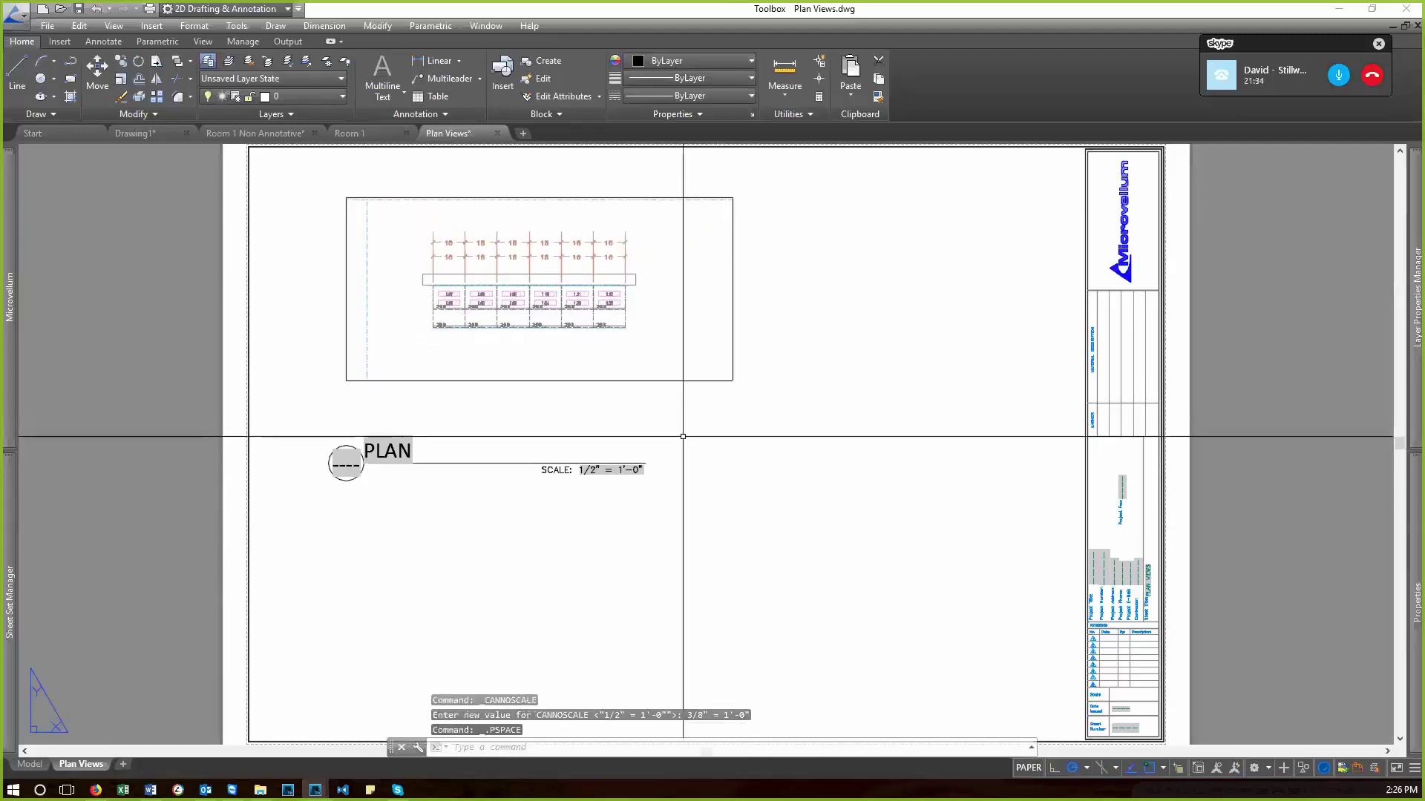
- Regenerate the layout to update the scale text in the plan's view label, and check the label block
{"action": "type", "text": "re"}
{"action": "key", "text": "Return"}
{"action": "left_click", "coordinate": [692, 479]}
{"action": "left_click", "coordinate": [581, 413]}
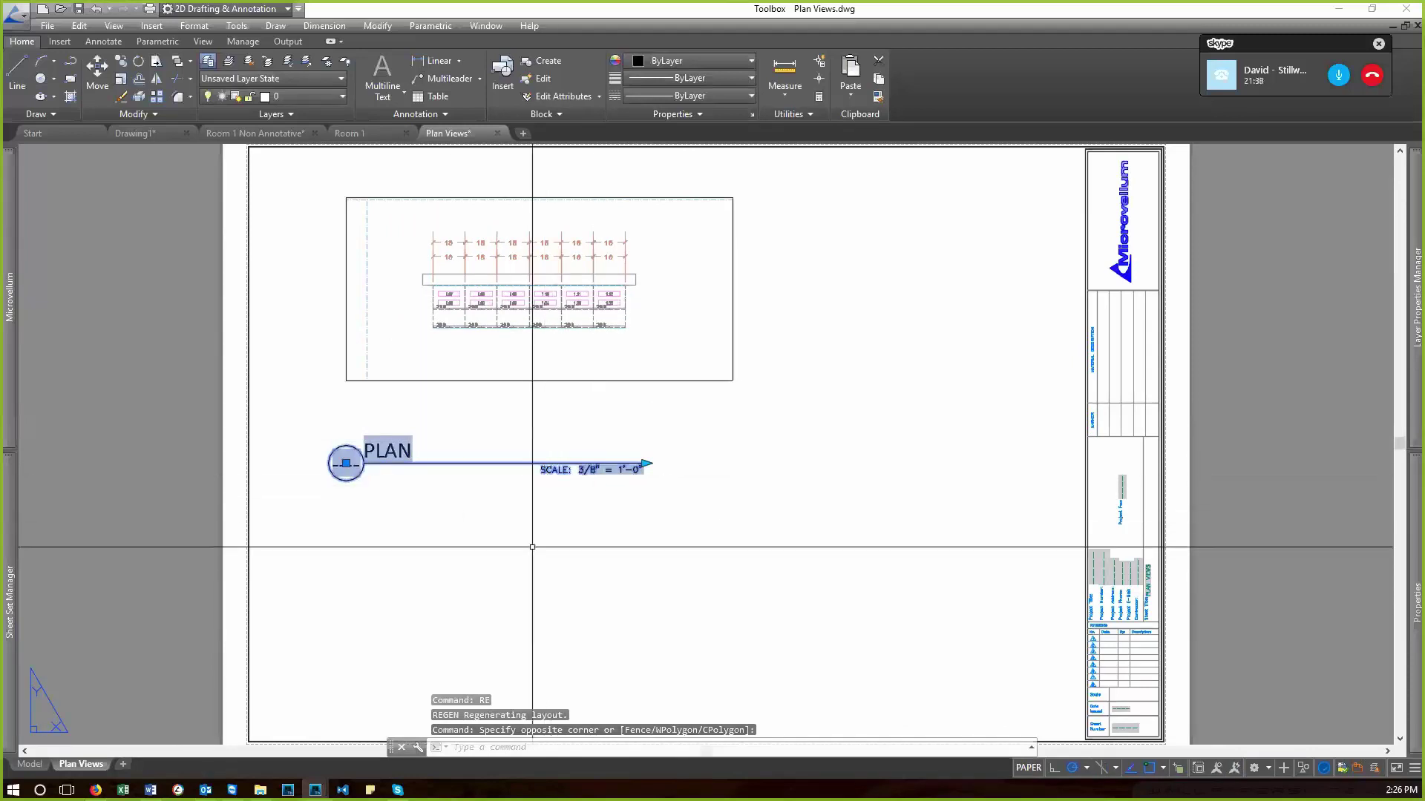
{"action": "key", "text": "Escape"}
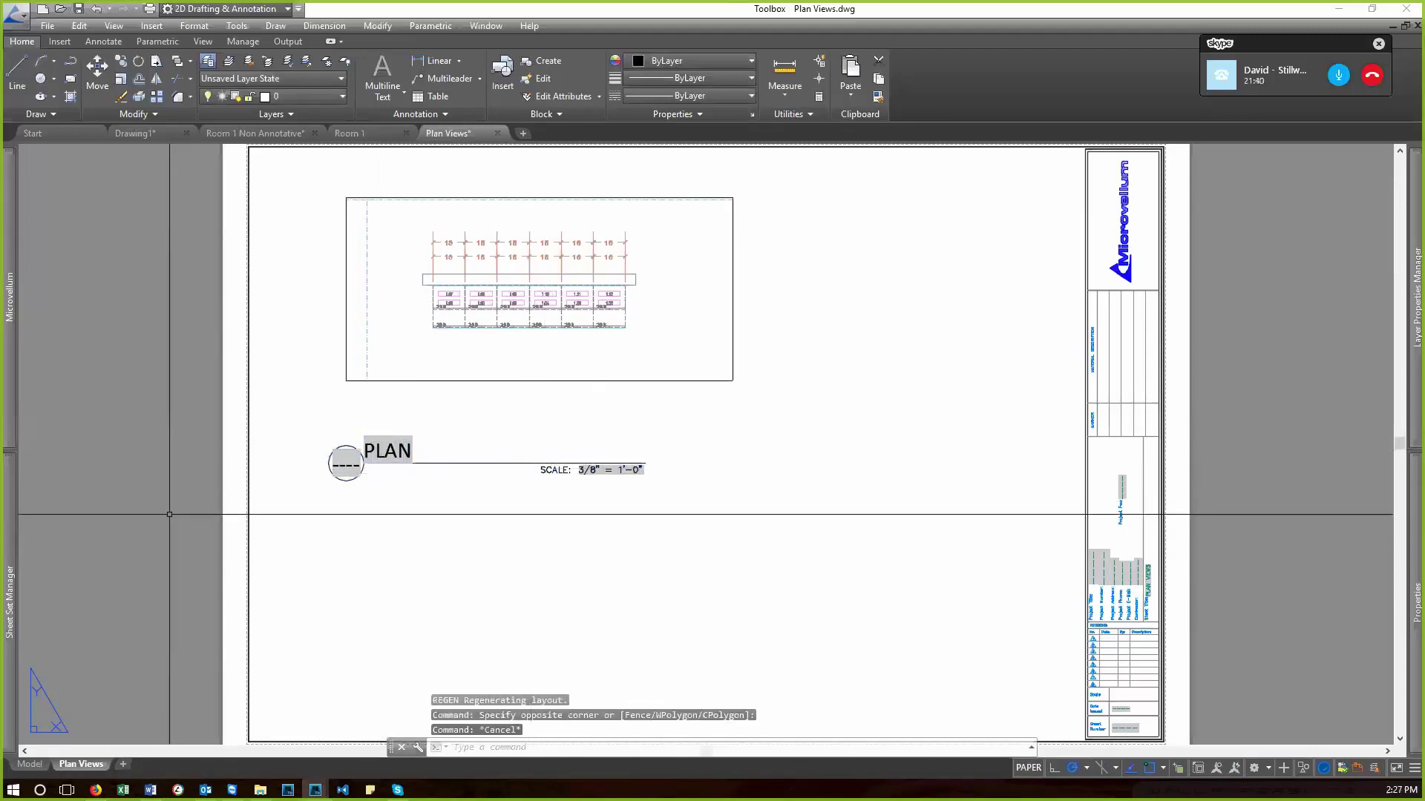
- Give the Plan sheet view on the Plan Views sheet number 1 and retitle it Plan View
{"action": "mouse_move", "coordinate": [9, 519]}
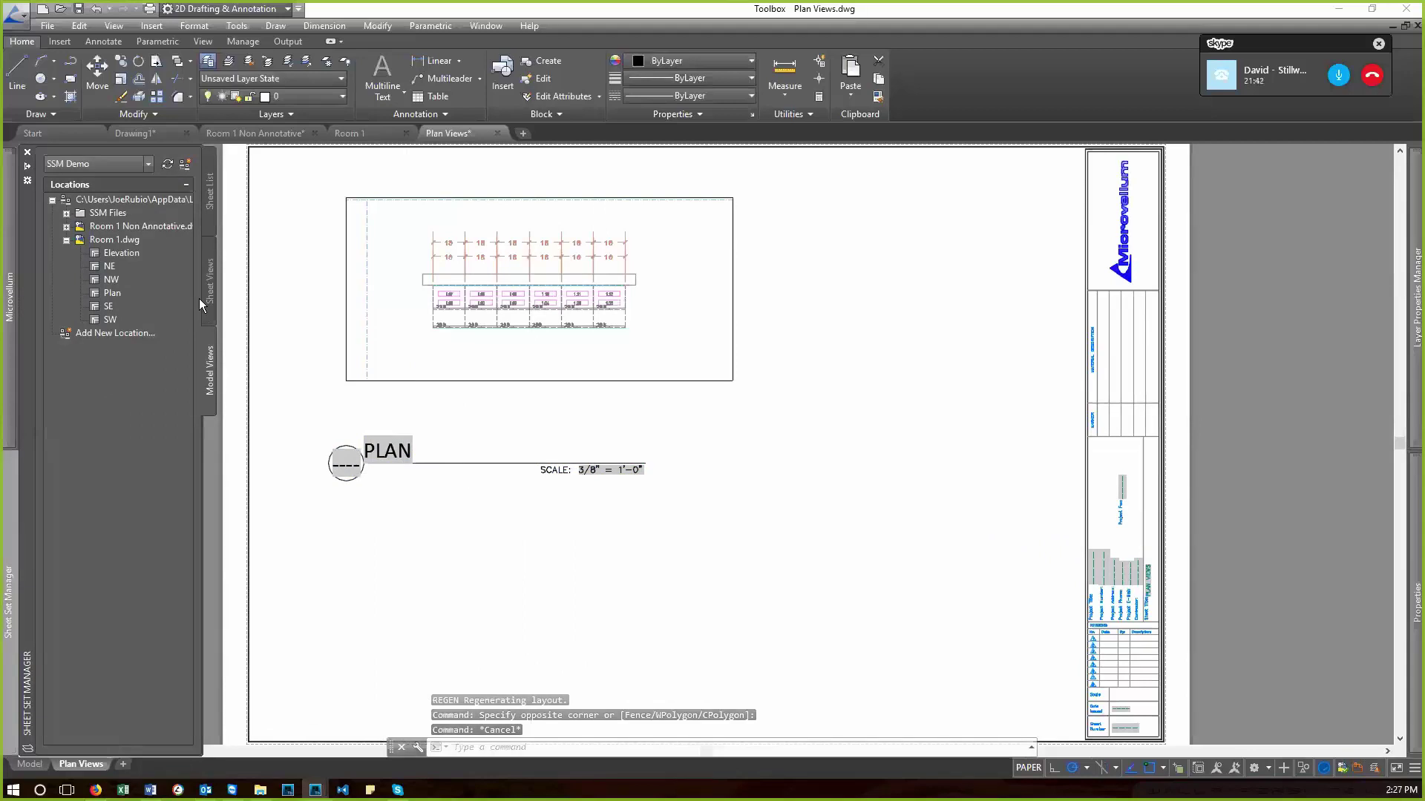
{"action": "left_click", "coordinate": [208, 286]}
{"action": "left_click", "coordinate": [53, 213]}
{"action": "mouse_move", "coordinate": [100, 232]}
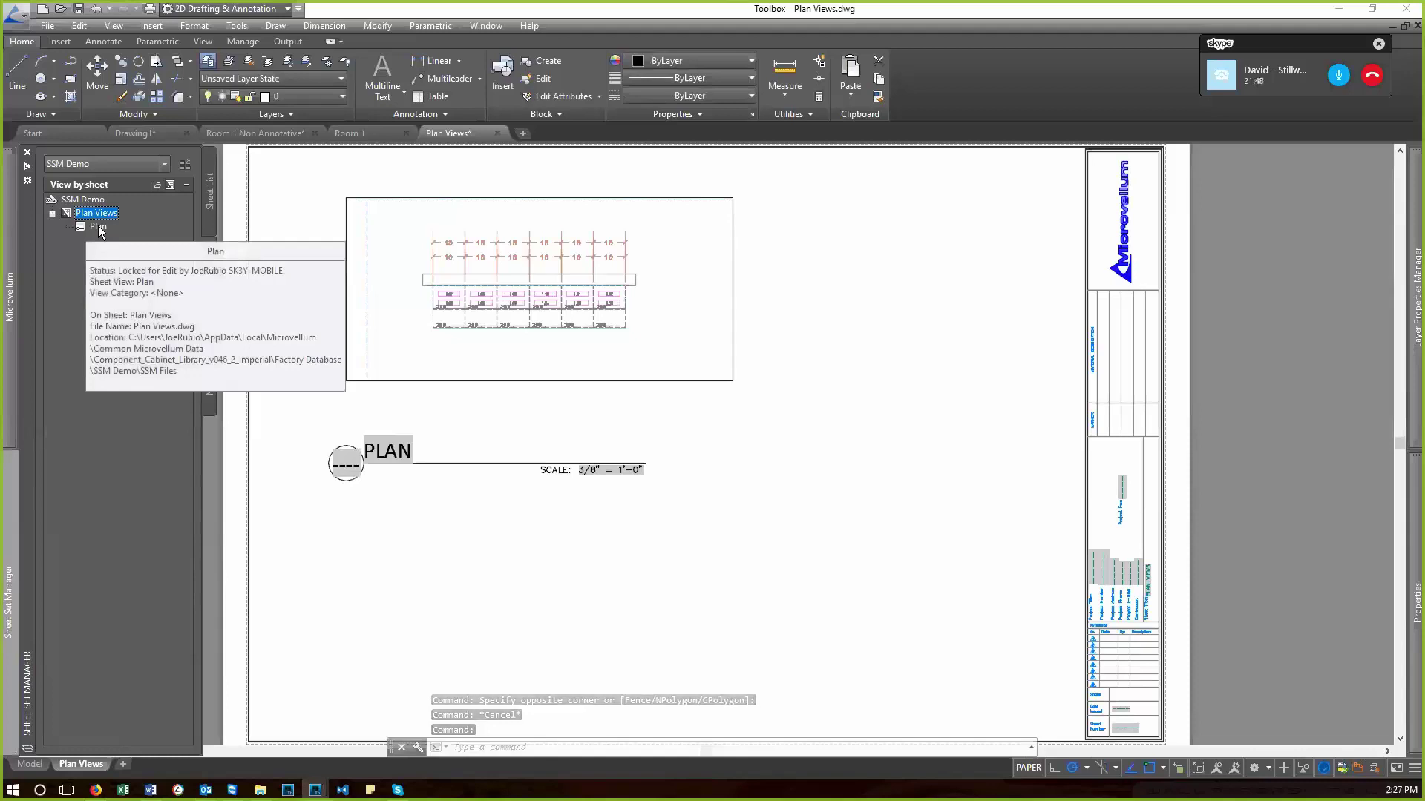
{"action": "right_click", "coordinate": [100, 231]}
{"action": "key", "text": "Escape"}
{"action": "mouse_move", "coordinate": [99, 232]}
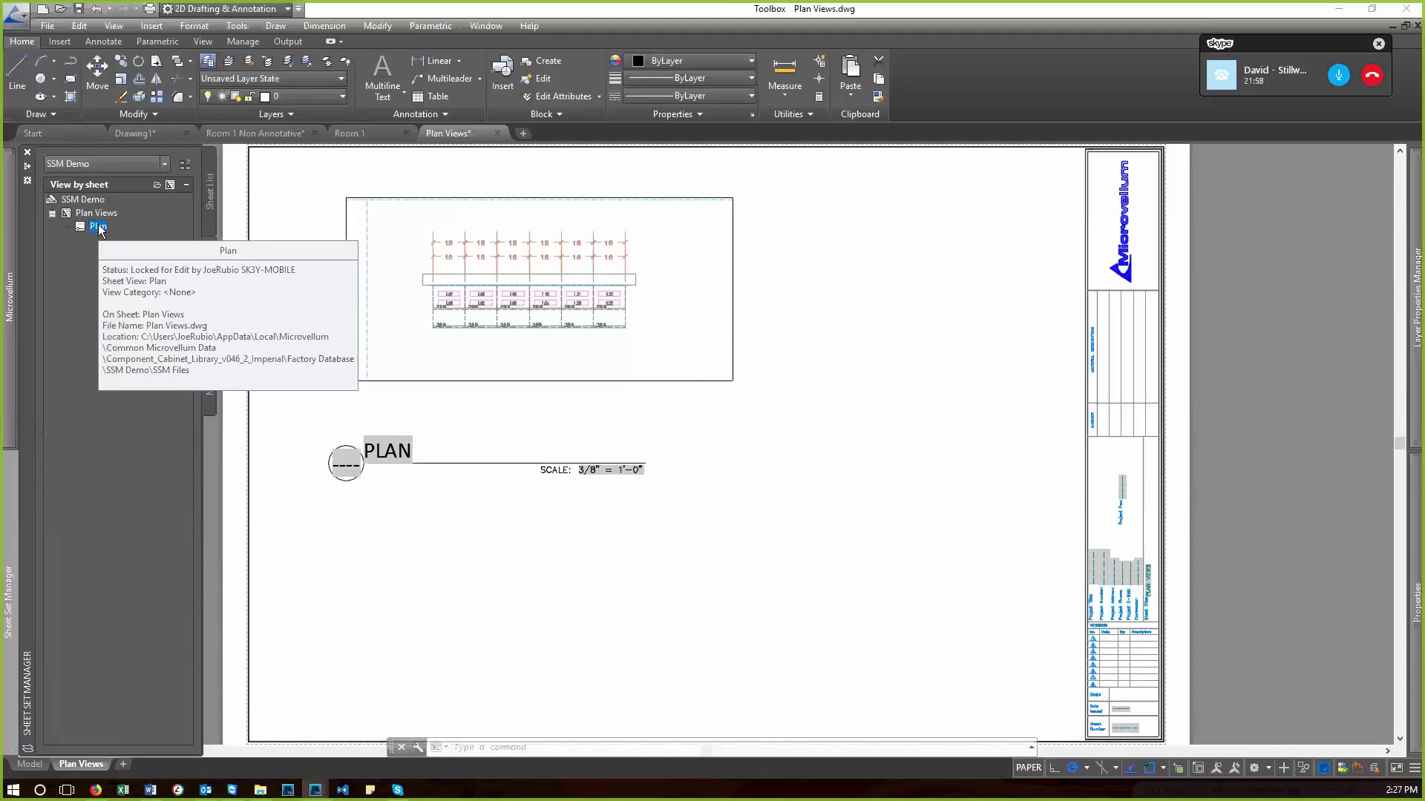
{"action": "right_click", "coordinate": [99, 230]}
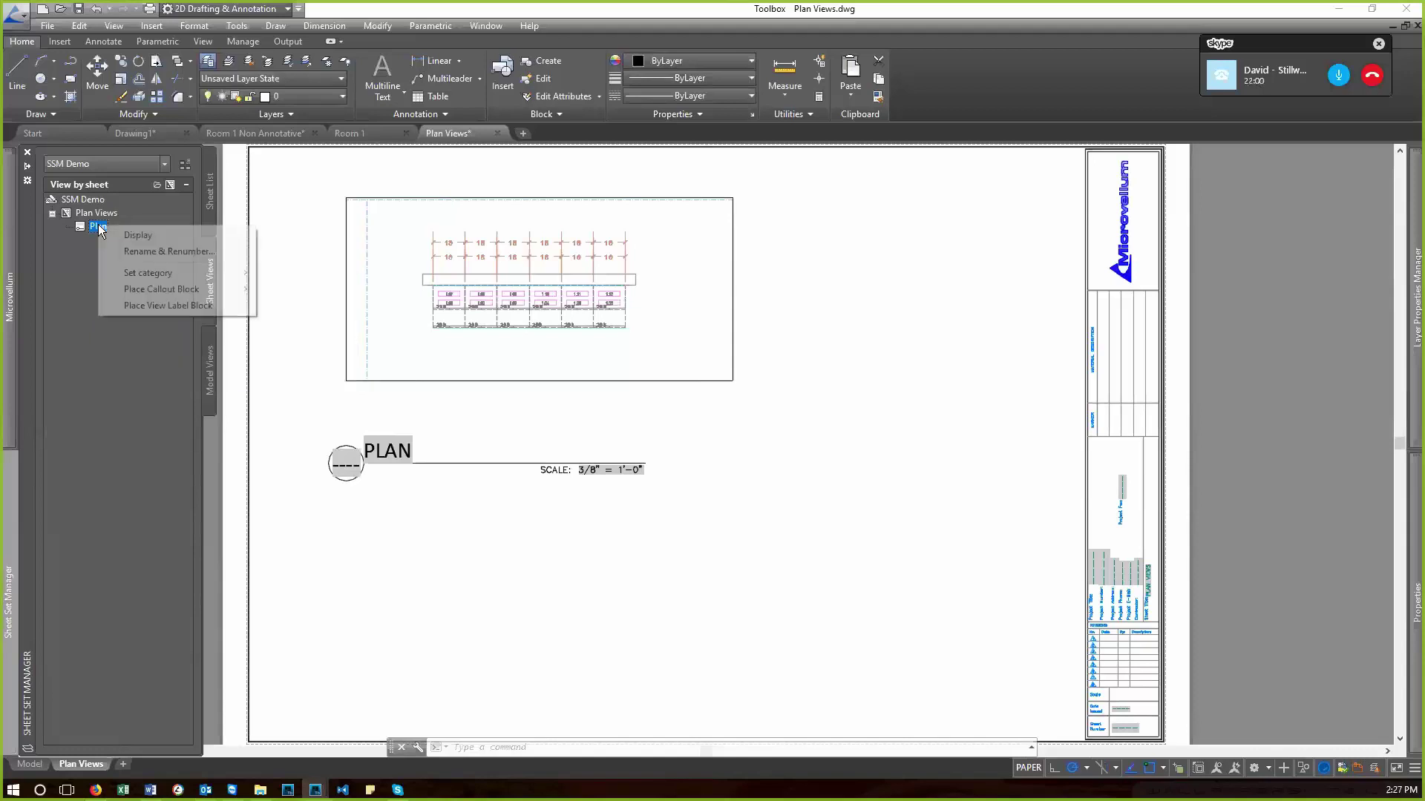
{"action": "left_click", "coordinate": [148, 251]}
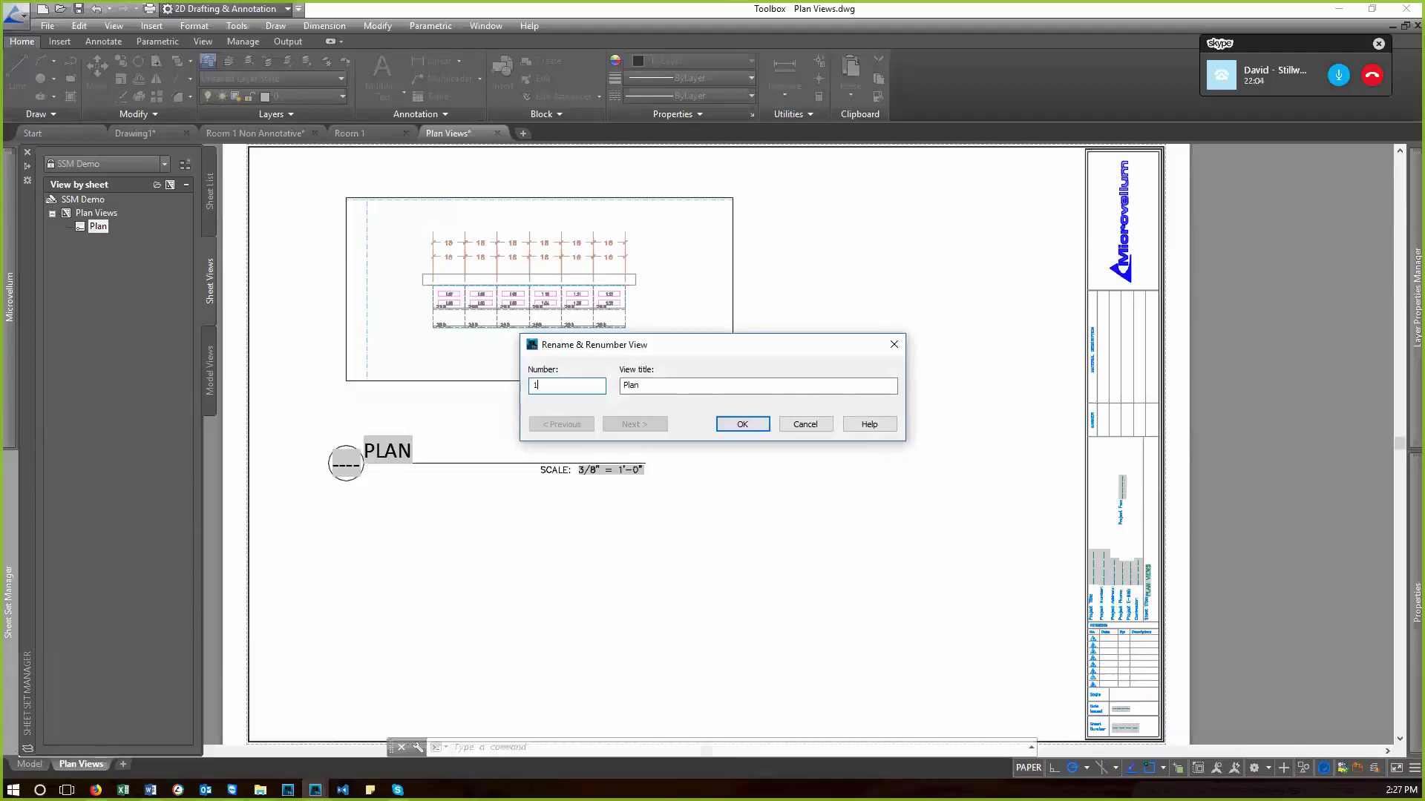
{"action": "left_click", "coordinate": [662, 387]}
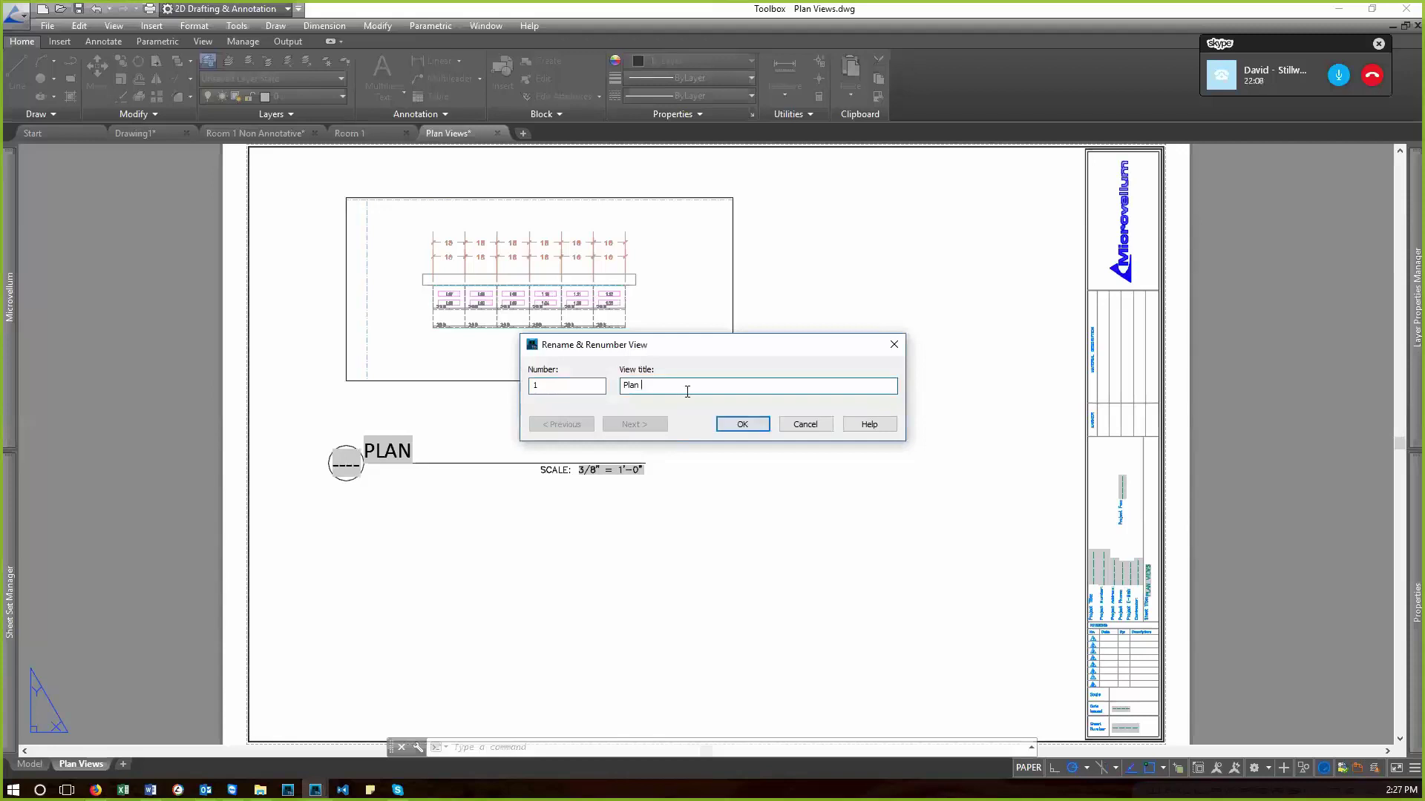
{"action": "left_click", "coordinate": [736, 424]}
- Regenerate the layout to update the number and title in the plan's view label
{"action": "type", "text": "re"}
{"action": "key", "text": "Return"}
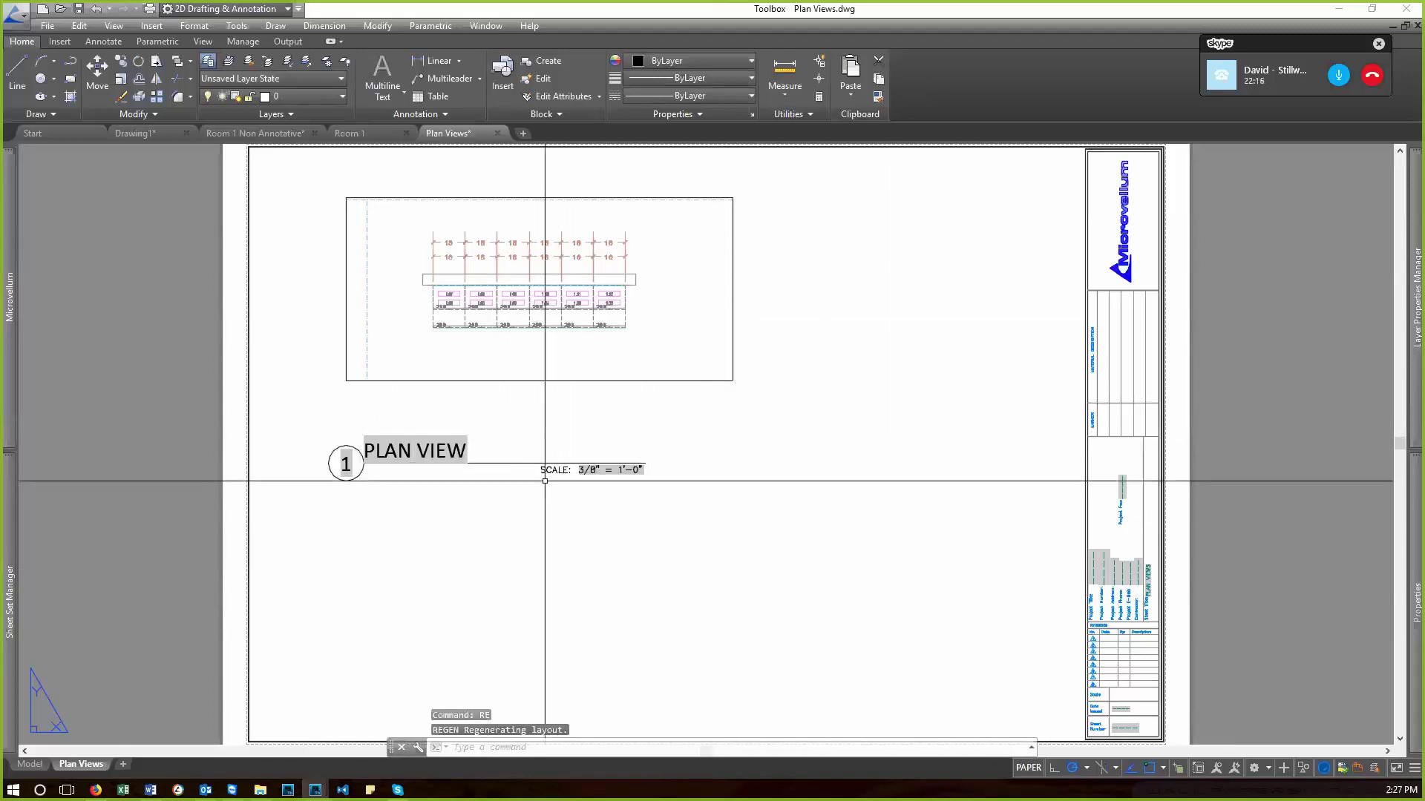
{"action": "left_click", "coordinate": [694, 383]}
{"action": "key", "text": "Escape"}
{"action": "key", "text": "Escape"}
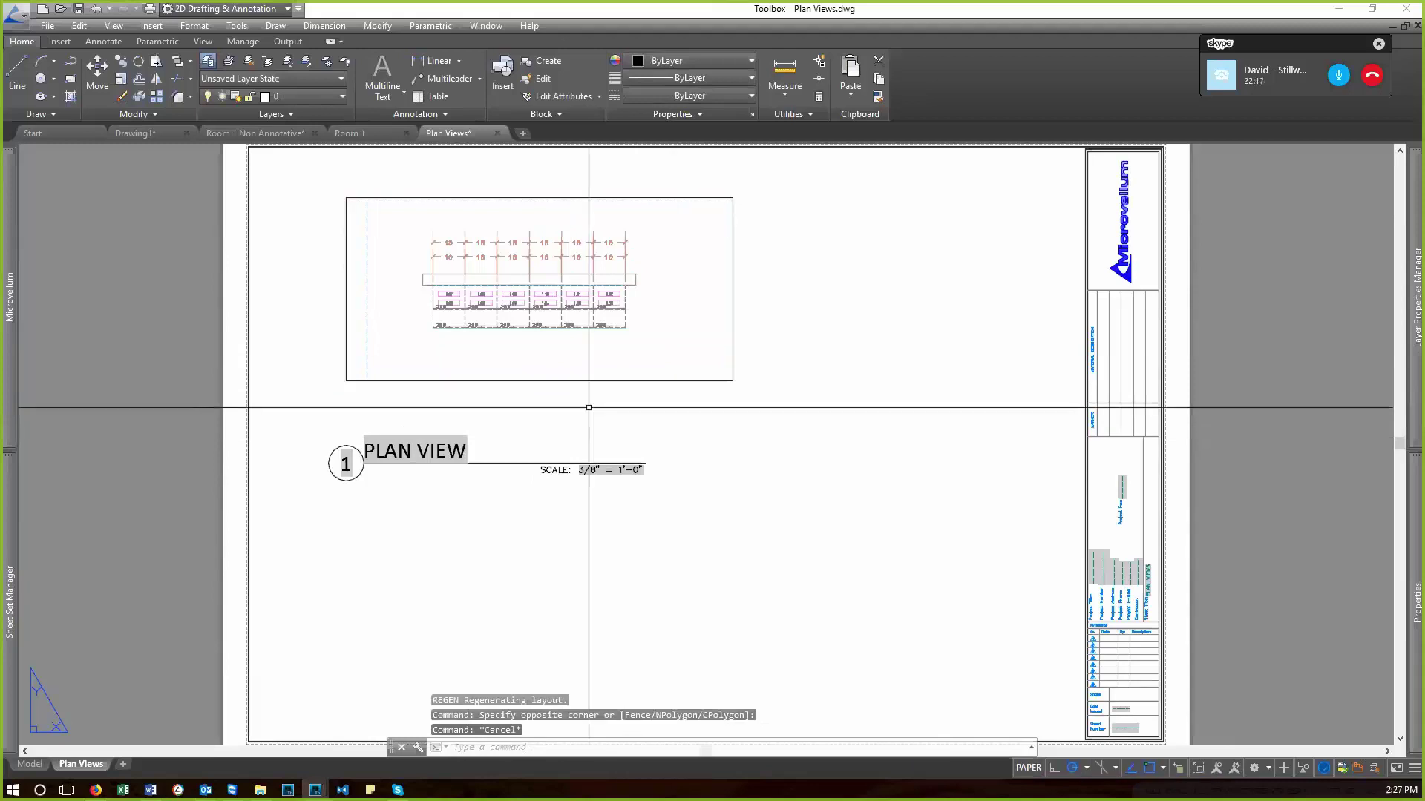
{"action": "scroll", "coordinate": [523, 541], "scroll_direction": "down", "scroll_amount": 2}
{"action": "scroll", "coordinate": [523, 540], "scroll_direction": "up", "scroll_amount": 2}
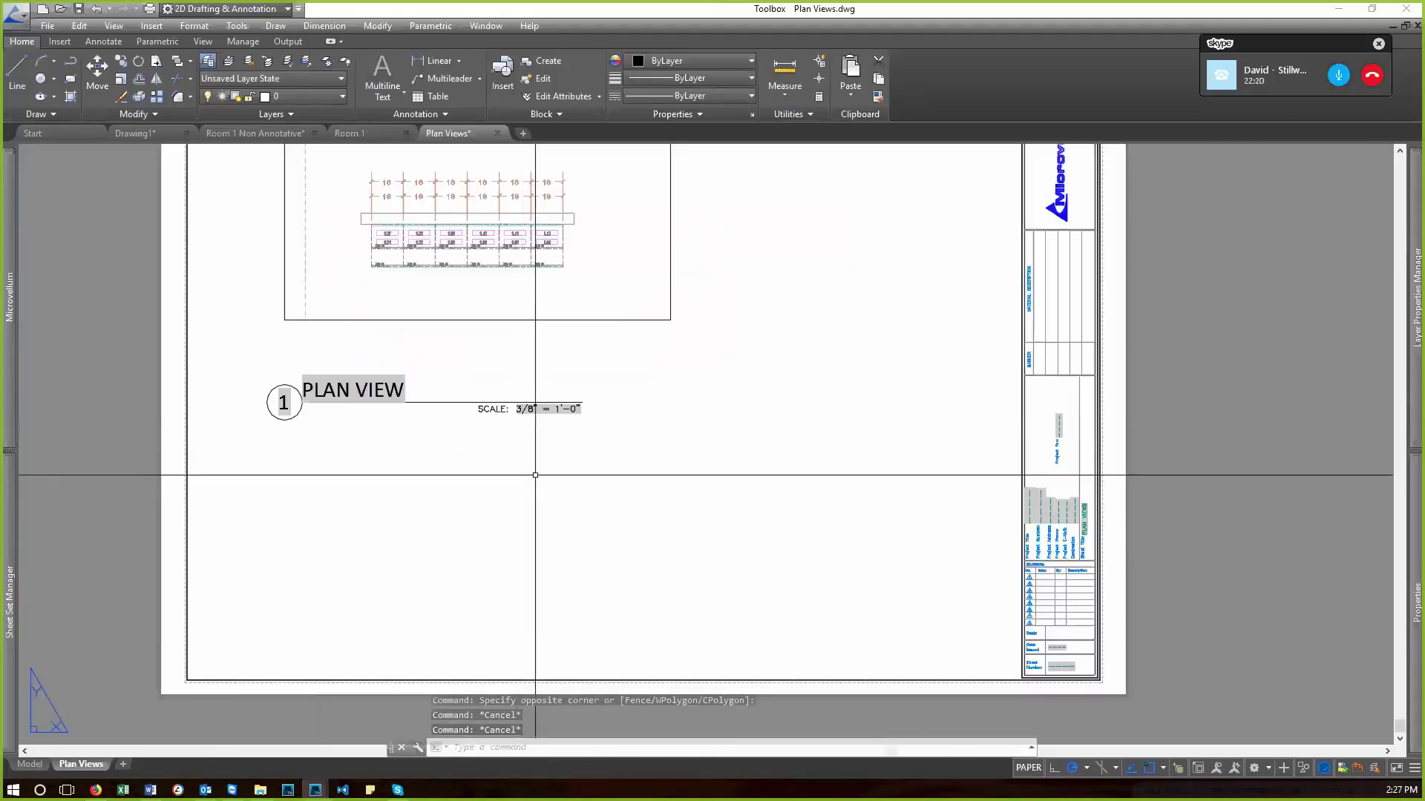
- Lengthen the line of the plan's view label so it extends past the viewport's edge
{"action": "type", "text": "z"}
{"action": "key", "text": "Return"}
{"action": "type", "text": "e"}
{"action": "key", "text": "Return"}
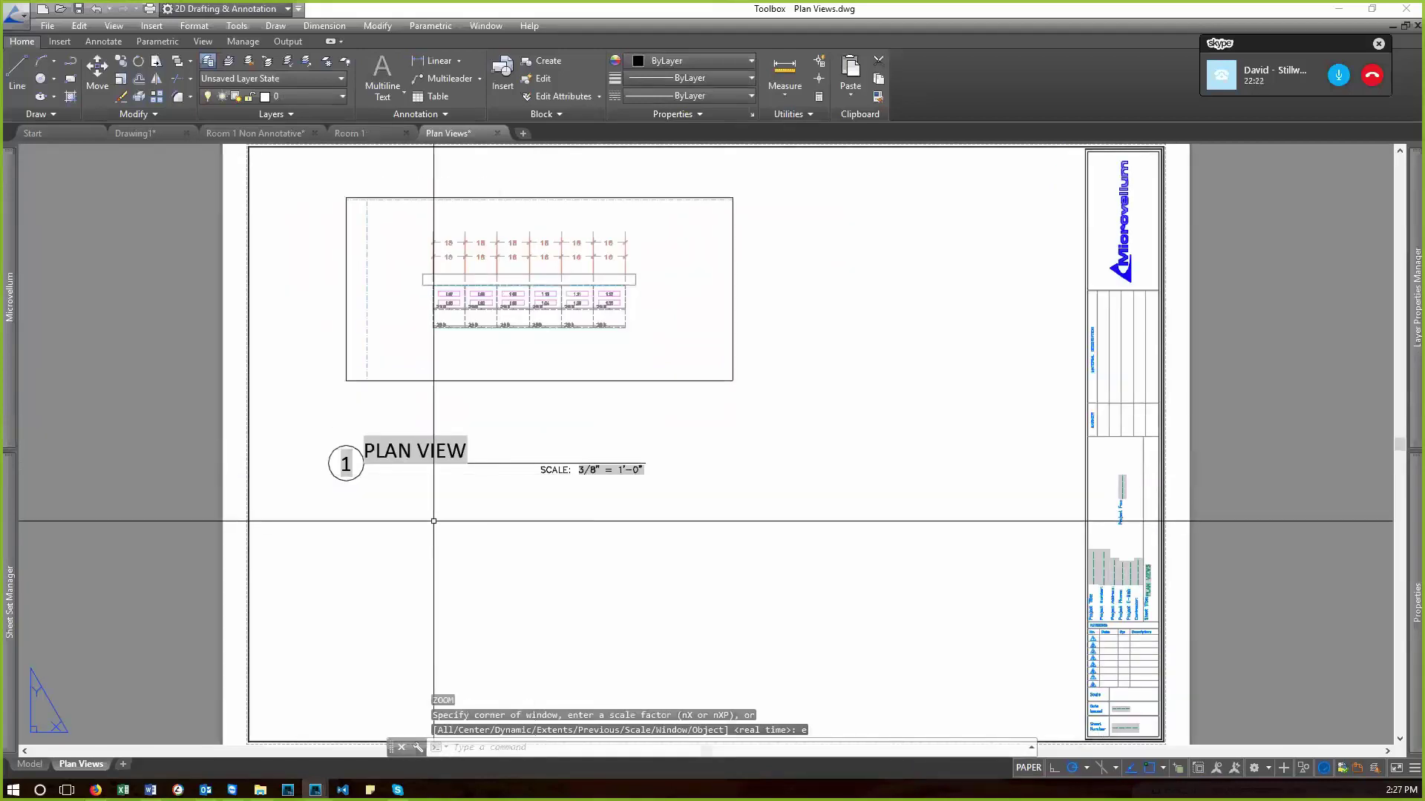
{"action": "left_click", "coordinate": [665, 534]}
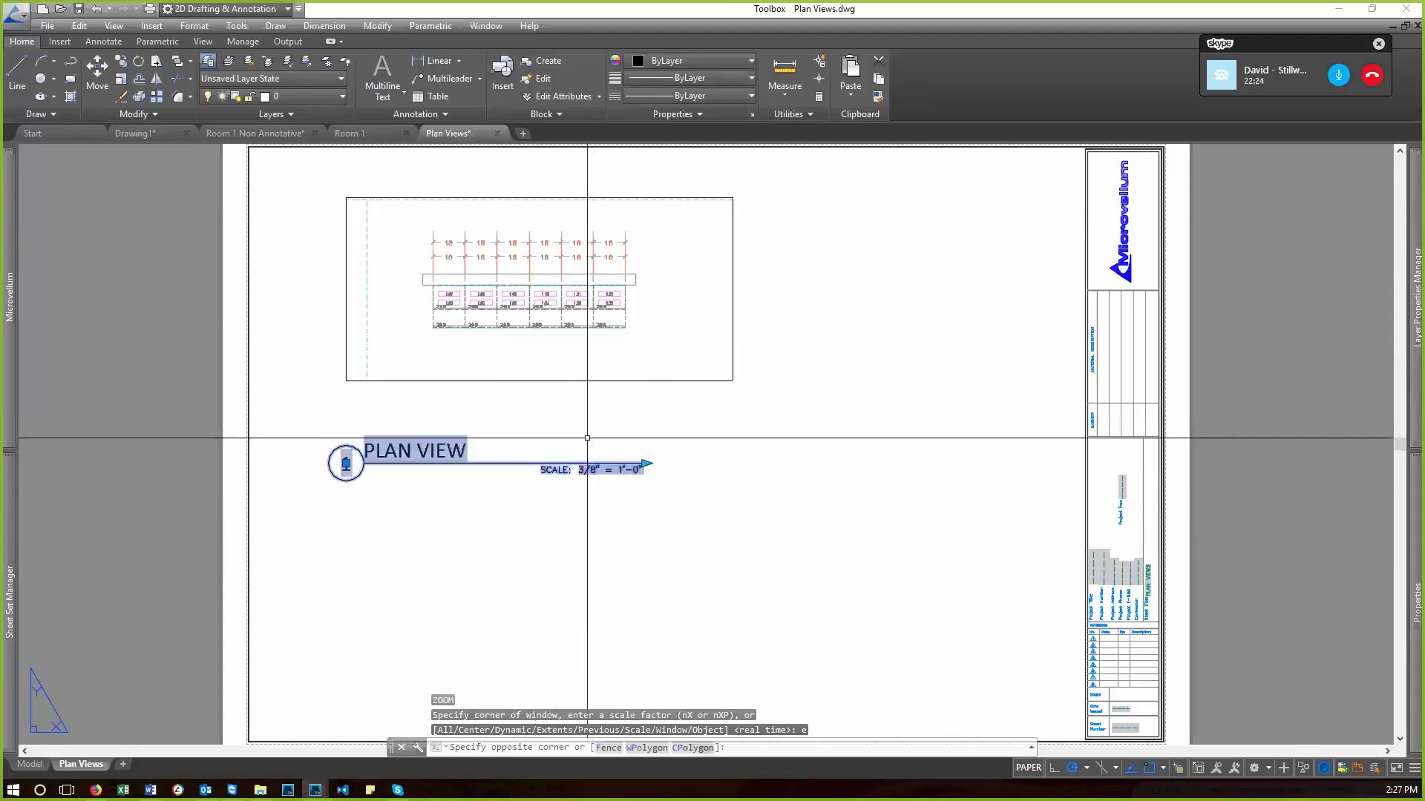
{"action": "left_click", "coordinate": [611, 580]}
{"action": "key", "text": "Escape"}
{"action": "key", "text": "Escape"}
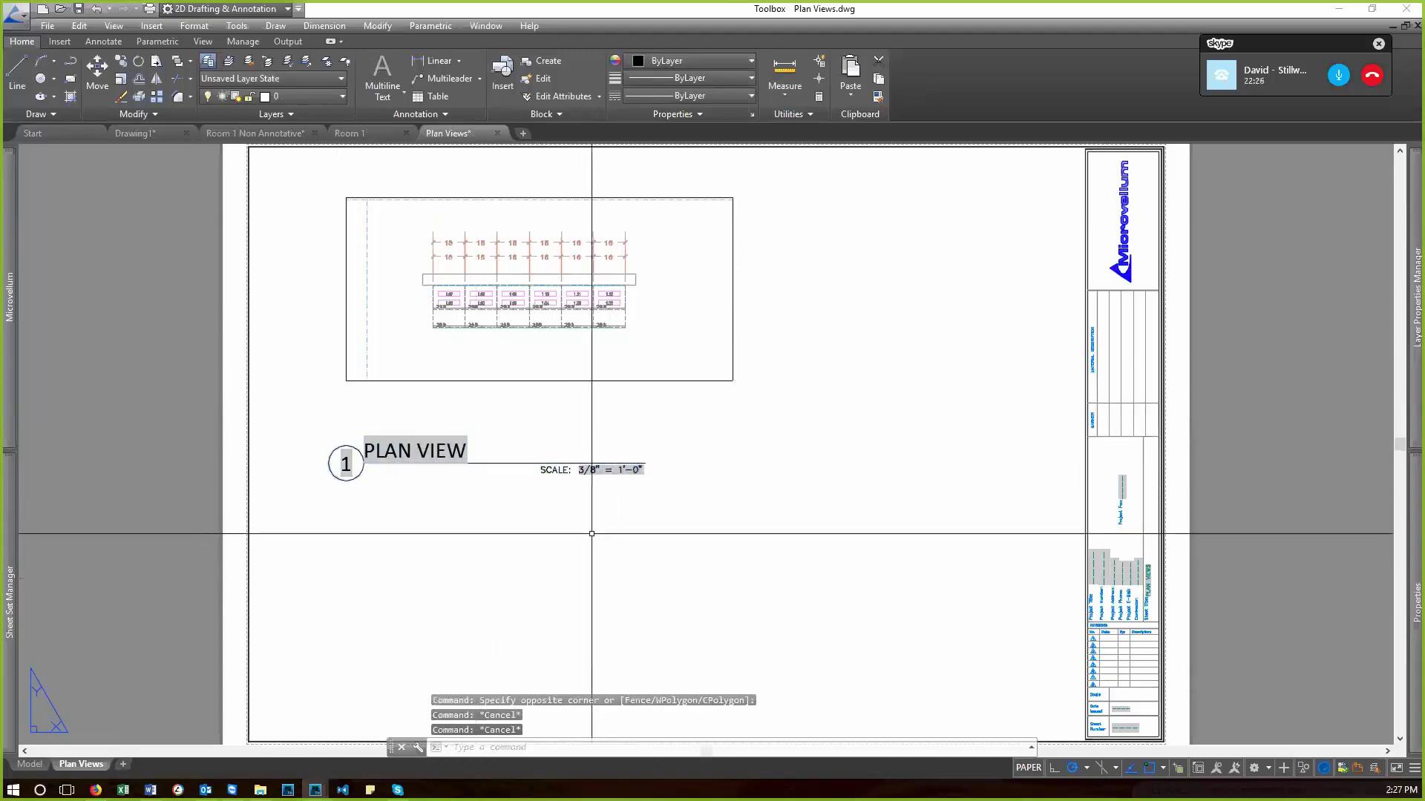
{"action": "left_click", "coordinate": [659, 531]}
{"action": "left_click", "coordinate": [581, 441]}
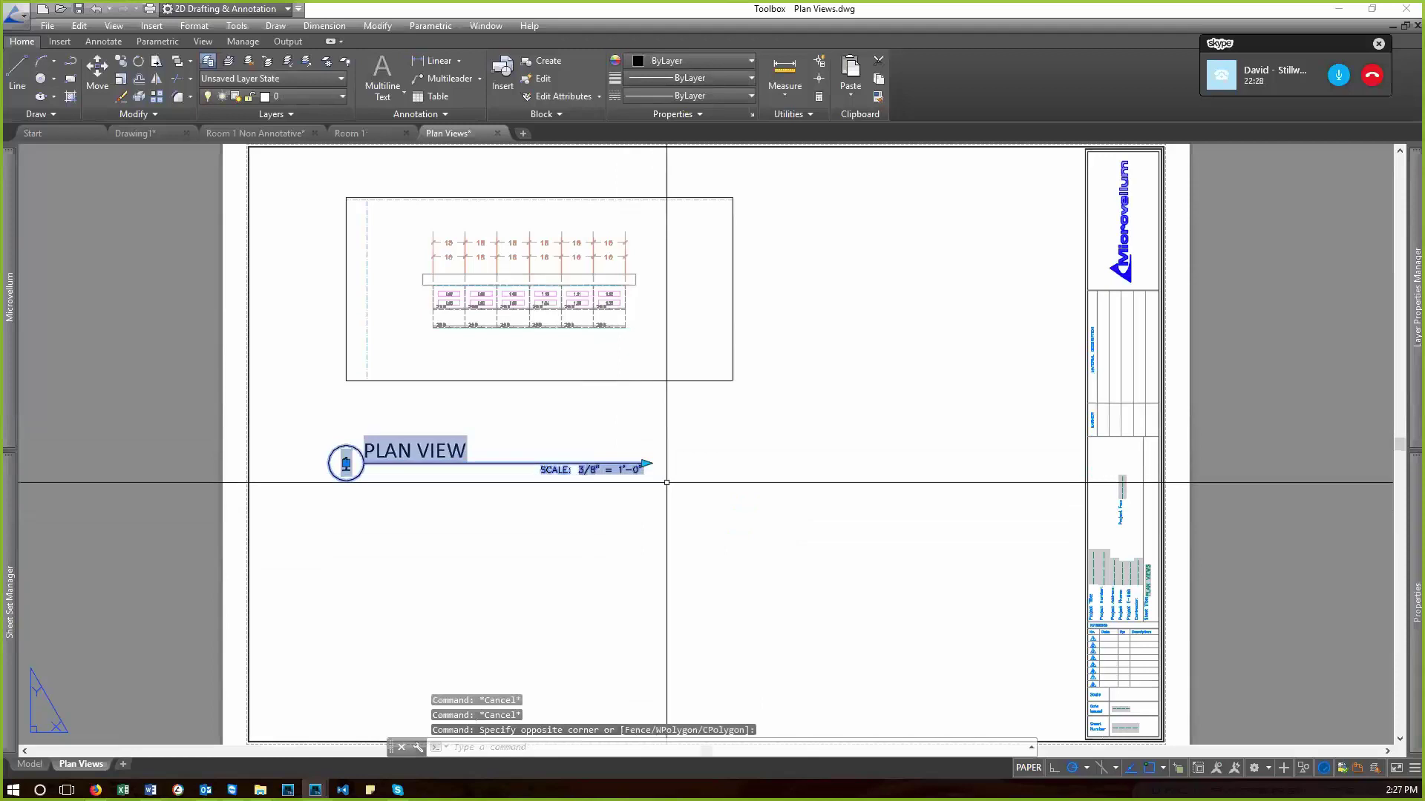
{"action": "left_click", "coordinate": [645, 464]}
{"action": "left_click", "coordinate": [797, 464]}
{"action": "key", "text": "Escape"}
- Move the plan viewport down so it sits just above its view label
{"action": "type", "text": "m"}
{"action": "key", "text": "Return"}
{"action": "left_click", "coordinate": [779, 375]}
{"action": "left_click", "coordinate": [658, 289]}
{"action": "key", "text": "Return"}
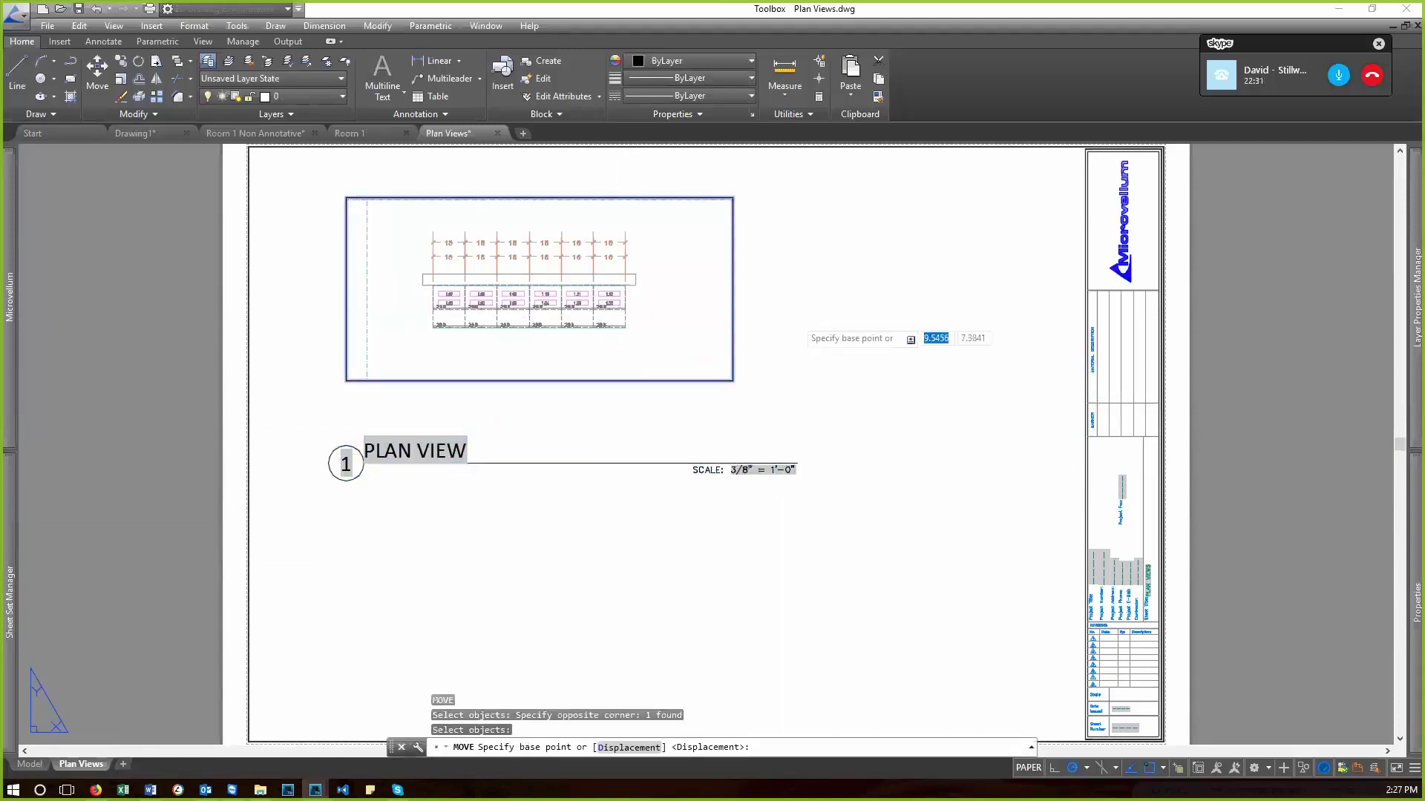
{"action": "left_click", "coordinate": [800, 317]}
{"action": "left_click", "coordinate": [809, 313]}
- Shrink the plan viewport from its upper-left and lower-right corners so it fits closely around the dimensioned plan
{"action": "left_click", "coordinate": [735, 331]}
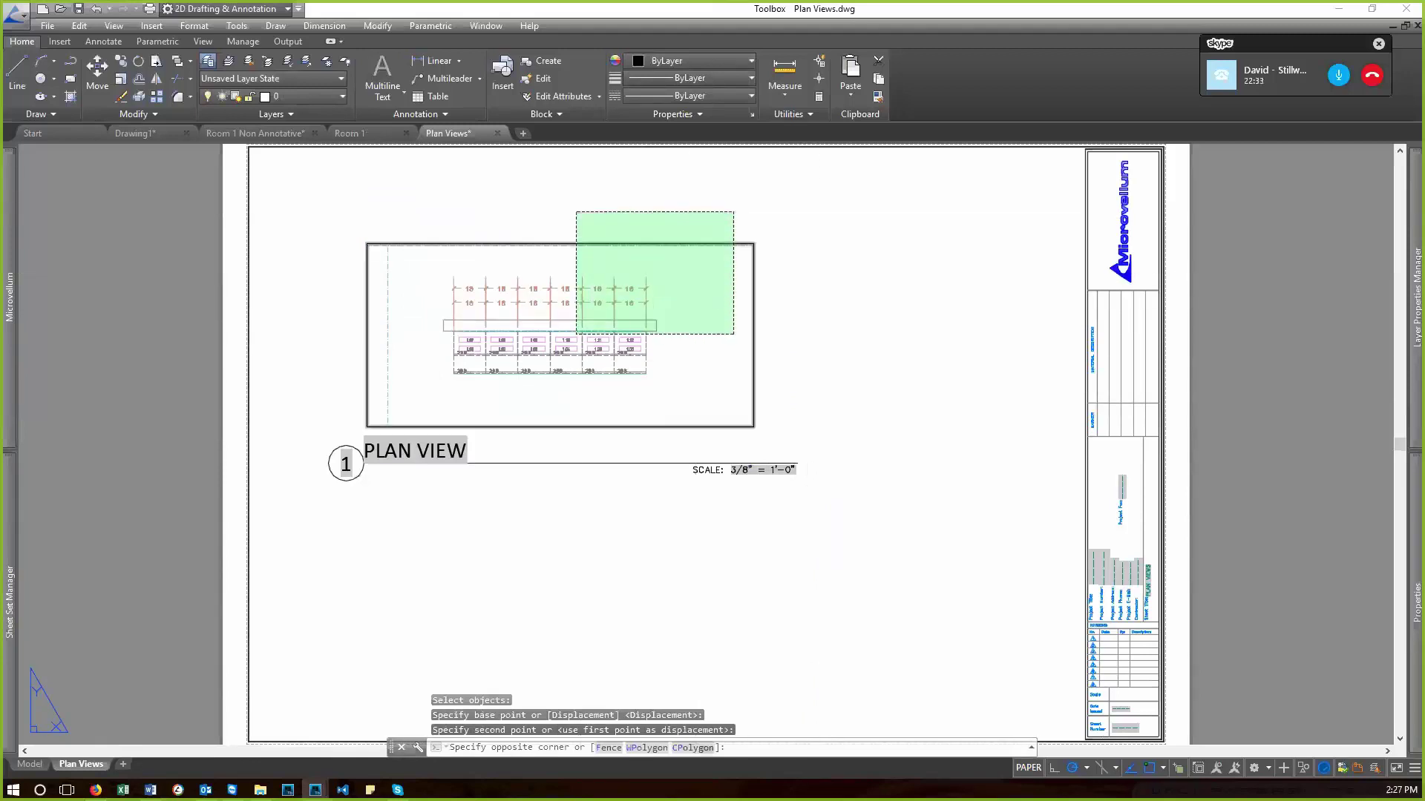
{"action": "left_click", "coordinate": [576, 212]}
{"action": "left_click", "coordinate": [366, 243]}
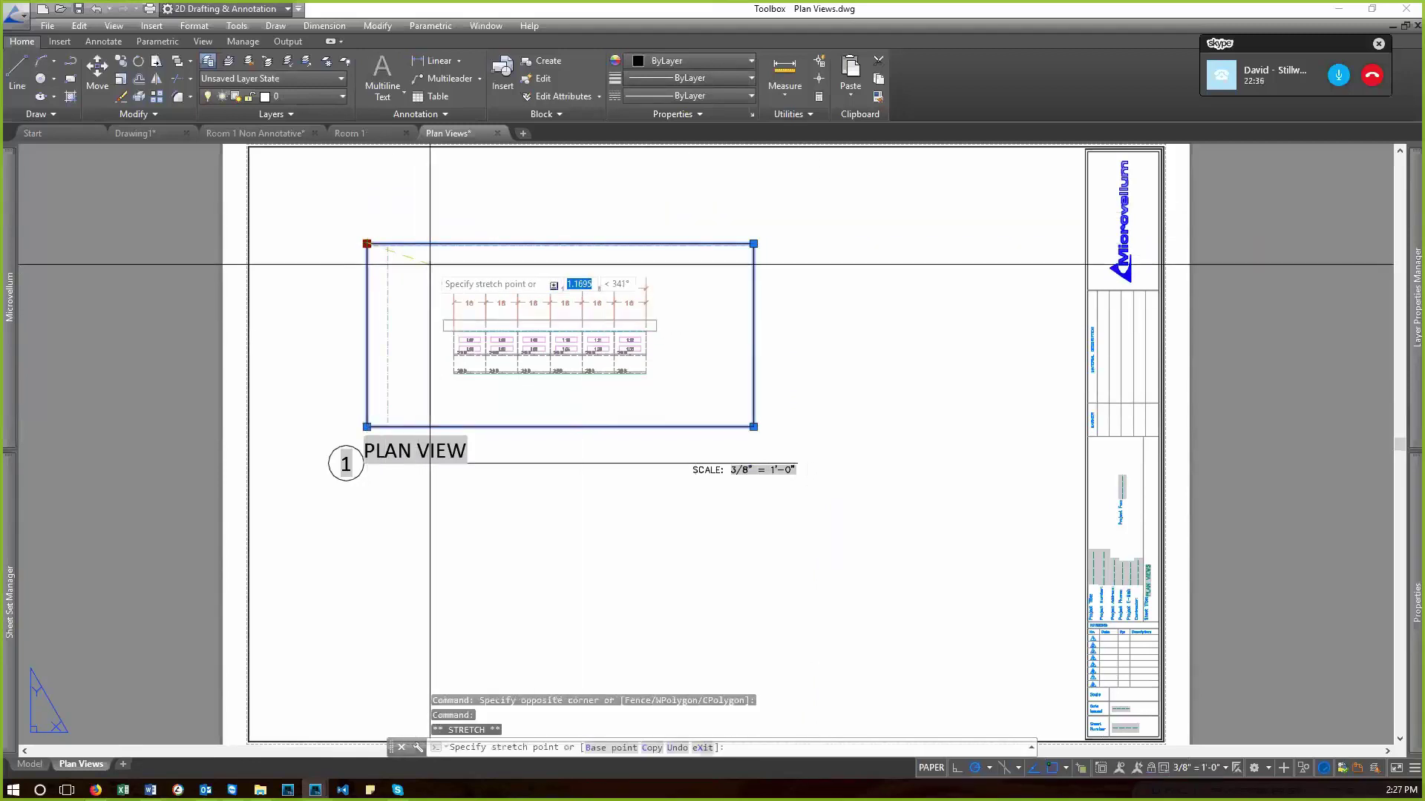
{"action": "key", "text": "Escape"}
{"action": "key", "text": "Escape"}
{"action": "key", "text": "Escape"}
{"action": "left_click", "coordinate": [685, 381]}
{"action": "left_click", "coordinate": [753, 427]}
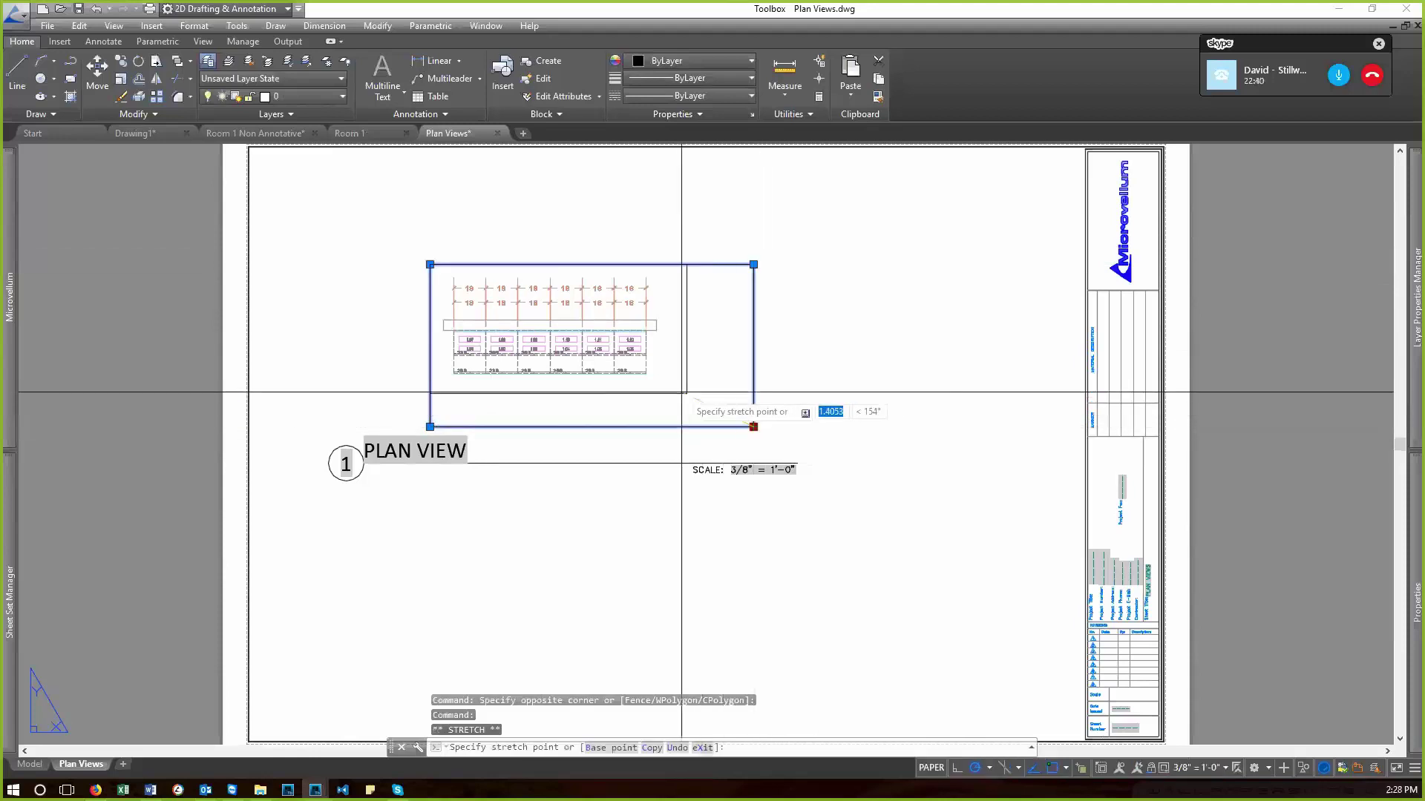
{"action": "key", "text": "Escape"}
{"action": "key", "text": "Escape"}
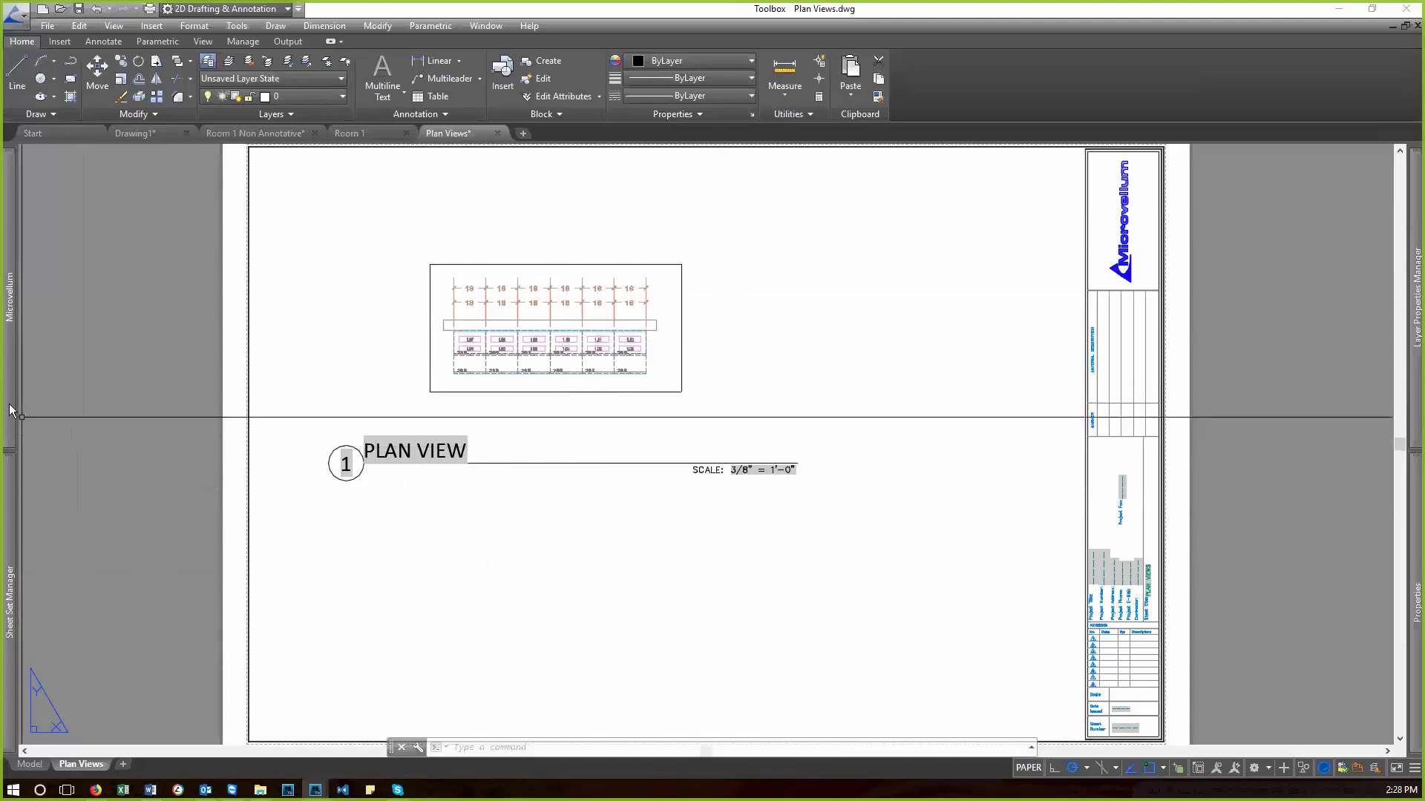
- Create a sheet named Elevations in the Elevation Views subset, using the 11 x 17 layout of MV Imperial SS Template.dwt, and open it
{"action": "mouse_move", "coordinate": [12, 512]}
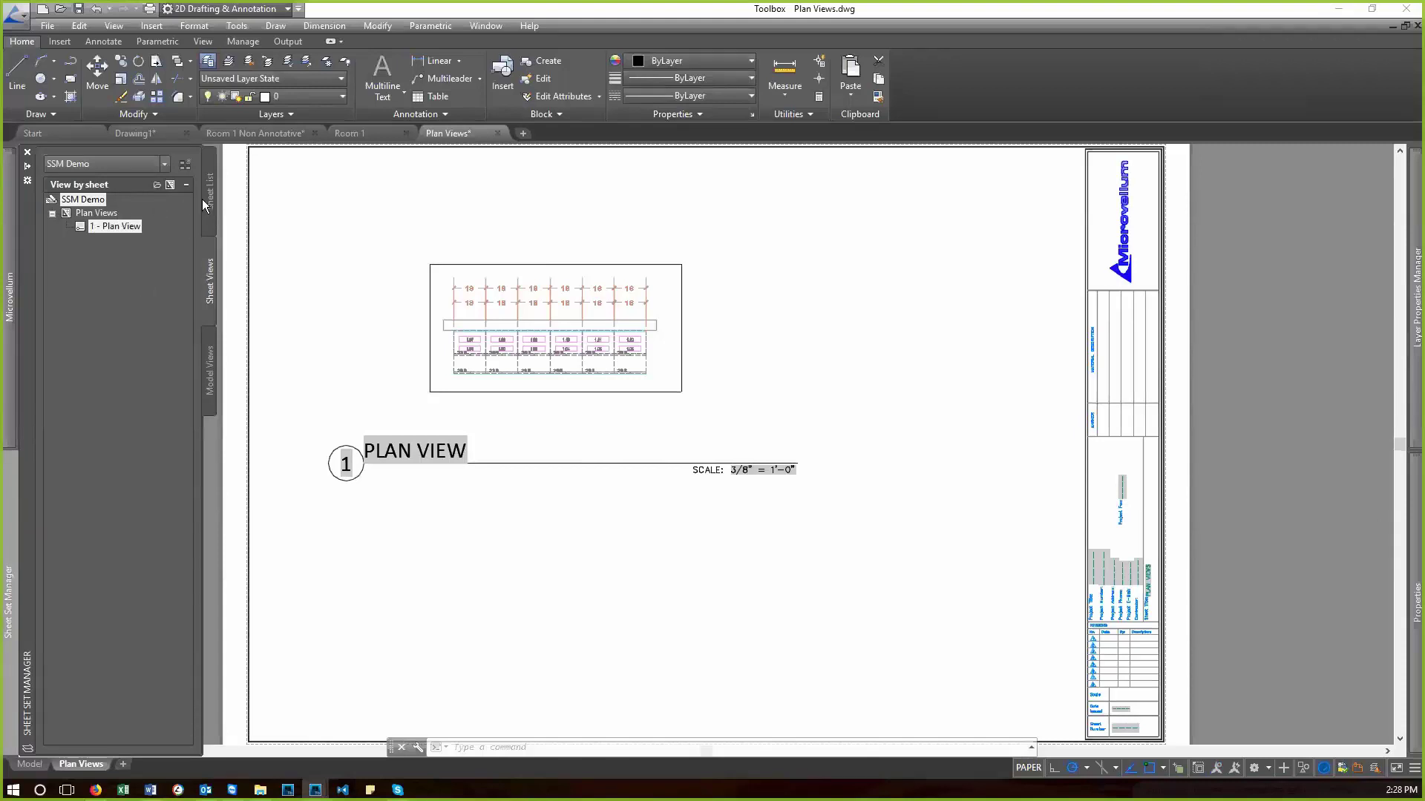
{"action": "left_click", "coordinate": [207, 222]}
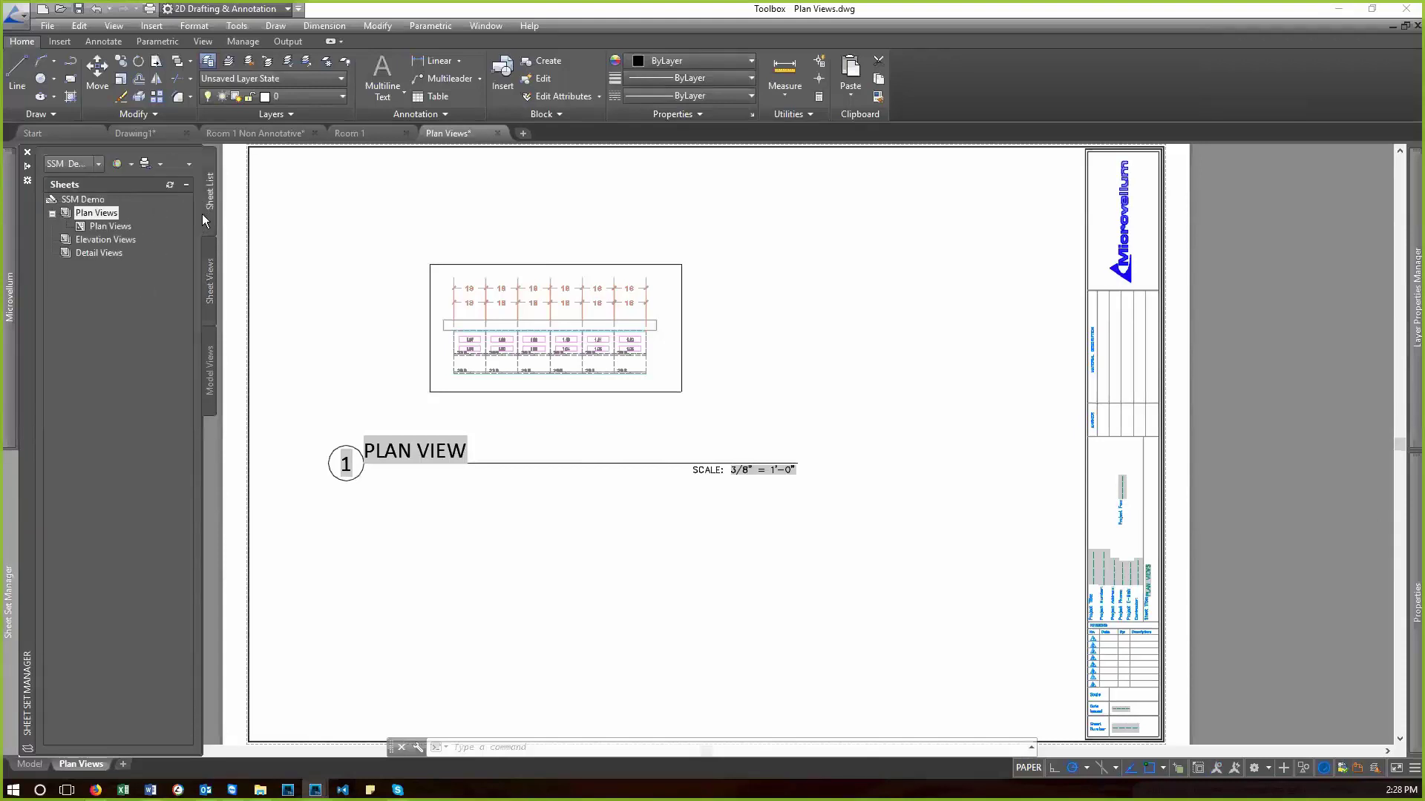
{"action": "right_click", "coordinate": [86, 242]}
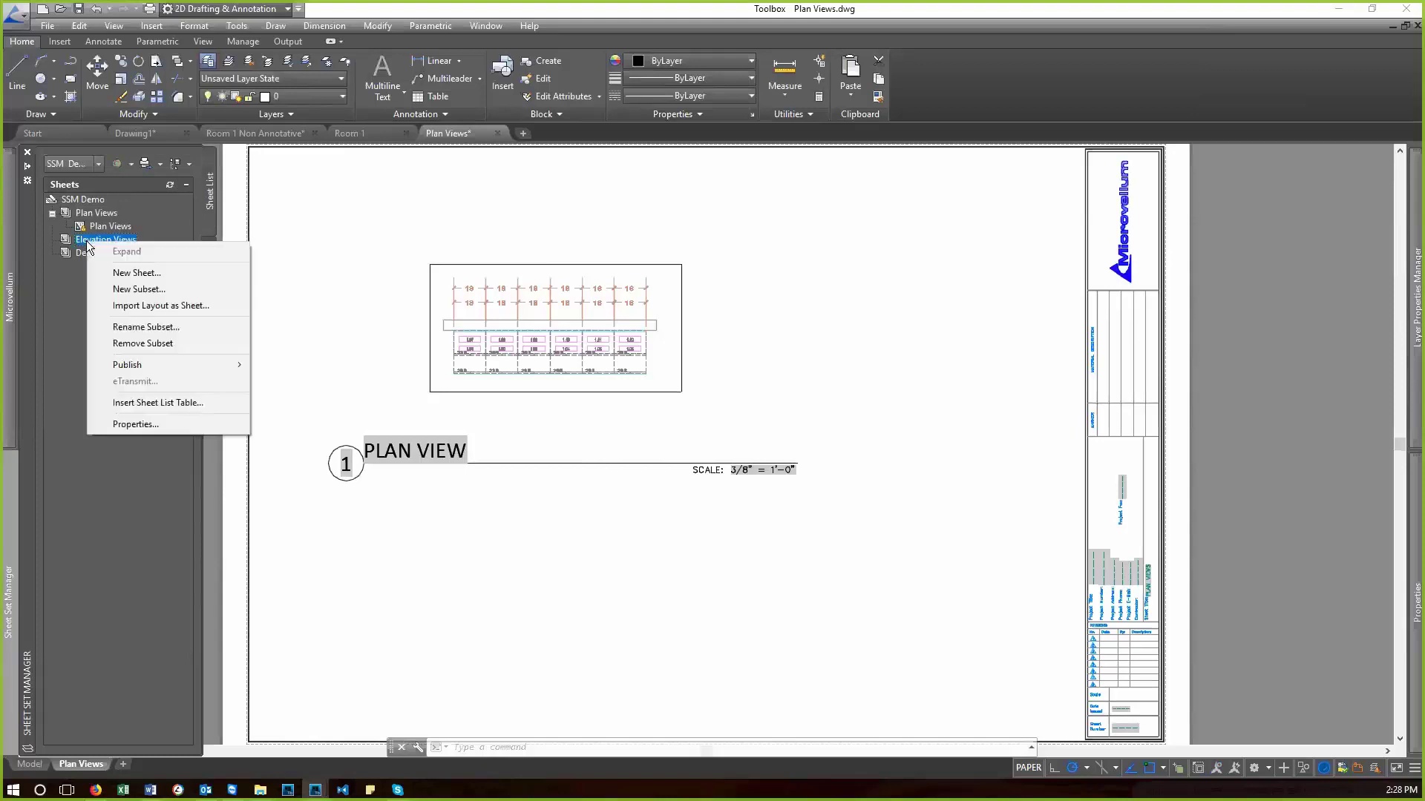
{"action": "left_click", "coordinate": [160, 276]}
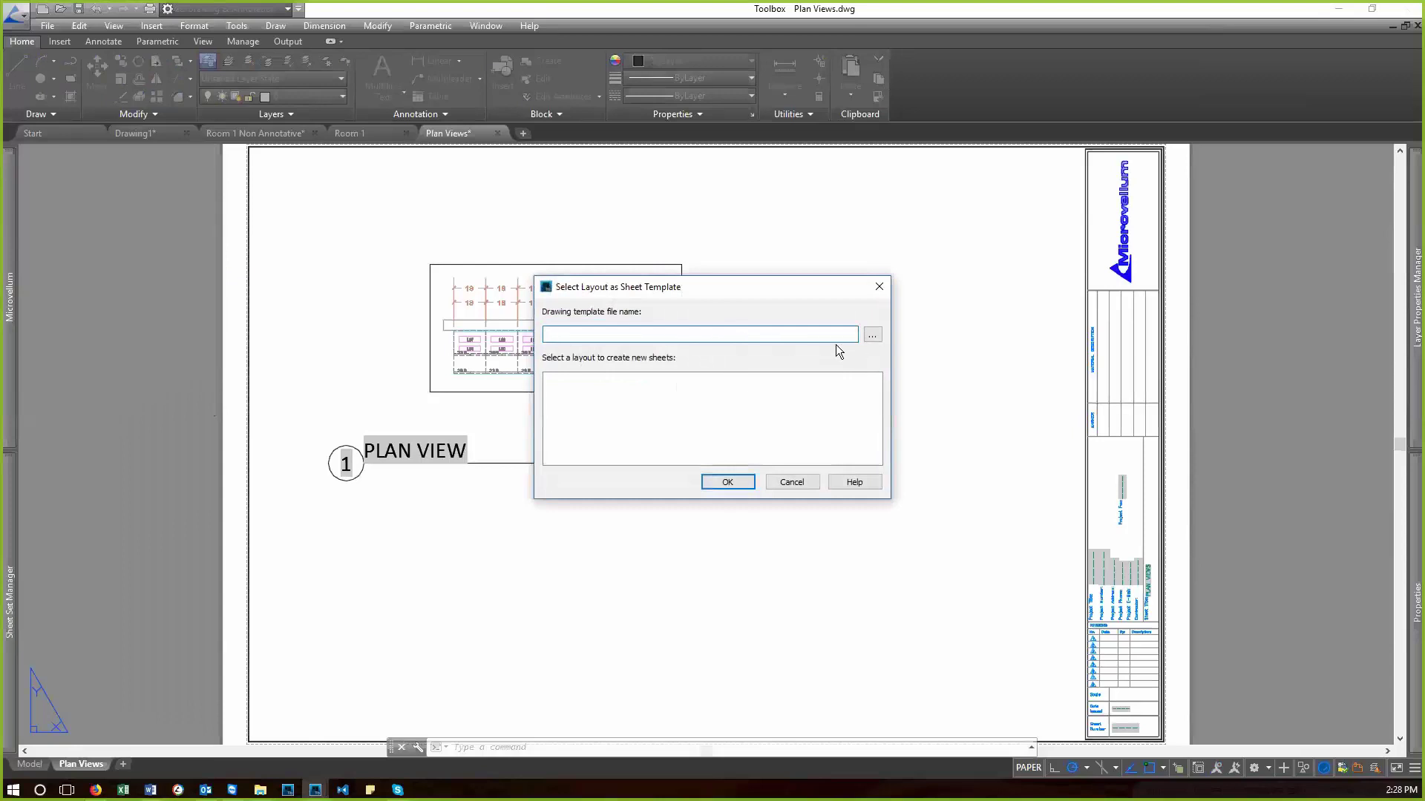
{"action": "left_click", "coordinate": [874, 335]}
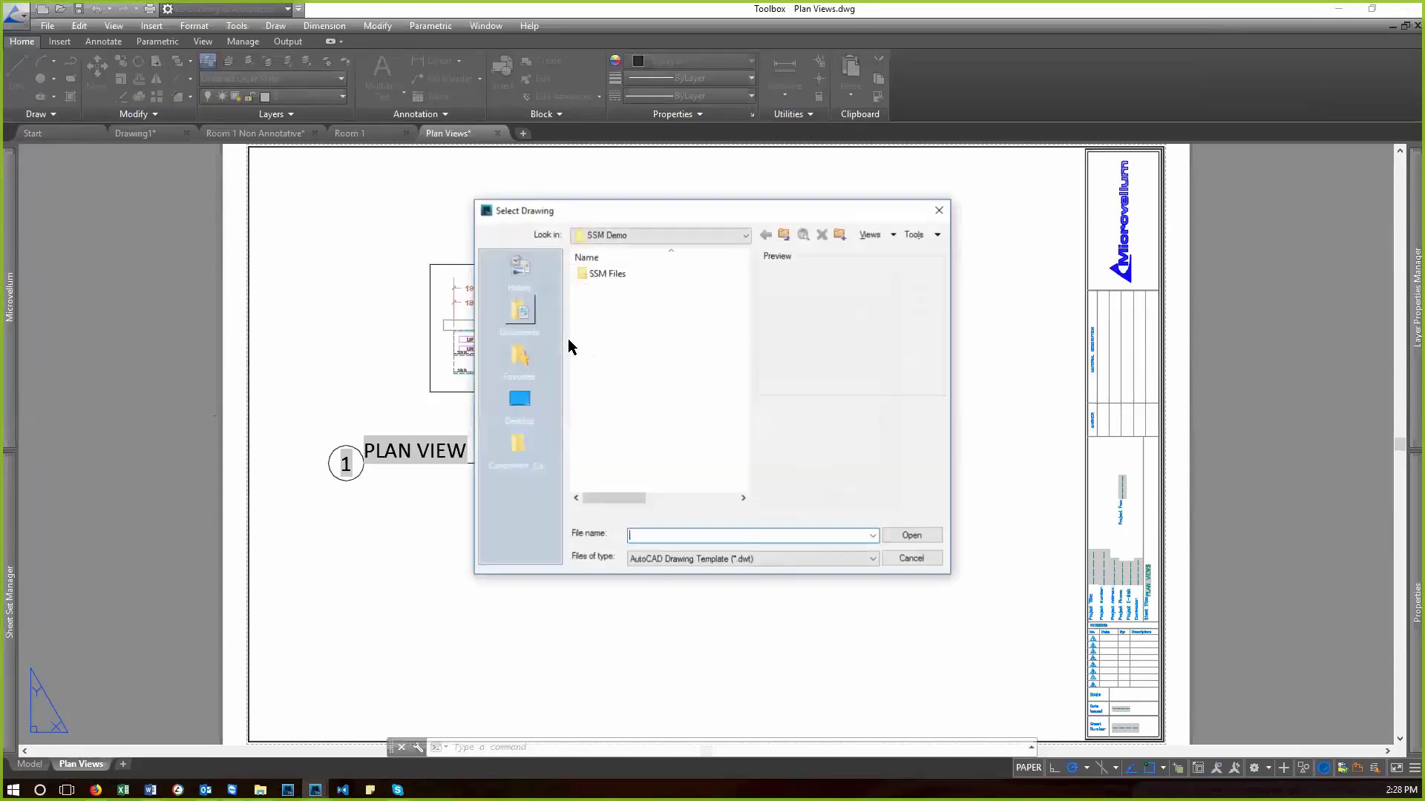
{"action": "double_click", "coordinate": [607, 275]}
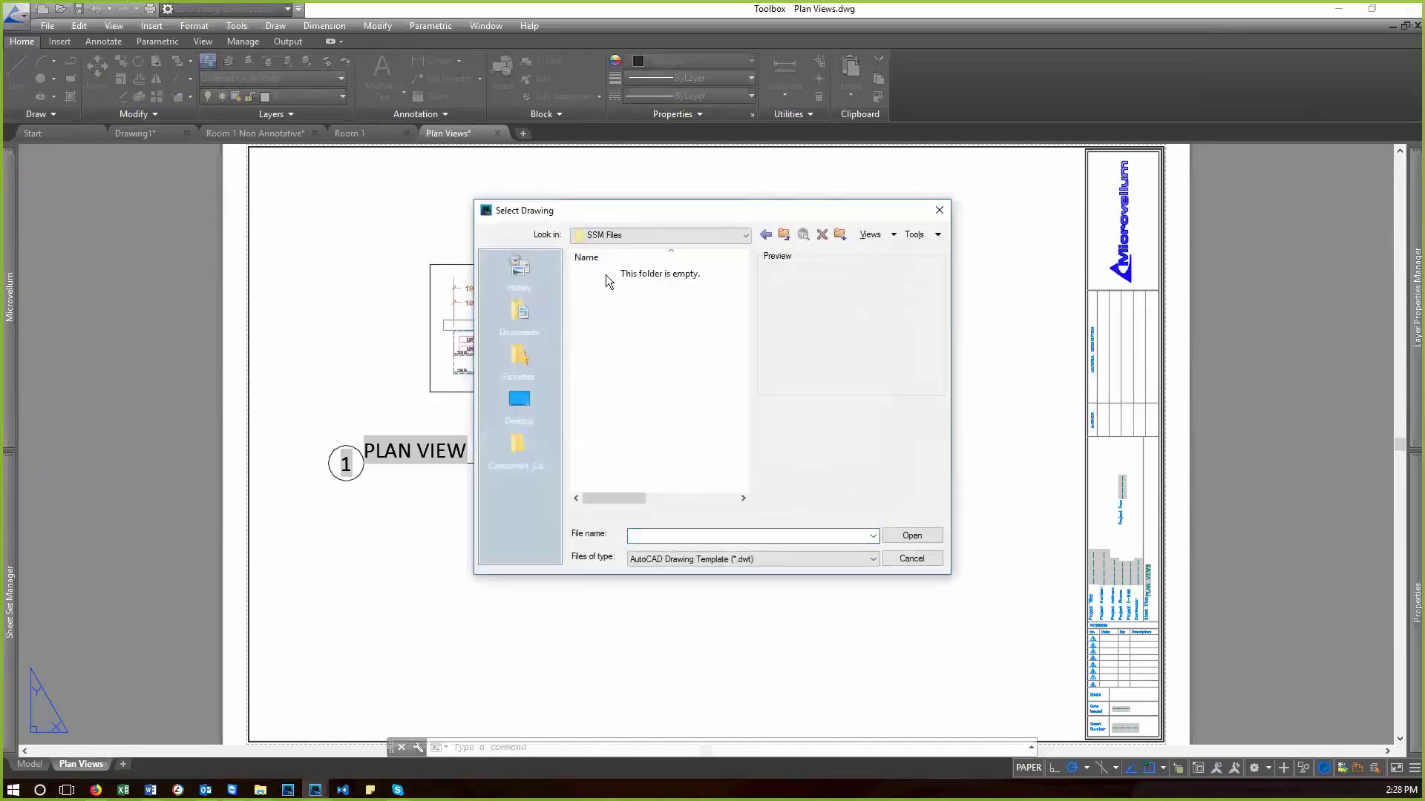
{"action": "left_click", "coordinate": [516, 449]}
{"action": "double_click", "coordinate": [603, 343]}
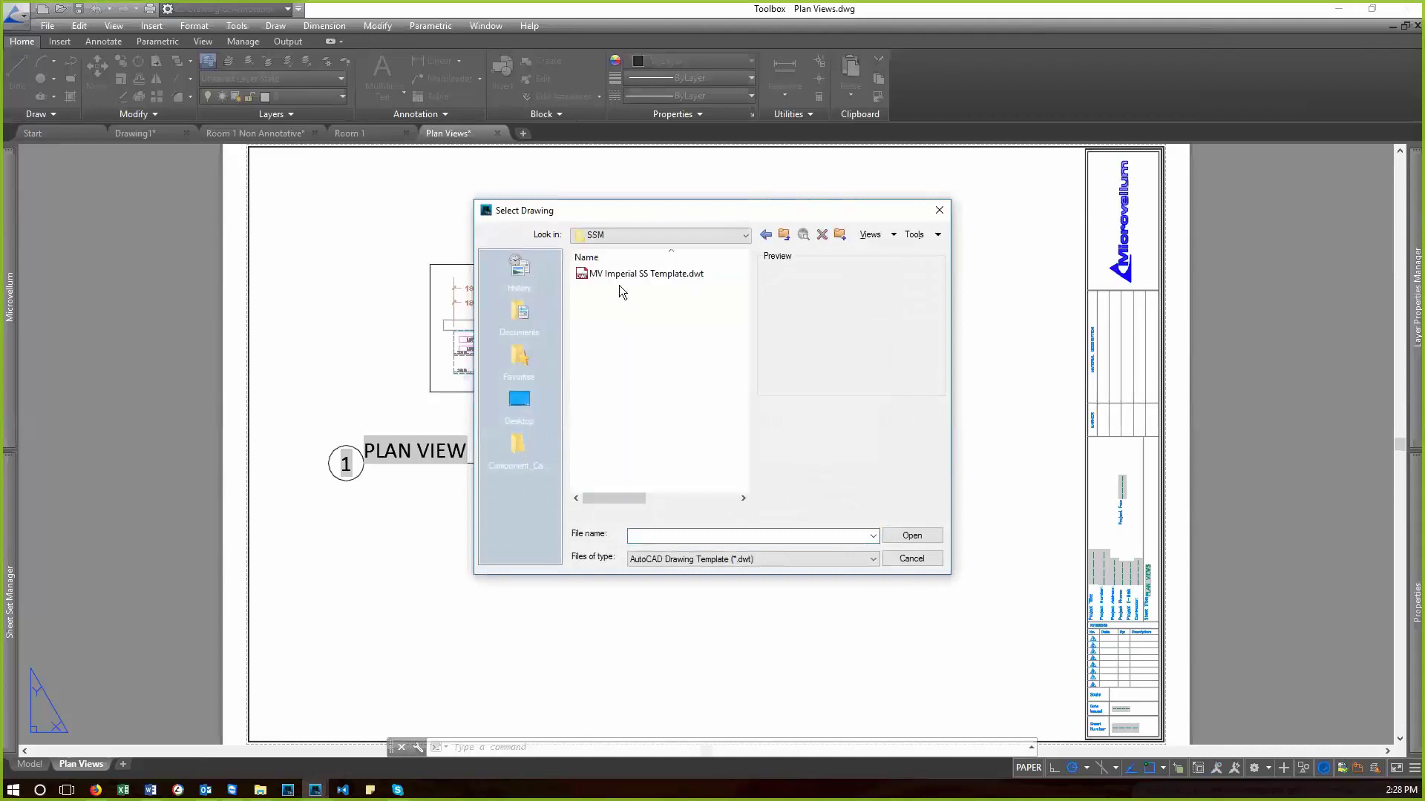
{"action": "double_click", "coordinate": [644, 273]}
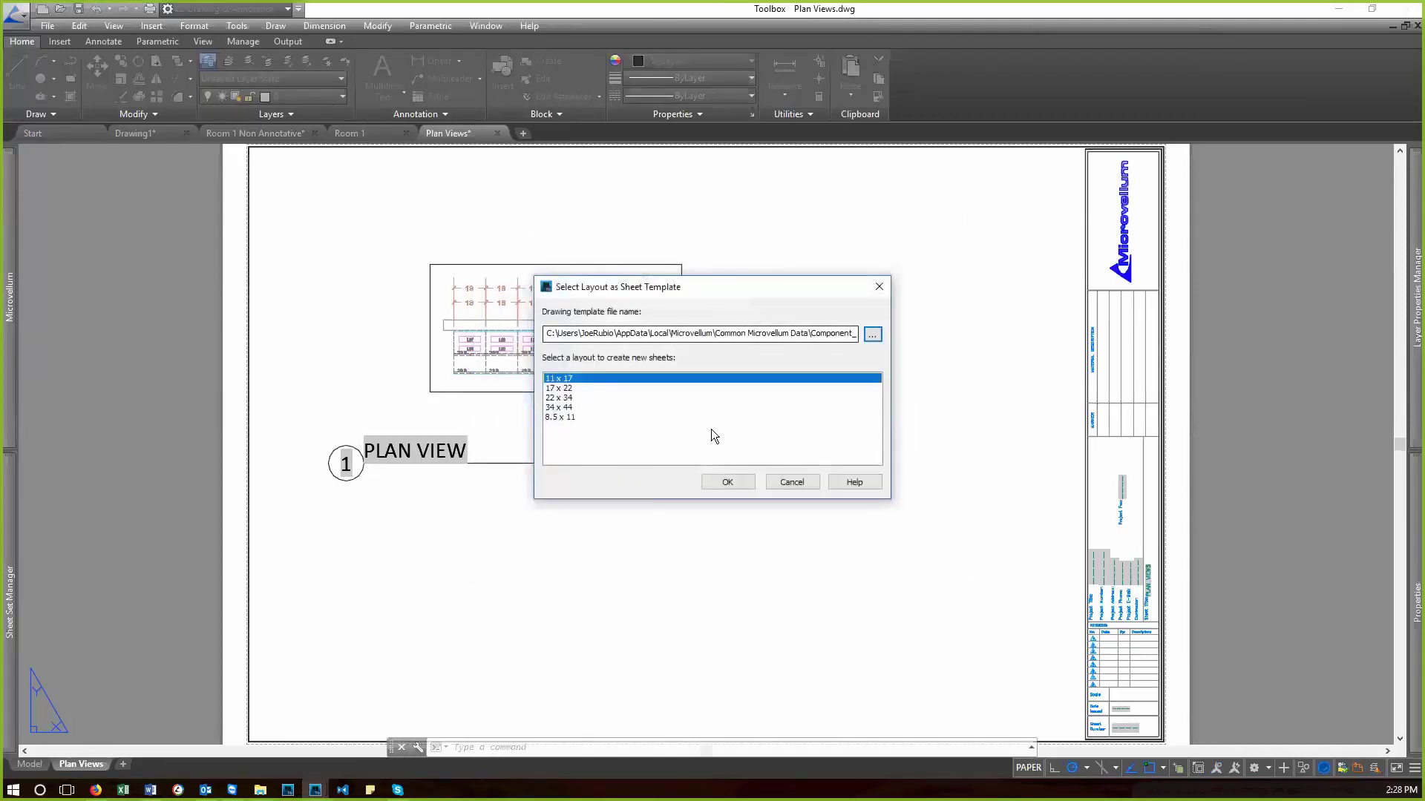
{"action": "left_click", "coordinate": [726, 482]}
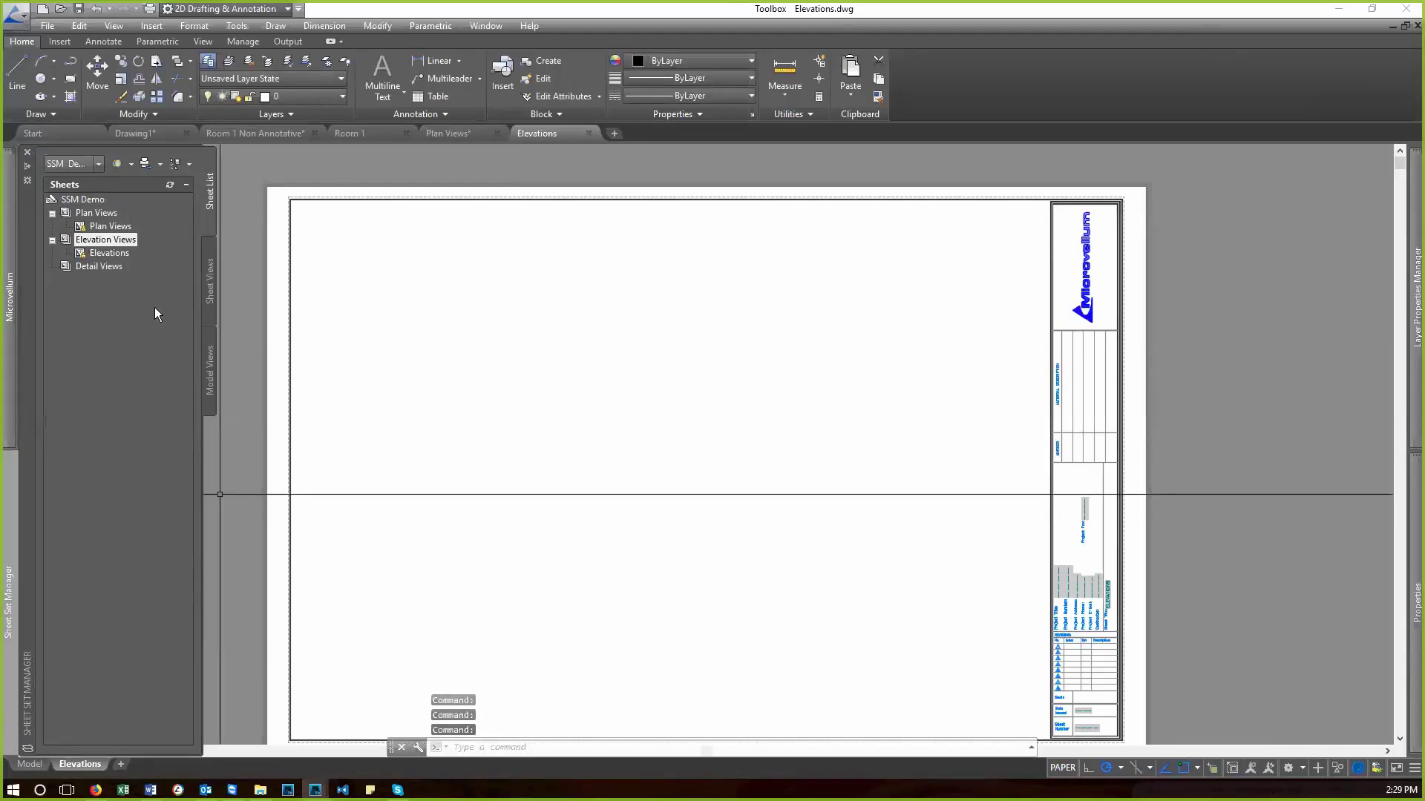
- Place the Elevation model view from Room 1.dwg on the Elevations sheet at 1/4" = 1'-0"
{"action": "left_click", "coordinate": [209, 375]}
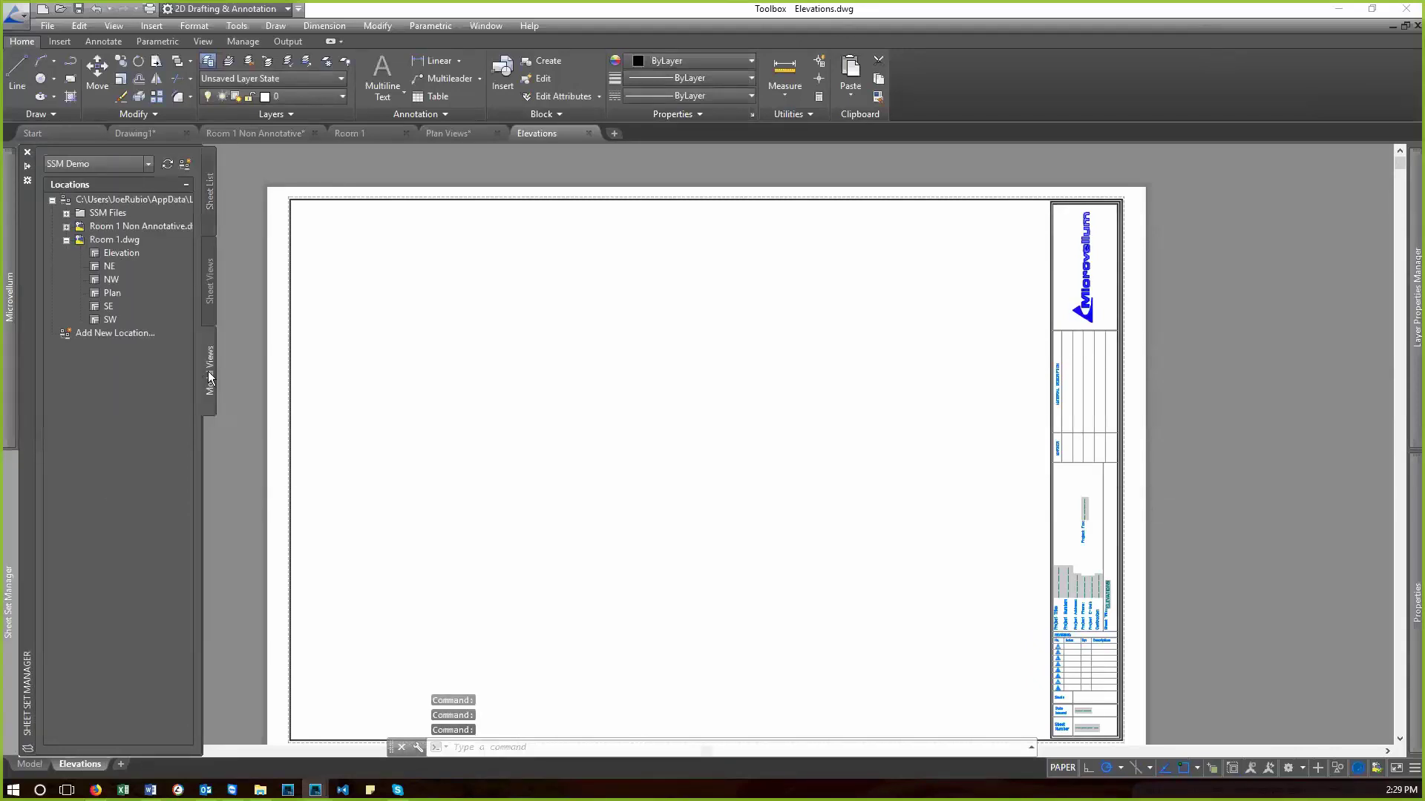
{"action": "left_click_drag", "start_coordinate": [114, 256], "coordinate": [482, 443]}
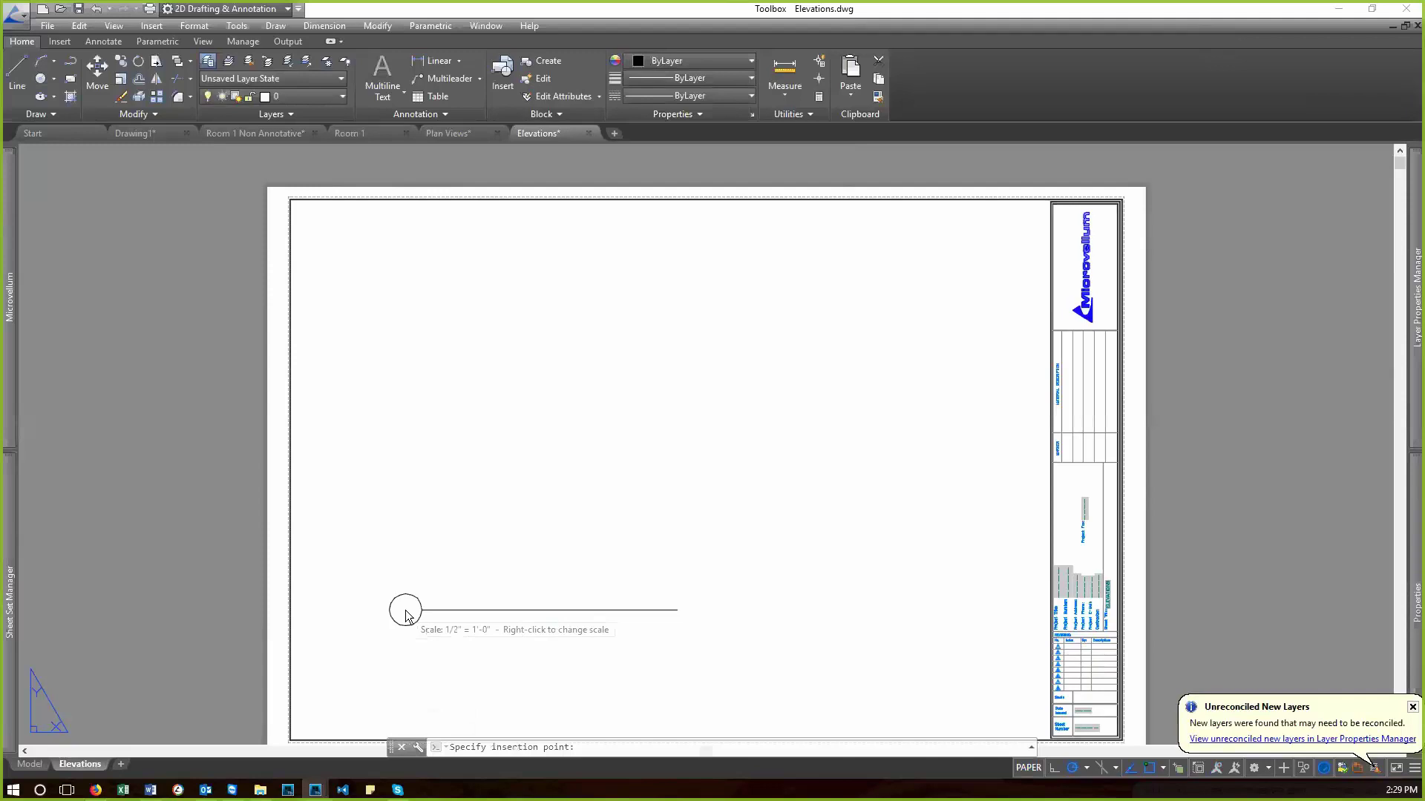
{"action": "right_click", "coordinate": [406, 616]}
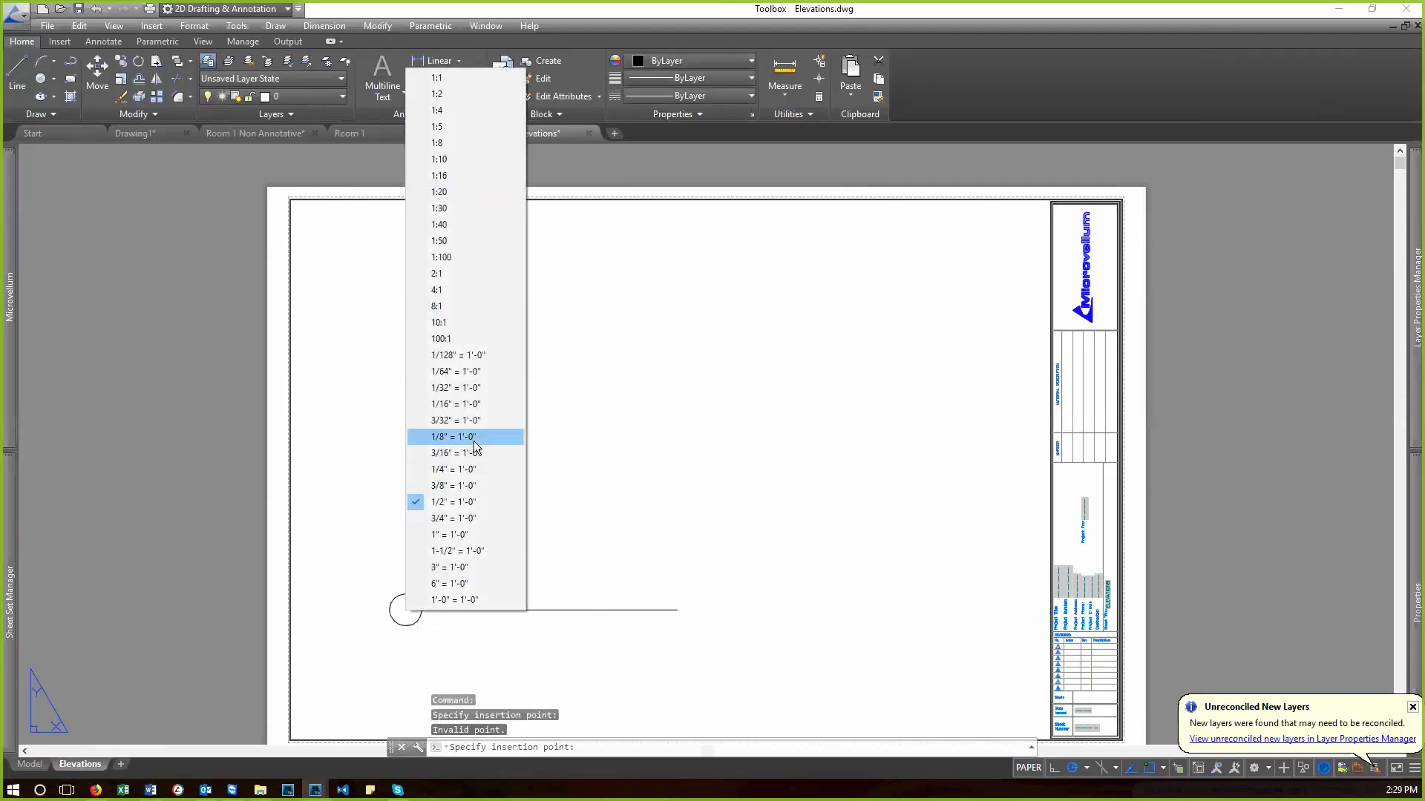
{"action": "left_click", "coordinate": [475, 470]}
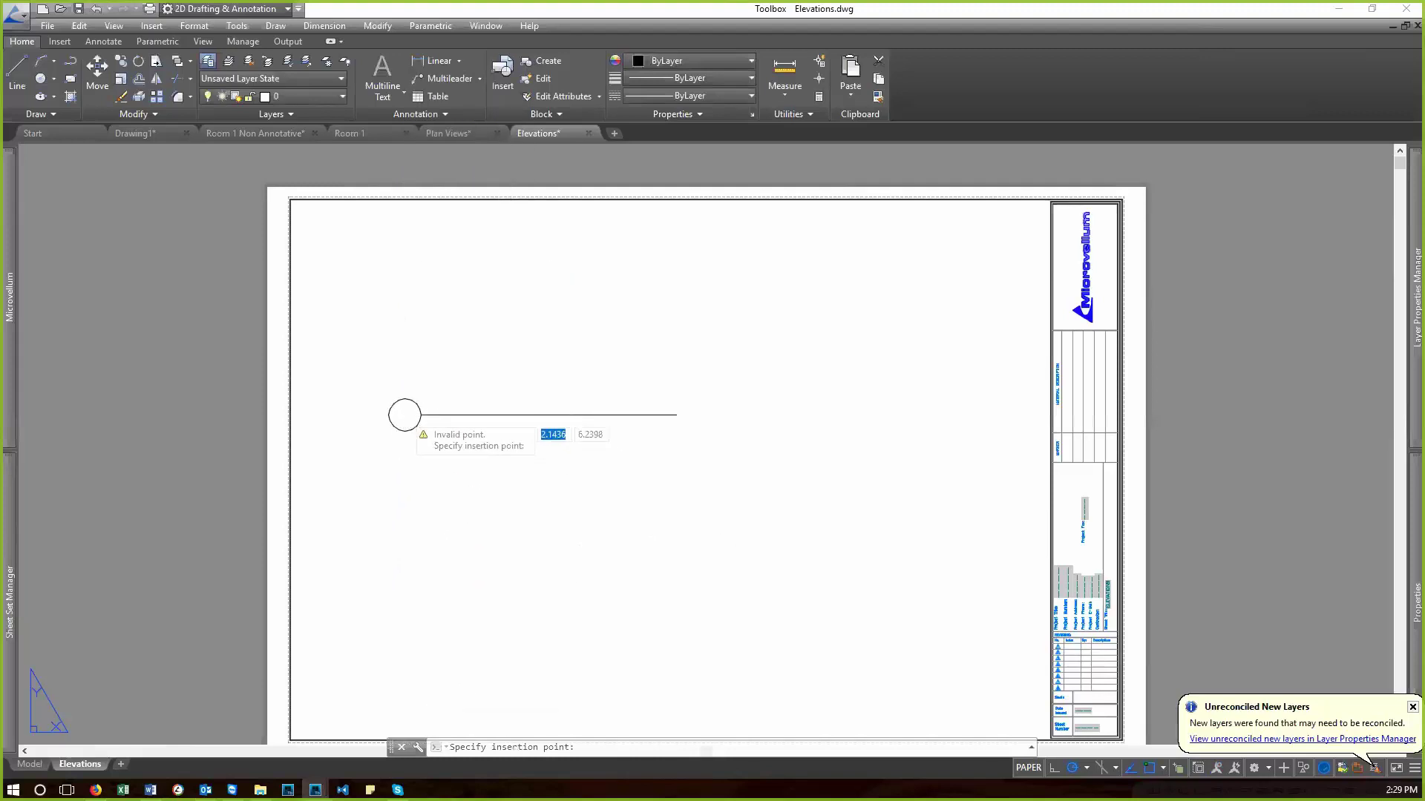
{"action": "left_click", "coordinate": [405, 414]}
- Move the elevation viewport up so it clears its view label
{"action": "left_click", "coordinate": [645, 356]}
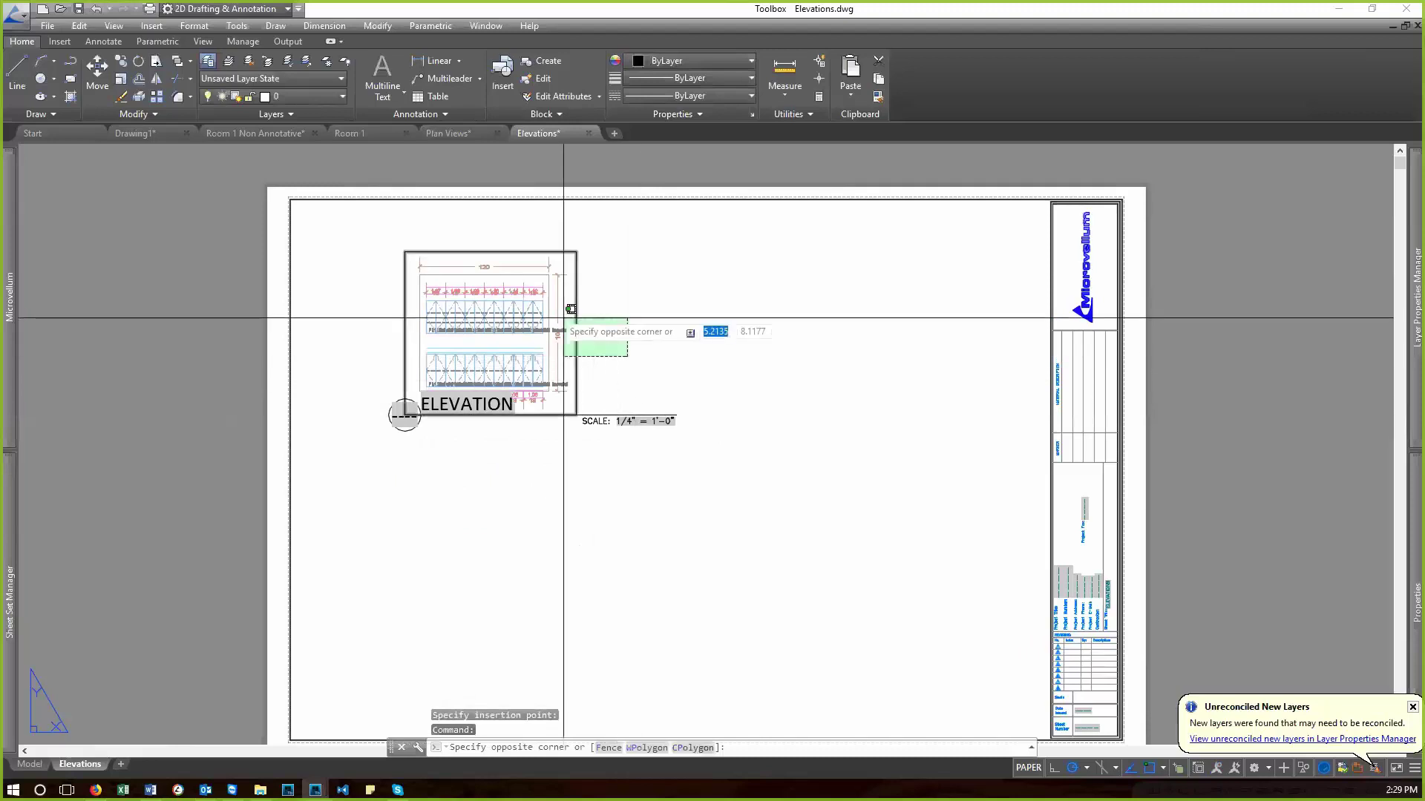
{"action": "left_click", "coordinate": [572, 309]}
{"action": "type", "text": "m"}
{"action": "key", "text": "Return"}
{"action": "left_click", "coordinate": [688, 337]}
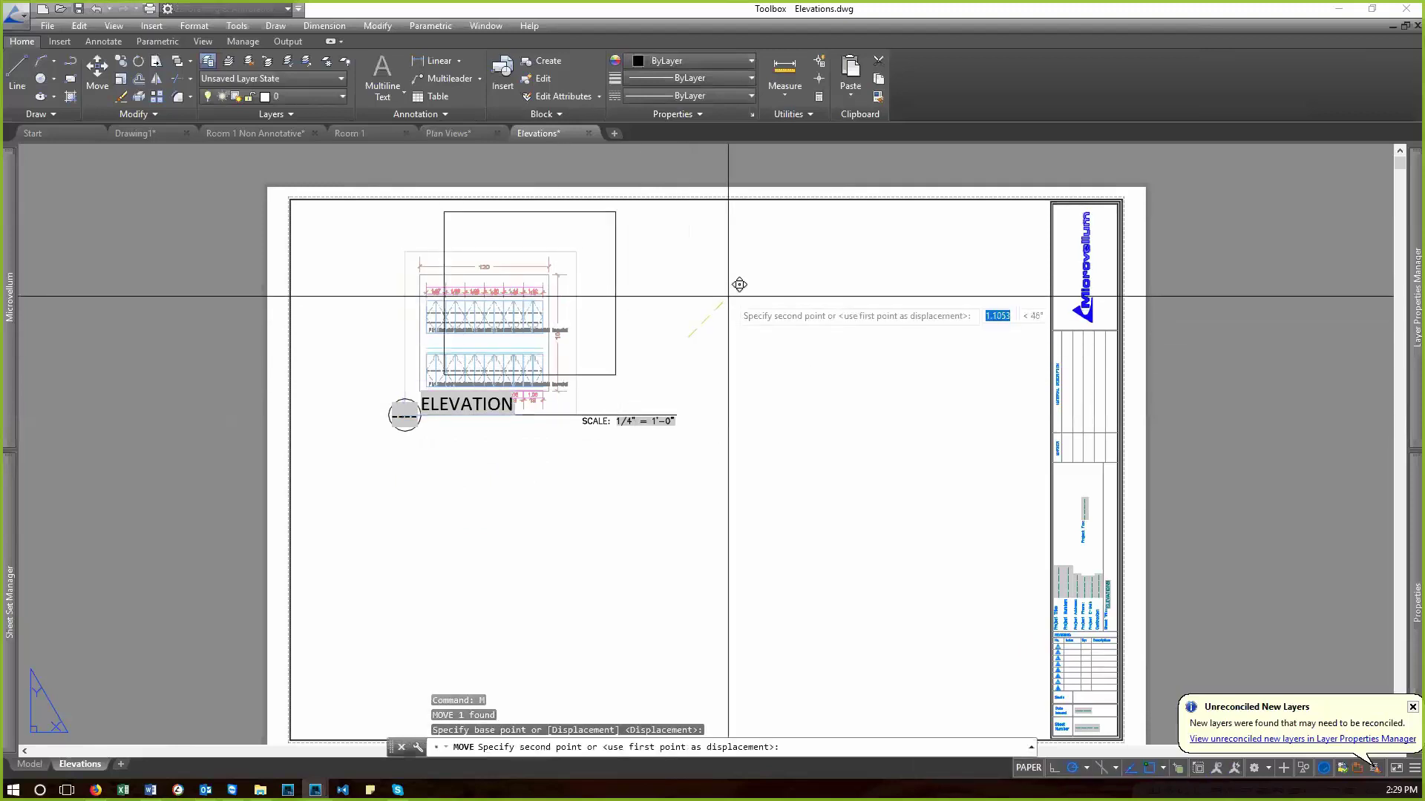
{"action": "left_click", "coordinate": [728, 477]}
- Move the elevation viewport and its label together toward the left border of the sheet
{"action": "left_click", "coordinate": [559, 302]}
{"action": "type", "text": "m"}
{"action": "key", "text": "Return"}
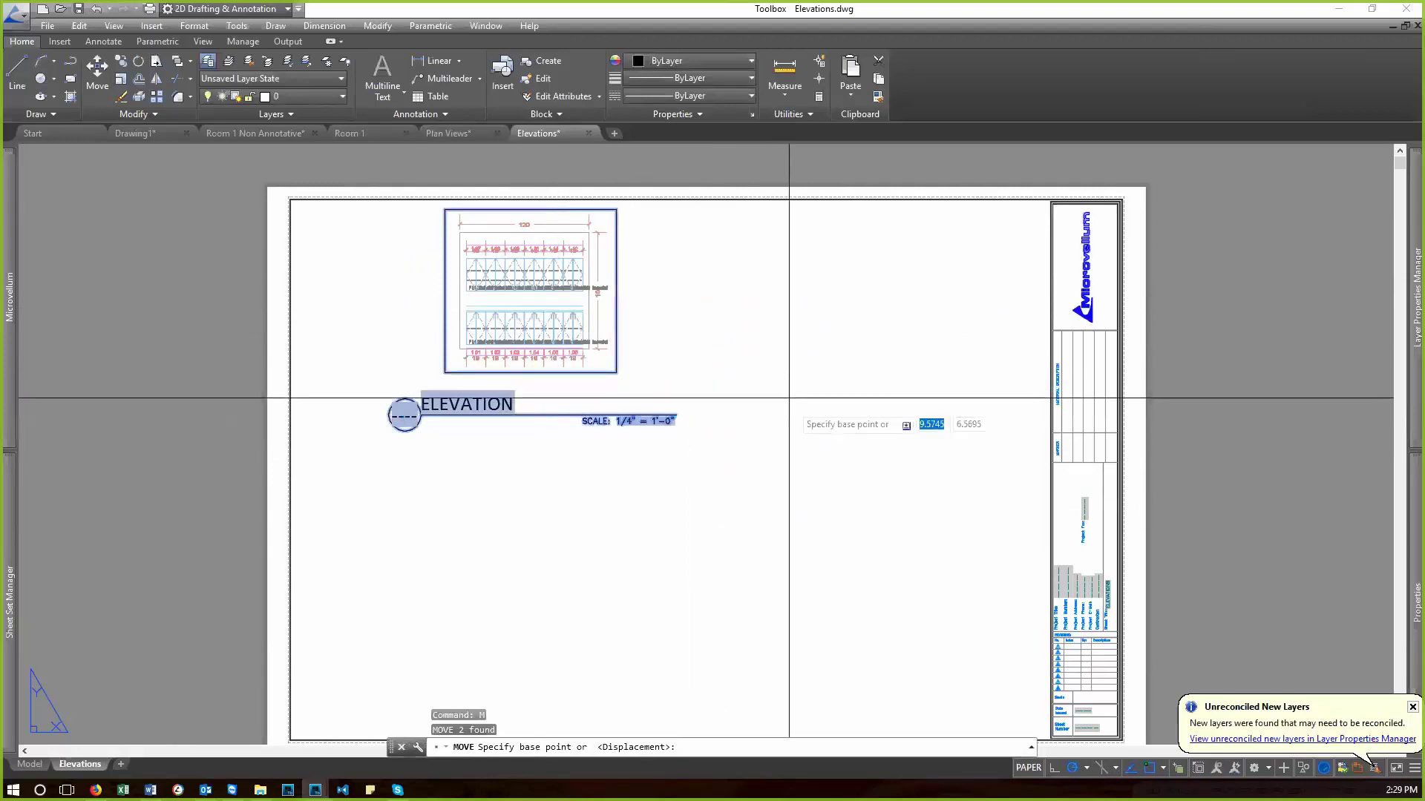
{"action": "left_click", "coordinate": [788, 408]}
{"action": "key", "text": "Escape"}
{"action": "key", "text": "Escape"}
{"action": "key", "text": "Escape"}
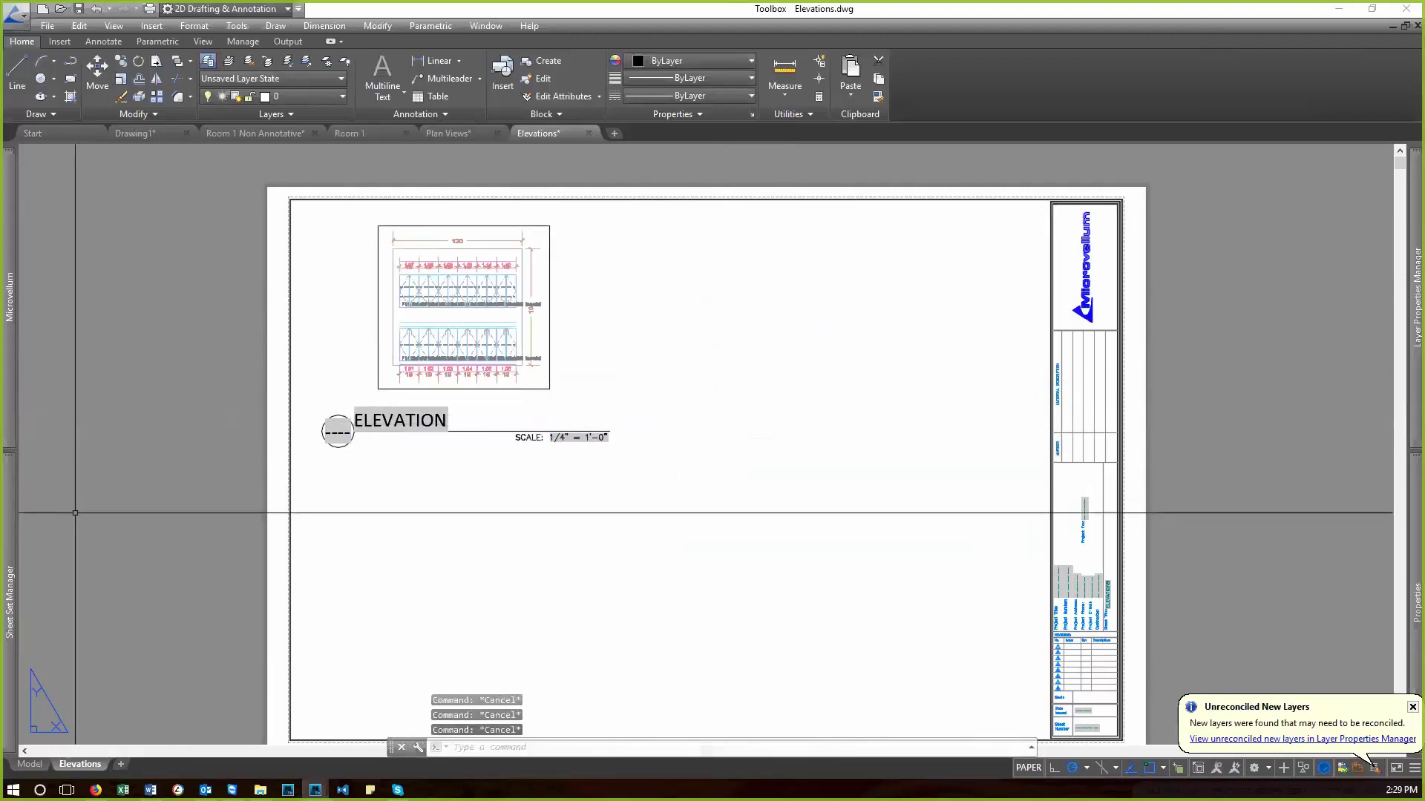
- Expand the Elevations sheet in the sheet set's sheet views to check its placed view
{"action": "mouse_move", "coordinate": [12, 541]}
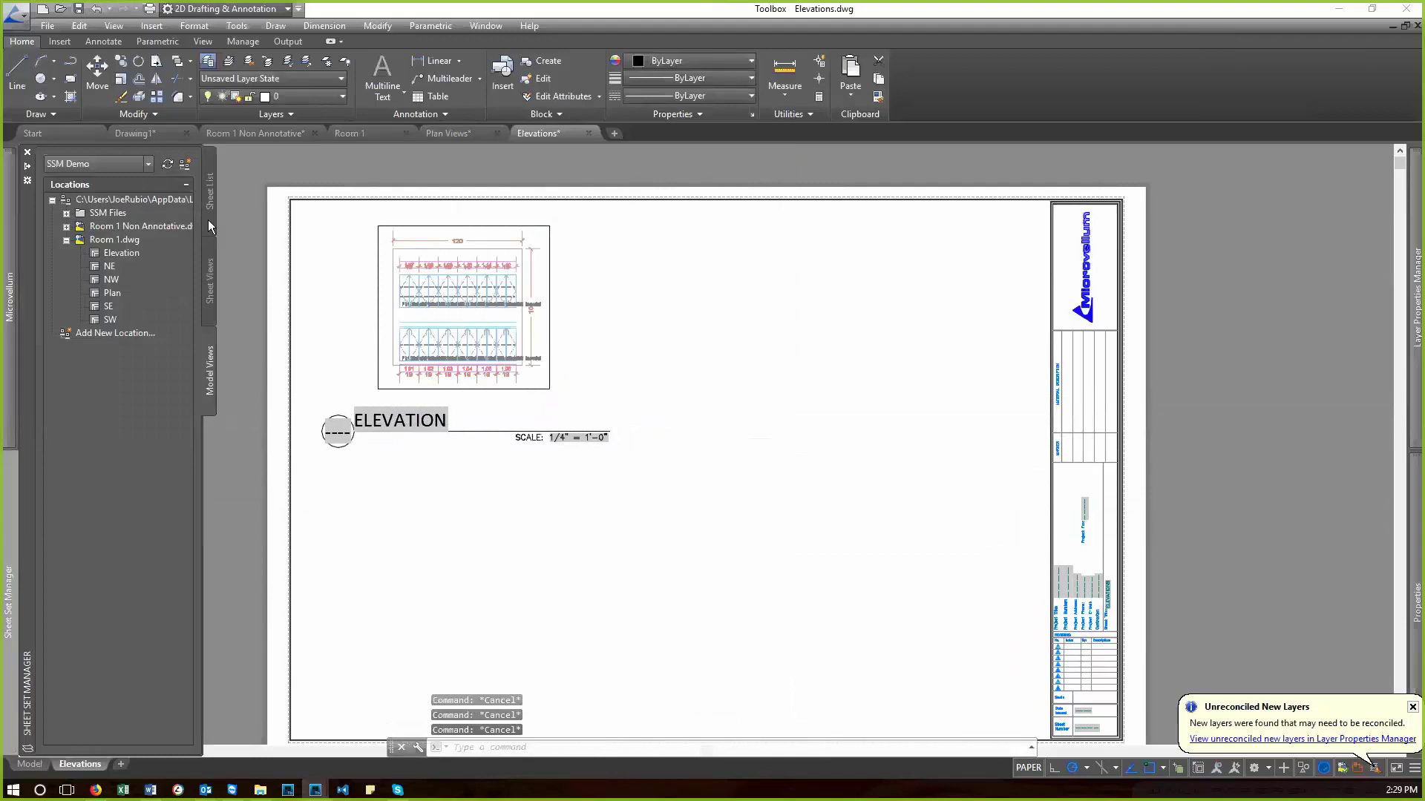
{"action": "left_click", "coordinate": [210, 301]}
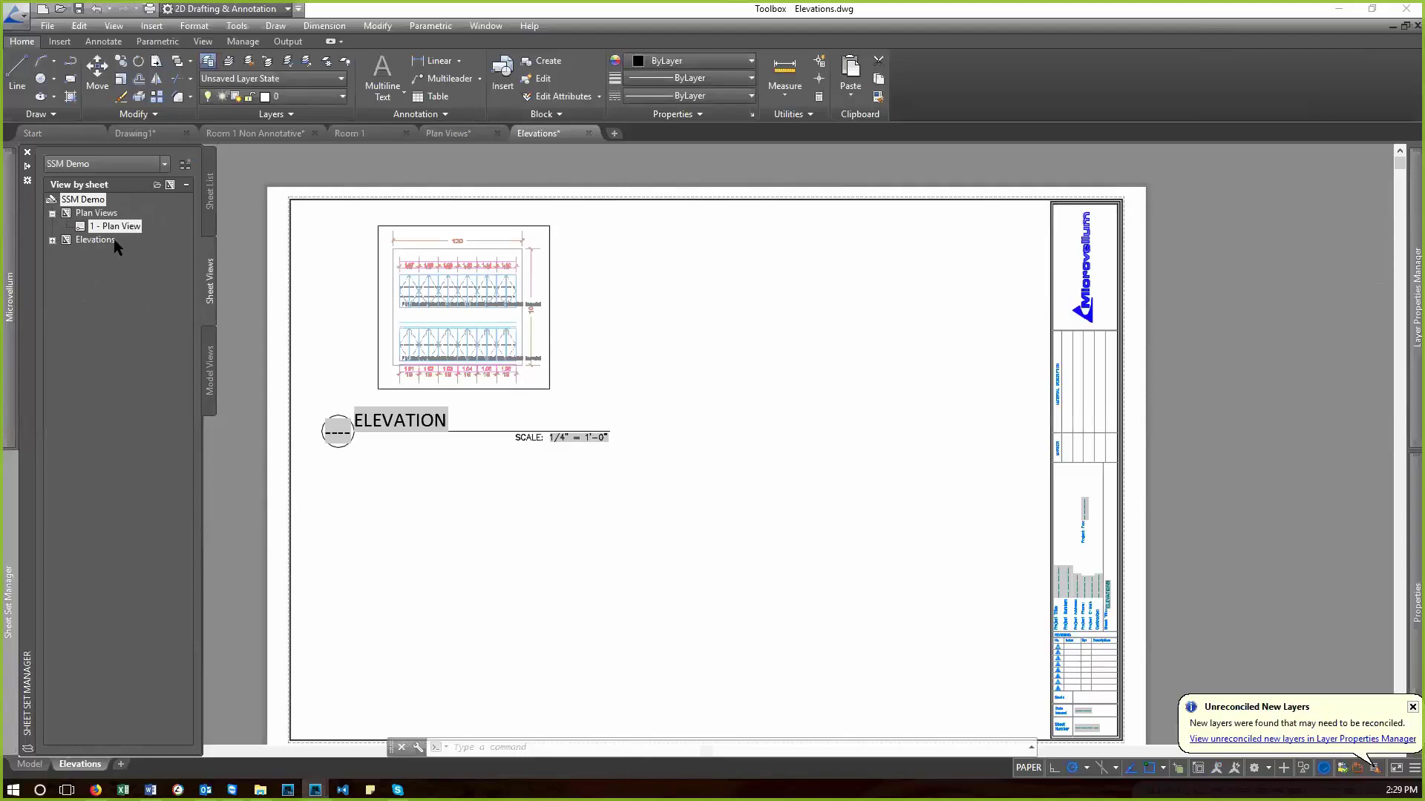
{"action": "left_click", "coordinate": [52, 240]}
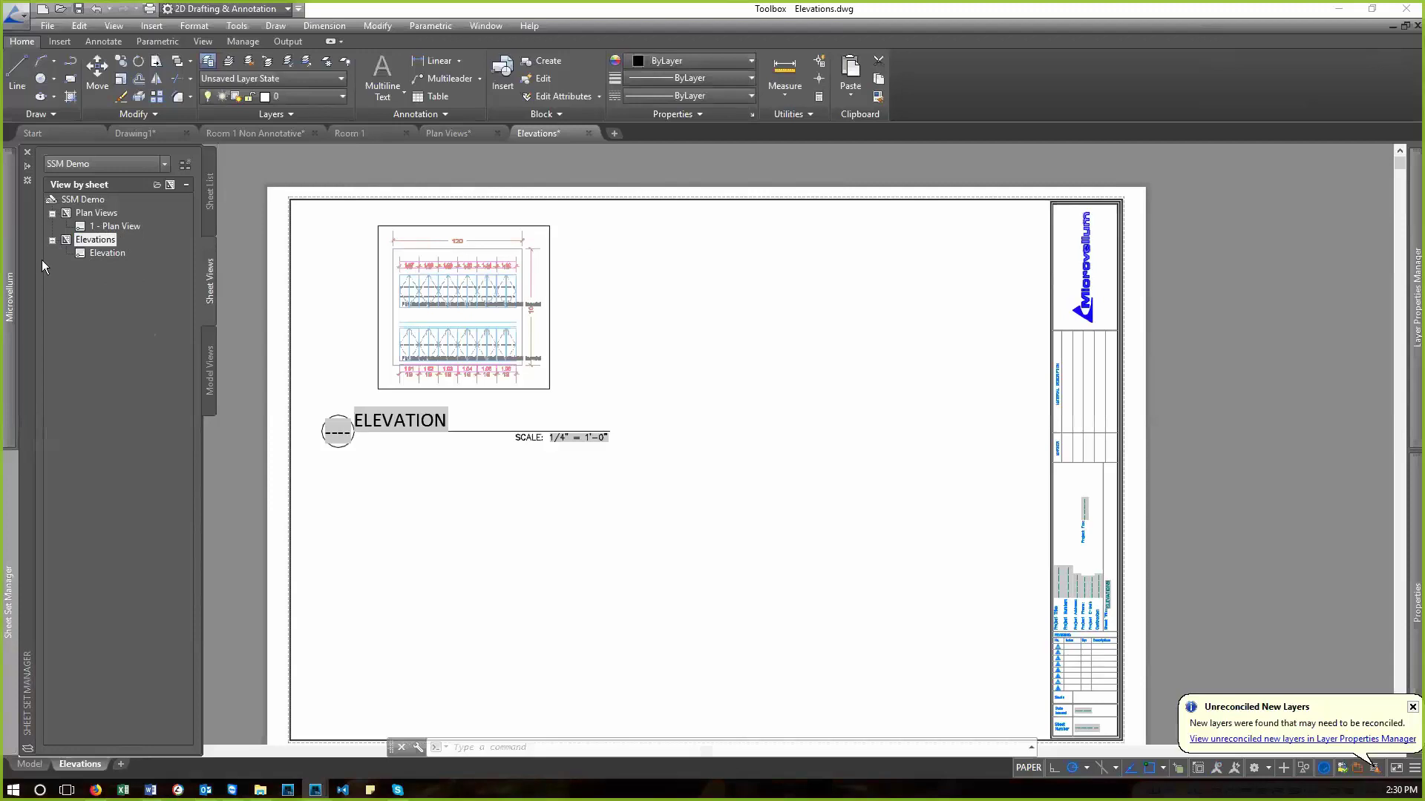
{"action": "mouse_move", "coordinate": [15, 300]}
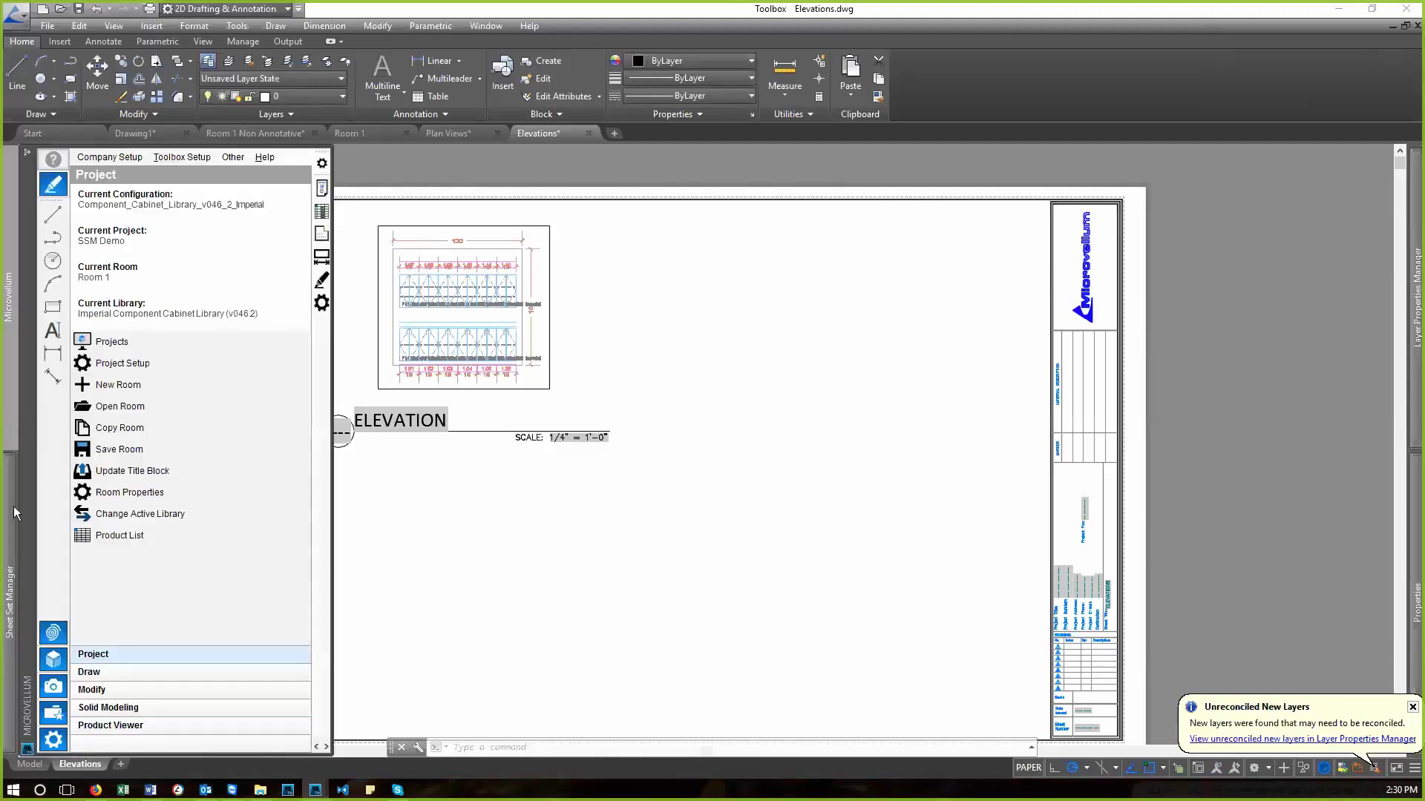
{"action": "mouse_move", "coordinate": [13, 507]}
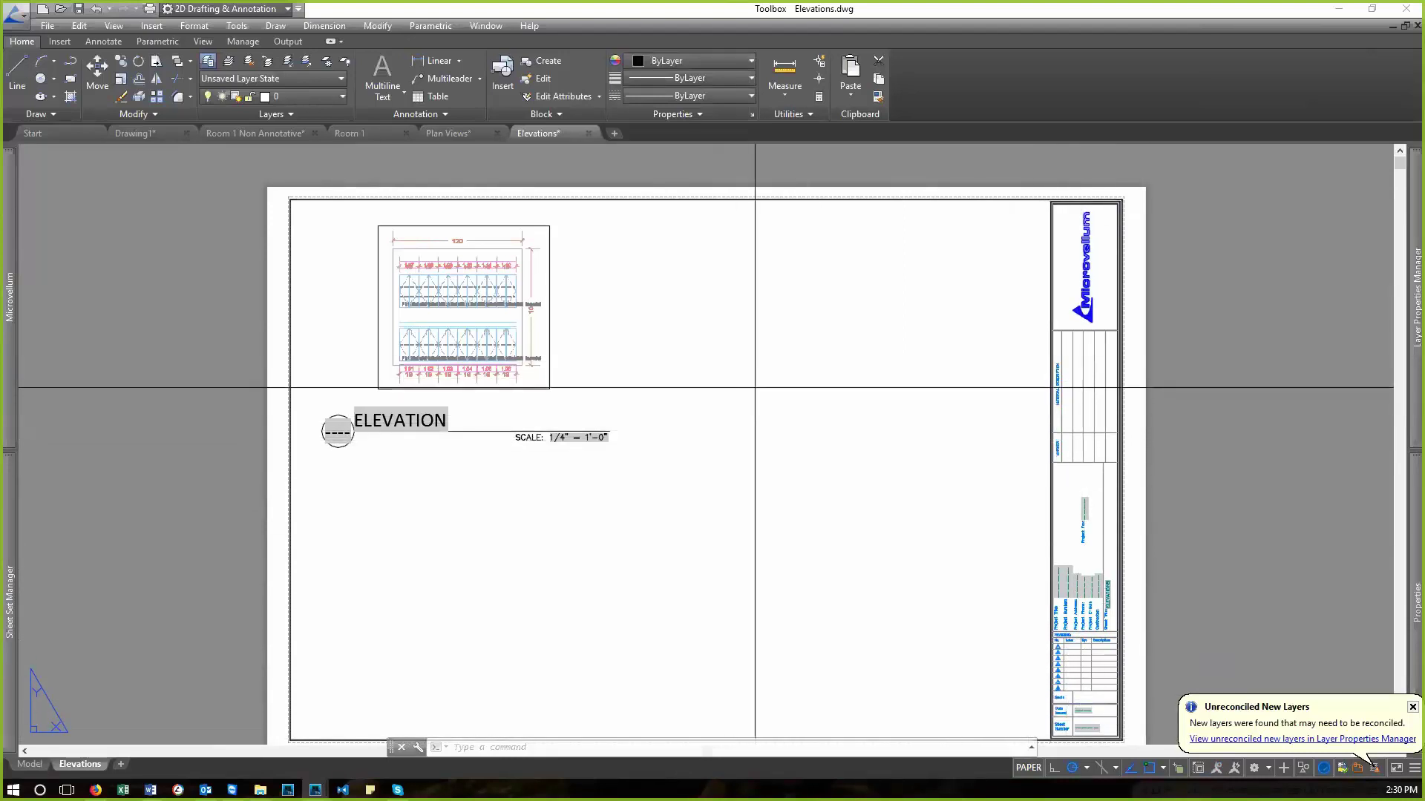
- Renumber the Plan Views sheet as A-101 in the SSM Demo sheet list, keeping its title
{"action": "type", "text": "z"}
{"action": "key", "text": "Return"}
{"action": "key", "text": "Return"}
{"action": "type", "text": "e"}
{"action": "key", "text": "Return"}
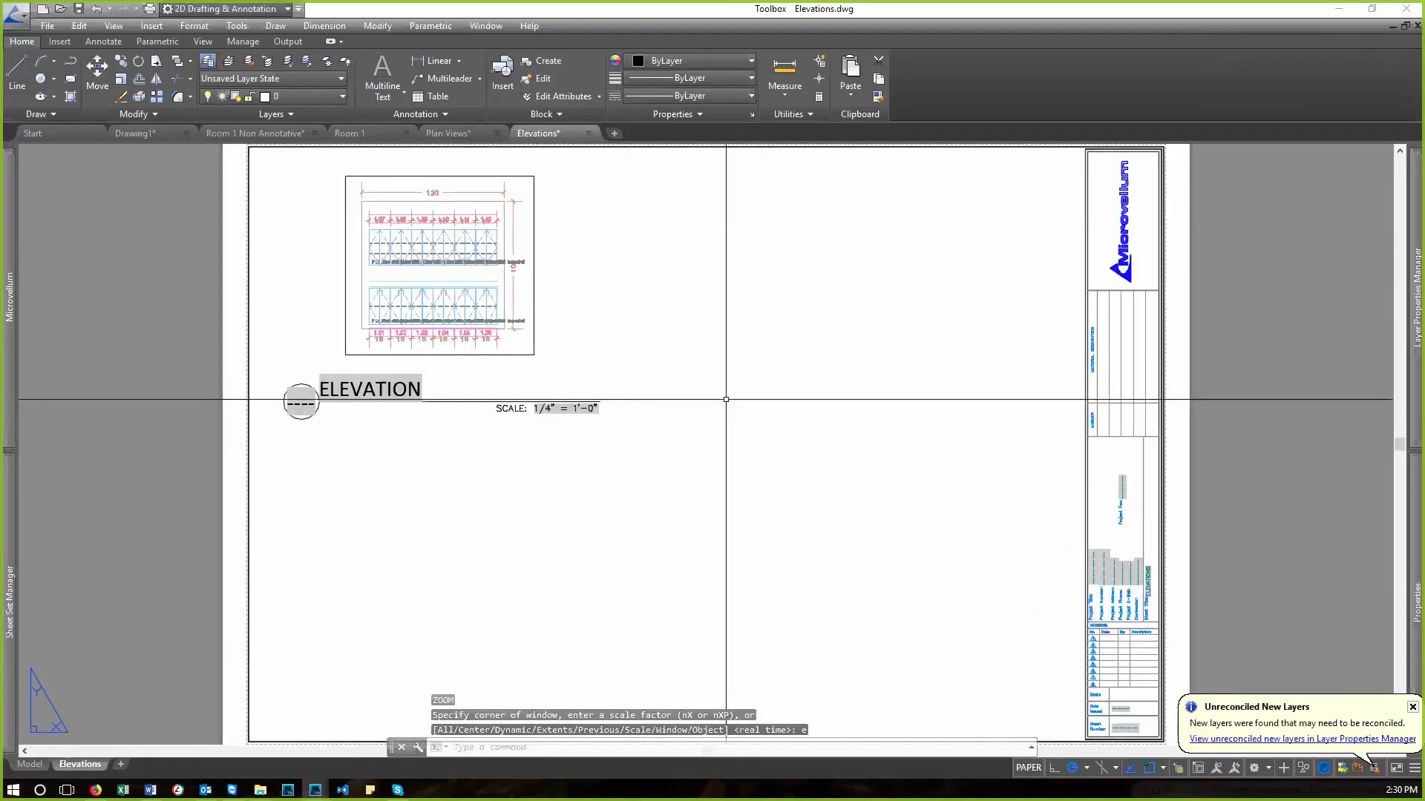
{"action": "mouse_move", "coordinate": [19, 407]}
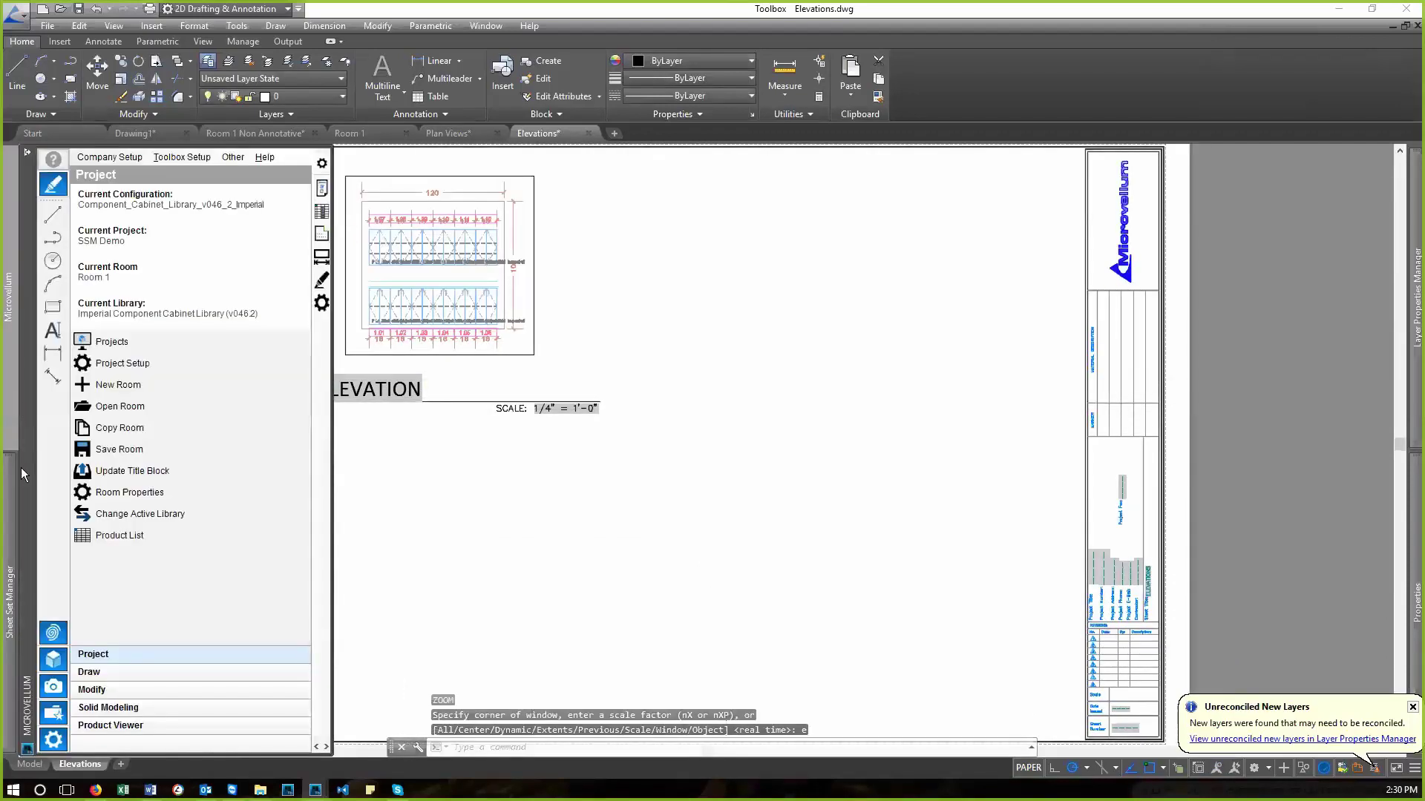
{"action": "mouse_move", "coordinate": [13, 509]}
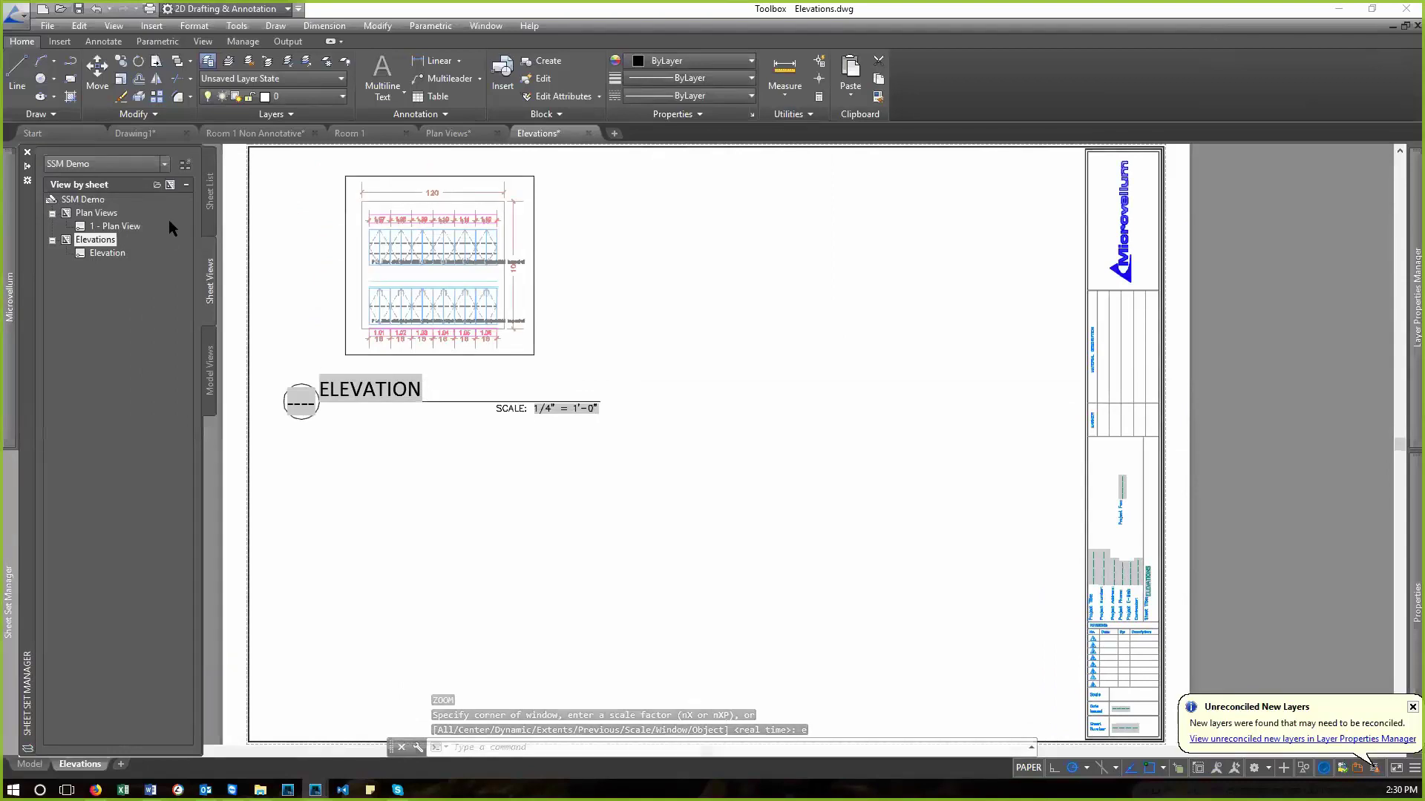
{"action": "left_click", "coordinate": [207, 202]}
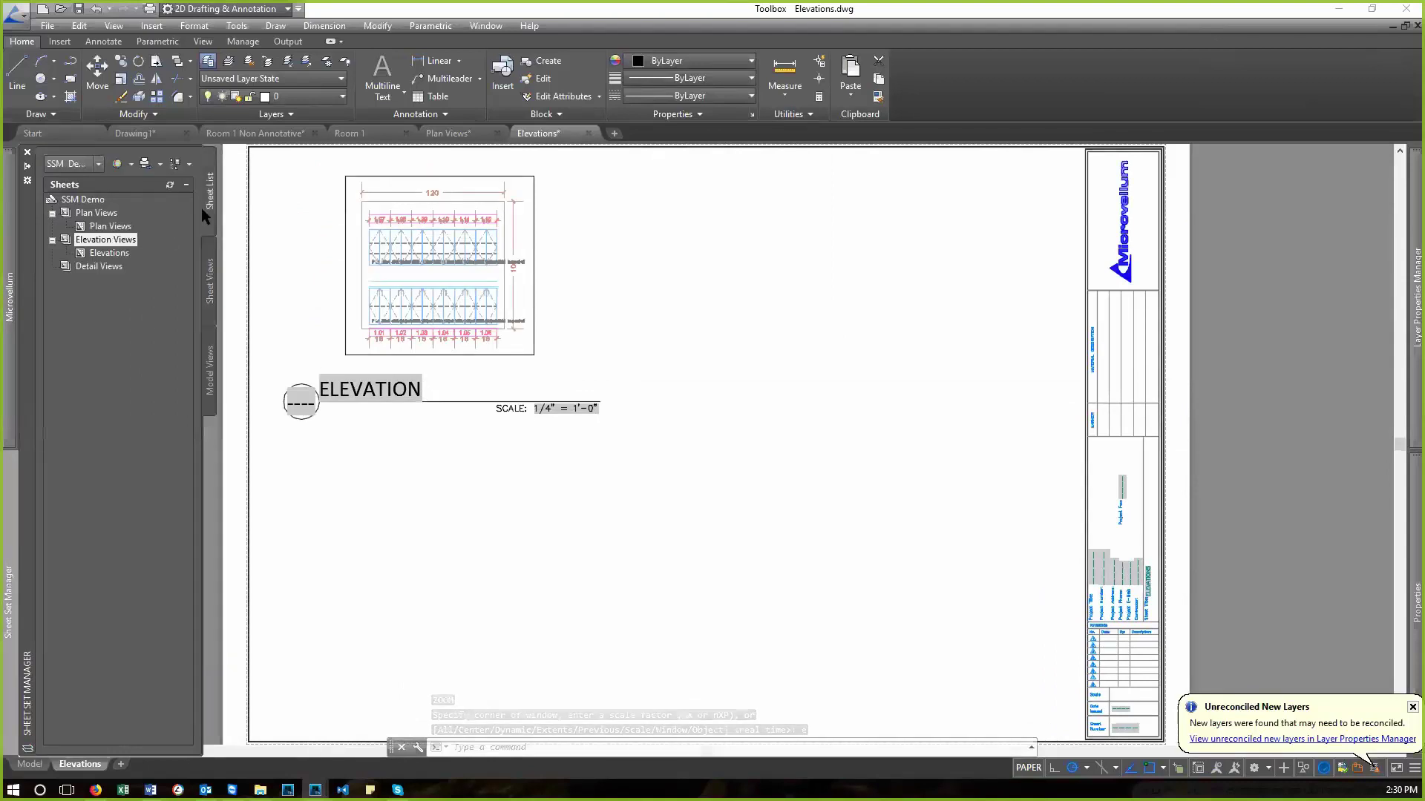
{"action": "right_click", "coordinate": [104, 226]}
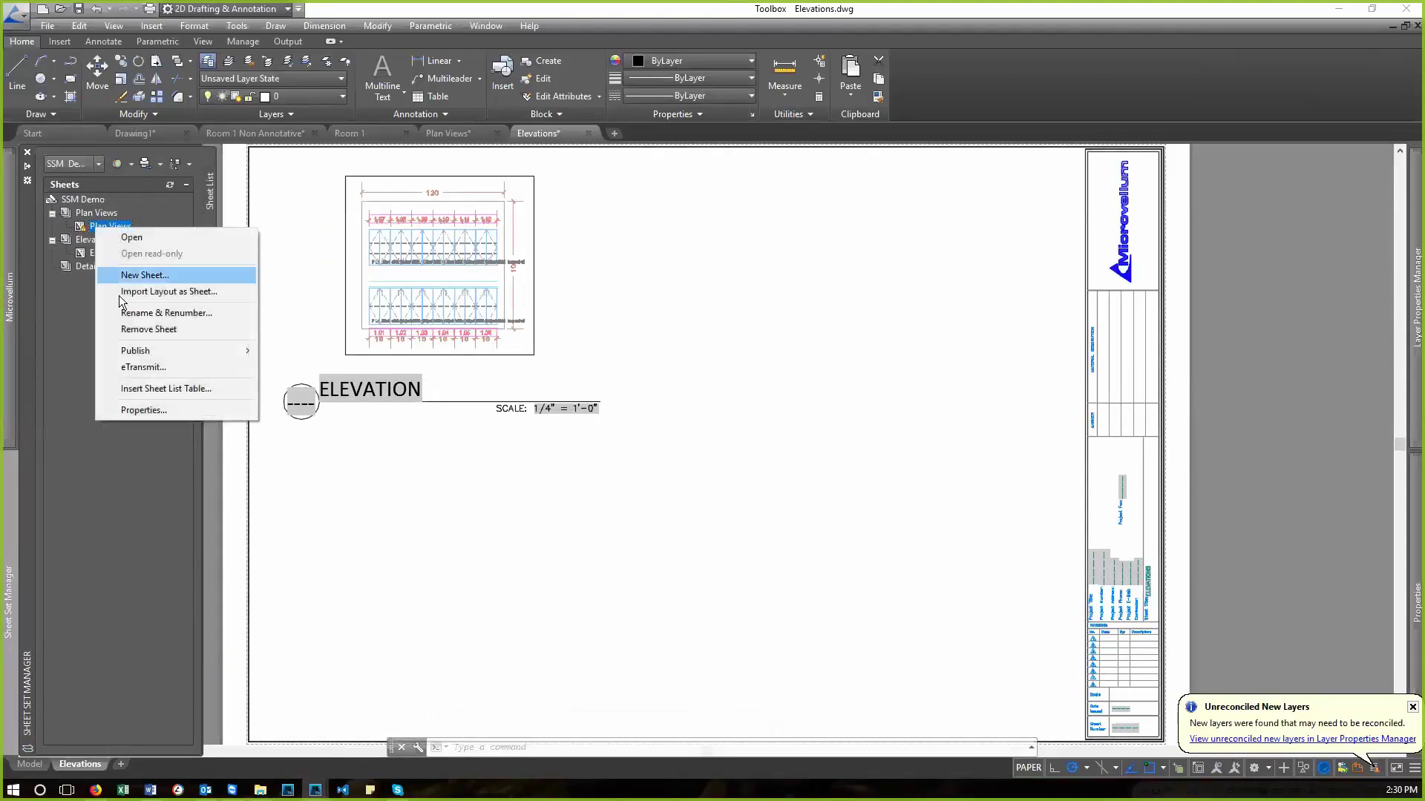
{"action": "left_click", "coordinate": [145, 312]}
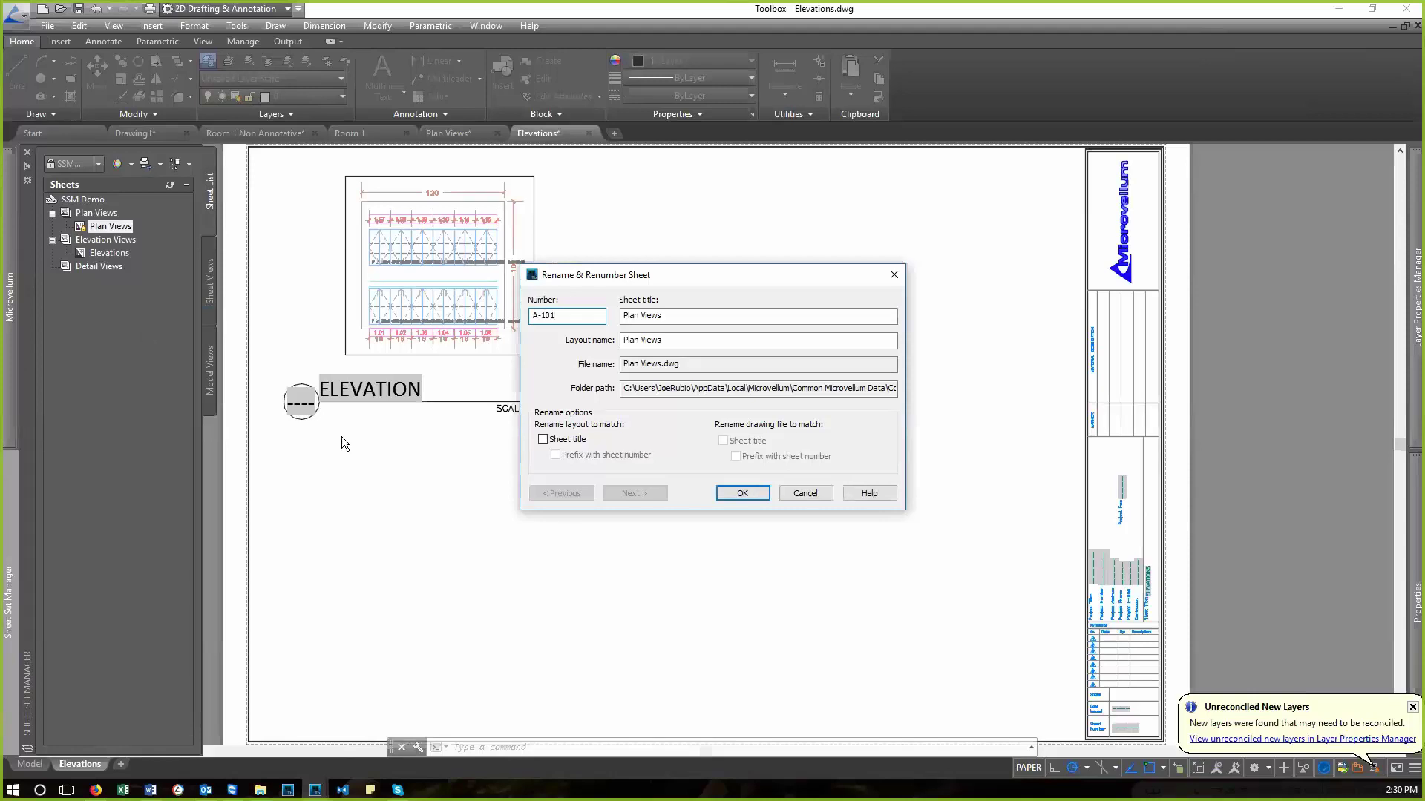
{"action": "left_click", "coordinate": [743, 493]}
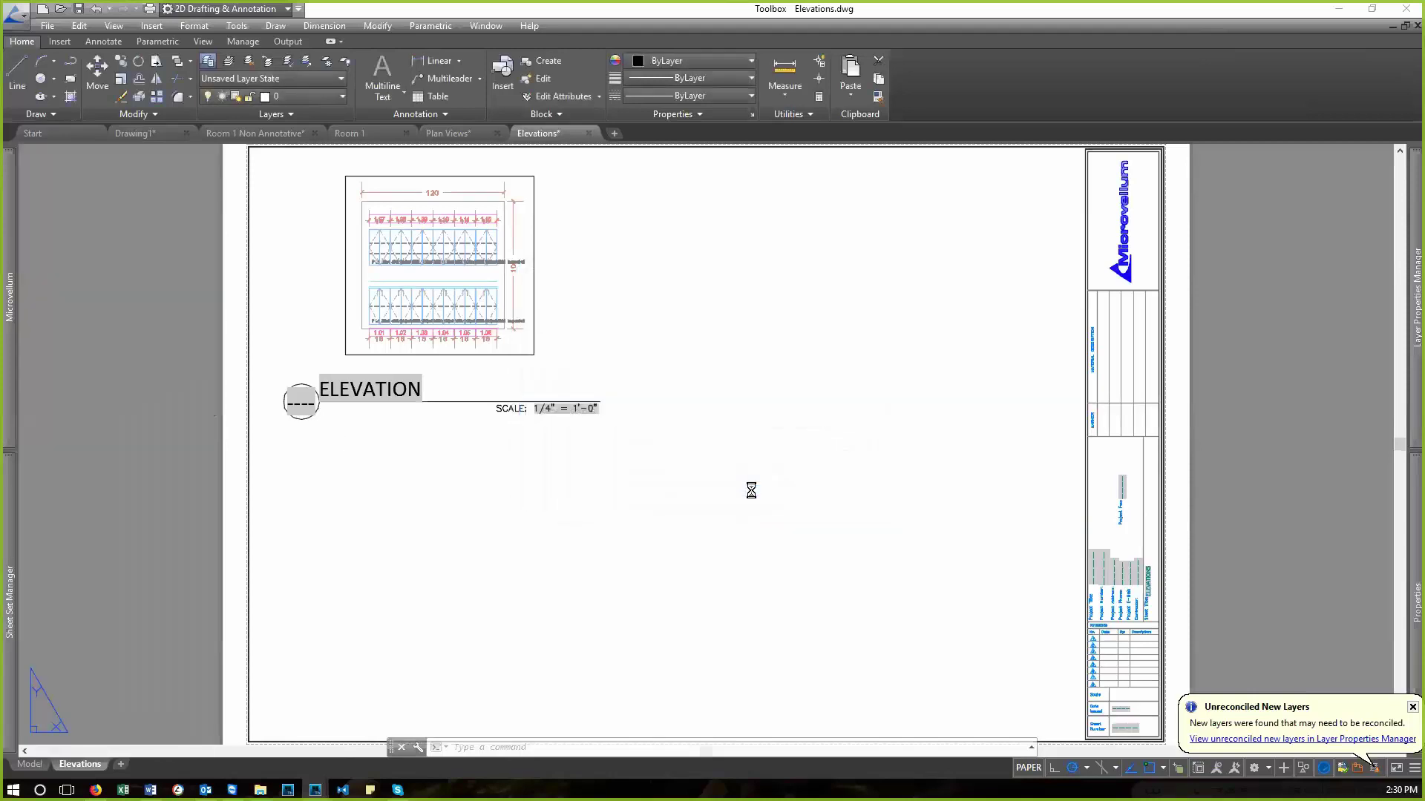
- Switch to the Plan Views drawing and regenerate it to refresh the sheet number in the title block
{"action": "left_click", "coordinate": [449, 134]}
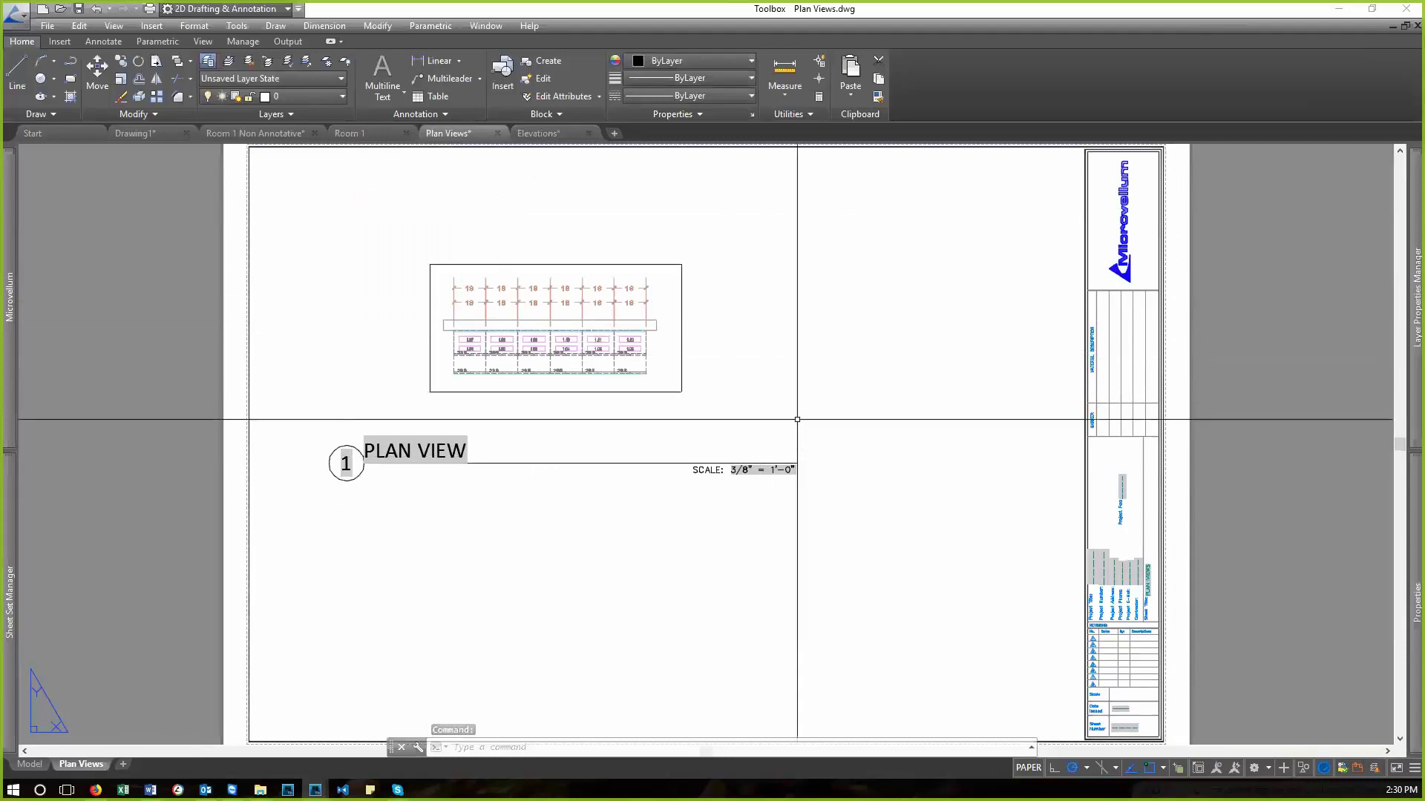
{"action": "type", "text": "RE"}
{"action": "key", "text": "Return"}
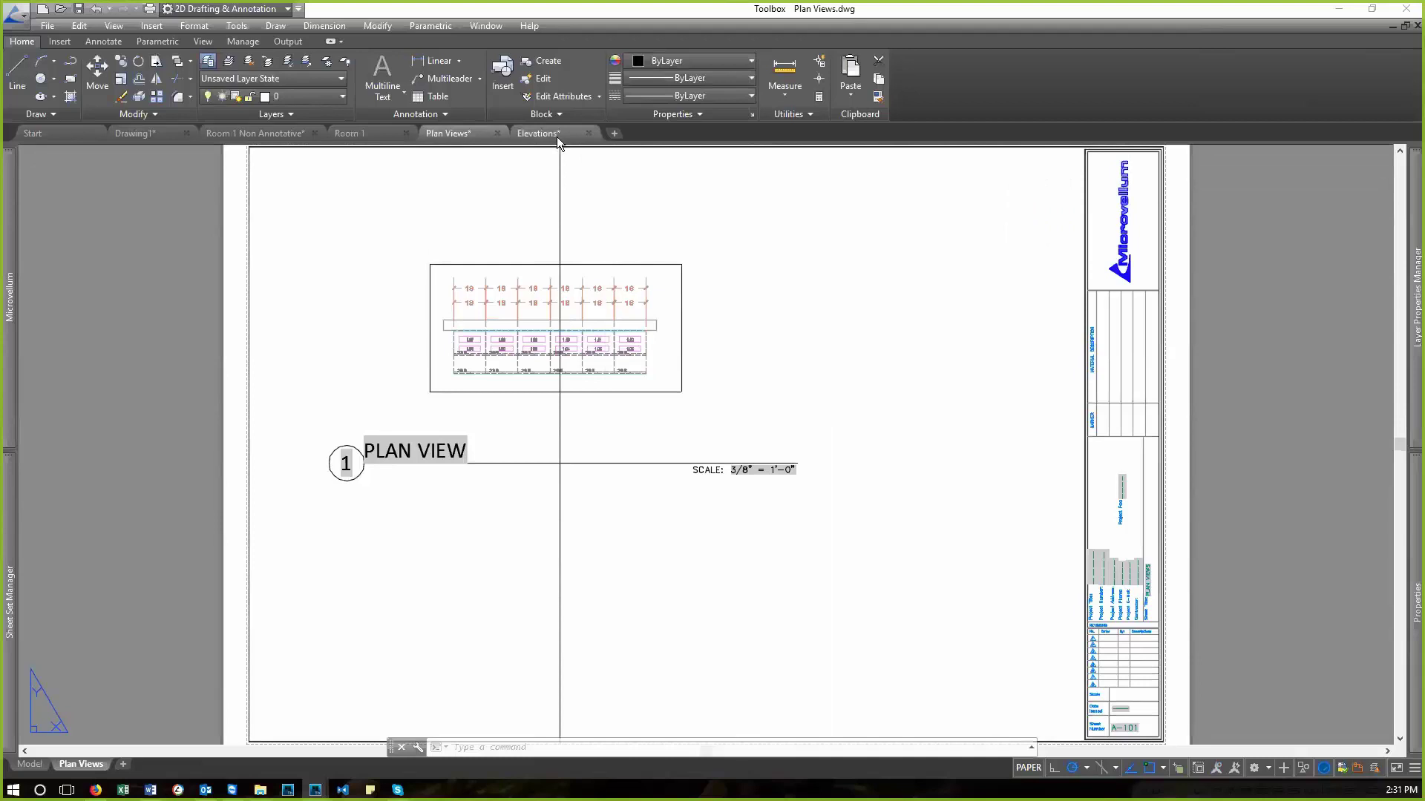
{"action": "mouse_move", "coordinate": [556, 136]}
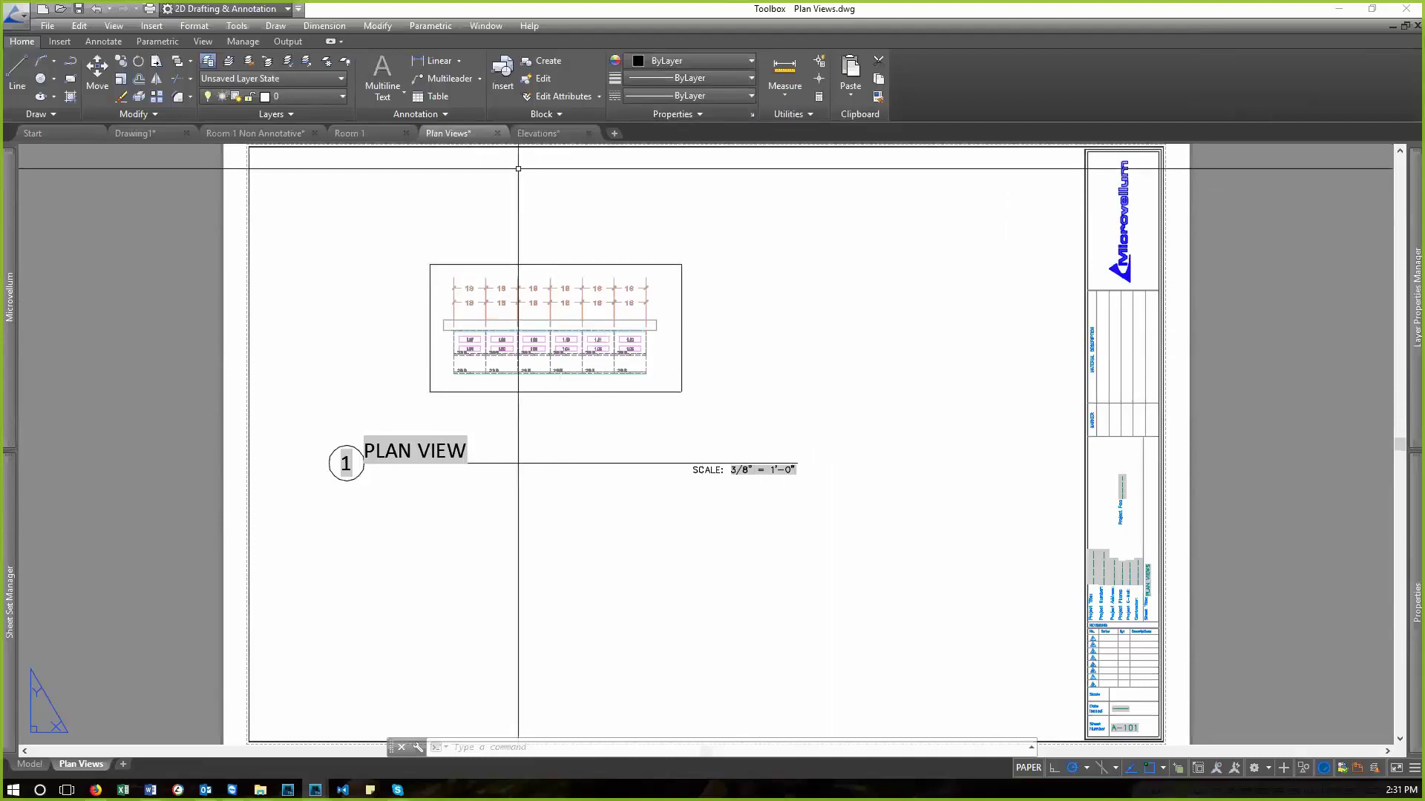
{"action": "mouse_move", "coordinate": [11, 535]}
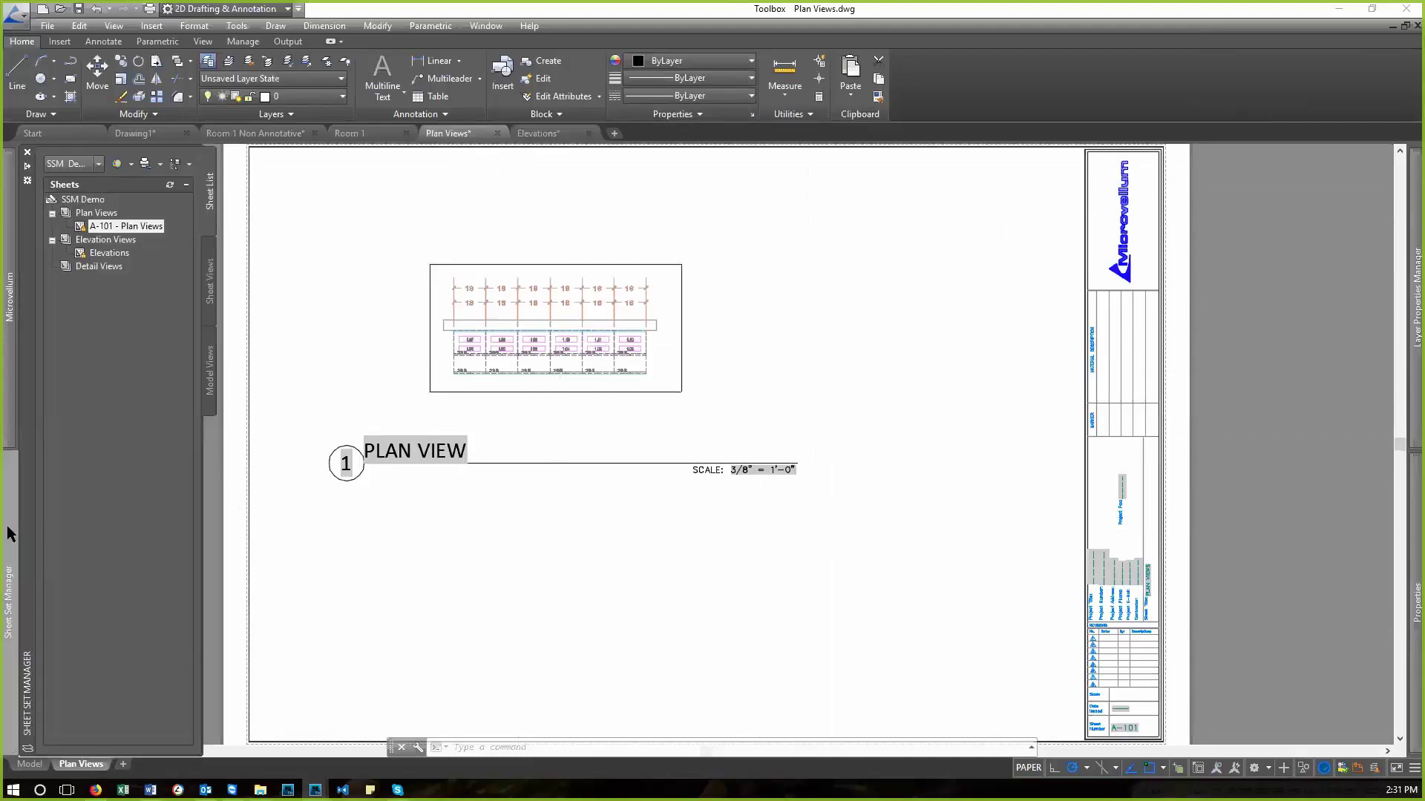
- Set the sheet number of the Elevations sheet to A-102
{"action": "right_click", "coordinate": [111, 258]}
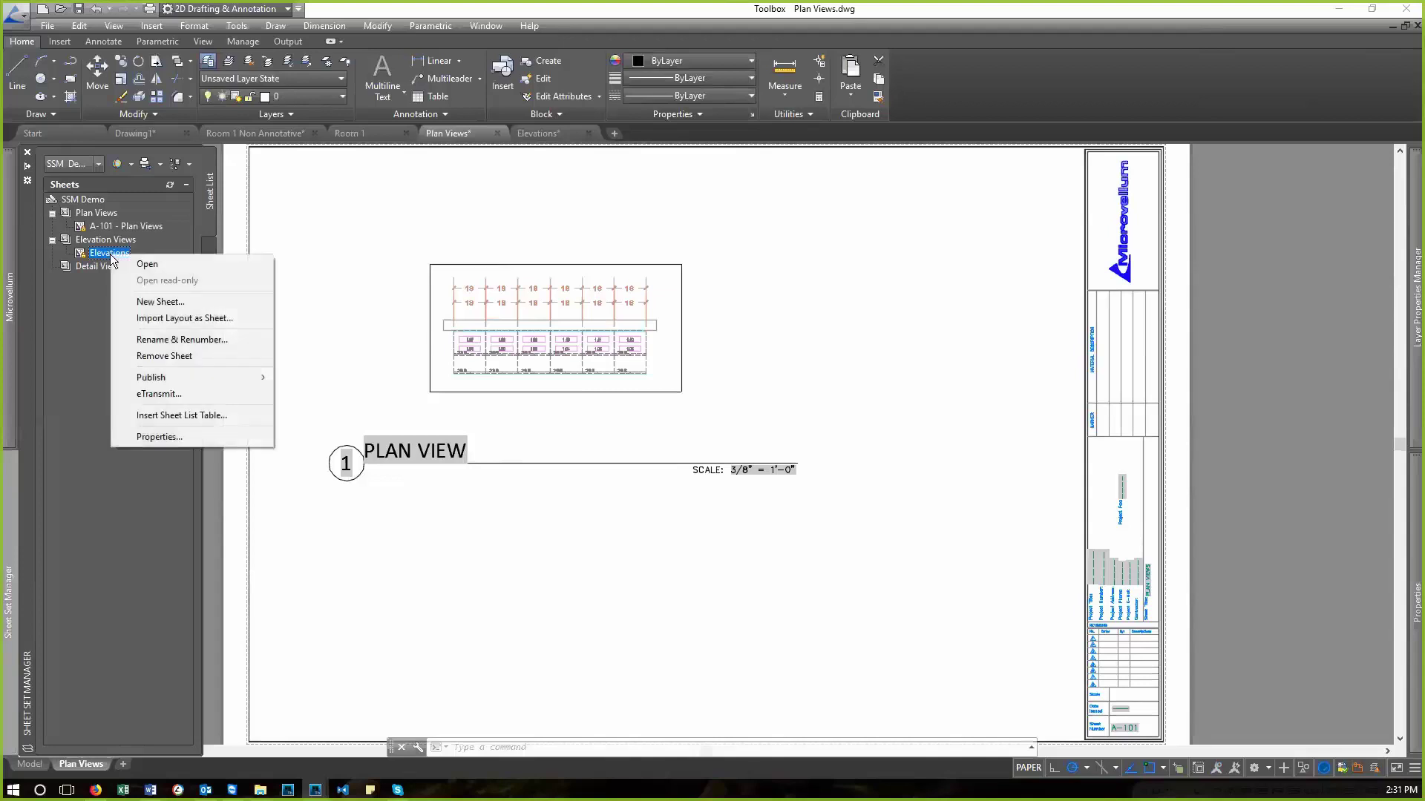
{"action": "left_click", "coordinate": [140, 337]}
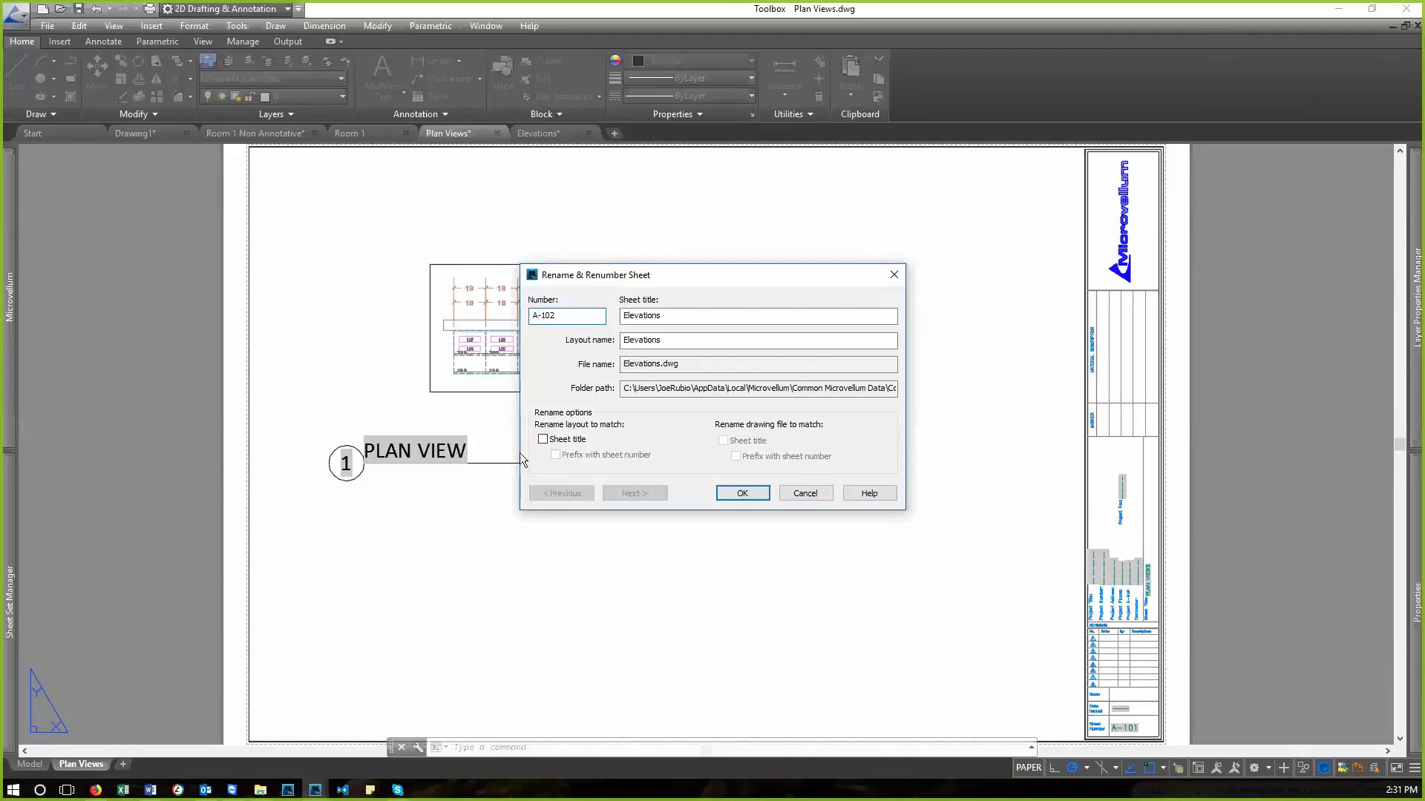
{"action": "left_click", "coordinate": [742, 494]}
- Regenerate the Plan Views layout and the Elevations layout to refresh the title block fields with the current sheet numbers
{"action": "type", "text": "RE"}
{"action": "key", "text": "Return"}
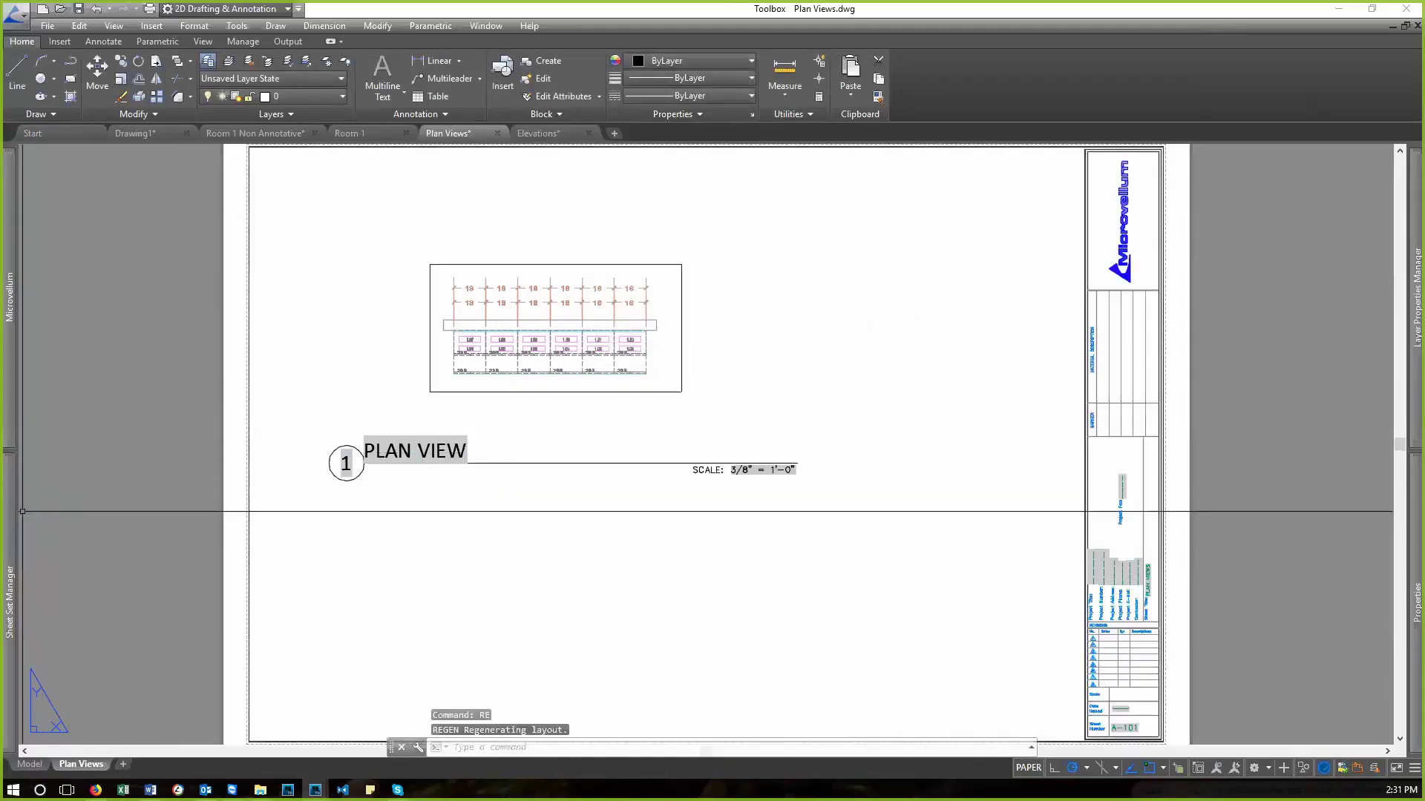
{"action": "mouse_move", "coordinate": [11, 514]}
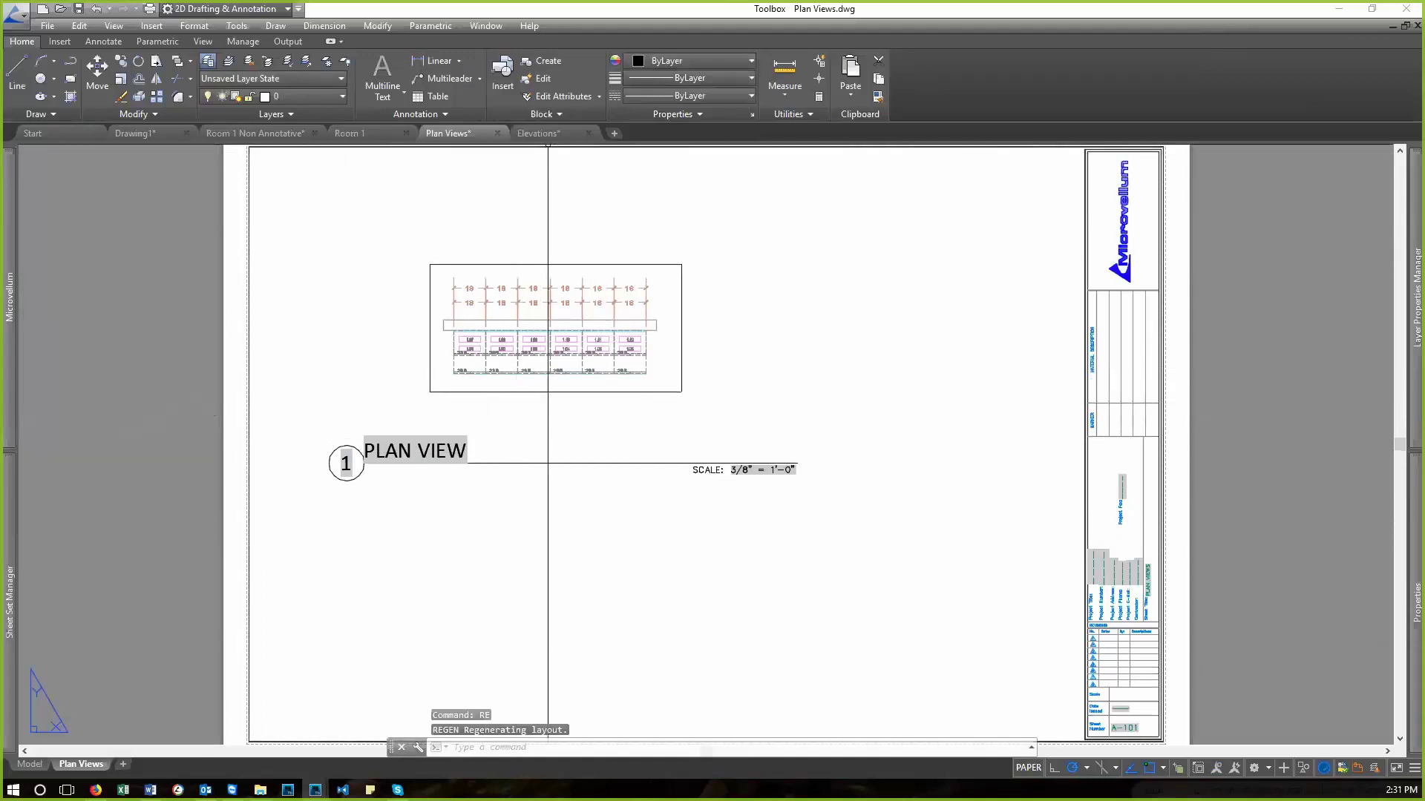
{"action": "left_click", "coordinate": [538, 133]}
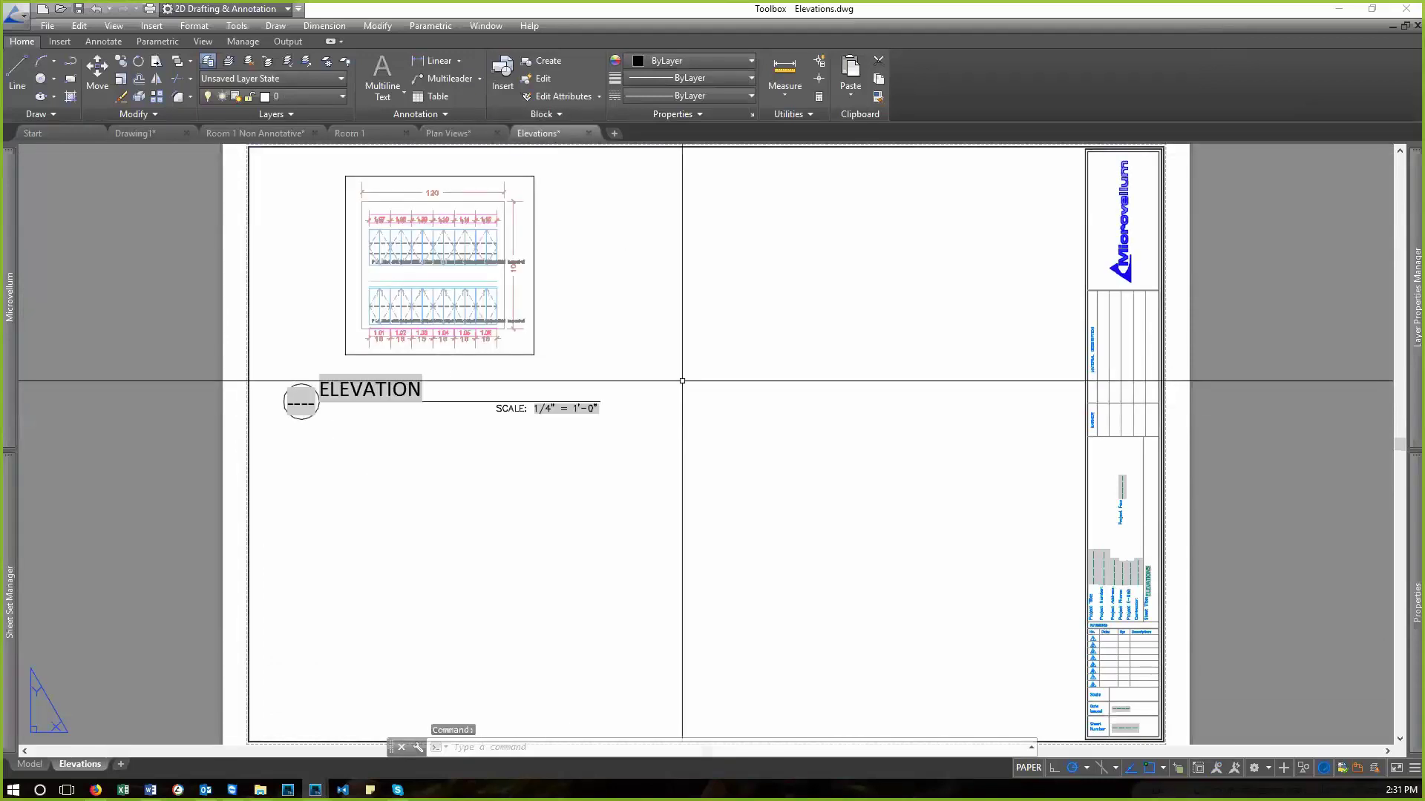
{"action": "type", "text": "RE"}
{"action": "key", "text": "Return"}
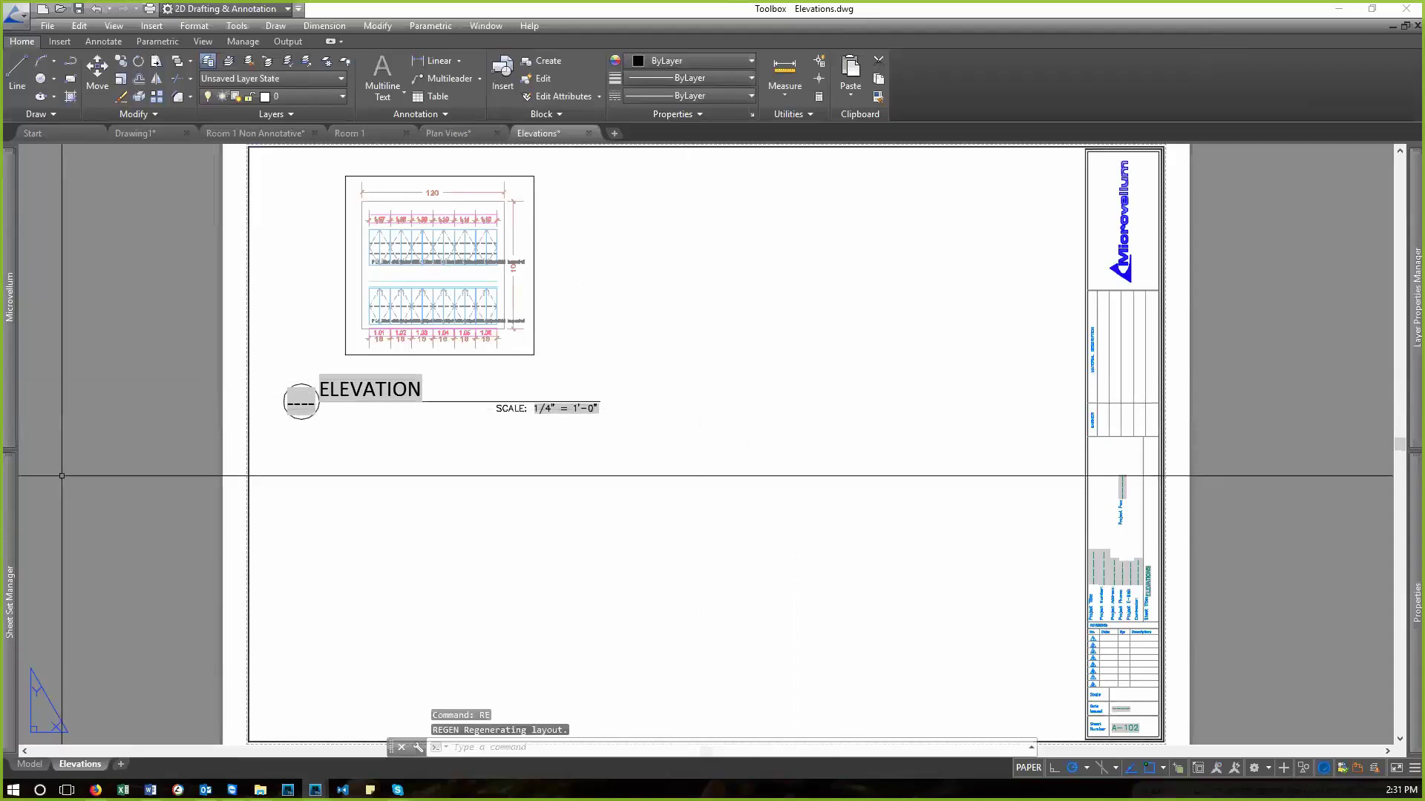
{"action": "mouse_move", "coordinate": [12, 533]}
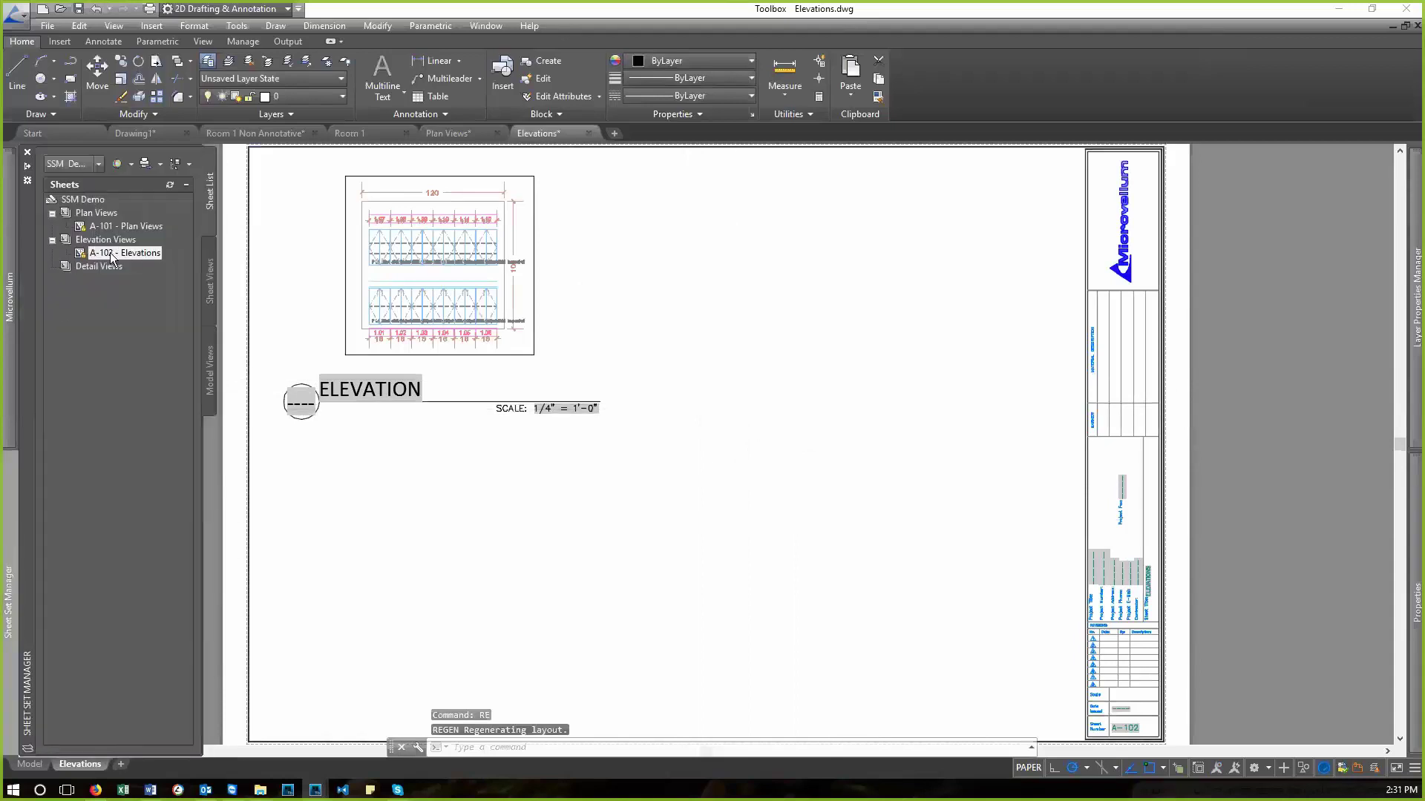
{"action": "mouse_move", "coordinate": [112, 256]}
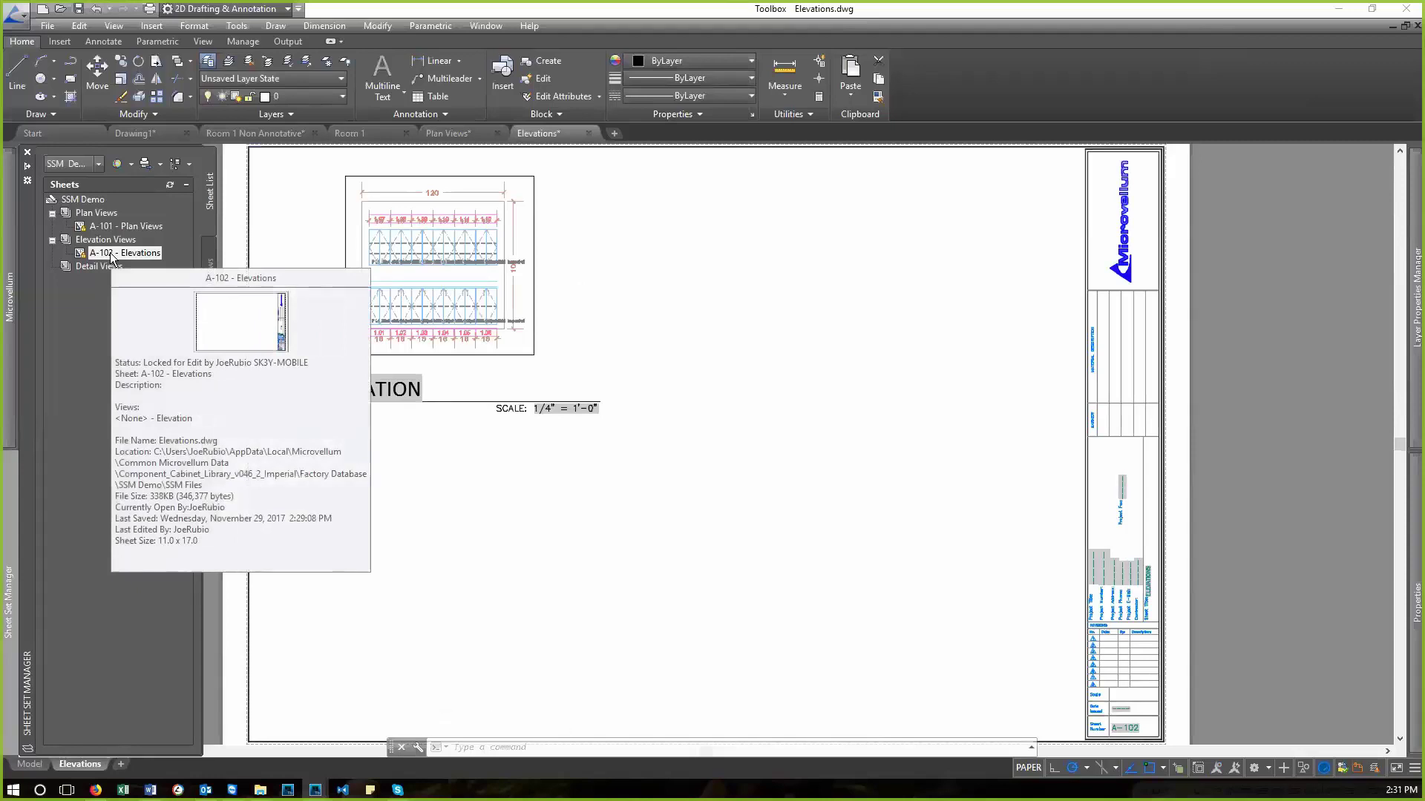
{"action": "right_click", "coordinate": [110, 252]}
{"action": "right_click", "coordinate": [111, 226]}
{"action": "right_click", "coordinate": [103, 240]}
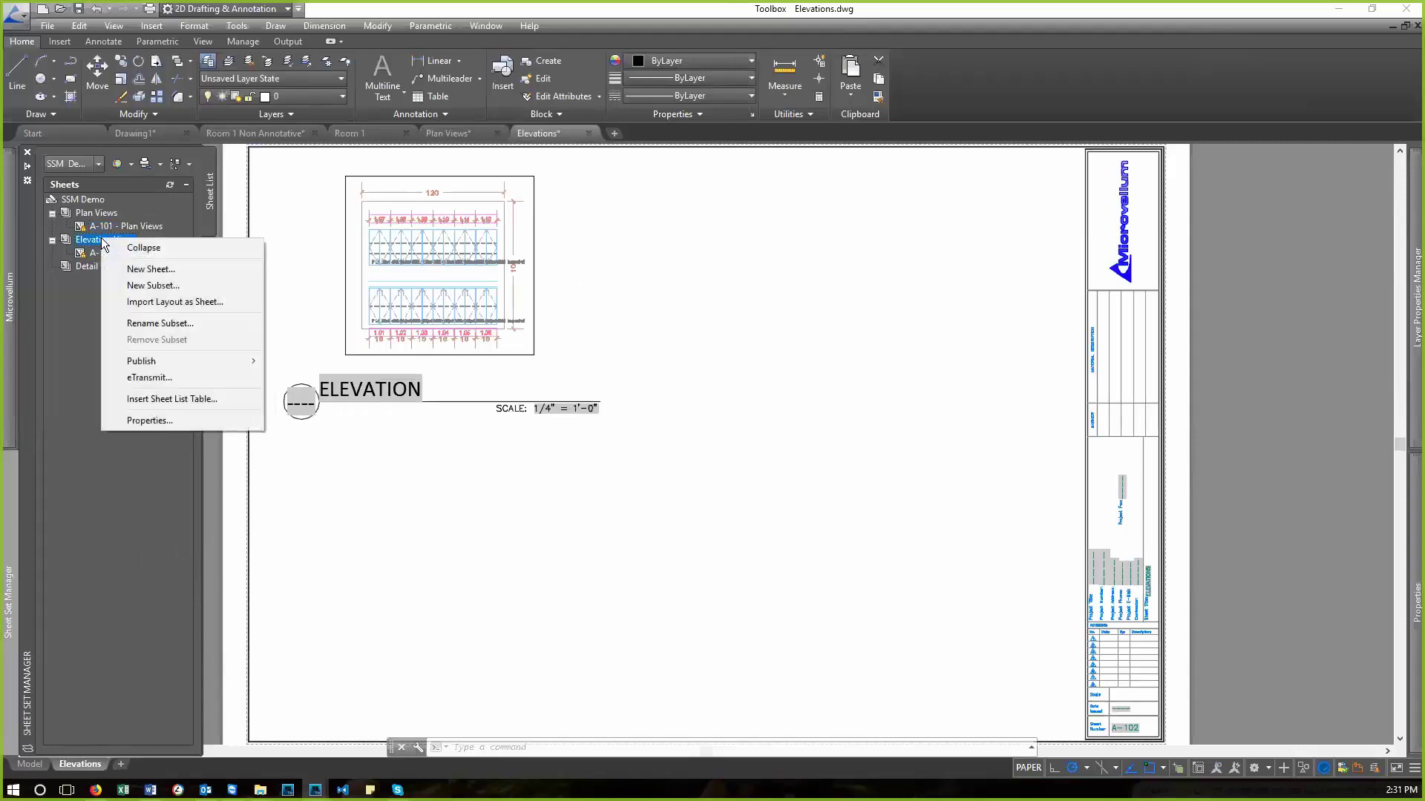
{"action": "left_click", "coordinate": [150, 271]}
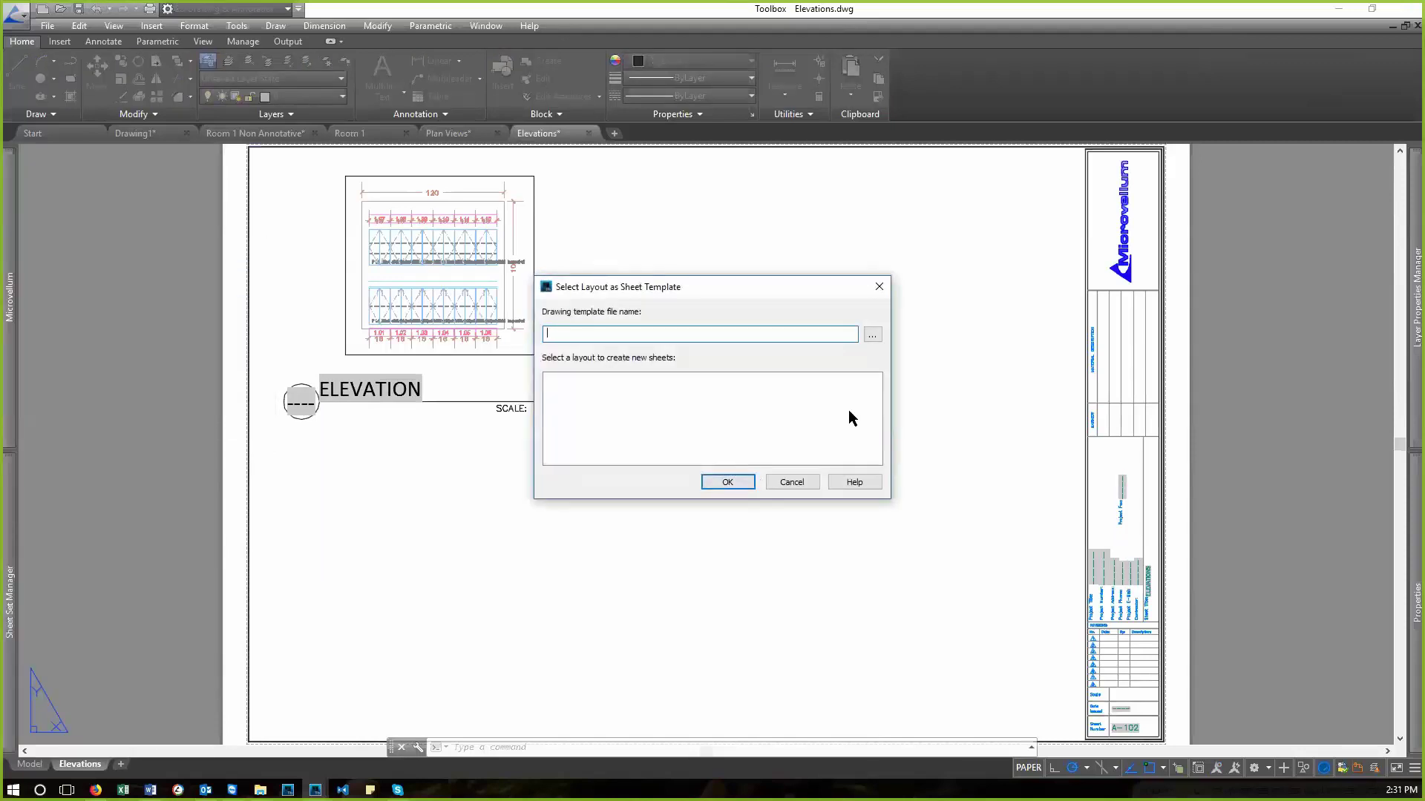
{"action": "left_click", "coordinate": [809, 483]}
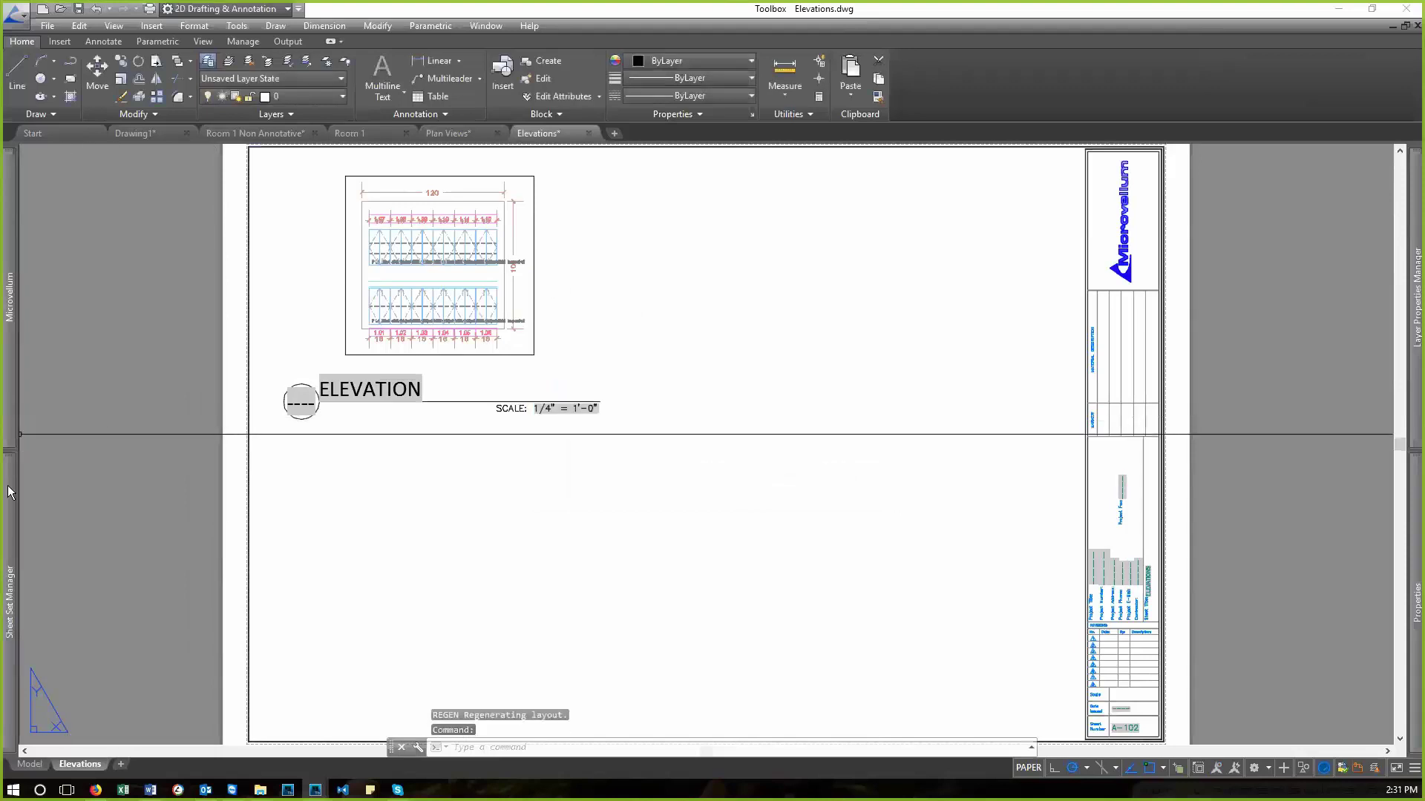
{"action": "mouse_move", "coordinate": [11, 492]}
{"action": "right_click", "coordinate": [111, 253]}
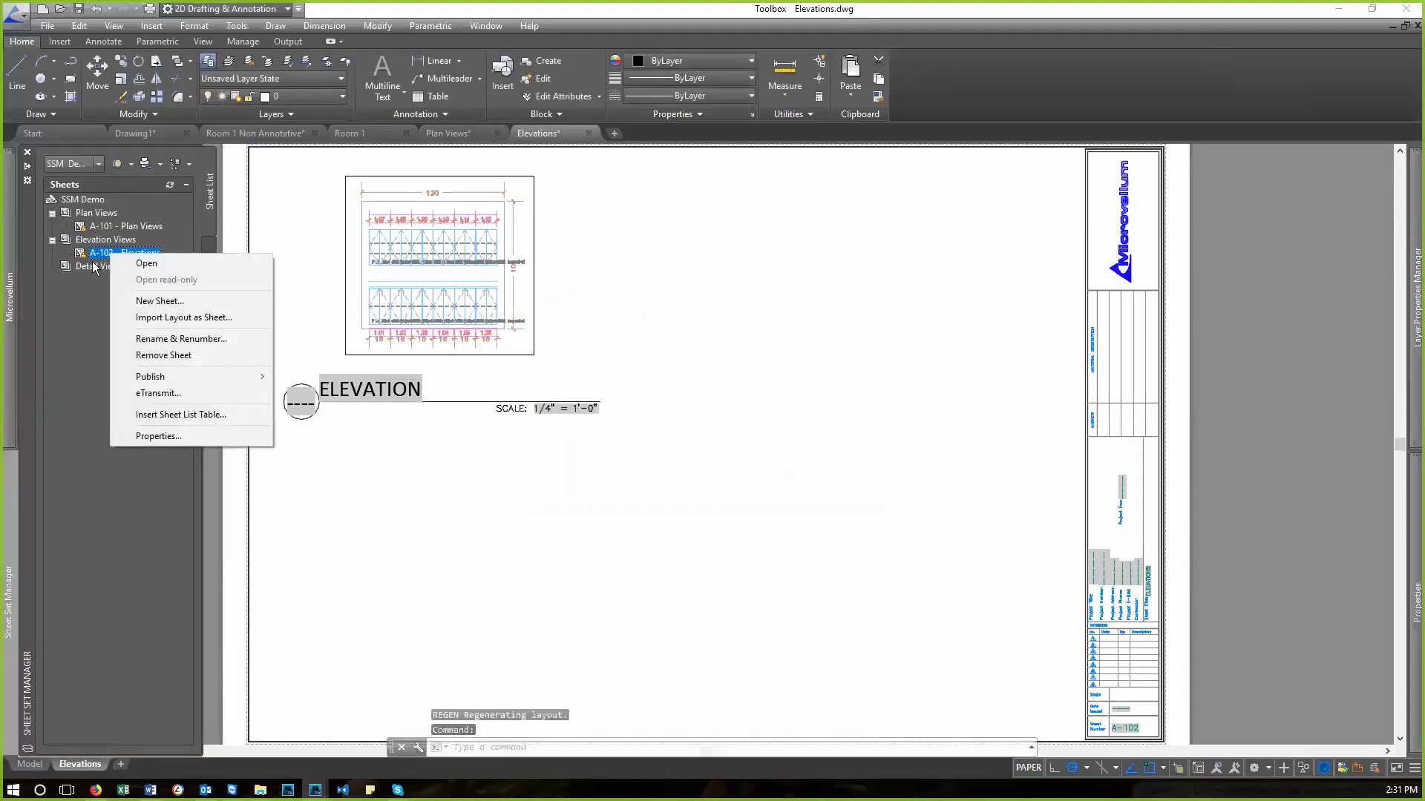
{"action": "key", "text": "Escape"}
- Start a new sheet in the Elevation Views subset using the 11 x 17 layout of MV Imperial SS Template.dwt
{"action": "right_click", "coordinate": [102, 242]}
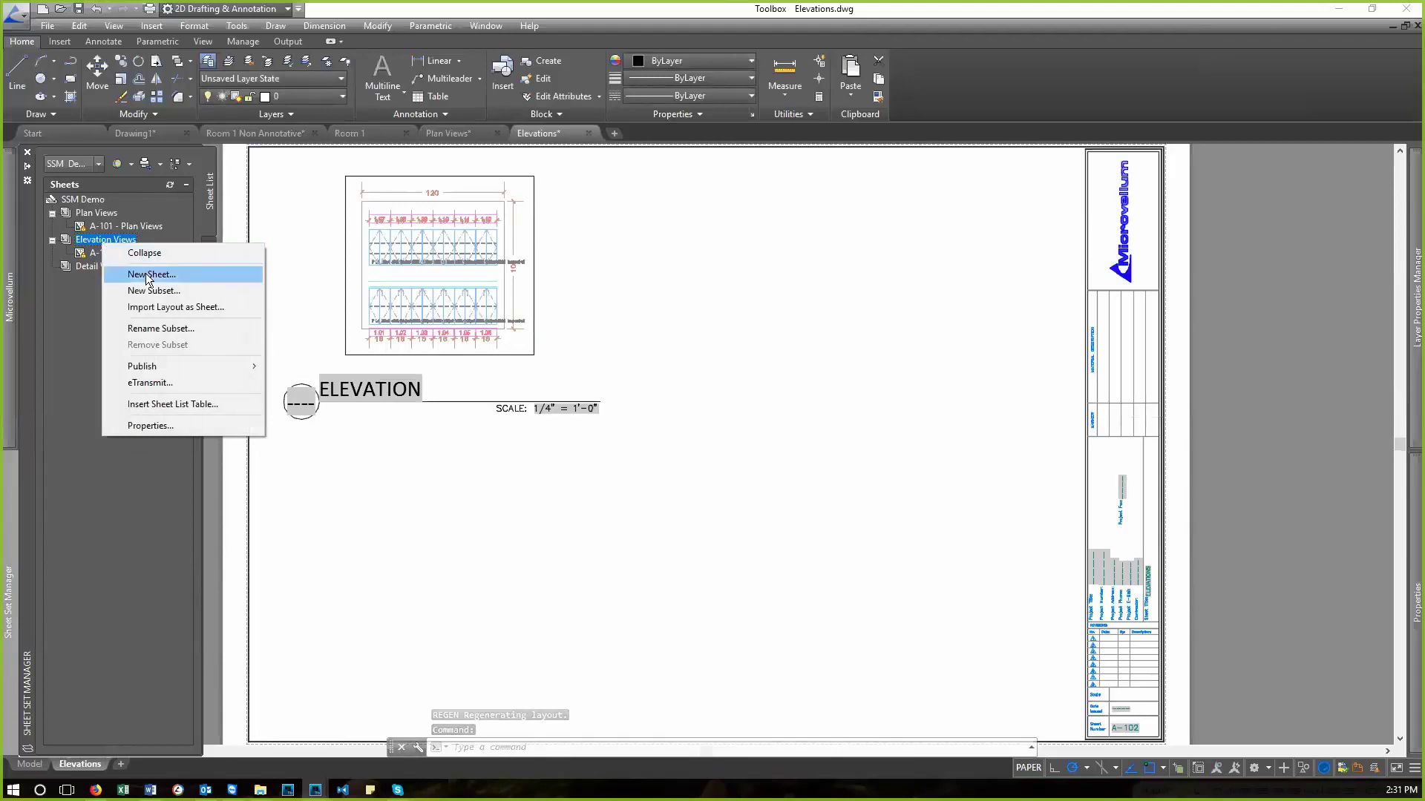
{"action": "left_click", "coordinate": [148, 276]}
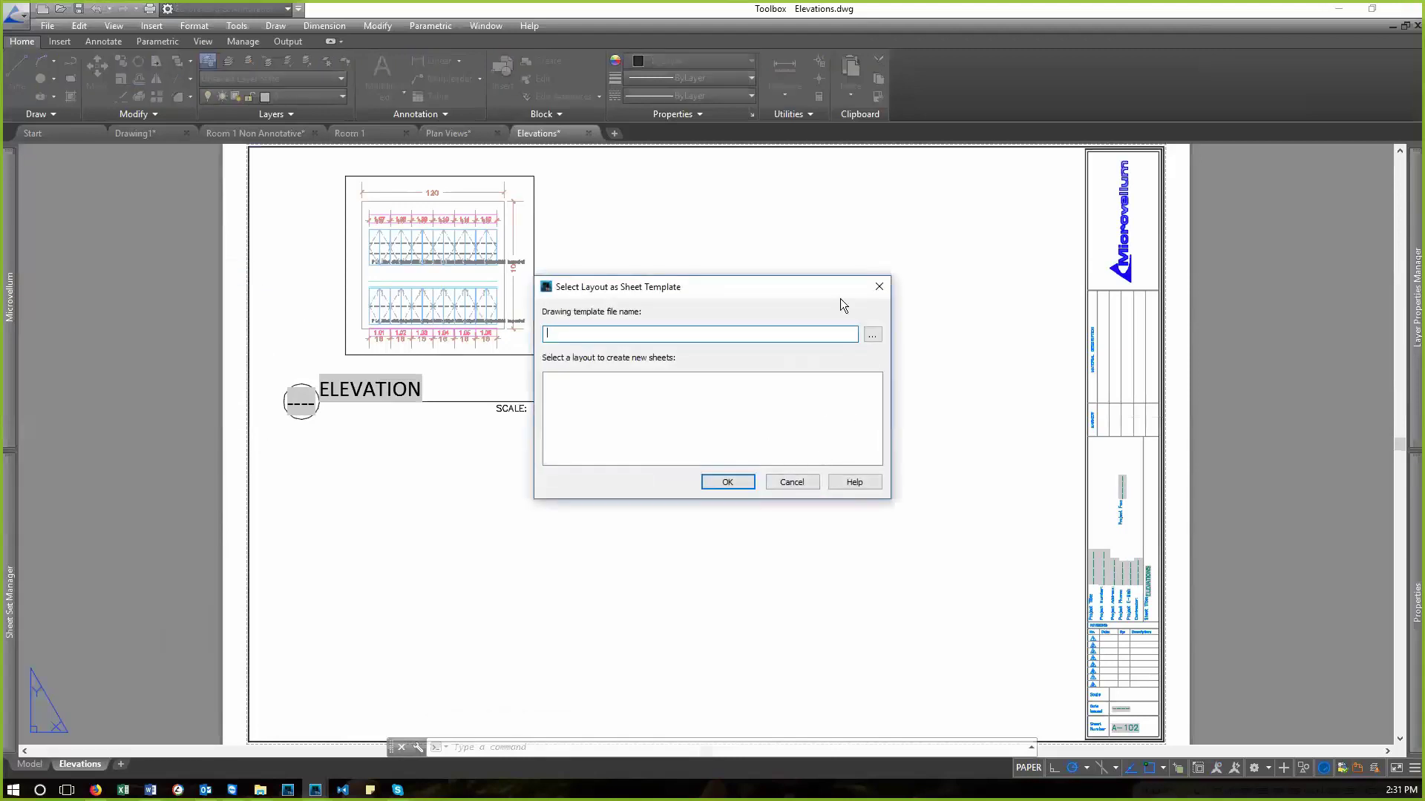
{"action": "left_click", "coordinate": [872, 335]}
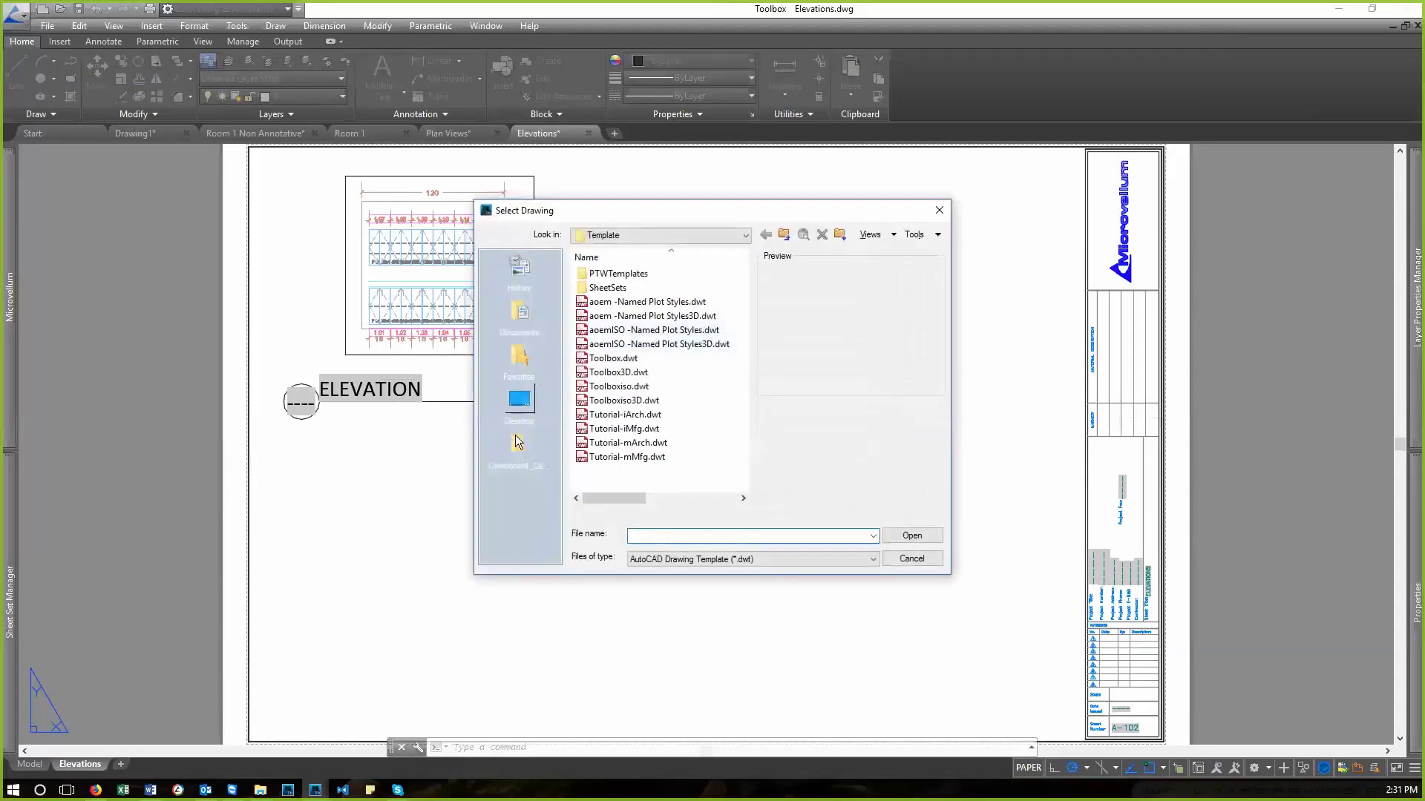
{"action": "double_click", "coordinate": [602, 349]}
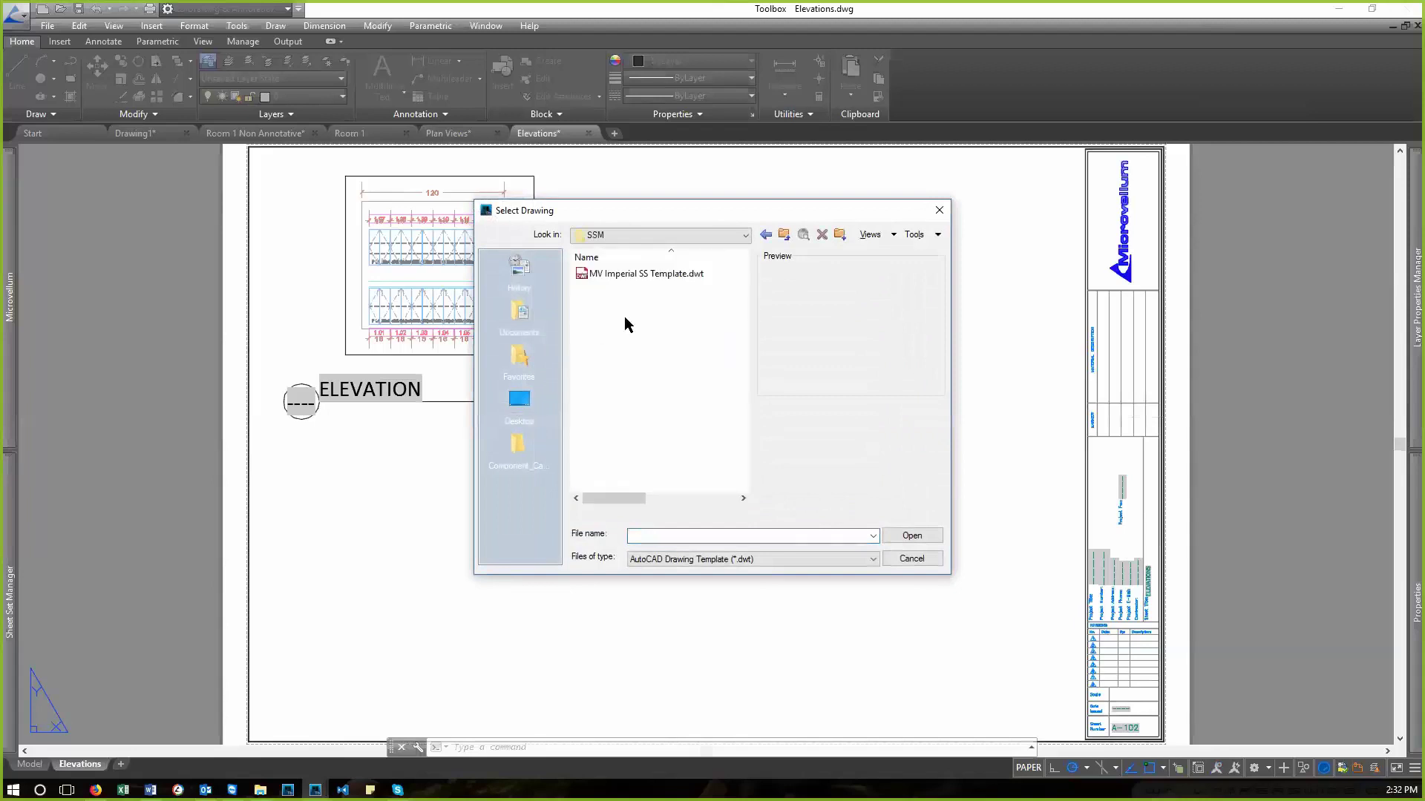
{"action": "double_click", "coordinate": [630, 275]}
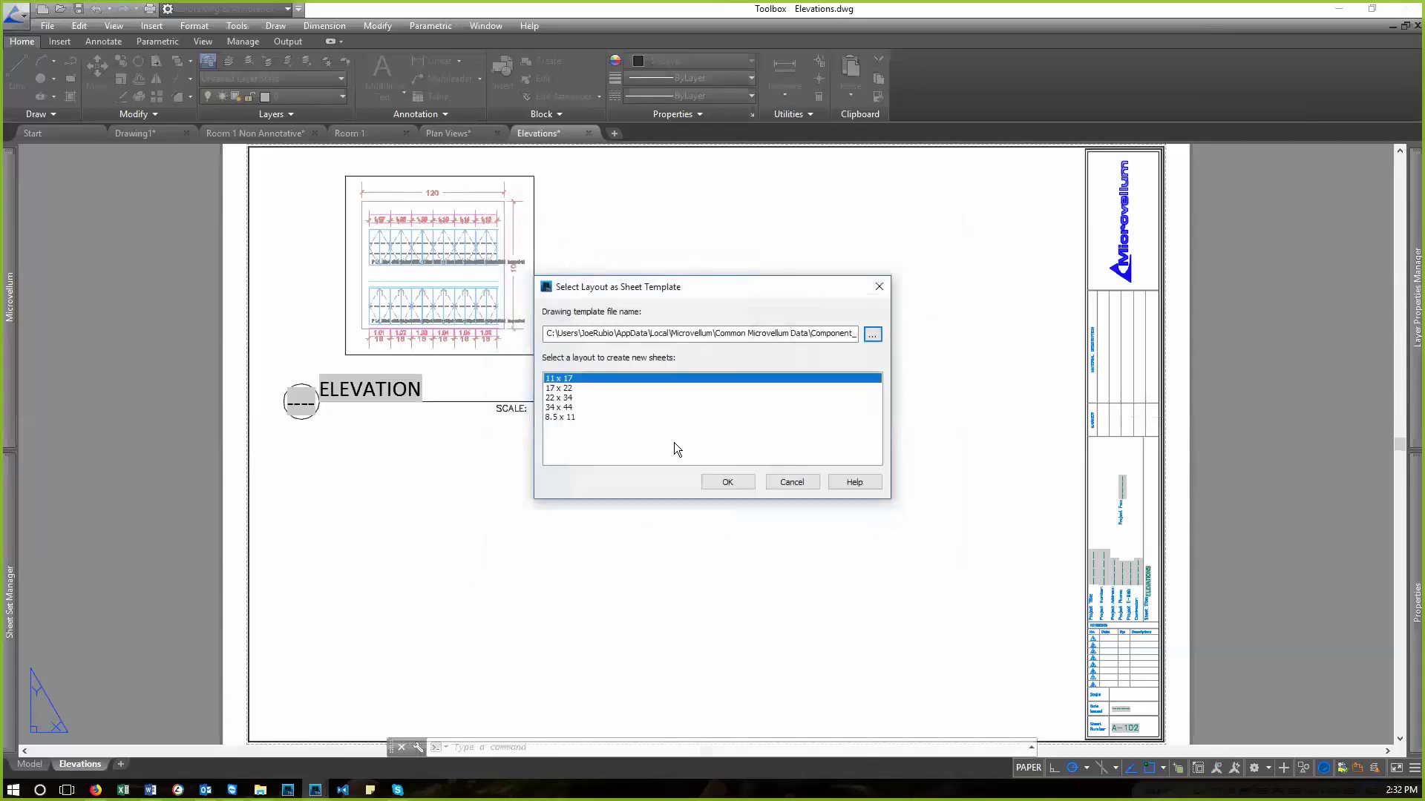
{"action": "left_click", "coordinate": [727, 481]}
- Title the new sheet SHEET 3 and create it, leaving its number blank
{"action": "left_click", "coordinate": [695, 349]}
{"action": "type", "text": "sHEET 3"}
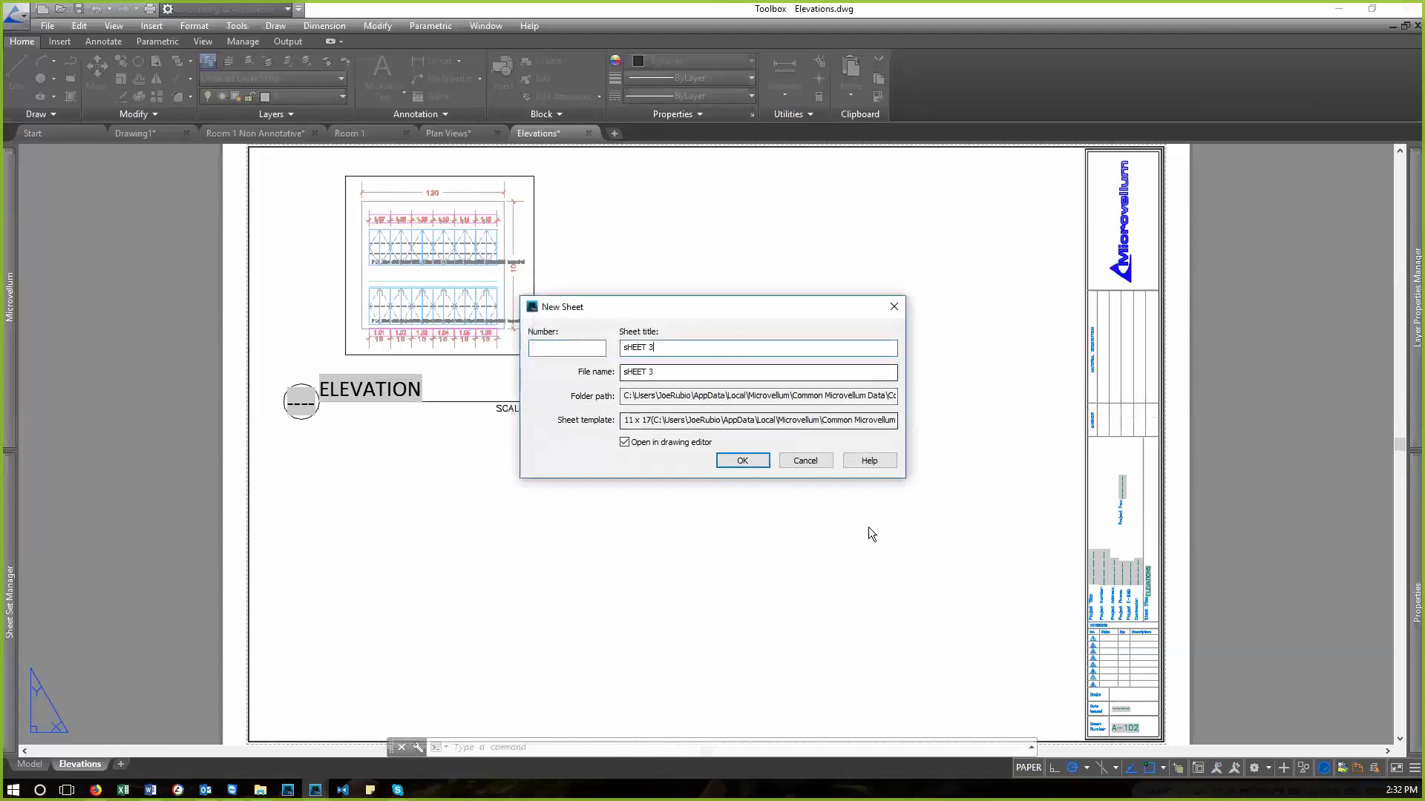
{"action": "key", "text": "Home"}
{"action": "key", "text": "Delete"}
{"action": "type", "text": "S"}
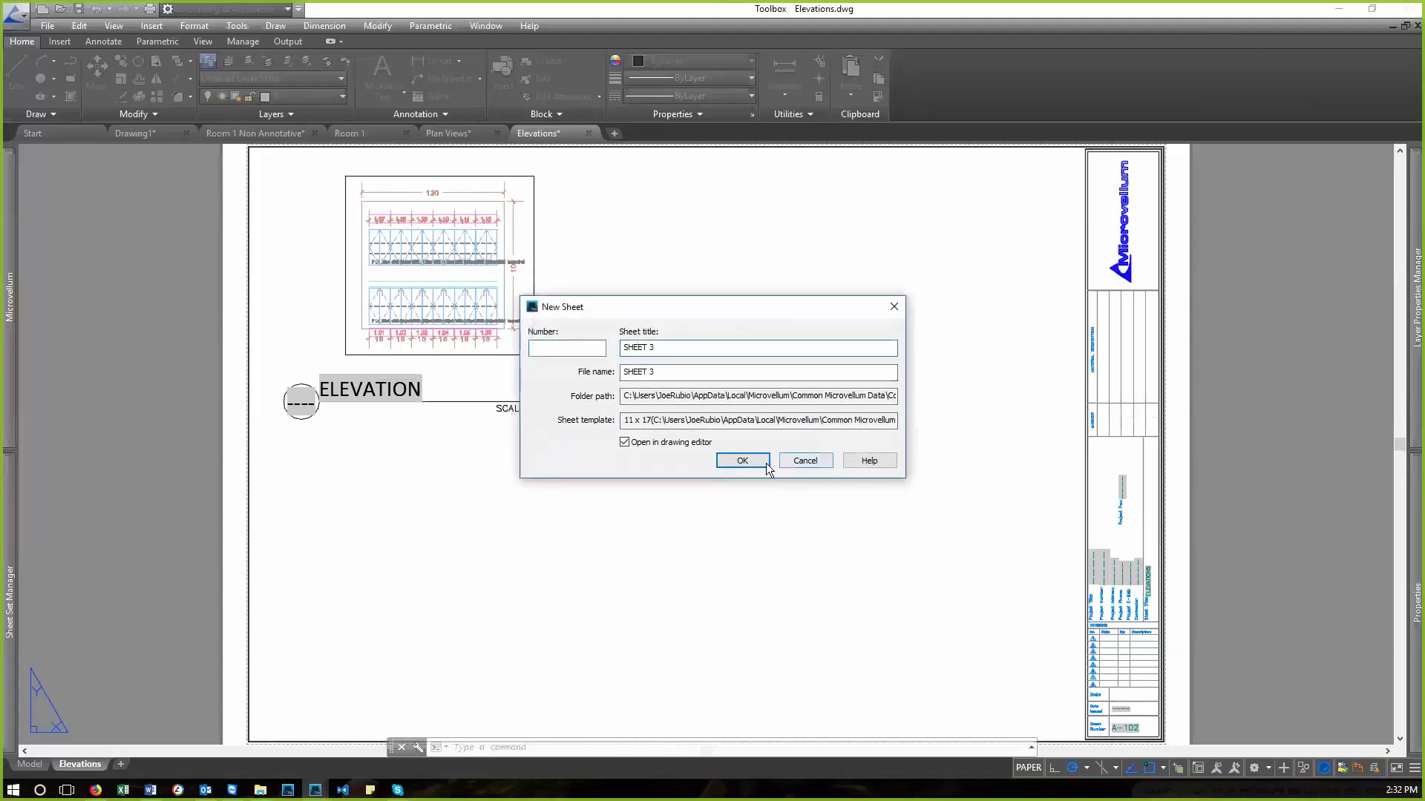
{"action": "left_click", "coordinate": [742, 461]}
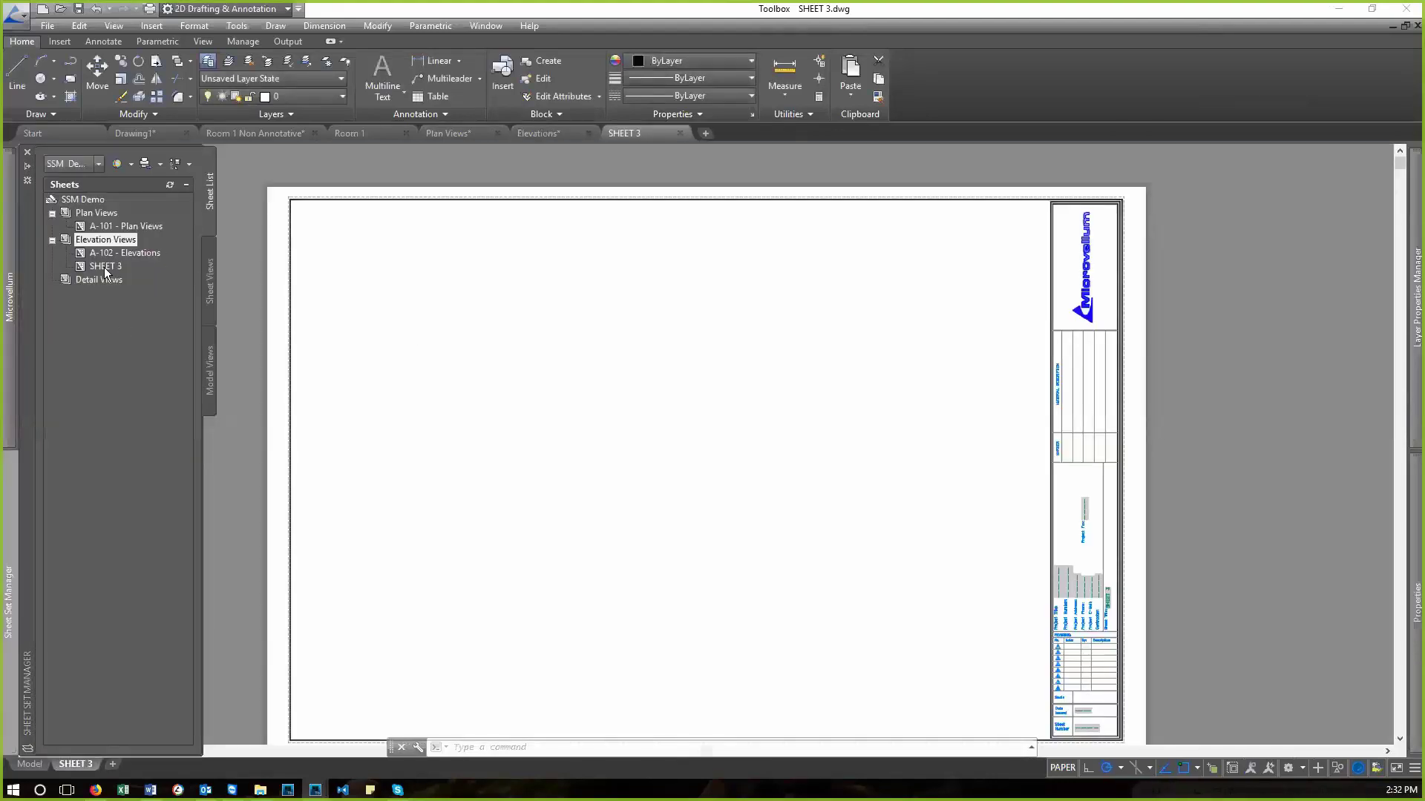
- Move SHEET 3 above the Elevations sheet within Elevation Views, and renumber SHEET 3 as A-102 and Elevations as A-103
{"action": "left_click", "coordinate": [105, 267]}
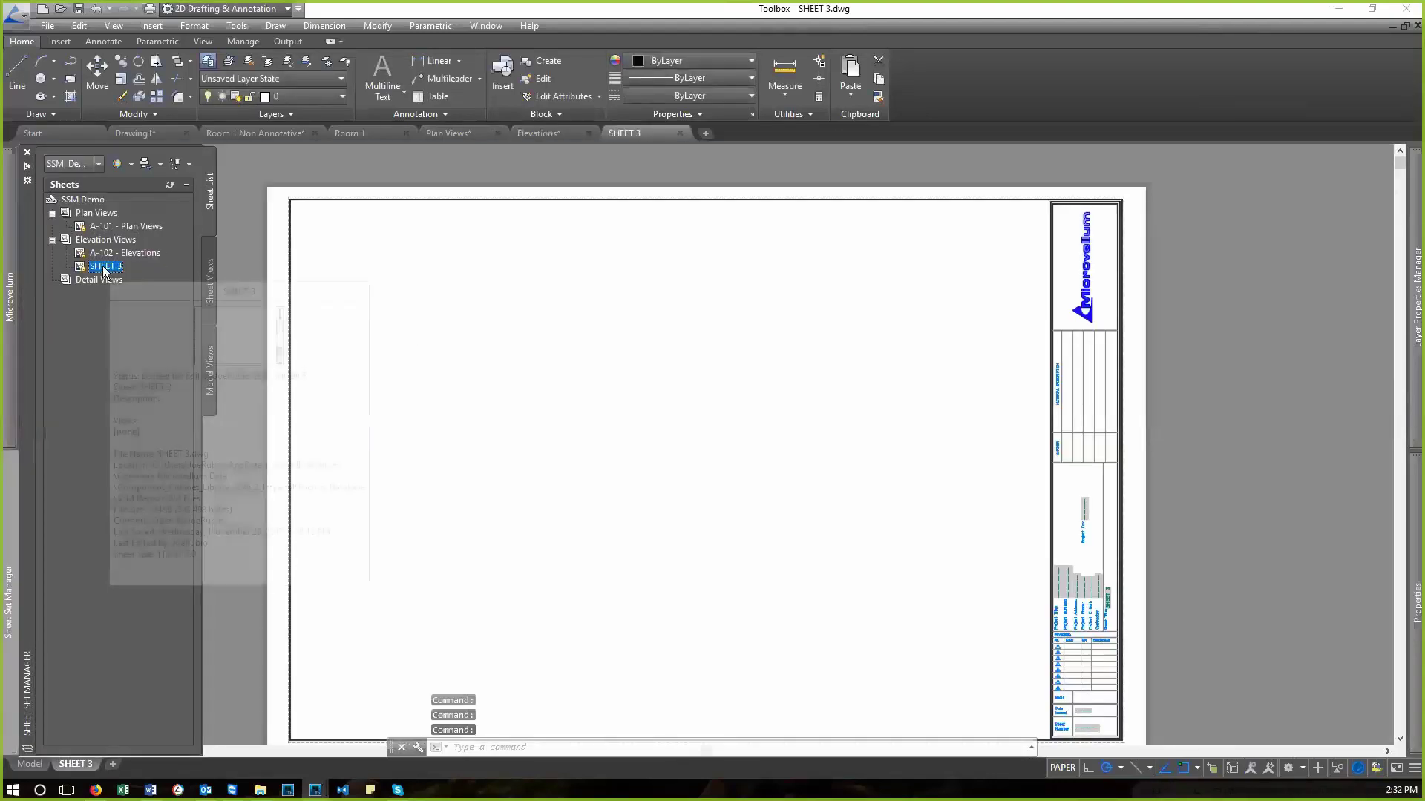
{"action": "left_click_drag", "start_coordinate": [102, 272], "coordinate": [99, 252]}
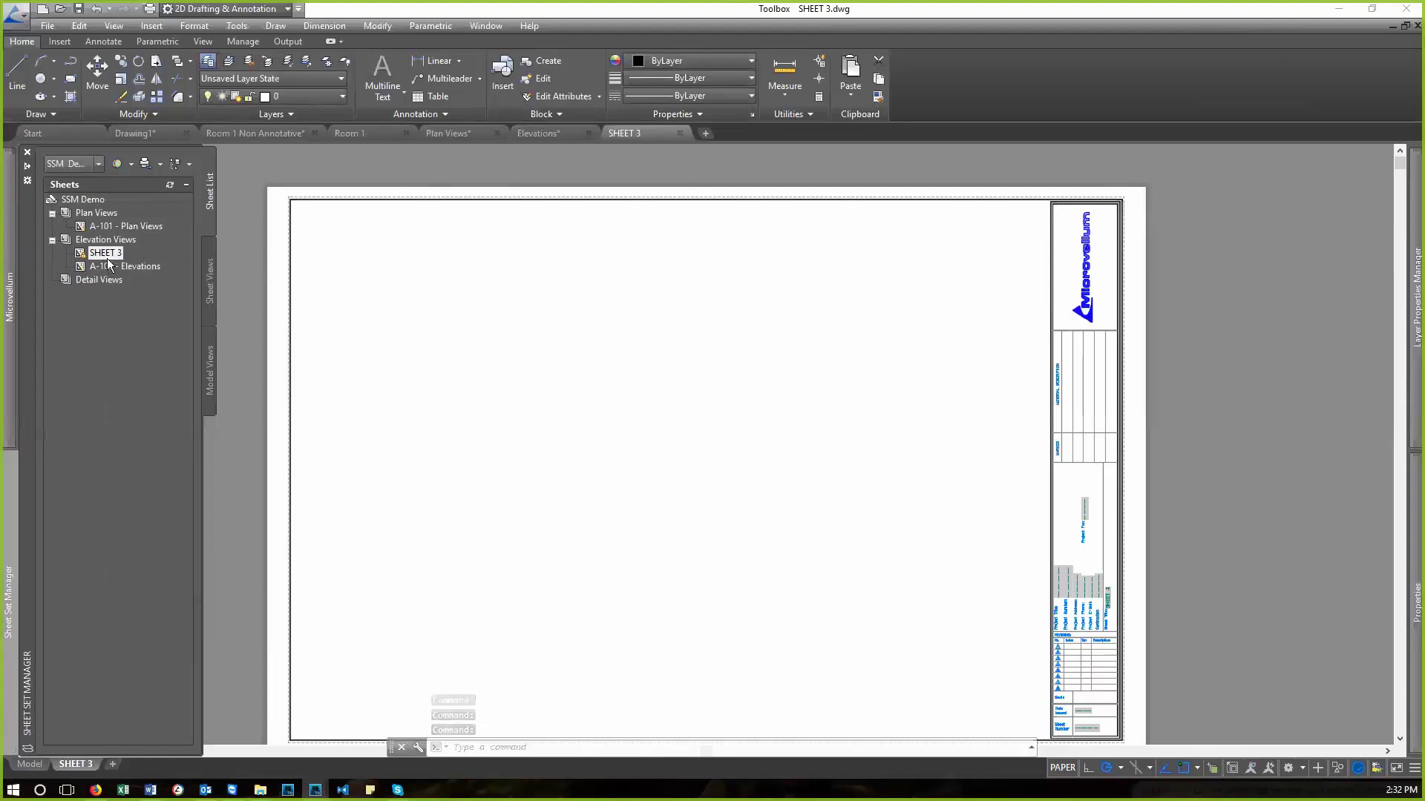
{"action": "right_click", "coordinate": [104, 259]}
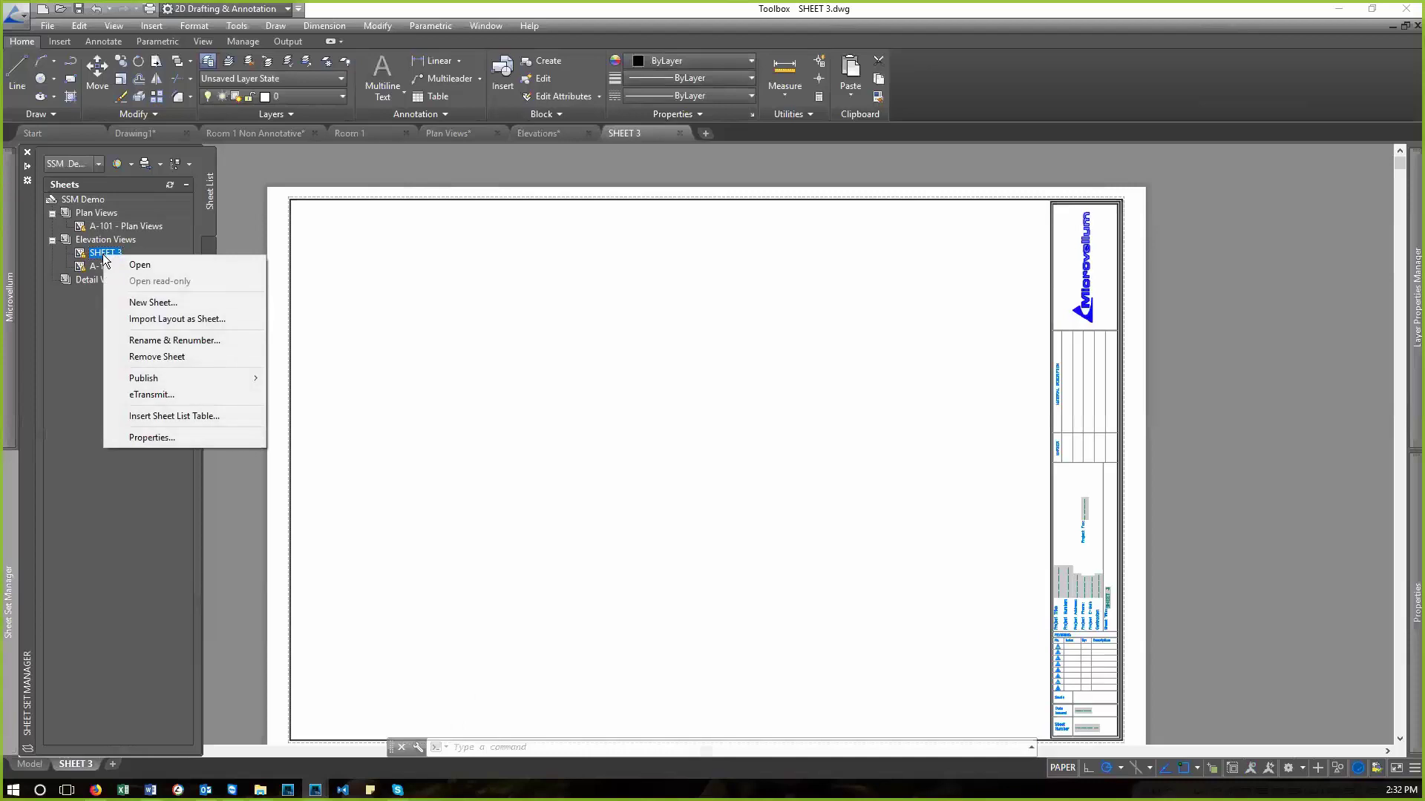
{"action": "left_click", "coordinate": [190, 341]}
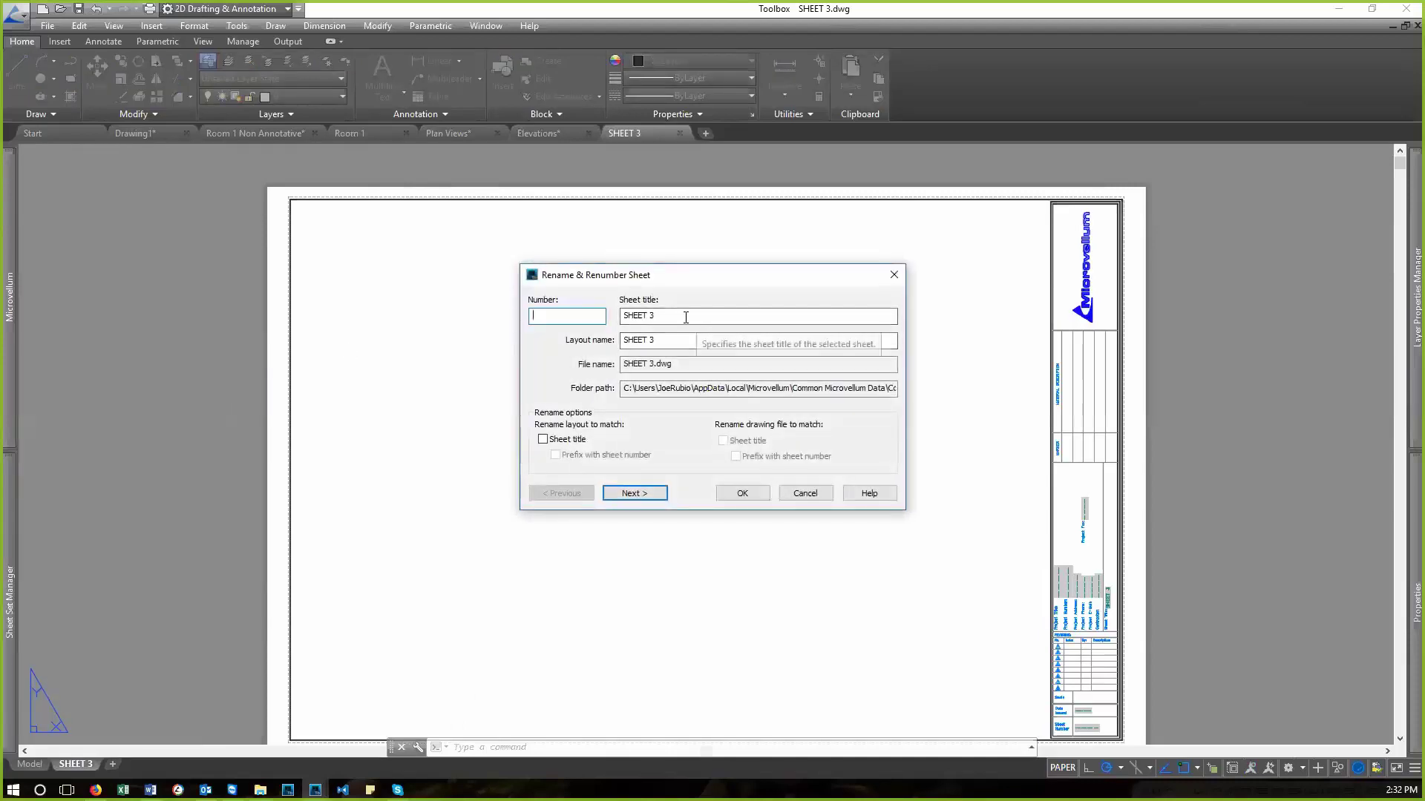
{"action": "type", "text": "A-102"}
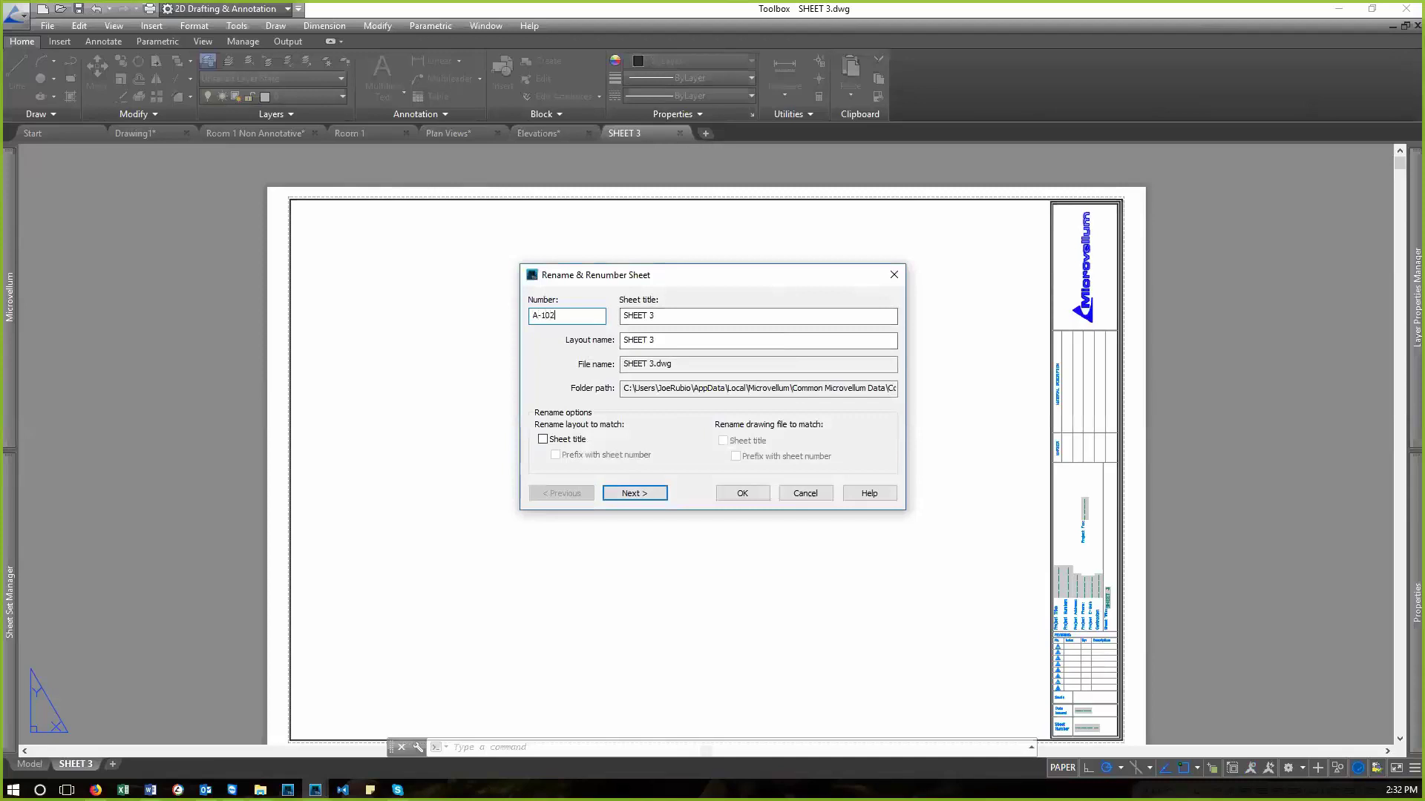
{"action": "left_click", "coordinate": [662, 493]}
{"action": "left_click", "coordinate": [579, 320]}
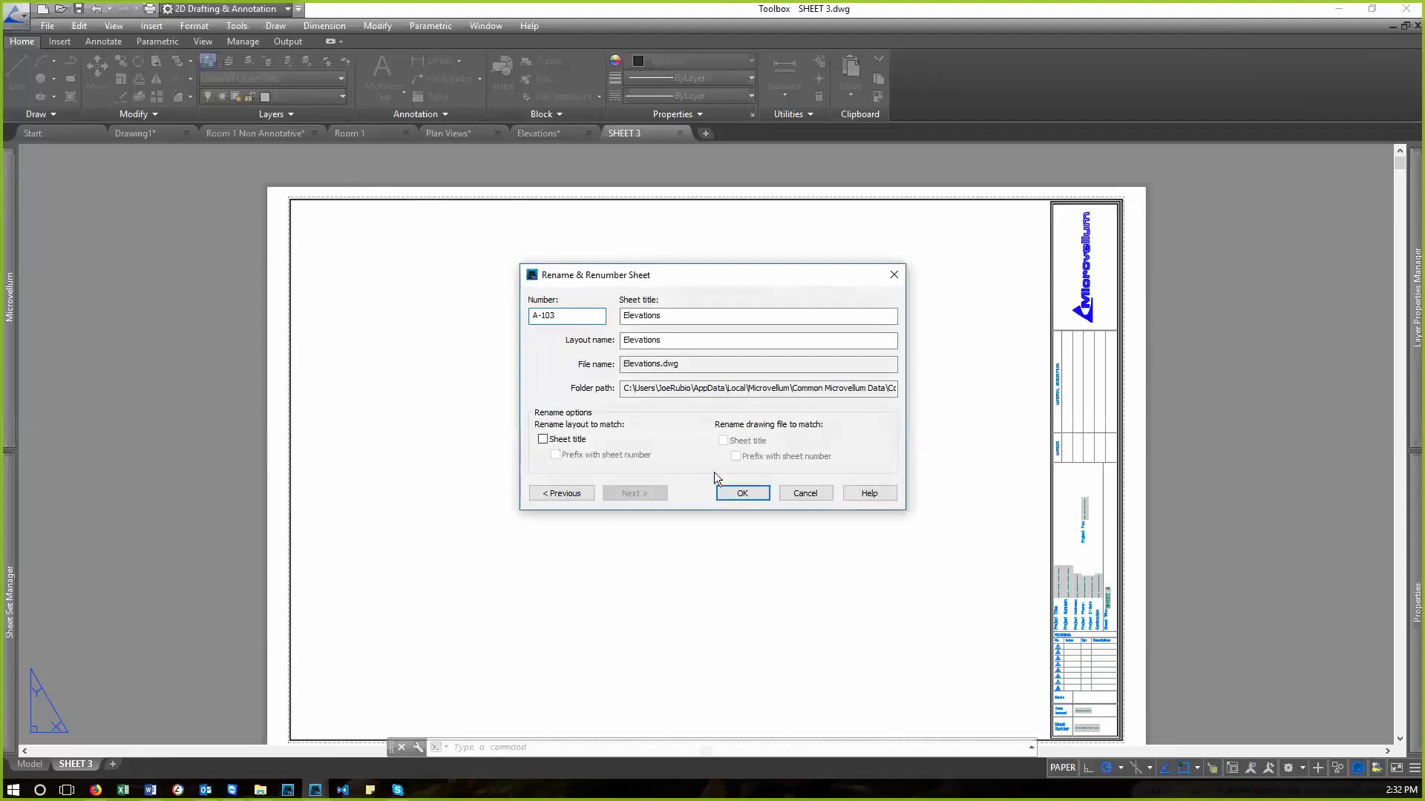
{"action": "left_click", "coordinate": [737, 493]}
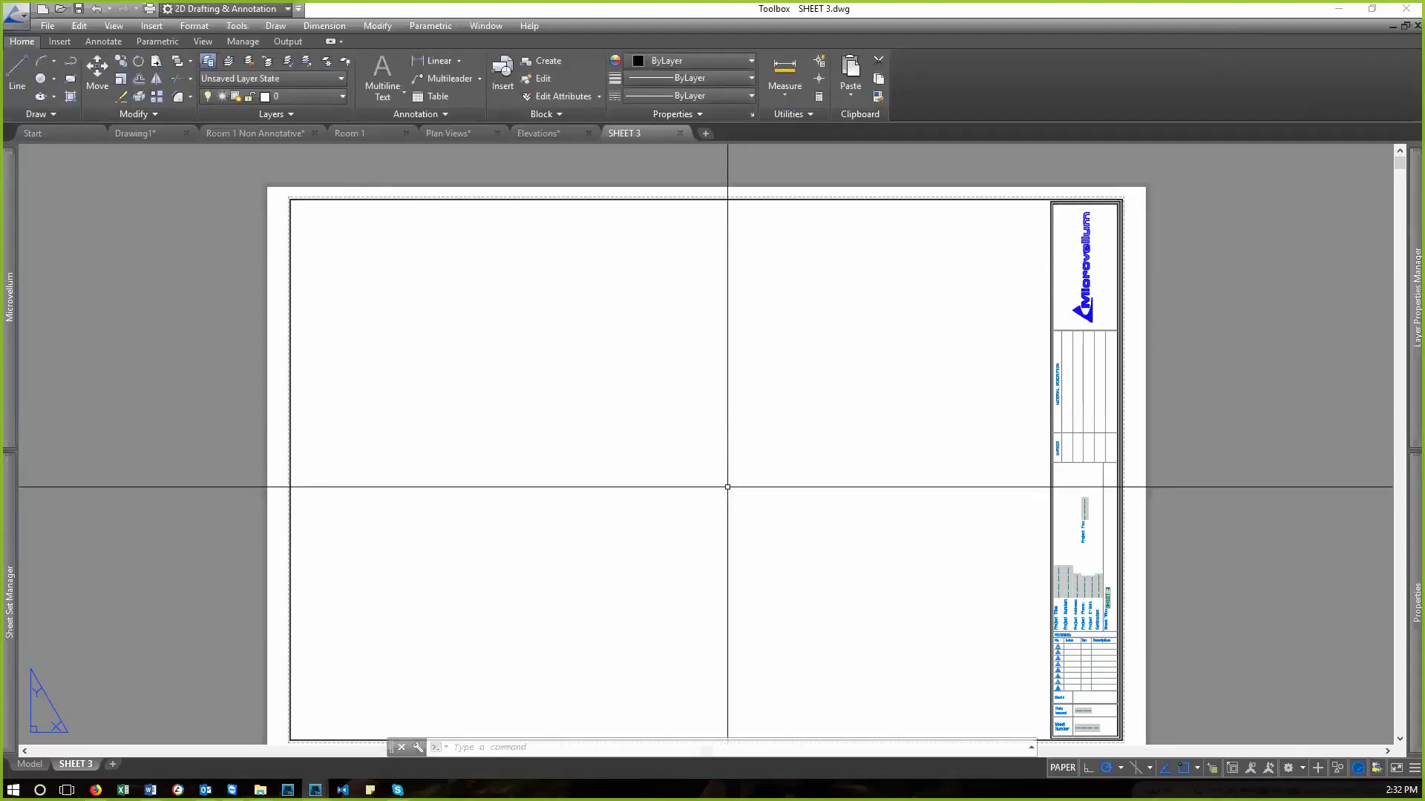
- Regenerate the SHEET 3 layout and the Elevations layout so their title blocks pick up the changed sheet numbers
{"action": "type", "text": "z"}
{"action": "key", "text": "Return"}
{"action": "type", "text": "e"}
{"action": "key", "text": "Return"}
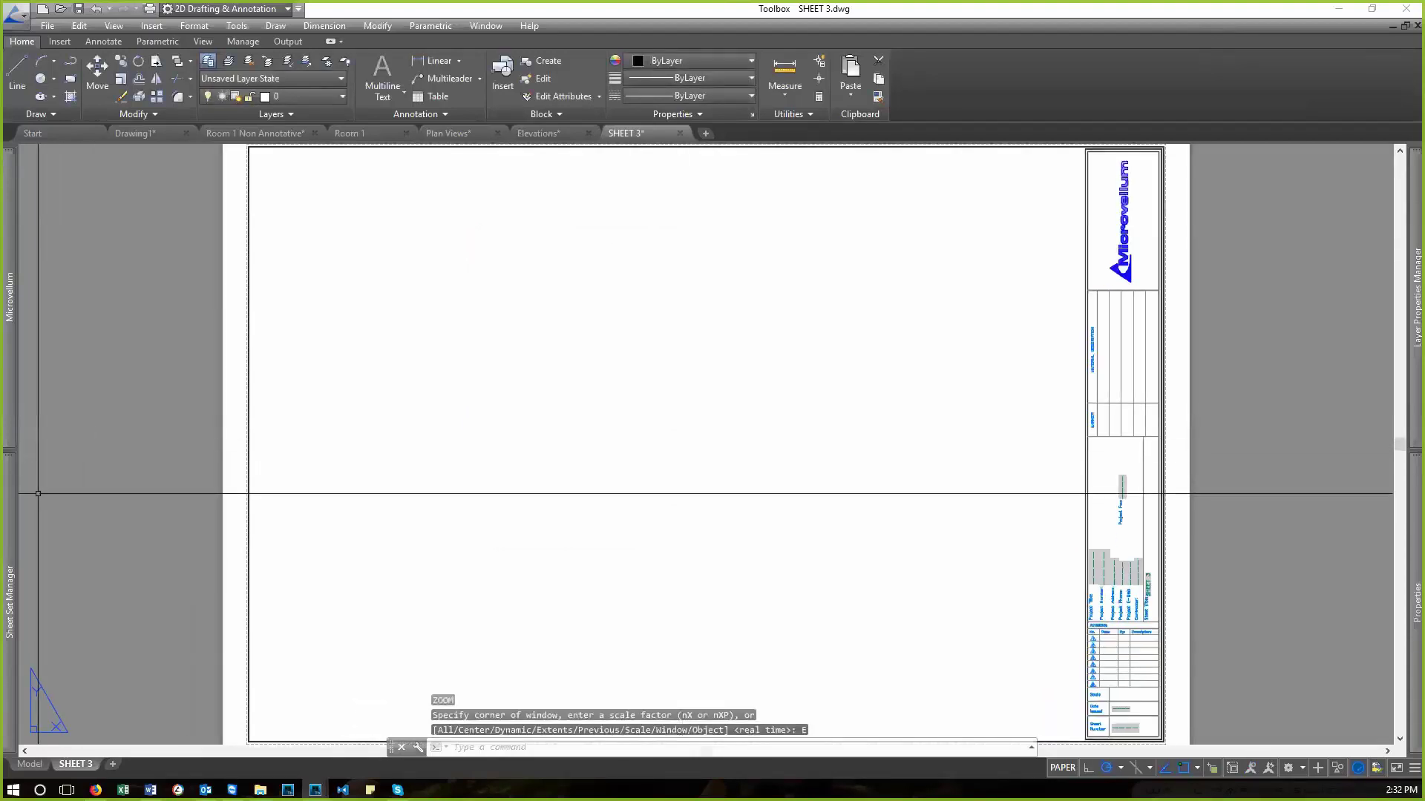
{"action": "mouse_move", "coordinate": [9, 593]}
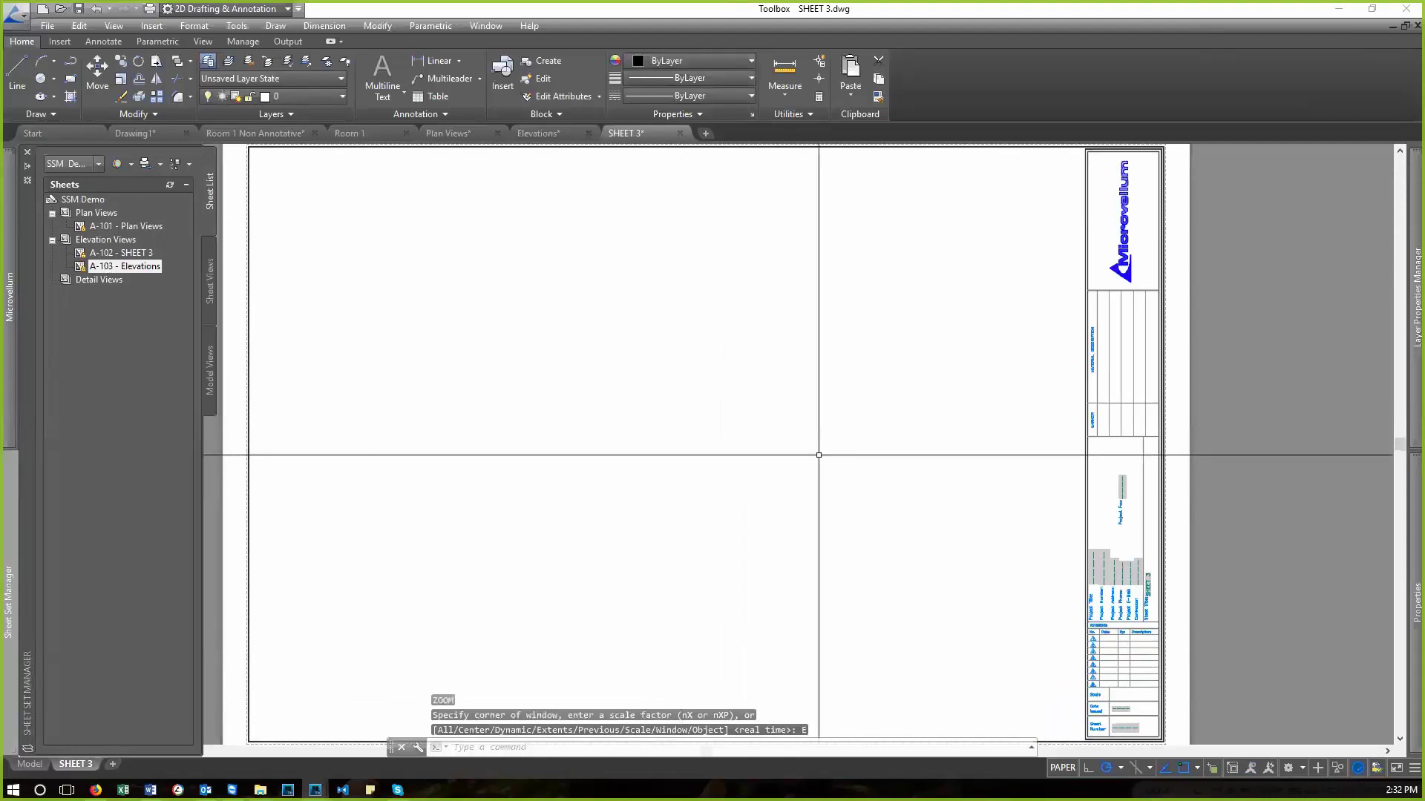
{"action": "type", "text": "re"}
{"action": "key", "text": "Return"}
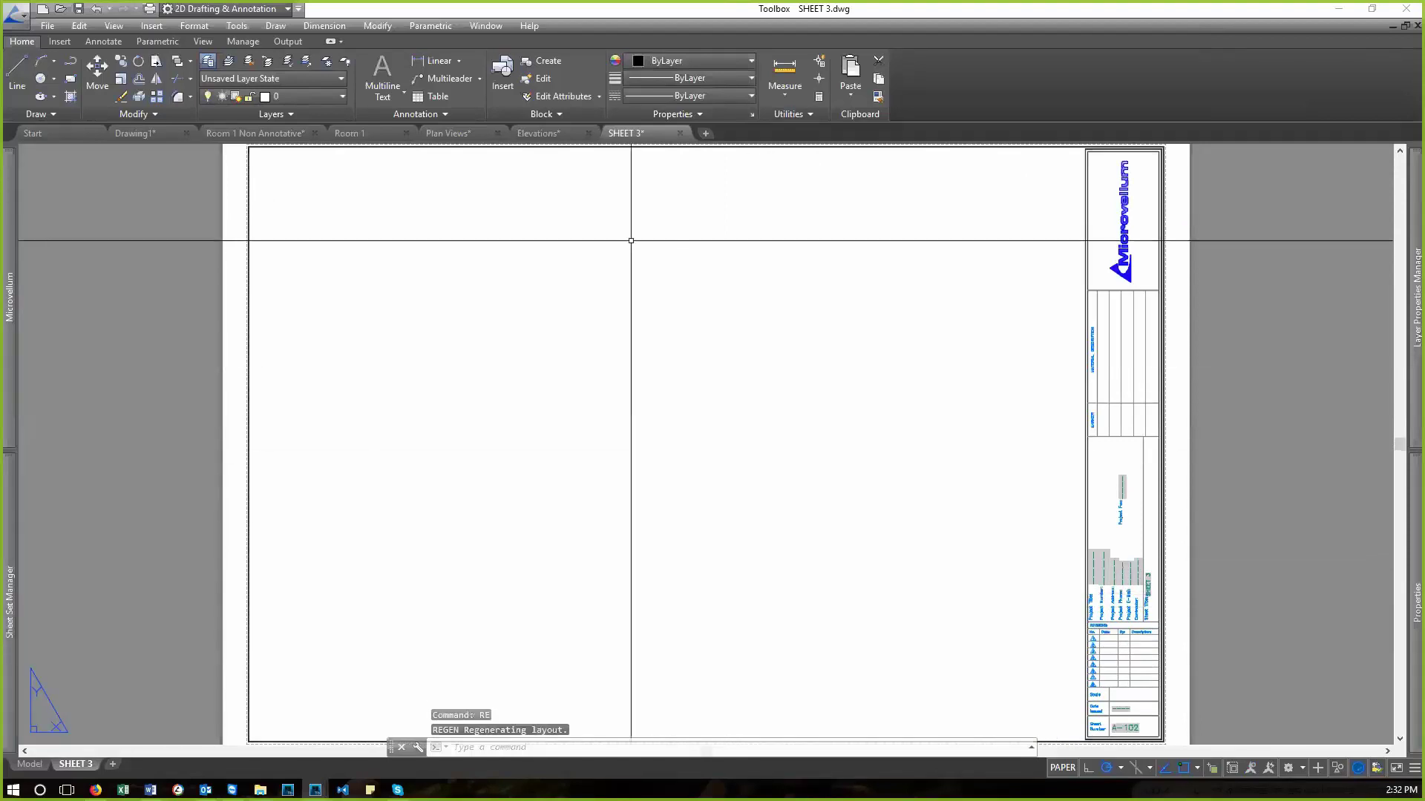
{"action": "left_click", "coordinate": [566, 134]}
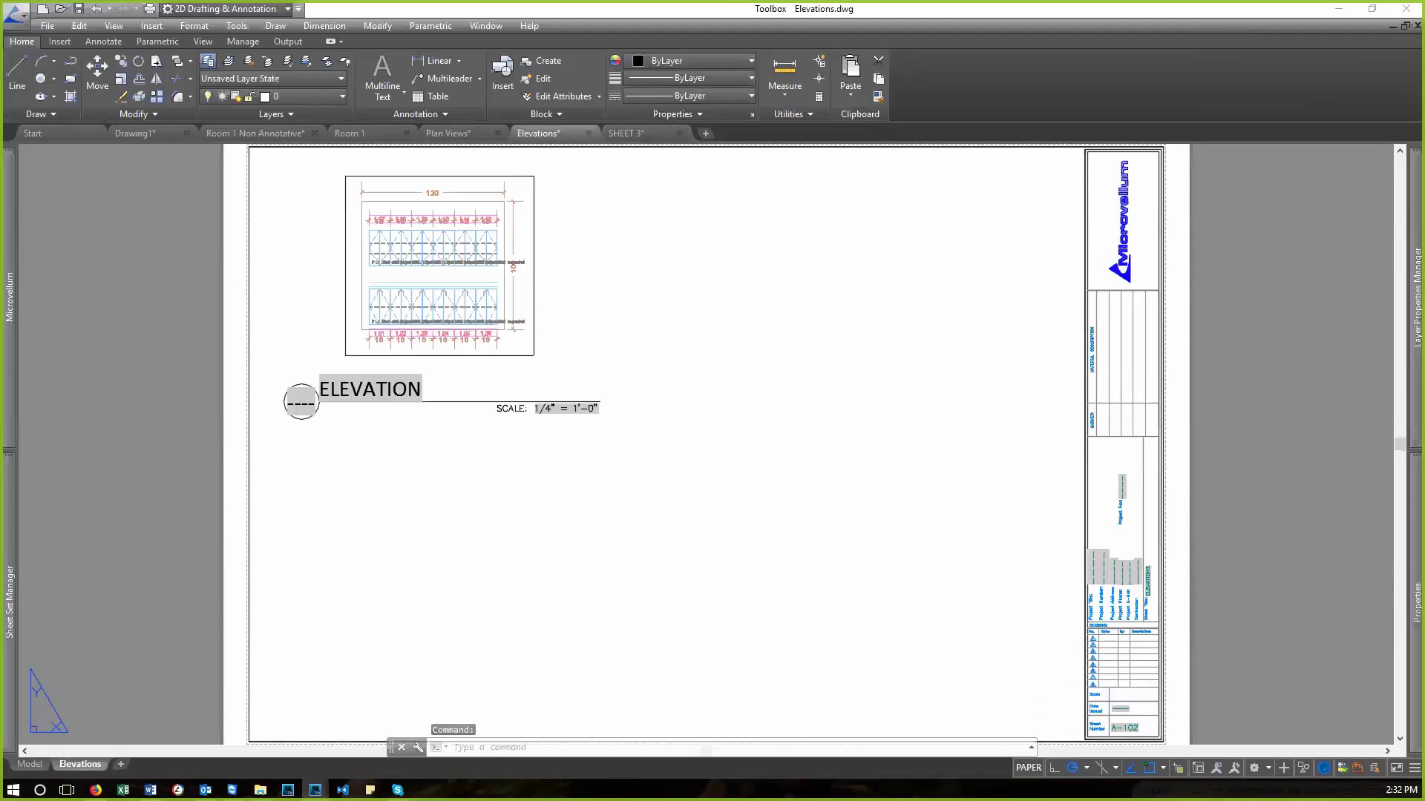
{"action": "type", "text": "re"}
{"action": "key", "text": "Return"}
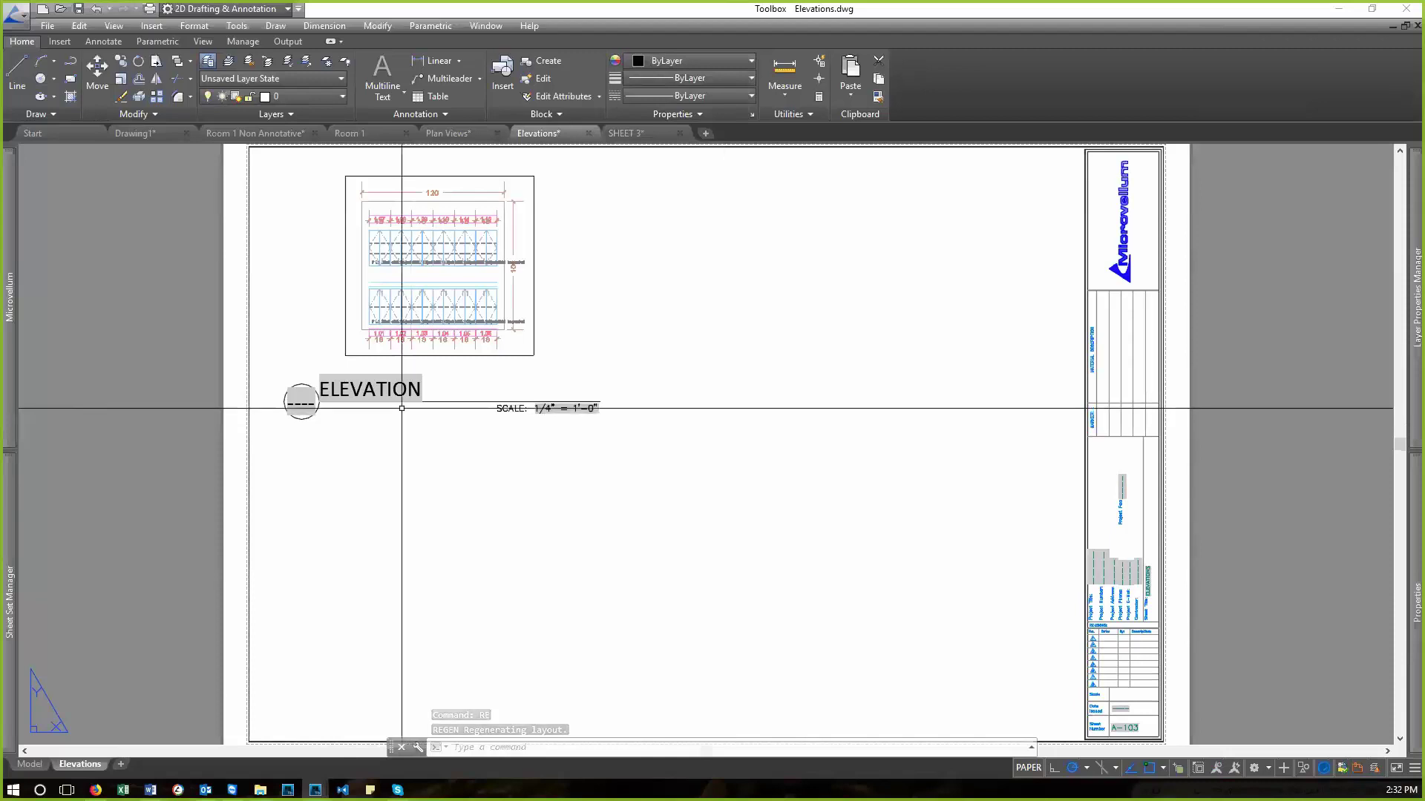
{"action": "mouse_move", "coordinate": [12, 546]}
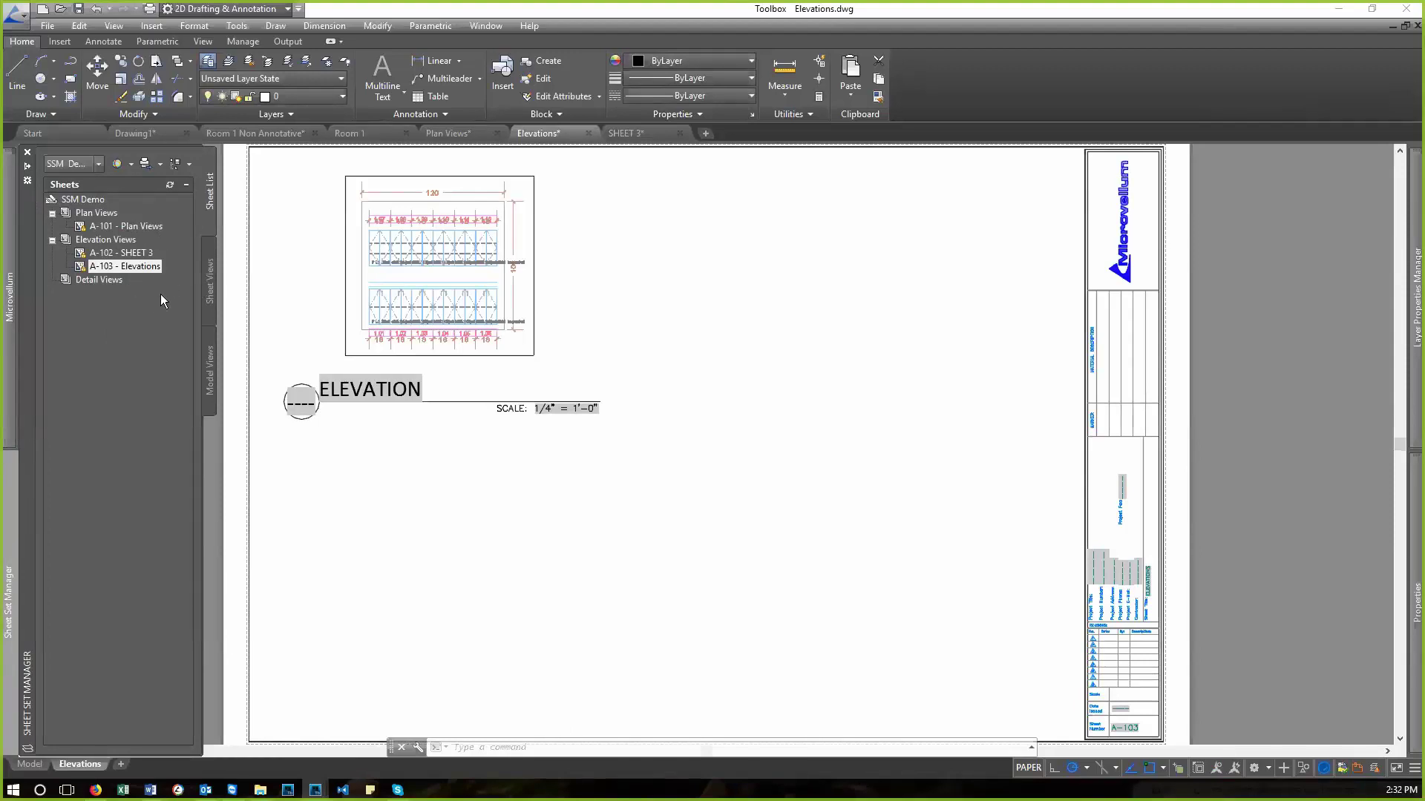
{"action": "right_click", "coordinate": [89, 201]}
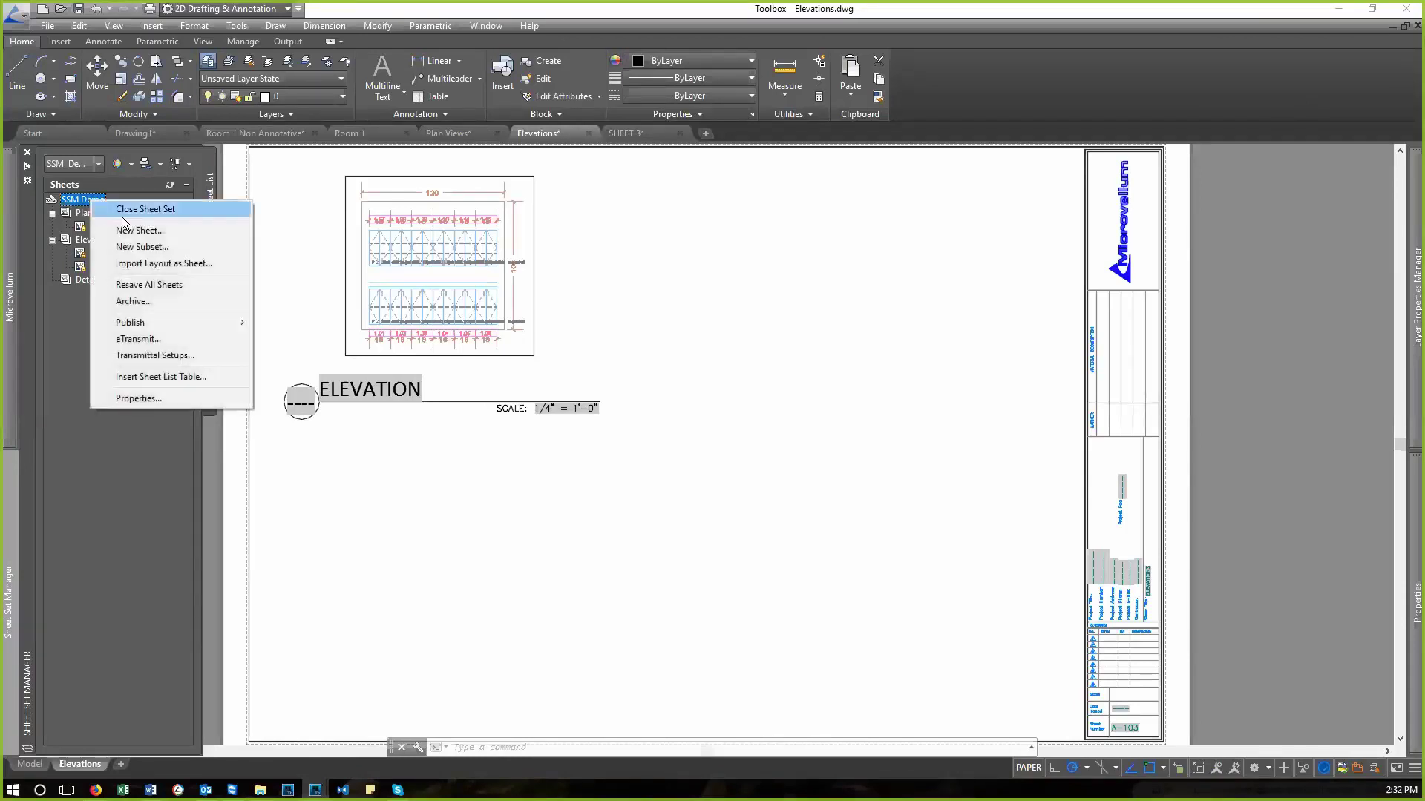
{"action": "left_click", "coordinate": [64, 370]}
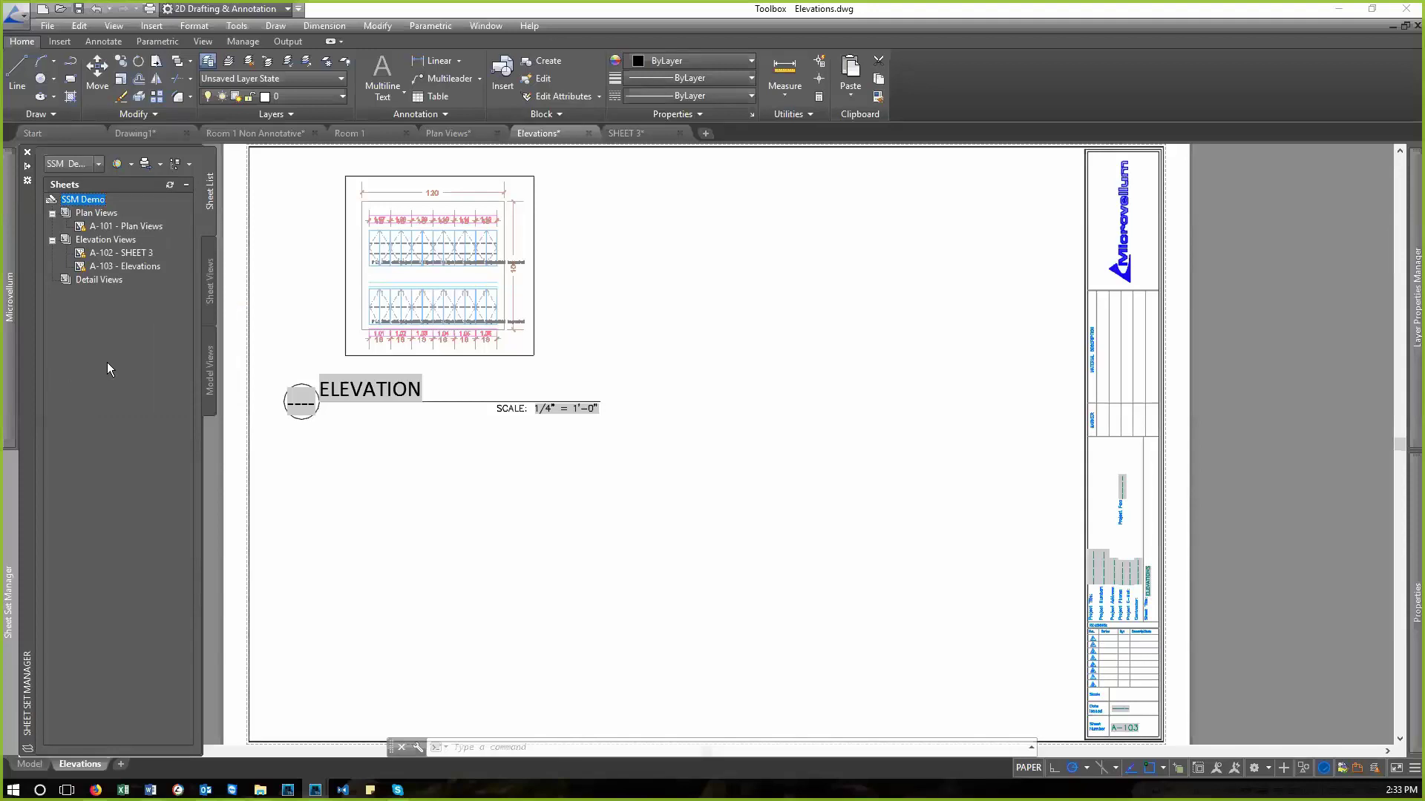
- Start a new sheet at the root of the SSM Demo set using the 11 x 17 layout from the SSM folder's template
{"action": "right_click", "coordinate": [89, 207]}
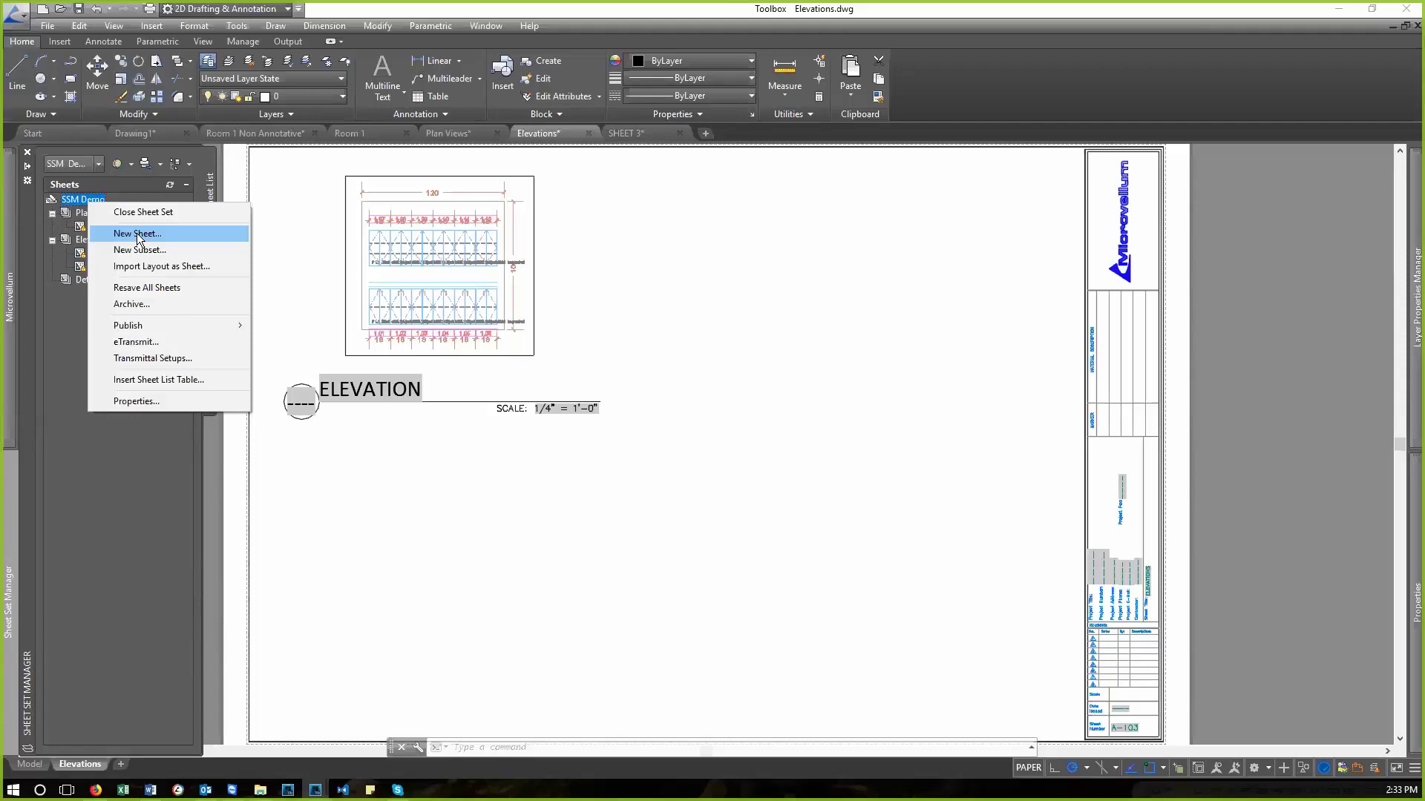
{"action": "left_click", "coordinate": [137, 233]}
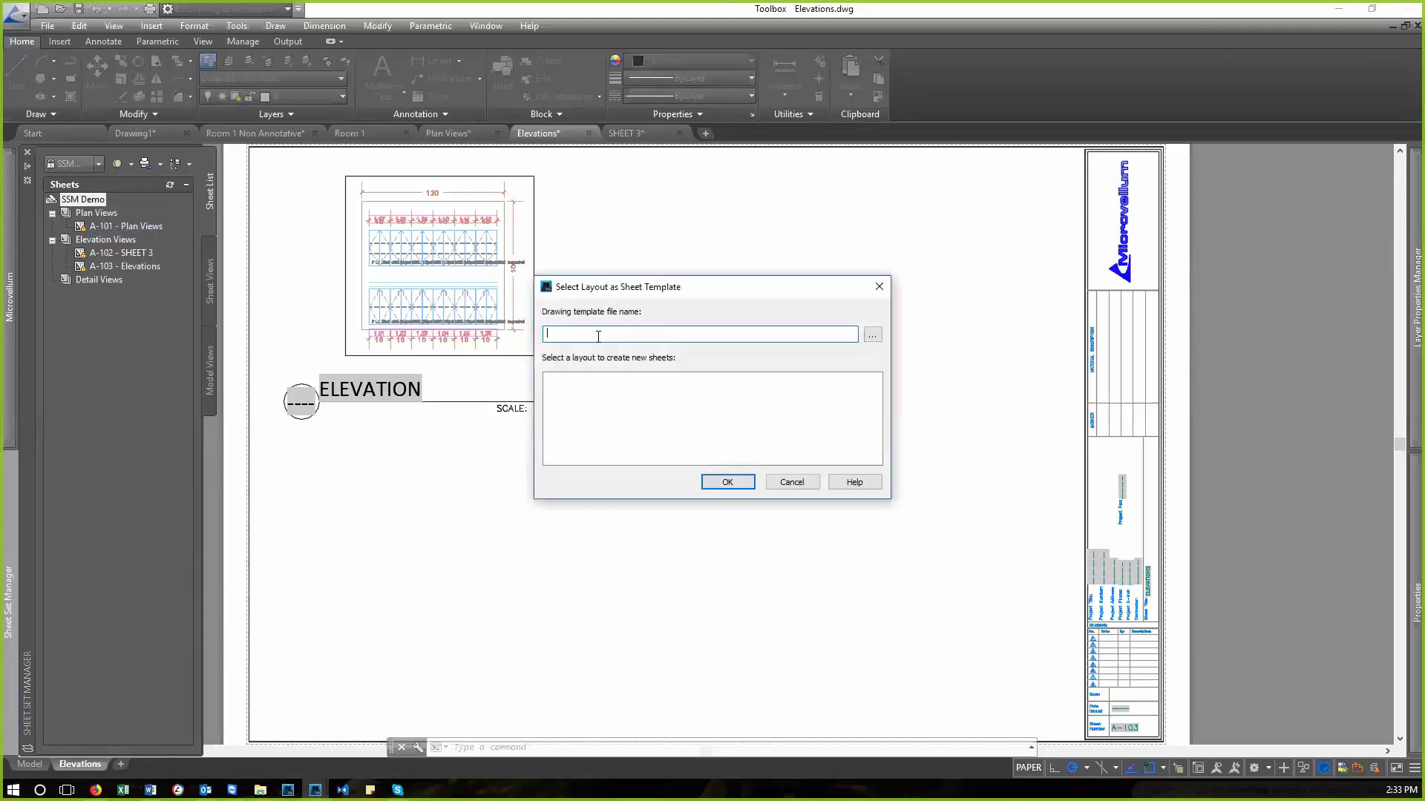
{"action": "left_click", "coordinate": [872, 334]}
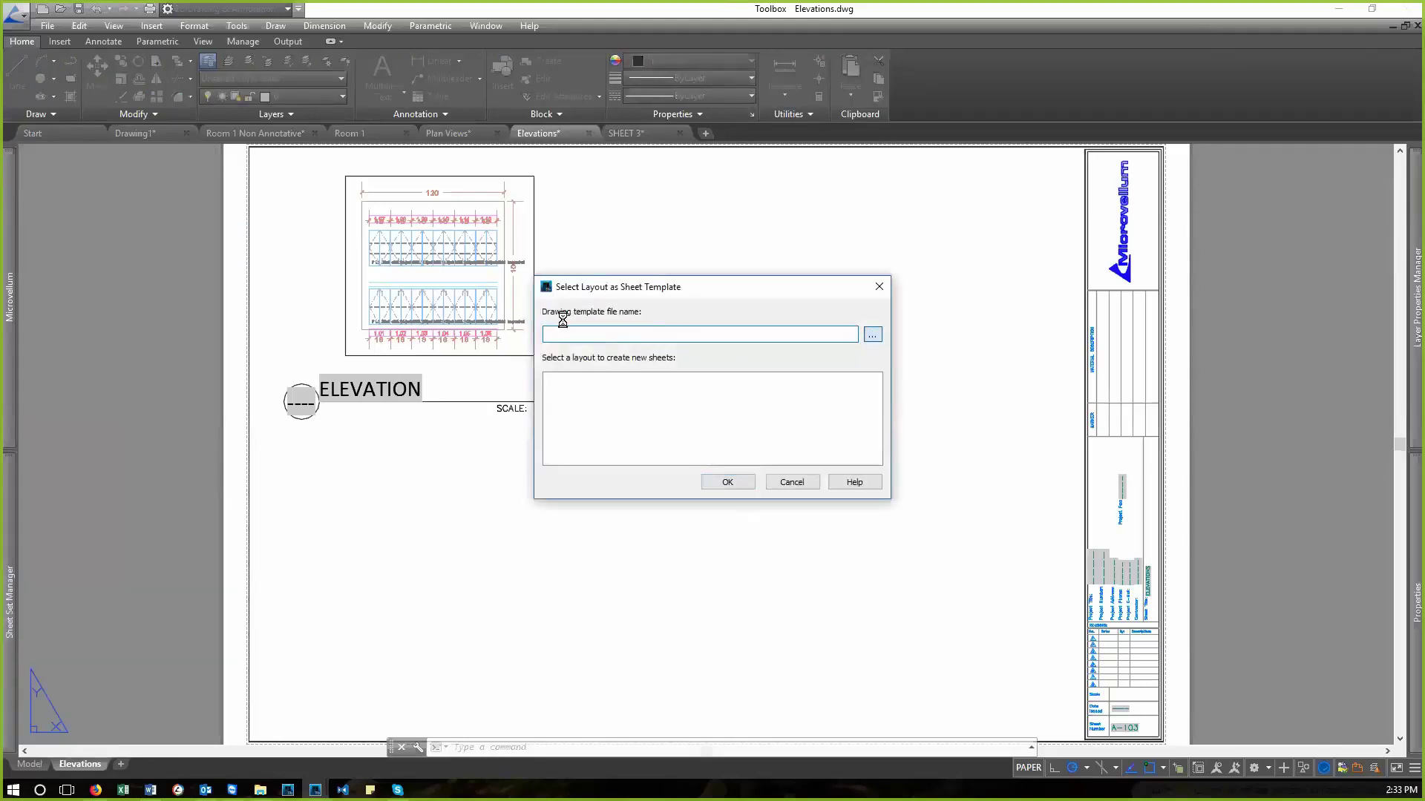
{"action": "left_click", "coordinate": [529, 459]}
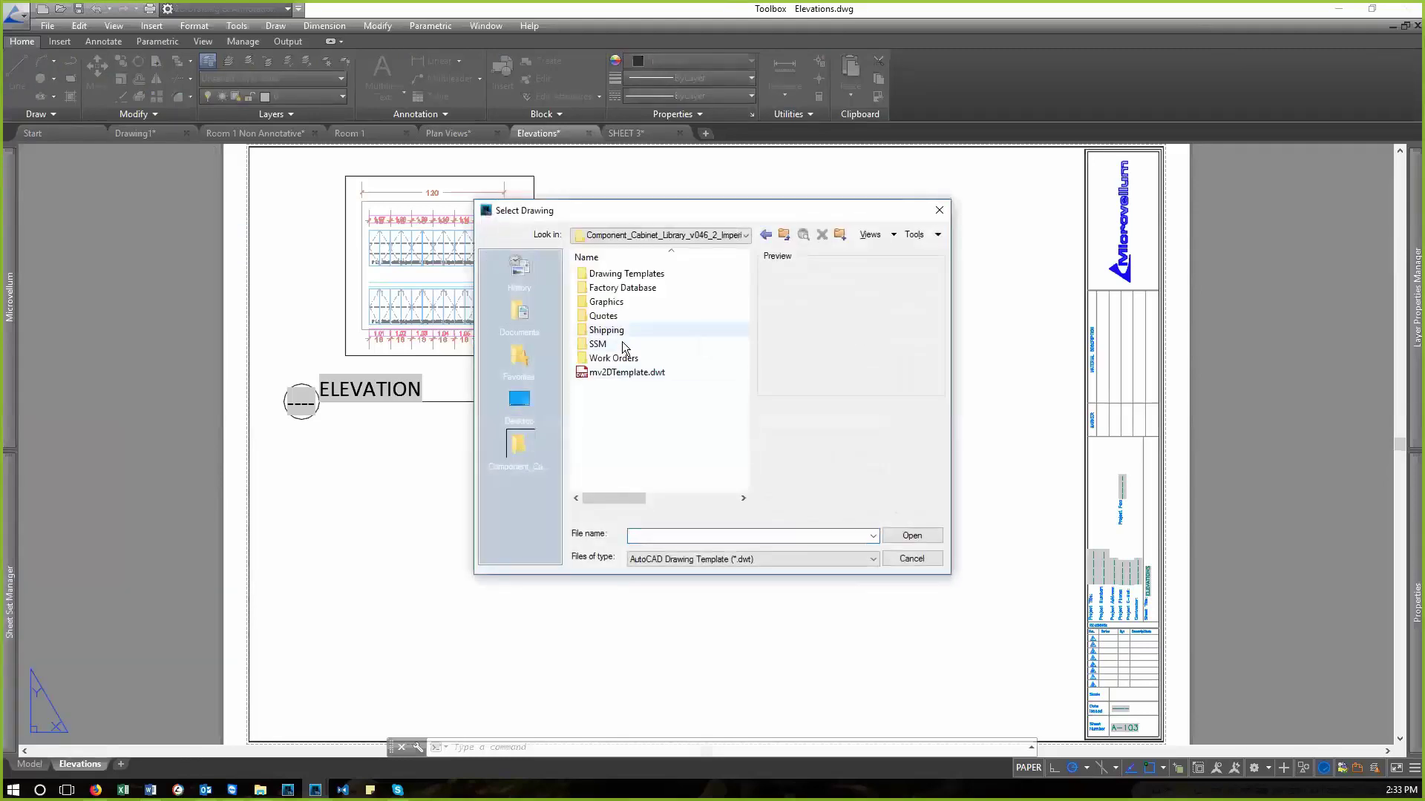
{"action": "double_click", "coordinate": [608, 344]}
{"action": "double_click", "coordinate": [626, 270]}
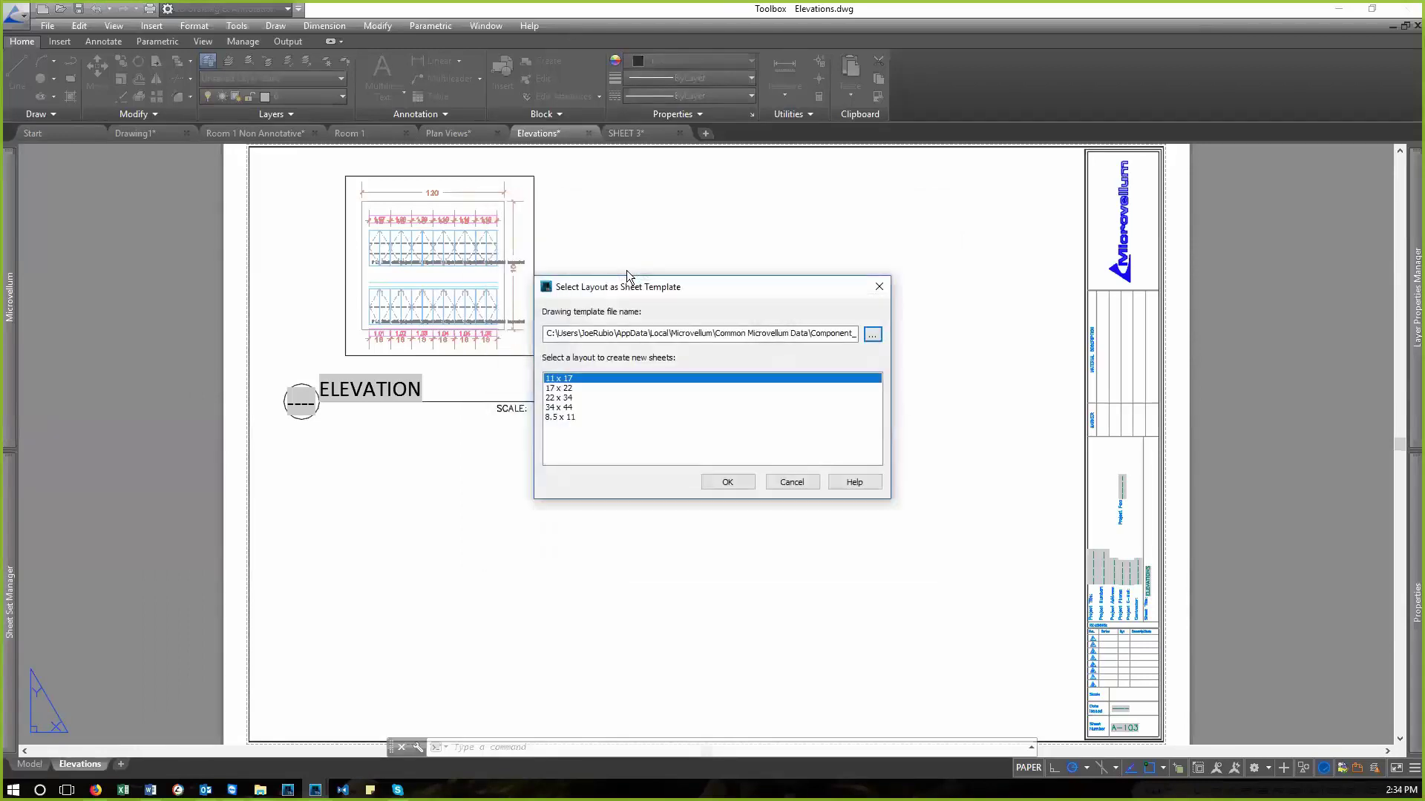
{"action": "left_click", "coordinate": [721, 481]}
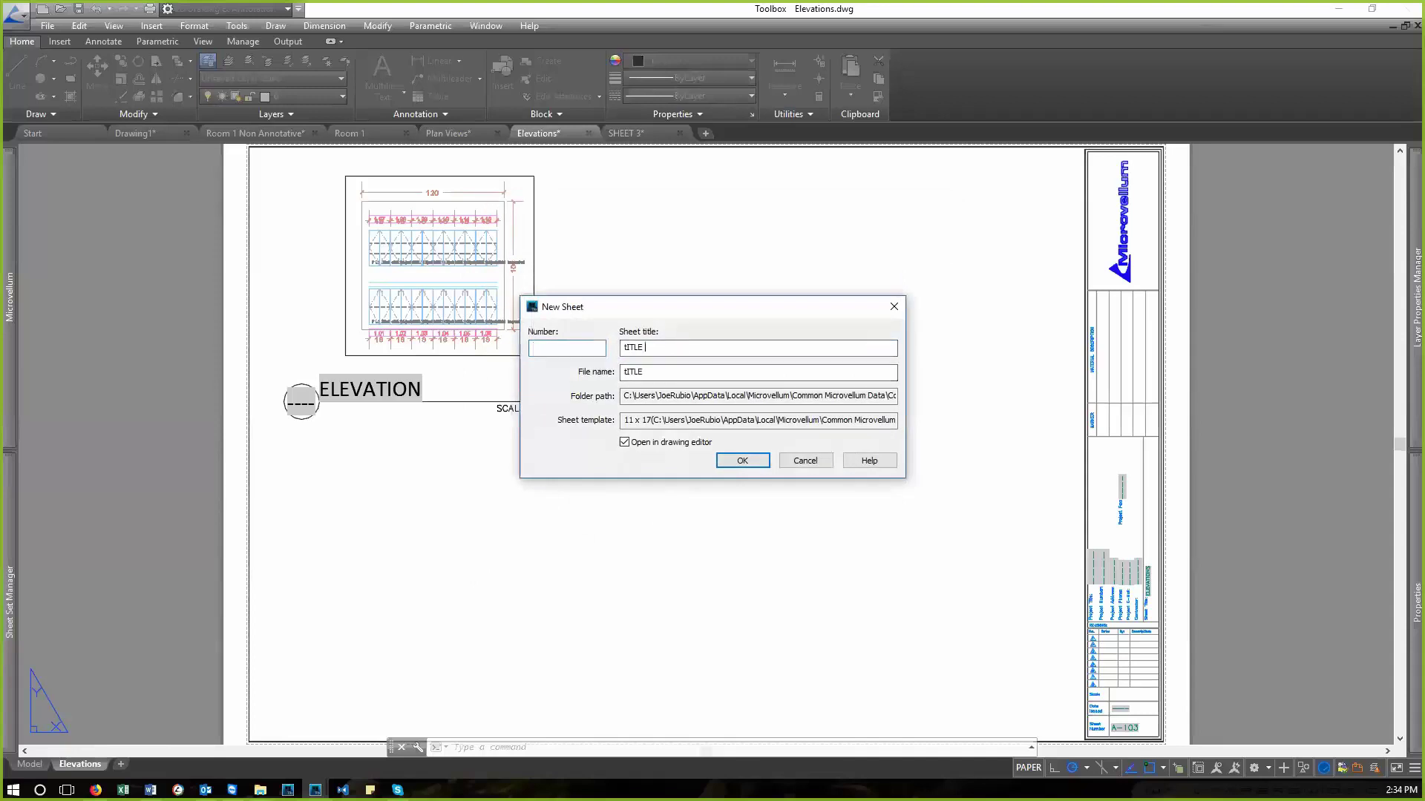
- Create the new sheet as Title Sheet with no number and move it above the Plan Views subset
{"action": "key", "text": "ctrl+a"}
{"action": "key", "text": "BackSpace"}
{"action": "type", "text": "Title Sheet"}
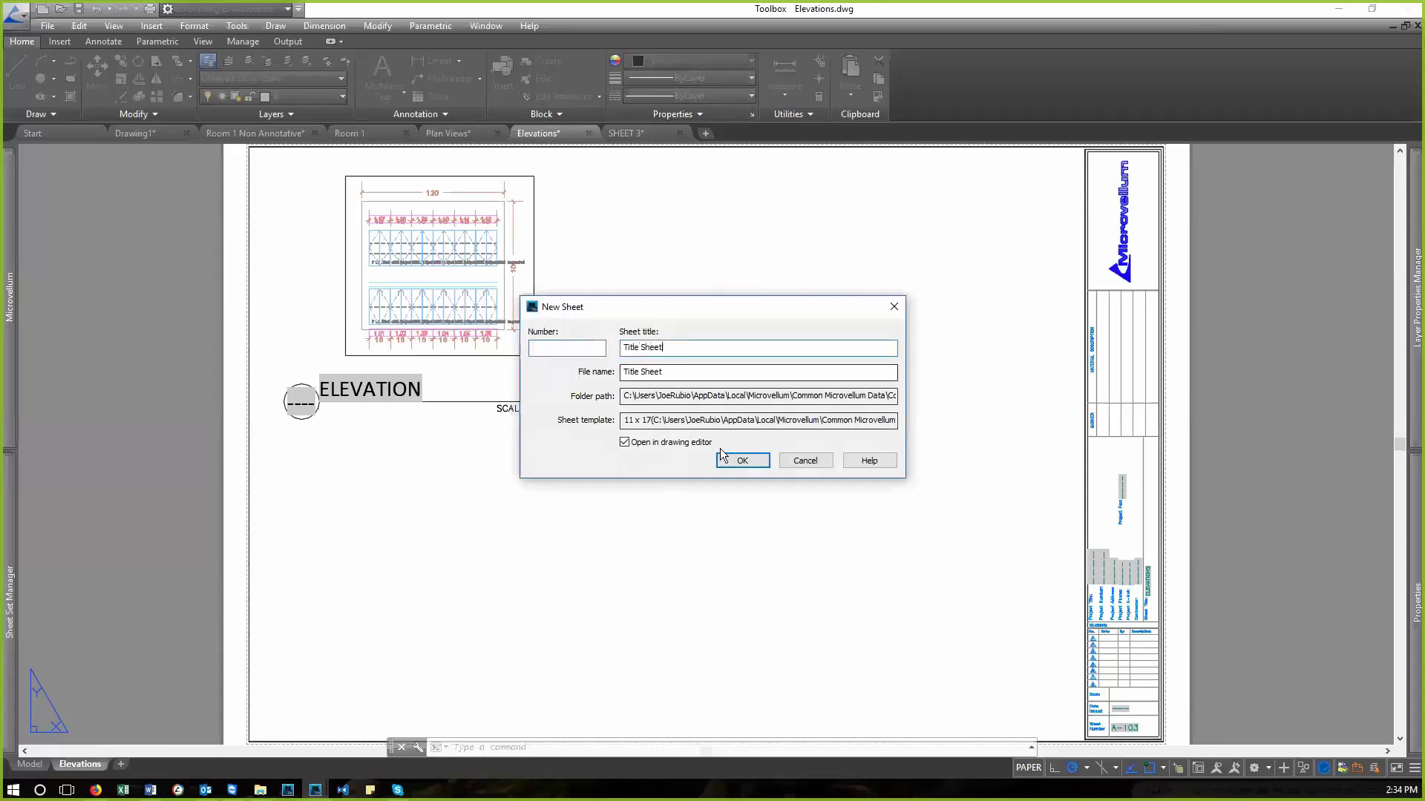
{"action": "left_click", "coordinate": [740, 460]}
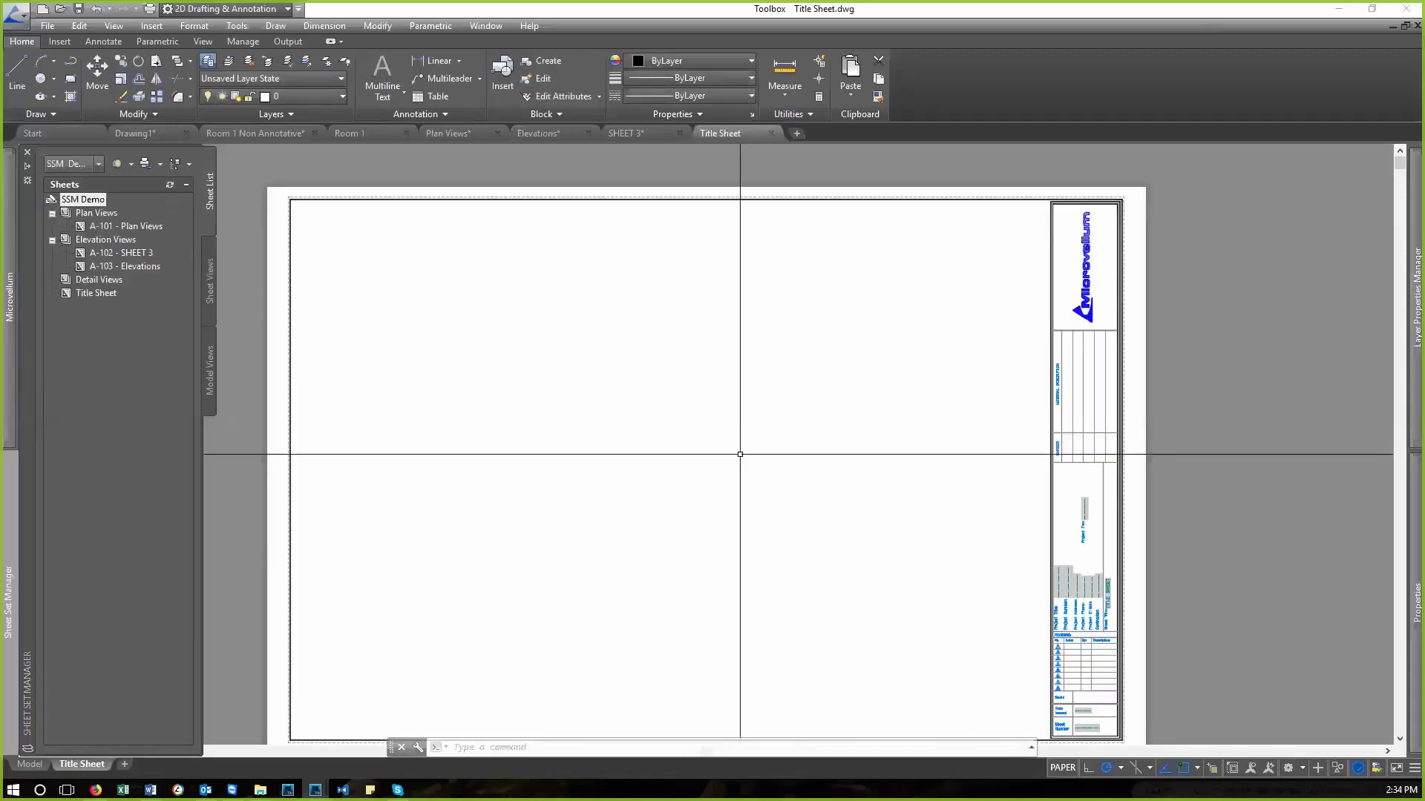
{"action": "left_click_drag", "start_coordinate": [91, 296], "coordinate": [92, 210]}
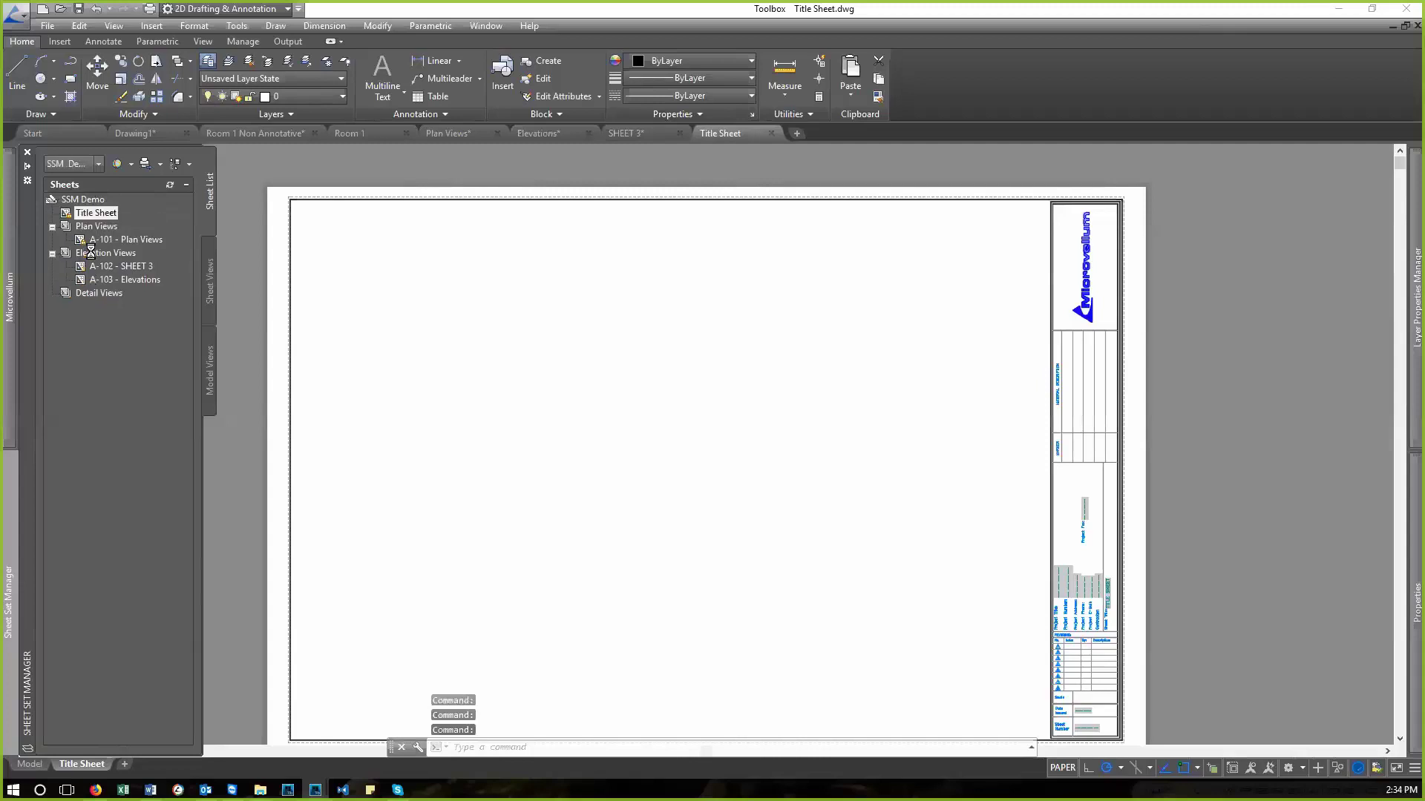
- Insert a sheet list table for SSM Demo in the Standard table style near the middle of the Title Sheet layout
{"action": "right_click", "coordinate": [88, 200]}
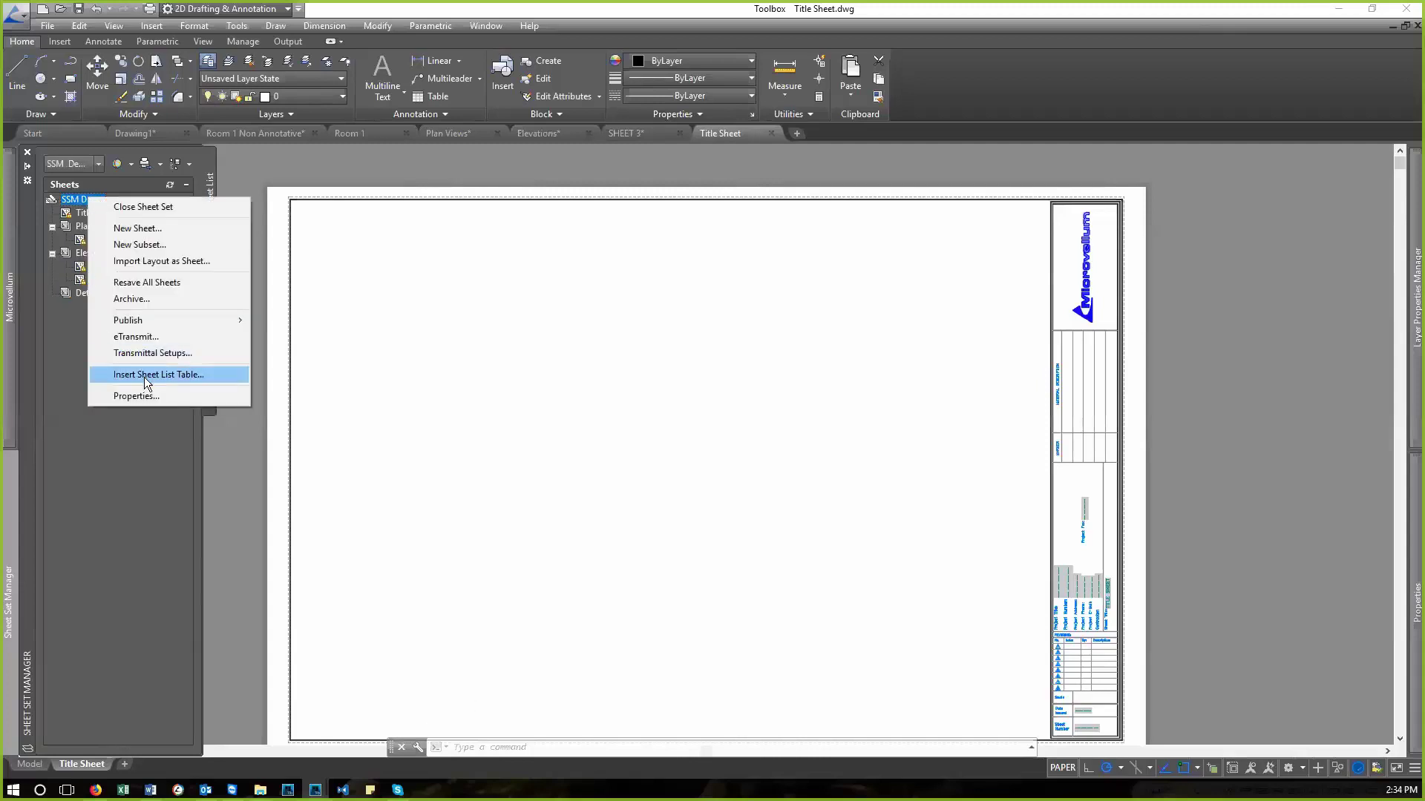
{"action": "left_click", "coordinate": [178, 374]}
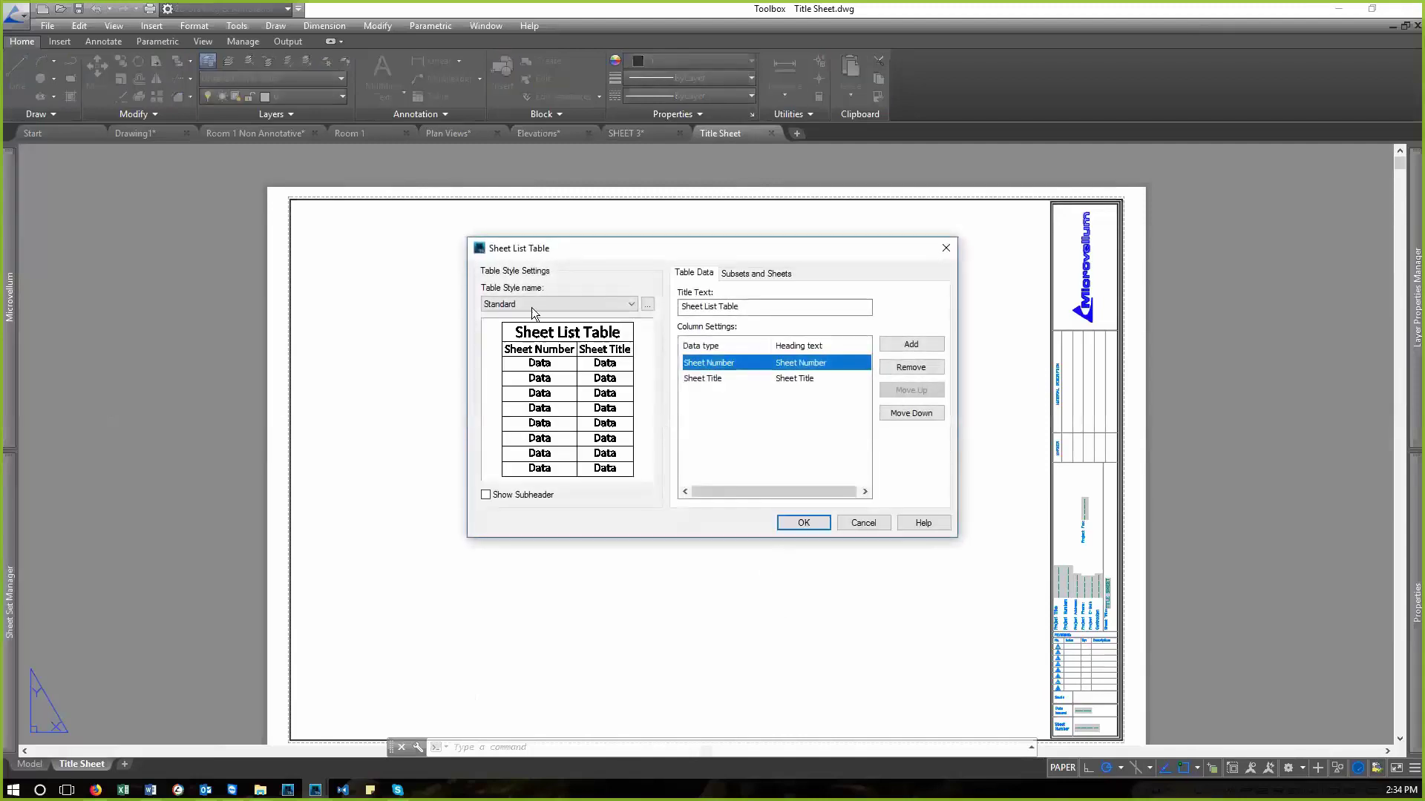
{"action": "left_click", "coordinate": [631, 304]}
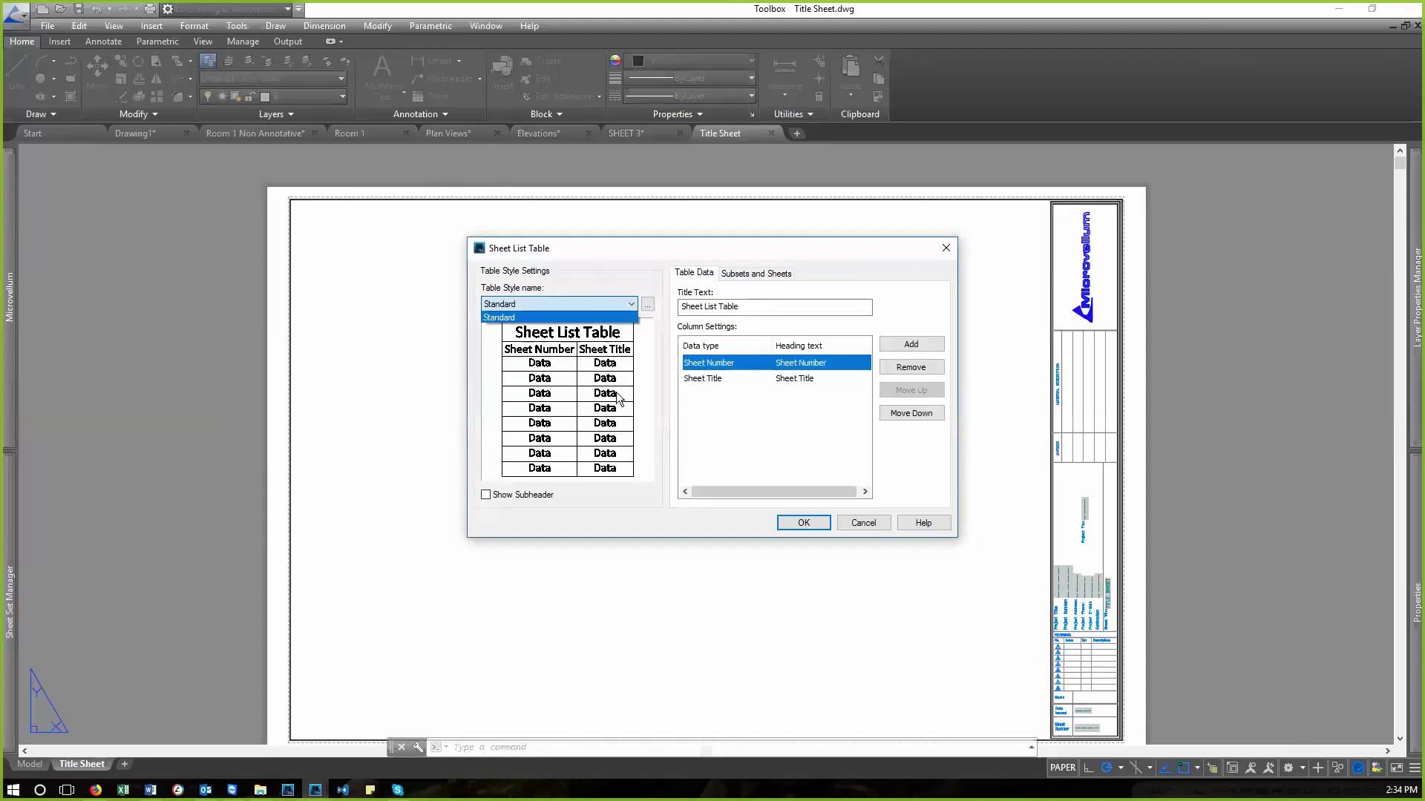
{"action": "left_click", "coordinate": [631, 296]}
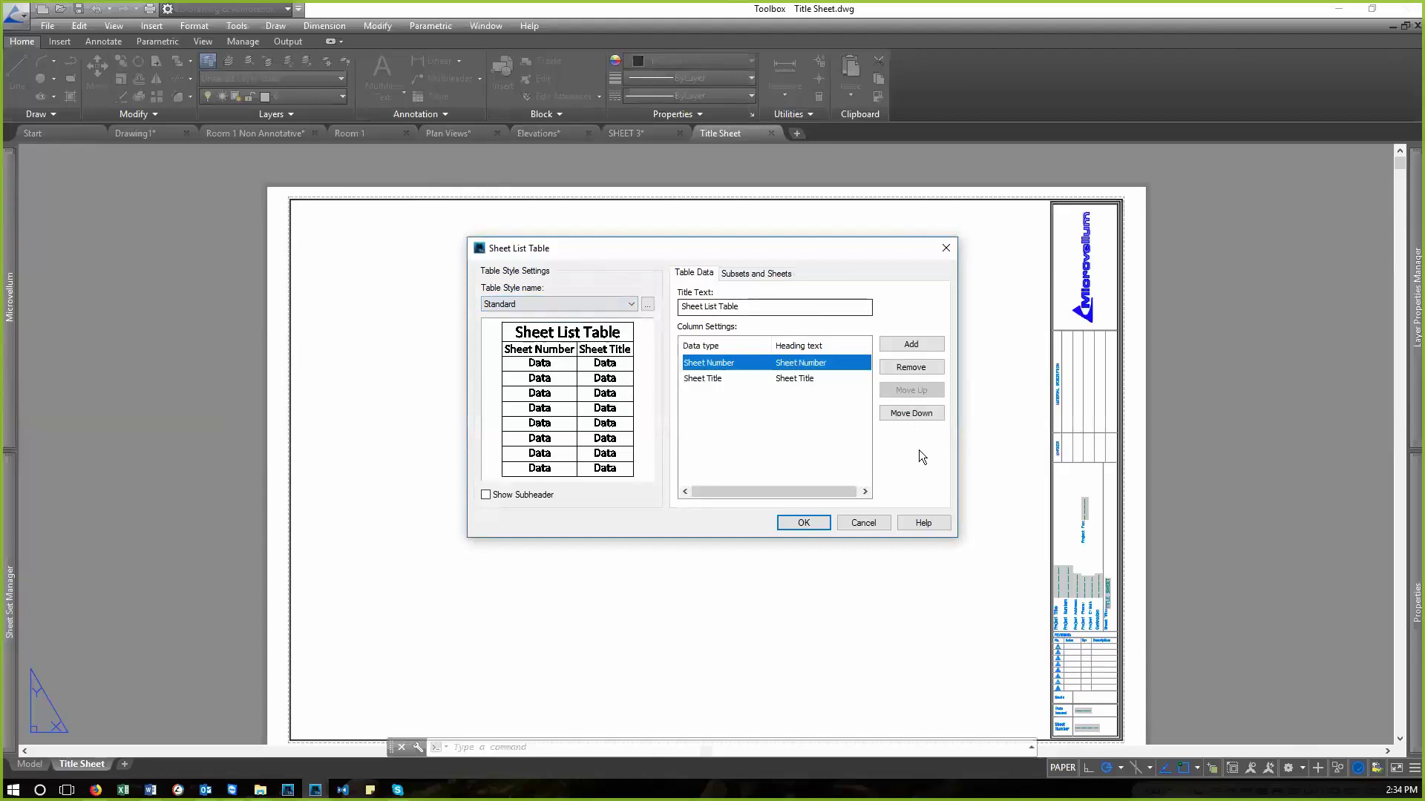
{"action": "left_click", "coordinate": [803, 523]}
{"action": "left_click", "coordinate": [858, 576]}
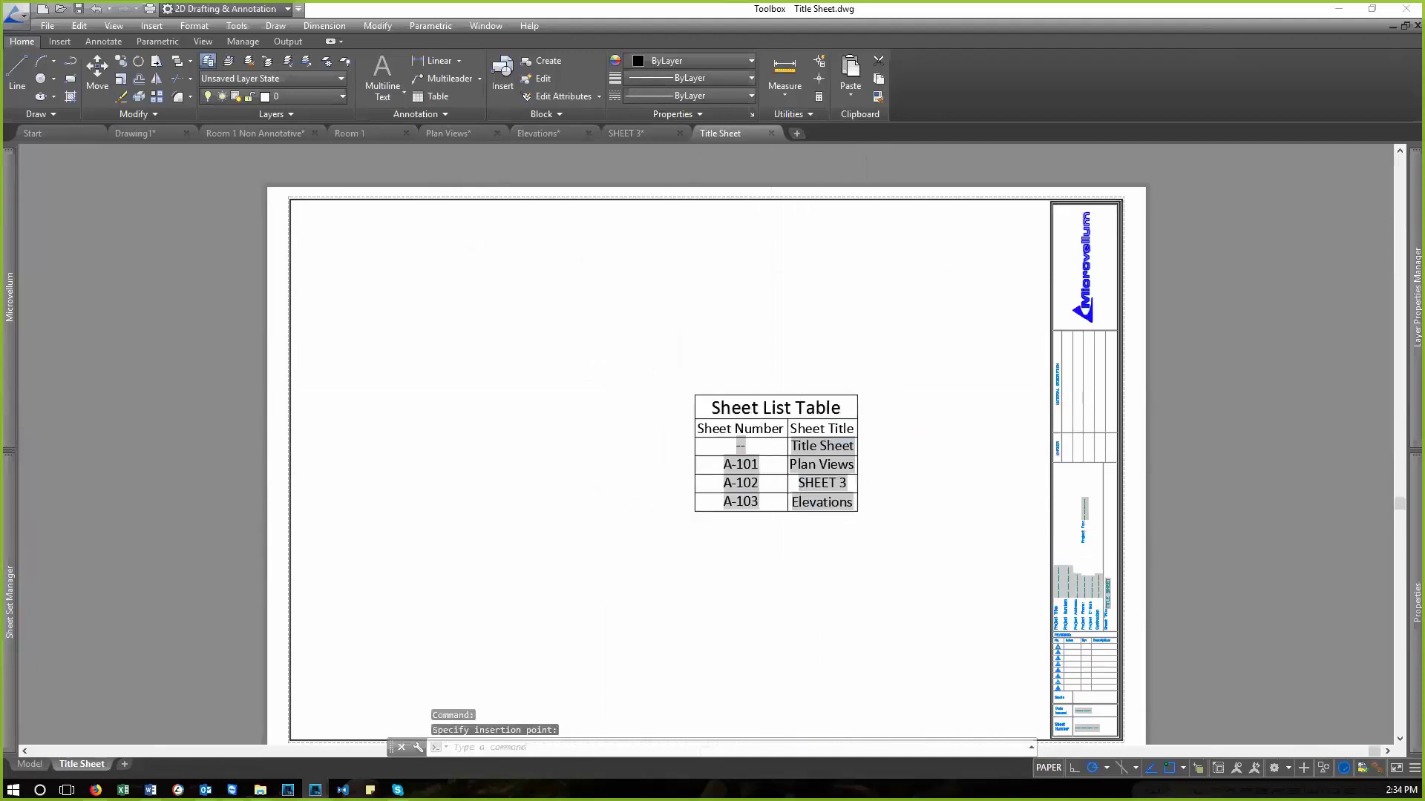
- Examine the sheet numbers and titles in the inserted table against the whole Title Sheet layout
{"action": "scroll", "coordinate": [813, 568], "scroll_direction": "up", "scroll_amount": 2}
{"action": "scroll", "coordinate": [696, 356], "scroll_direction": "down", "scroll_amount": 2}
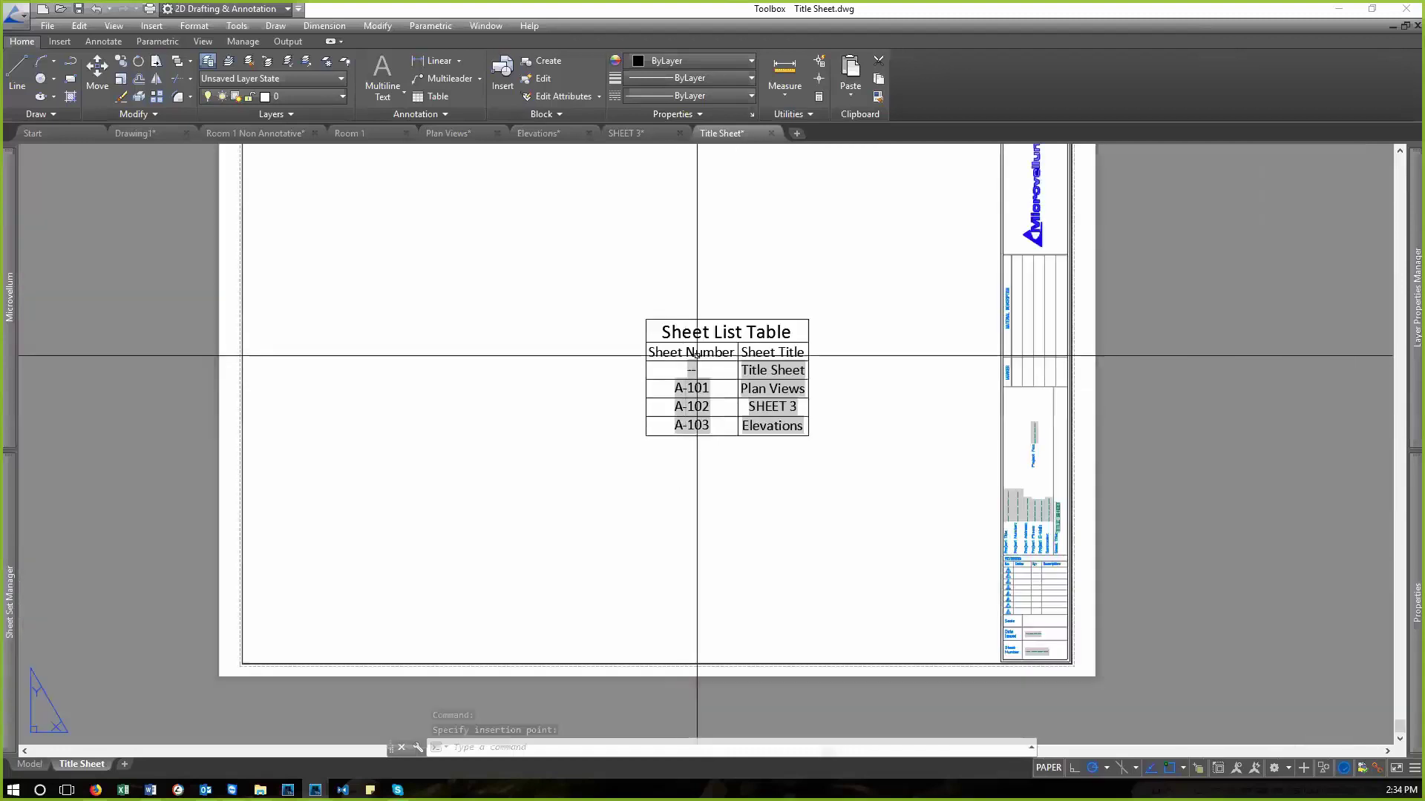
{"action": "scroll", "coordinate": [1039, 653], "scroll_direction": "up", "scroll_amount": 2}
{"action": "scroll", "coordinate": [933, 607], "scroll_direction": "down", "scroll_amount": 2}
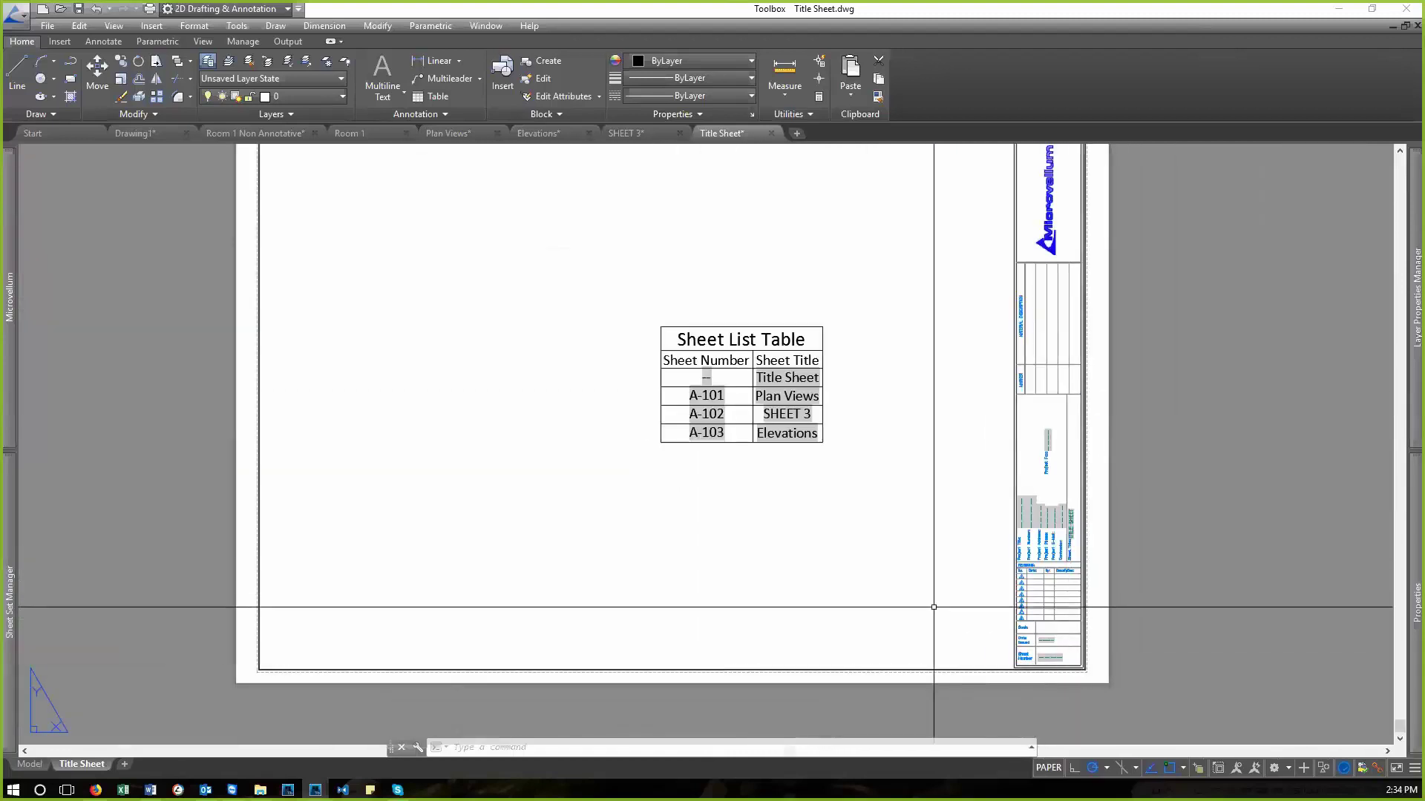
{"action": "type", "text": "z"}
{"action": "key", "text": "Return"}
{"action": "type", "text": "e"}
{"action": "key", "text": "Return"}
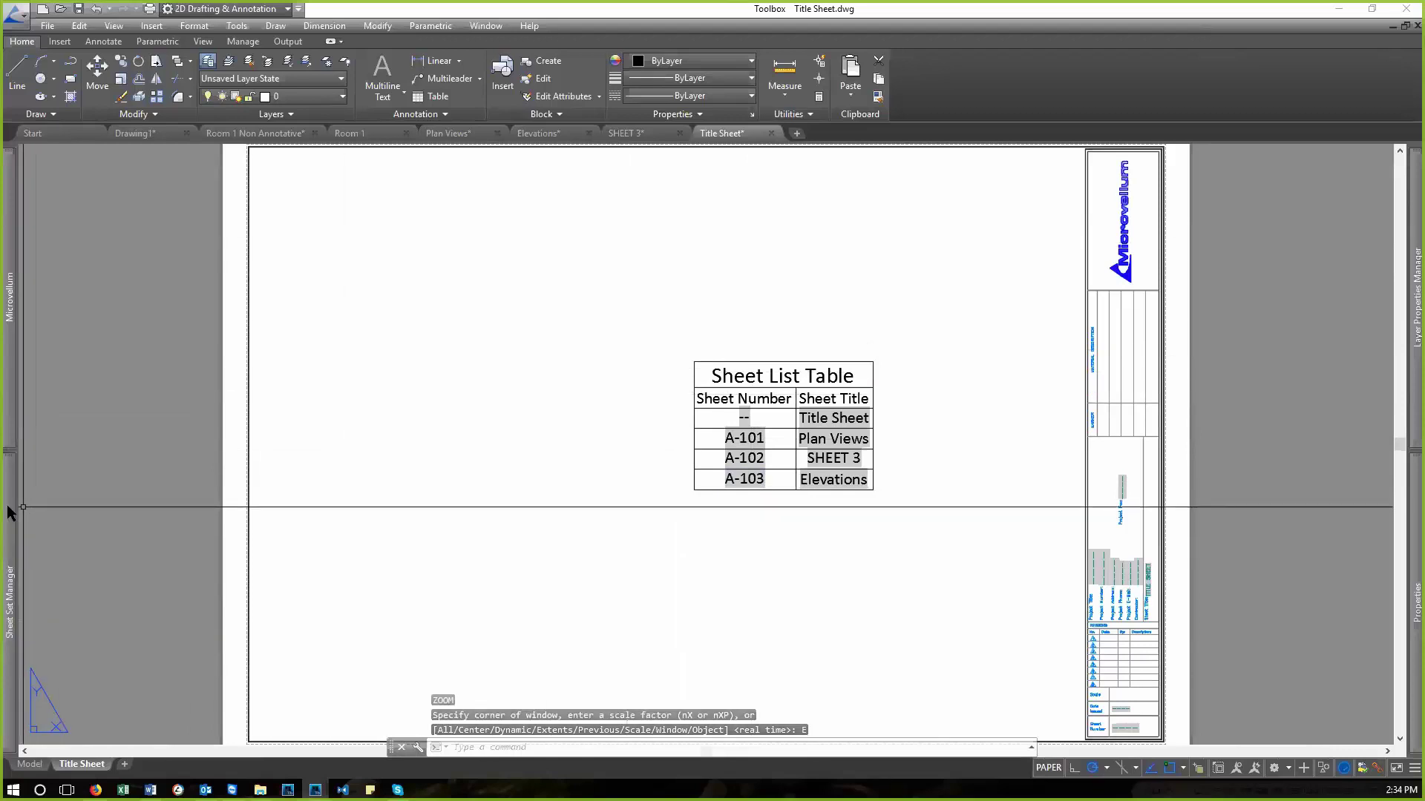
- Renumber SHEET 3 as A-105 and the Elevations sheet as A-102
{"action": "mouse_move", "coordinate": [9, 512]}
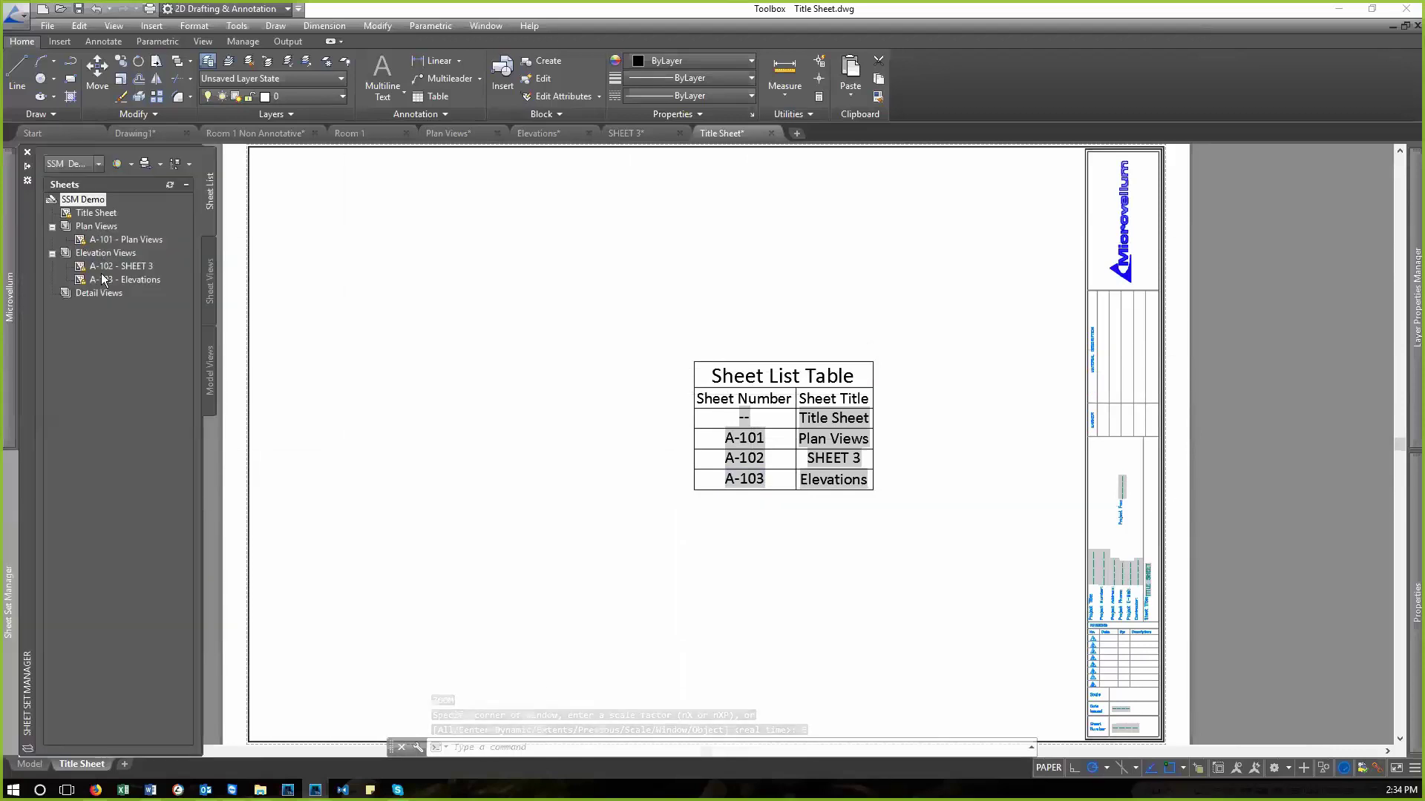
{"action": "right_click", "coordinate": [102, 273]}
{"action": "left_click", "coordinate": [101, 264]}
{"action": "right_click", "coordinate": [101, 262]}
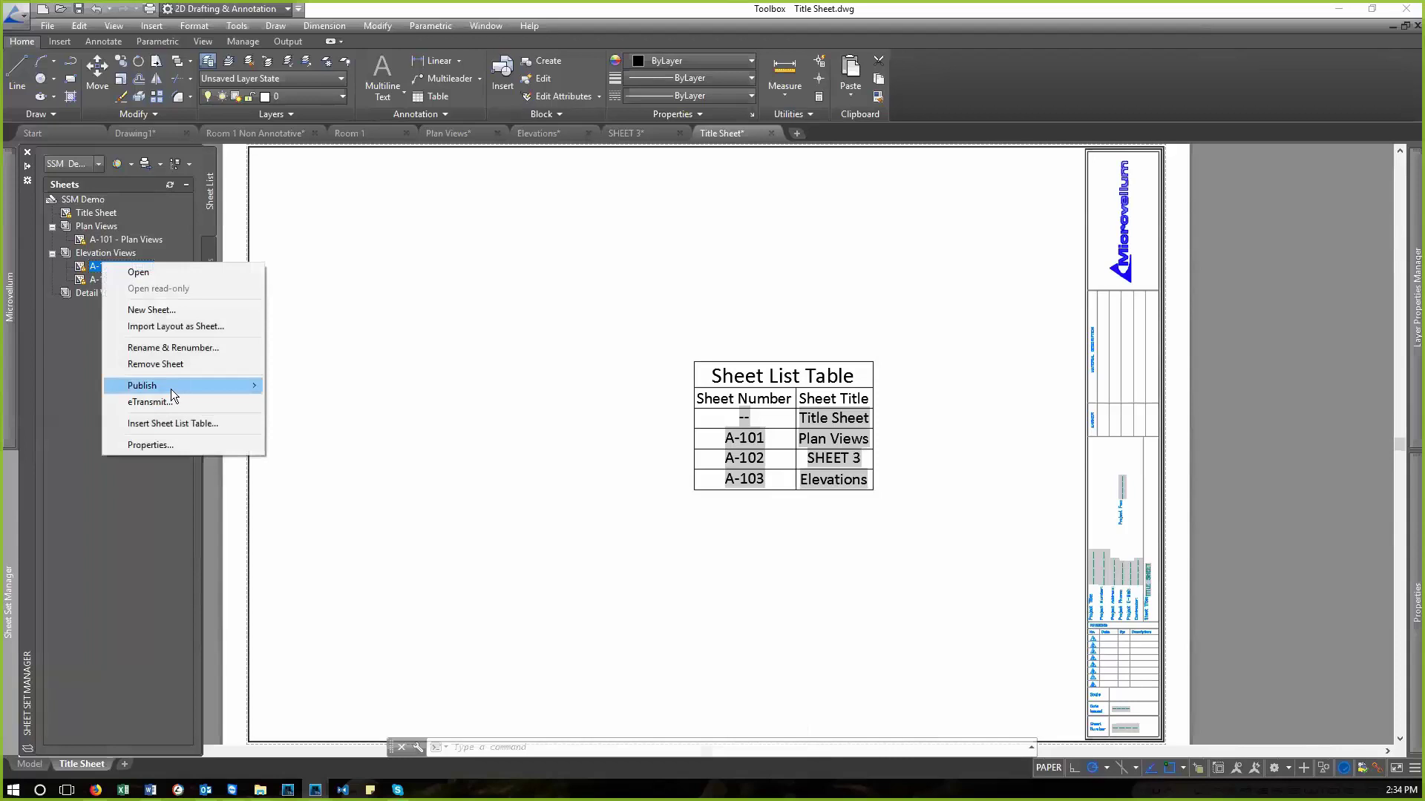
{"action": "left_click", "coordinate": [172, 349]}
{"action": "key", "text": "End"}
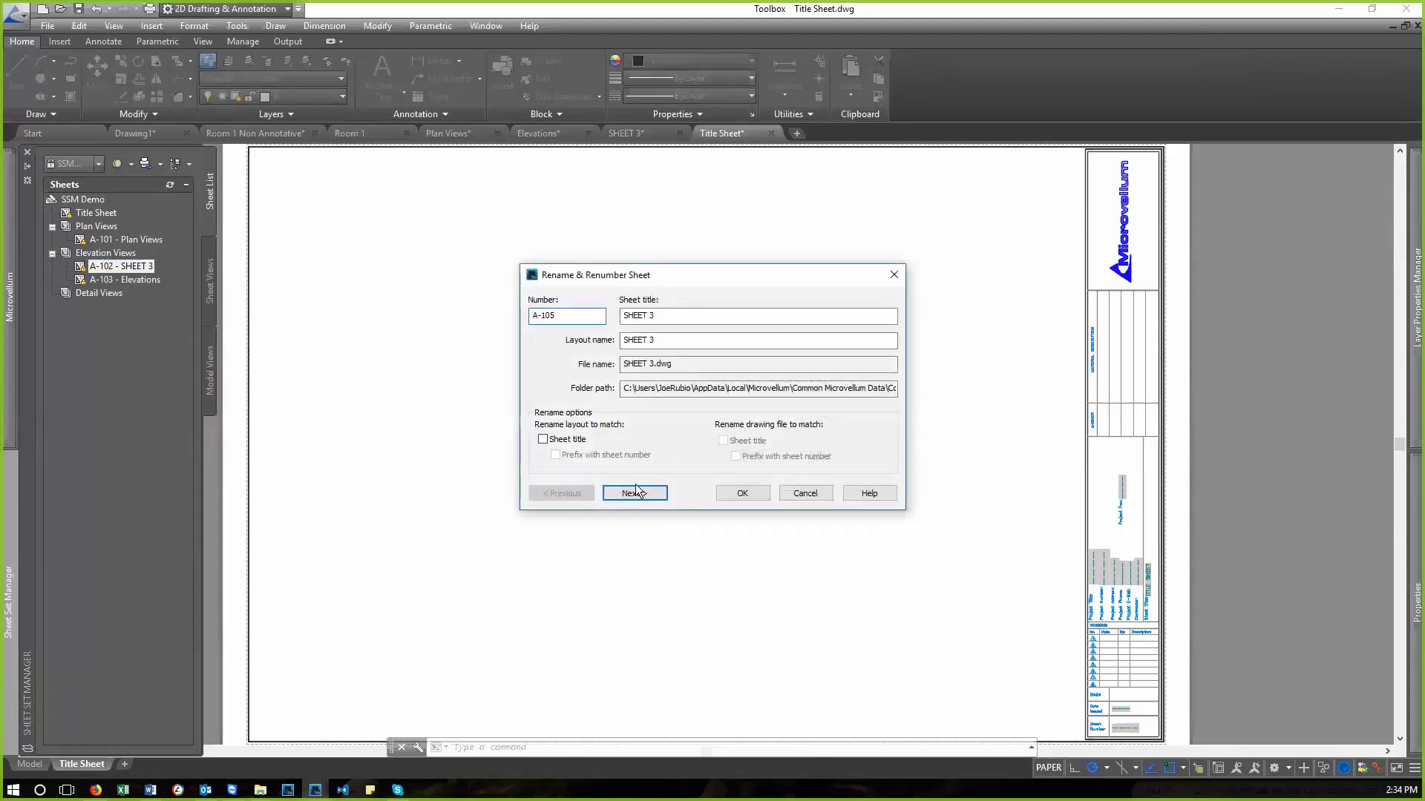
{"action": "left_click", "coordinate": [635, 491]}
{"action": "type", "text": "3"}
{"action": "left_click", "coordinate": [738, 491]}
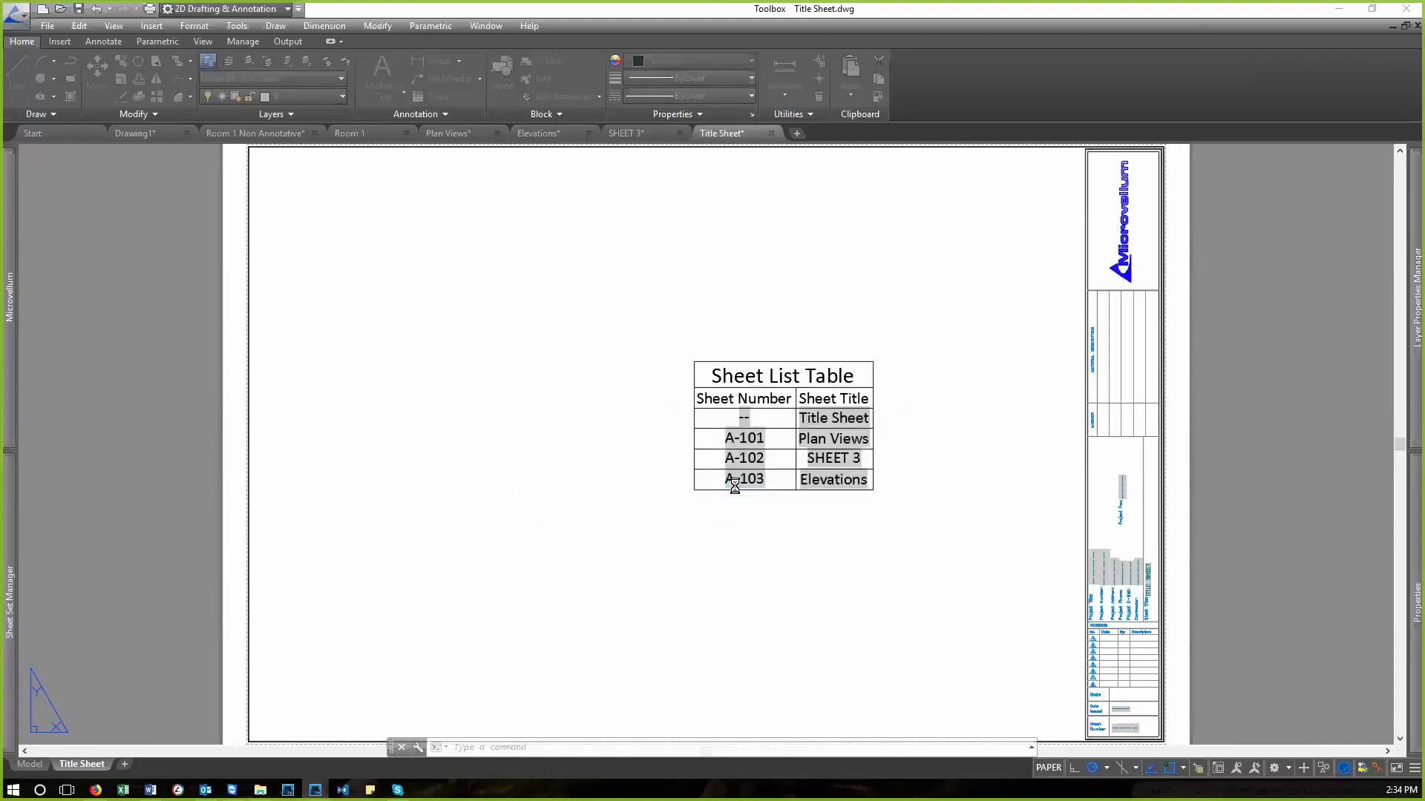
- Try to refresh the sheet list table by regenerating the Title Sheet layout
{"action": "type", "text": "re"}
{"action": "key", "text": "Return"}
{"action": "left_click", "coordinate": [754, 517]}
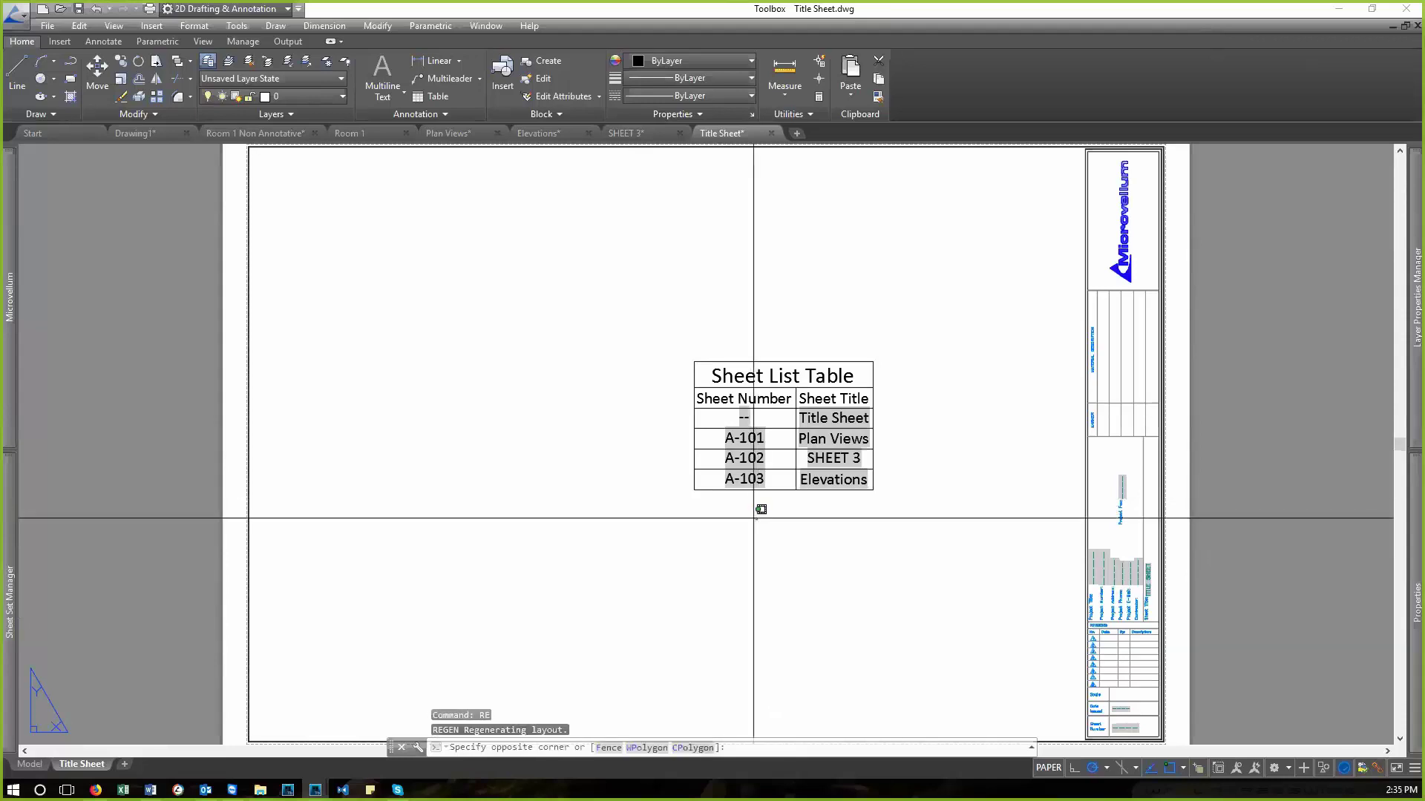
{"action": "key", "text": "Escape"}
{"action": "type", "text": "d"}
{"action": "key", "text": "Escape"}
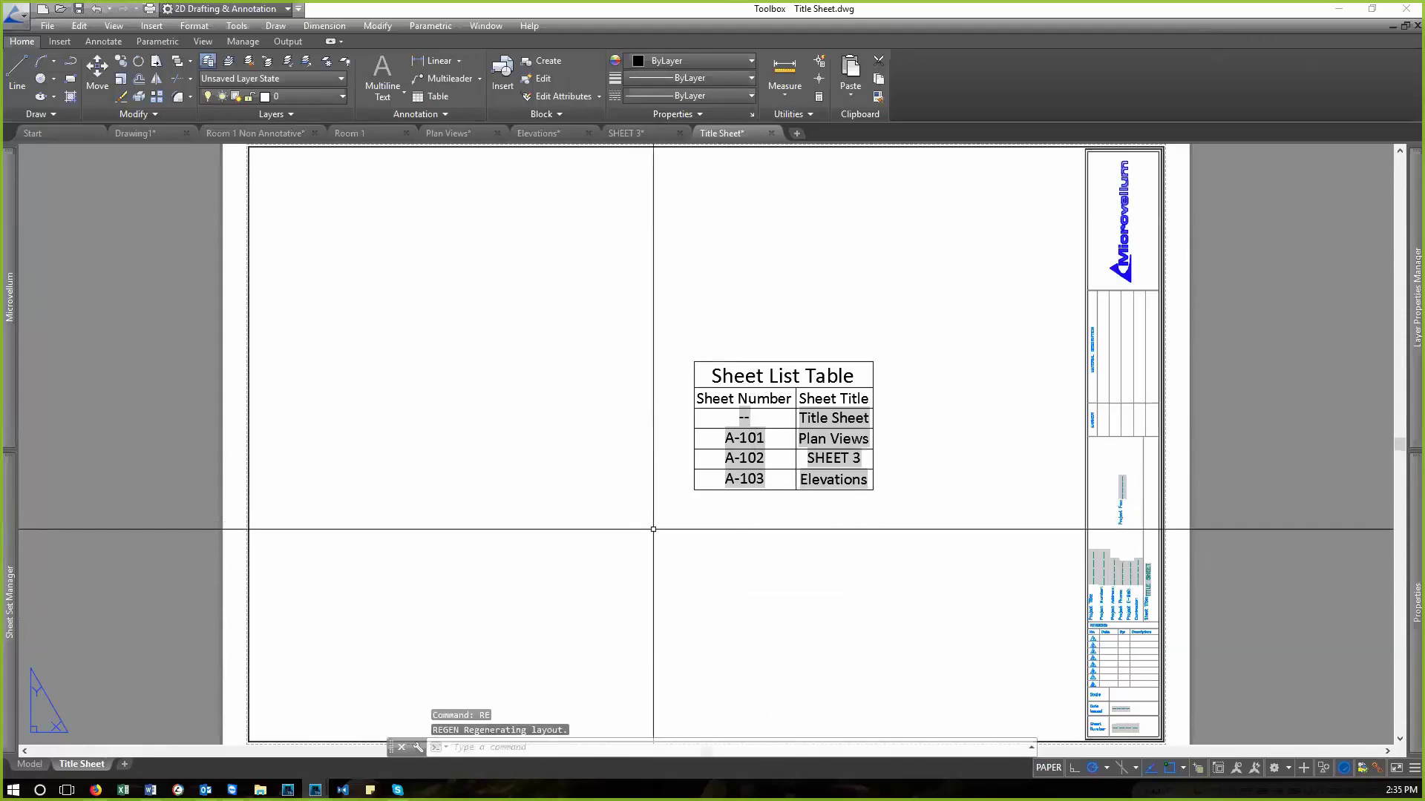
- Update the sheet list table's data links so it picks up the changed sheet numbers, and regenerate the layout
{"action": "mouse_move", "coordinate": [11, 408]}
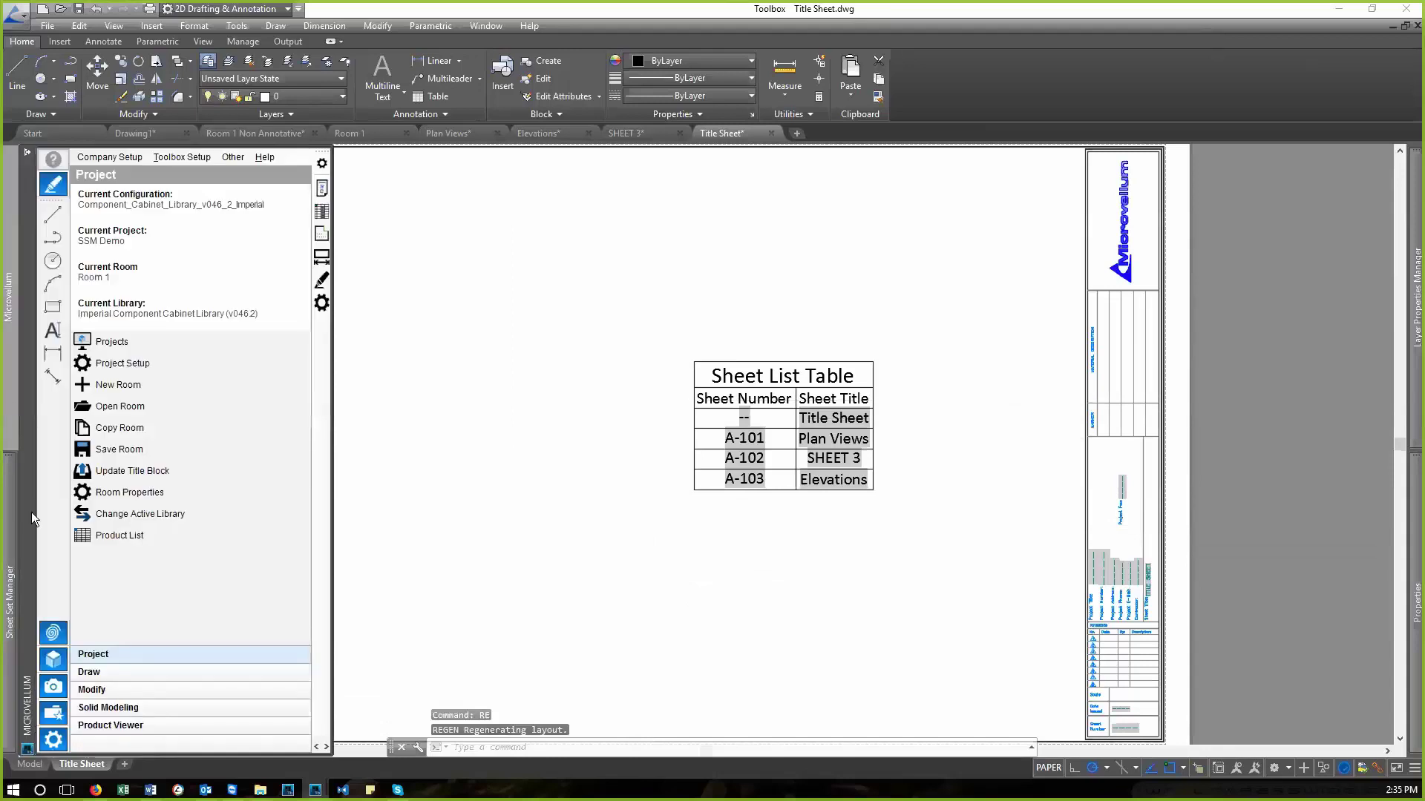
{"action": "mouse_move", "coordinate": [9, 517]}
{"action": "left_click", "coordinate": [812, 449]}
{"action": "right_click", "coordinate": [758, 449]}
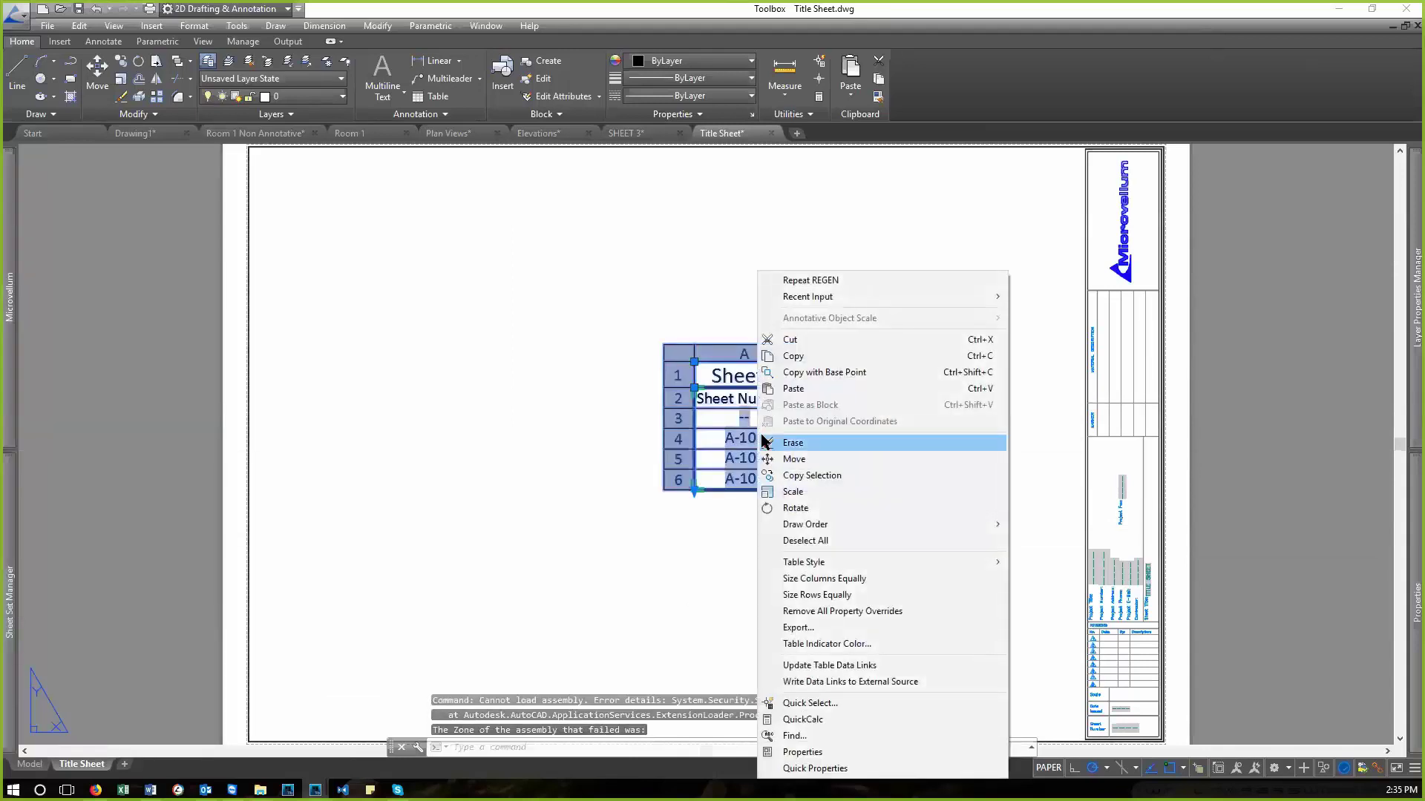
{"action": "left_click", "coordinate": [852, 665]}
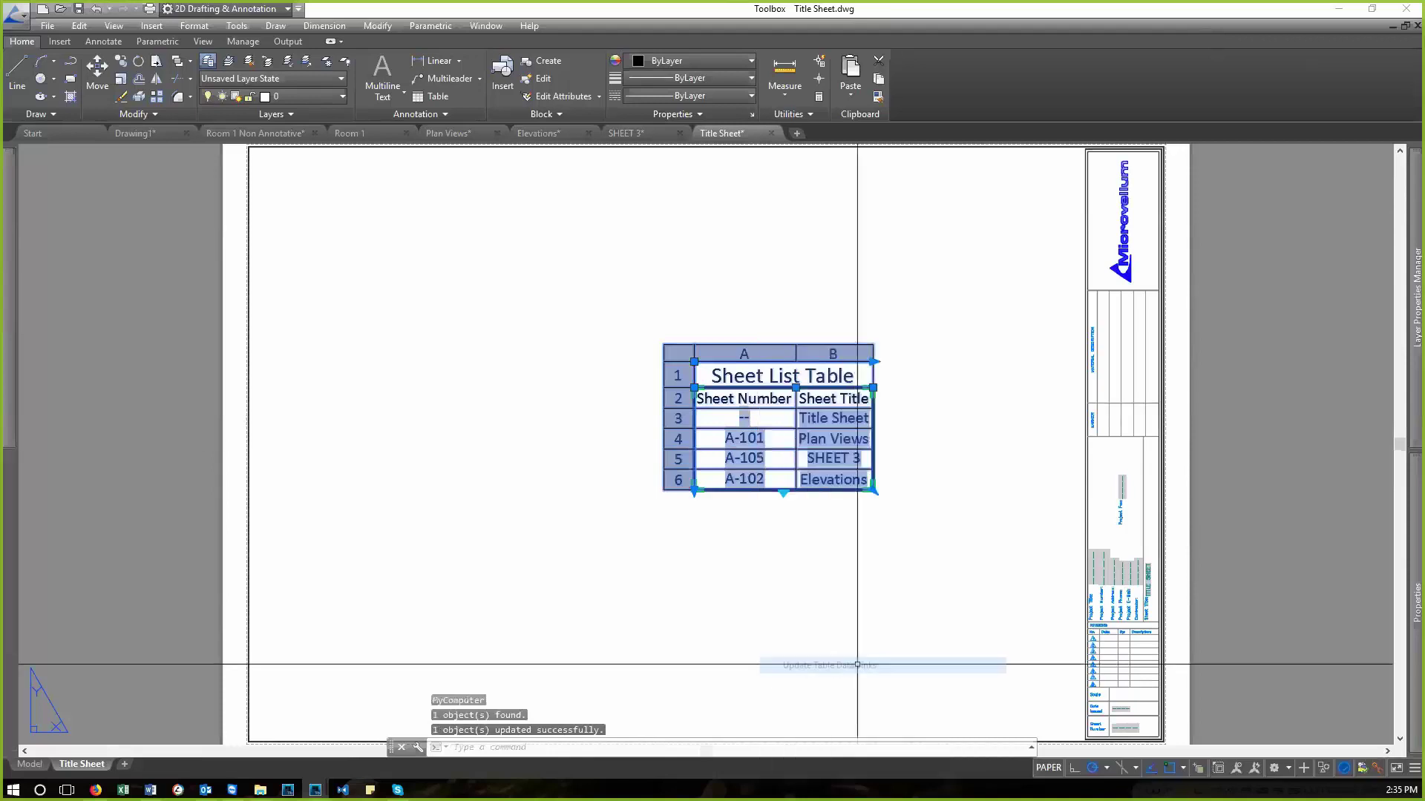
{"action": "key", "text": "Escape"}
{"action": "key", "text": "Escape"}
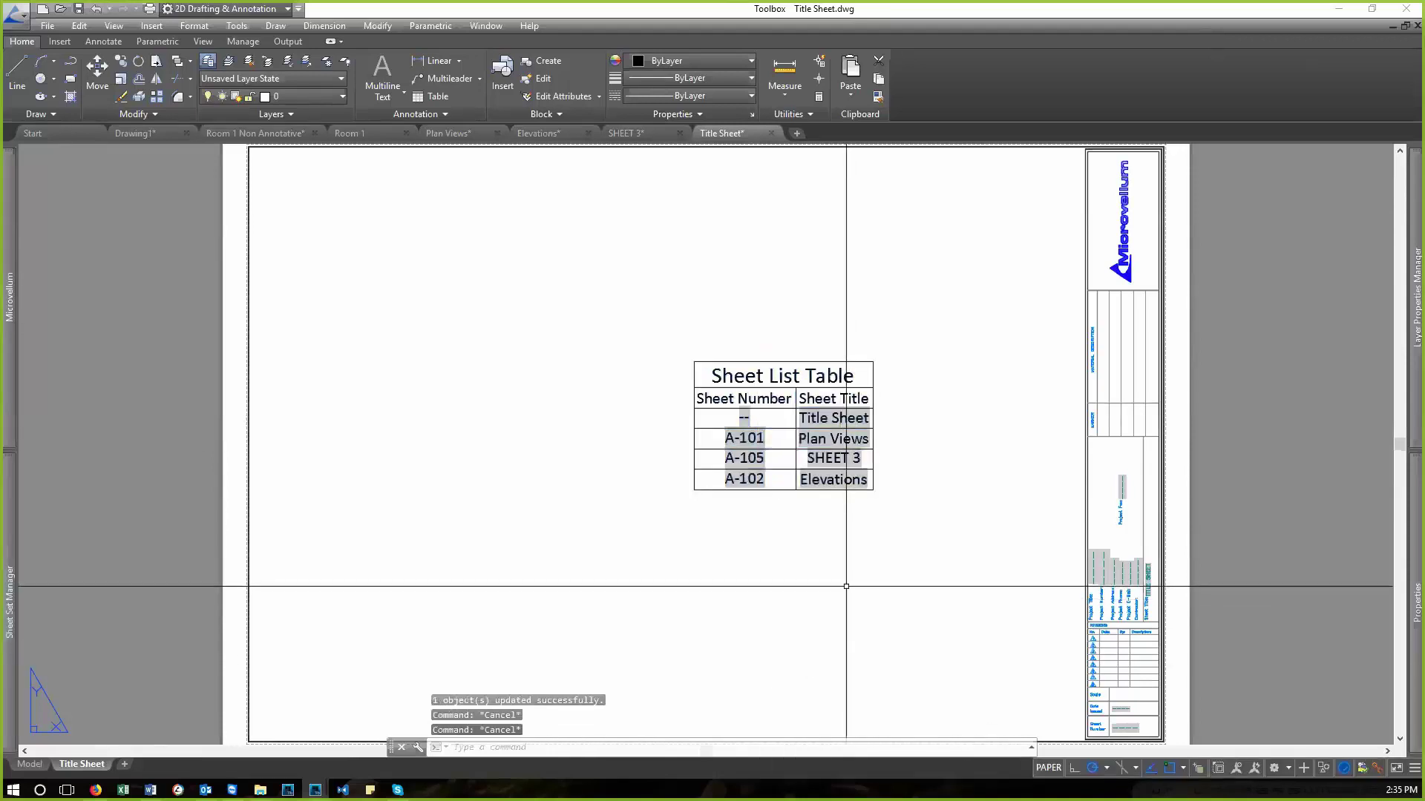
{"action": "type", "text": "re"}
{"action": "key", "text": "Return"}
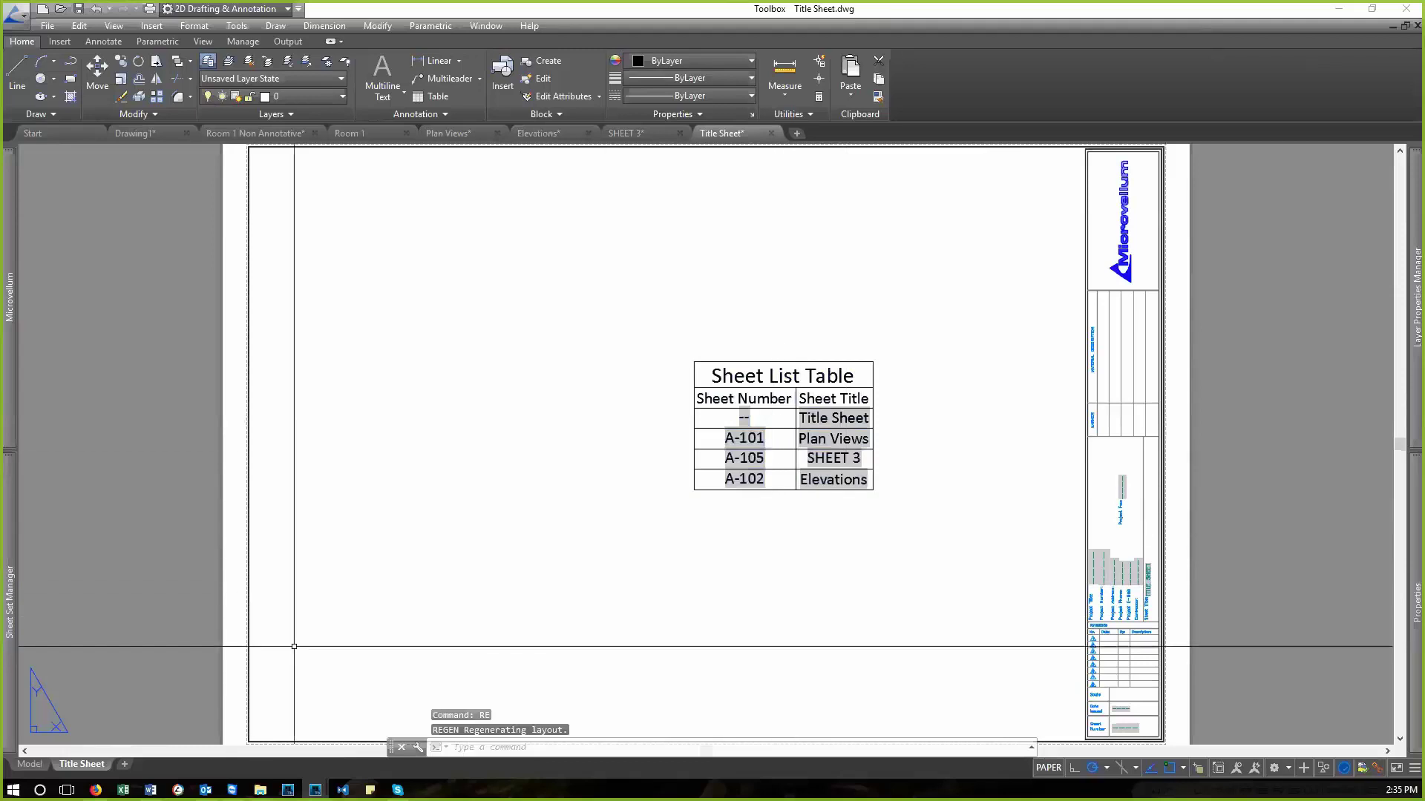
- Move the Elevations sheet above SHEET 3 within Elevation Views and update the sheet list table's data links to match
{"action": "mouse_move", "coordinate": [8, 586]}
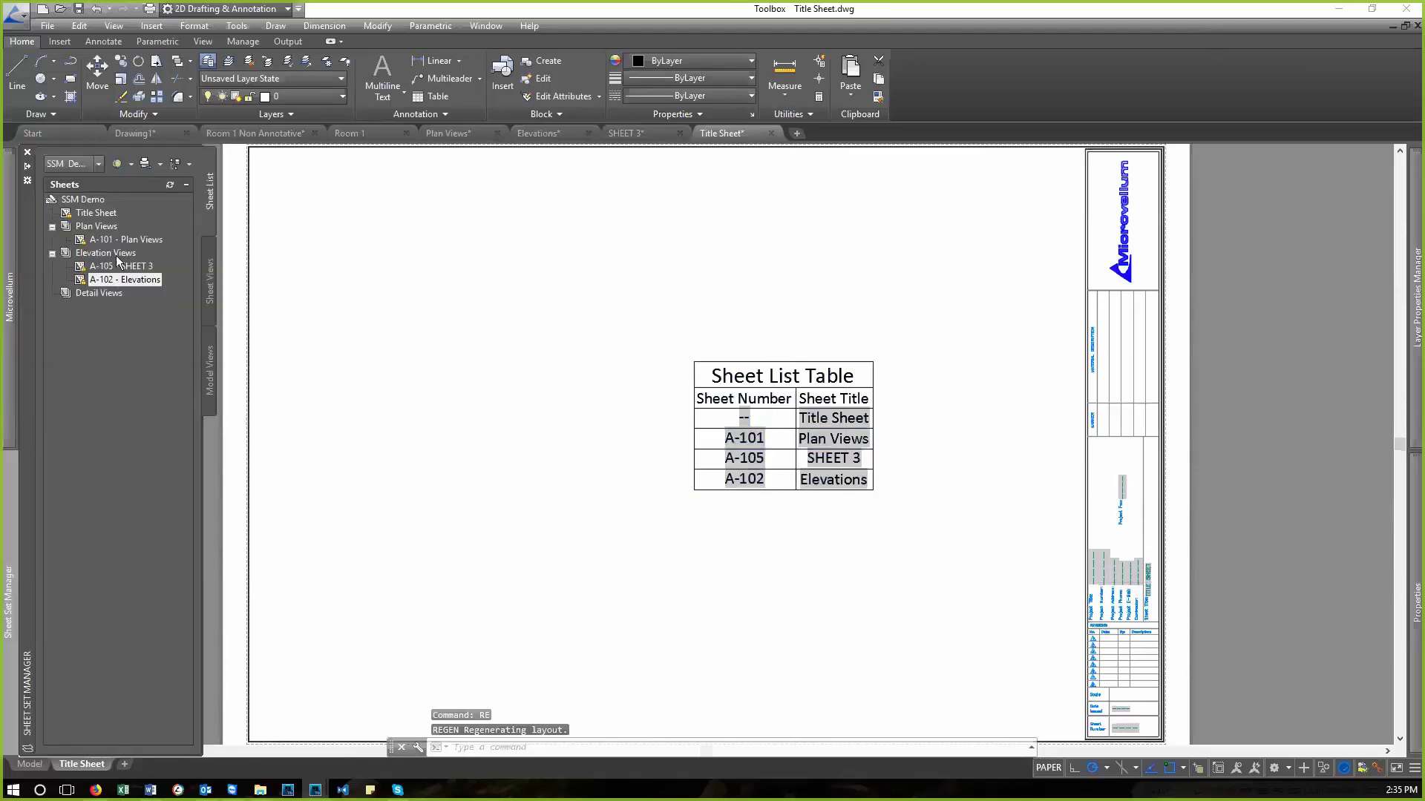
{"action": "left_click_drag", "start_coordinate": [116, 255], "coordinate": [121, 261]}
{"action": "left_click", "coordinate": [777, 490]}
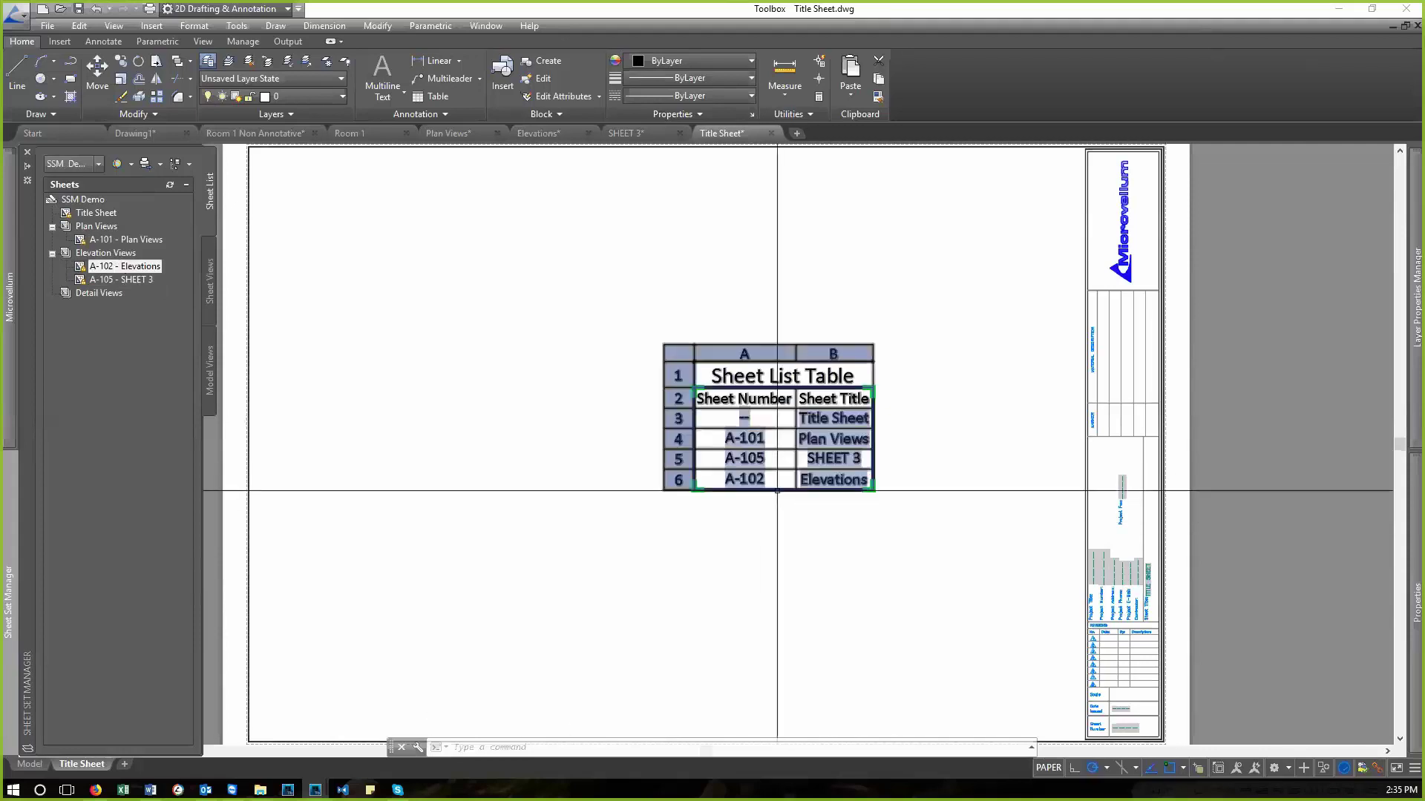
{"action": "right_click", "coordinate": [757, 517]}
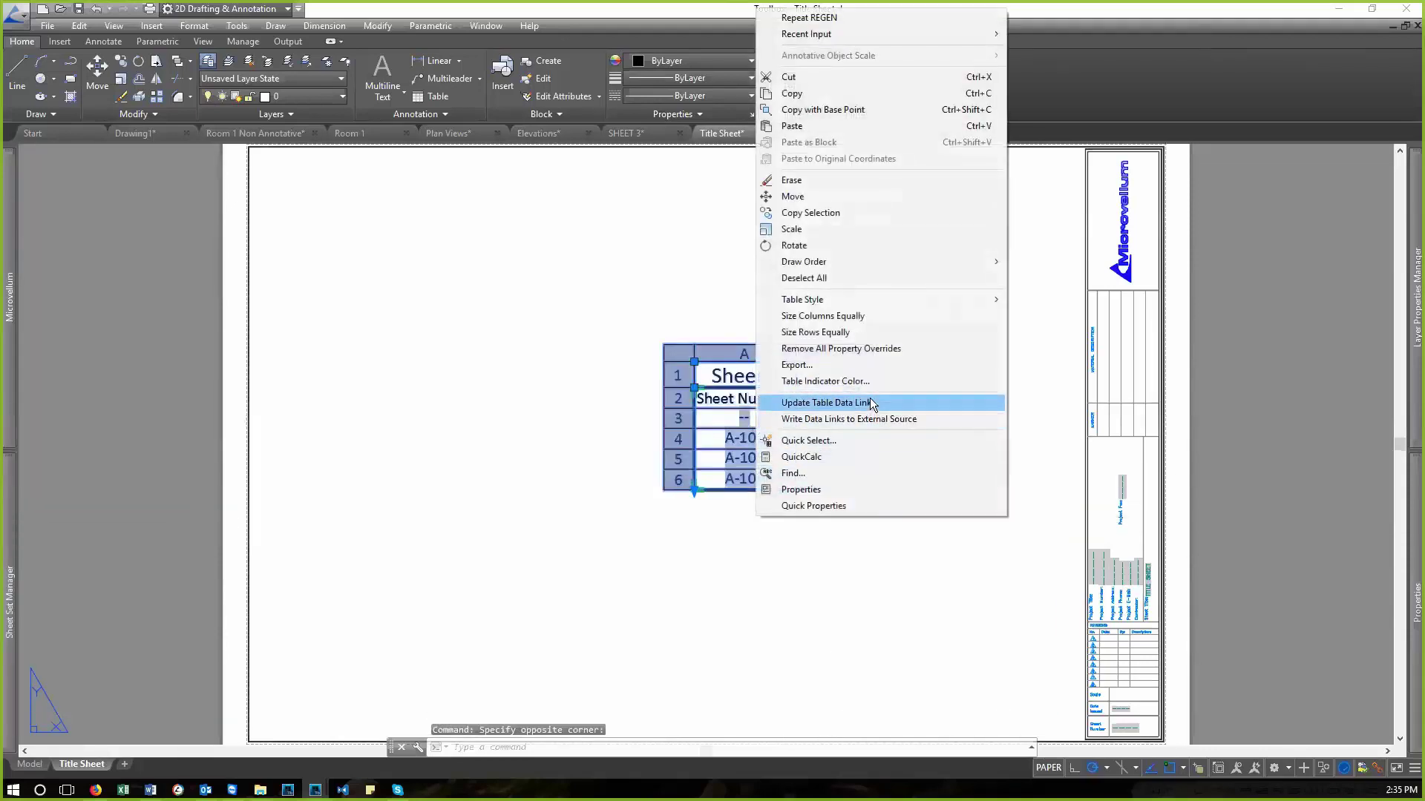
{"action": "left_click", "coordinate": [871, 401]}
{"action": "key", "text": "Escape"}
{"action": "key", "text": "Escape"}
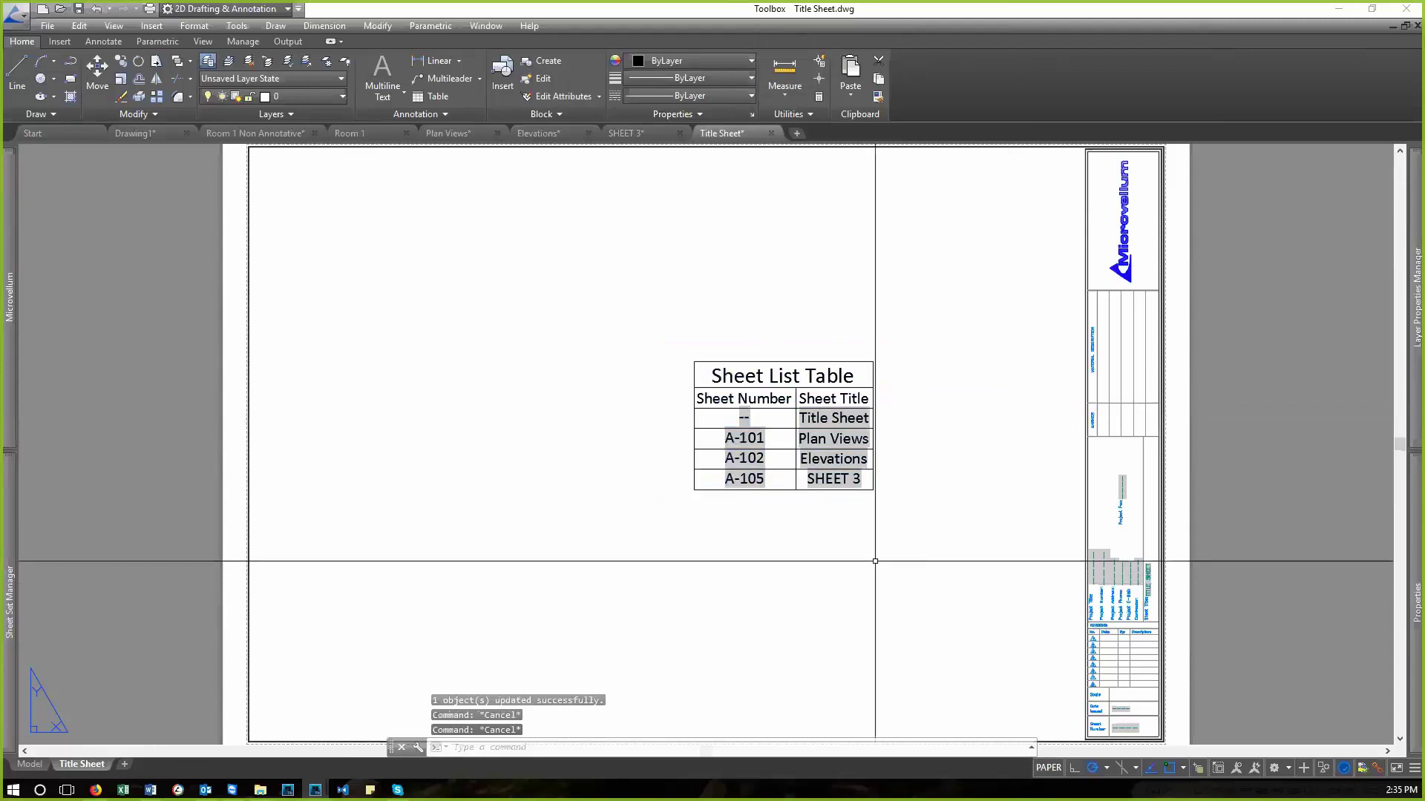
- Regenerate the Title Sheet layout and fit the whole layout in view
{"action": "type", "text": "re"}
{"action": "key", "text": "Return"}
{"action": "type", "text": "z"}
{"action": "key", "text": "Return"}
{"action": "type", "text": "e"}
{"action": "key", "text": "Return"}
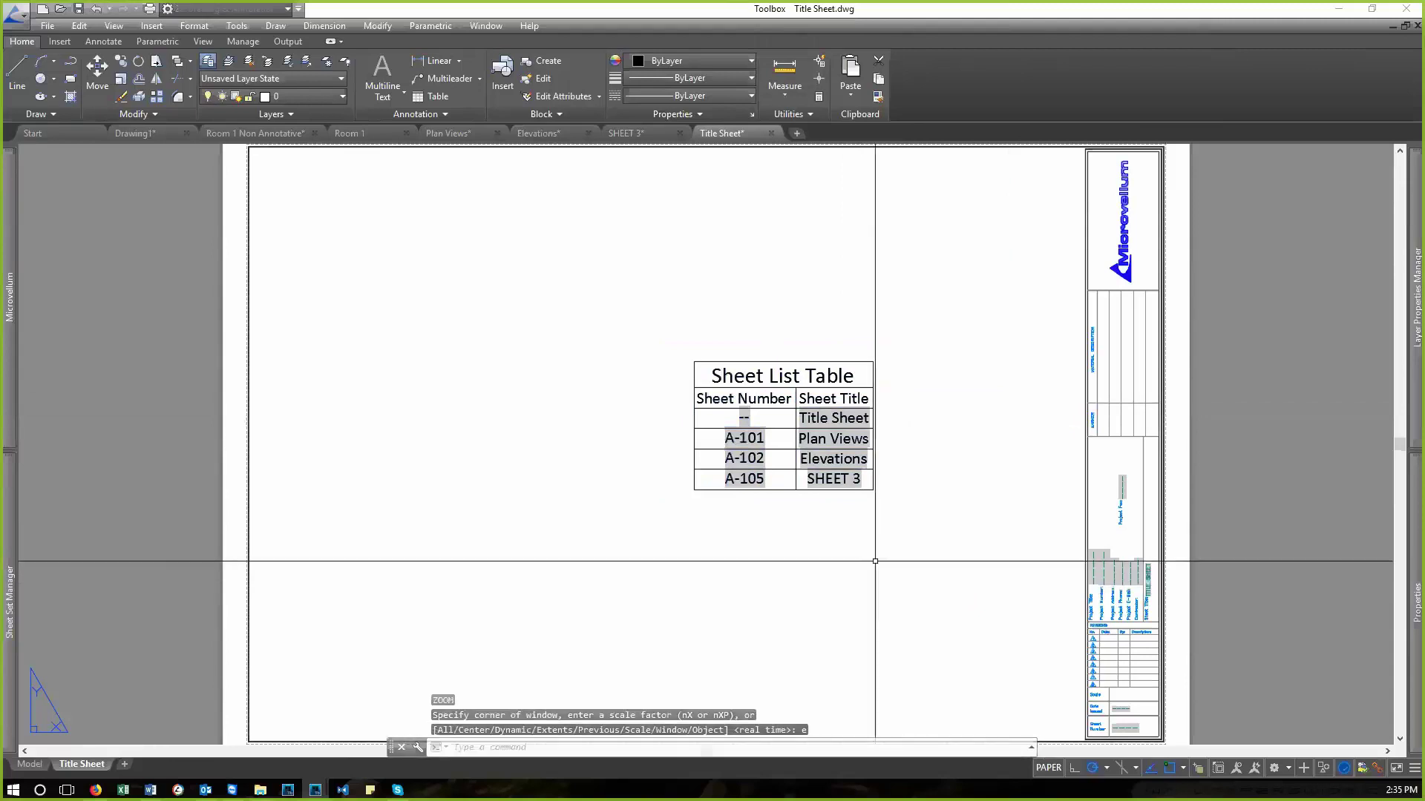
{"action": "left_click_drag", "start_coordinate": [773, 481], "coordinate": [967, 405]}
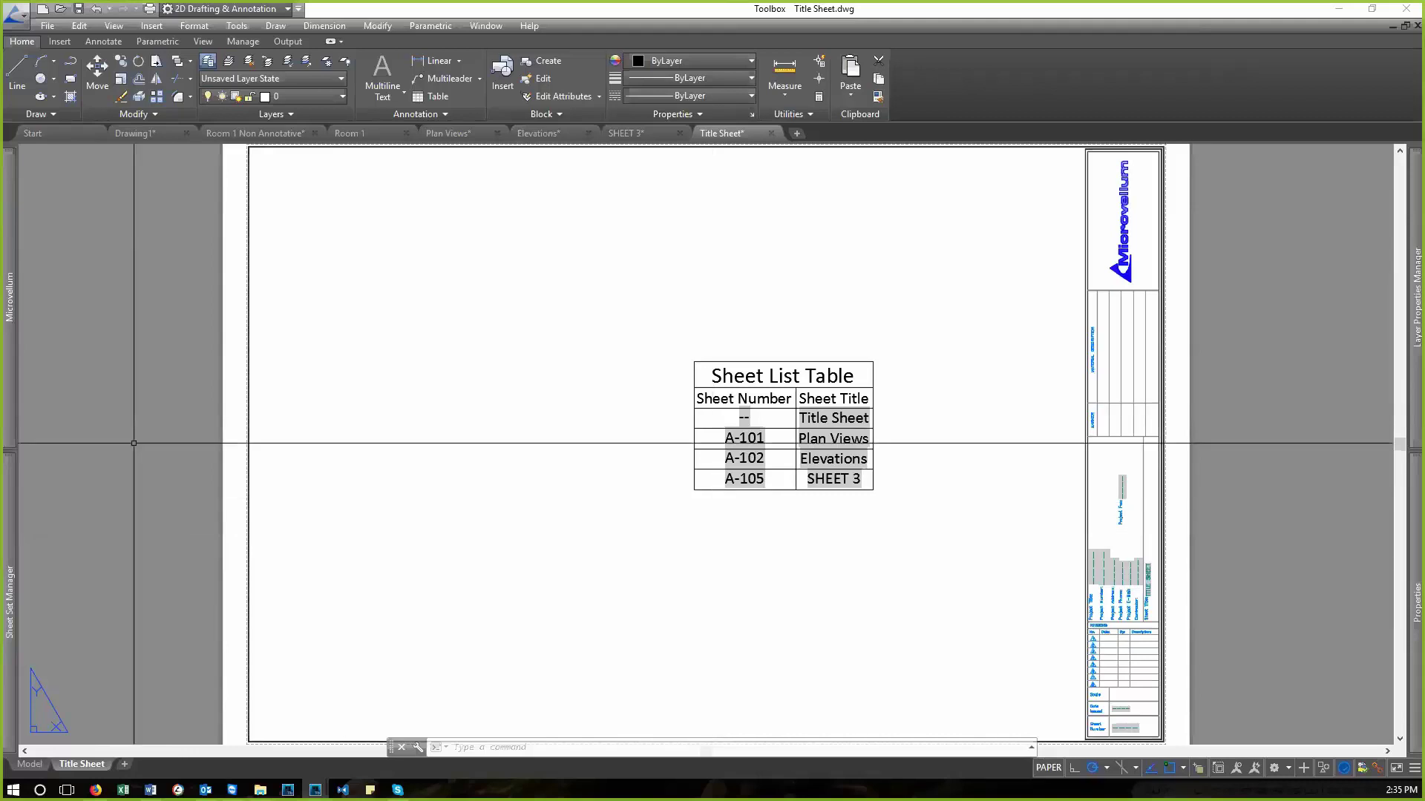
{"action": "mouse_move", "coordinate": [12, 505]}
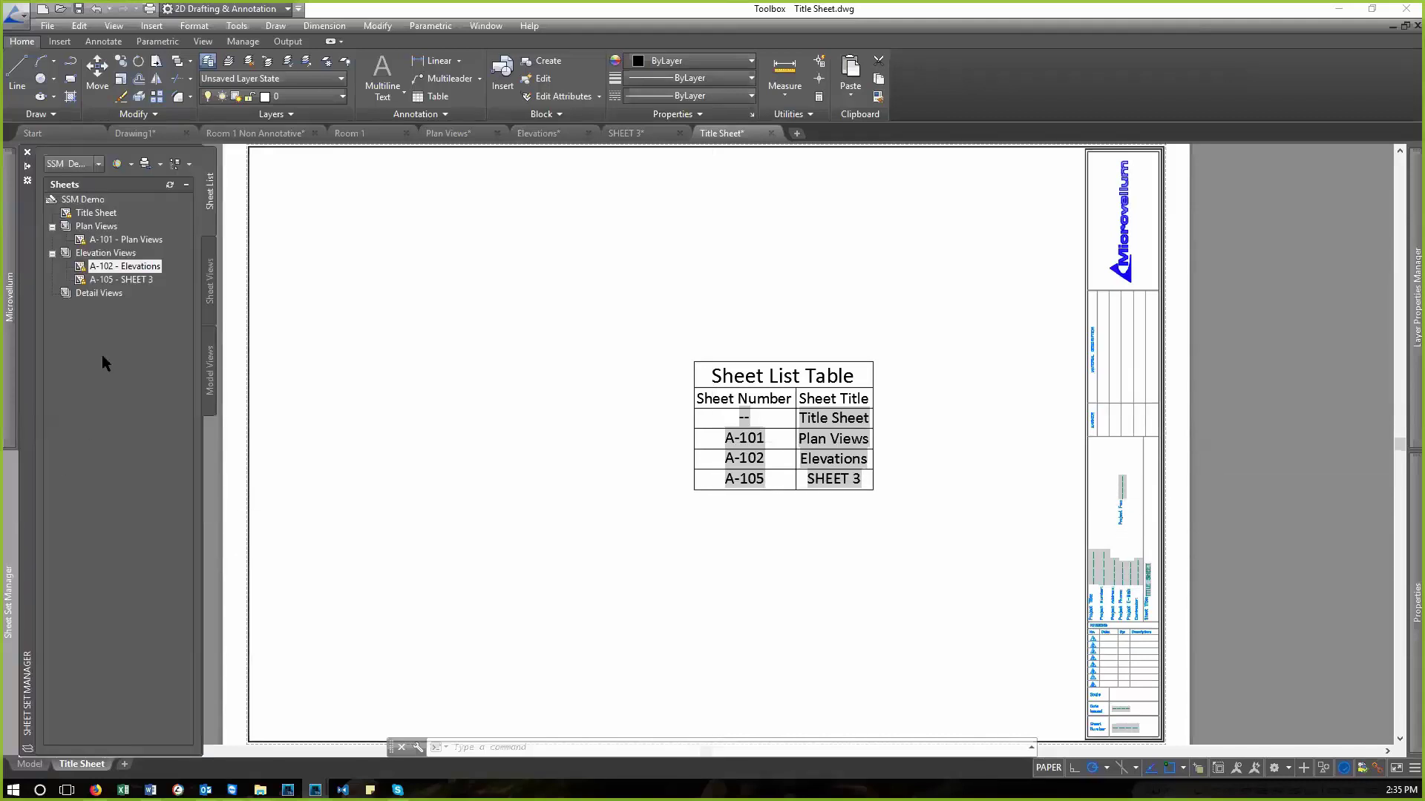
- Open the A-101 Plan Views sheet from the SSM Demo sheet set
{"action": "right_click", "coordinate": [115, 242]}
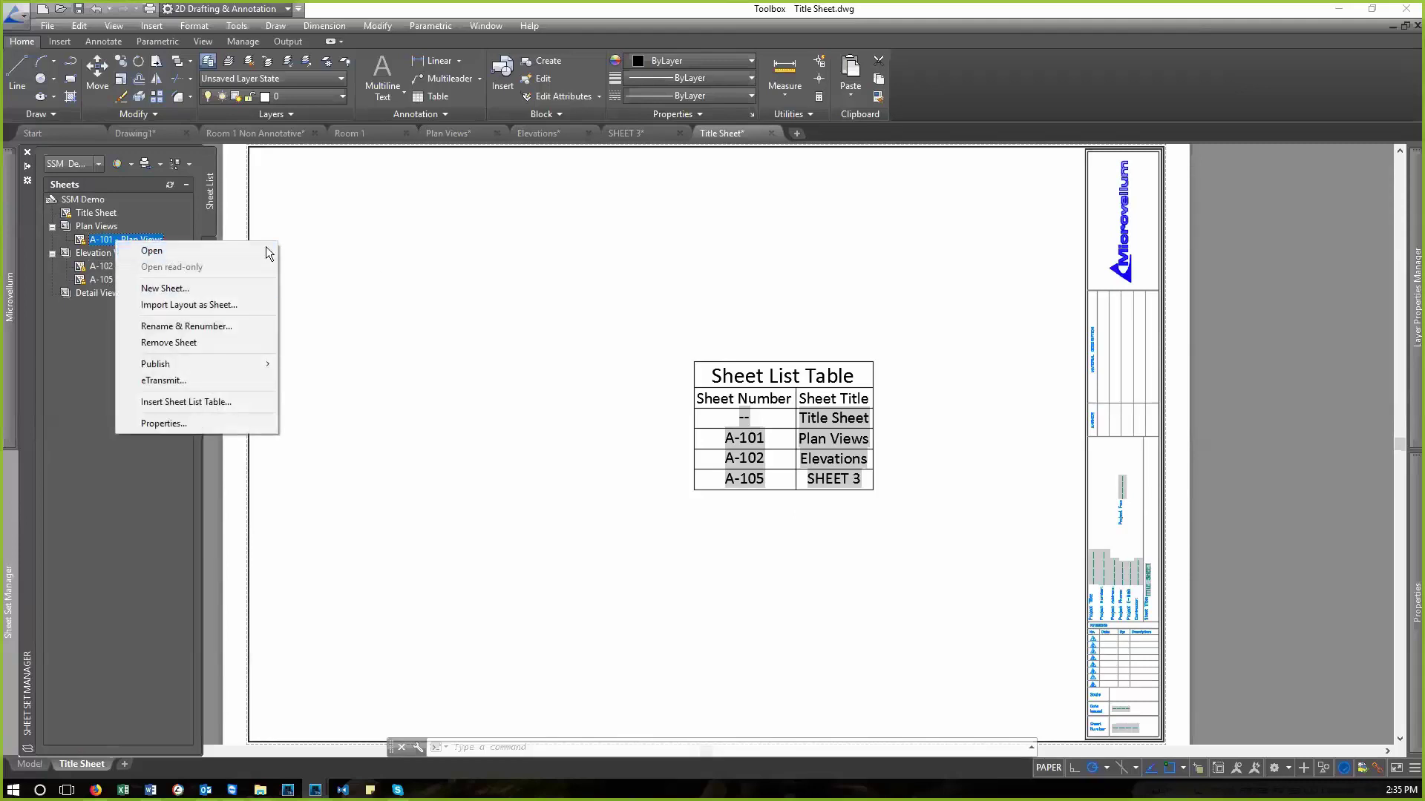
{"action": "left_click", "coordinate": [226, 251]}
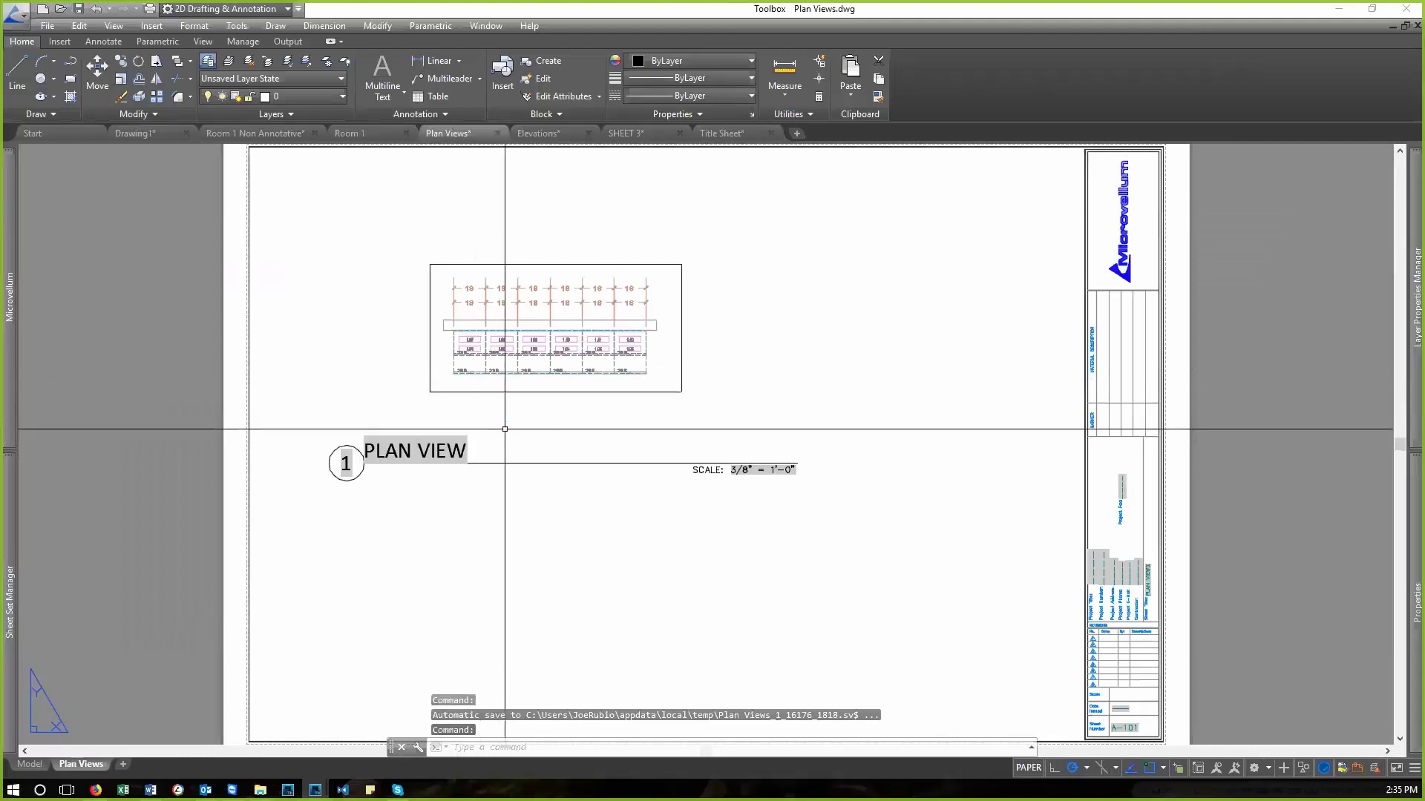
{"action": "mouse_move", "coordinate": [9, 533]}
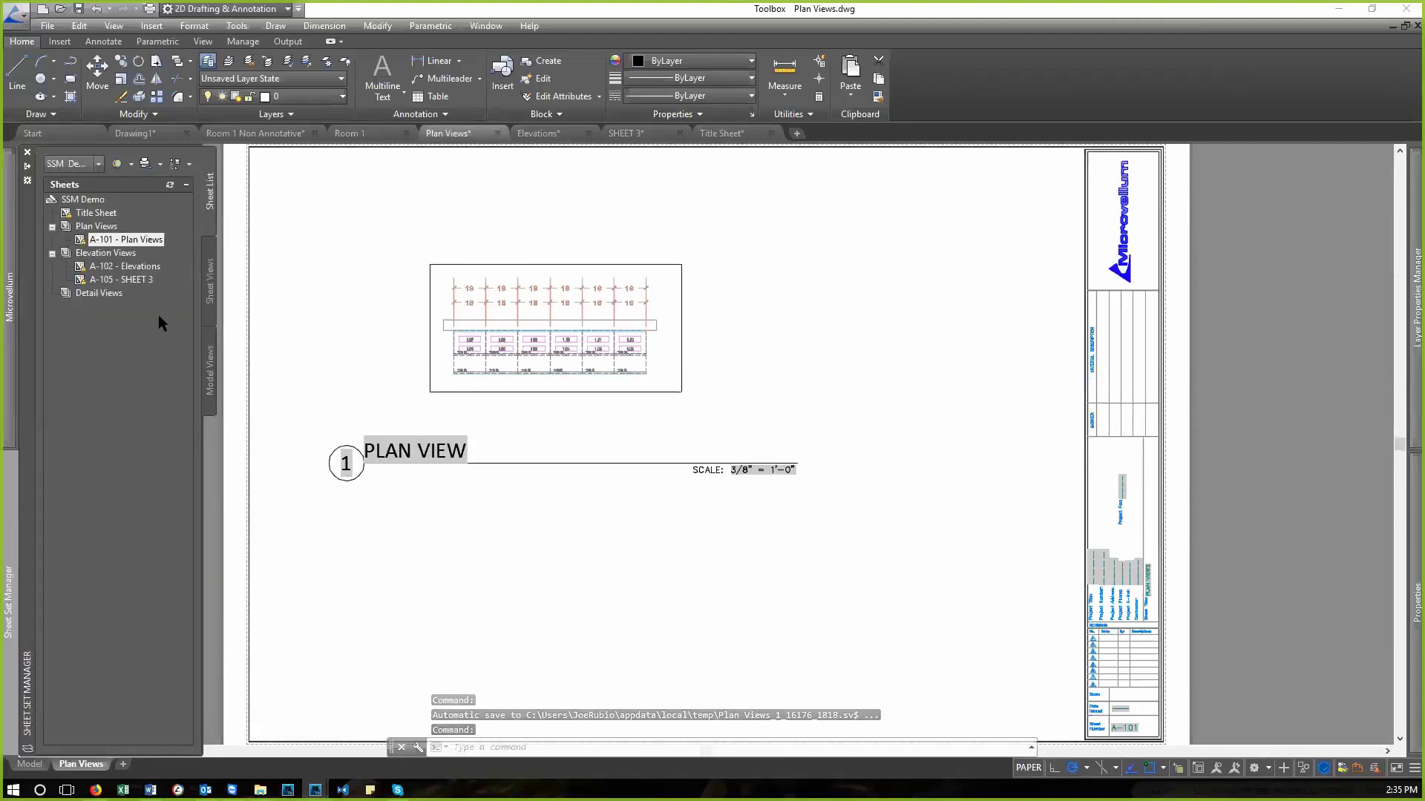
{"action": "mouse_move", "coordinate": [107, 272]}
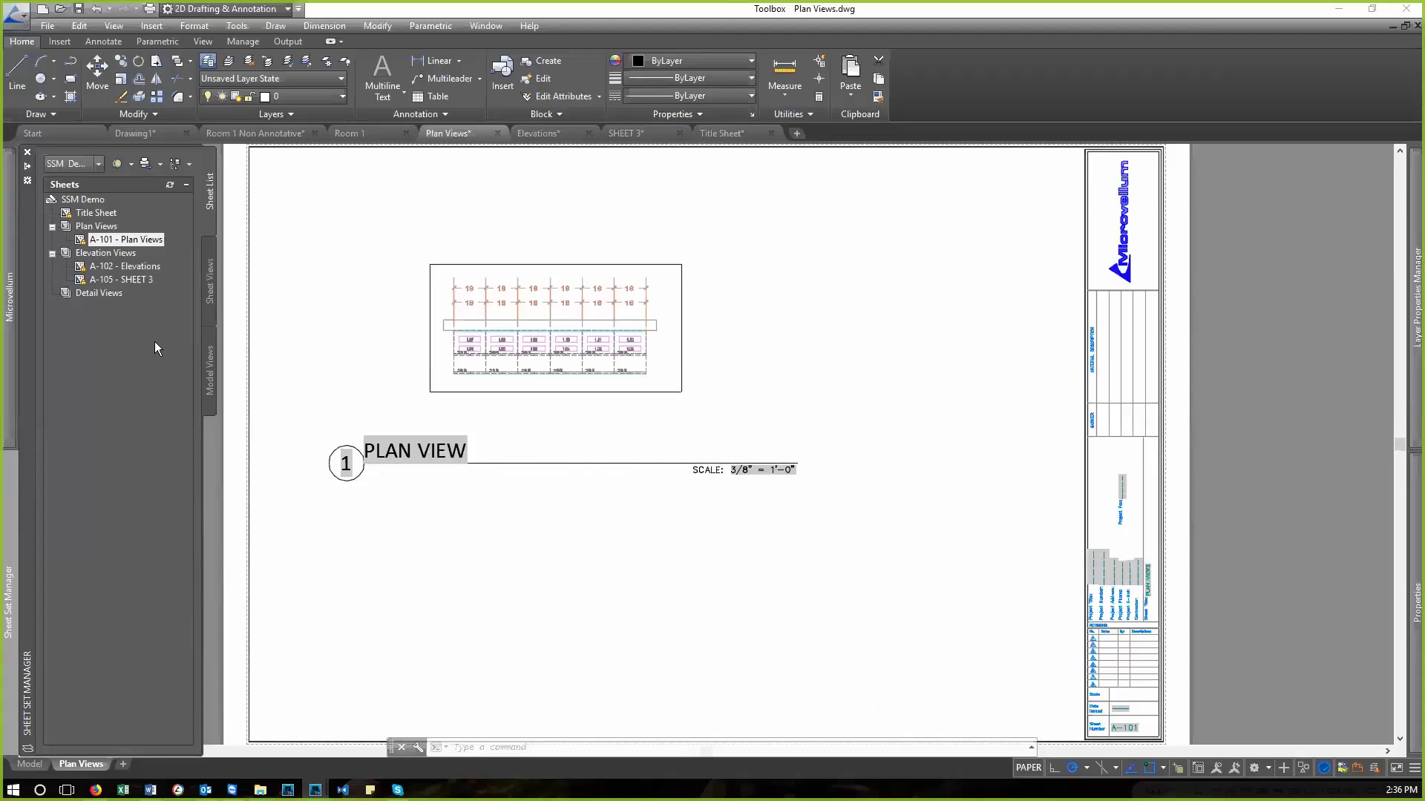
- Show the sheet set's views by sheet and select the Elevation view under A-102 Elevations
{"action": "right_click", "coordinate": [125, 265]}
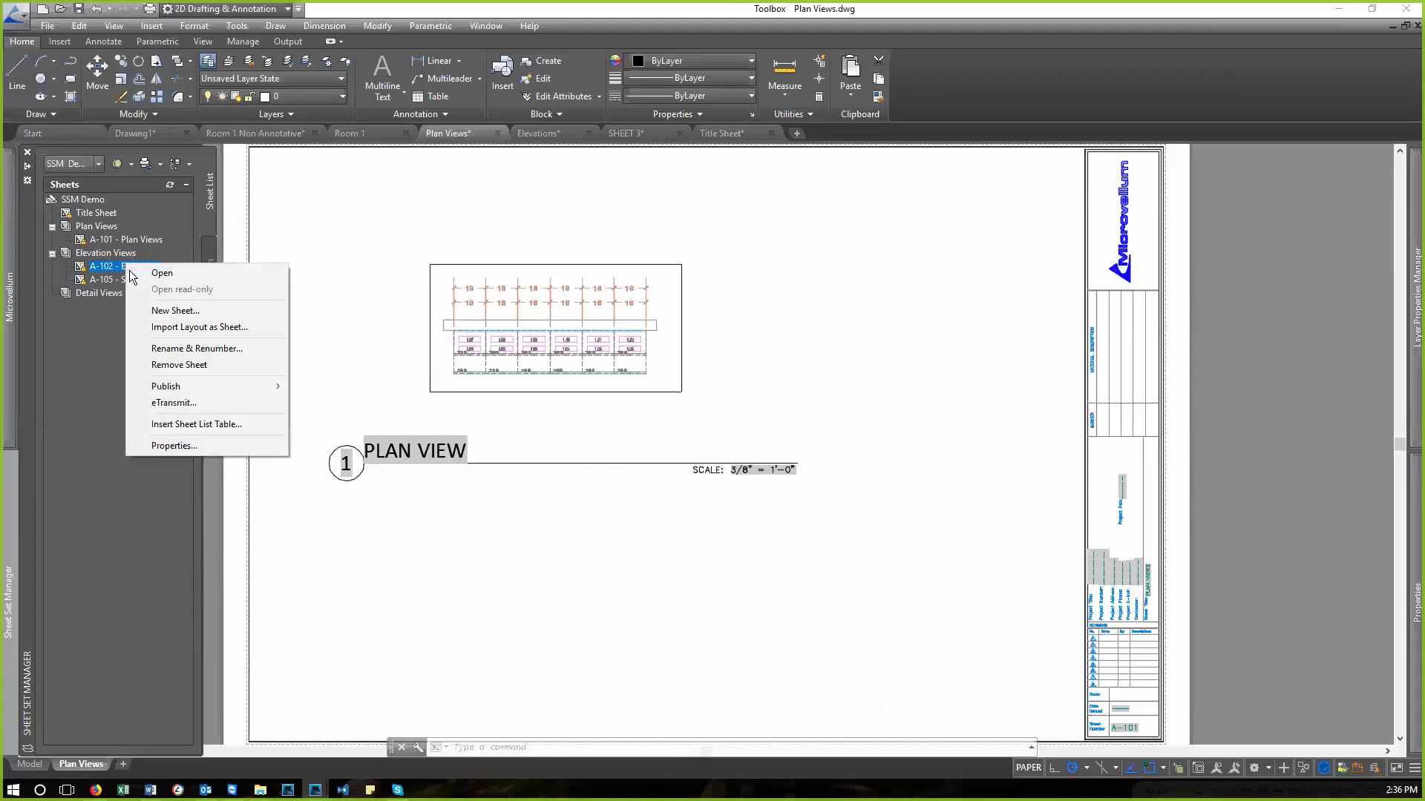
{"action": "left_click", "coordinate": [197, 276]}
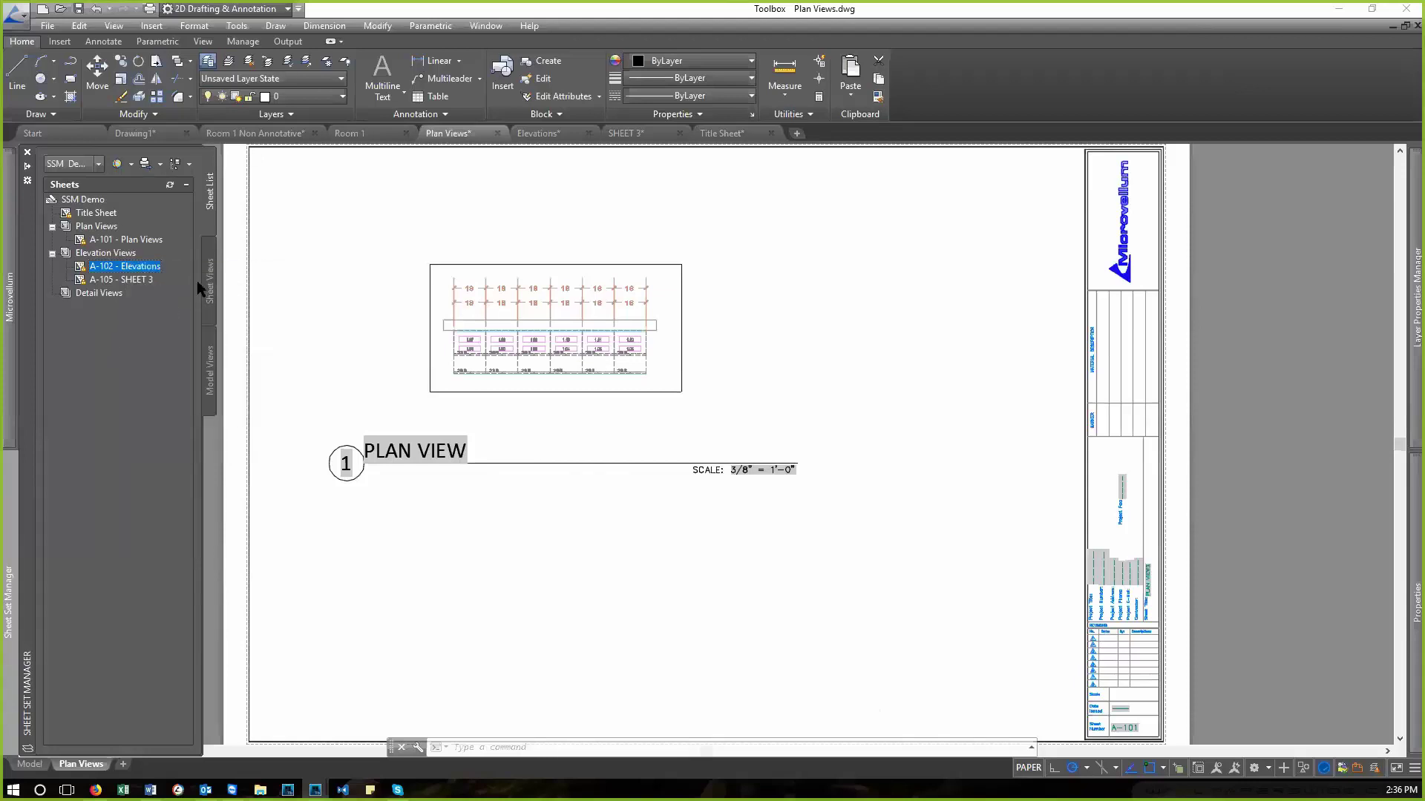
{"action": "left_click", "coordinate": [205, 277]}
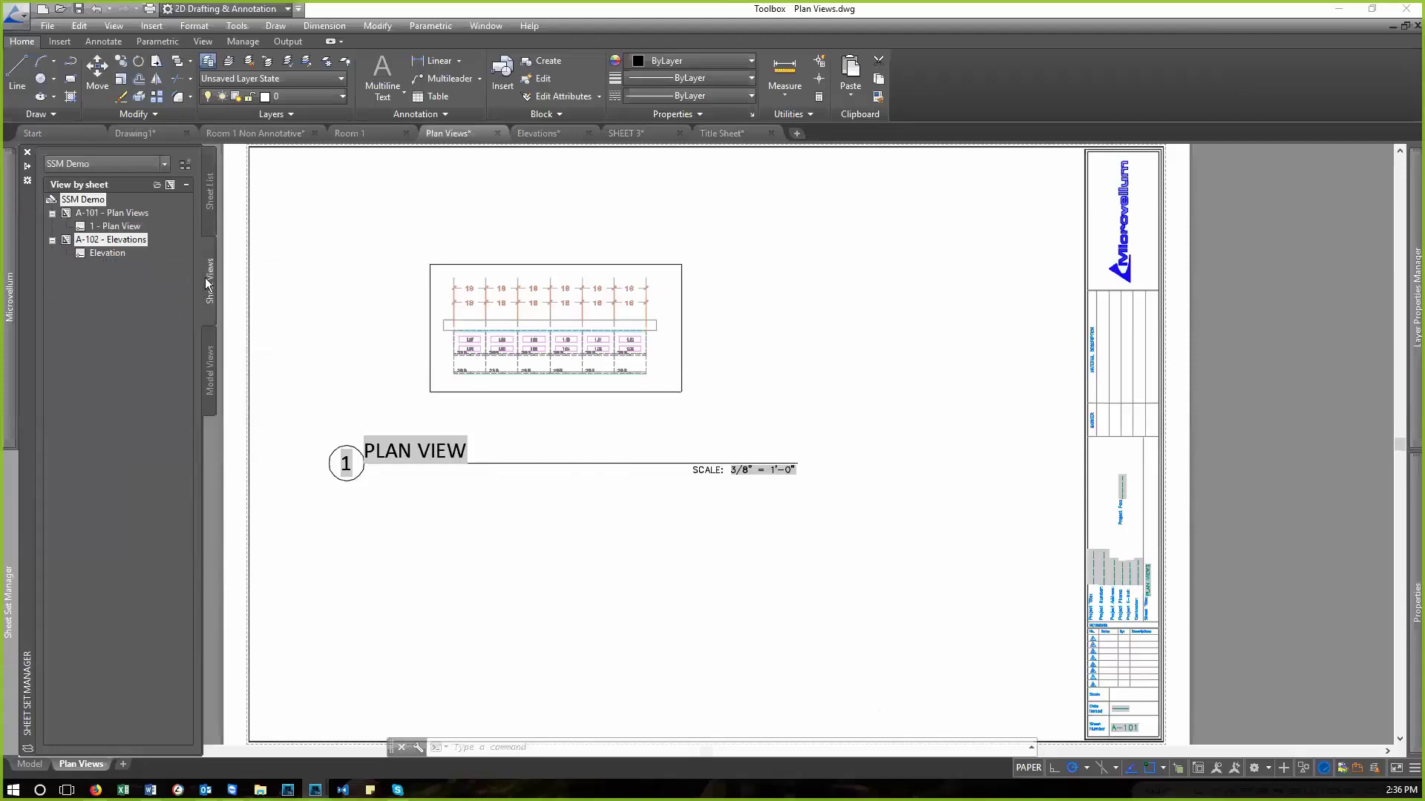
{"action": "left_click", "coordinate": [116, 227]}
{"action": "left_click", "coordinate": [95, 254]}
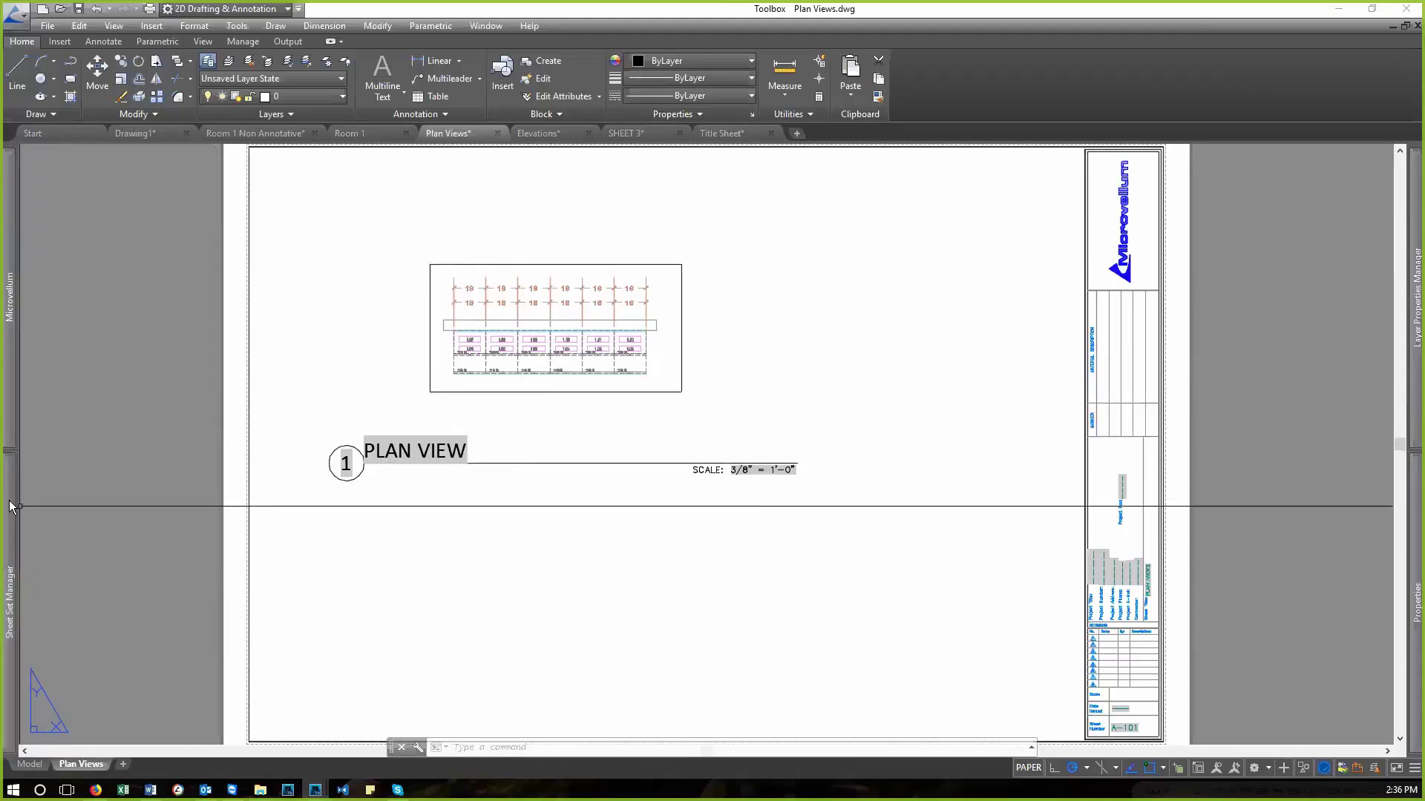
- Place a 2D_SS_Elev_Callout block for the Elevation view just below the plan viewport on the Plan Views sheet
{"action": "mouse_move", "coordinate": [9, 601]}
{"action": "right_click", "coordinate": [101, 252]}
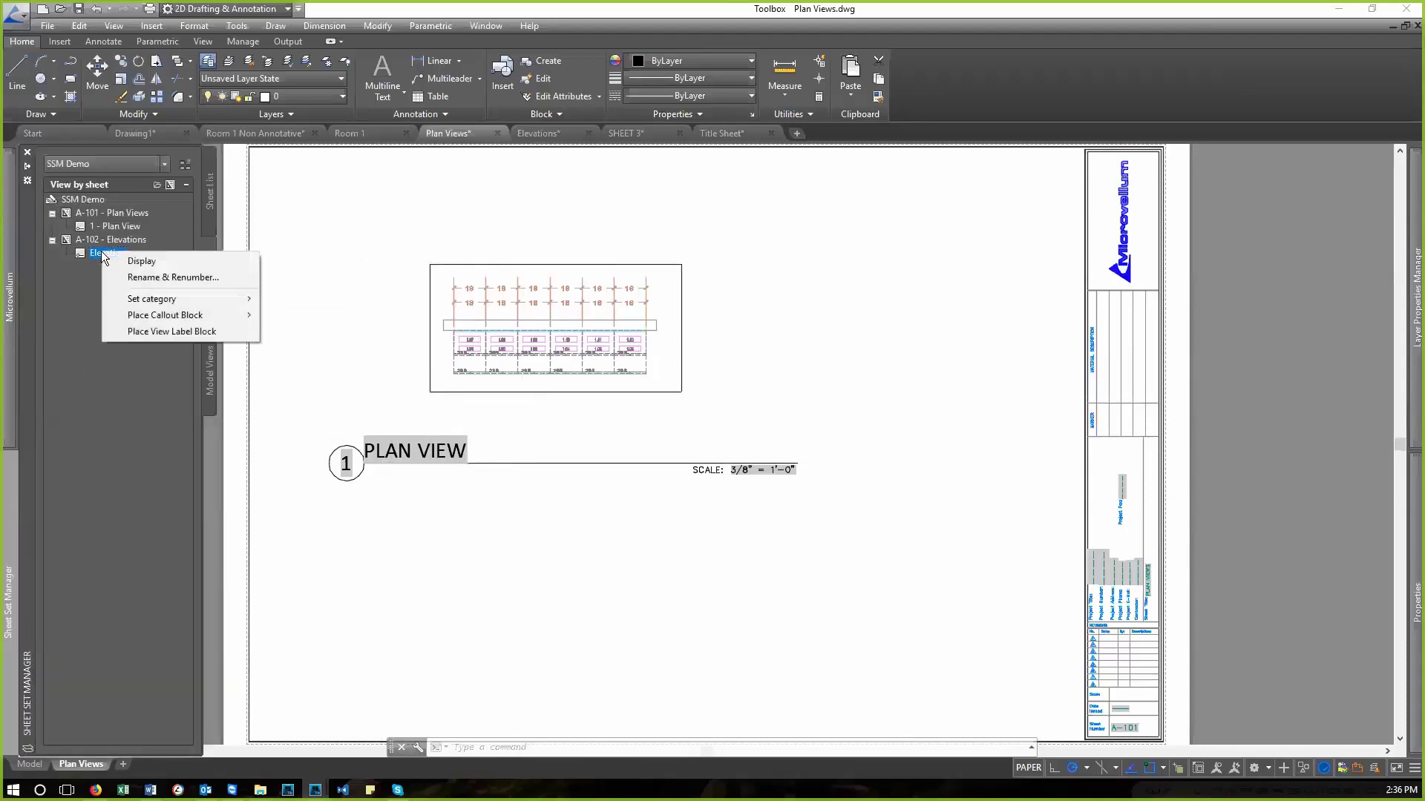
{"action": "mouse_move", "coordinate": [183, 321]}
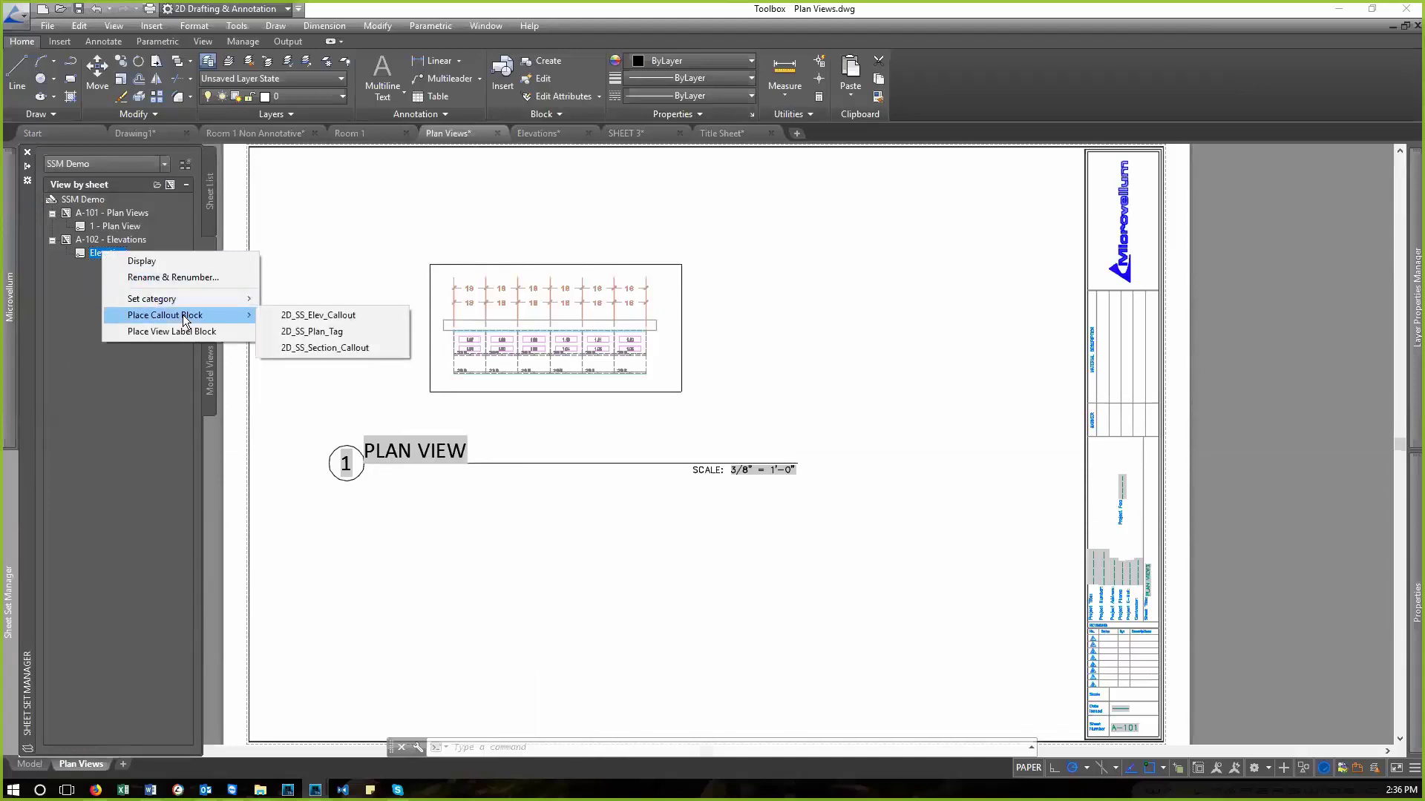
{"action": "left_click", "coordinate": [363, 321]}
{"action": "scroll", "coordinate": [555, 429], "scroll_direction": "up", "scroll_amount": 2}
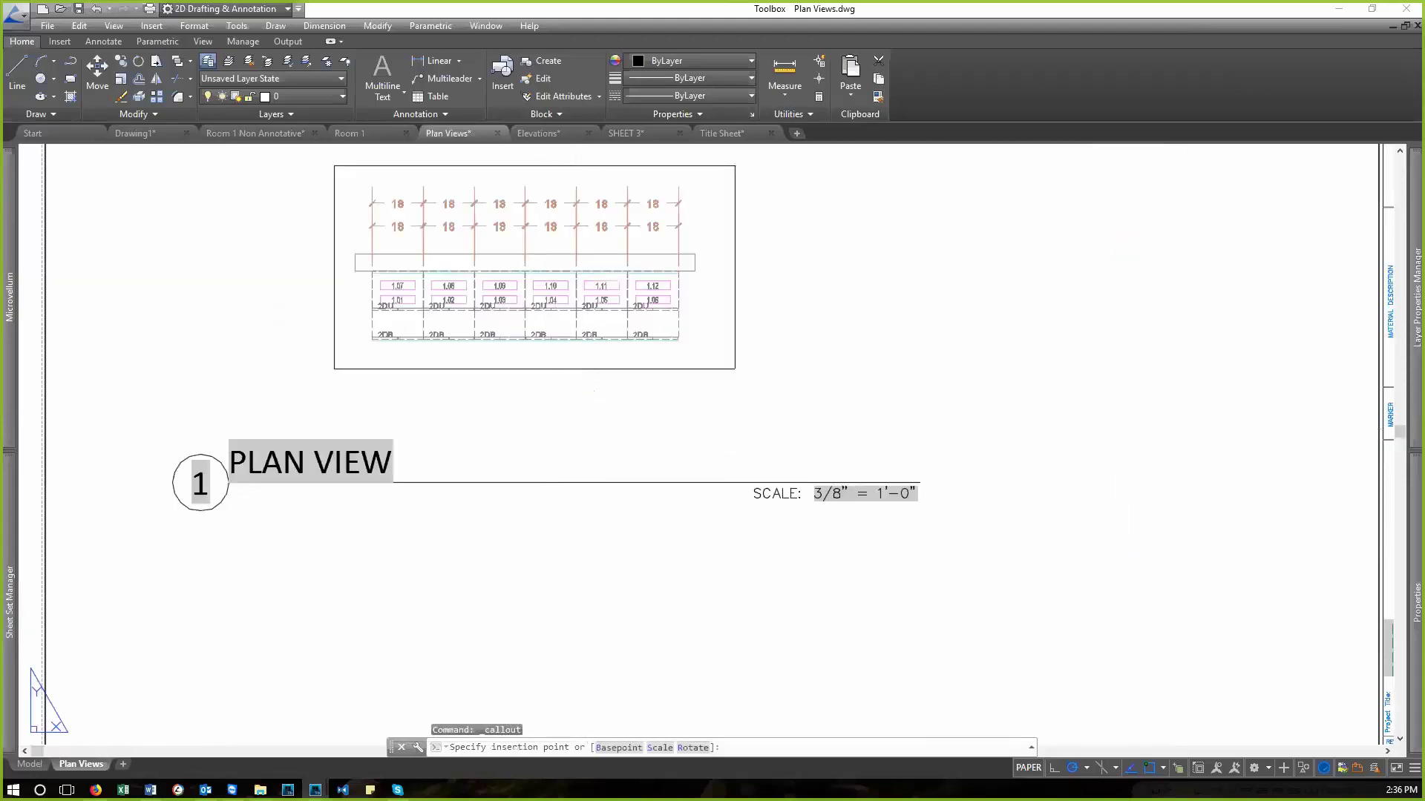
{"action": "left_click", "coordinate": [542, 410]}
{"action": "scroll", "coordinate": [502, 410], "scroll_direction": "down", "scroll_amount": 5}
{"action": "scroll", "coordinate": [520, 404], "scroll_direction": "up", "scroll_amount": 4}
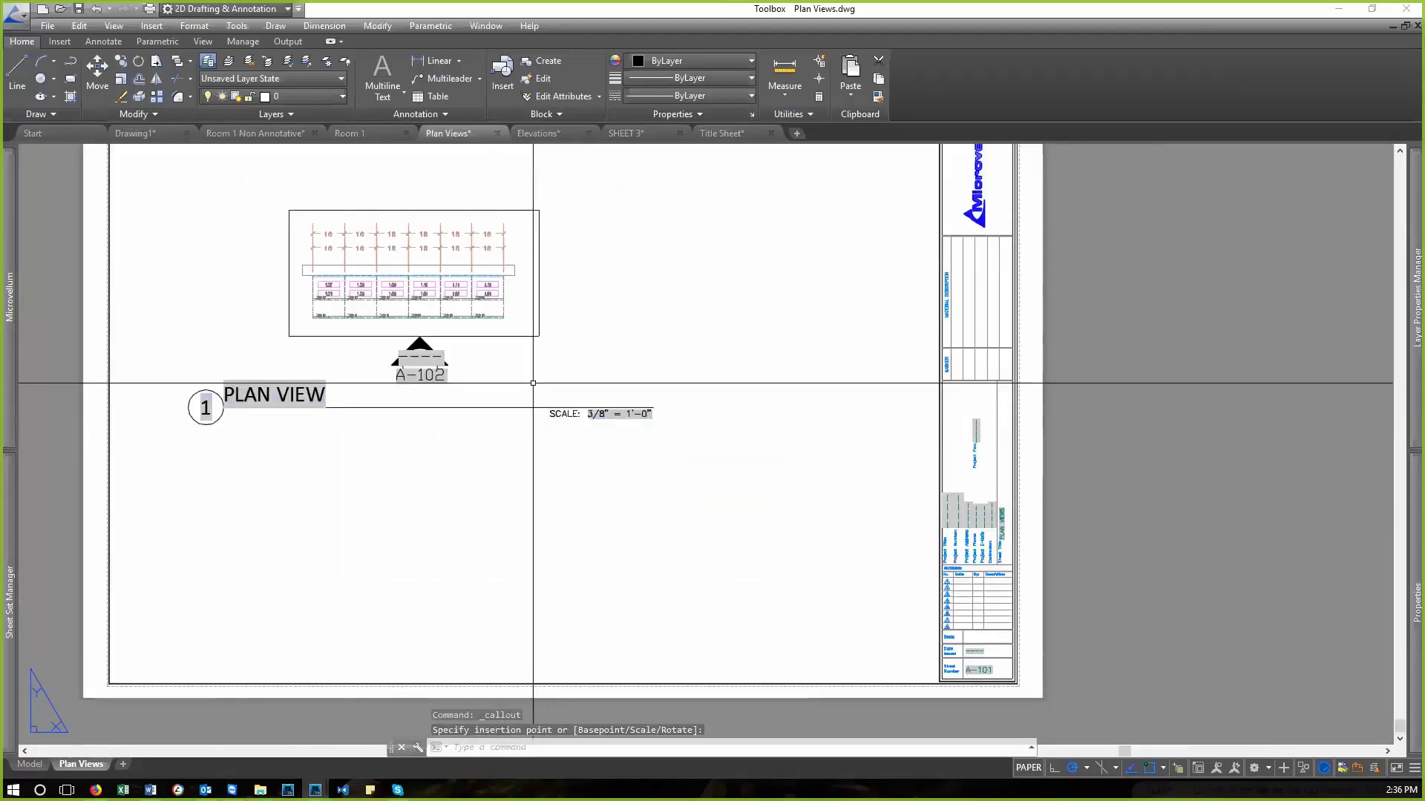
- Regenerate the Plan Views layout and fit the whole sheet in view
{"action": "type", "text": "re"}
{"action": "key", "text": "Return"}
{"action": "scroll", "coordinate": [438, 492], "scroll_direction": "down", "scroll_amount": 3}
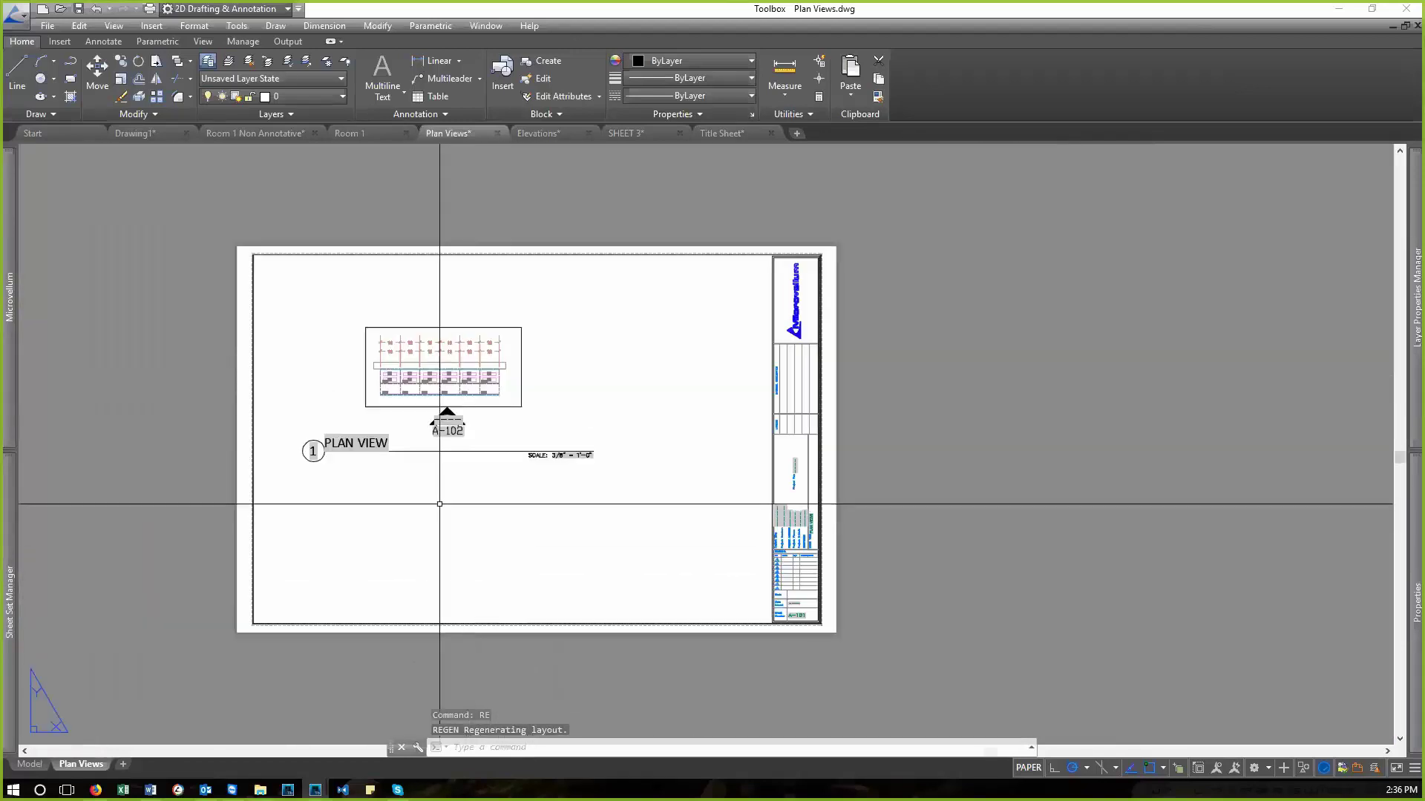
{"action": "type", "text": "z"}
{"action": "key", "text": "Return"}
{"action": "type", "text": "e"}
{"action": "key", "text": "Return"}
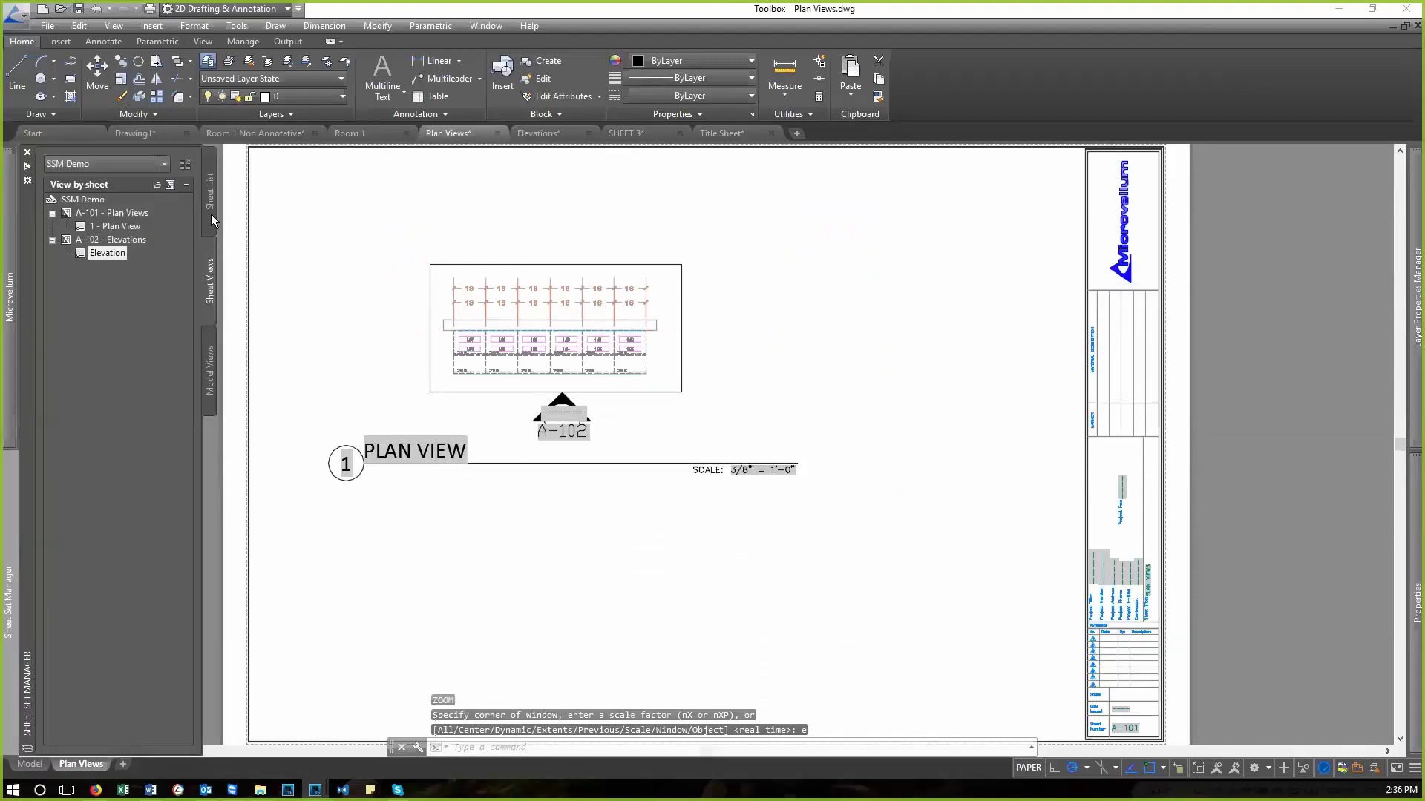
- Set the number of the Elevation view under A-102 to A
{"action": "right_click", "coordinate": [102, 253]}
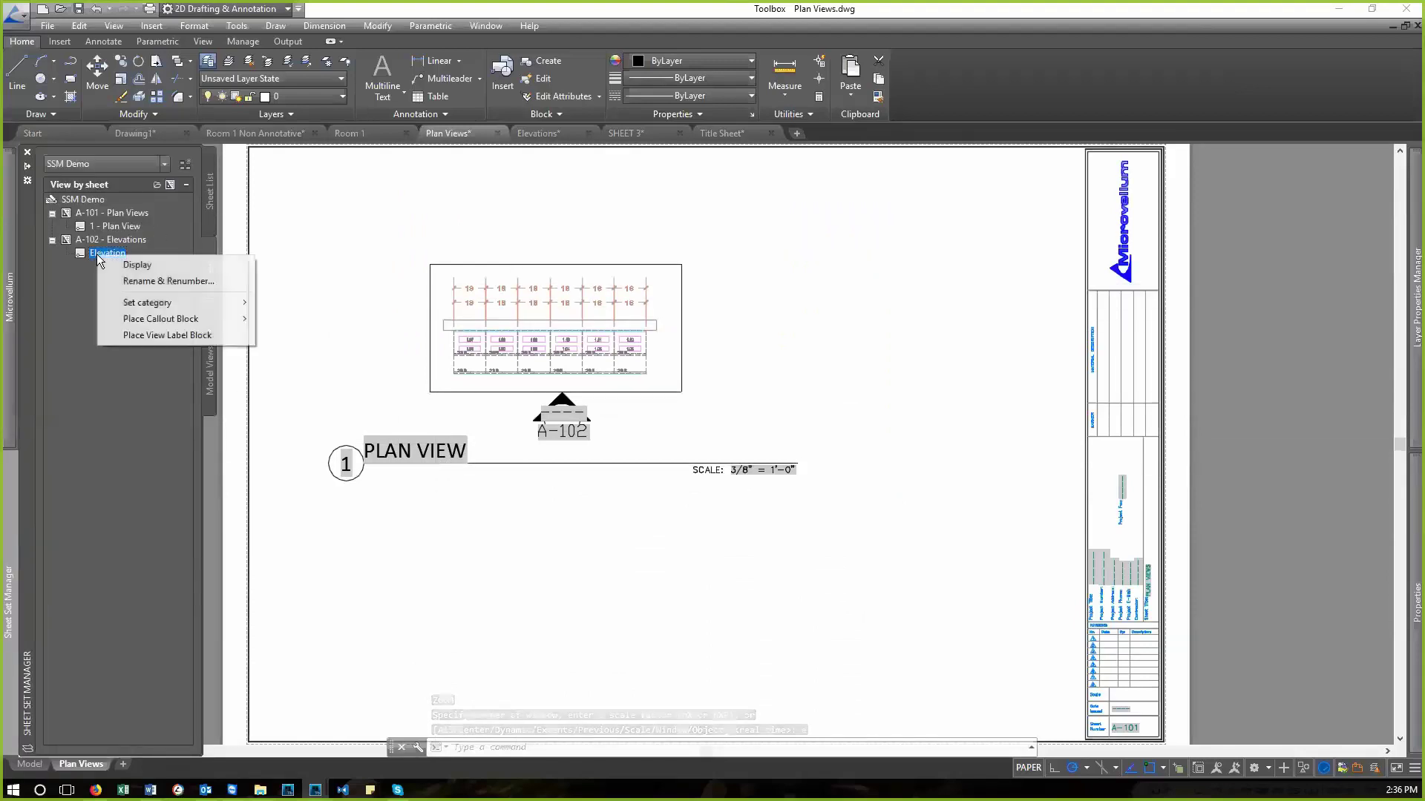
{"action": "left_click", "coordinate": [146, 284]}
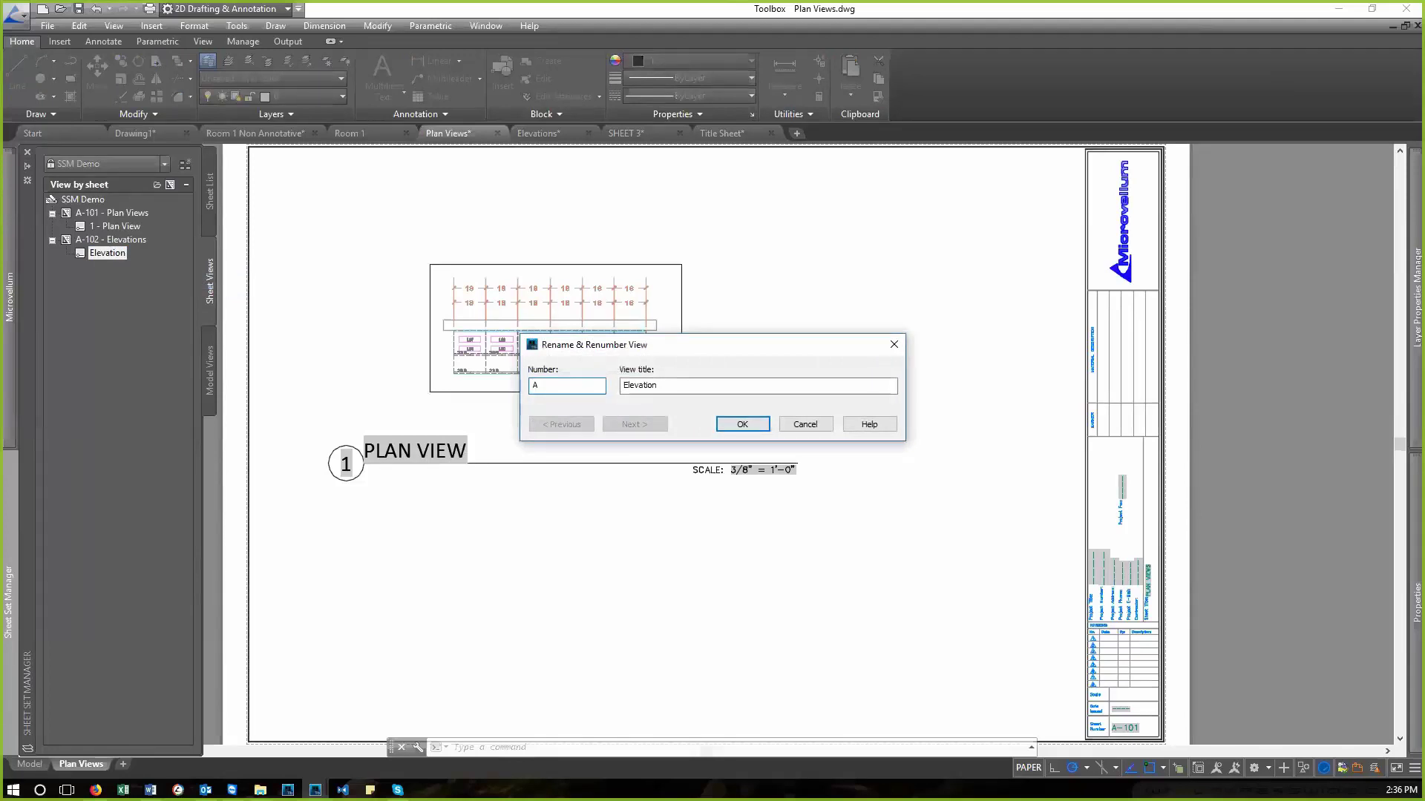
{"action": "key", "text": "Return"}
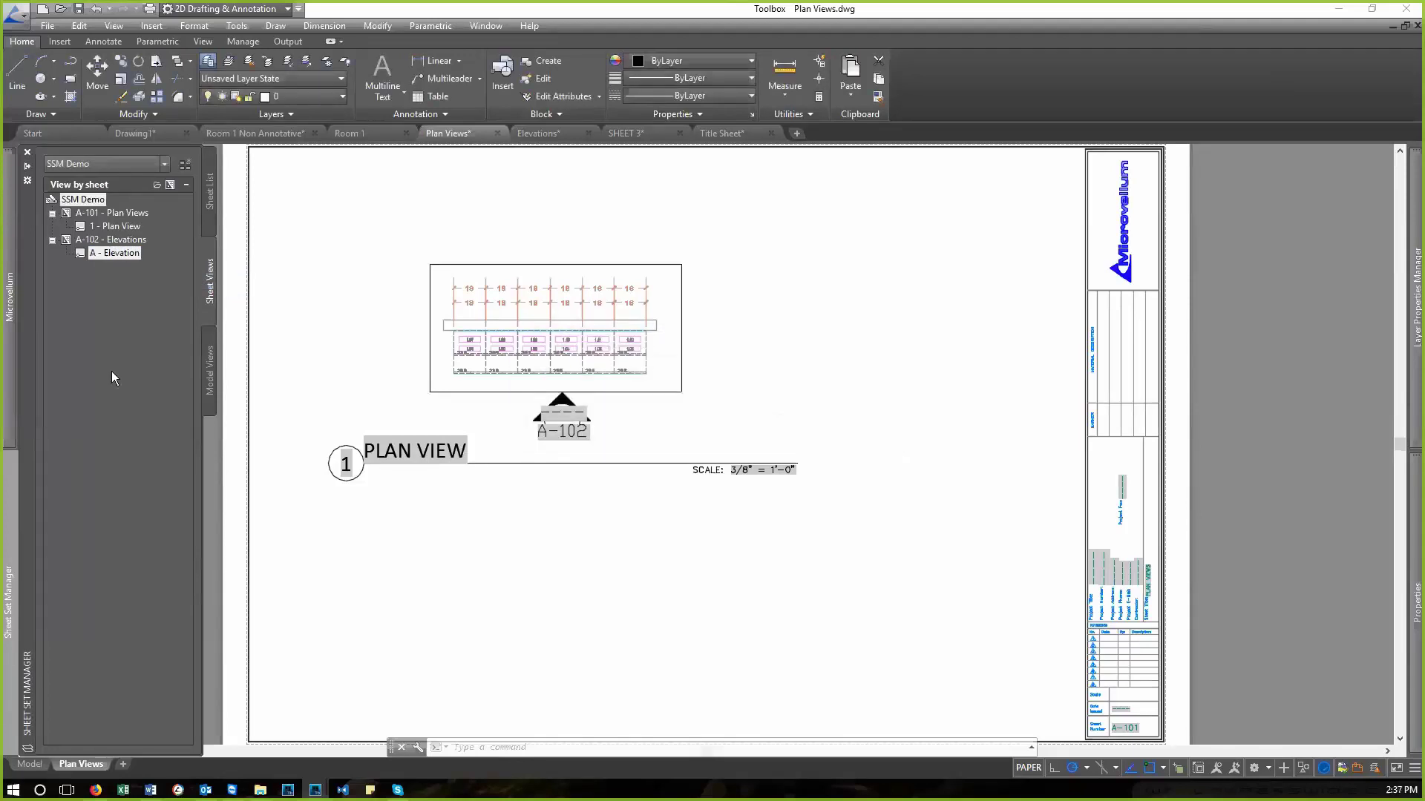
- Regenerate the layout to update the elevation callout's view number, check the callout up close and fit the sheet in view
{"action": "type", "text": "re"}
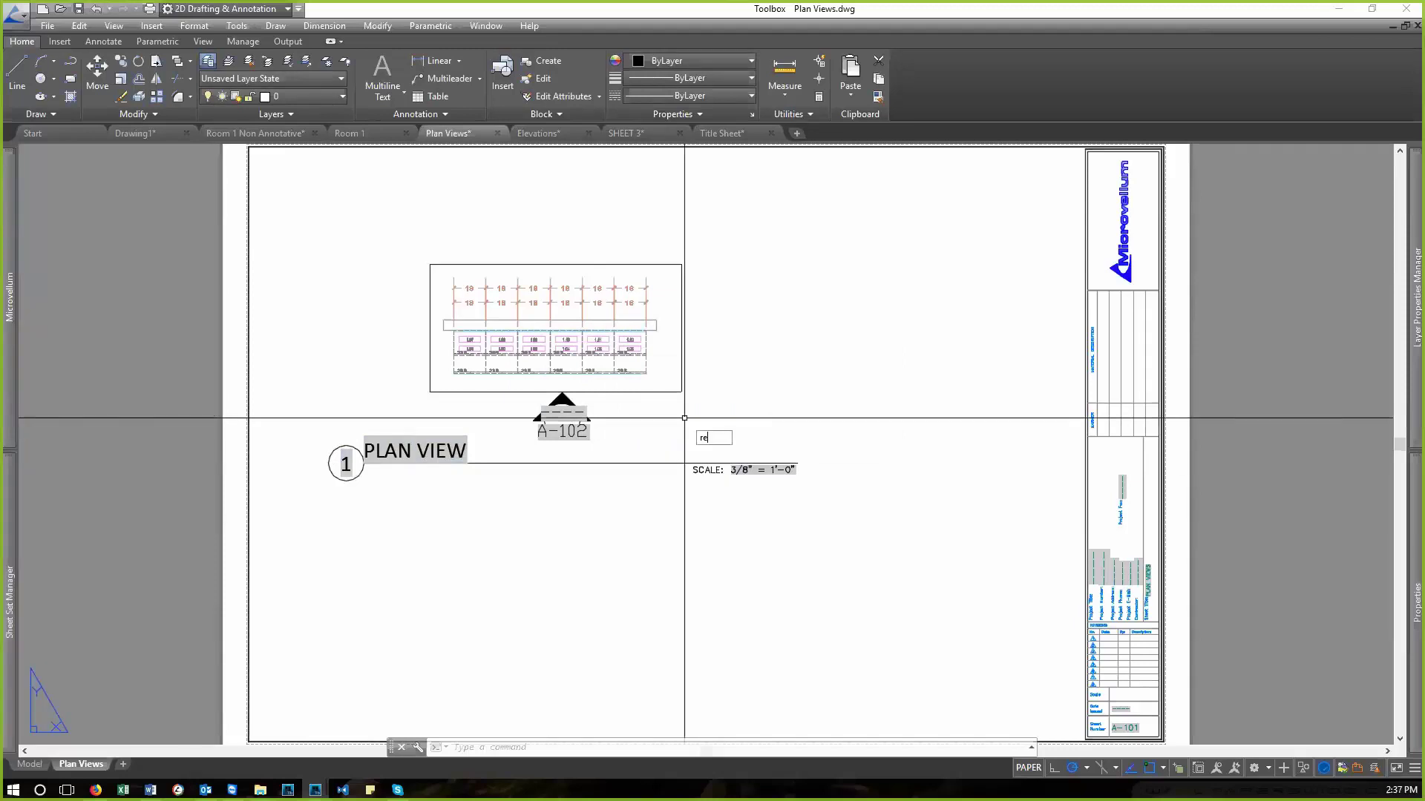
{"action": "key", "text": "Return"}
{"action": "scroll", "coordinate": [547, 415], "scroll_direction": "up", "scroll_amount": 2}
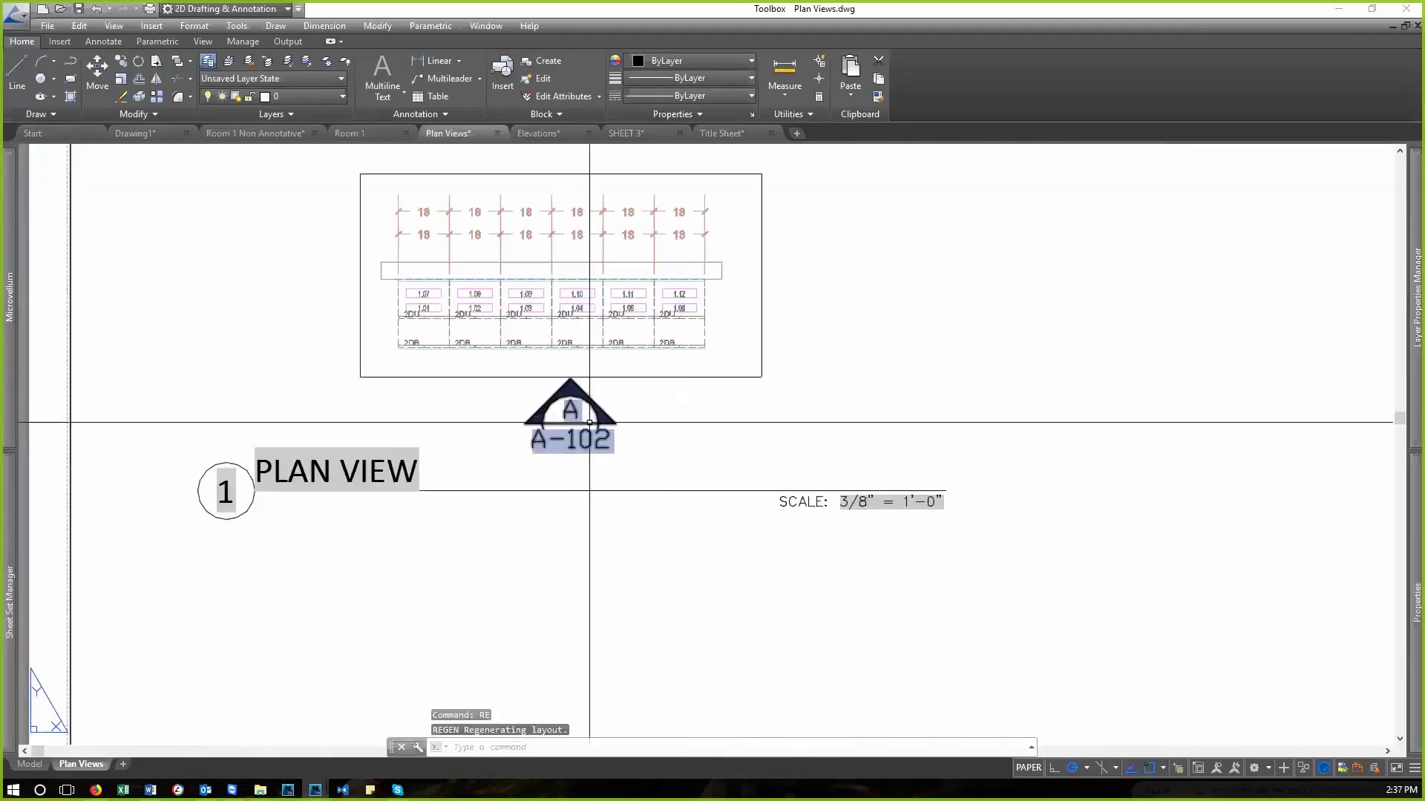
{"action": "scroll", "coordinate": [589, 422], "scroll_direction": "up", "scroll_amount": 2}
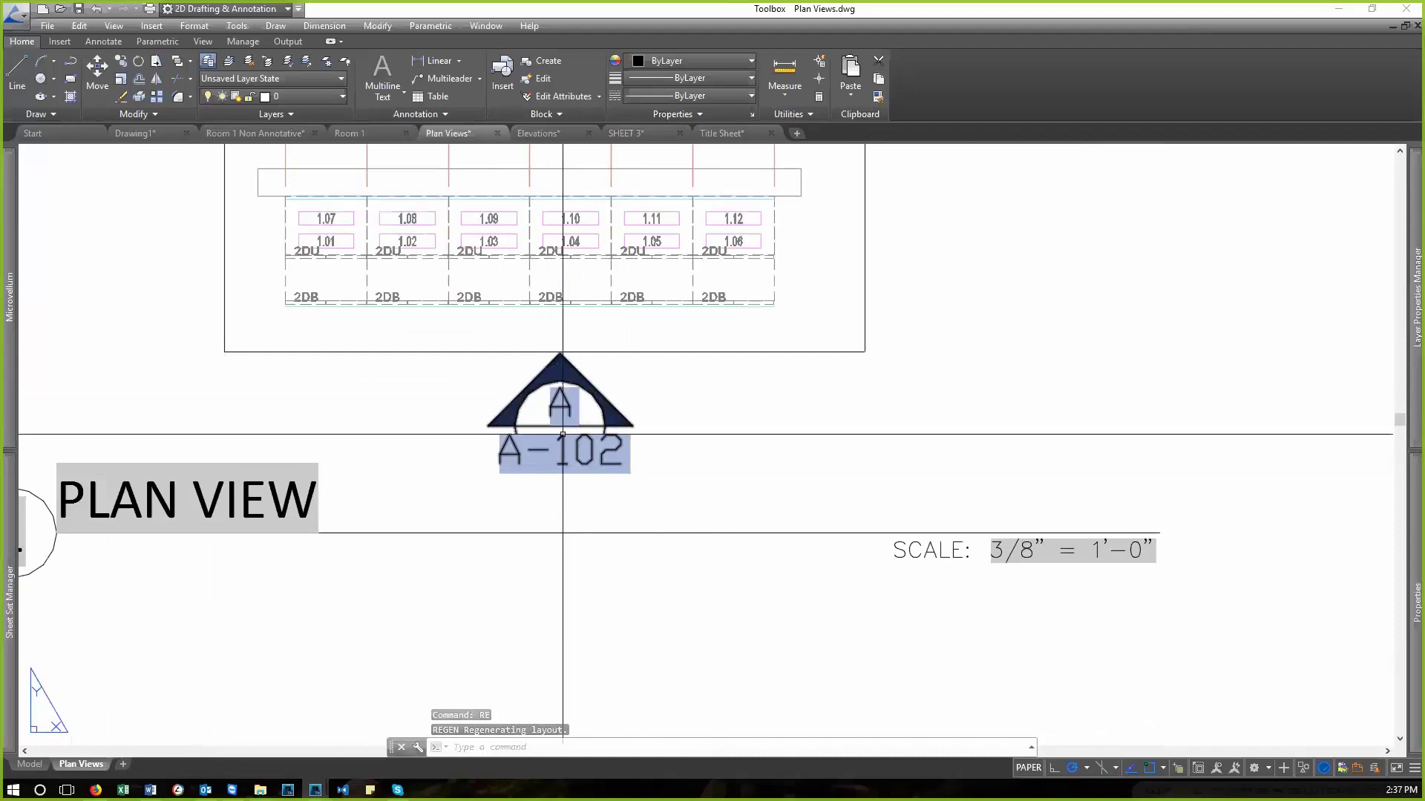
{"action": "type", "text": "z"}
{"action": "key", "text": "Return"}
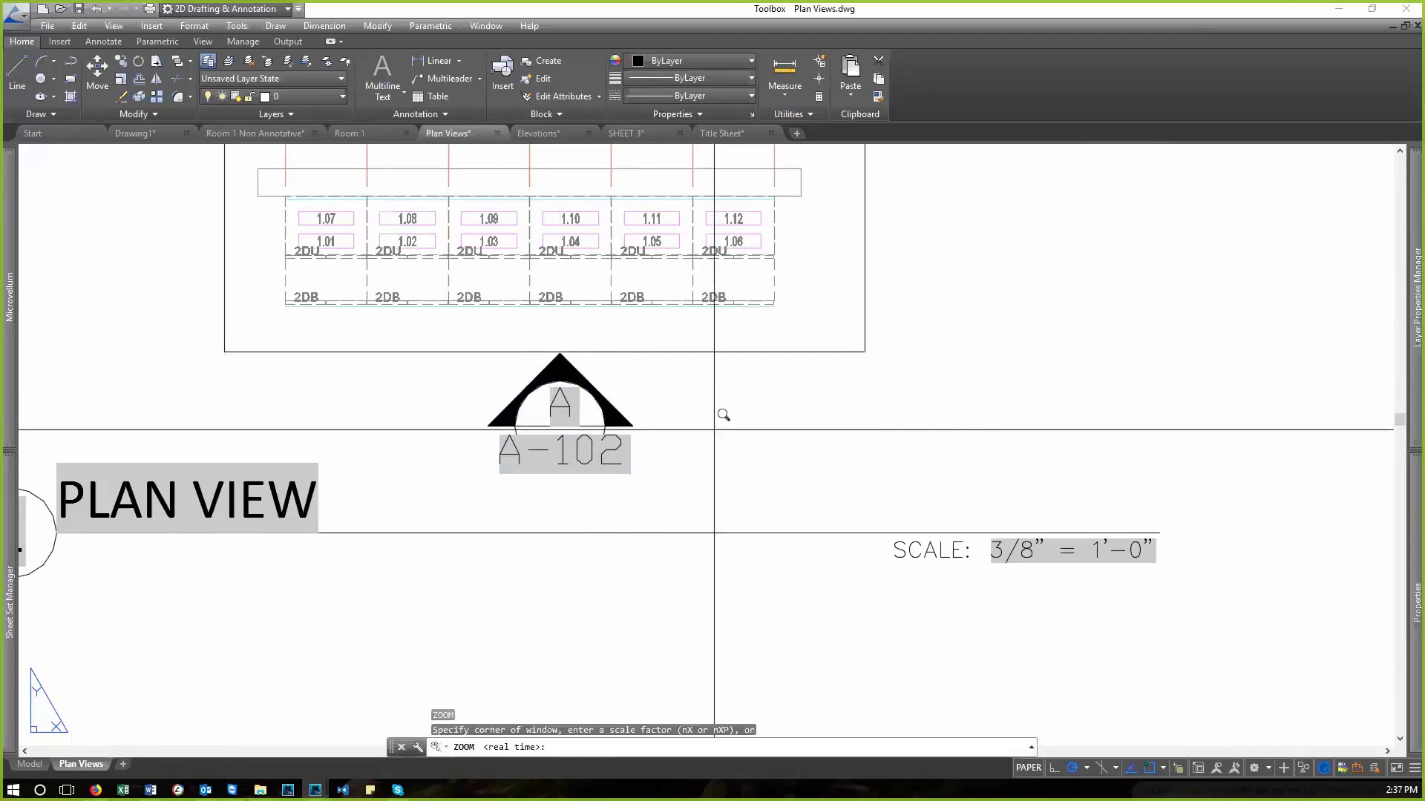
{"action": "type", "text": "e"}
{"action": "key", "text": "Return"}
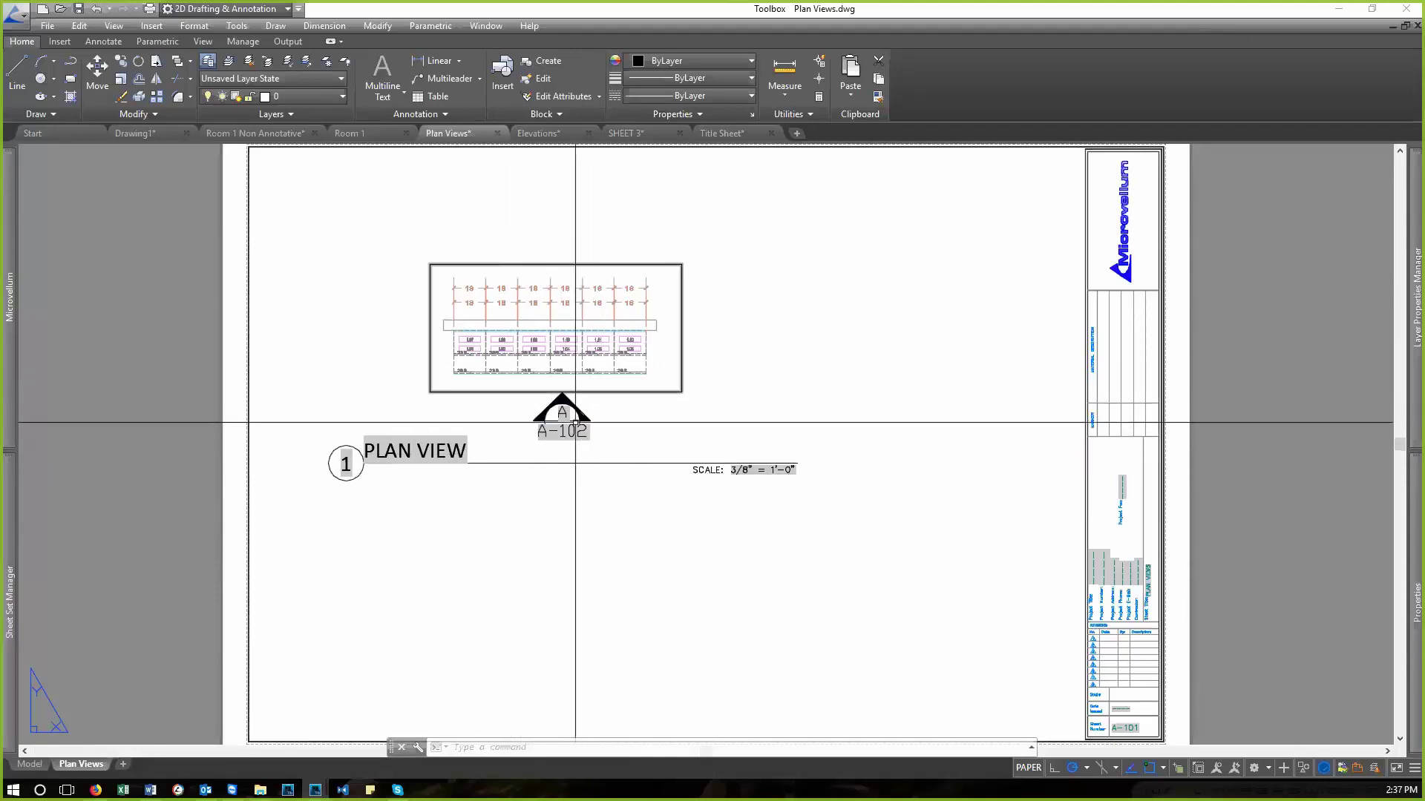
{"action": "scroll", "coordinate": [558, 416], "scroll_direction": "up", "scroll_amount": 1}
{"action": "scroll", "coordinate": [571, 413], "scroll_direction": "down", "scroll_amount": 1}
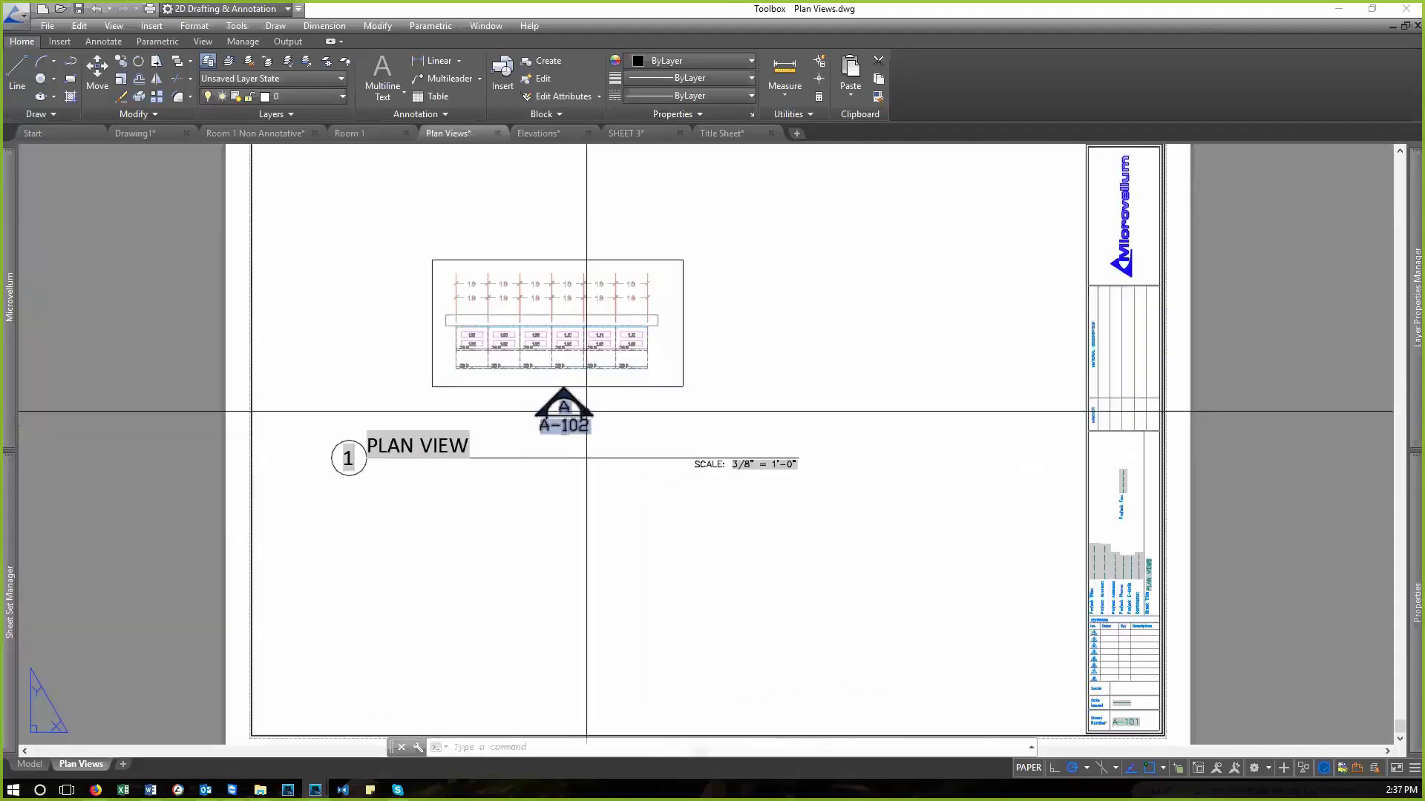
{"action": "type", "text": "z"}
{"action": "key", "text": "Return"}
{"action": "type", "text": "e"}
{"action": "key", "text": "Return"}
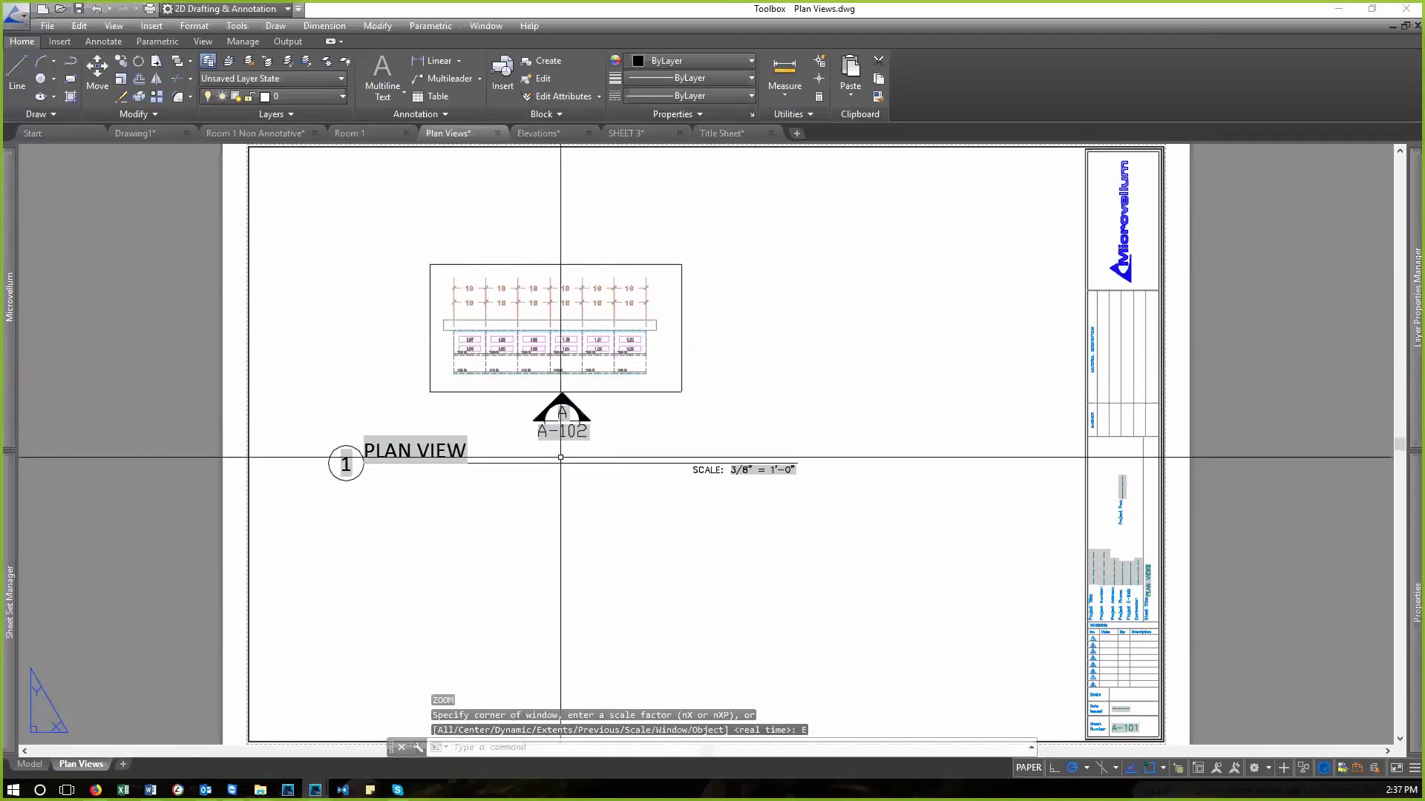
- Rotate the elevation callout's arrow to point right, left and down, and return it to pointing up at the plan viewport
{"action": "left_click", "coordinate": [754, 493]}
{"action": "left_click", "coordinate": [713, 464]}
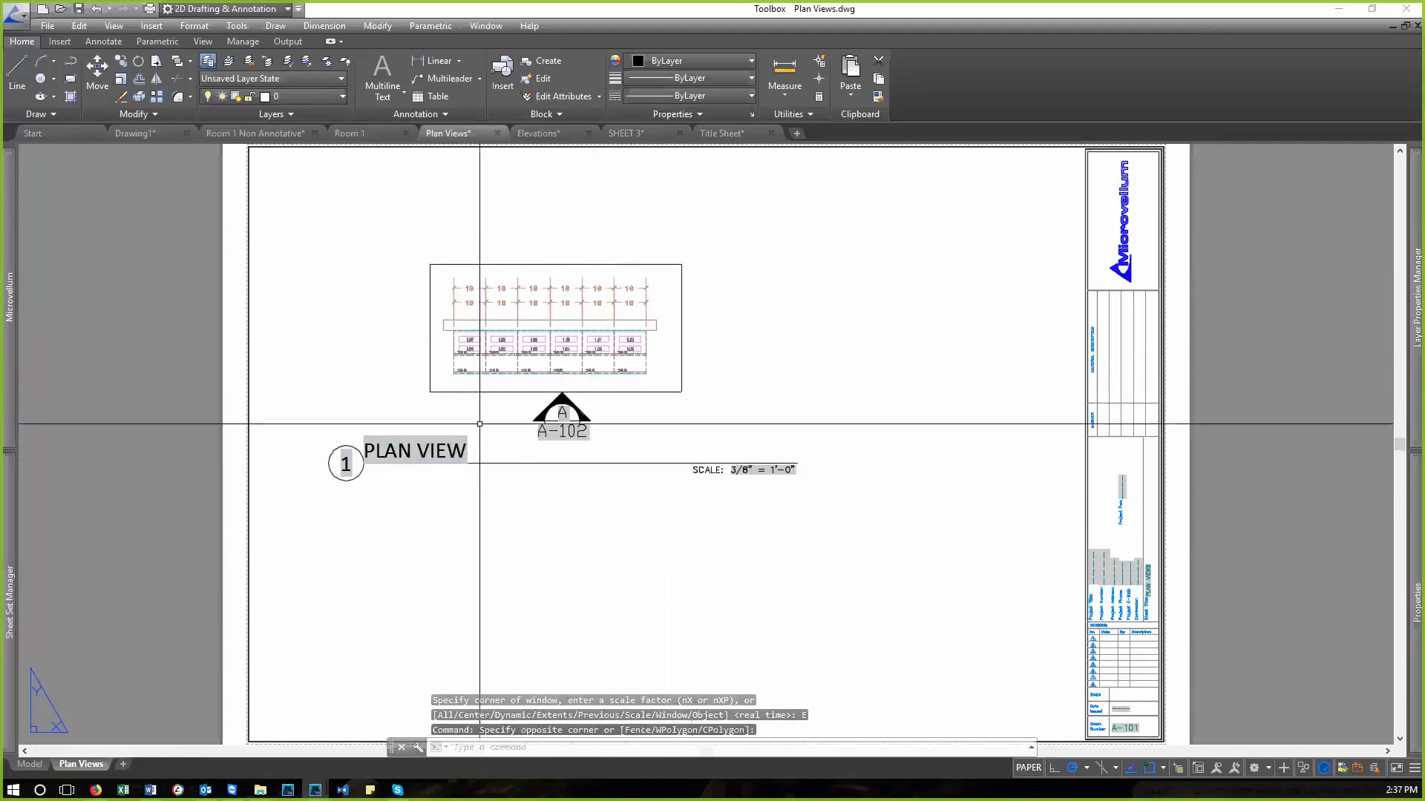
{"action": "left_click", "coordinate": [626, 427]}
{"action": "left_click", "coordinate": [570, 398]}
{"action": "scroll", "coordinate": [573, 398], "scroll_direction": "up", "scroll_amount": 2}
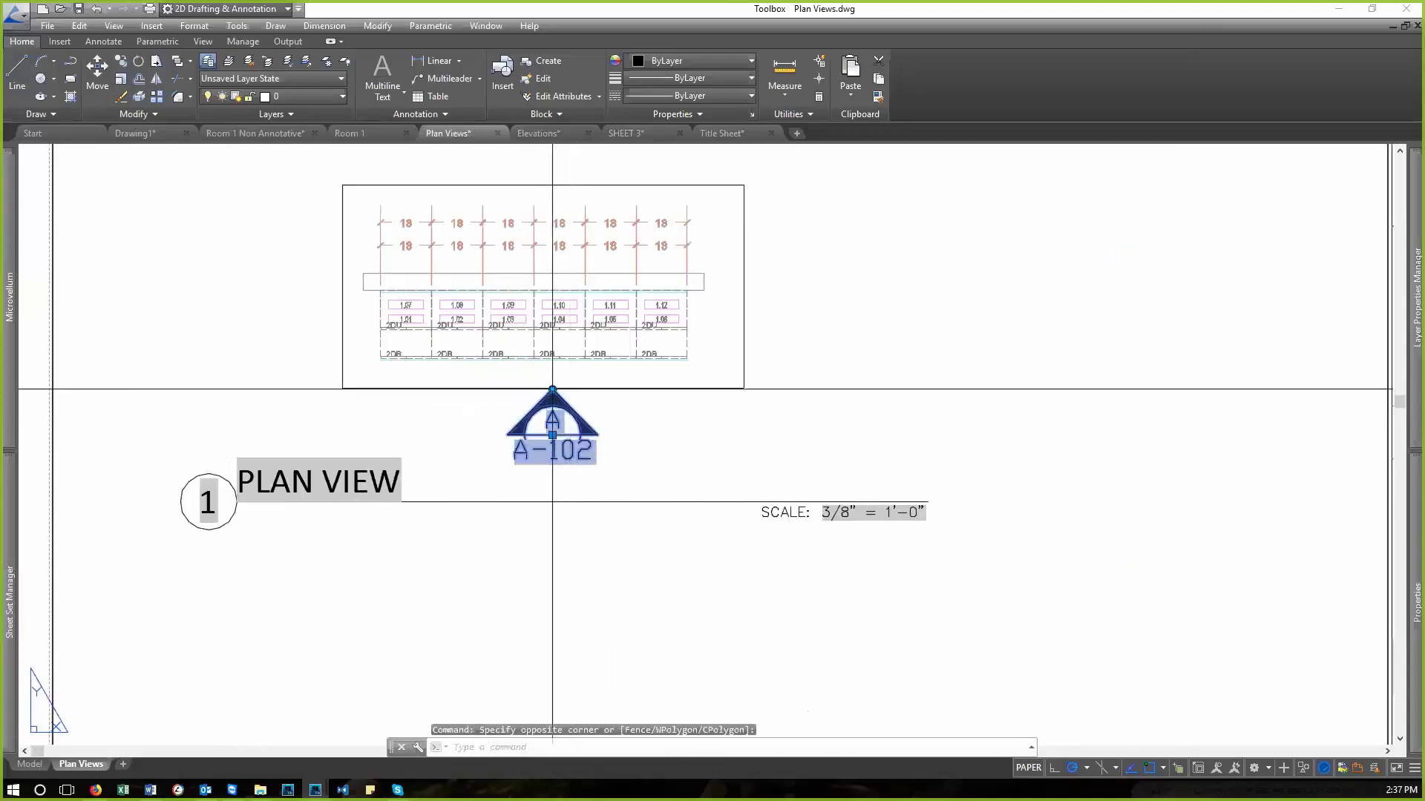
{"action": "left_click", "coordinate": [552, 389]}
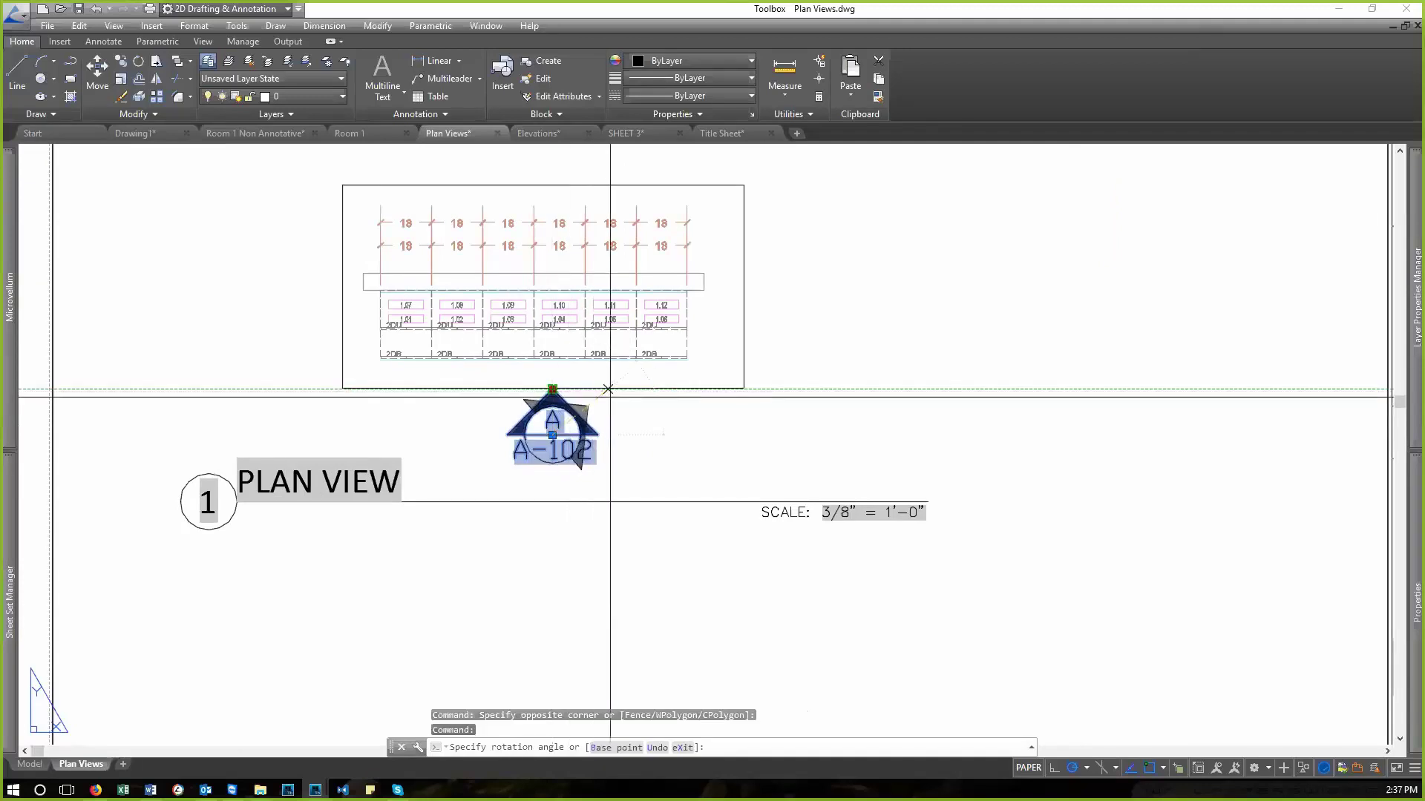
{"action": "left_click", "coordinate": [641, 438]}
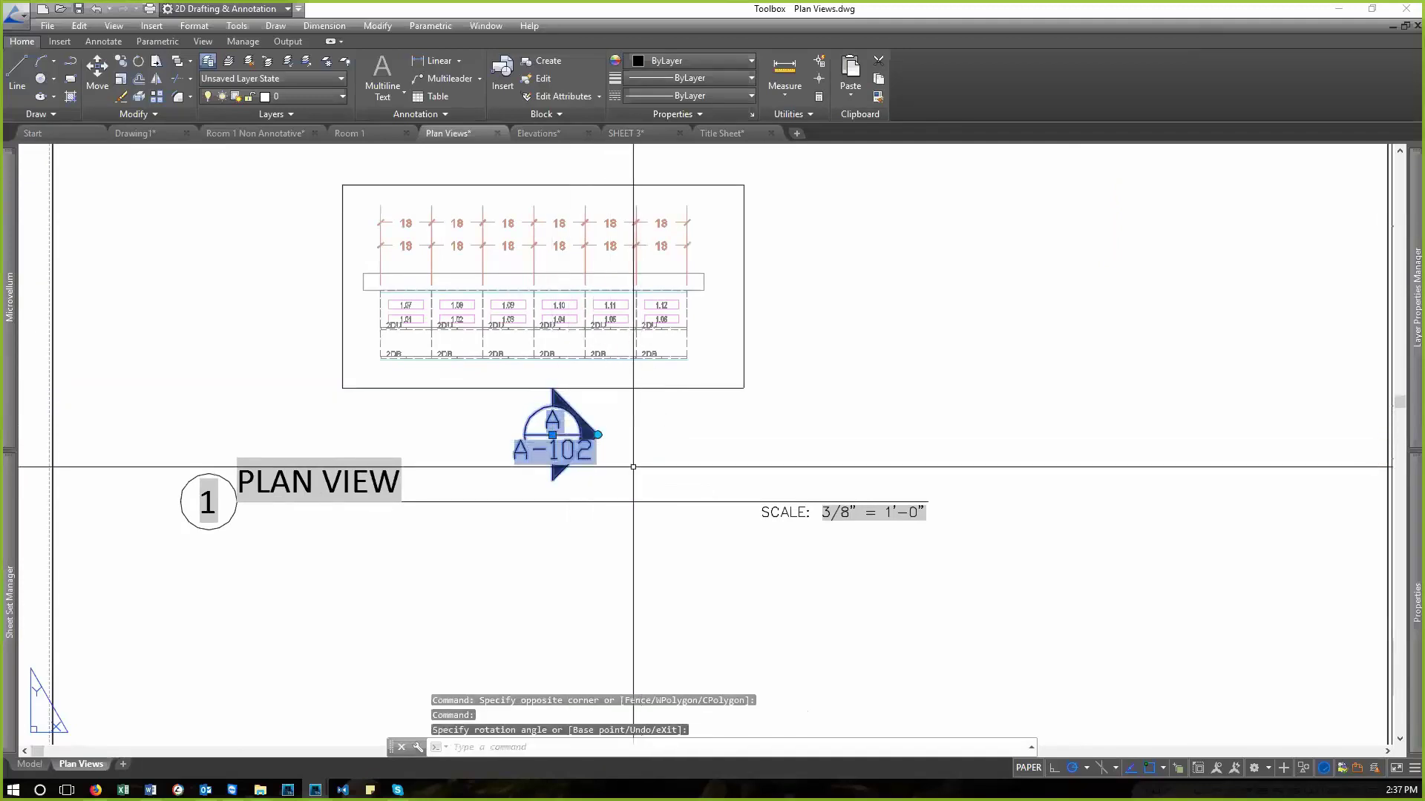
{"action": "left_click", "coordinate": [598, 435]}
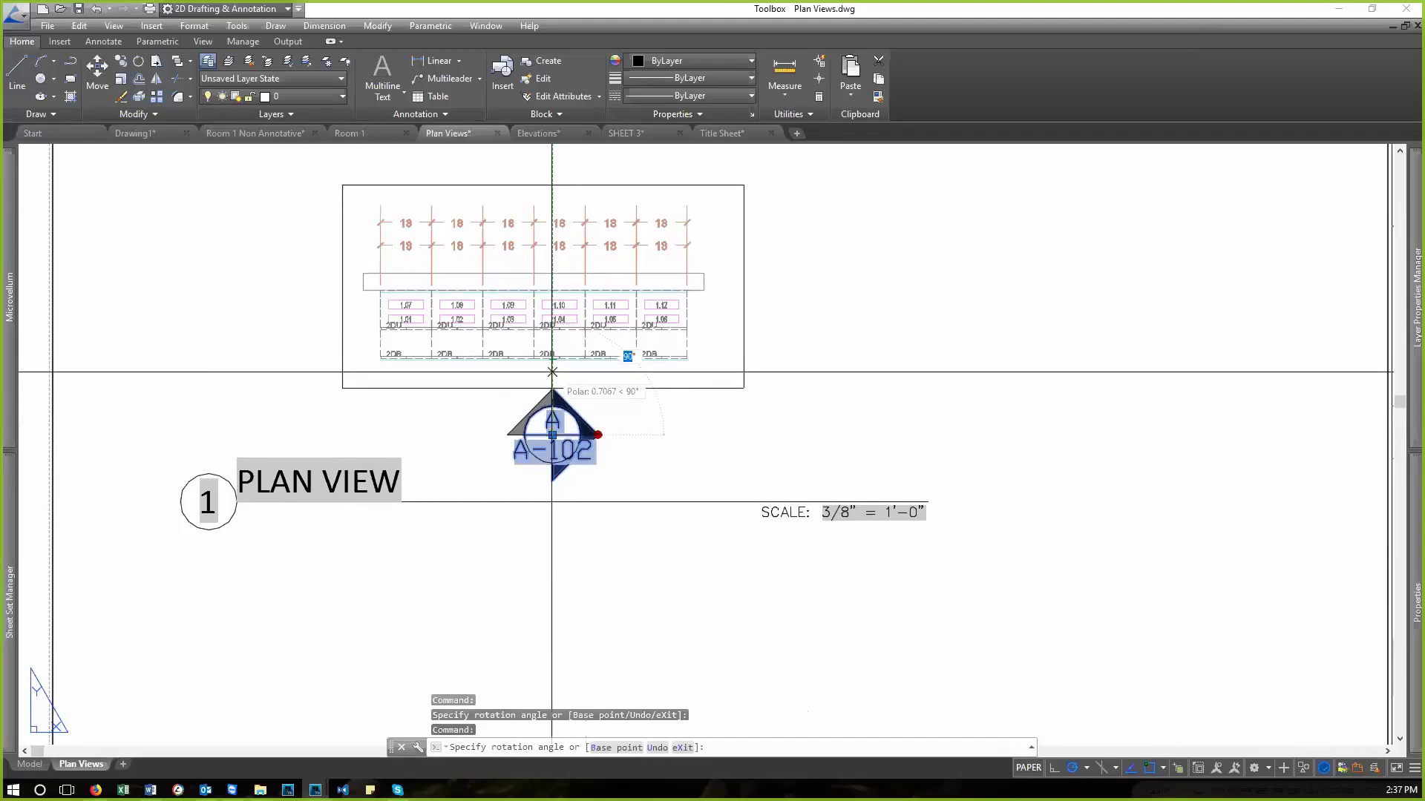
{"action": "left_click", "coordinate": [461, 435]}
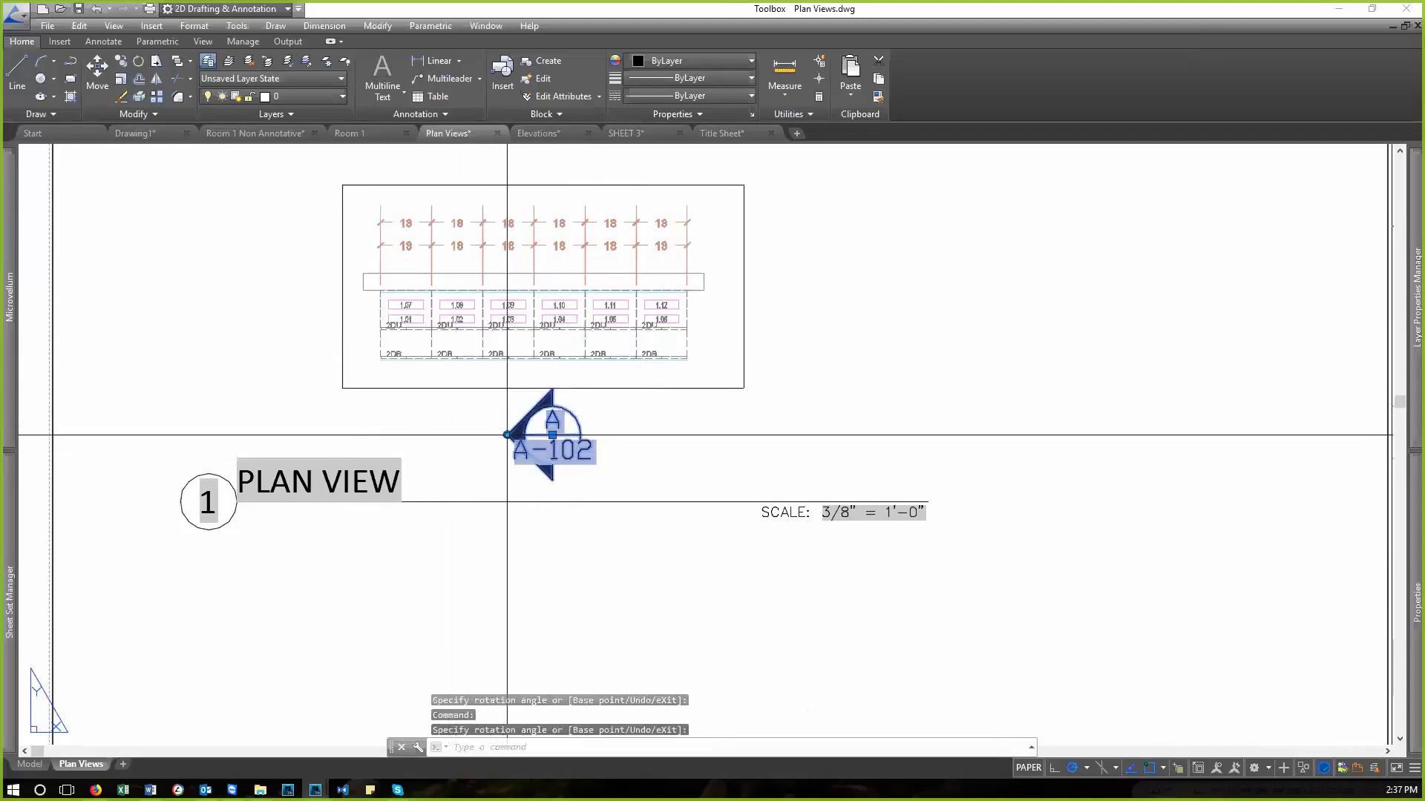
{"action": "left_click", "coordinate": [508, 435]}
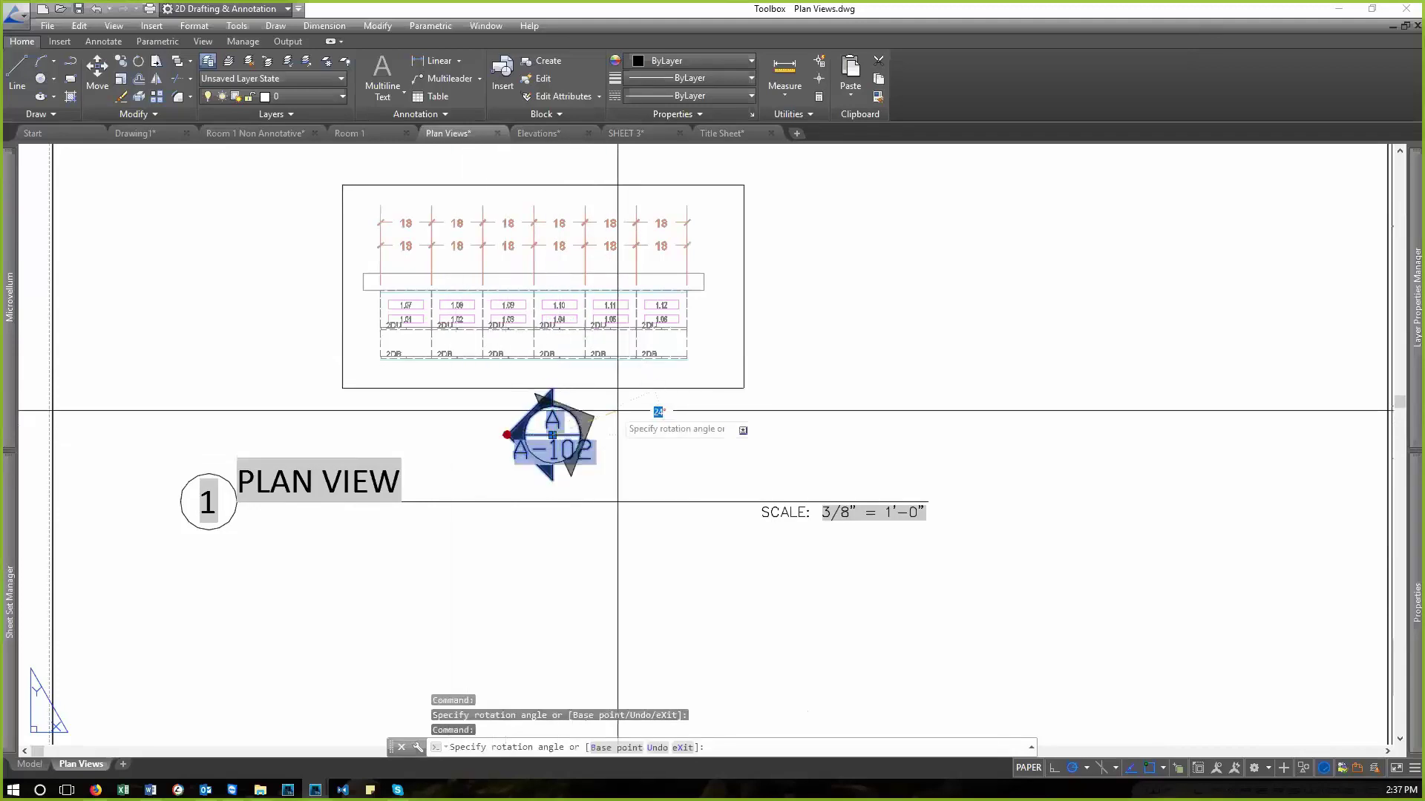
{"action": "left_click", "coordinate": [552, 558]}
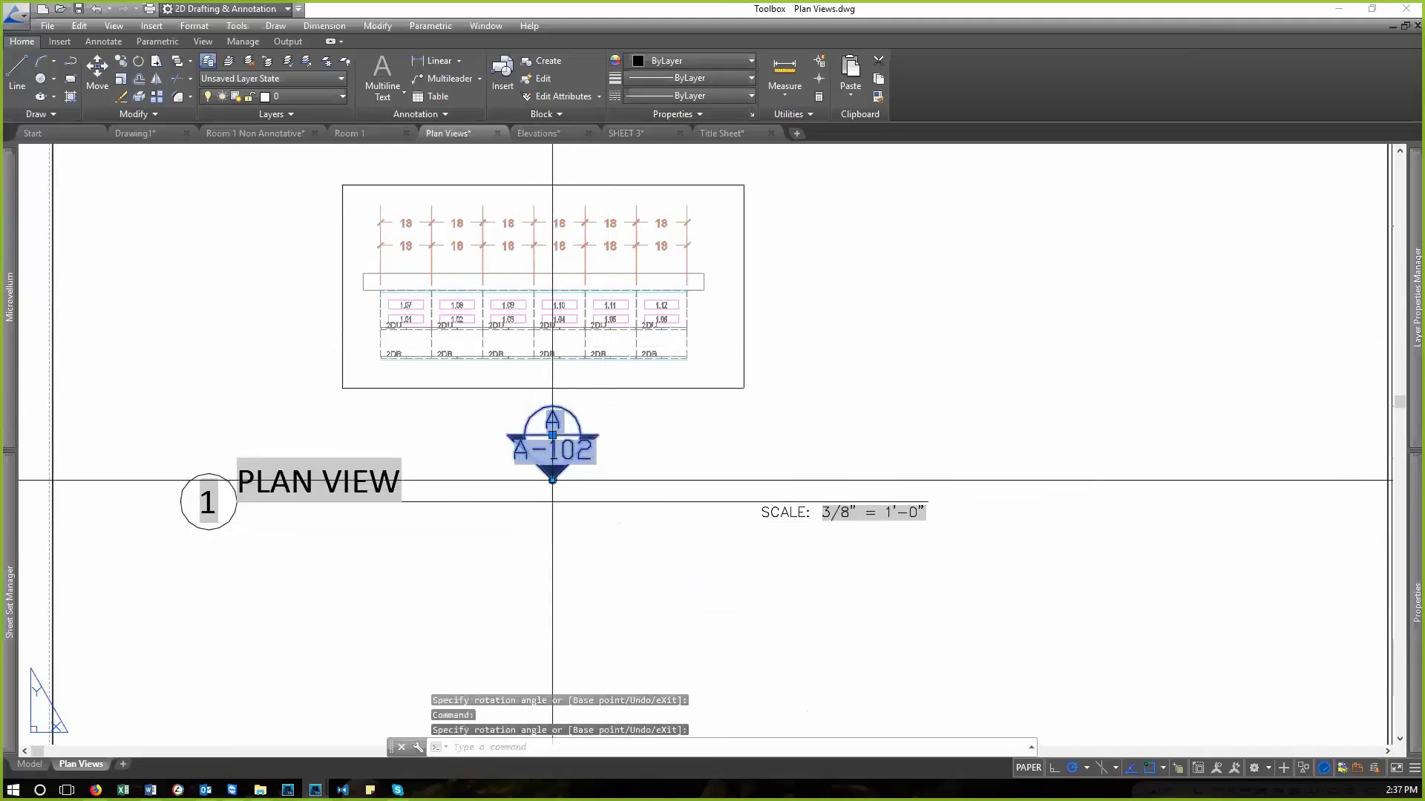
{"action": "left_click", "coordinate": [553, 480]}
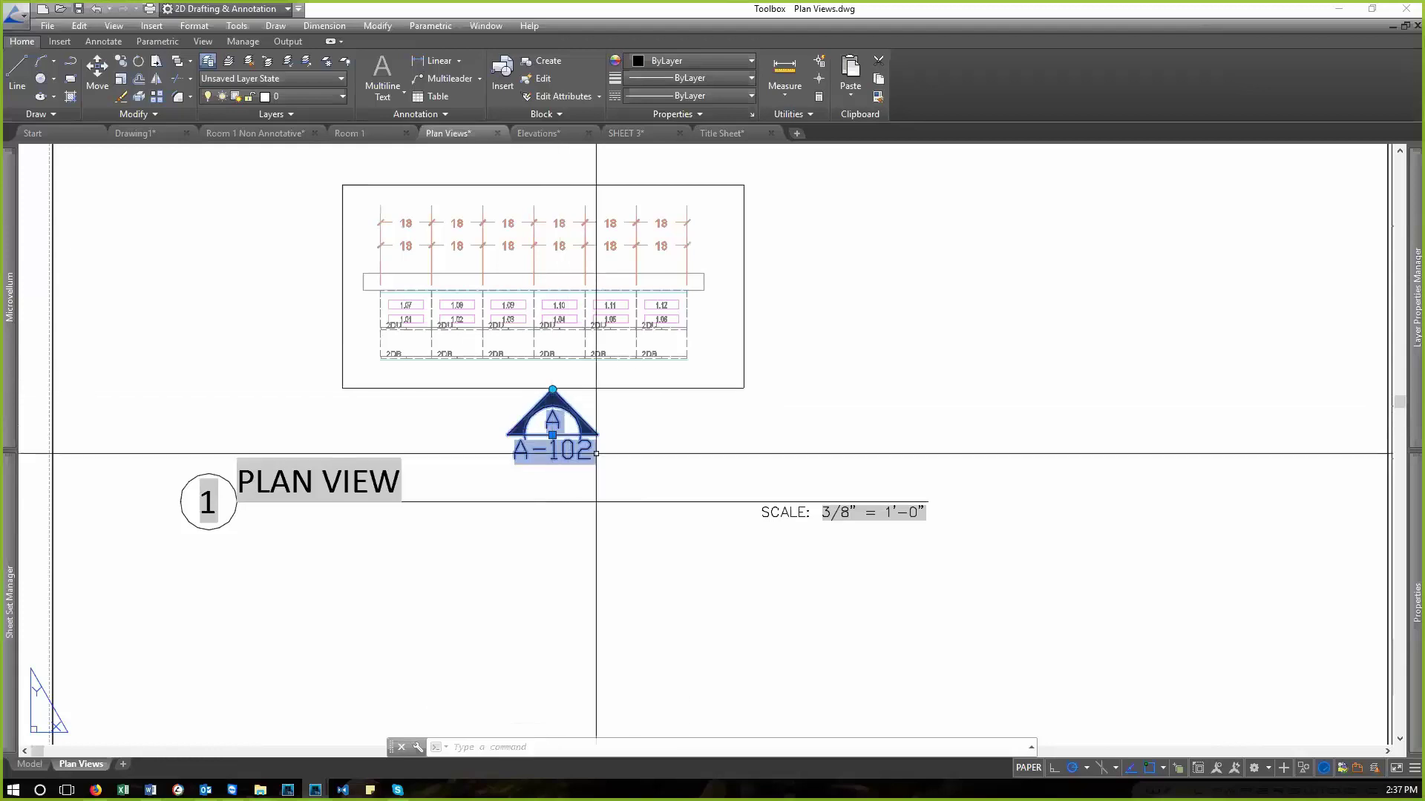
{"action": "scroll", "coordinate": [595, 454], "scroll_direction": "up", "scroll_amount": 2}
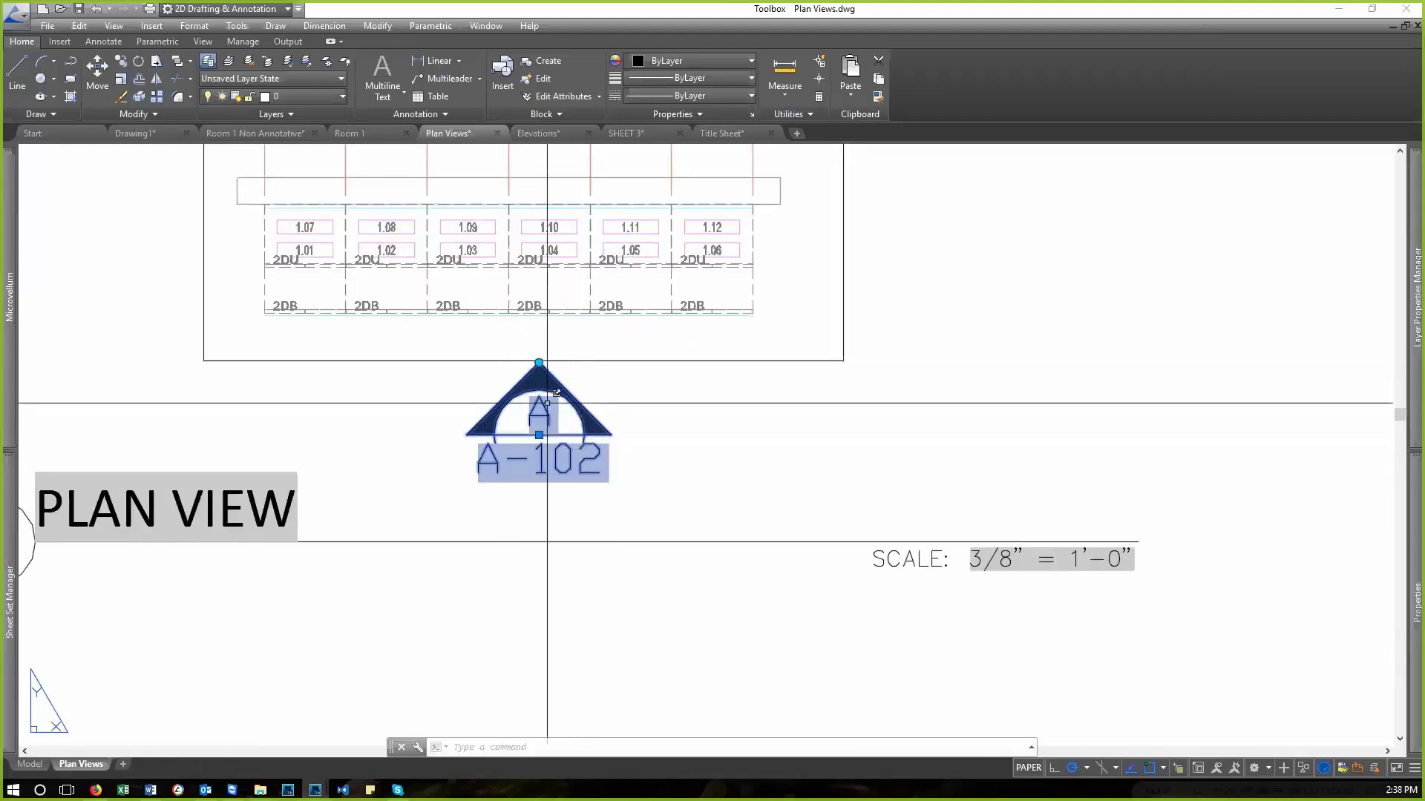
{"action": "left_click", "coordinate": [539, 362]}
{"action": "key", "text": "space"}
{"action": "key", "text": "space"}
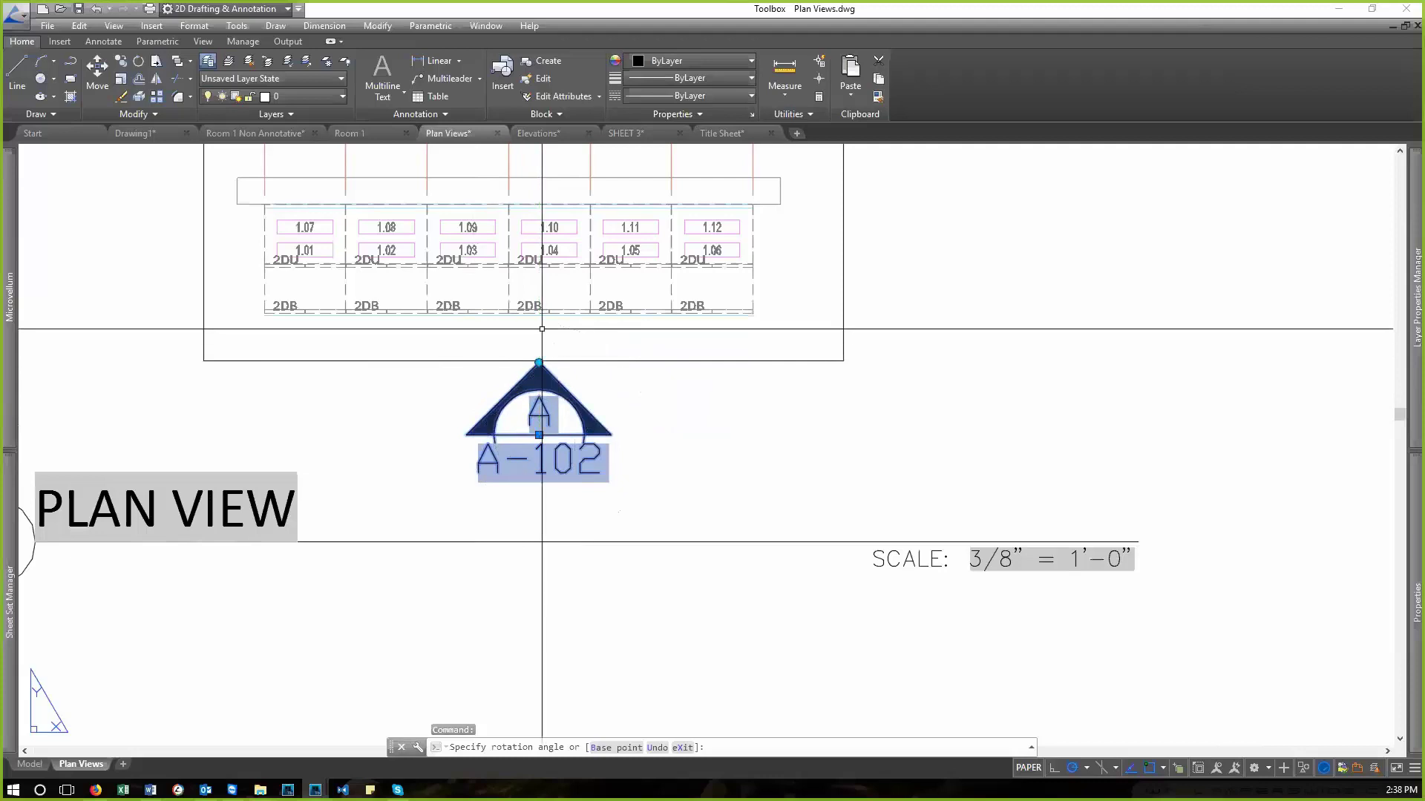
{"action": "key", "text": "Escape"}
- Shorten the PLAN VIEW title's line so it ends a little beyond the plan viewport's right edge
{"action": "scroll", "coordinate": [596, 376], "scroll_direction": "down", "scroll_amount": 4}
{"action": "left_click", "coordinate": [775, 489]}
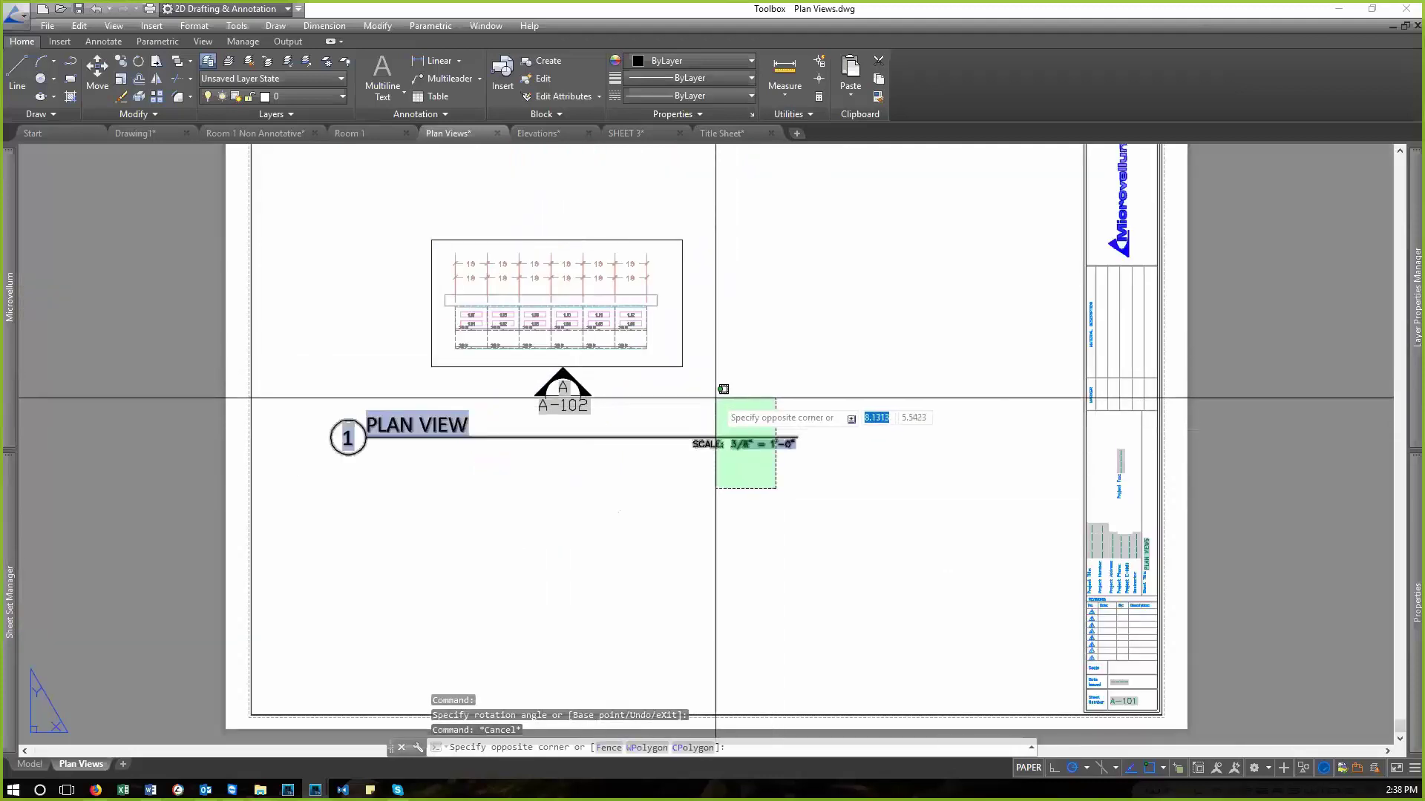
{"action": "left_click", "coordinate": [715, 398]}
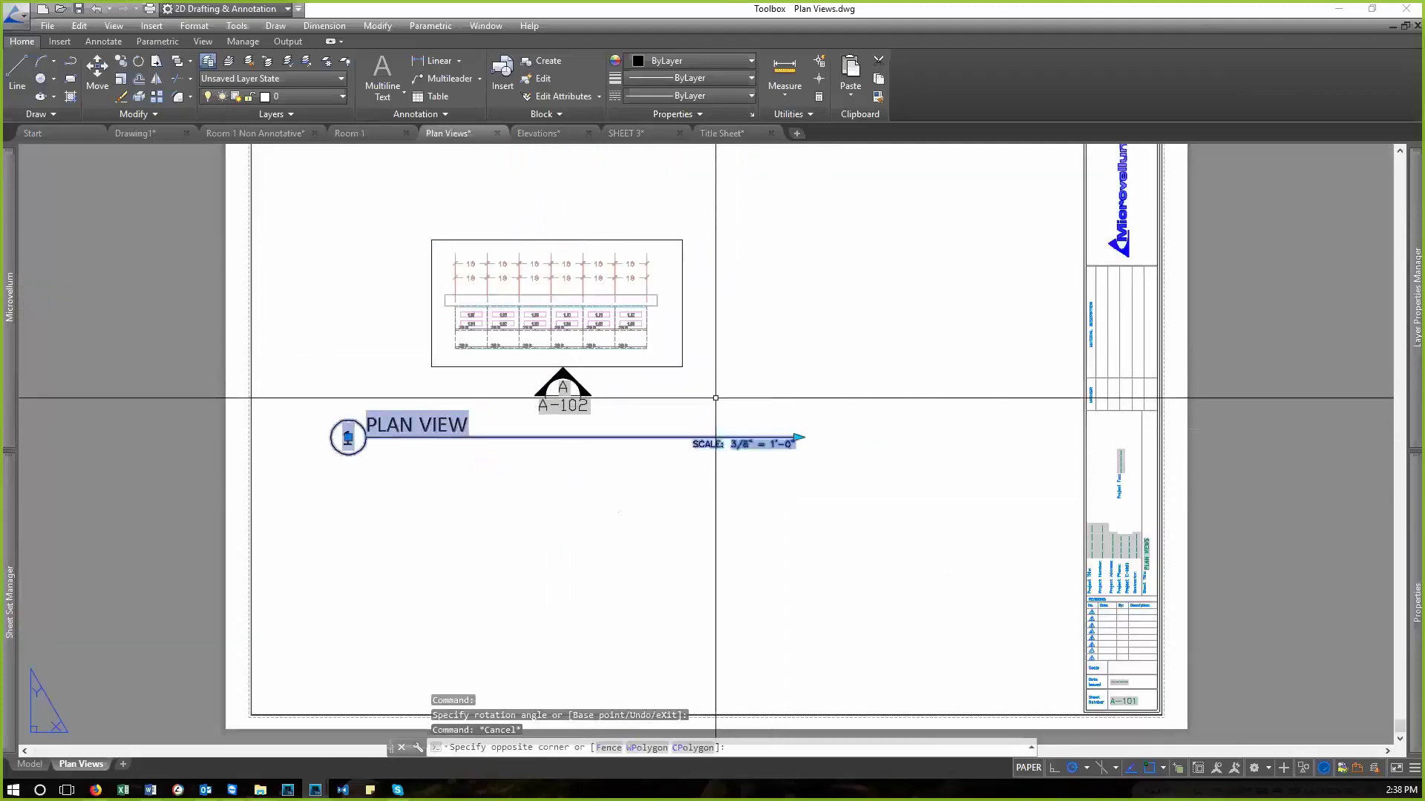
{"action": "left_click", "coordinate": [804, 441]}
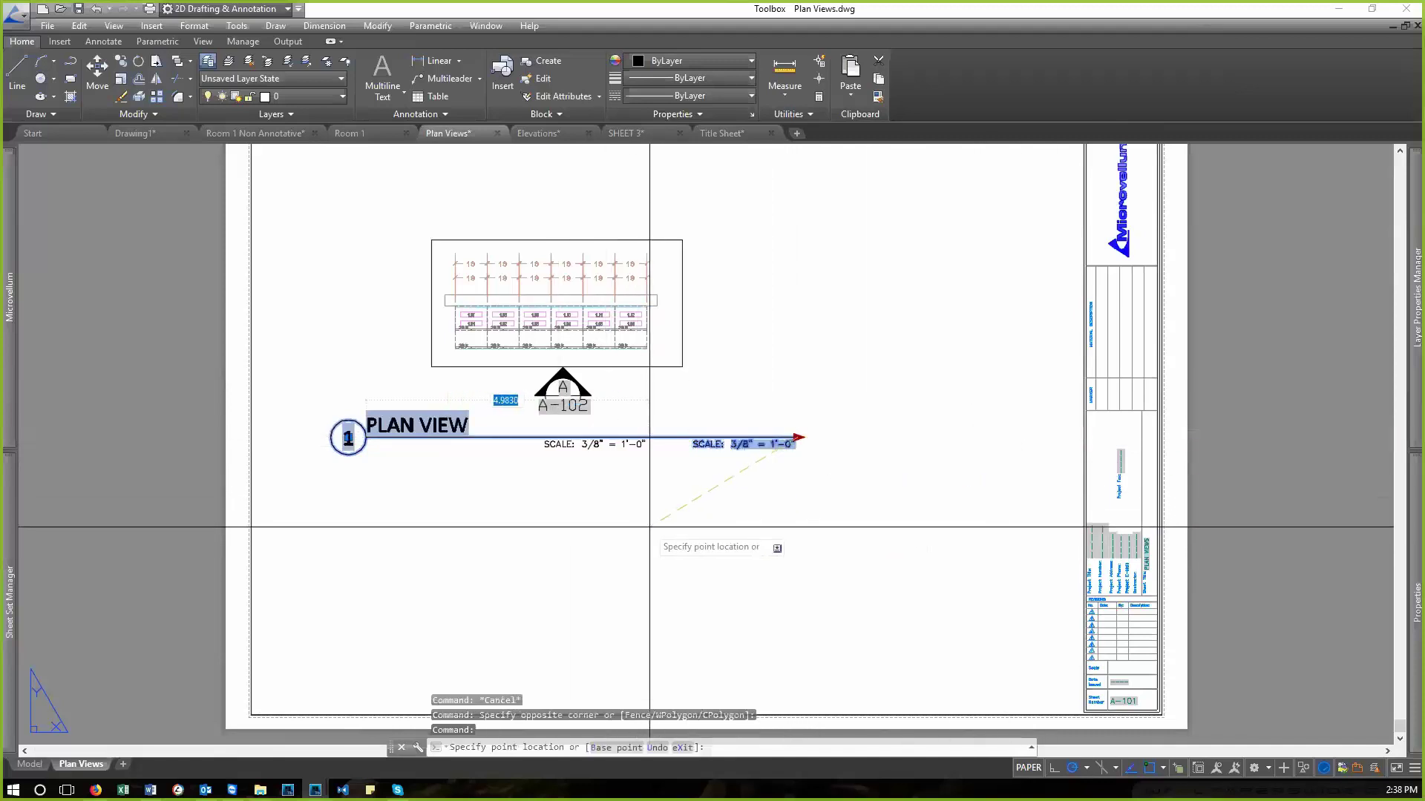
{"action": "left_click", "coordinate": [738, 531]}
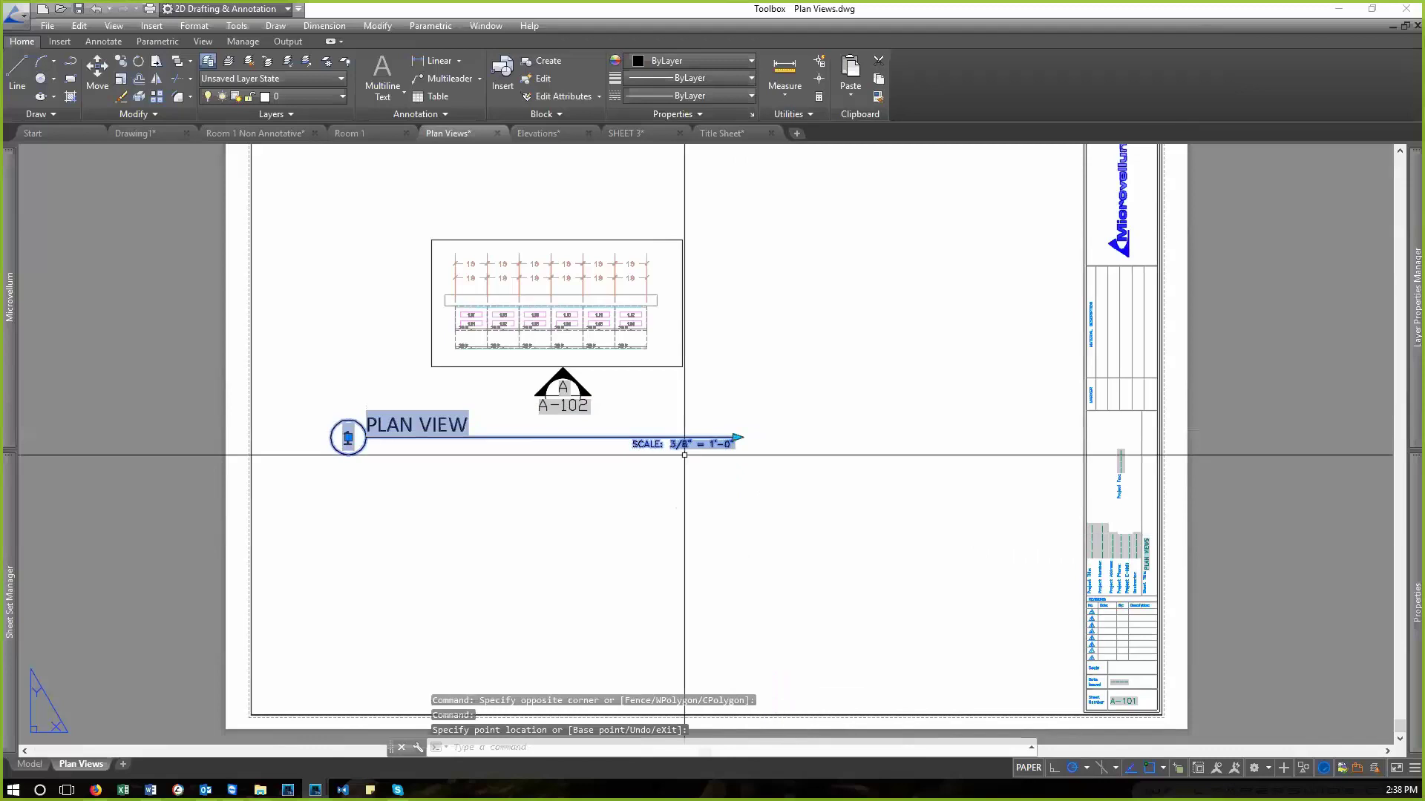
{"action": "key", "text": "Escape"}
- Lengthen the PLAN VIEW title's line so it extends well beyond the plan viewport's right edge
{"action": "left_click", "coordinate": [749, 457]}
{"action": "left_click", "coordinate": [719, 413]}
{"action": "left_click", "coordinate": [737, 438]}
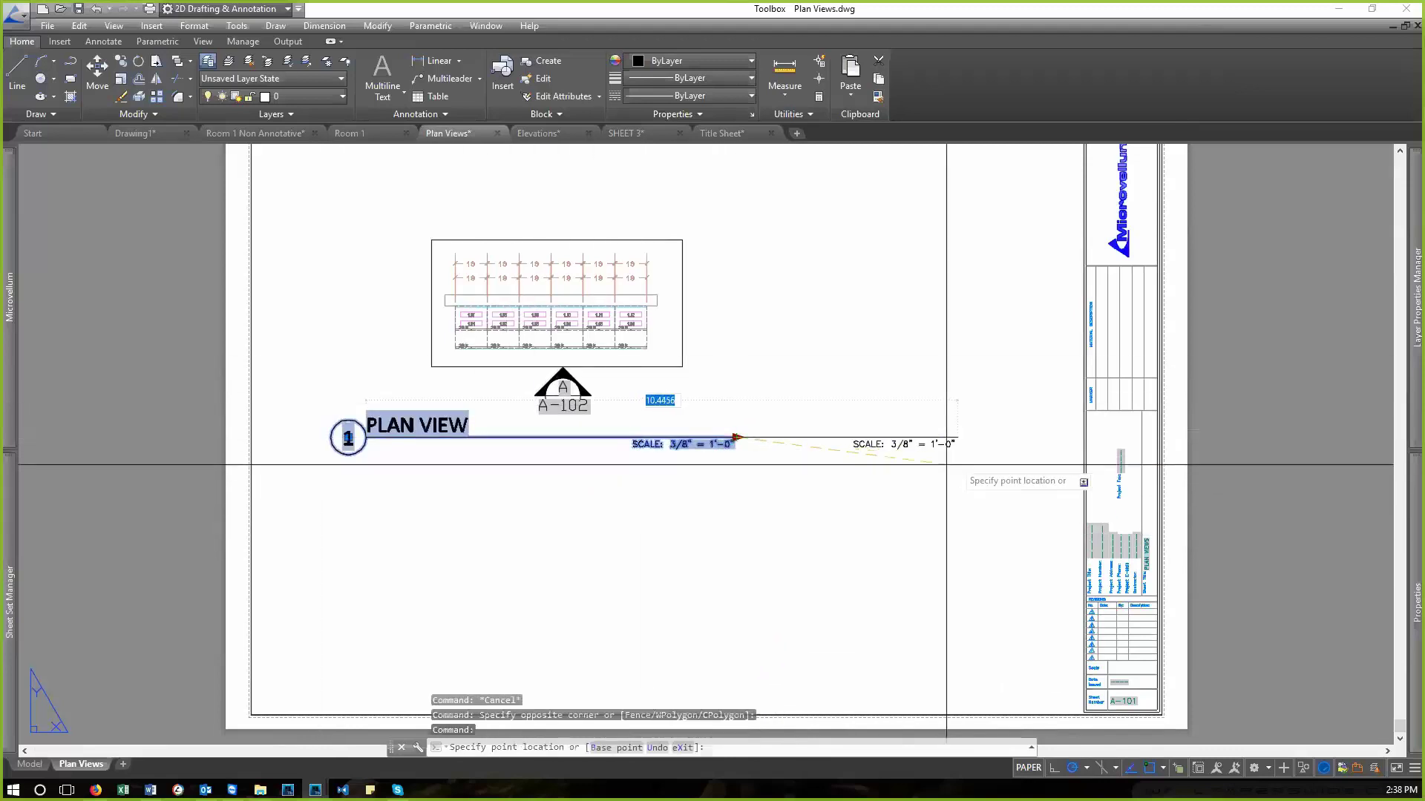
{"action": "left_click", "coordinate": [928, 445]}
{"action": "key", "text": "Escape"}
{"action": "key", "text": "Escape"}
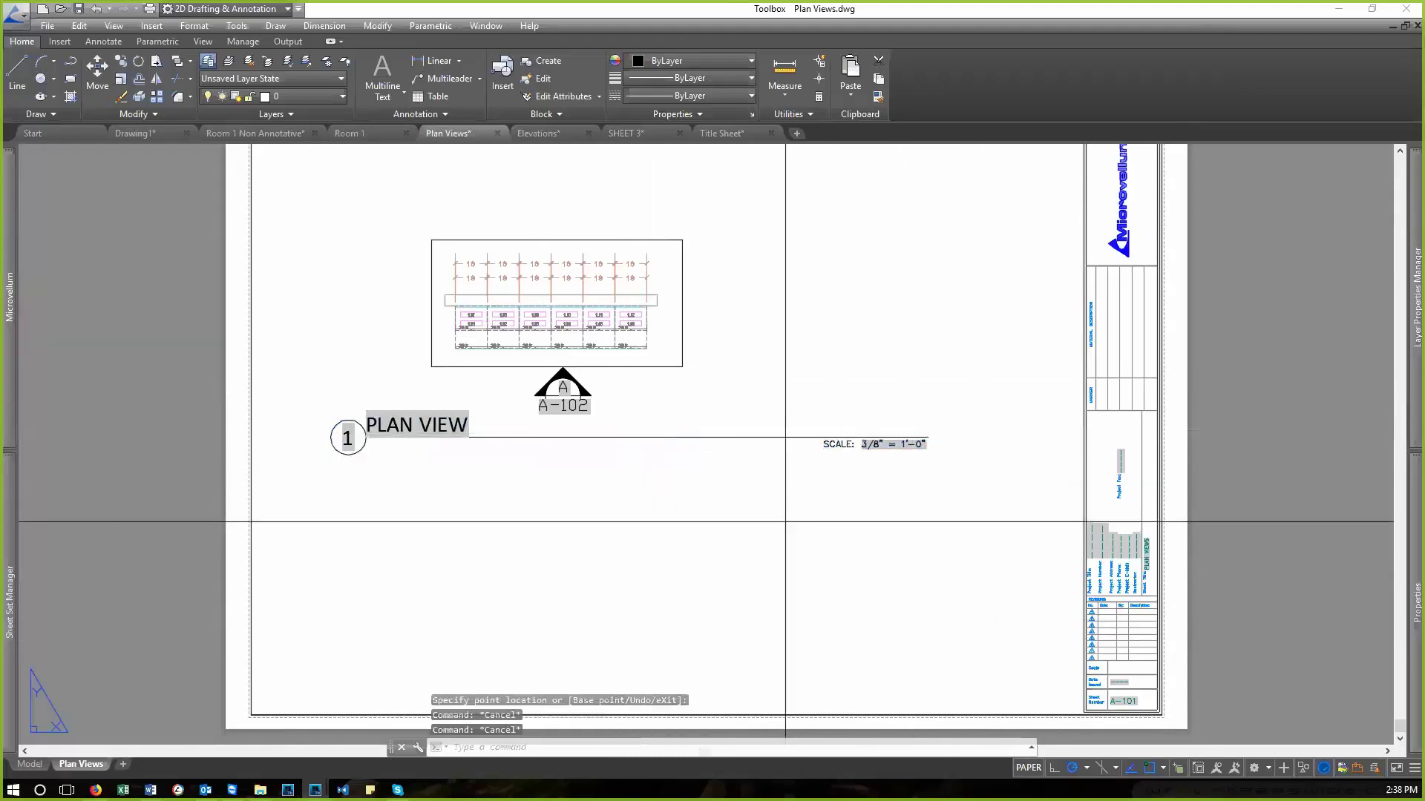
- Fit the whole Plan Views sheet in view
{"action": "left_click", "coordinate": [674, 476]}
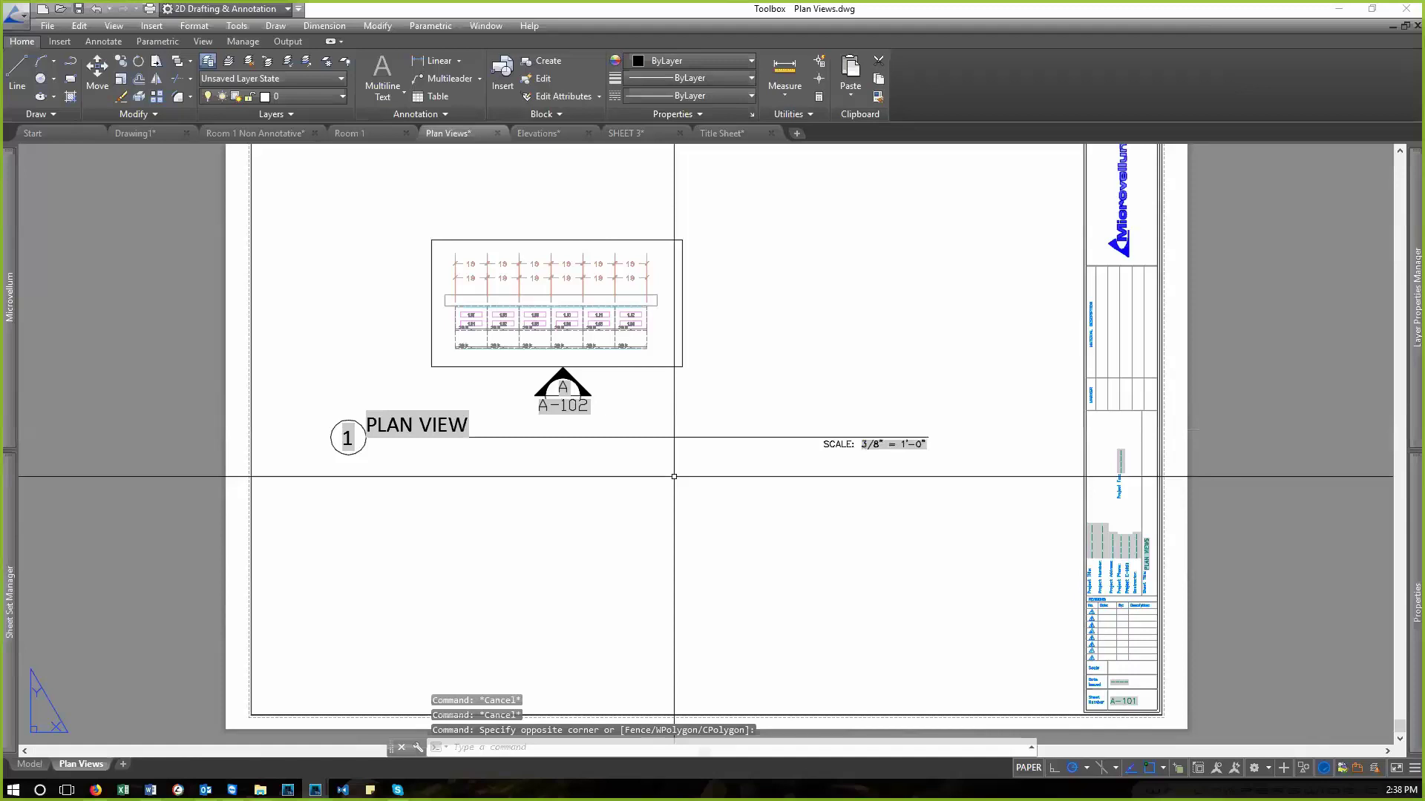
{"action": "key", "text": "Escape"}
{"action": "type", "text": "z"}
{"action": "key", "text": "Return"}
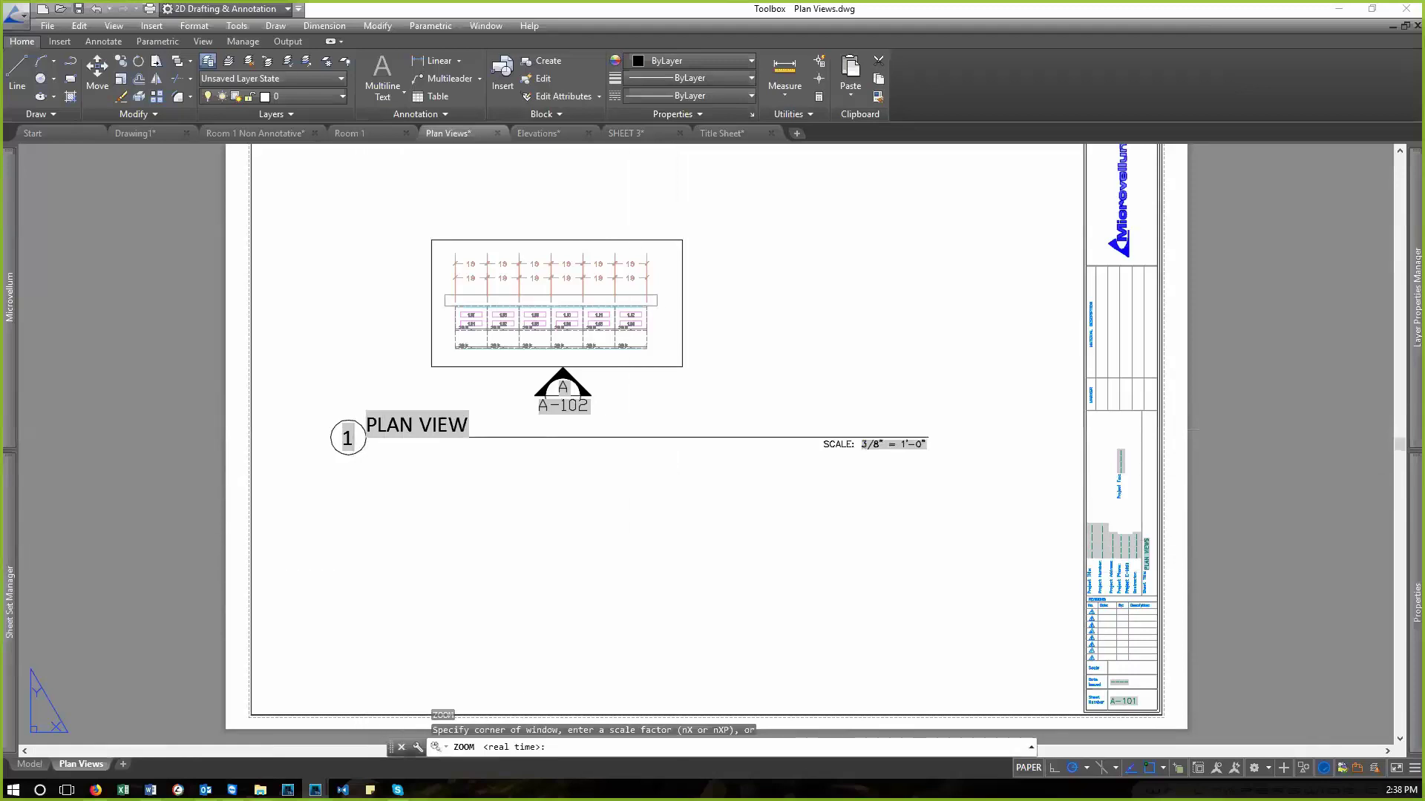
{"action": "type", "text": "e"}
{"action": "key", "text": "Return"}
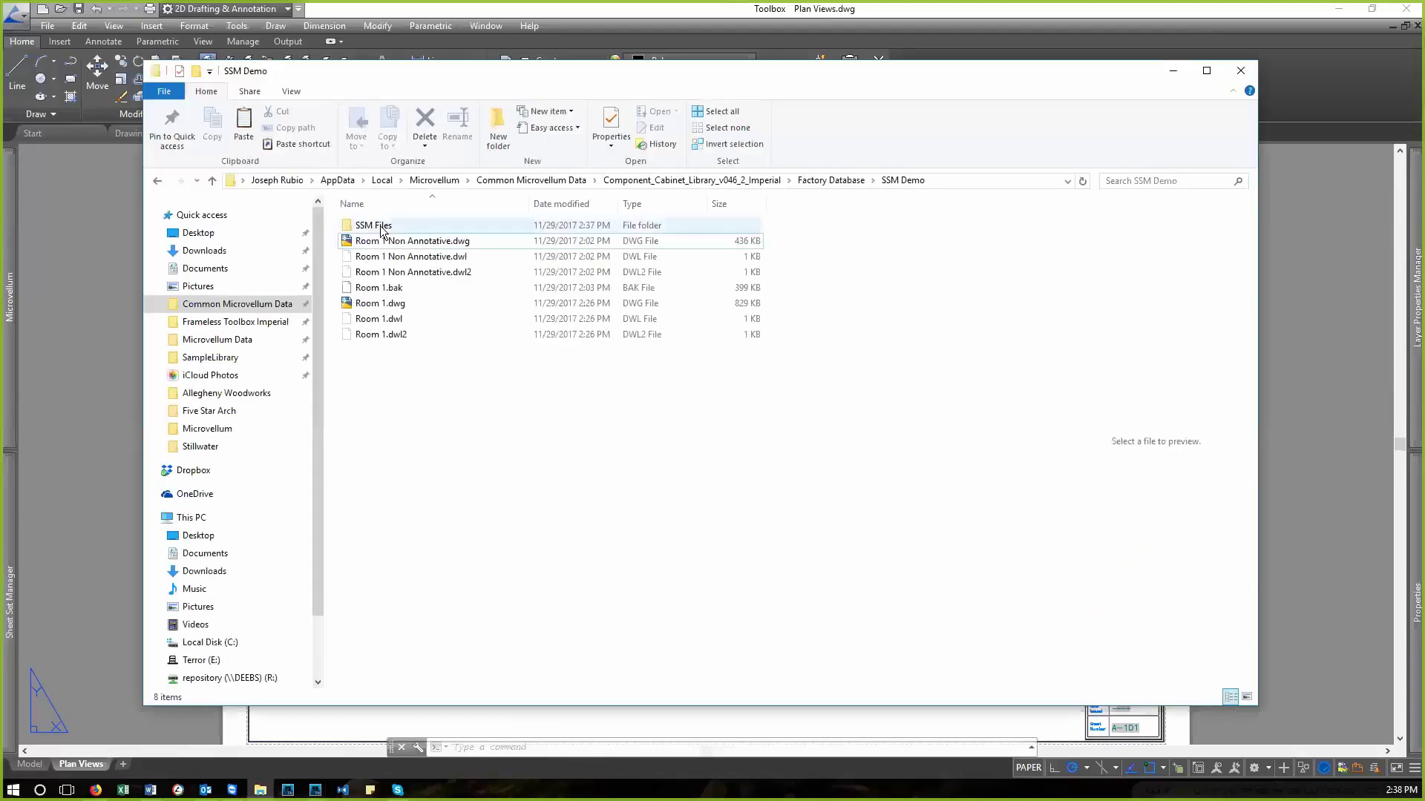
- Switch to File Explorer and examine the sheet drawings in the SSM Files folder, from Elevations.dwg to Title Sheet.dwg
{"action": "double_click", "coordinate": [371, 225]}
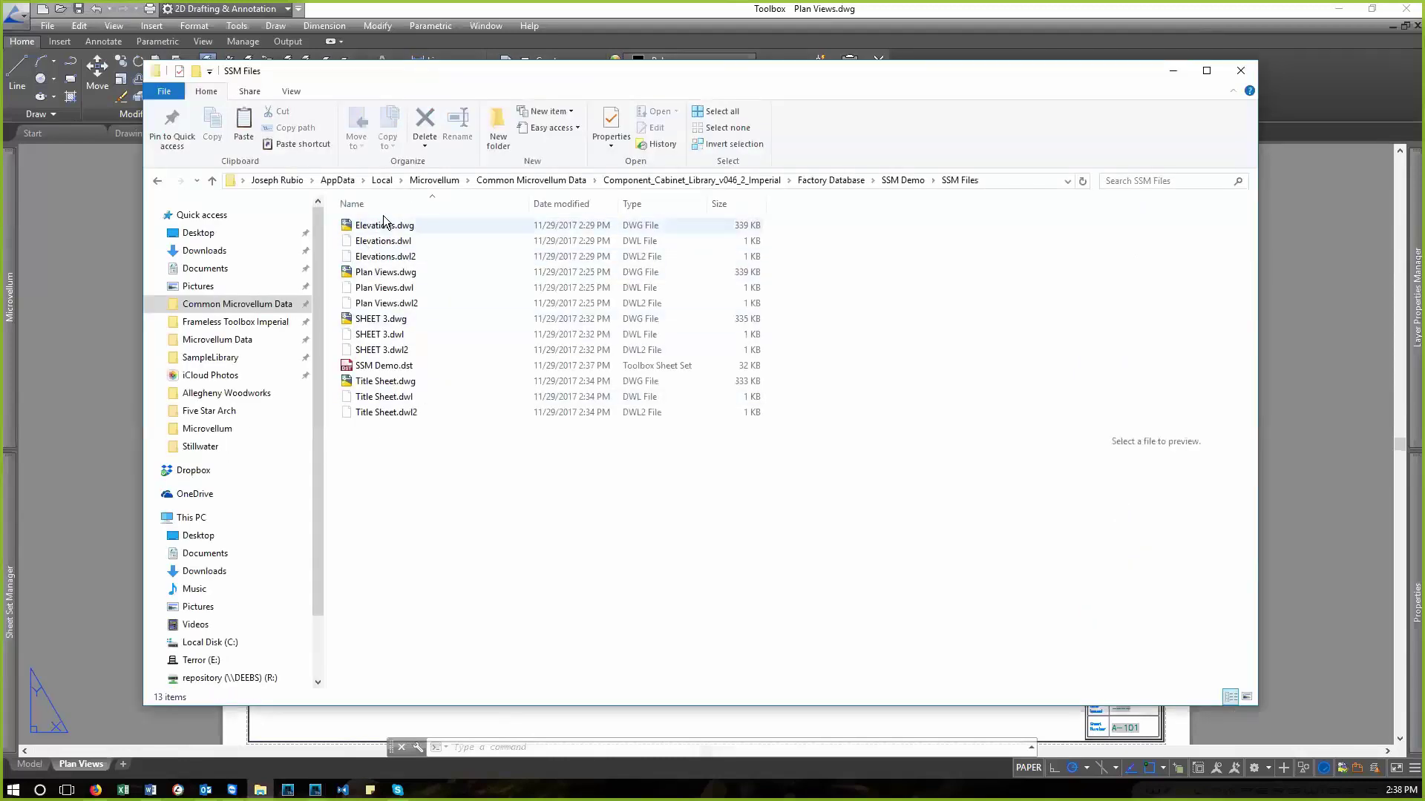
{"action": "left_click", "coordinate": [383, 224]}
{"action": "left_click", "coordinate": [385, 275]}
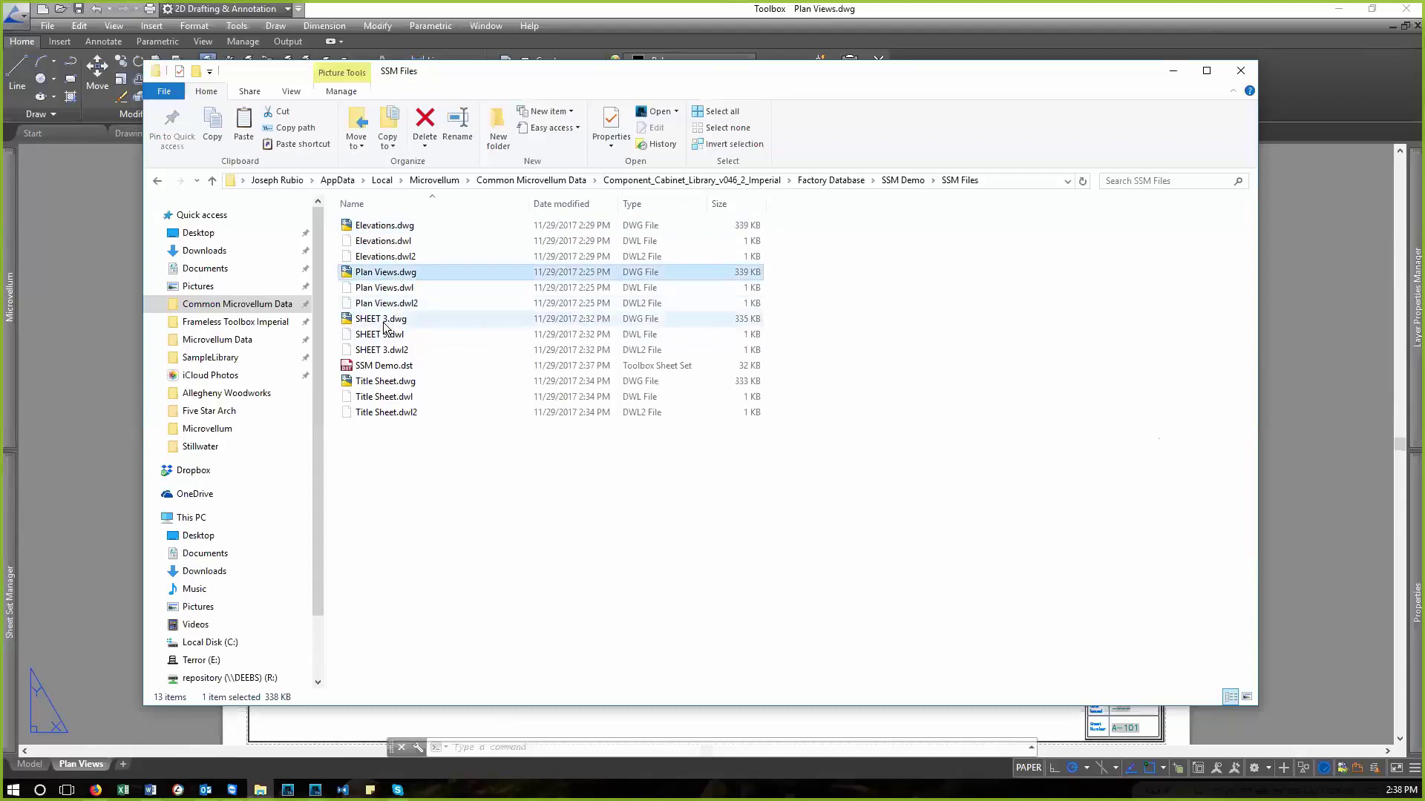
{"action": "left_click", "coordinate": [386, 321]}
{"action": "left_click", "coordinate": [384, 382]}
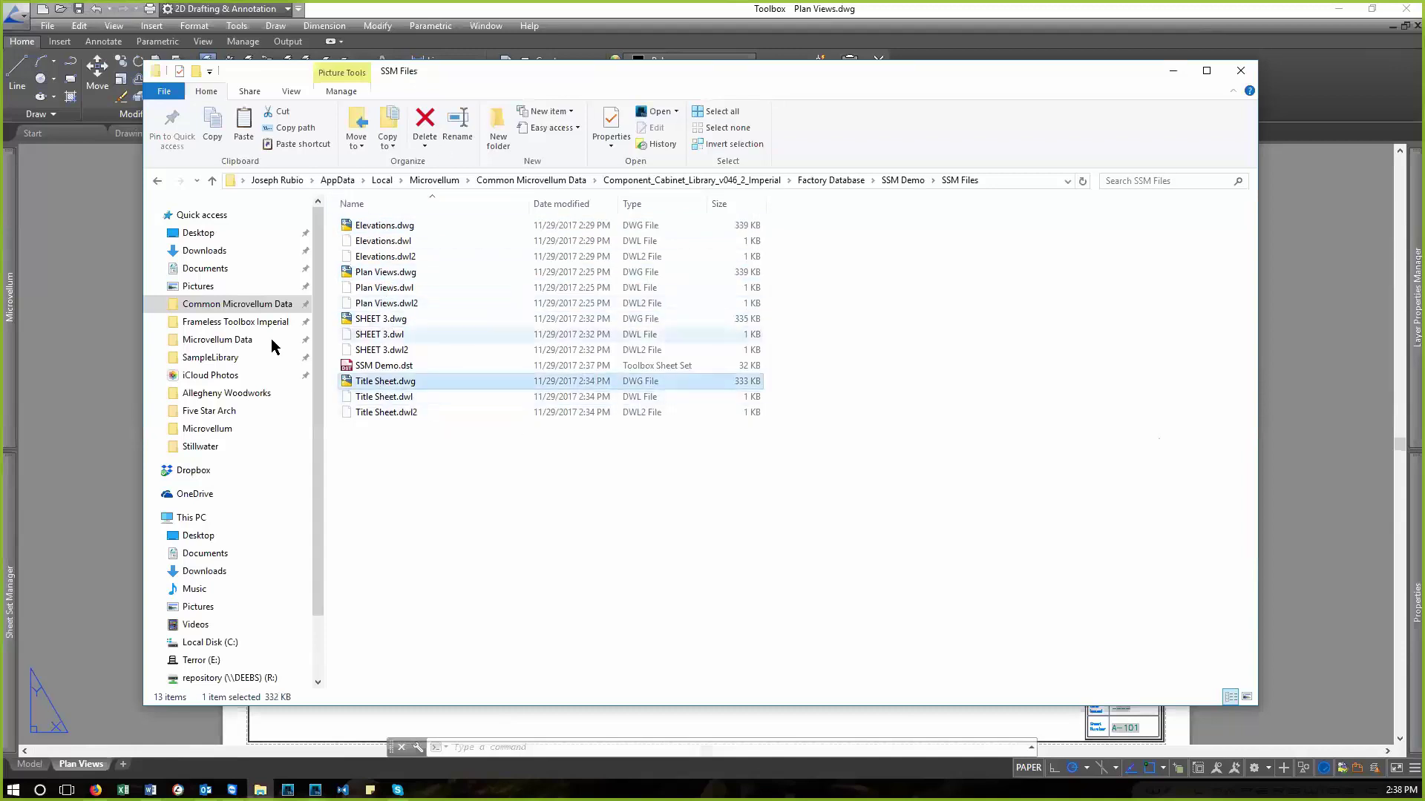
- Examine Room 1 Non Annotative.dwg and Room 1.dwg in the SSM Demo folder, reopen SSM Files and put the file window away
{"action": "left_click", "coordinate": [895, 181]}
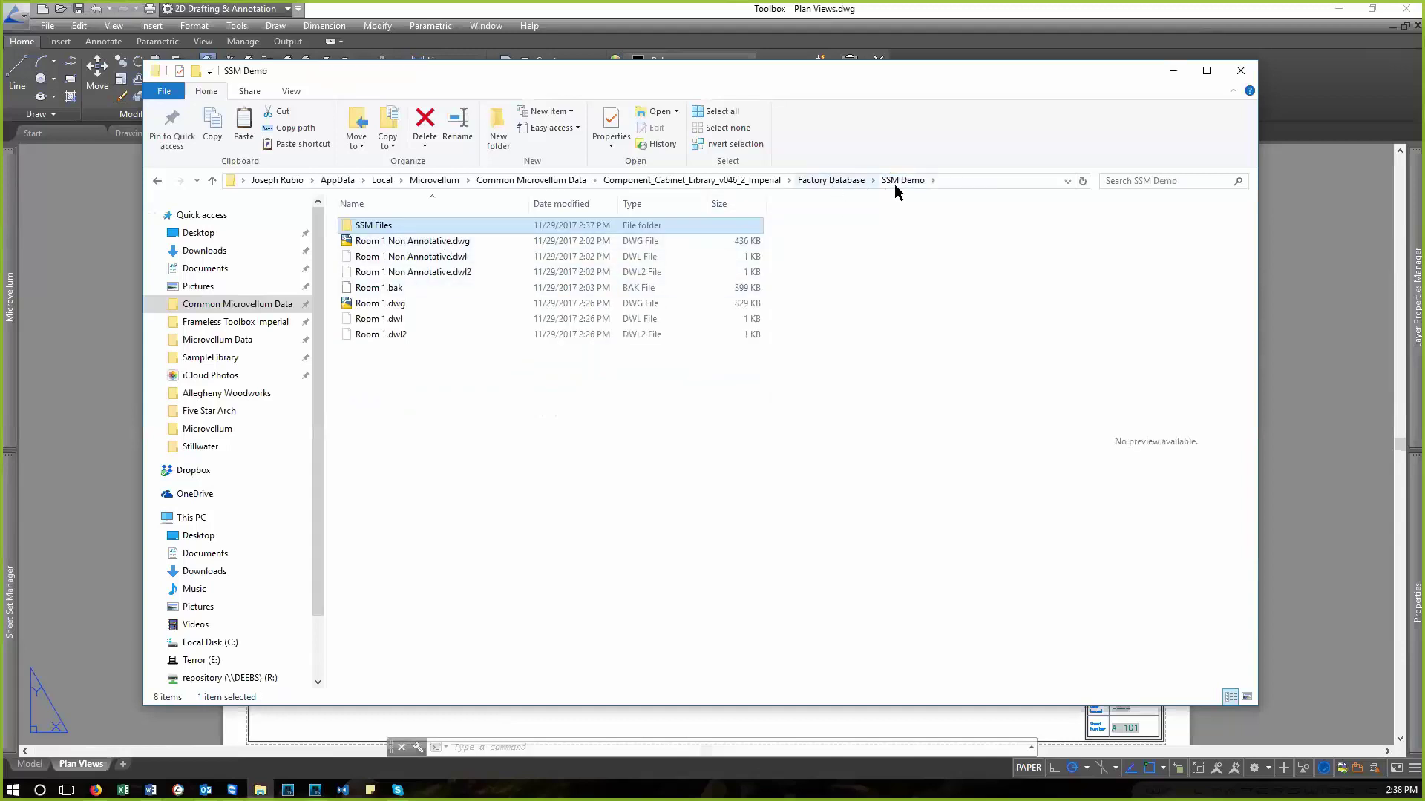
{"action": "left_click", "coordinate": [406, 244]}
{"action": "left_click", "coordinate": [397, 304]}
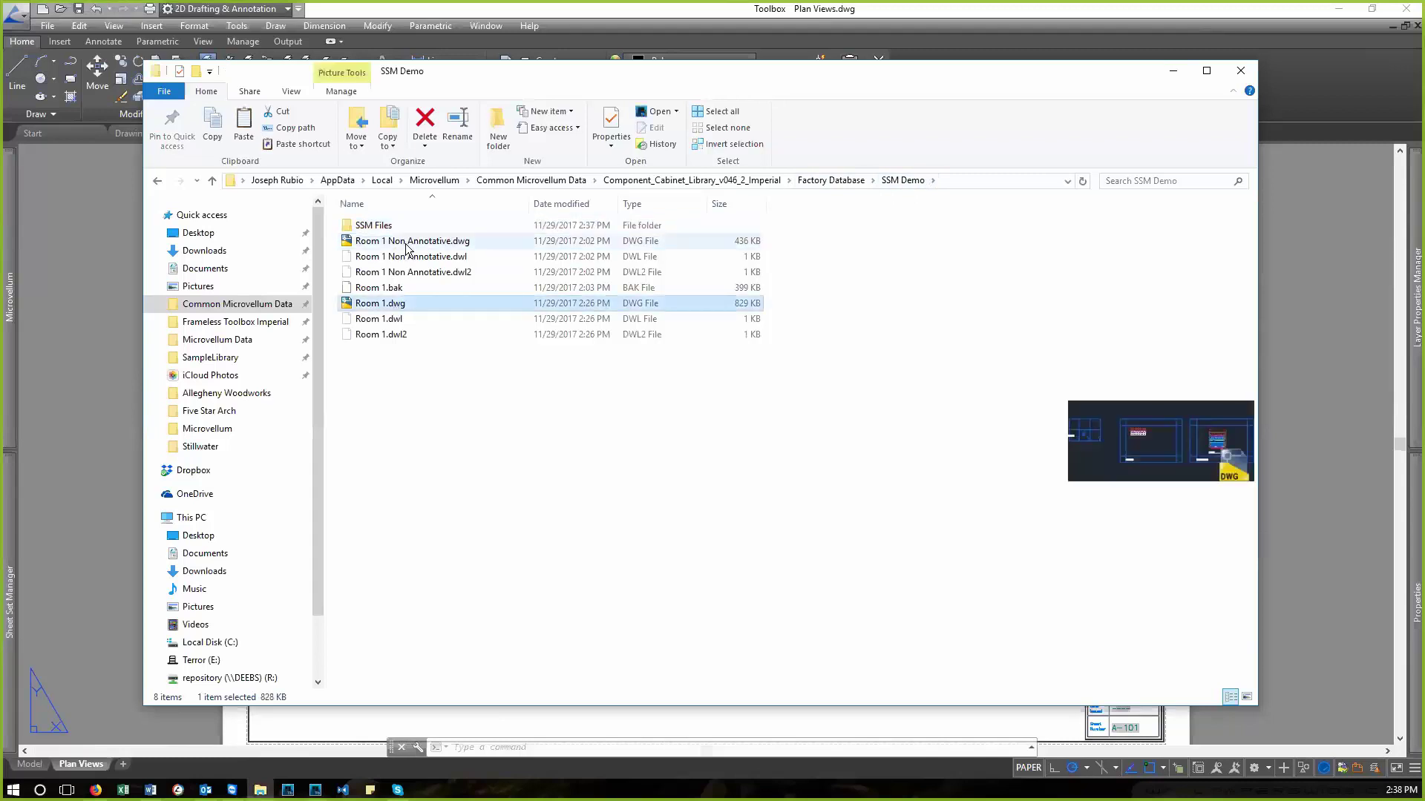
{"action": "left_click", "coordinate": [407, 244]}
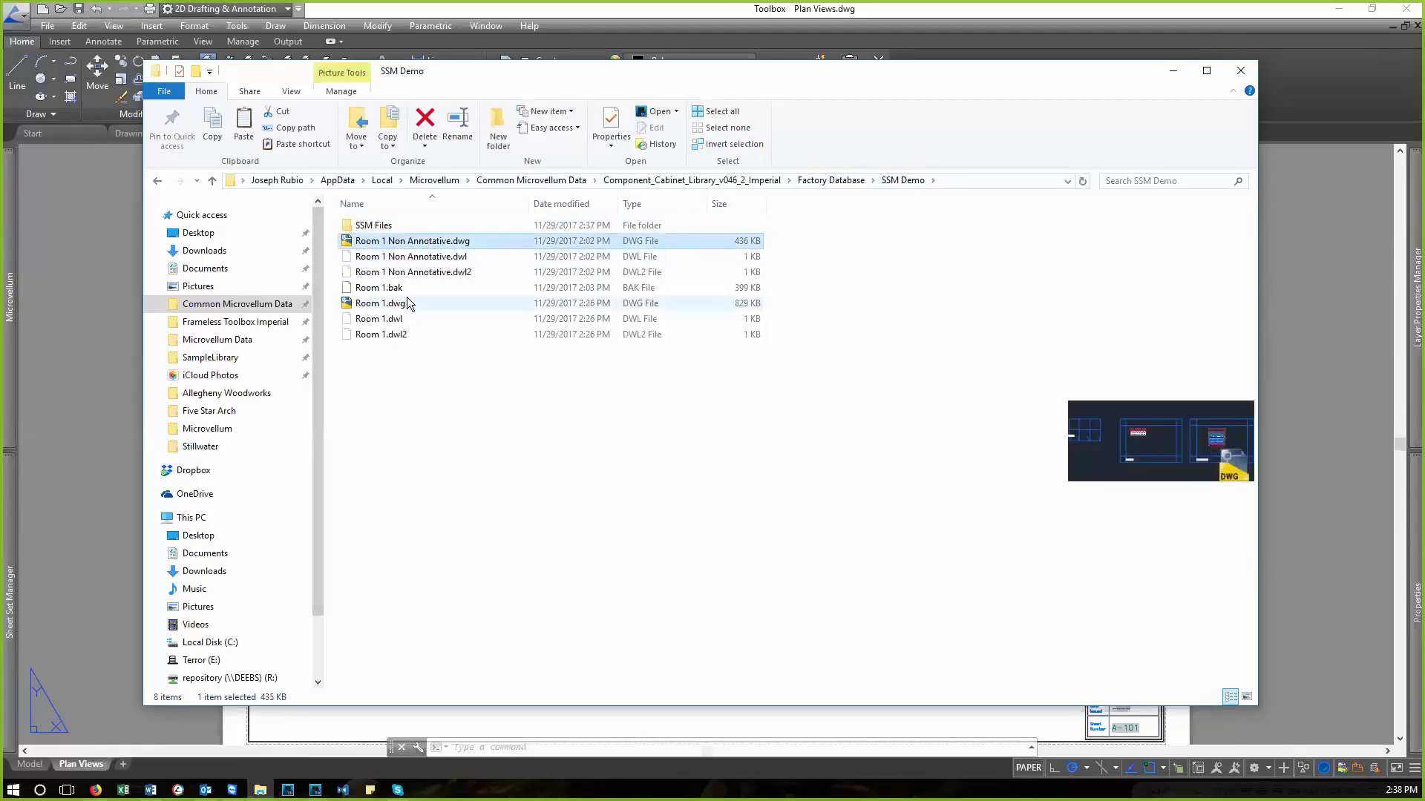
{"action": "left_click", "coordinate": [387, 306]}
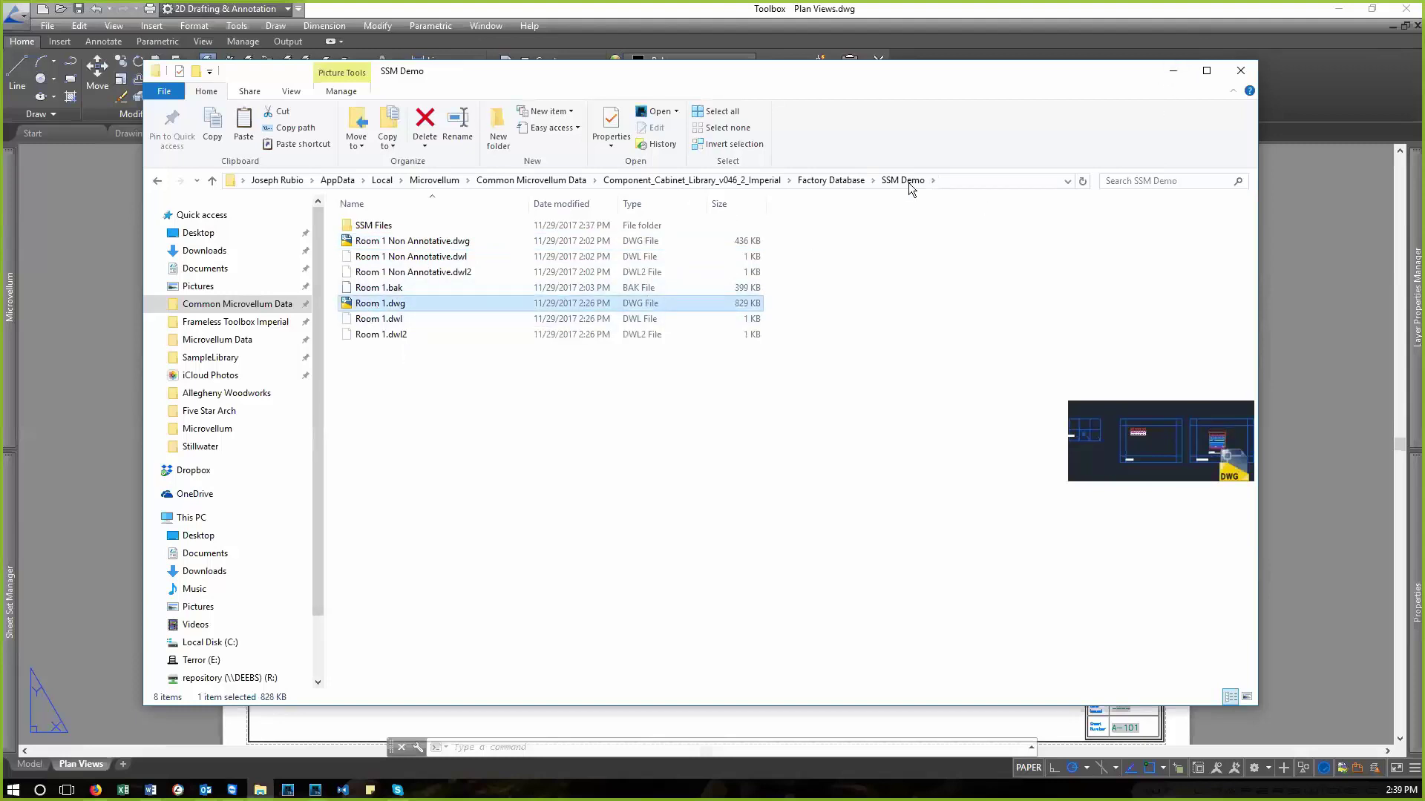
{"action": "double_click", "coordinate": [386, 225]}
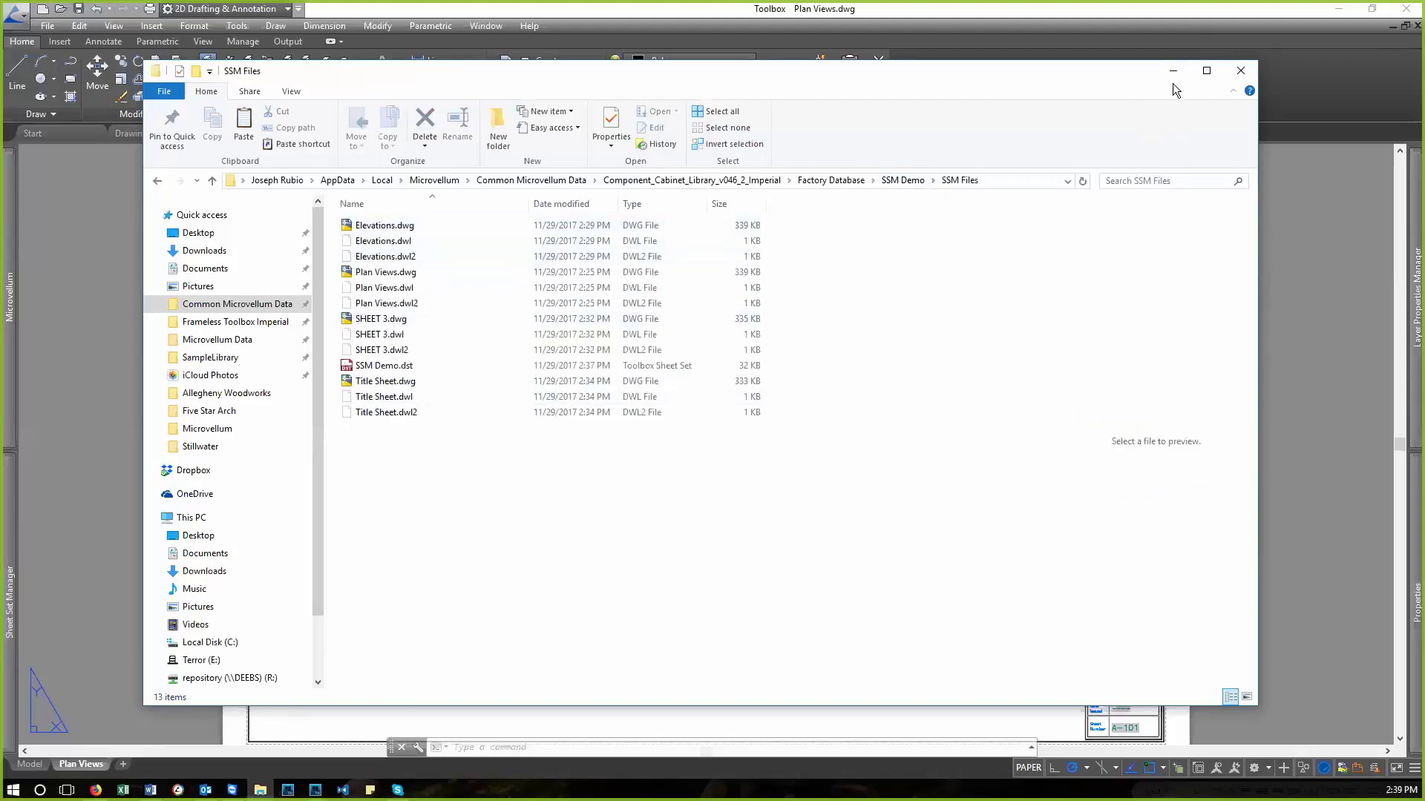
{"action": "left_click", "coordinate": [1174, 71]}
- Examine the publishing options of the SSM Demo sheet set in the sheet list, including its page setup overrides
{"action": "mouse_move", "coordinate": [10, 601]}
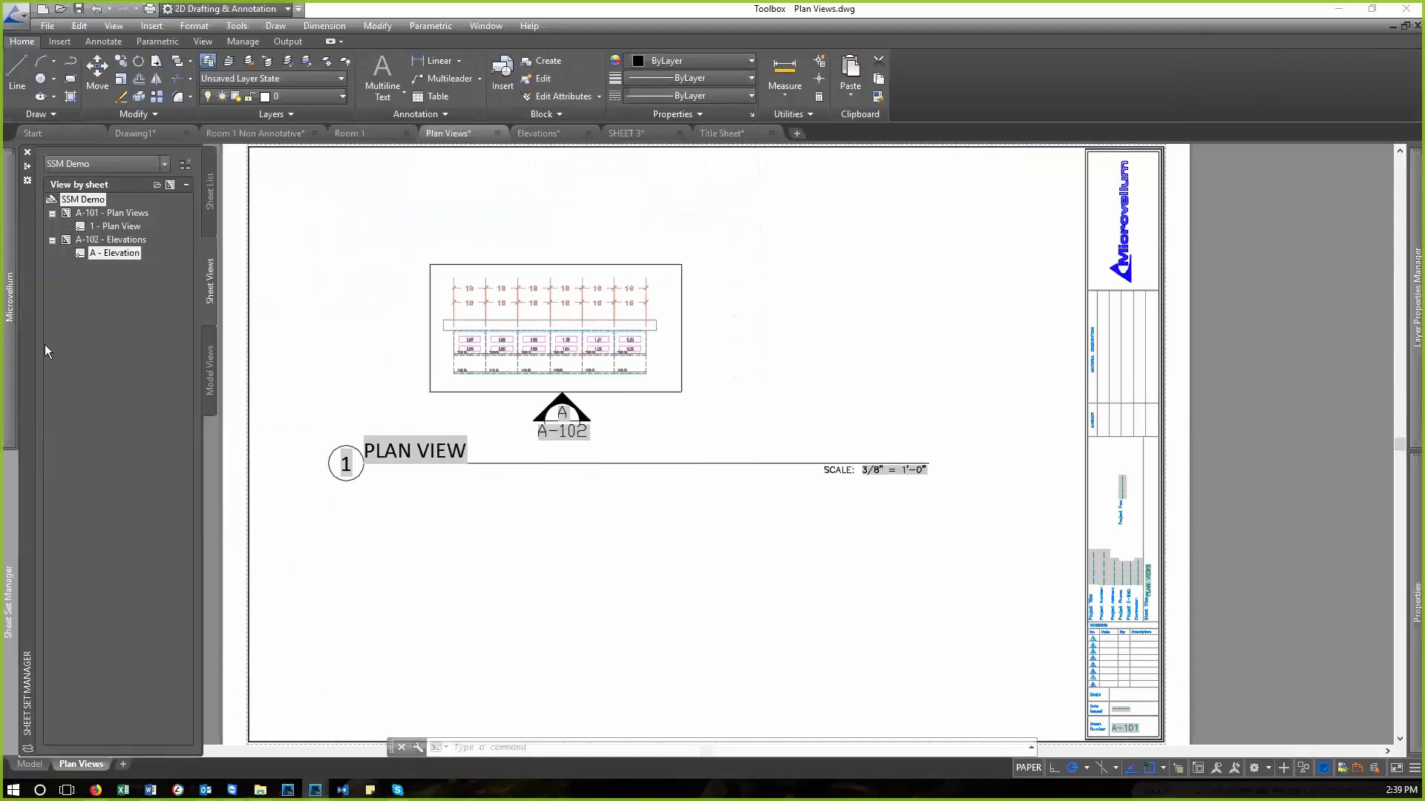
{"action": "left_click", "coordinate": [210, 195]}
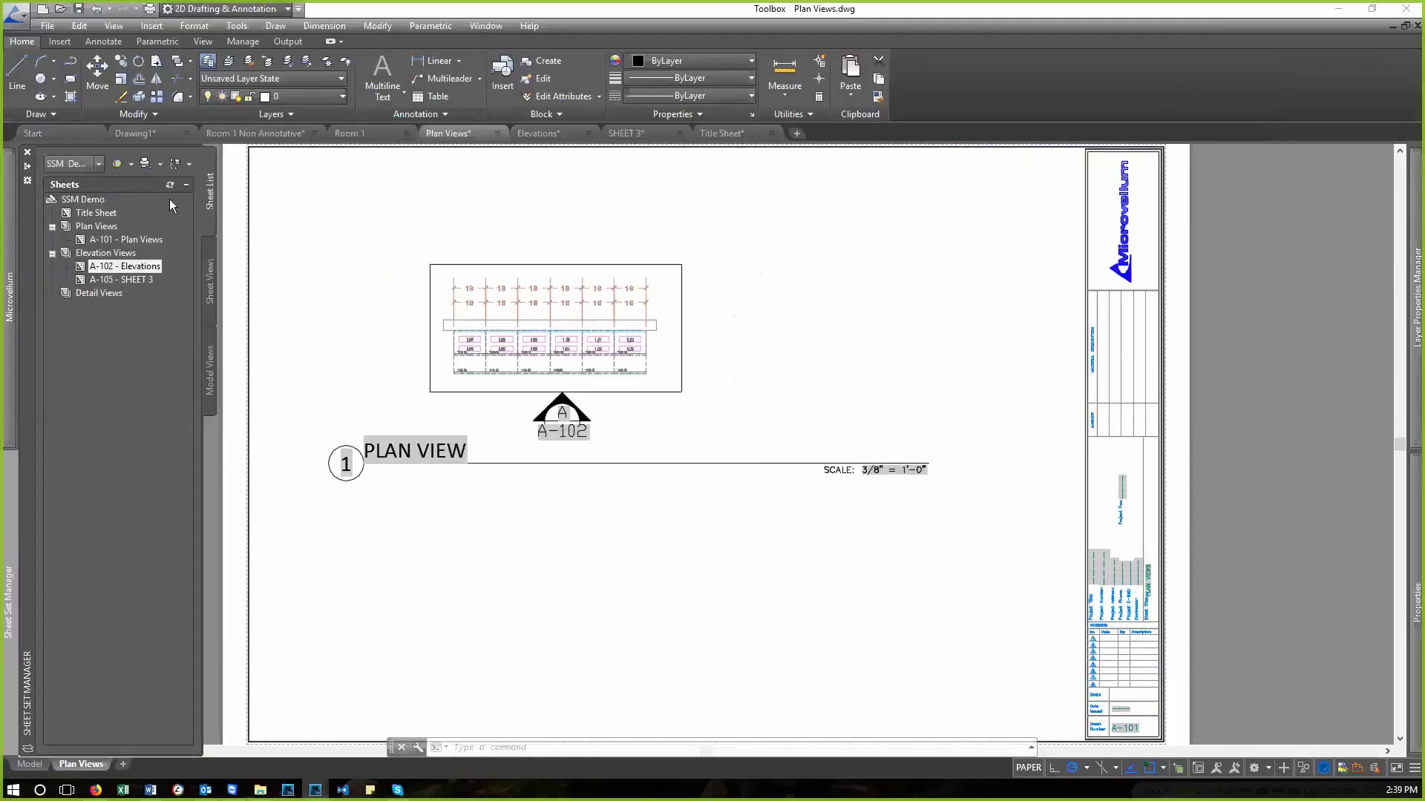
{"action": "right_click", "coordinate": [77, 199]}
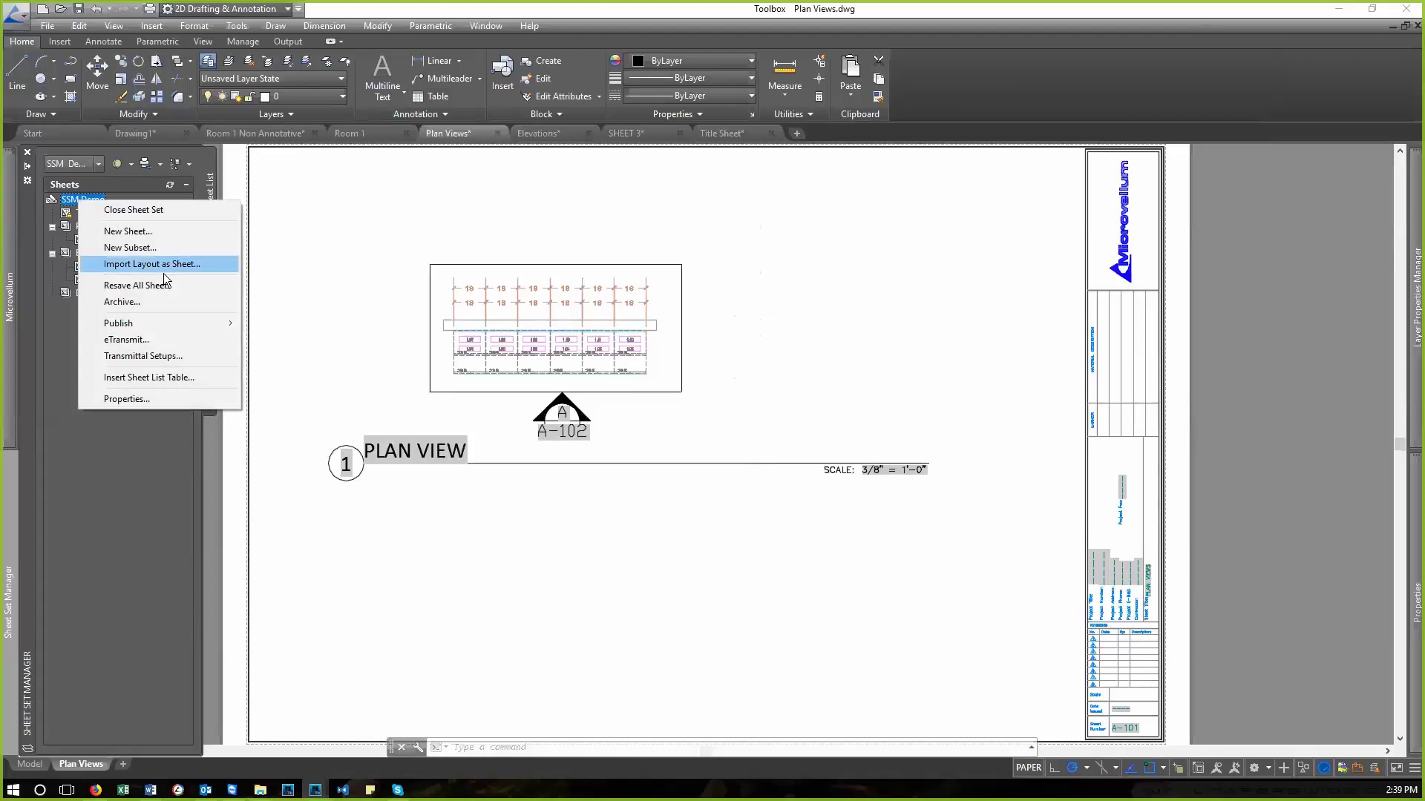
{"action": "mouse_move", "coordinate": [149, 332]}
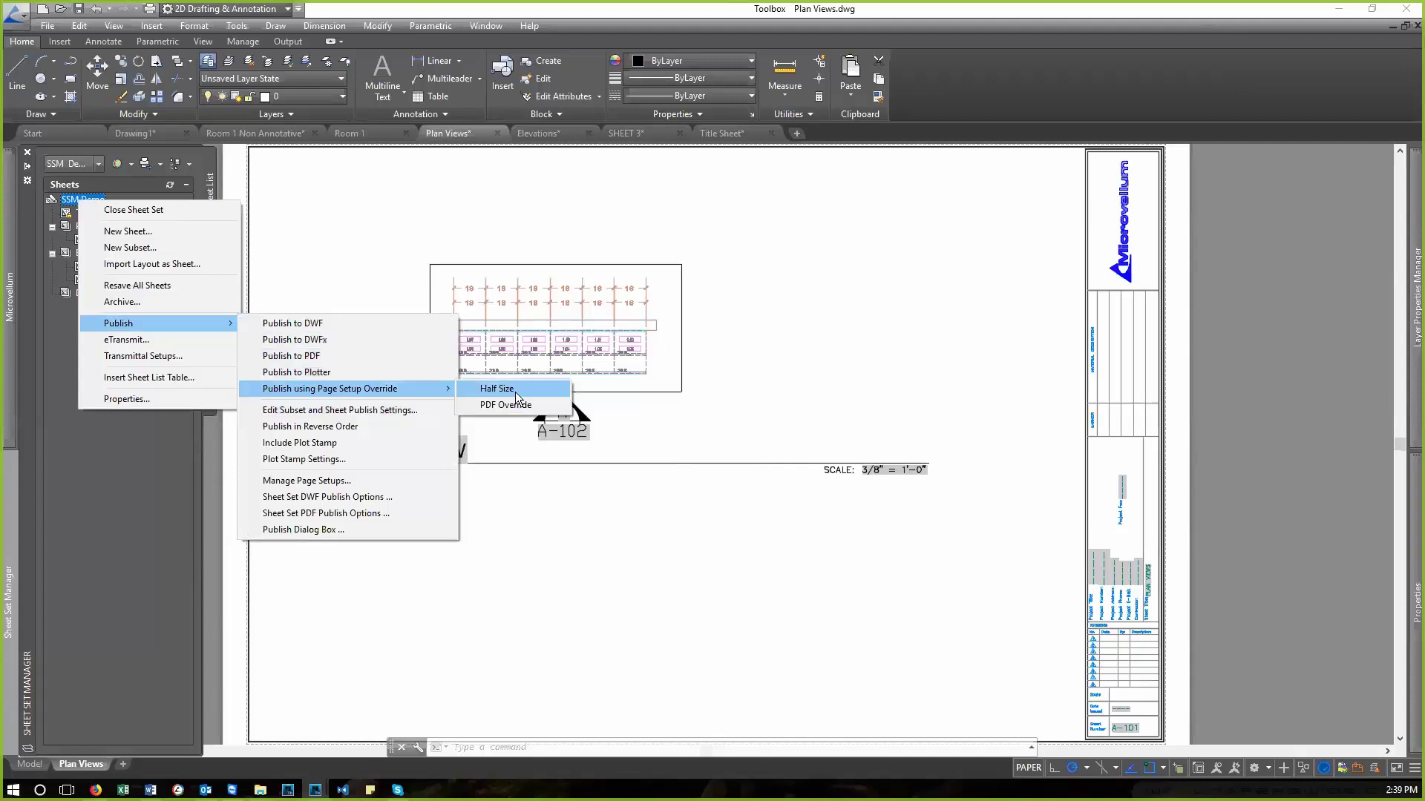
{"action": "left_click", "coordinate": [783, 401]}
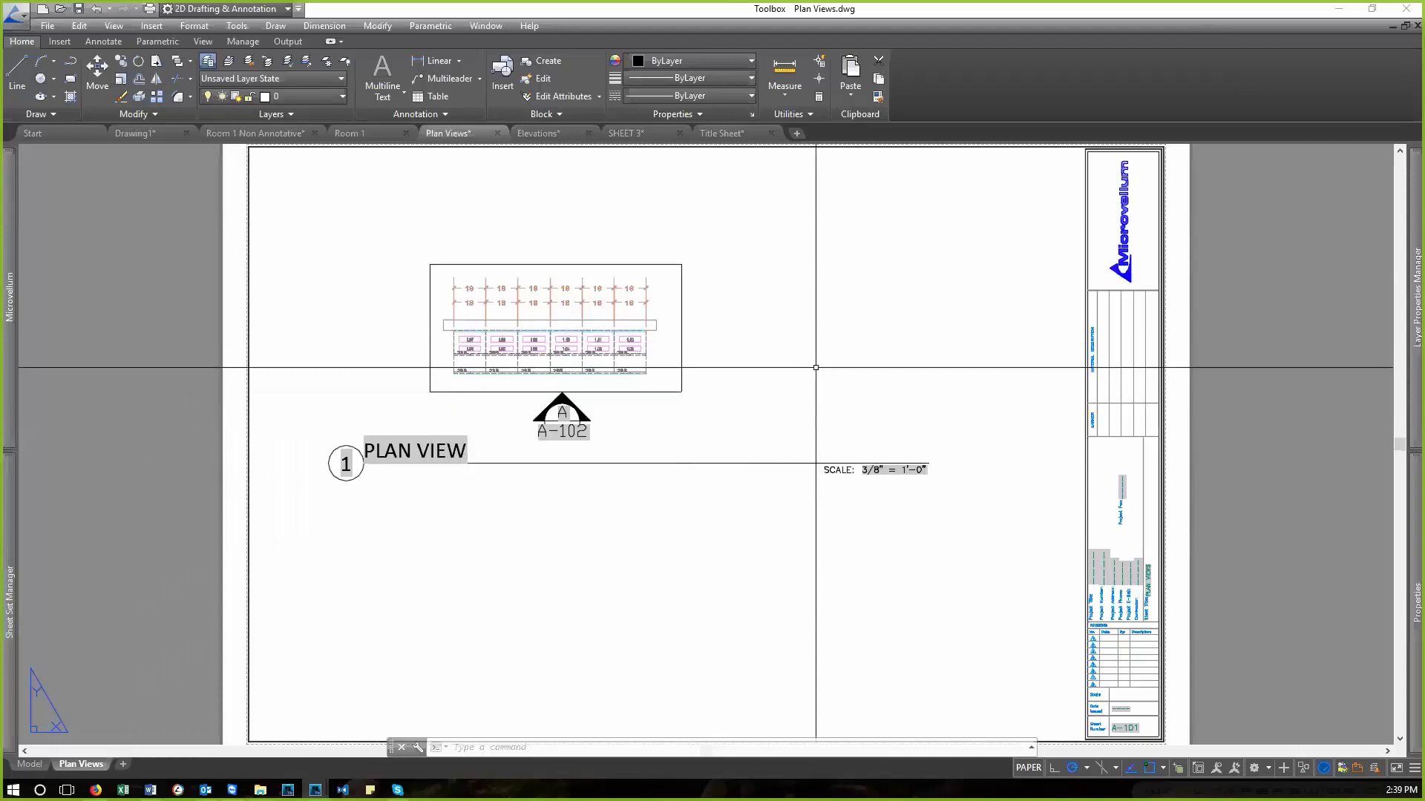
{"action": "type", "text": "z"}
{"action": "key", "text": "Return"}
{"action": "type", "text": "e"}
{"action": "key", "text": "Return"}
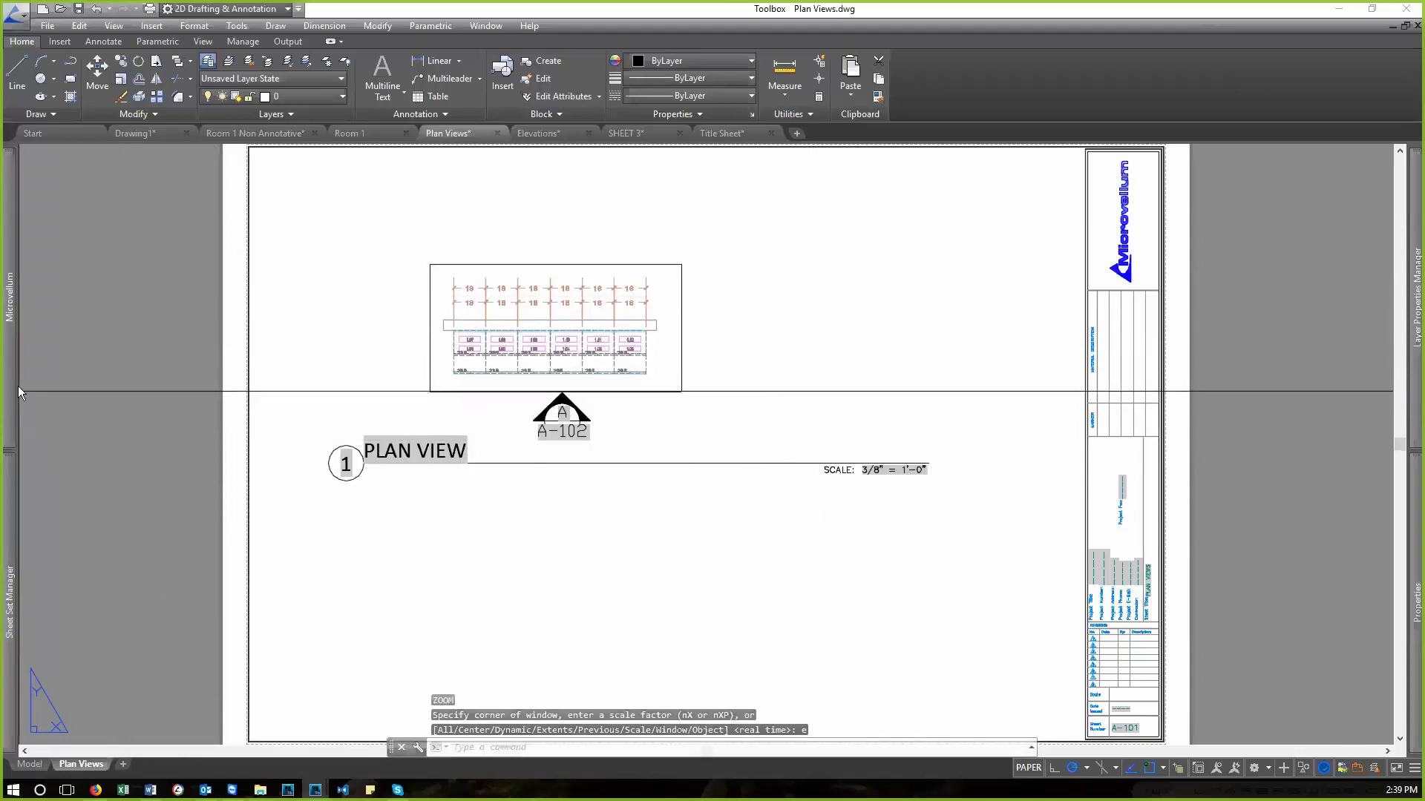
{"action": "mouse_move", "coordinate": [13, 508]}
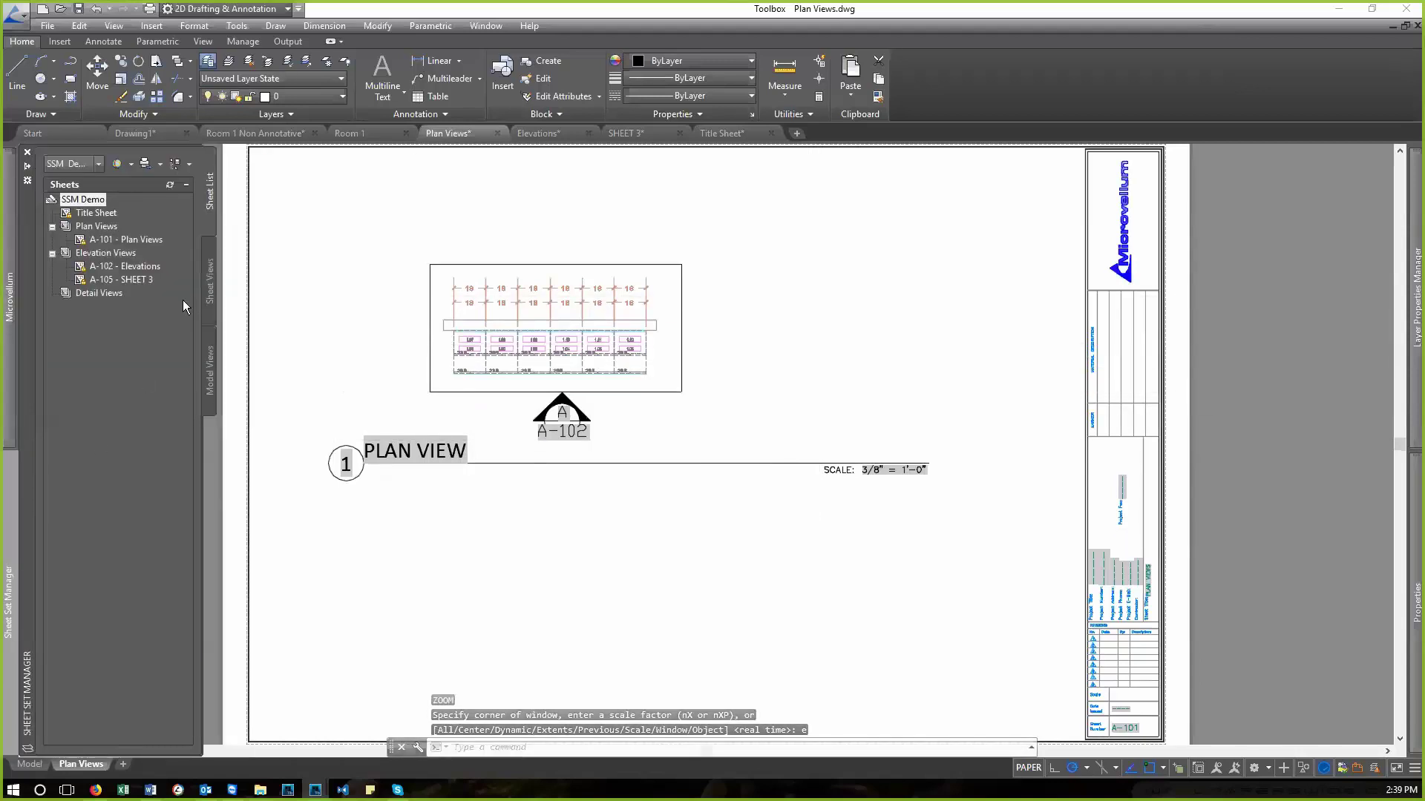
{"action": "mouse_move", "coordinate": [131, 284]}
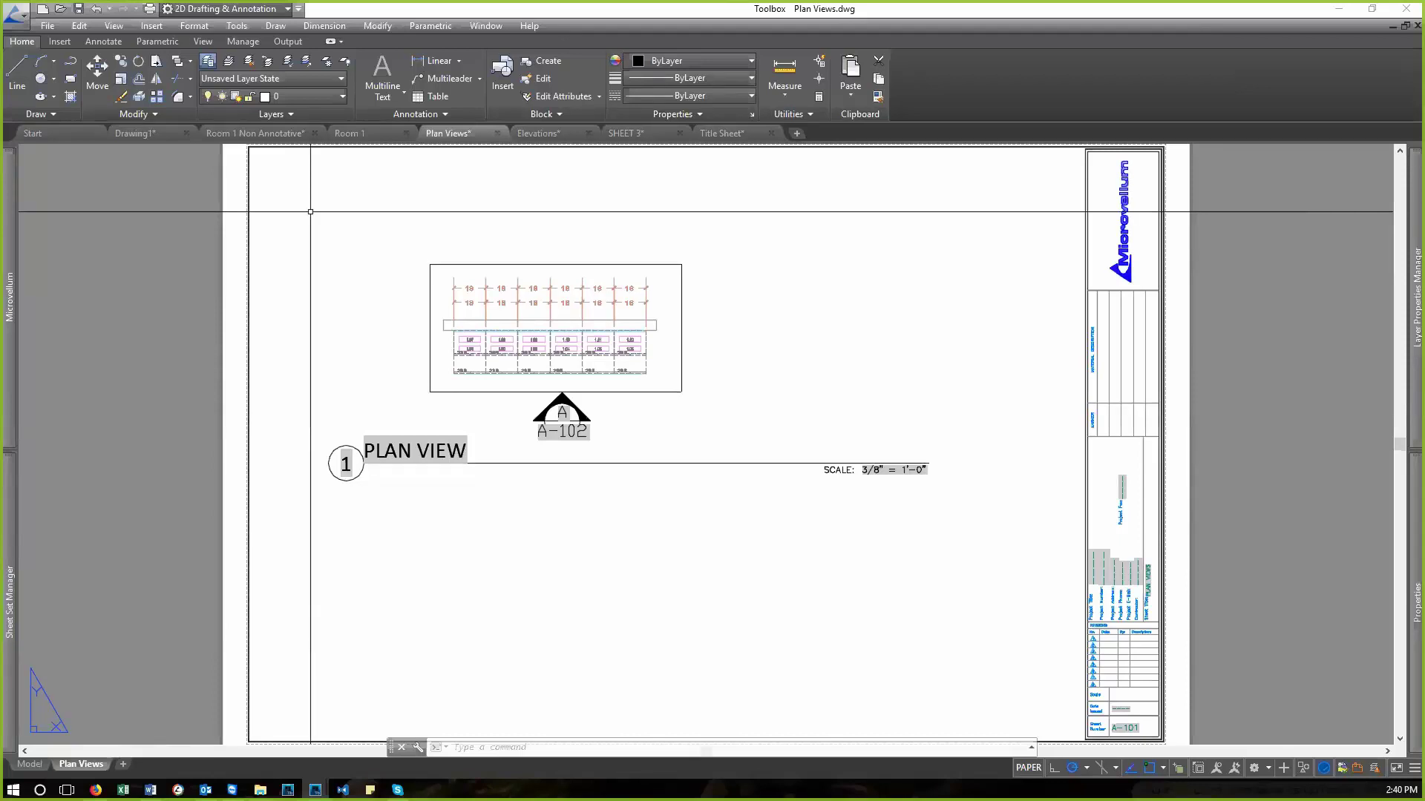
- Examine the block editing commands available for the elevation callout under the plan viewport, and clear the selection
{"action": "left_click", "coordinate": [589, 423]}
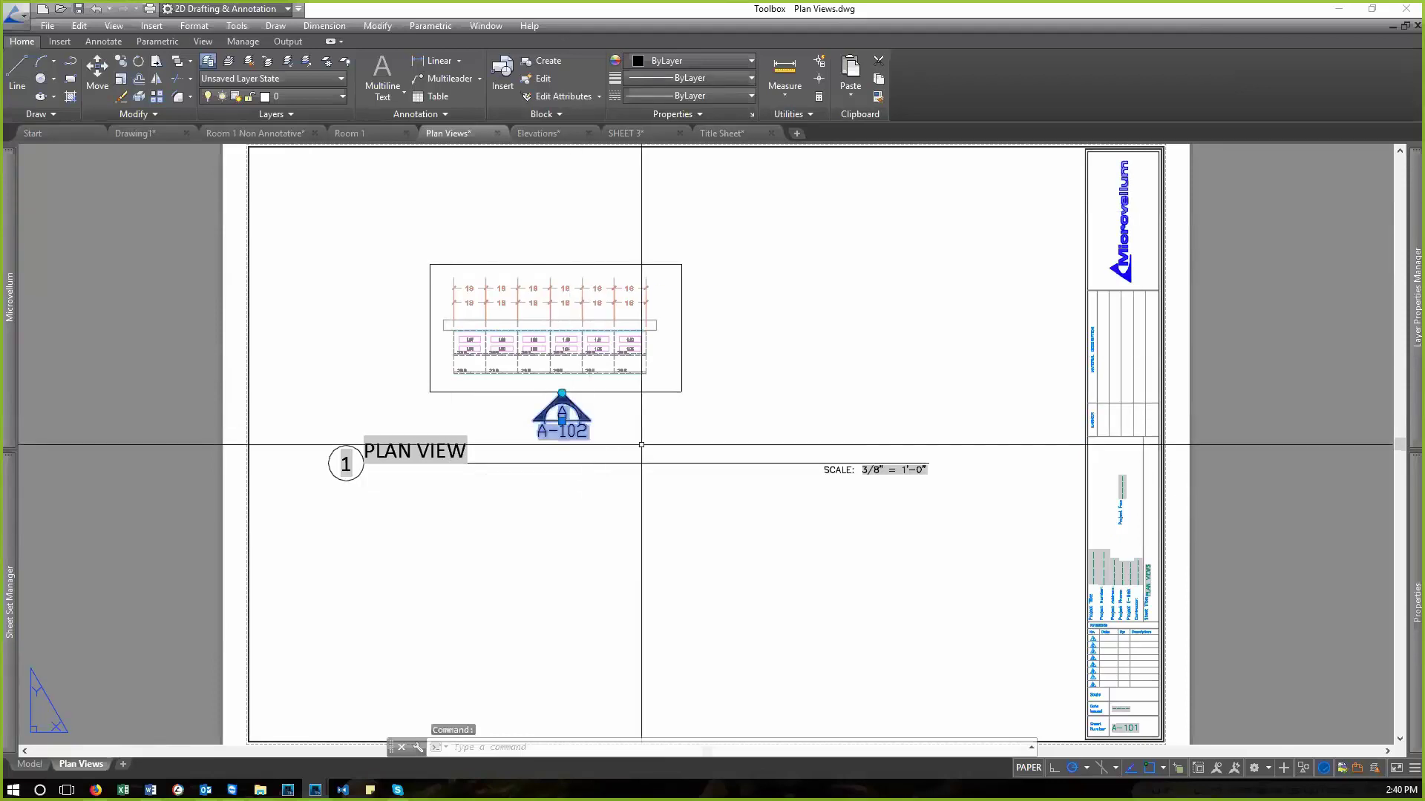
{"action": "right_click", "coordinate": [596, 408]}
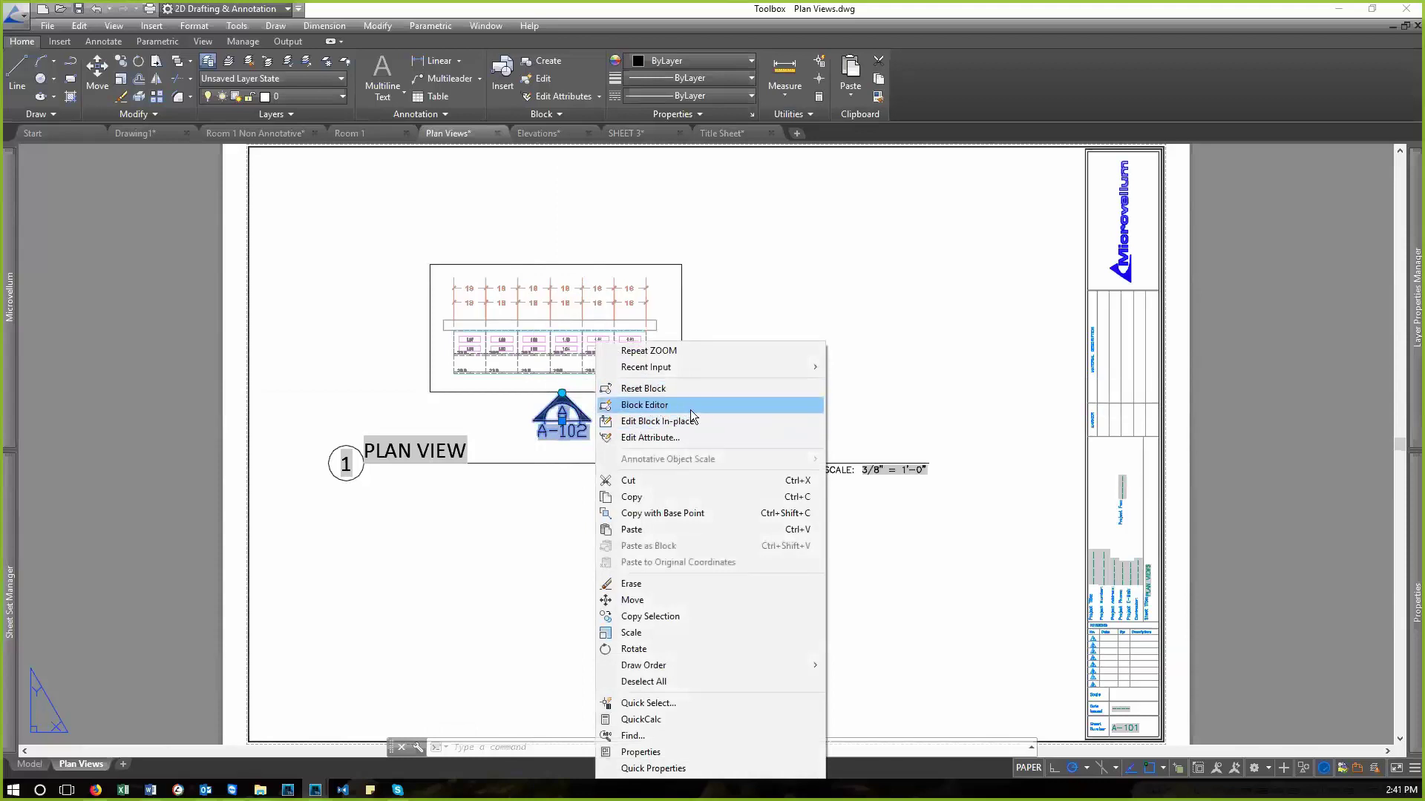
{"action": "left_click", "coordinate": [546, 525]}
{"action": "key", "text": "Escape"}
{"action": "key", "text": "Escape"}
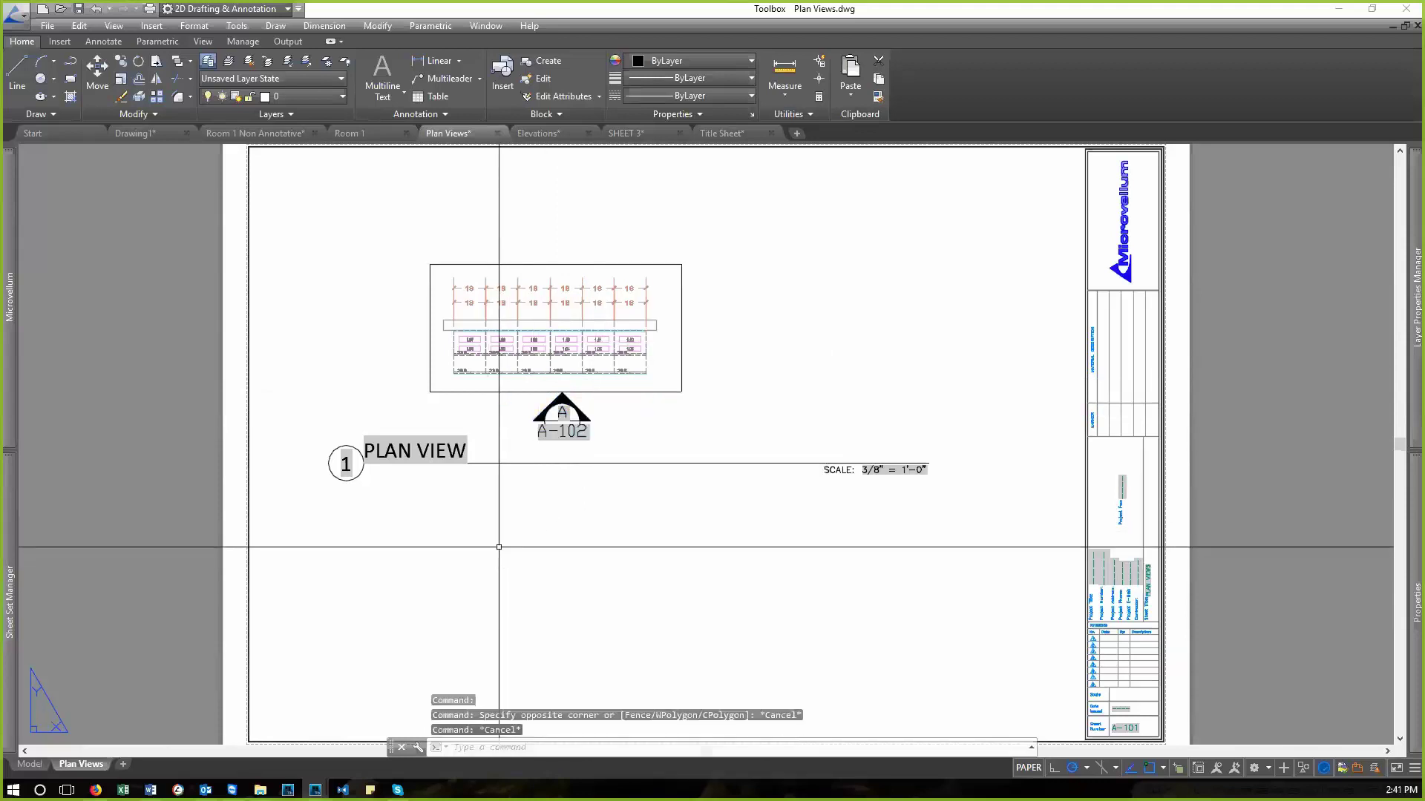
{"action": "key", "text": "Escape"}
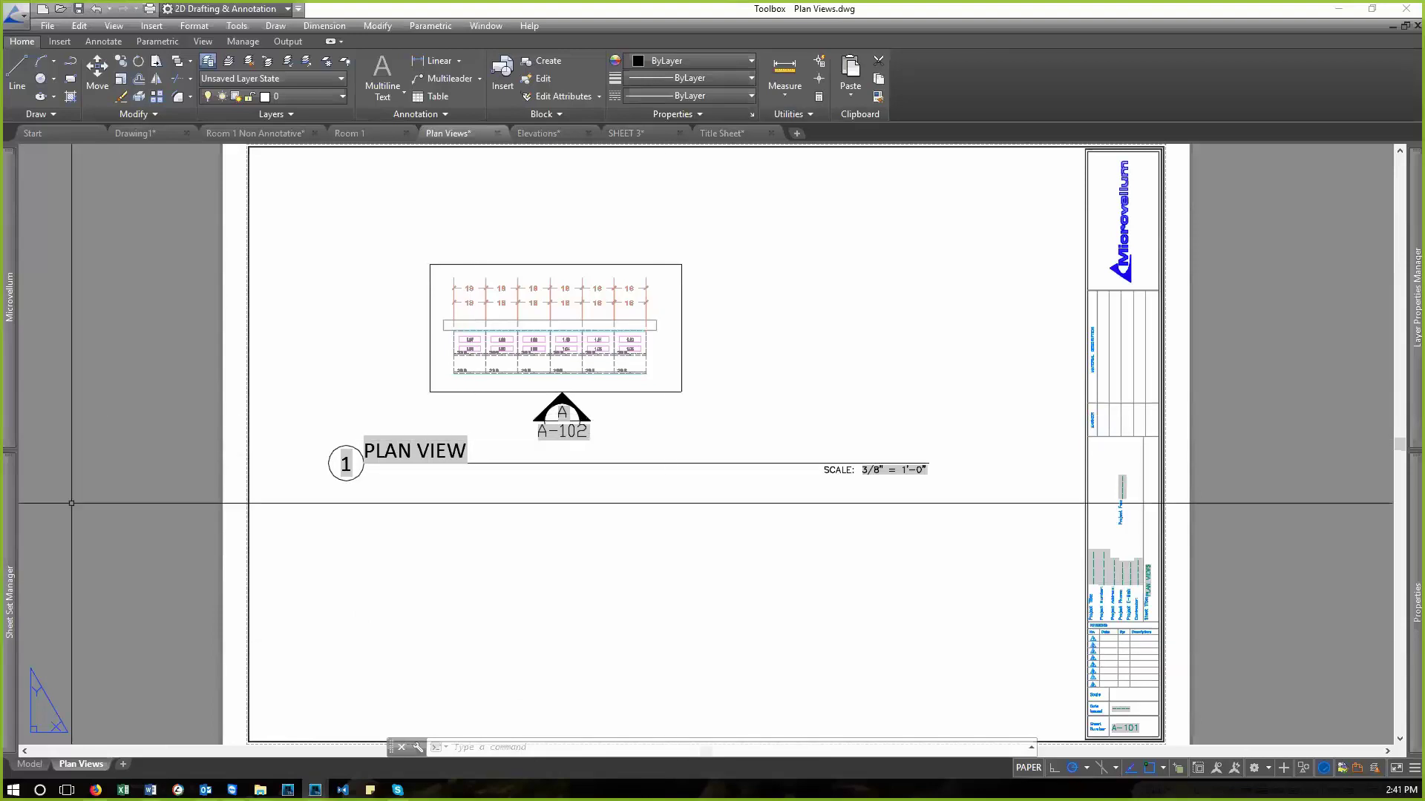
- Publish the SSM Demo sheet set as SSM Demo.pdf in Factory Database's SSM Demo folder, and open that folder in File Explorer
{"action": "mouse_move", "coordinate": [10, 544]}
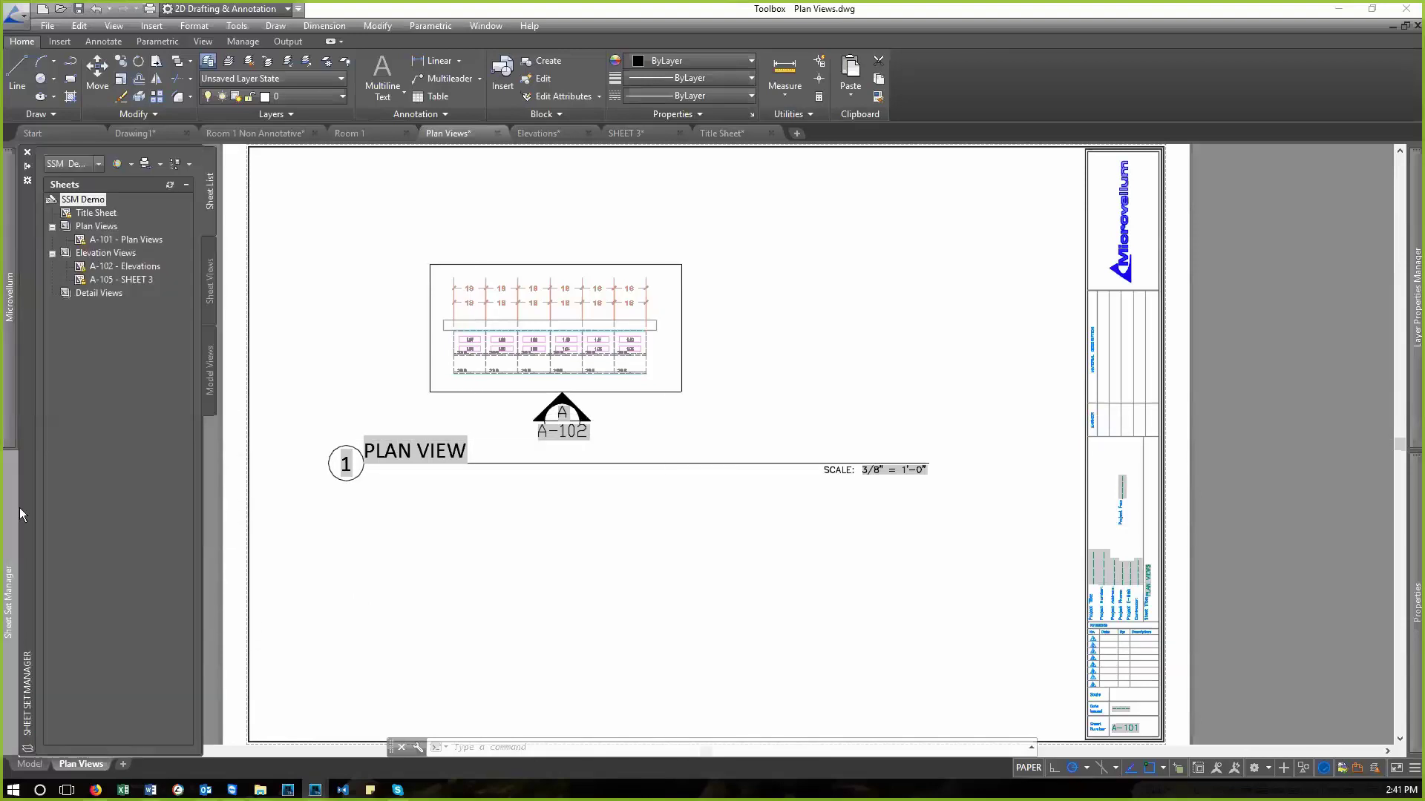
{"action": "right_click", "coordinate": [74, 199]}
{"action": "mouse_move", "coordinate": [193, 318]}
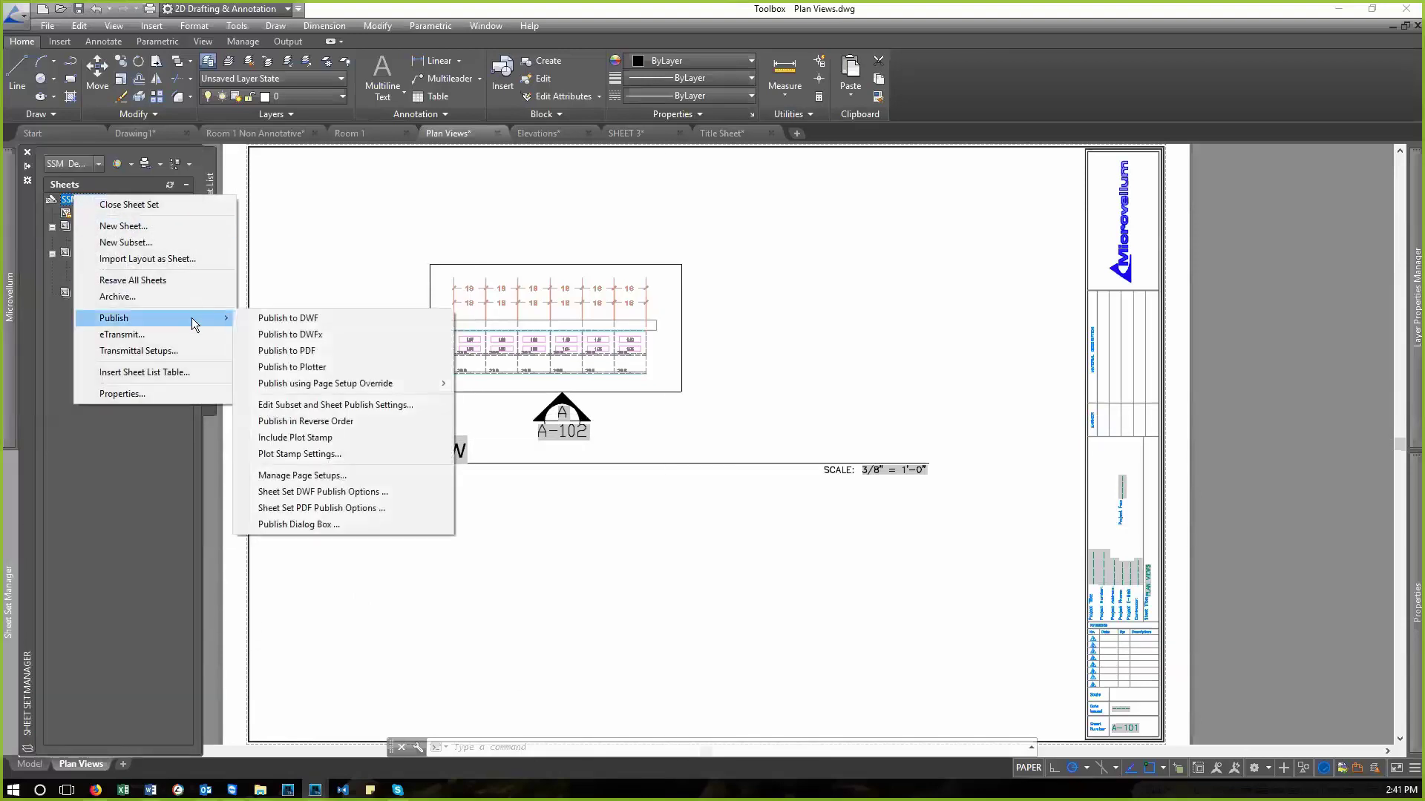
{"action": "left_click", "coordinate": [310, 352]}
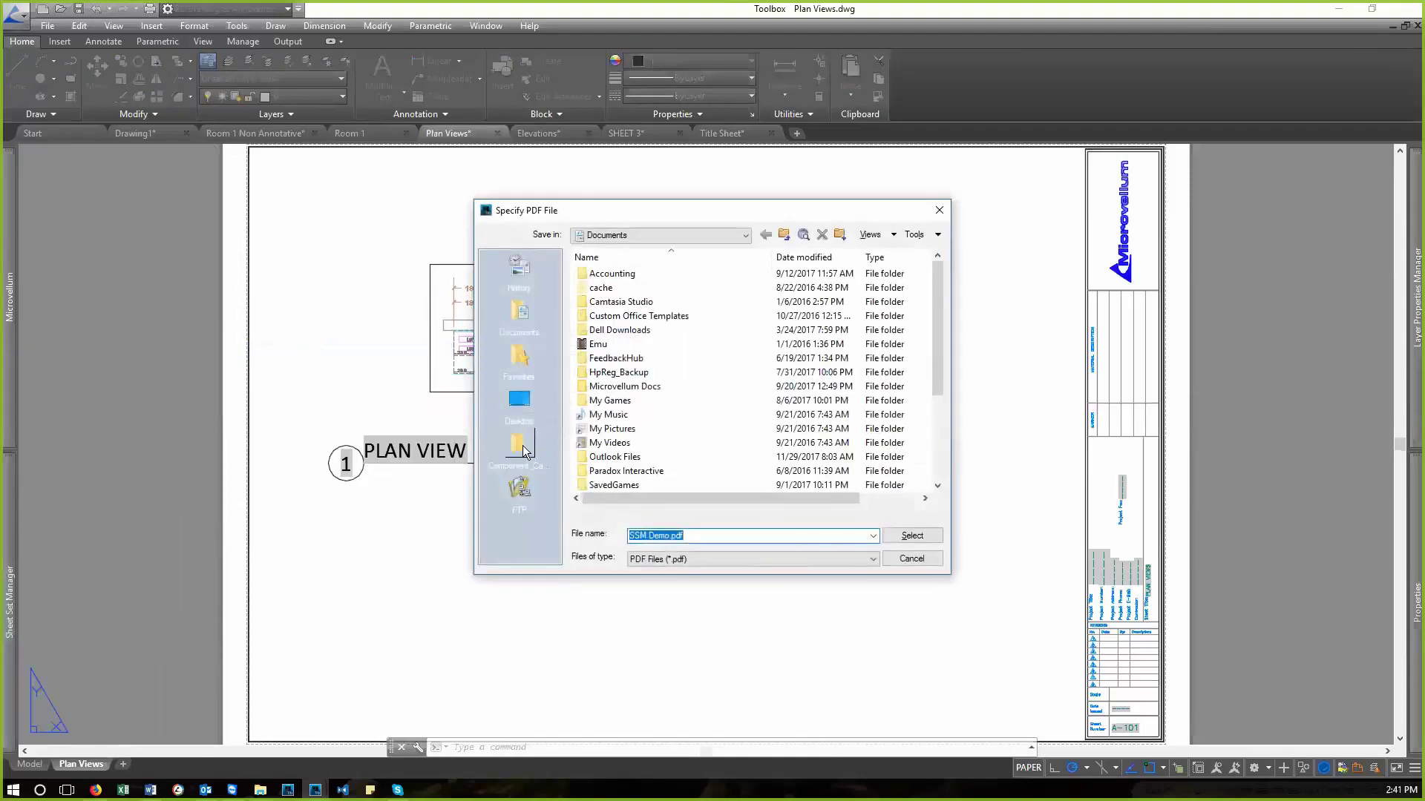
{"action": "left_click", "coordinate": [520, 445]}
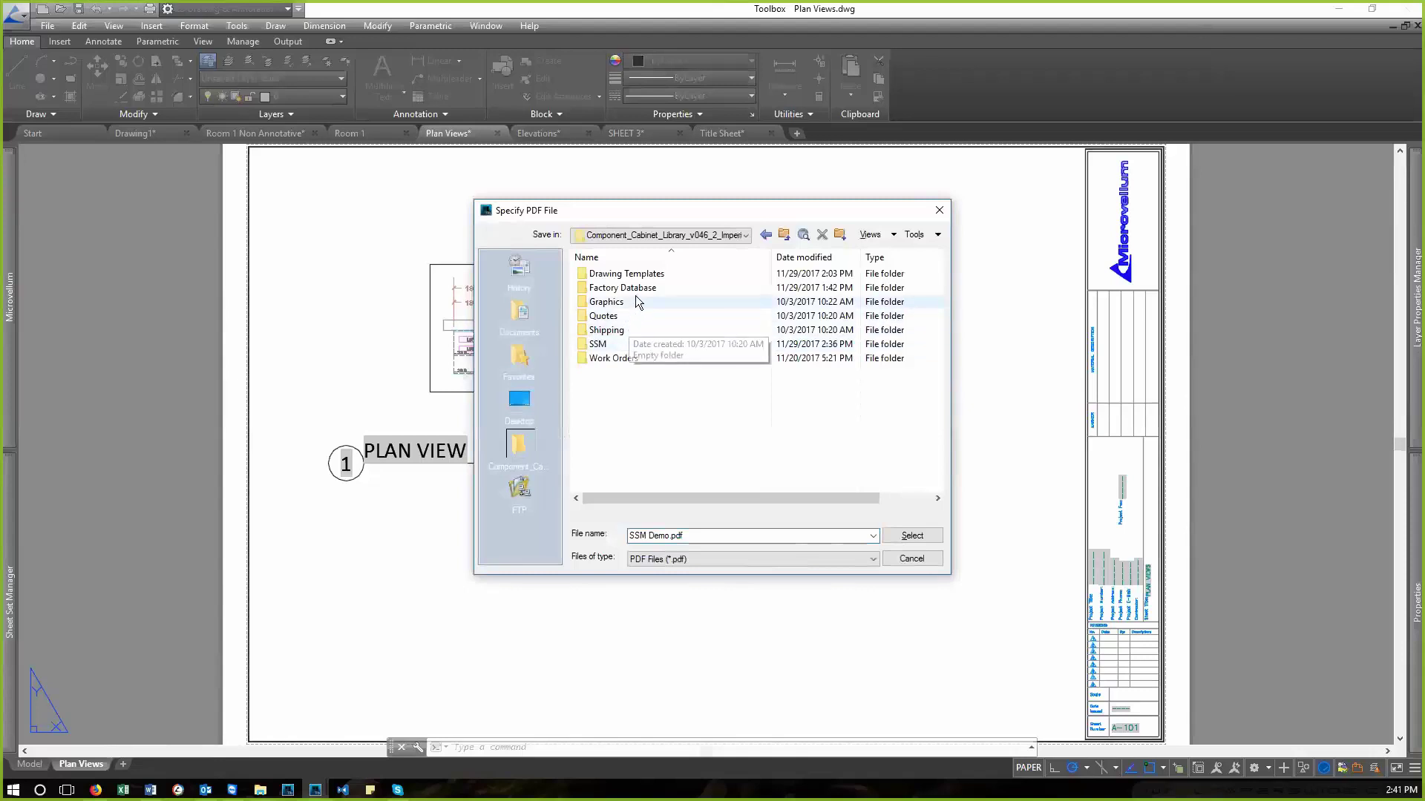
{"action": "double_click", "coordinate": [631, 287]}
{"action": "double_click", "coordinate": [629, 444]}
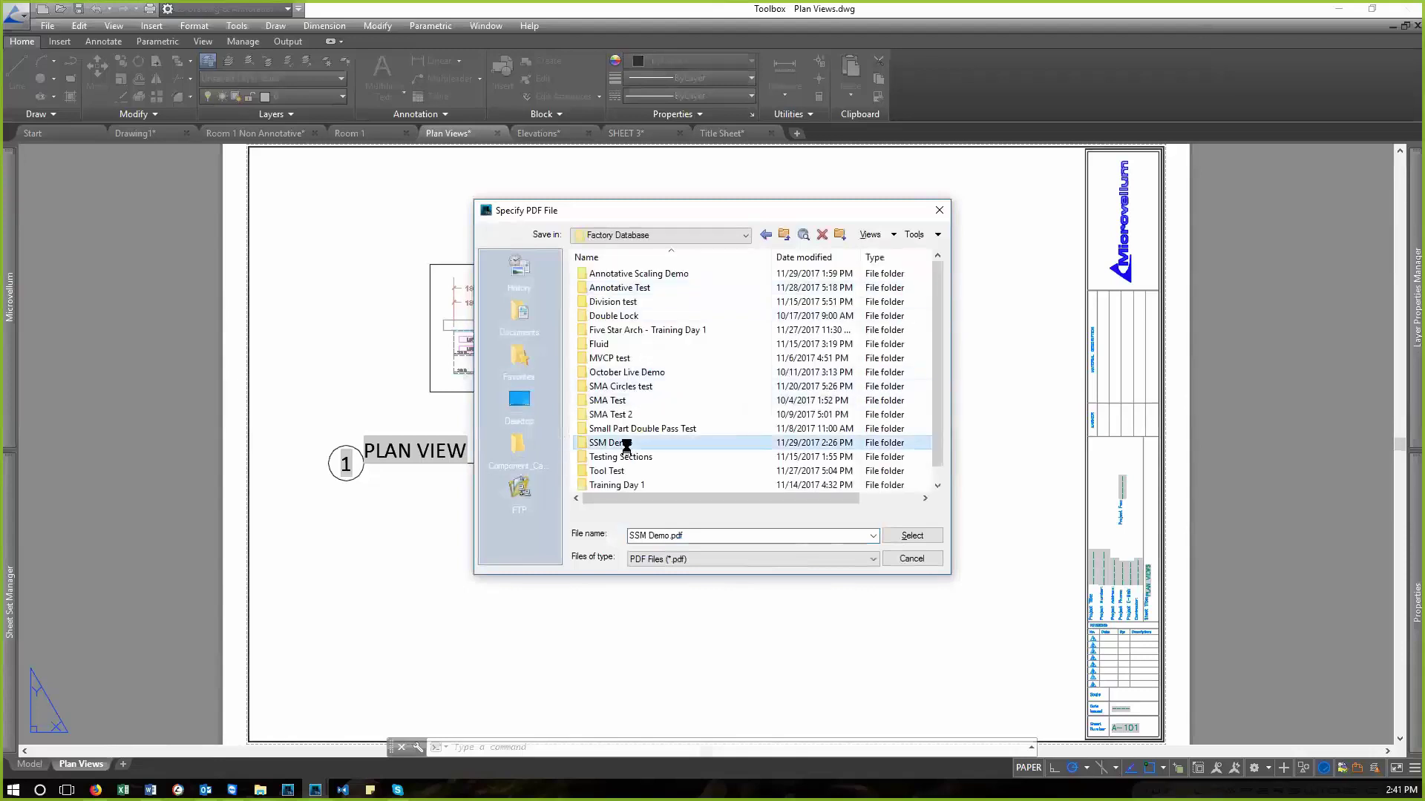
{"action": "left_click", "coordinate": [921, 541]}
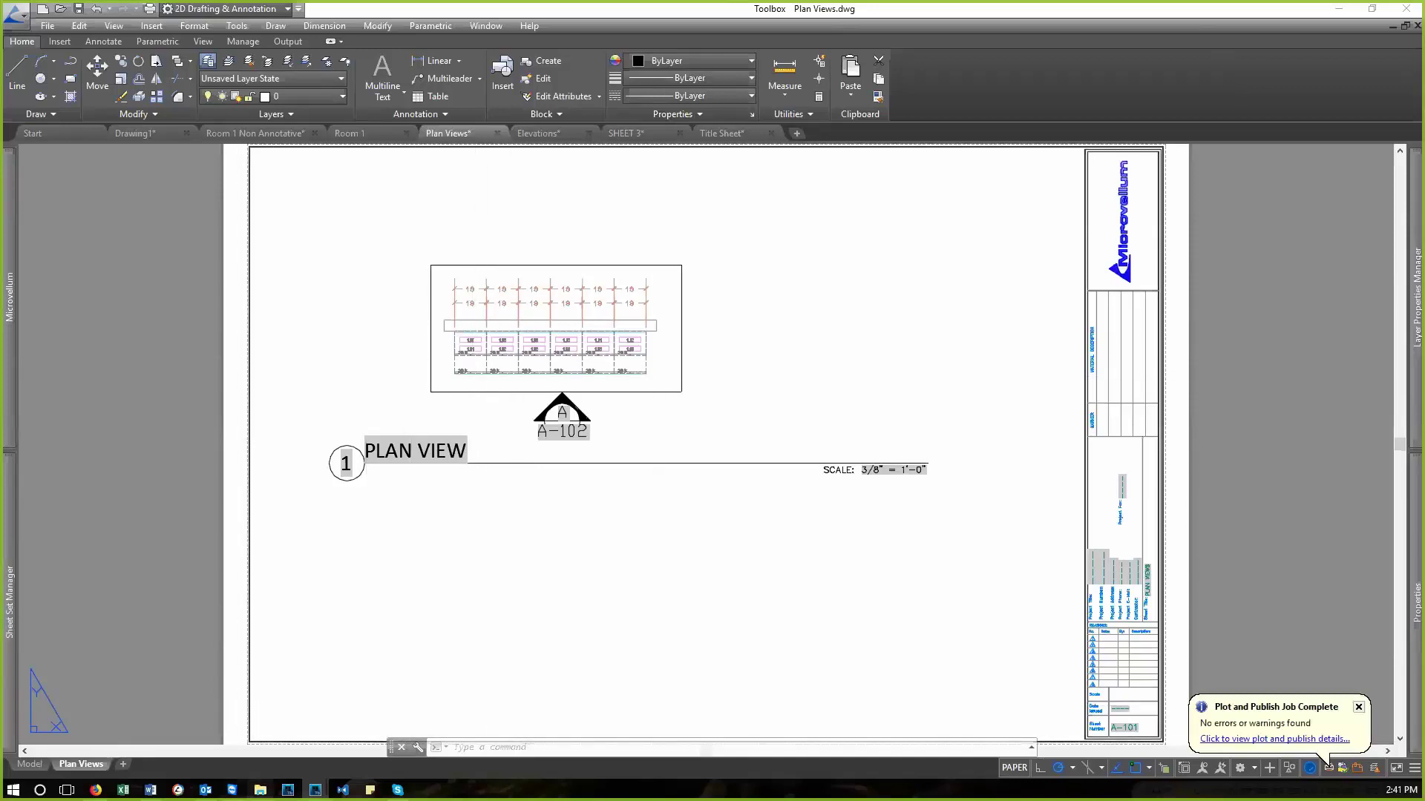
{"action": "left_click", "coordinate": [260, 789]}
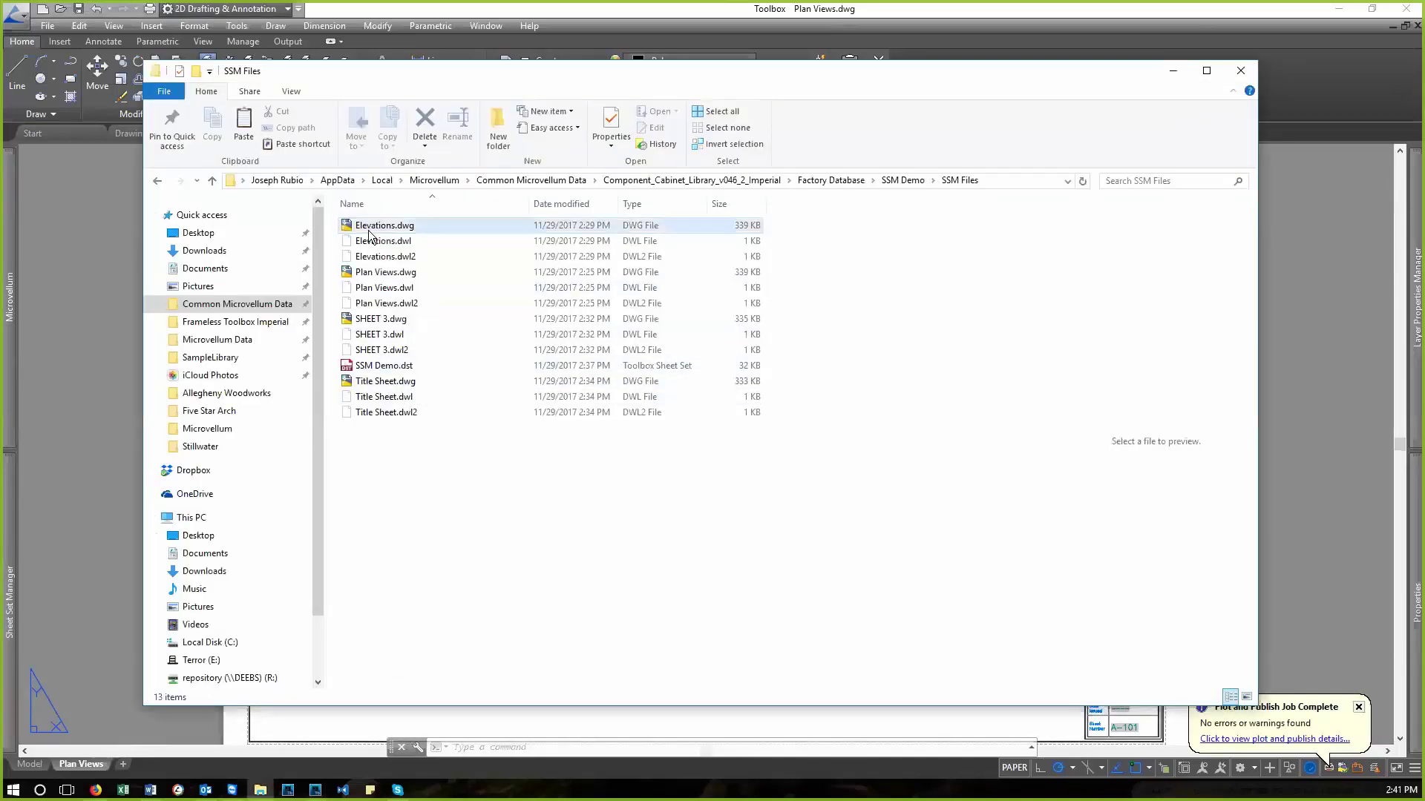
{"action": "left_click", "coordinate": [902, 180]}
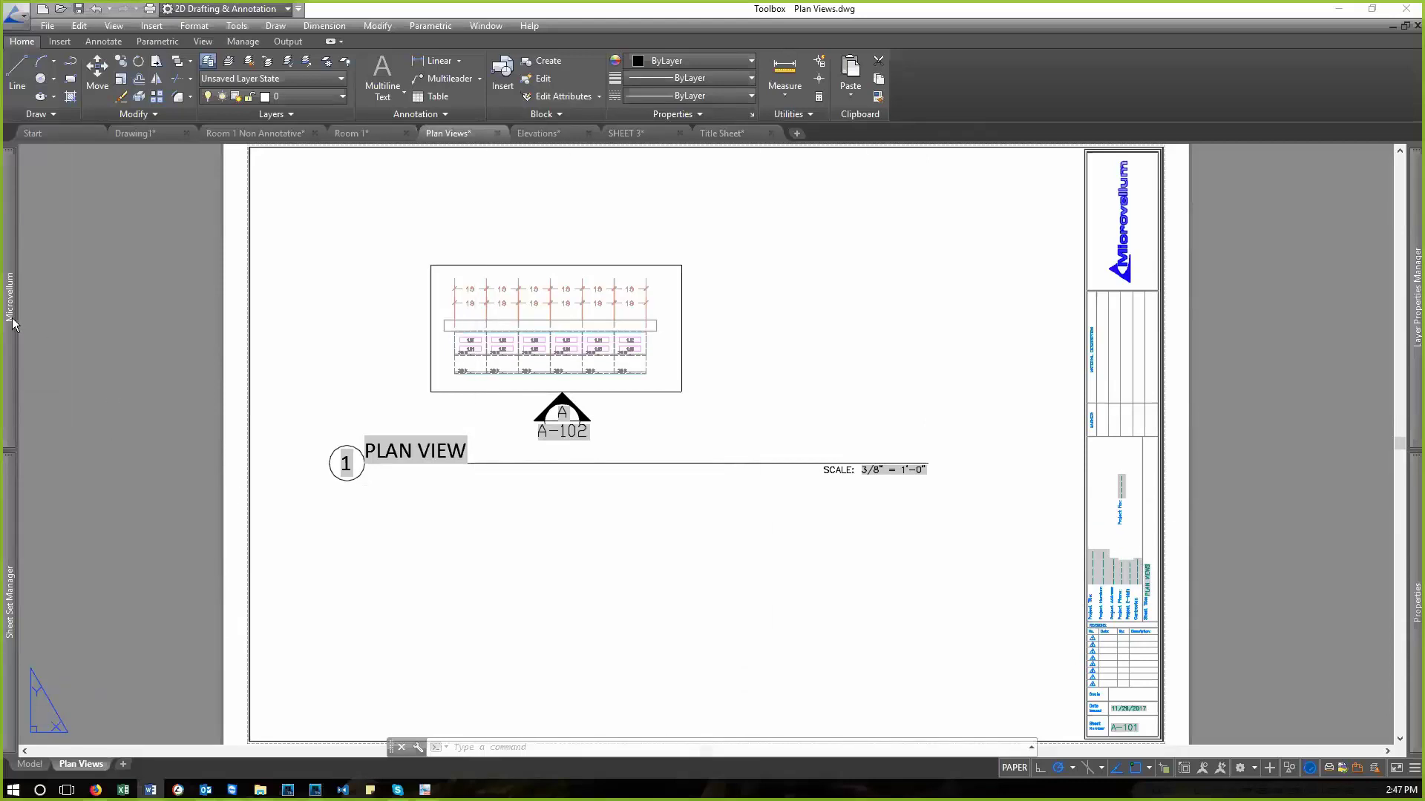
{"action": "mouse_move", "coordinate": [12, 323]}
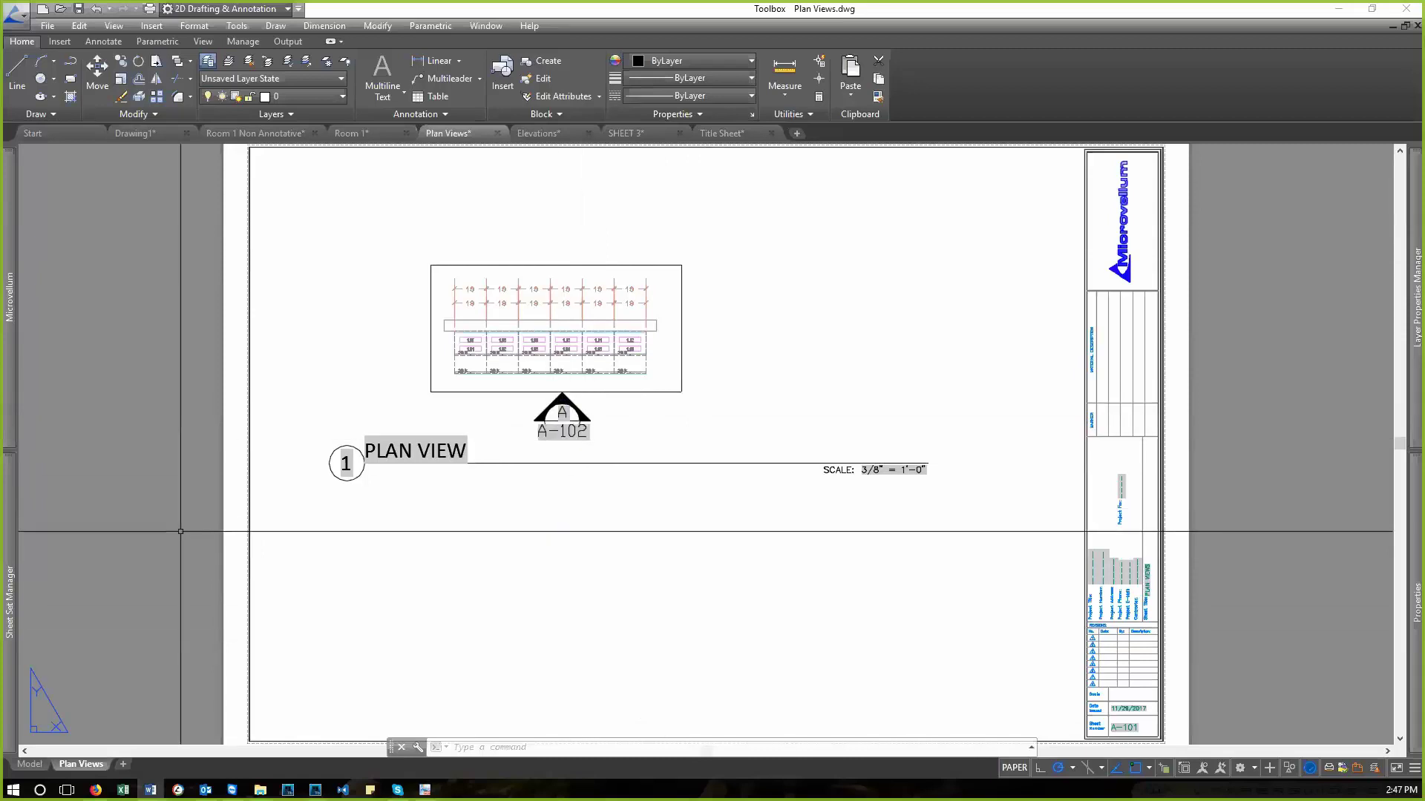
{"action": "left_click", "coordinate": [477, 626]}
{"action": "key", "text": "Escape"}
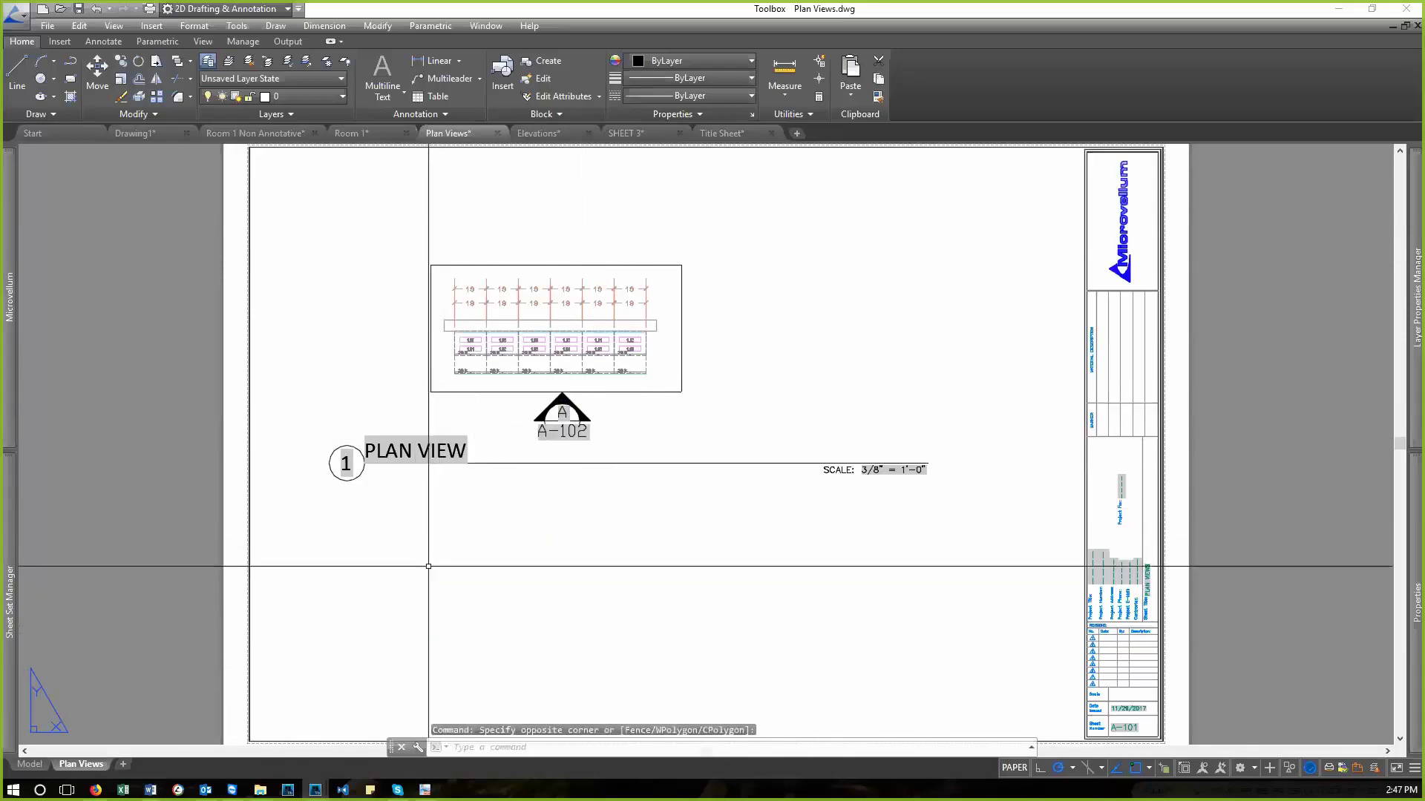
{"action": "key", "text": "Escape"}
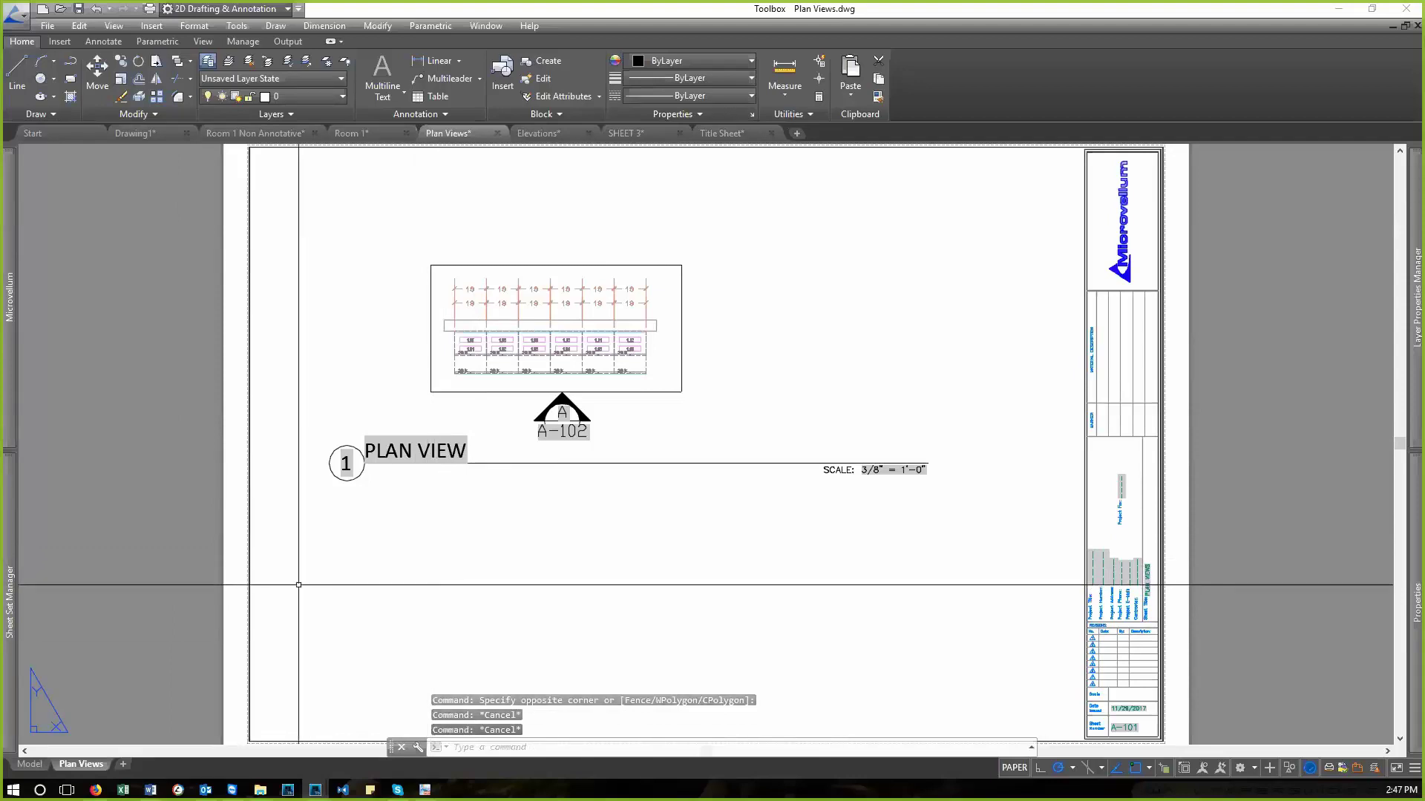
{"action": "right_click", "coordinate": [84, 767]}
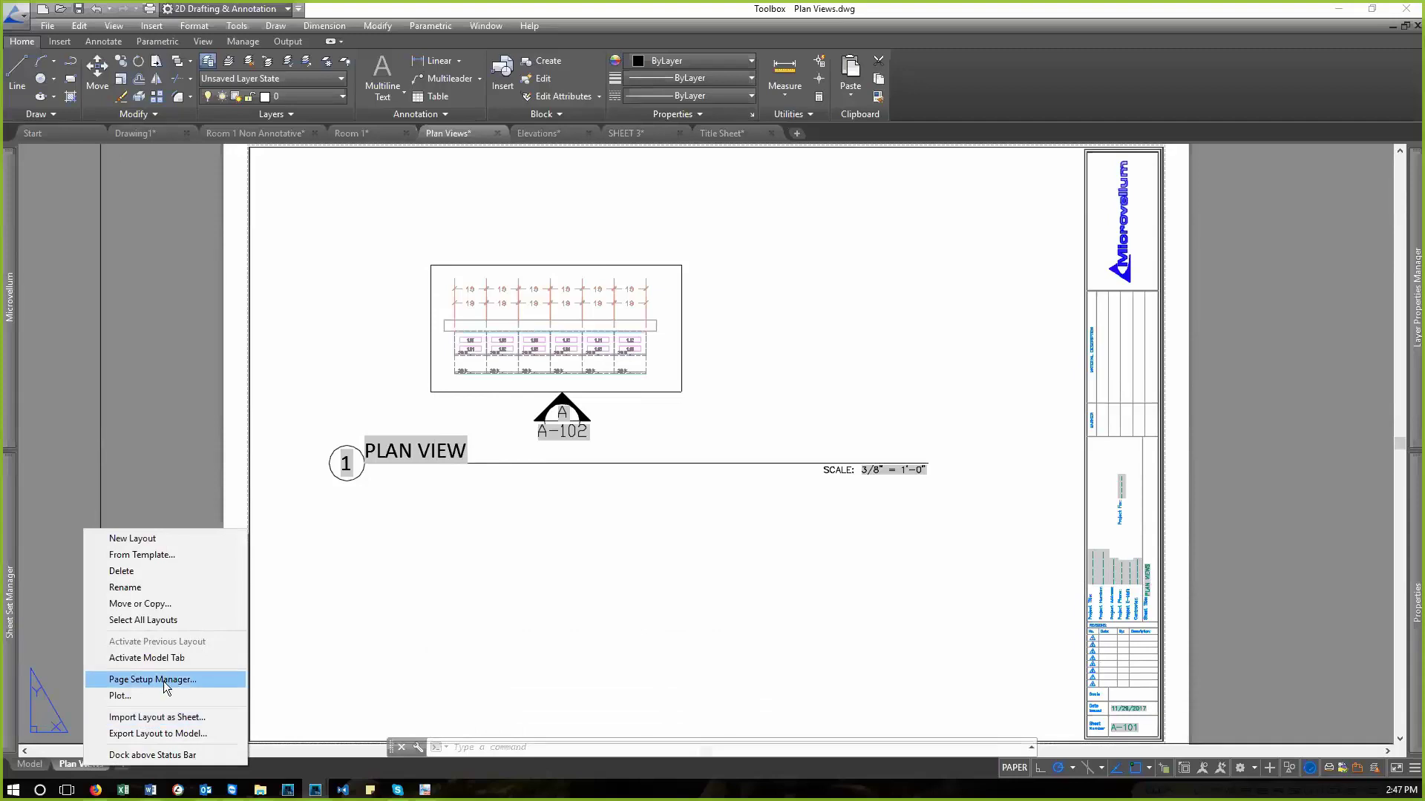
{"action": "left_click", "coordinate": [696, 590]}
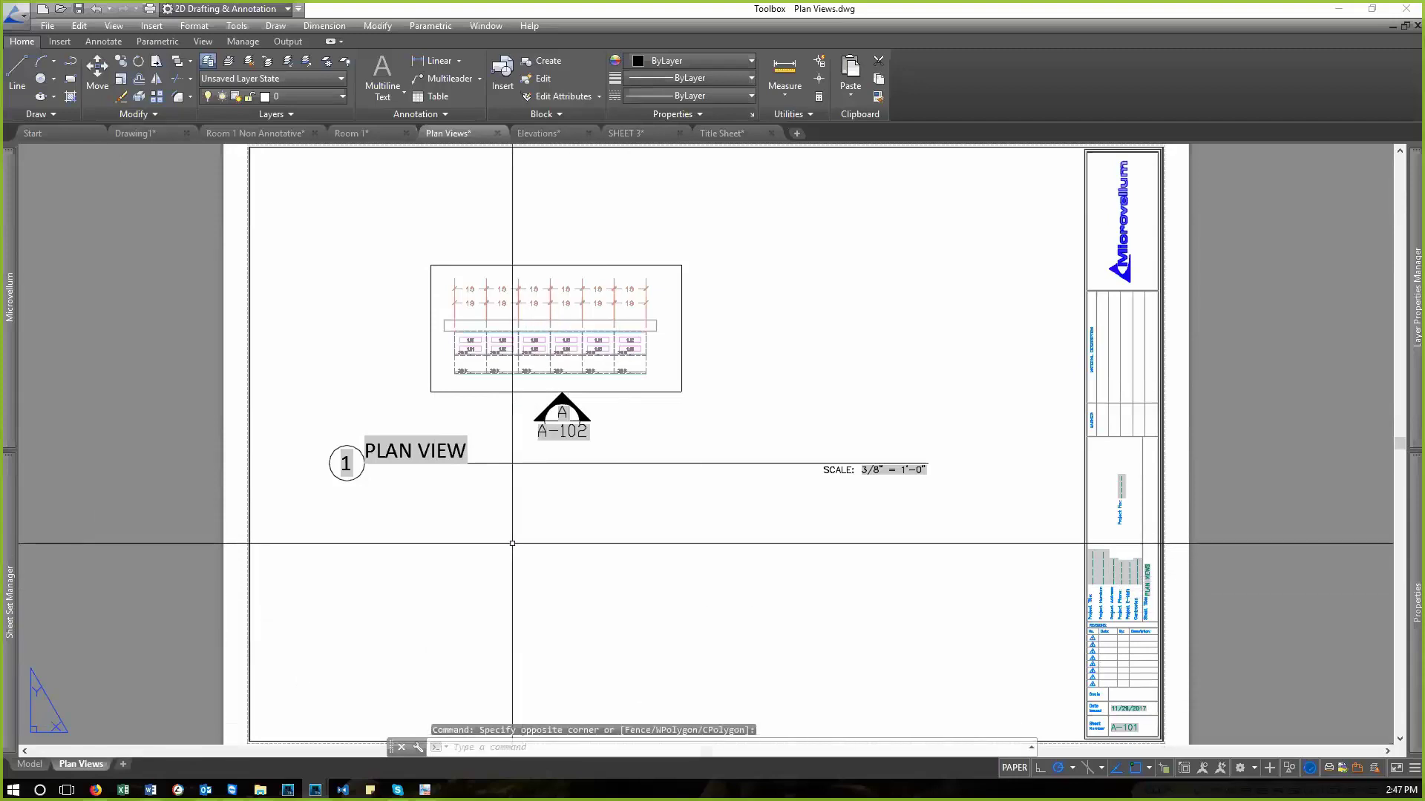
- Compare the model space of Plan Views.dwg with its layout, highlighting the elevation callout and the plan view title, and clear the selection
{"action": "left_click", "coordinate": [31, 765]}
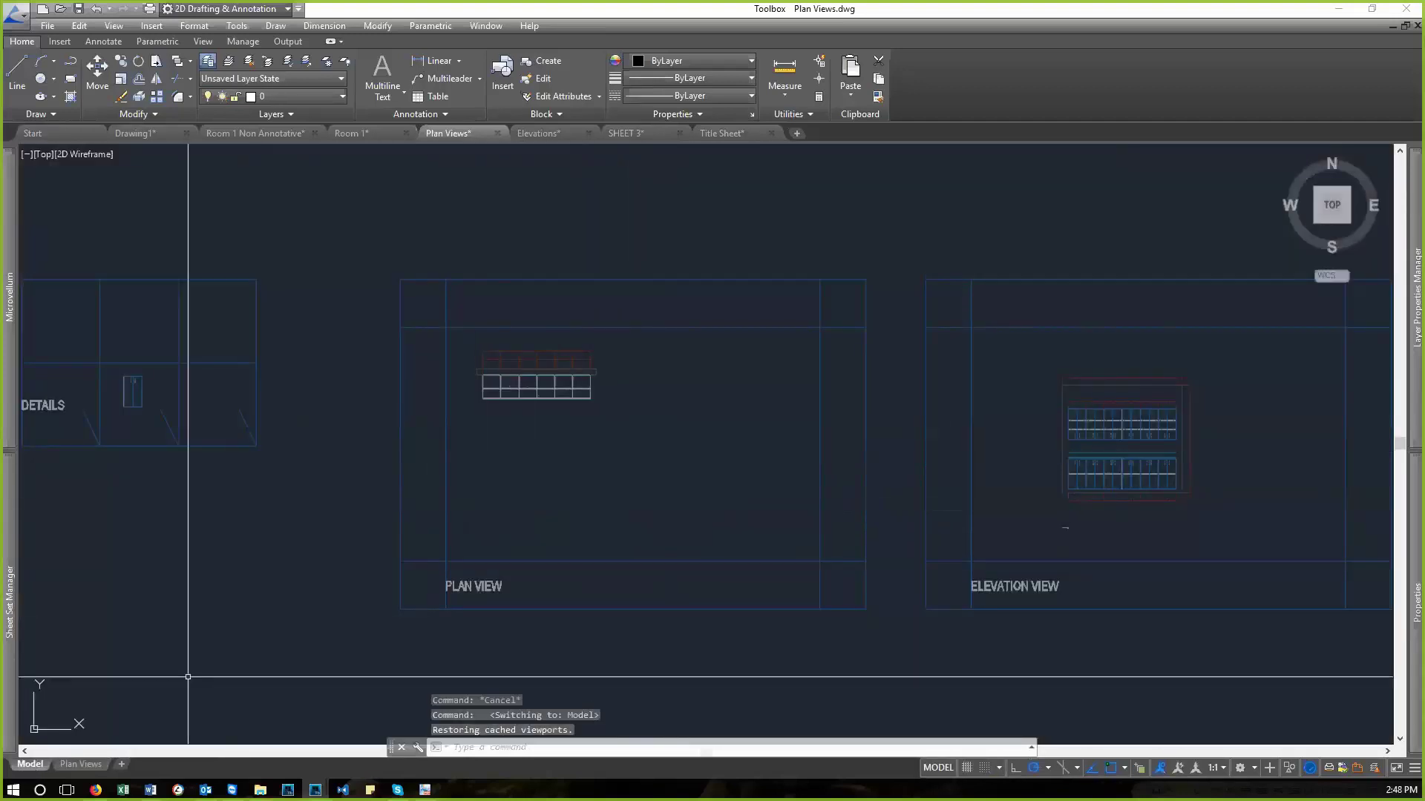
{"action": "left_click", "coordinate": [81, 765]}
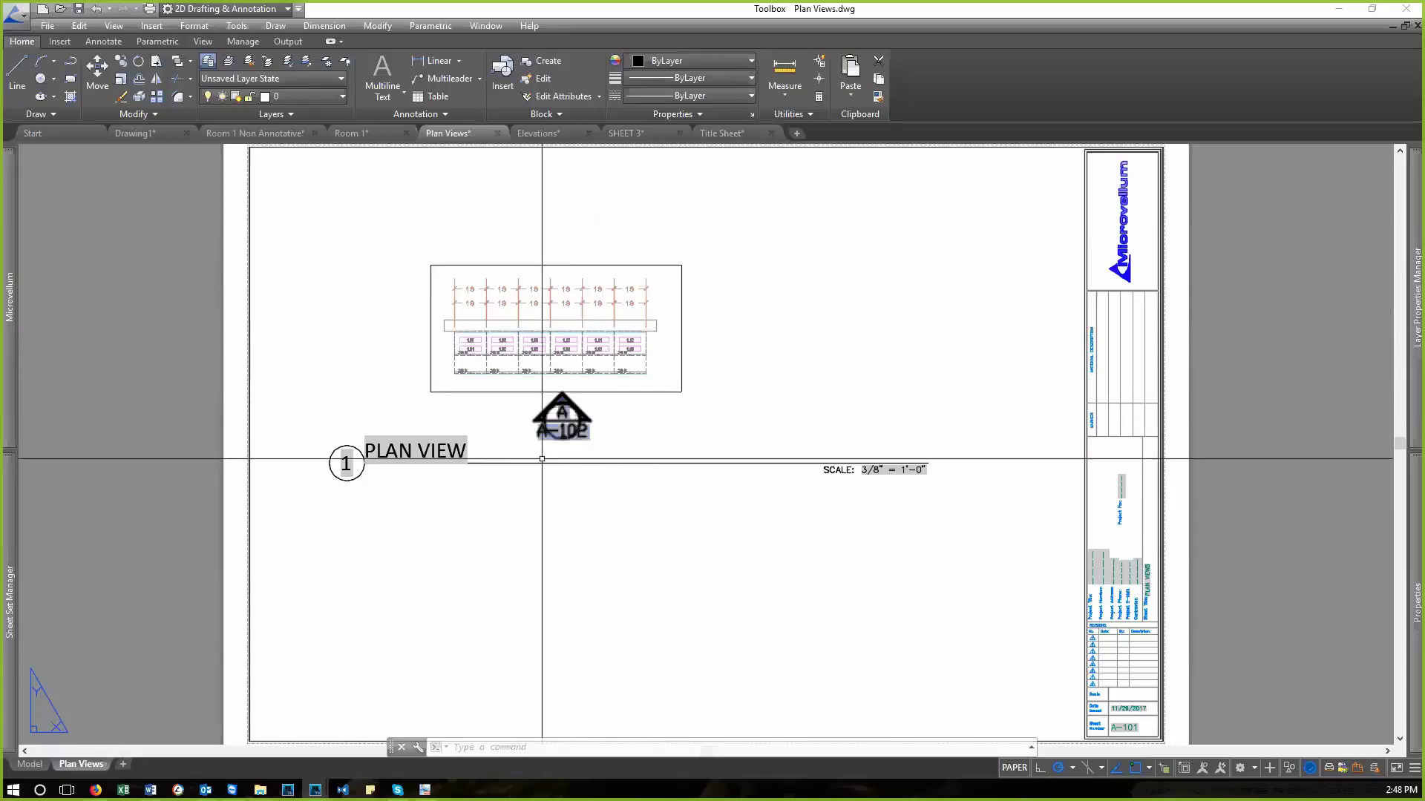
{"action": "left_click", "coordinate": [470, 468]}
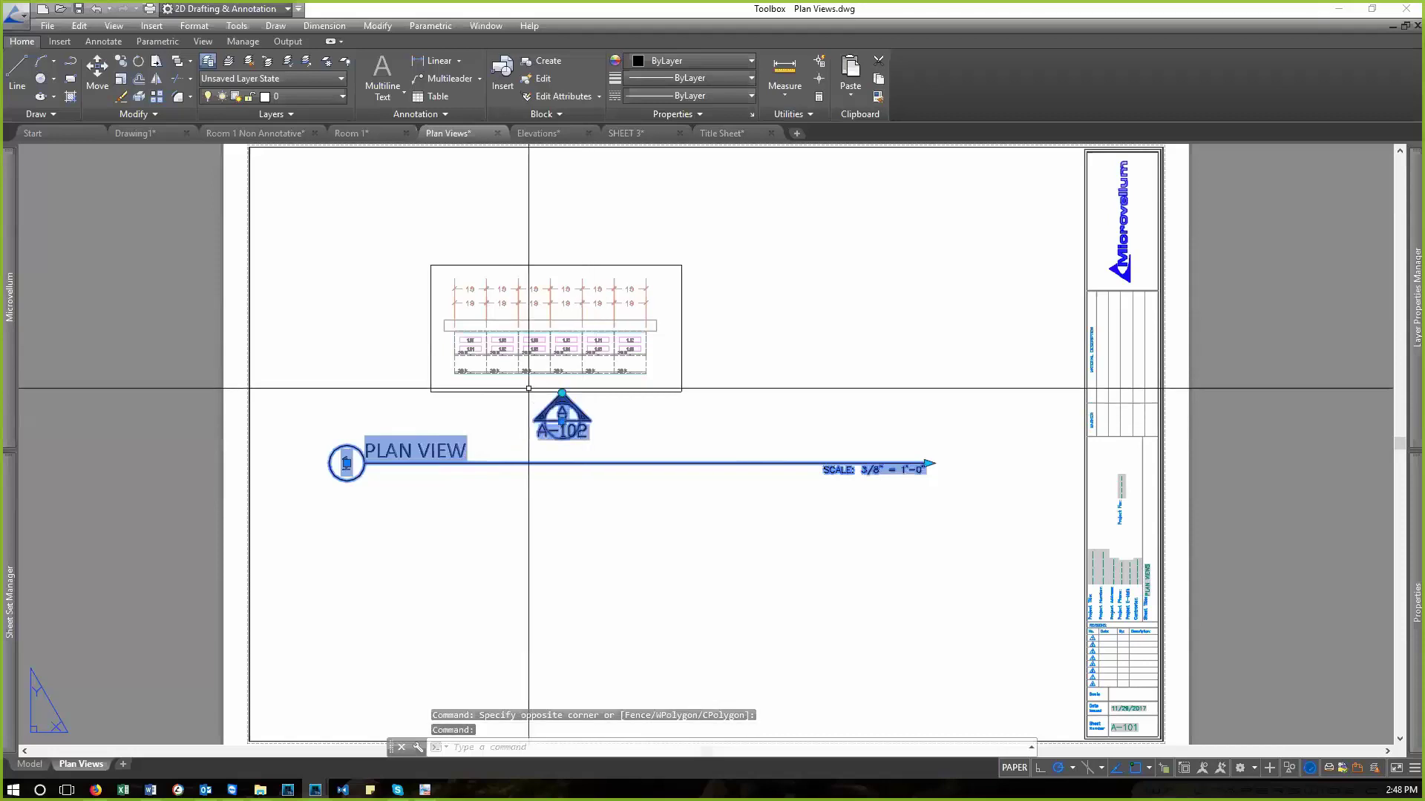
{"action": "key", "text": "Escape"}
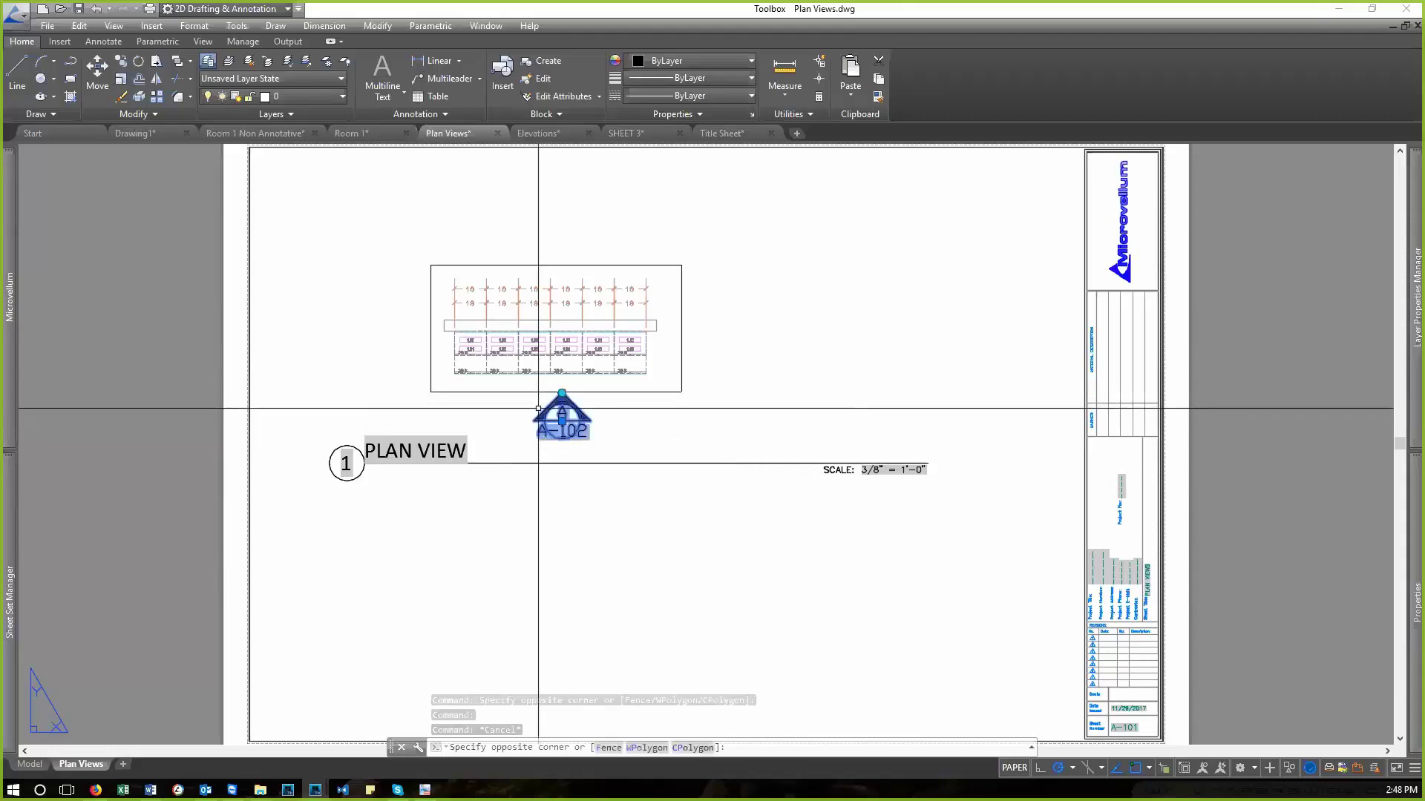
{"action": "left_click", "coordinate": [688, 481]}
{"action": "left_click", "coordinate": [560, 483]}
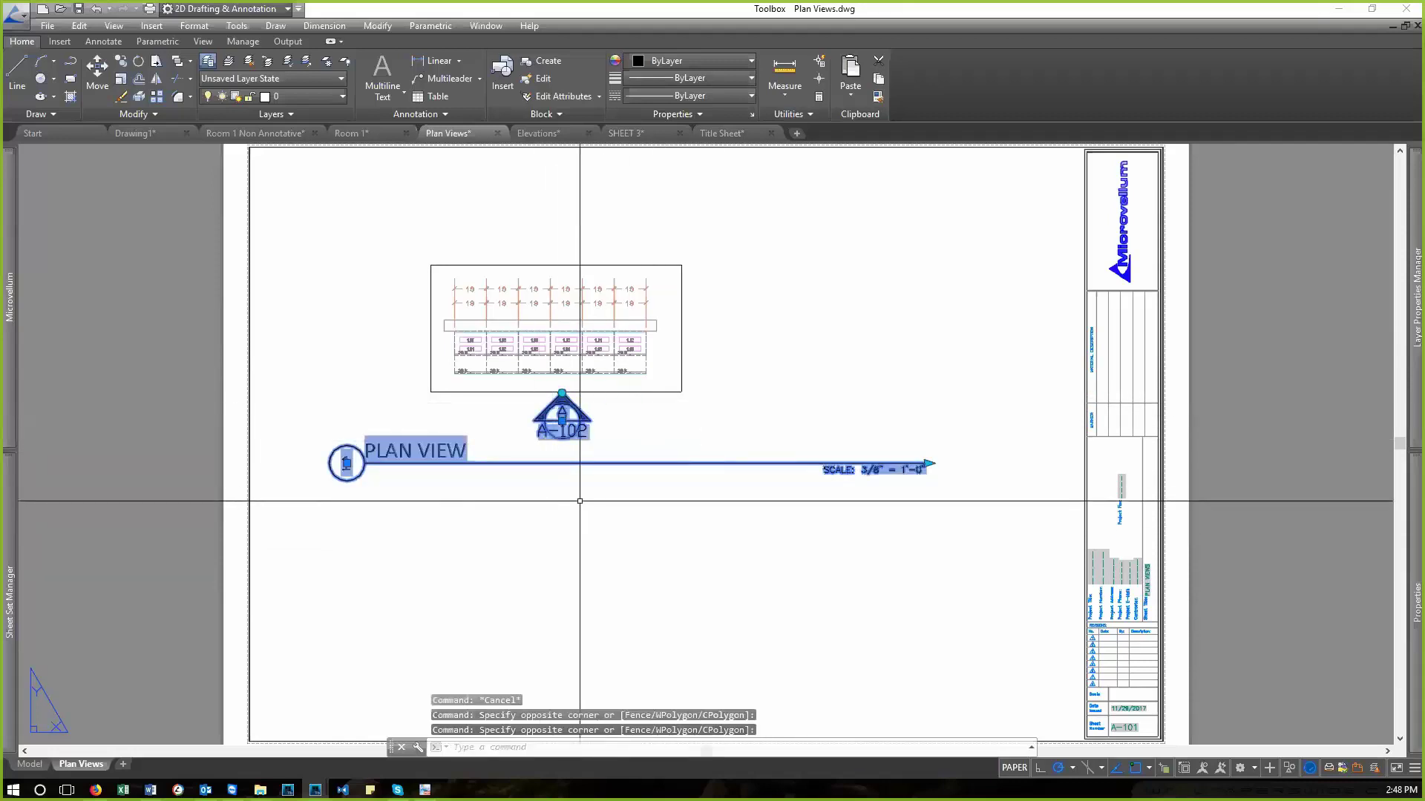
{"action": "key", "text": "Escape"}
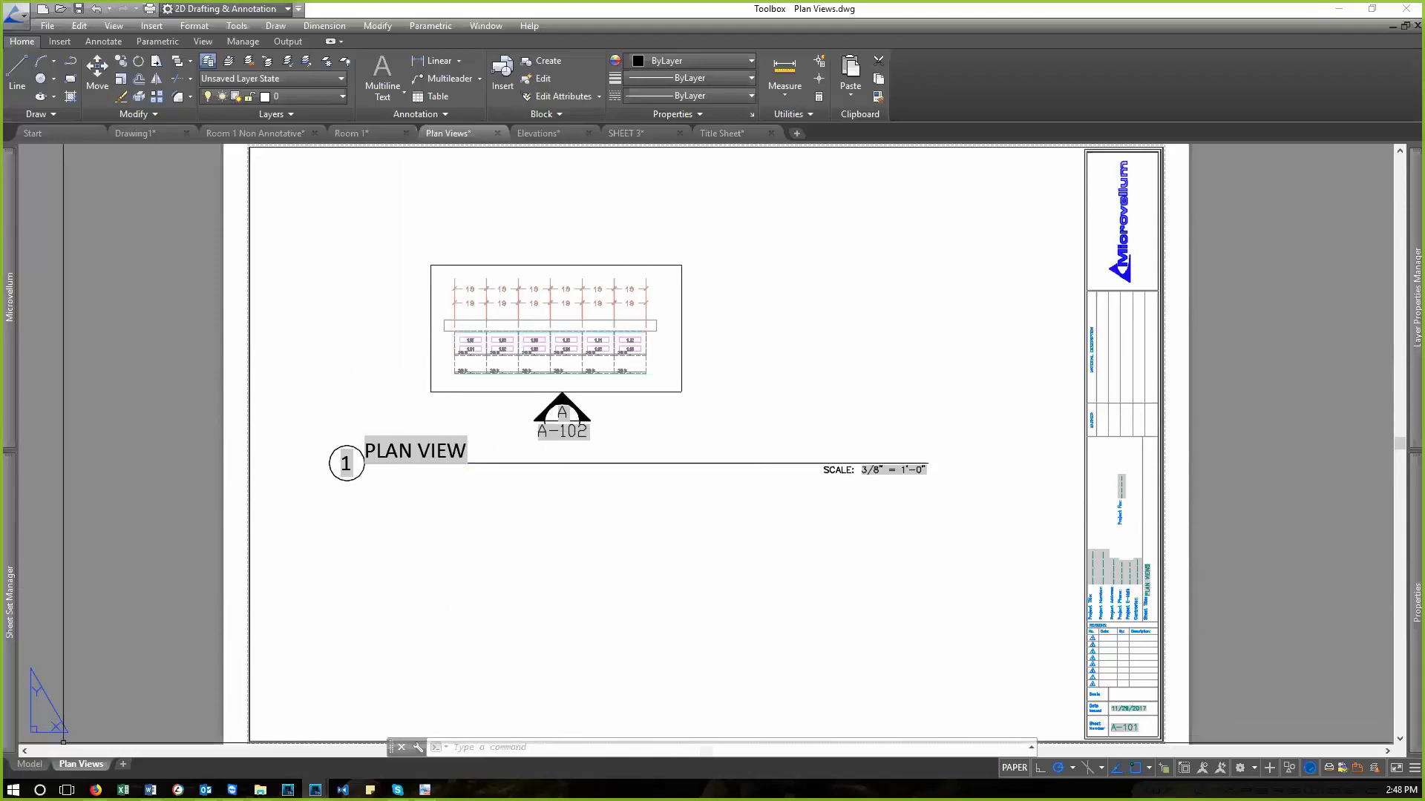
- Examine the plan and elevation areas in the model space of Plan Views.dwg and zoom to the drawing's extents
{"action": "left_click", "coordinate": [30, 764]}
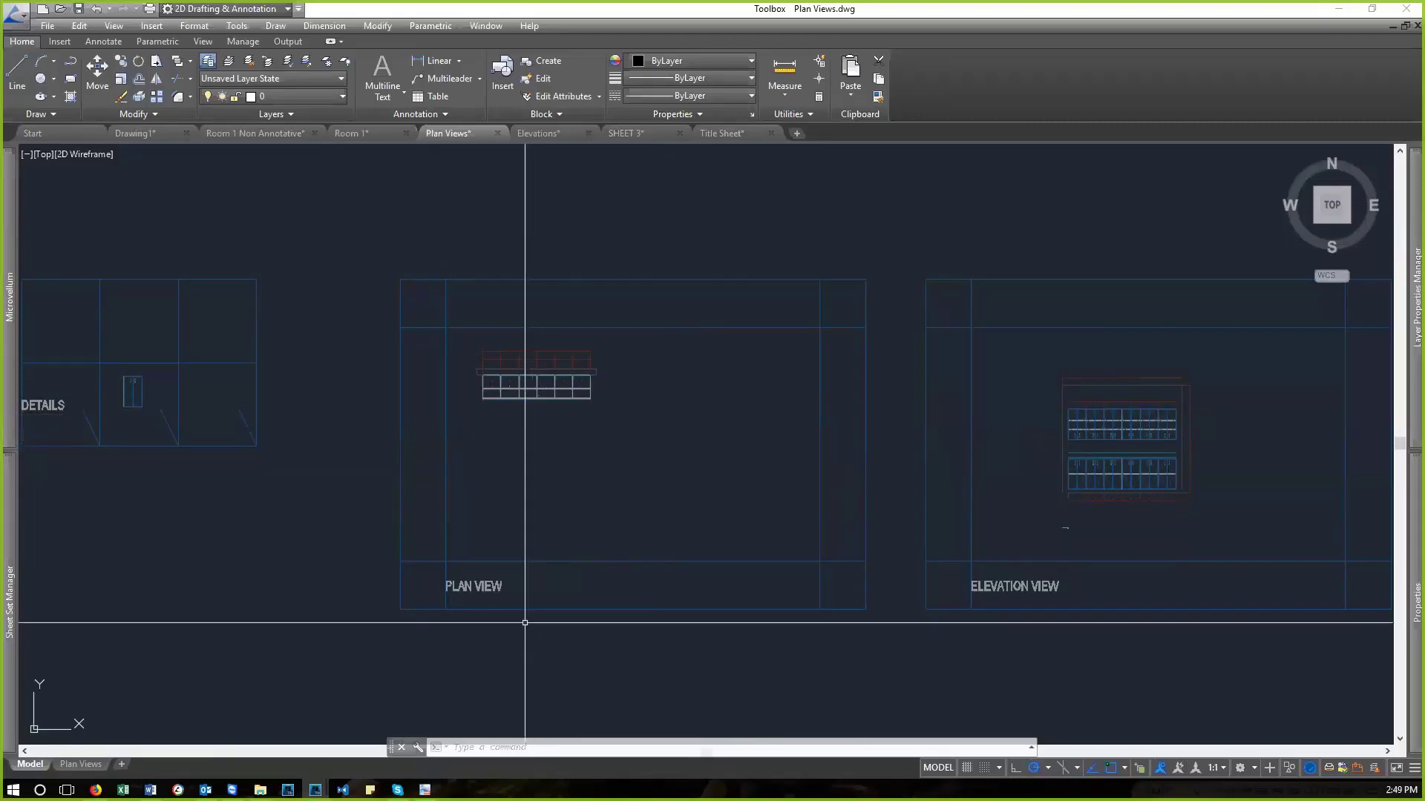
{"action": "mouse_move", "coordinate": [11, 413]}
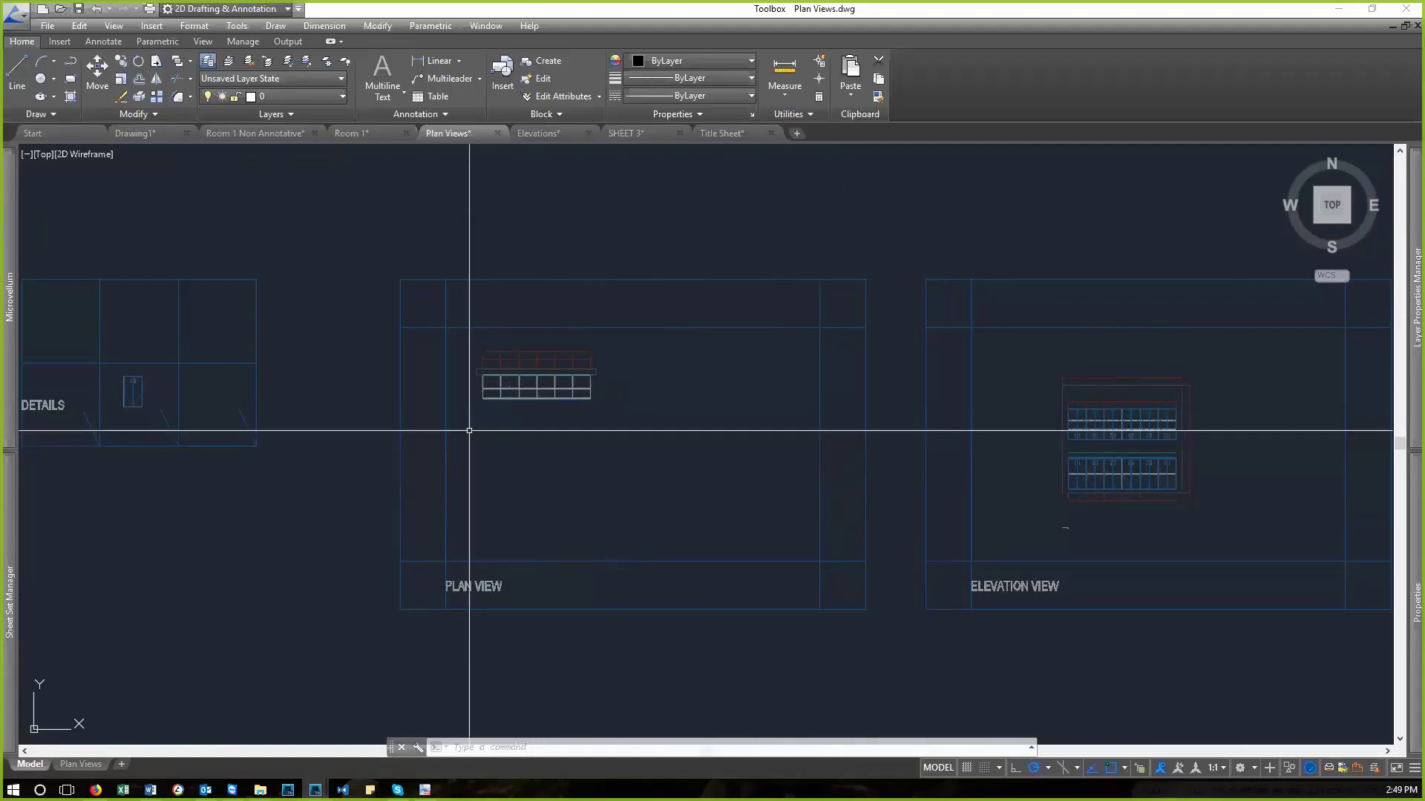
{"action": "scroll", "coordinate": [523, 457], "scroll_direction": "down", "scroll_amount": 3}
{"action": "scroll", "coordinate": [553, 416], "scroll_direction": "up", "scroll_amount": 3}
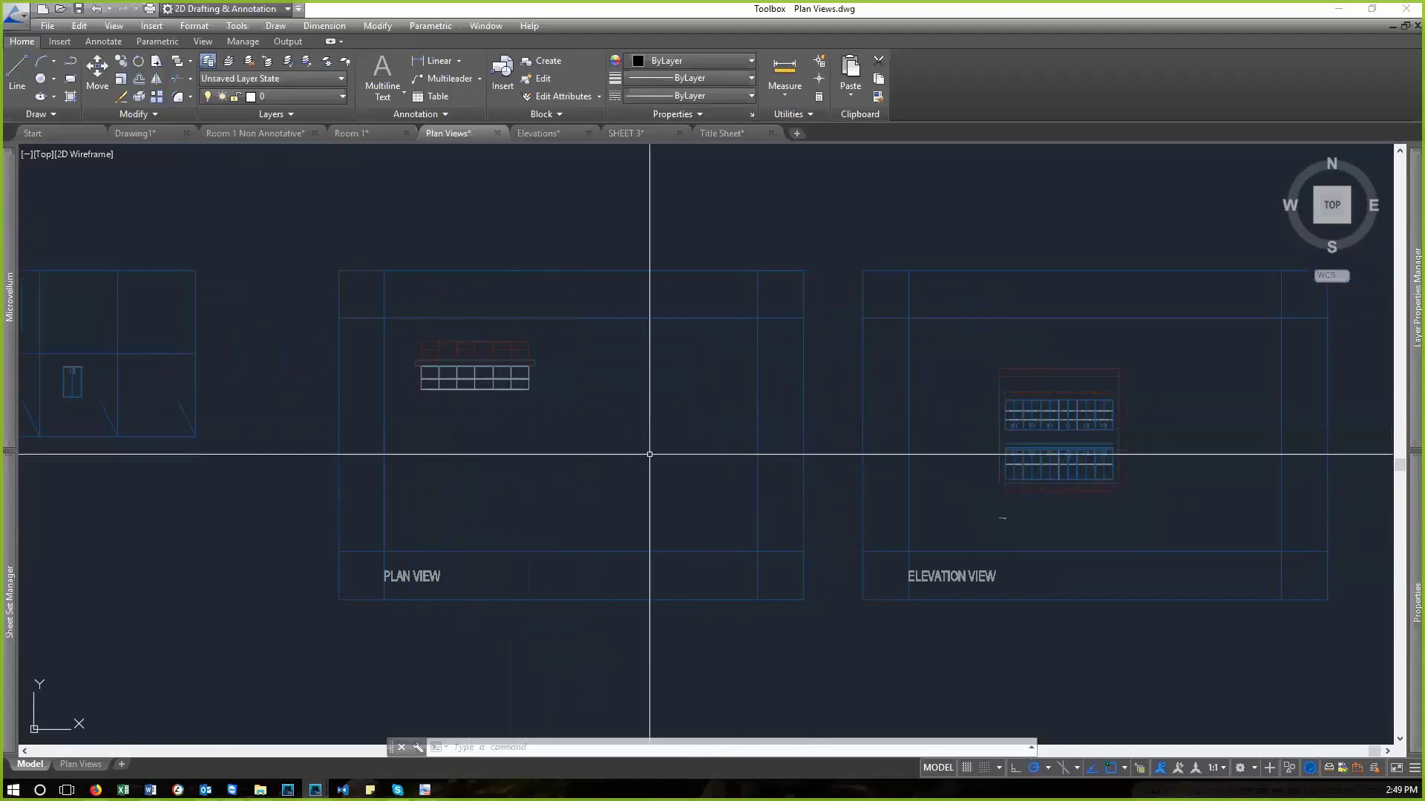
{"action": "type", "text": "z"}
{"action": "key", "text": "Return"}
{"action": "type", "text": "e"}
{"action": "key", "text": "Return"}
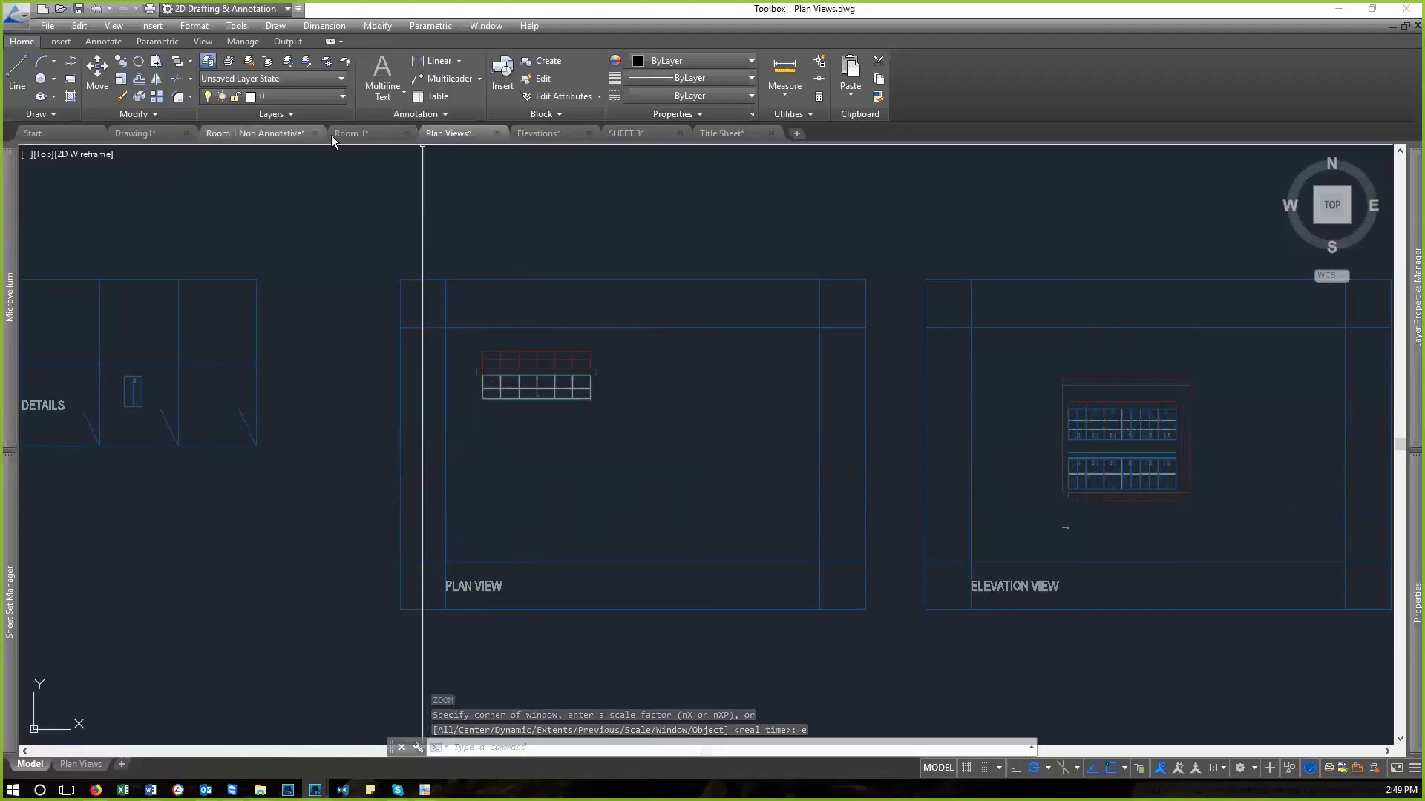
- Switch to the Room 1 drawing and examine its plan, elevation, details, 3D Drawing and Multi View layouts, ending on PLAN VIEW
{"action": "left_click", "coordinate": [364, 135]}
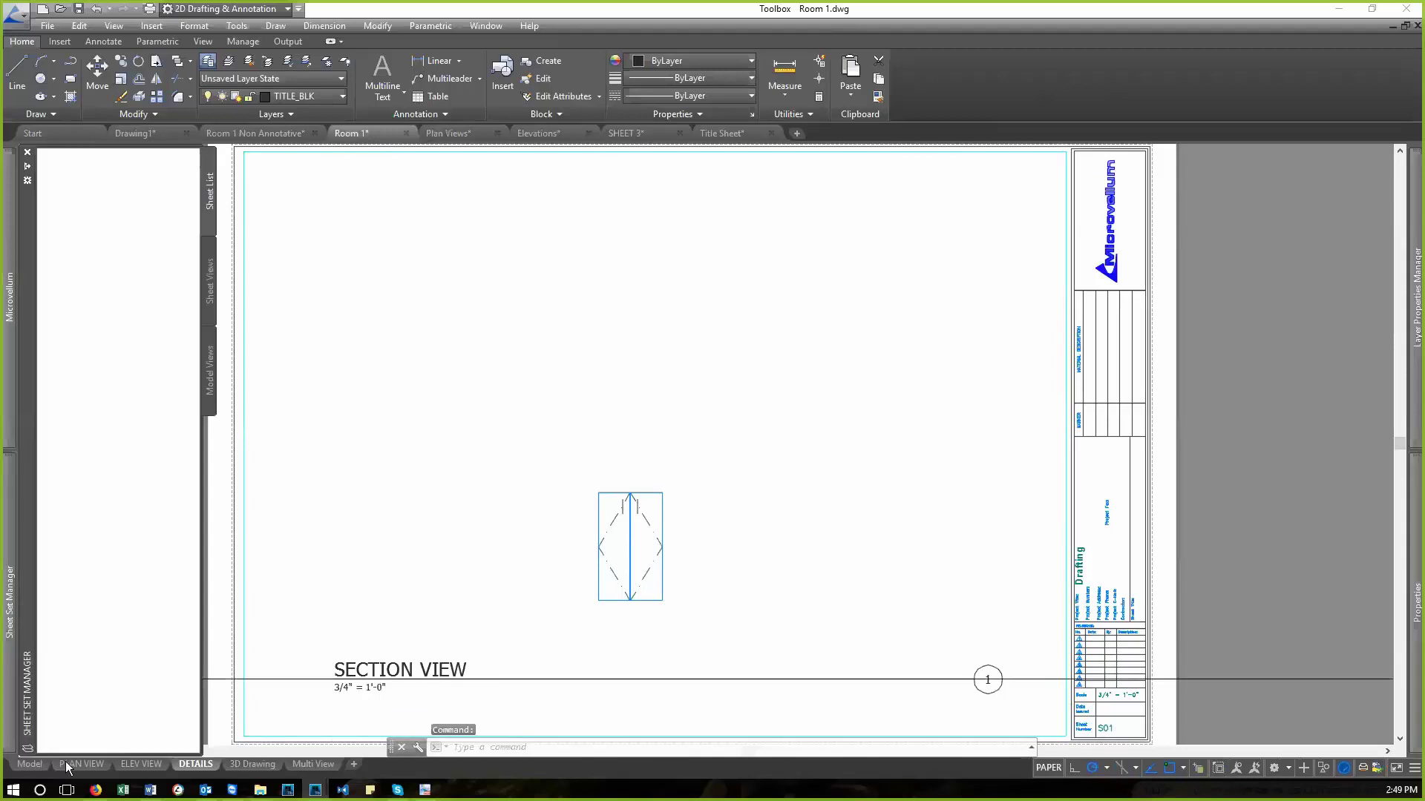
{"action": "left_click", "coordinate": [31, 764]}
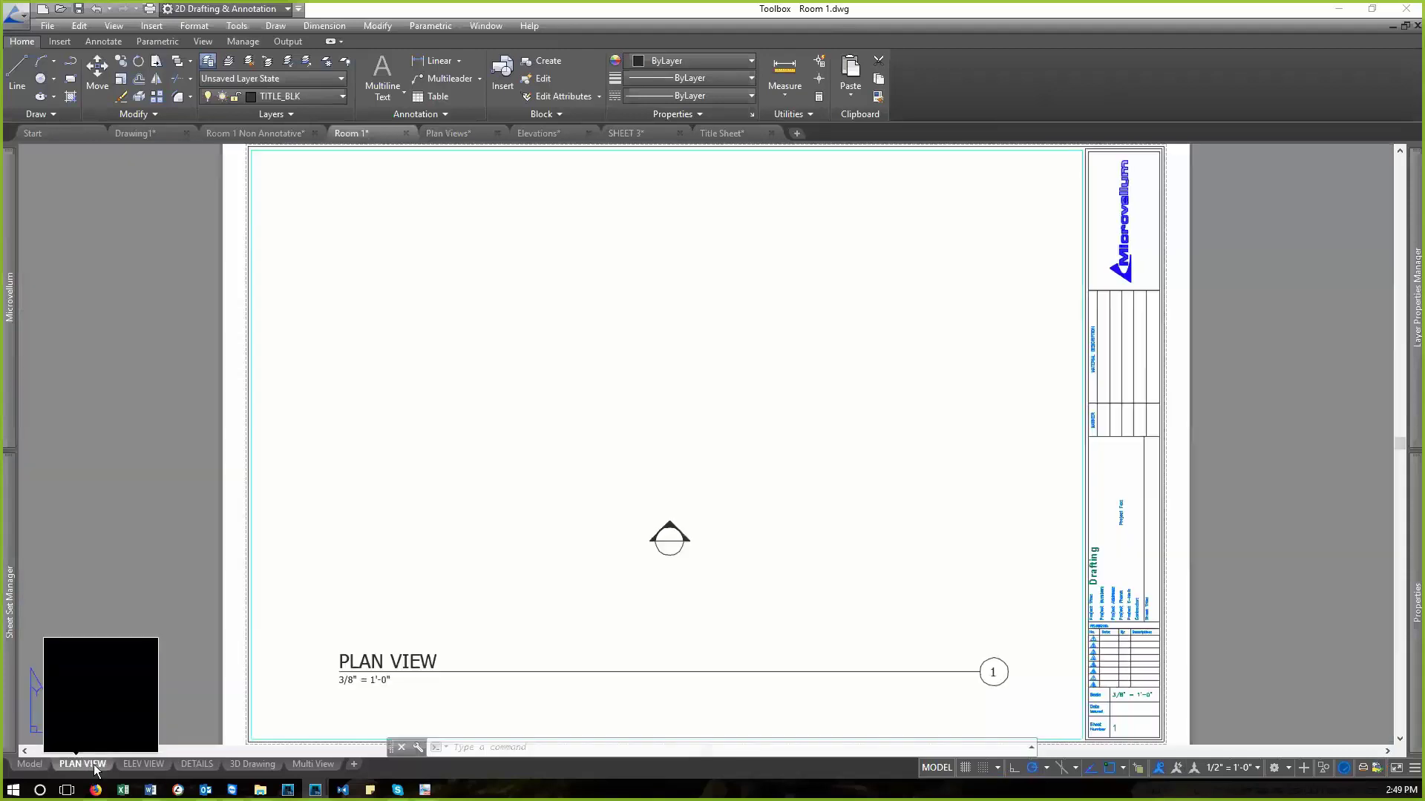
{"action": "left_click", "coordinate": [84, 765]}
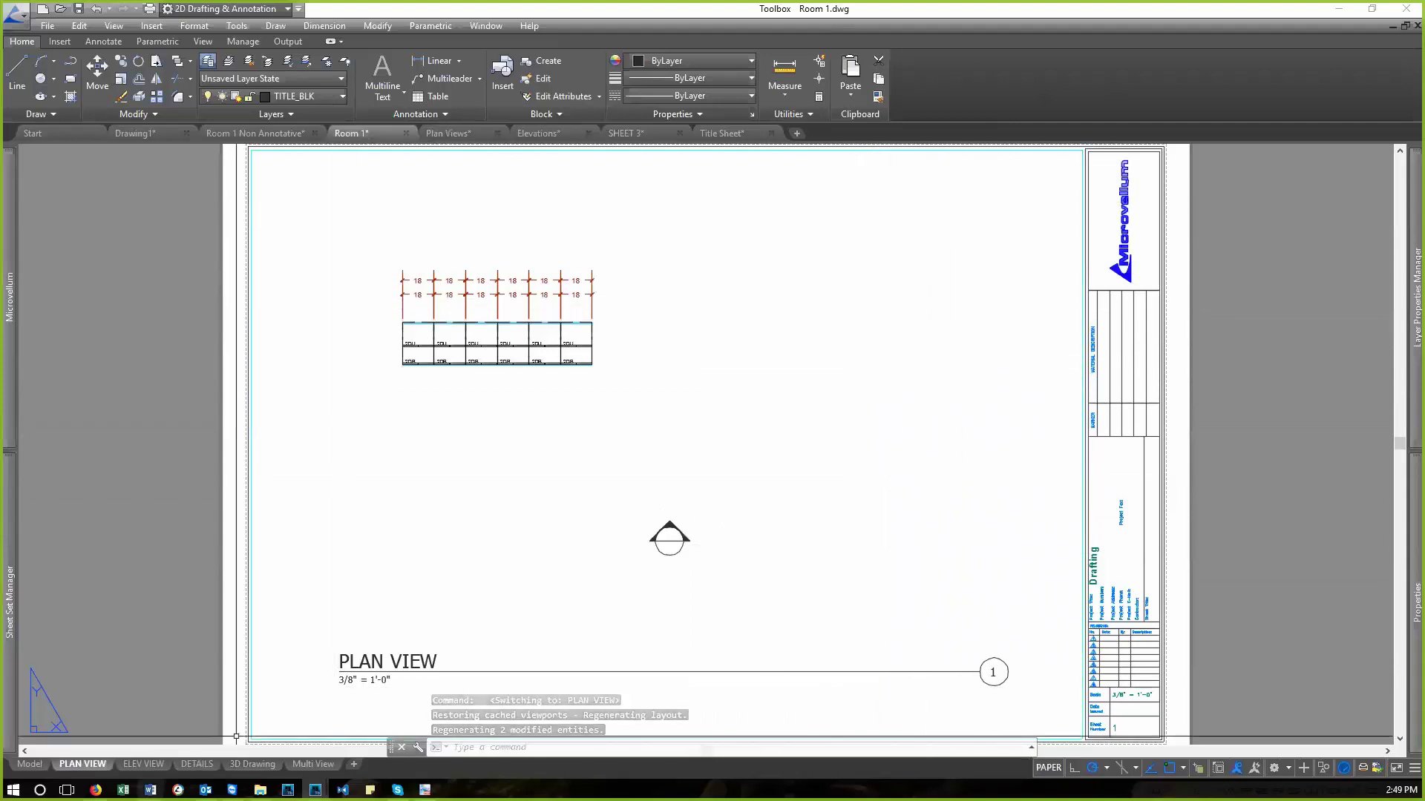
{"action": "left_click", "coordinate": [143, 764]}
{"action": "left_click", "coordinate": [197, 765]}
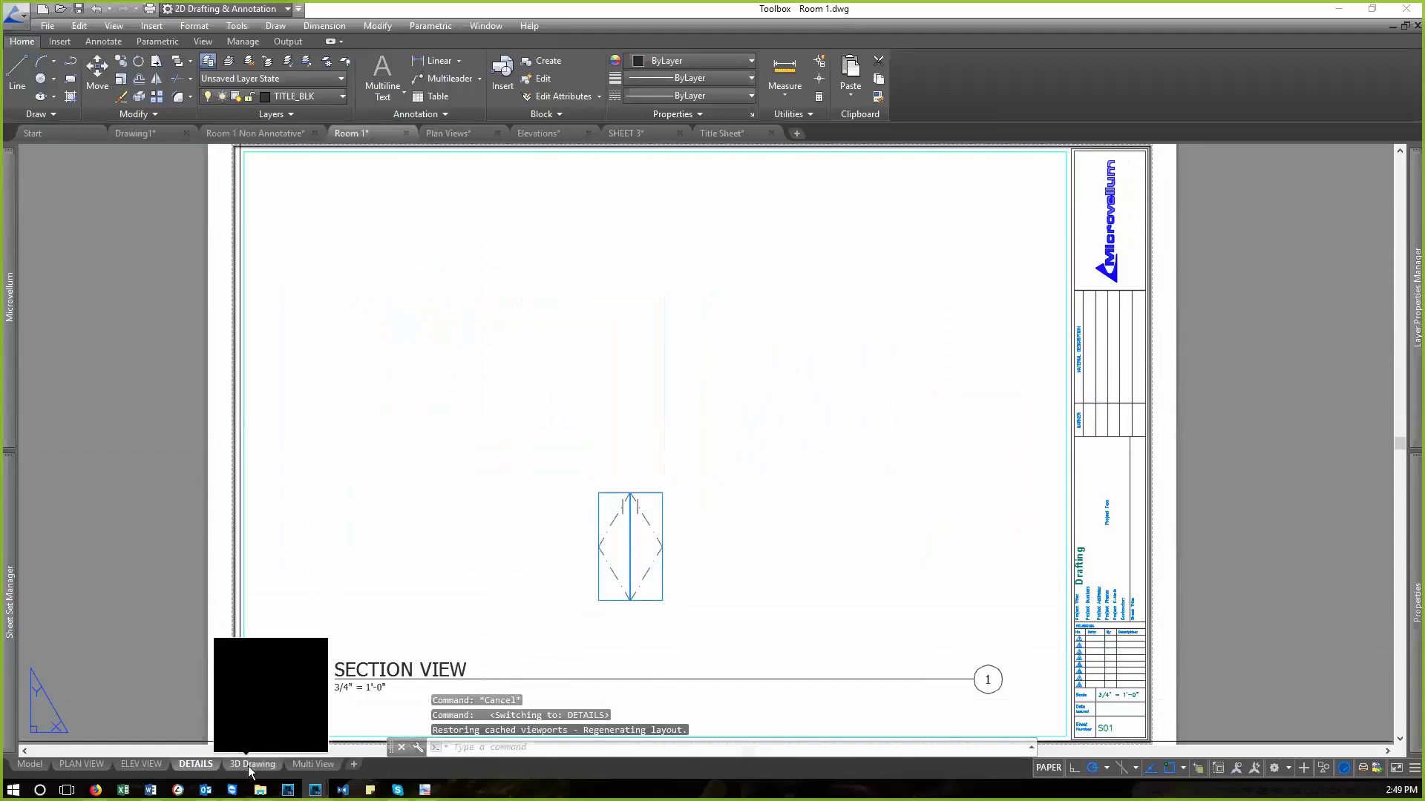
{"action": "left_click", "coordinate": [250, 765]}
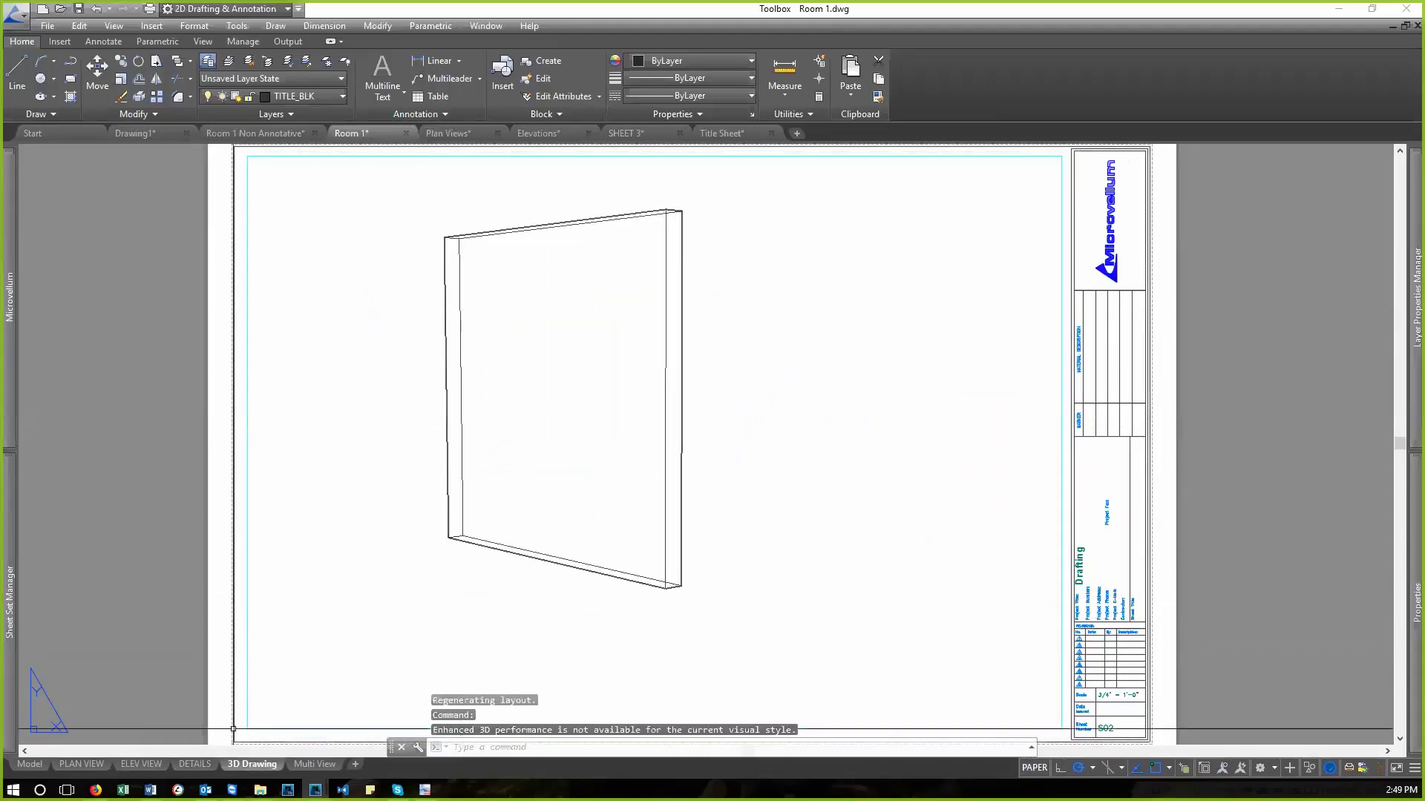
{"action": "left_click", "coordinate": [312, 763]}
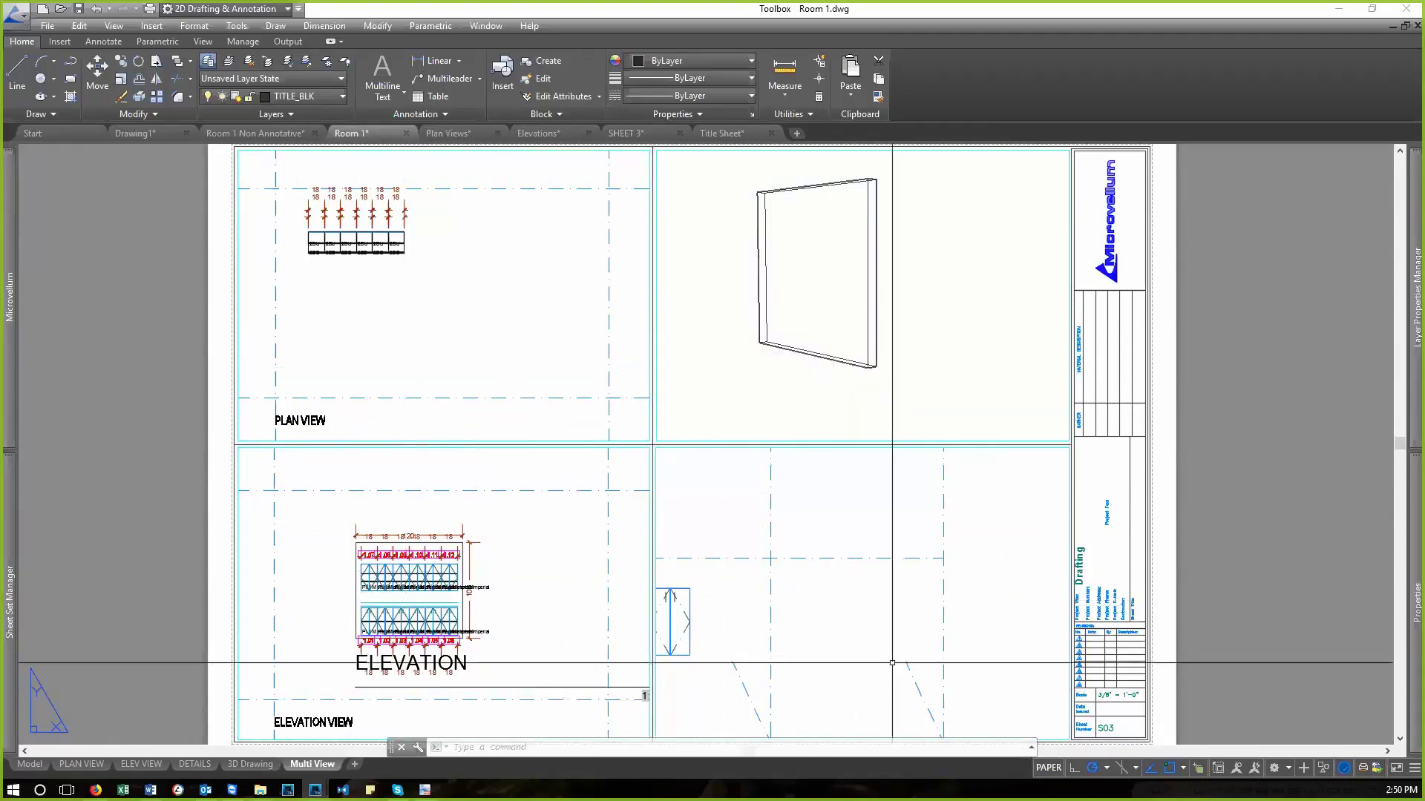
{"action": "left_click", "coordinate": [81, 764]}
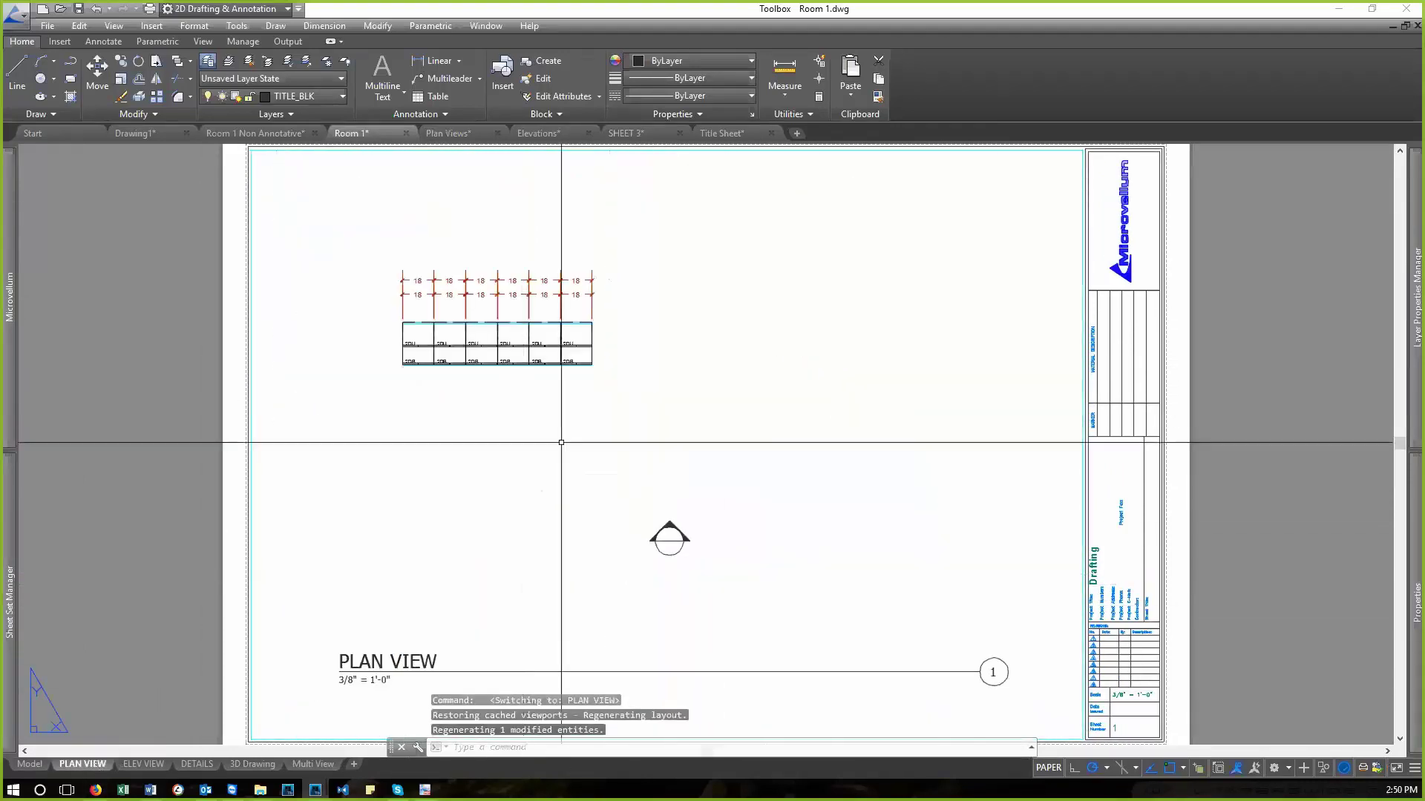
- In Room 1's model space, edit the product prompts of base cabinet 1.06 to give it a finished right end
{"action": "left_click", "coordinate": [29, 766]}
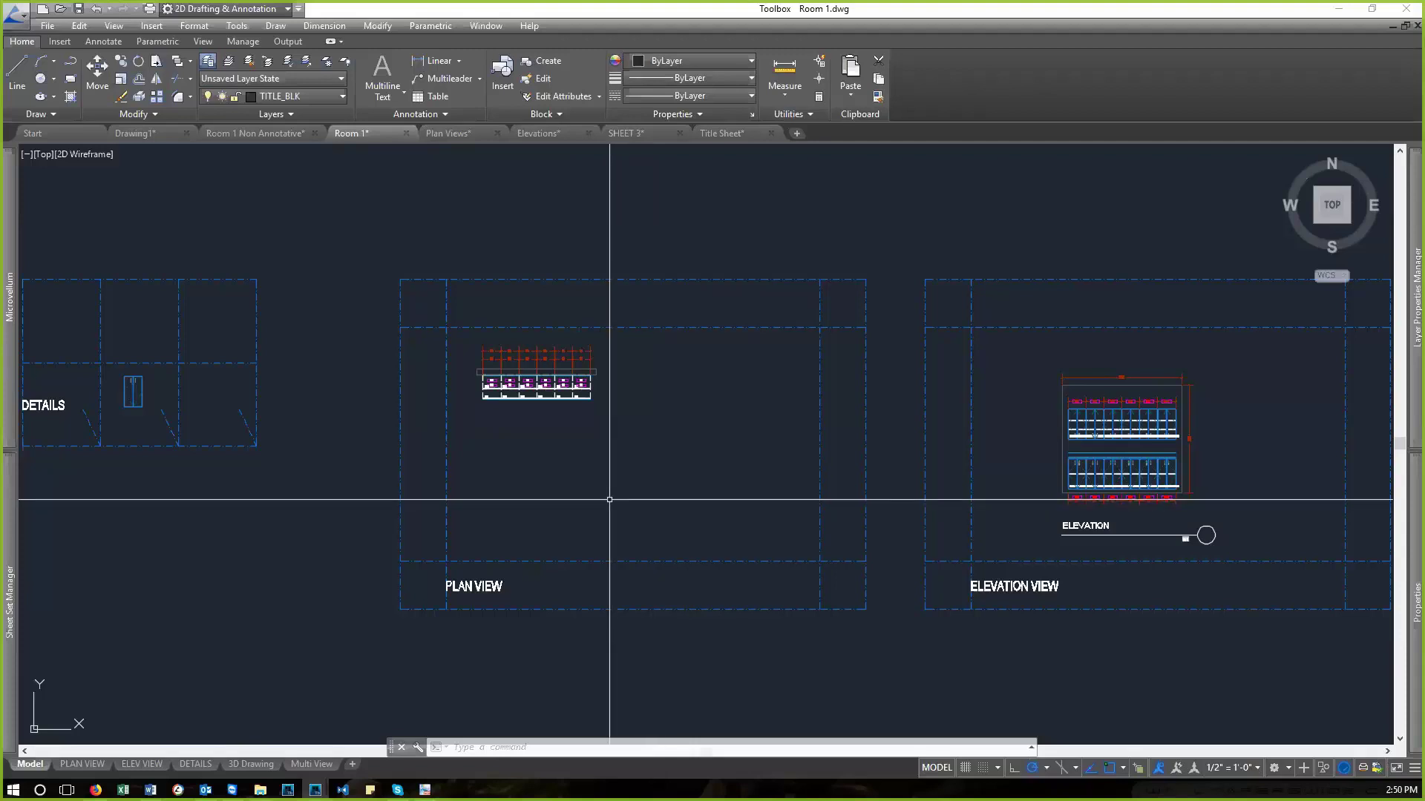
{"action": "scroll", "coordinate": [877, 446], "scroll_direction": "up", "scroll_amount": 4}
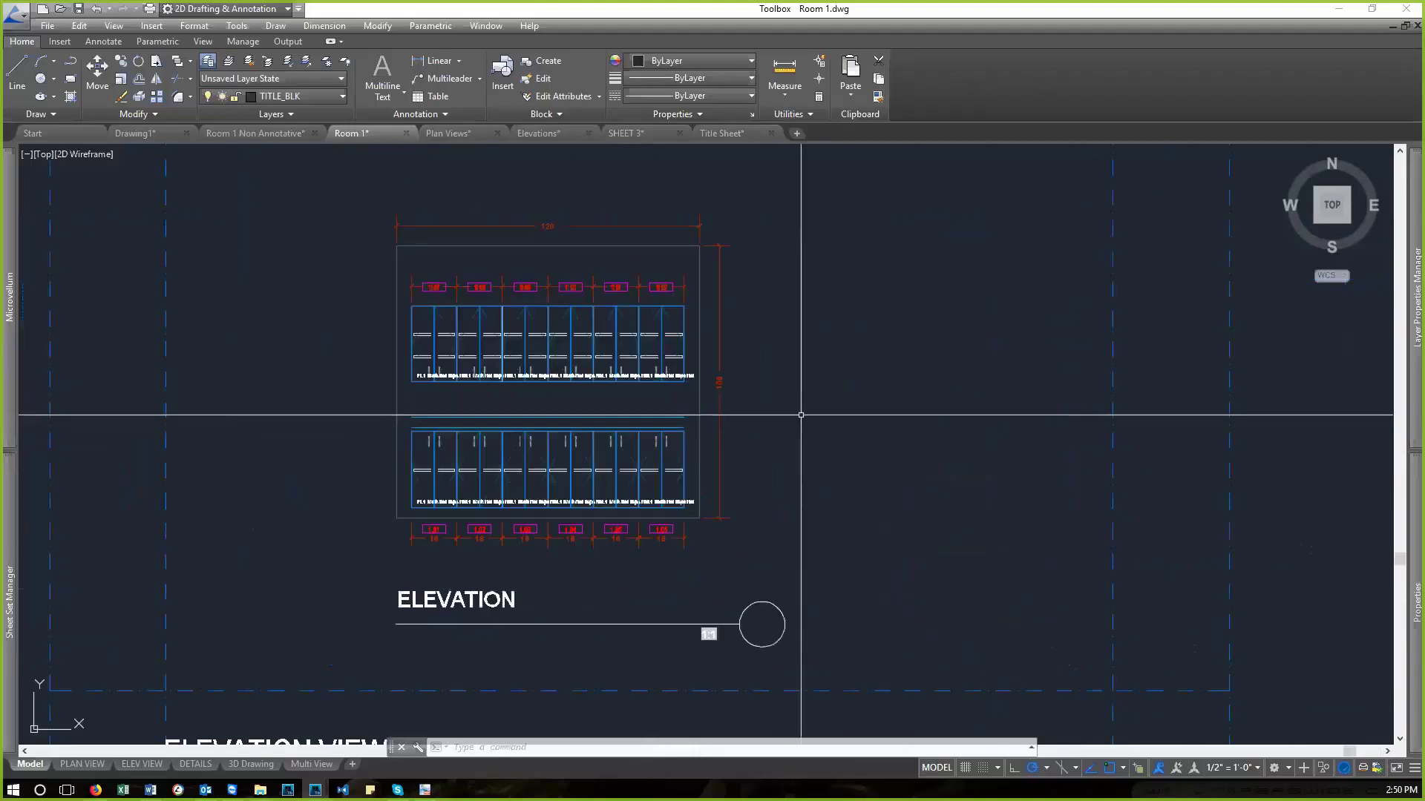
{"action": "mouse_move", "coordinate": [10, 309]}
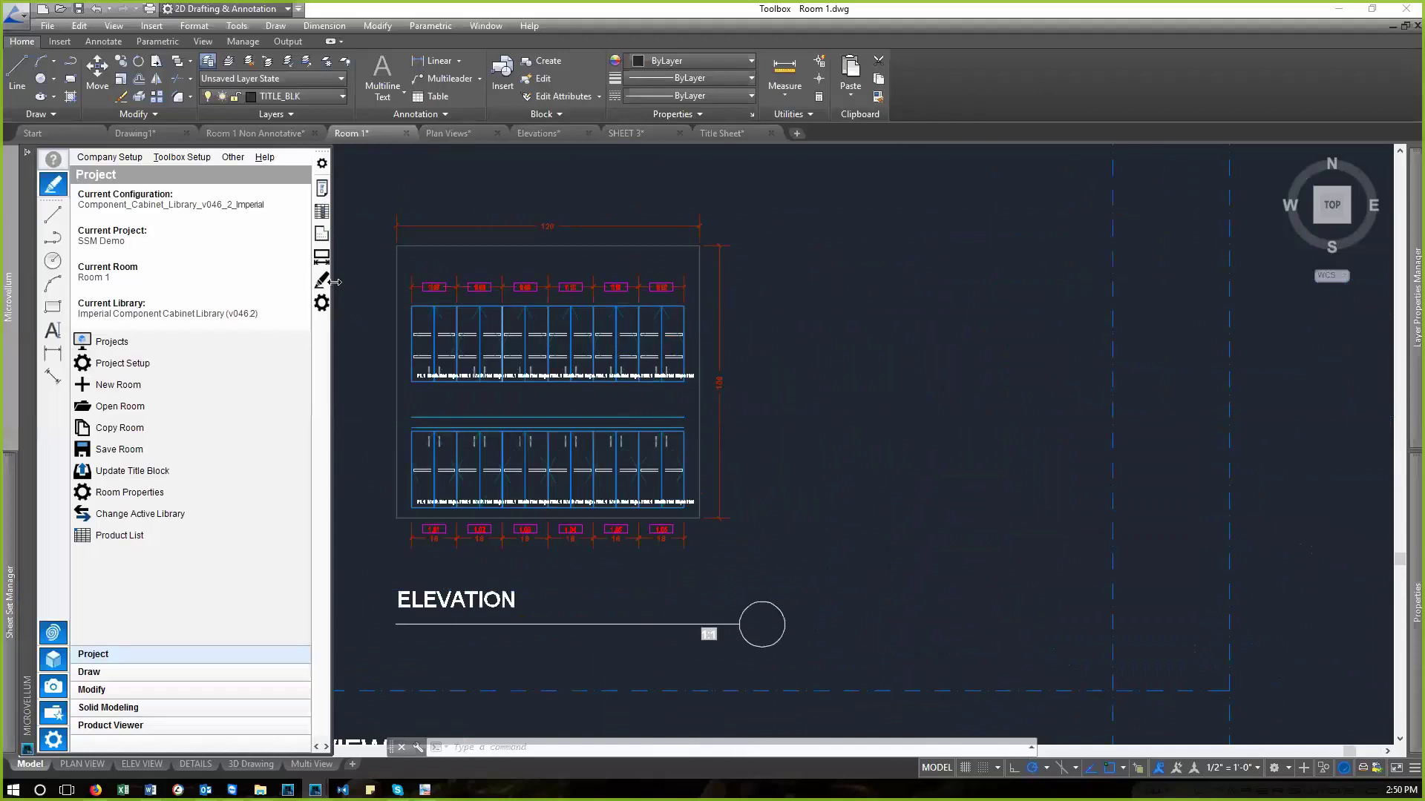
{"action": "left_click", "coordinate": [322, 280]}
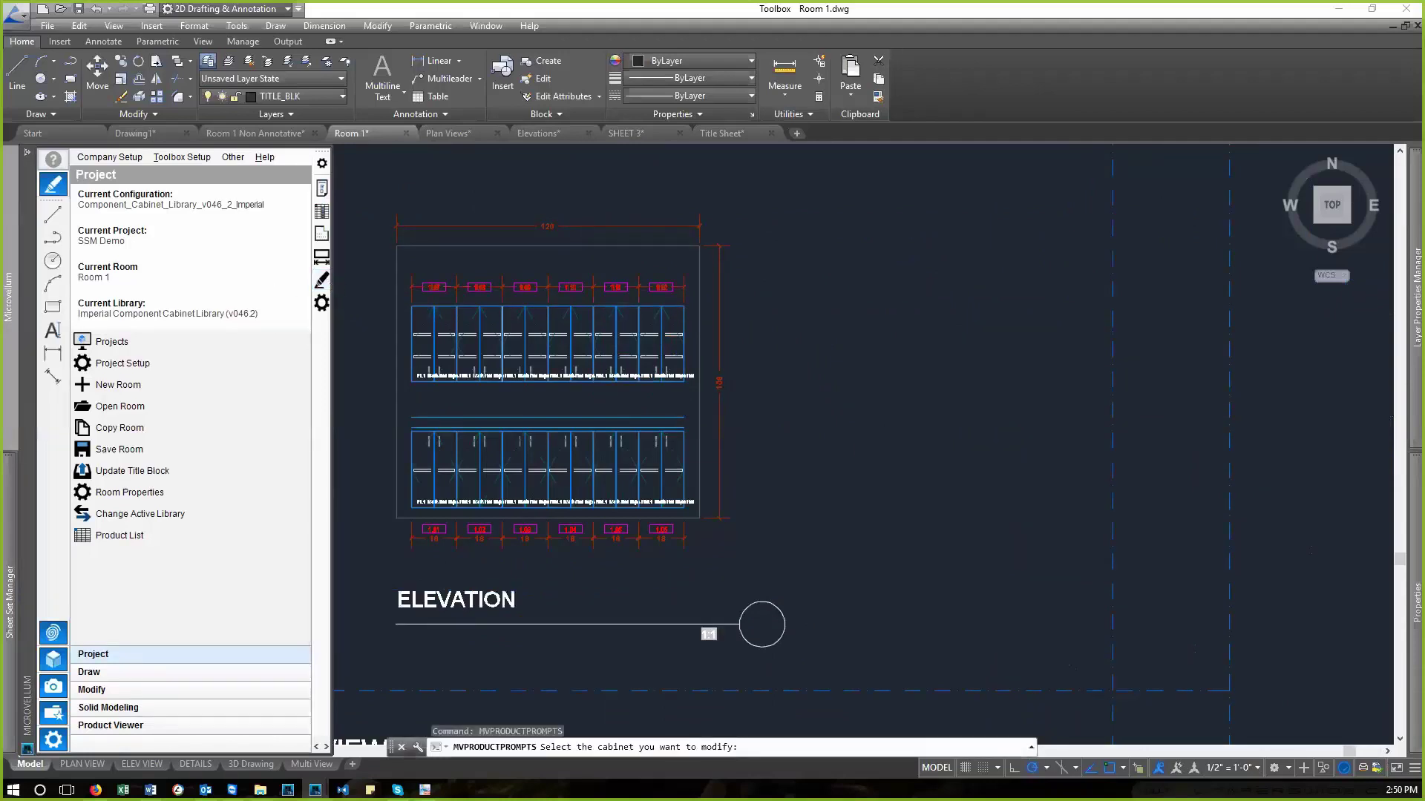
{"action": "left_click", "coordinate": [678, 435]}
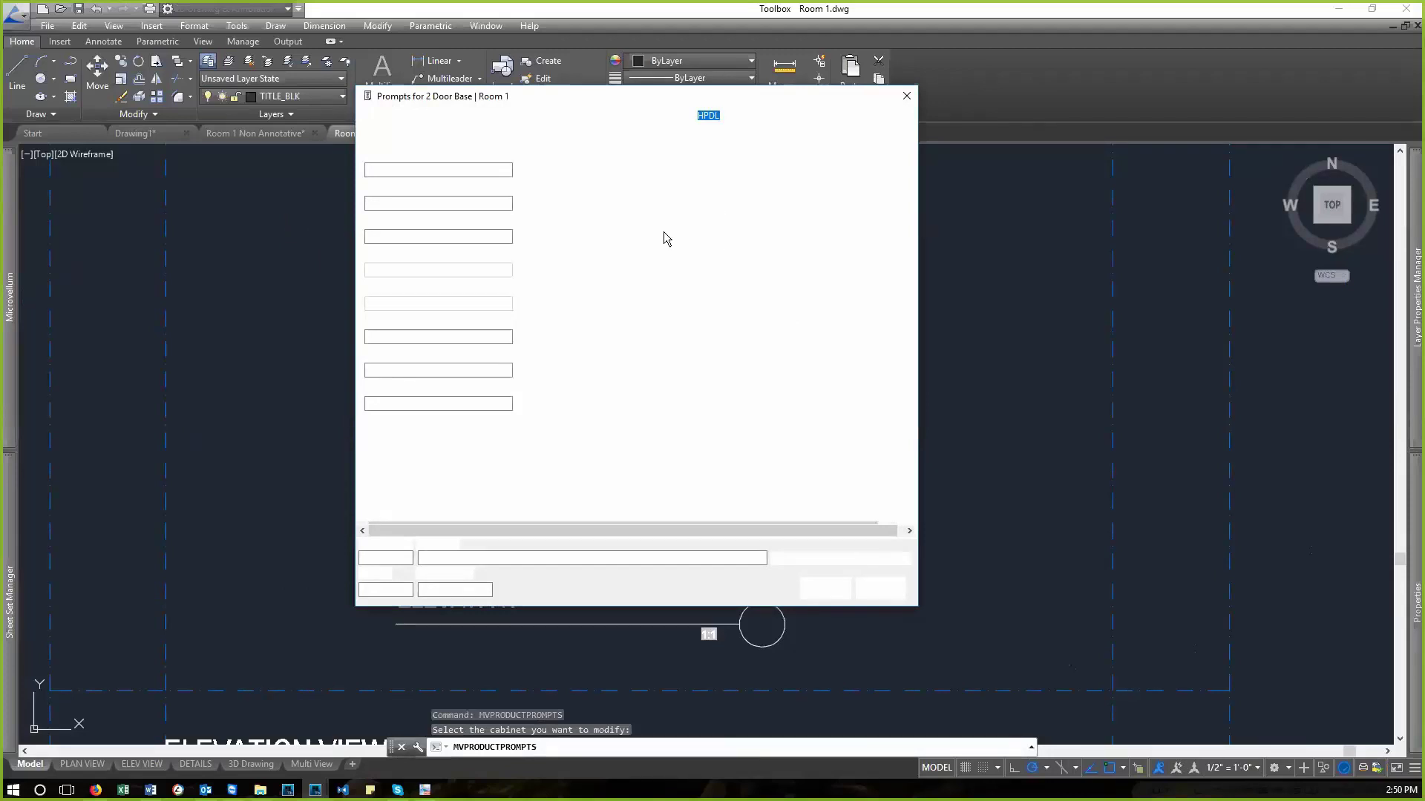
{"action": "left_click", "coordinate": [770, 188]}
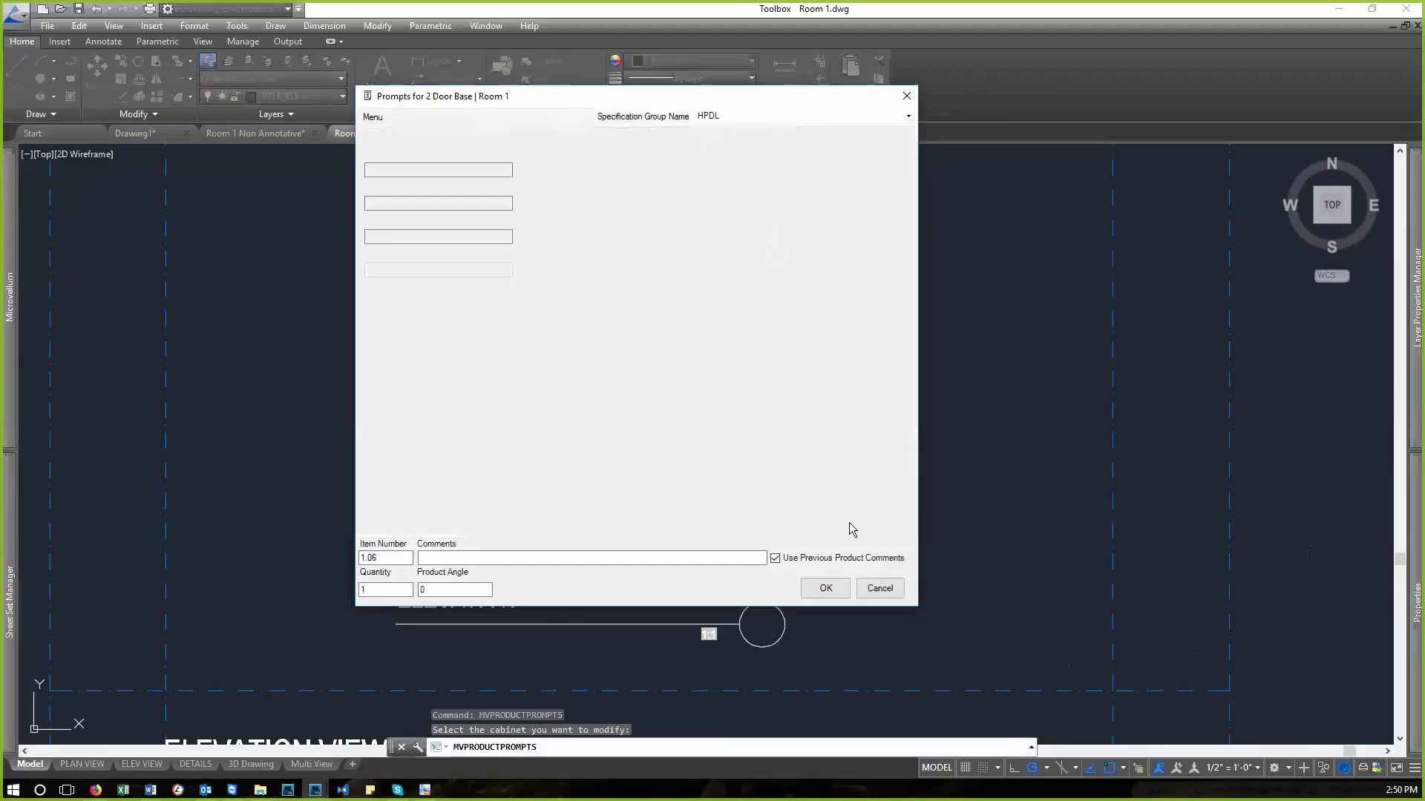
{"action": "left_click", "coordinate": [826, 589]}
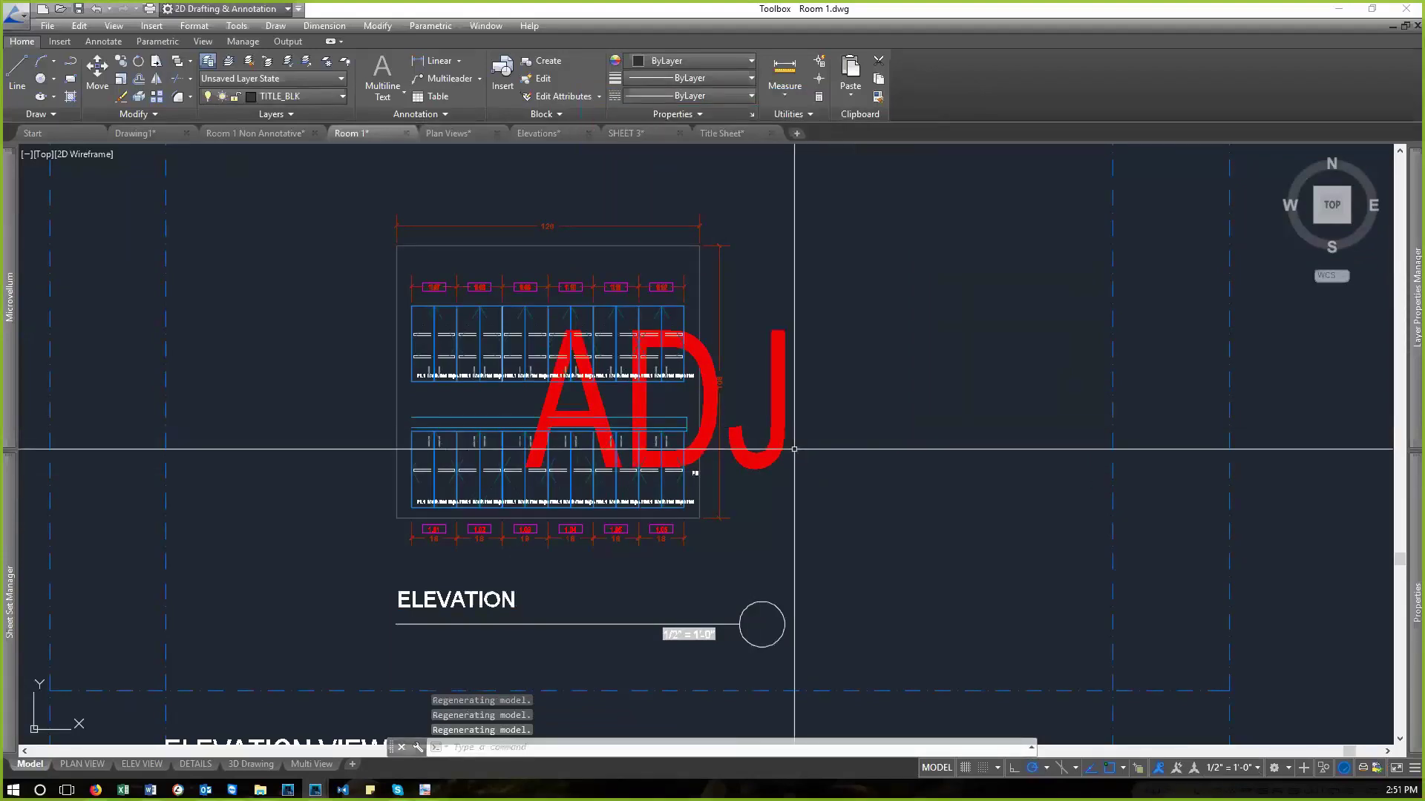
- Erase the oversized red ADJ text overlapping the elevation
{"action": "left_click", "coordinate": [799, 461]}
{"action": "left_click", "coordinate": [753, 388]}
{"action": "type", "text": "E"}
{"action": "key", "text": "Return"}
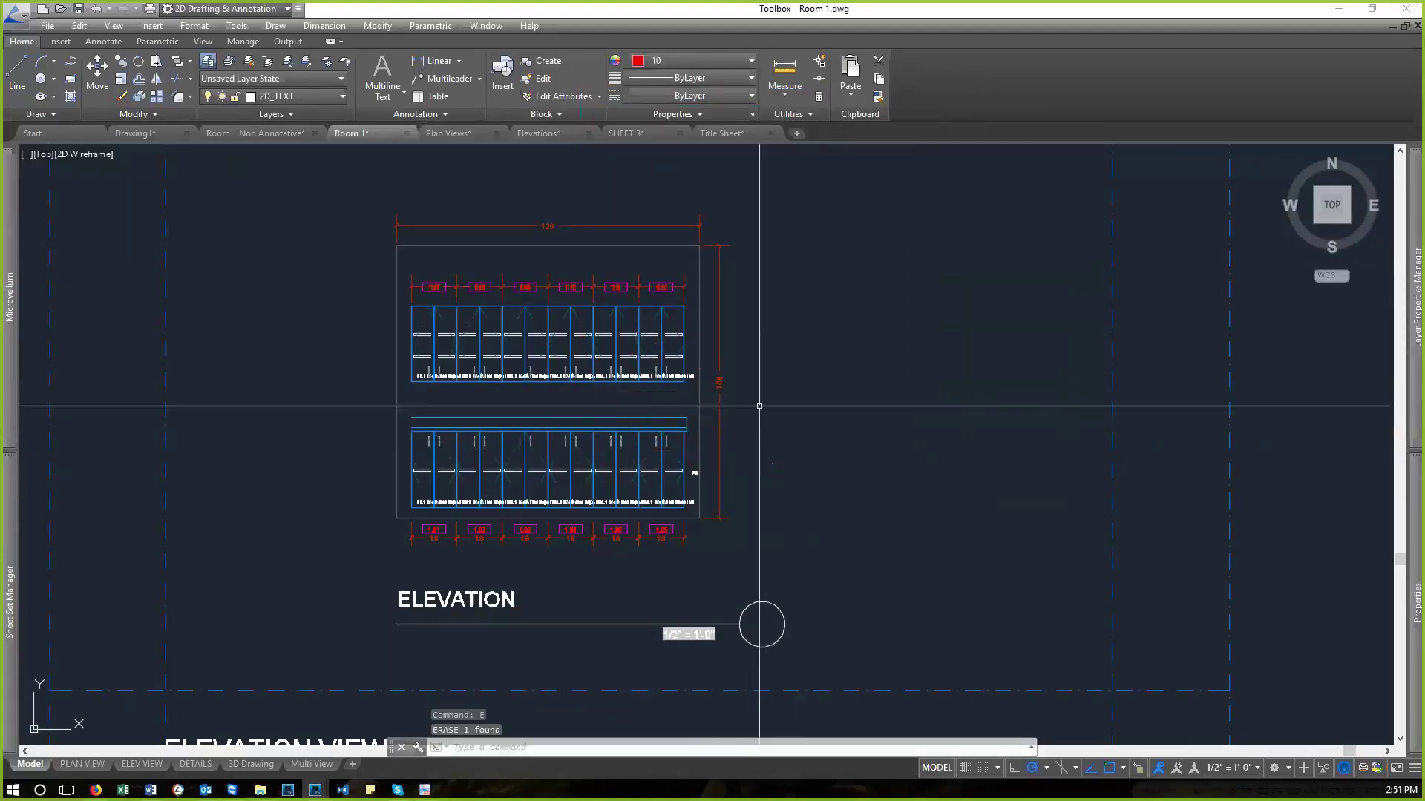
- Open the part properties of base cabinet 1.06 and display the product's elevation view drawing tokens
{"action": "scroll", "coordinate": [742, 487], "scroll_direction": "up", "scroll_amount": 6}
{"action": "scroll", "coordinate": [595, 476], "scroll_direction": "down", "scroll_amount": 9}
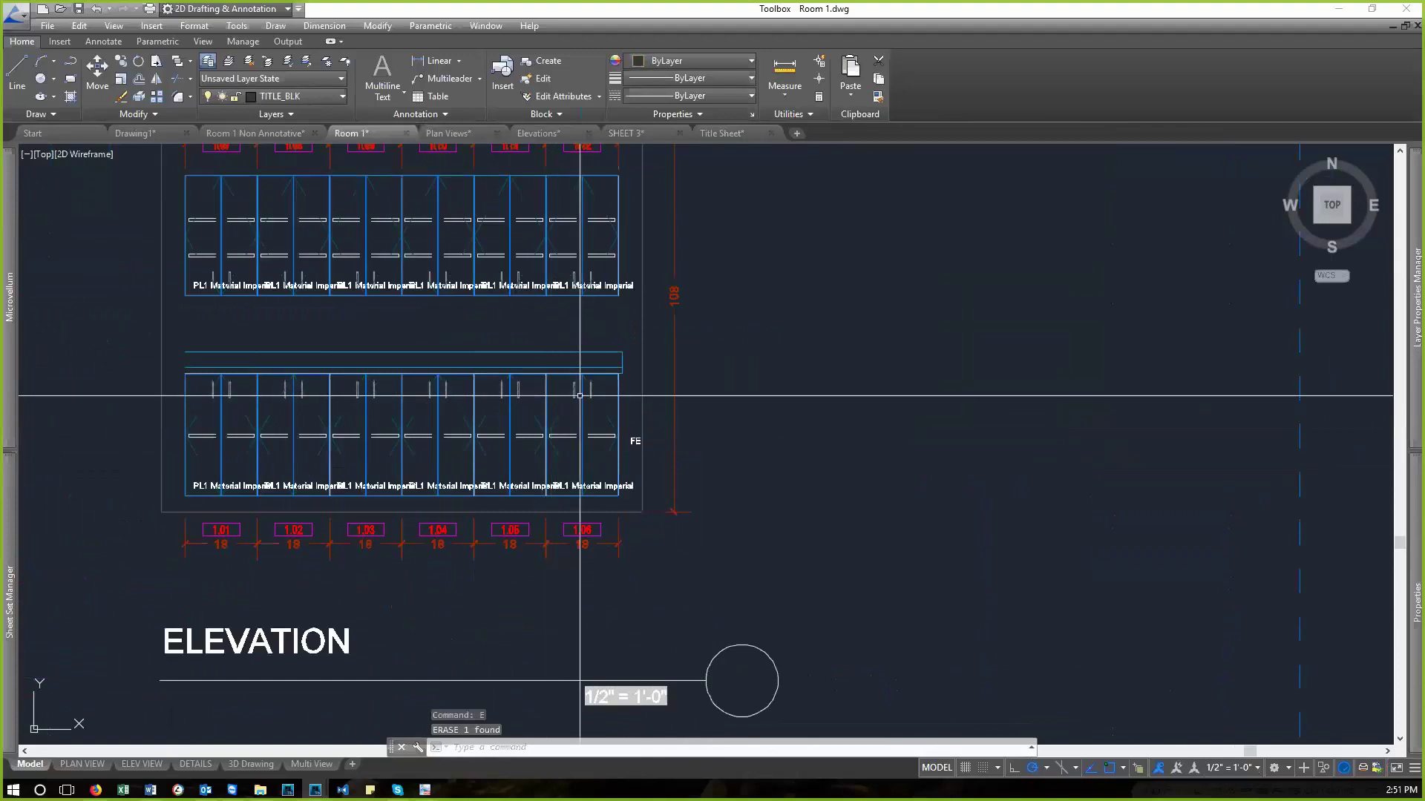
{"action": "scroll", "coordinate": [668, 389], "scroll_direction": "up", "scroll_amount": 4}
{"action": "scroll", "coordinate": [757, 397], "scroll_direction": "down", "scroll_amount": 2}
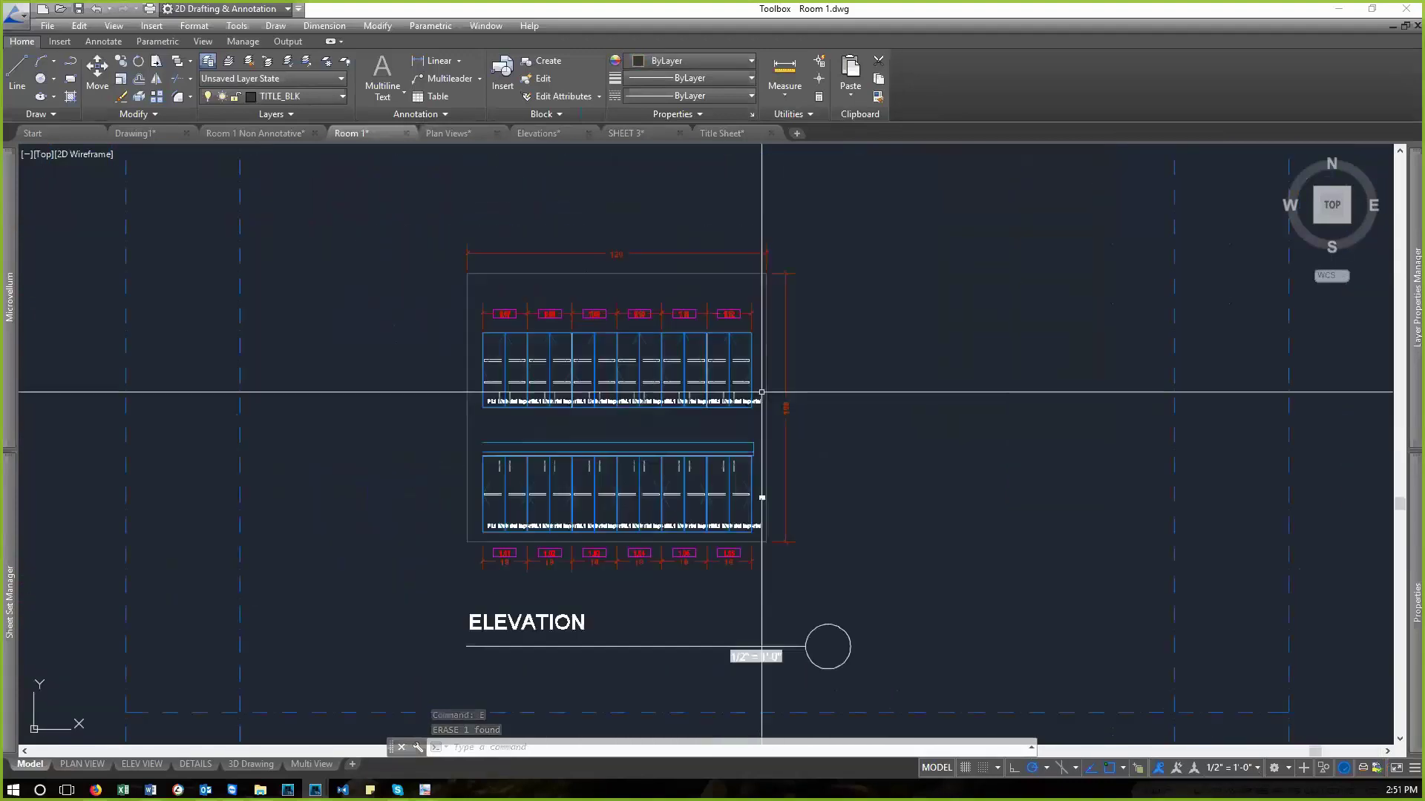
{"action": "scroll", "coordinate": [769, 423], "scroll_direction": "up", "scroll_amount": 2}
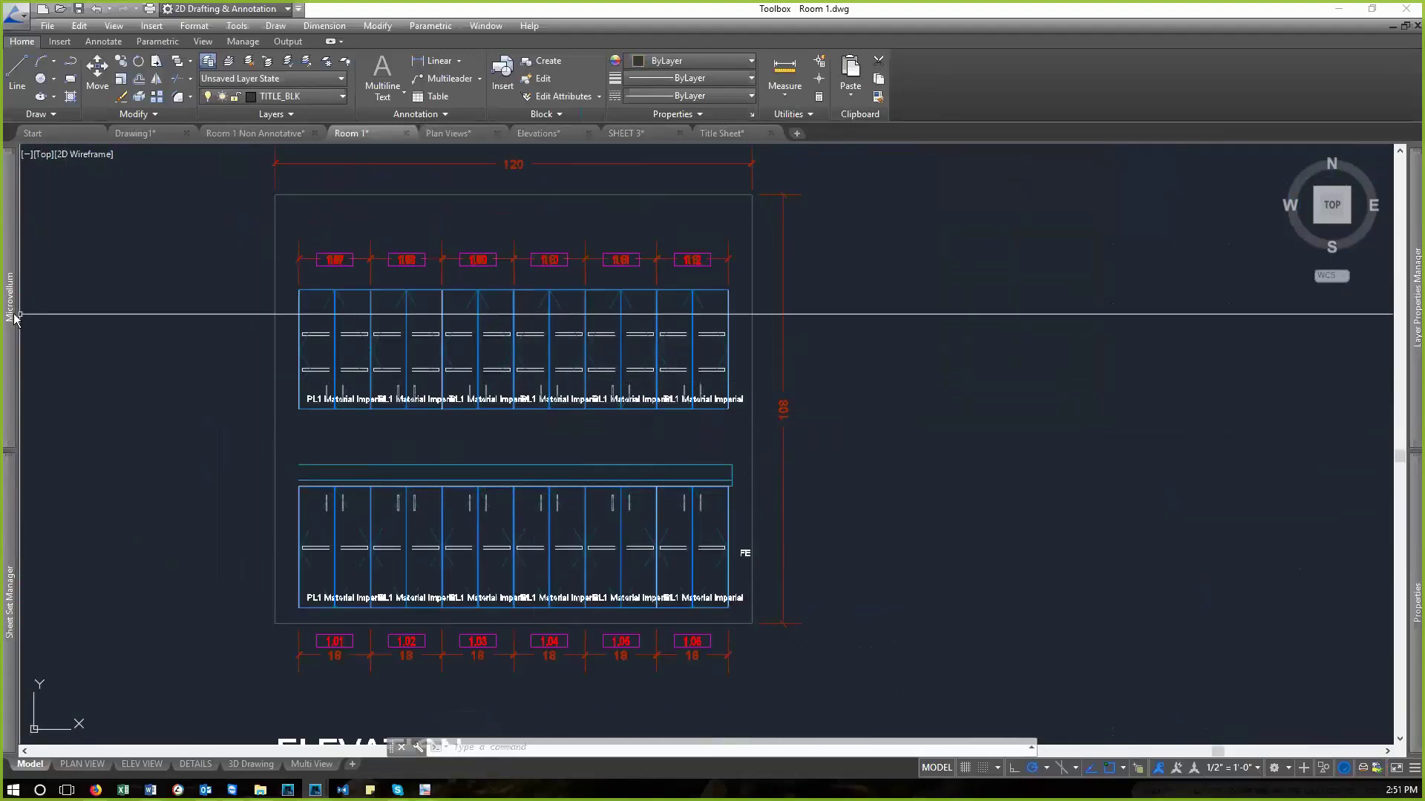
{"action": "mouse_move", "coordinate": [9, 300]}
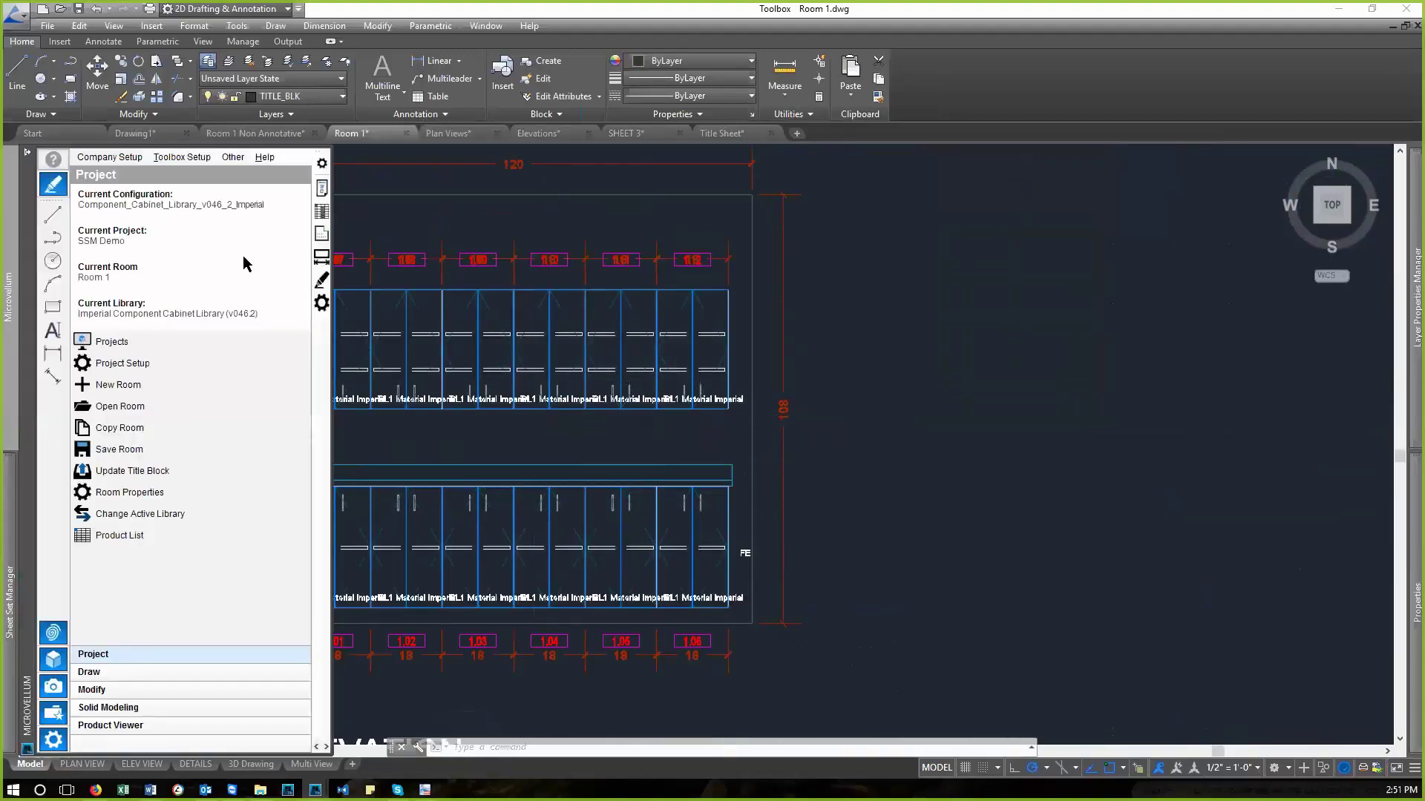
{"action": "left_click", "coordinate": [322, 304]}
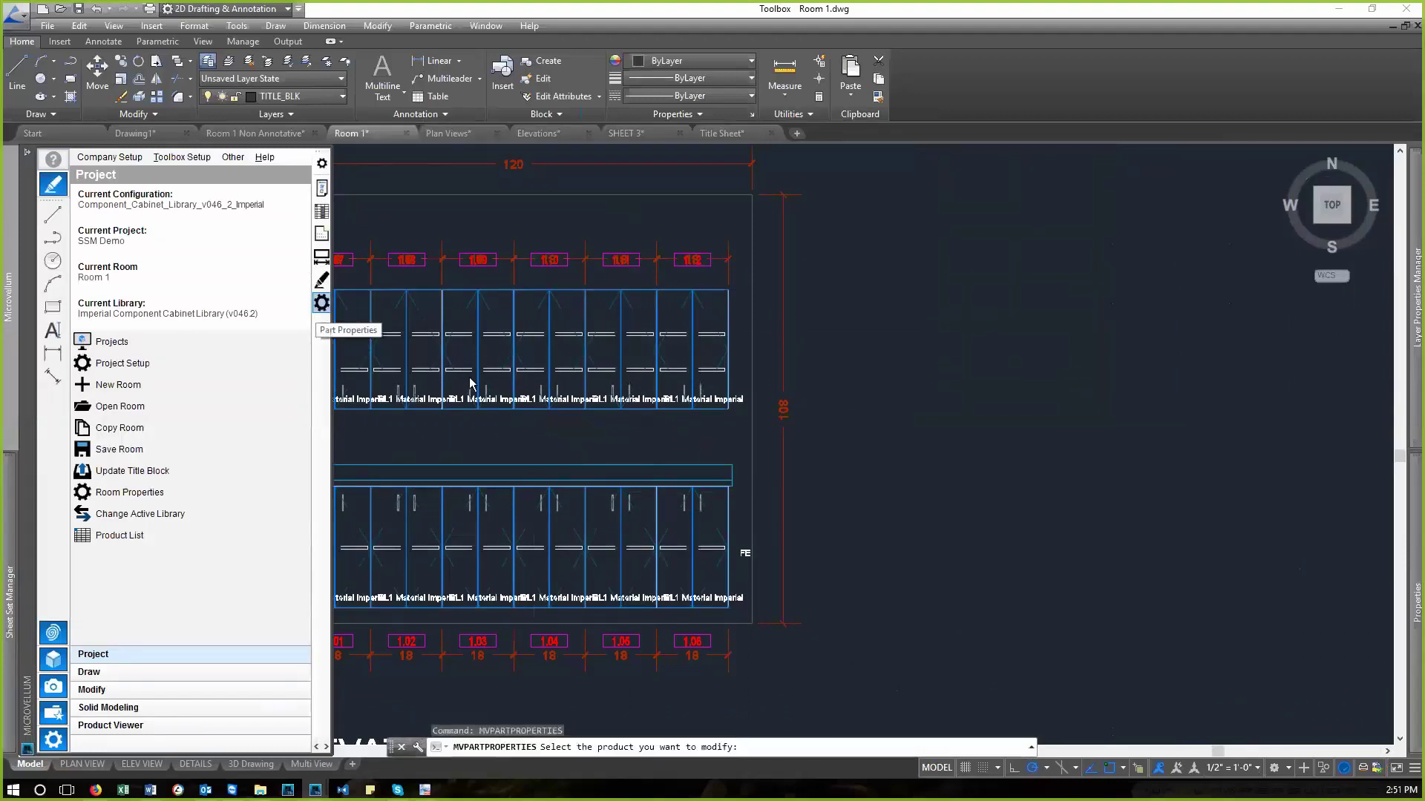
{"action": "left_click", "coordinate": [724, 488]}
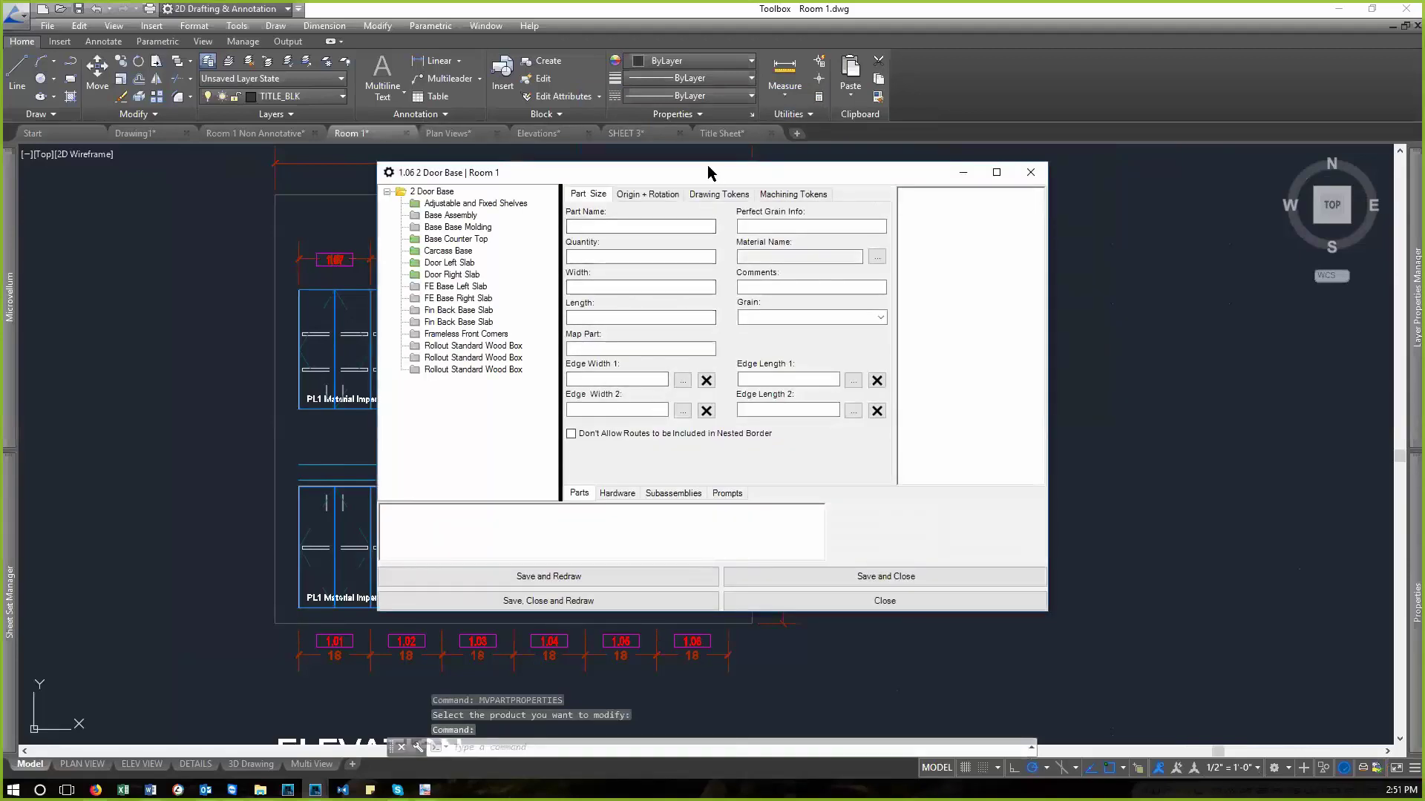
{"action": "left_click_drag", "start_coordinate": [707, 168], "coordinate": [492, 176]}
{"action": "left_click", "coordinate": [518, 502]}
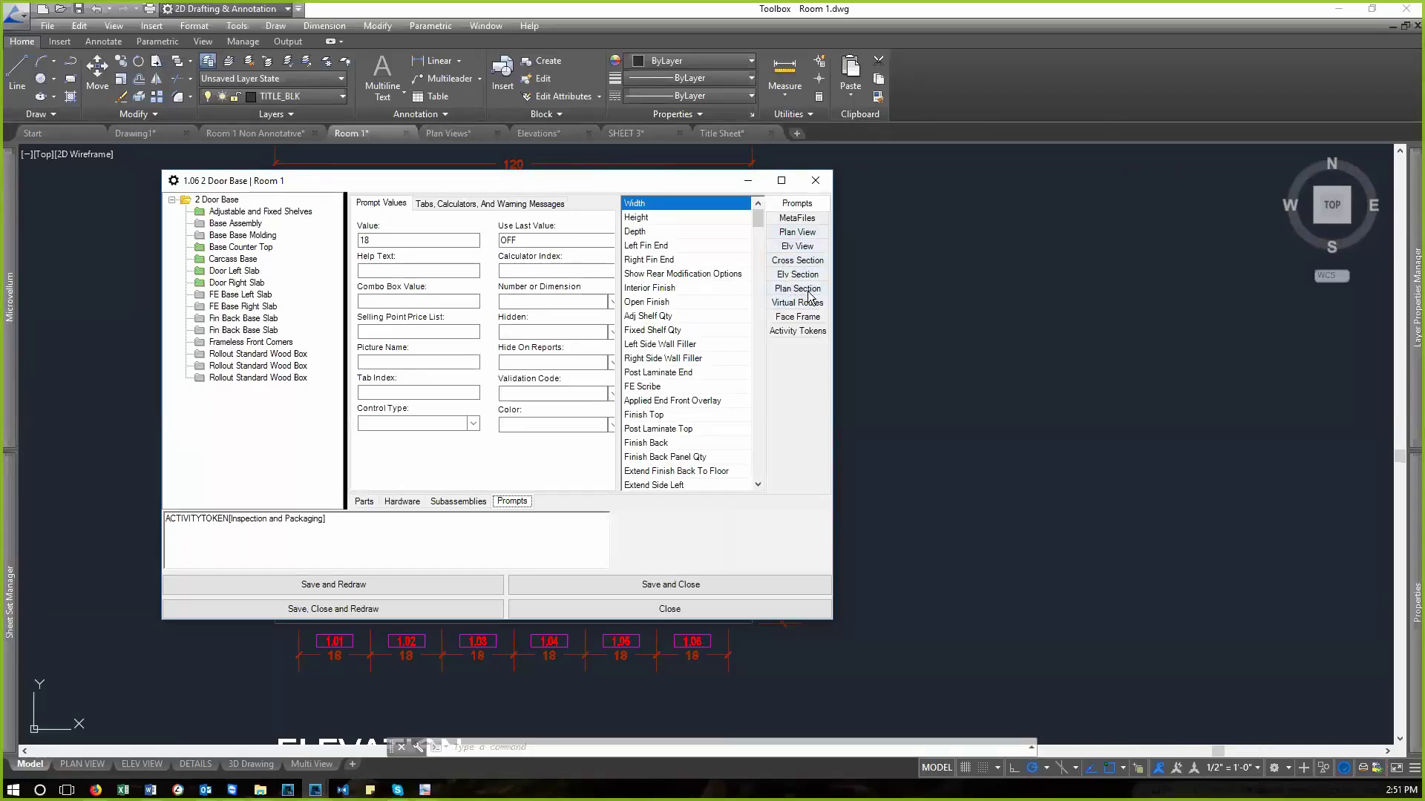
{"action": "left_click", "coordinate": [796, 249]}
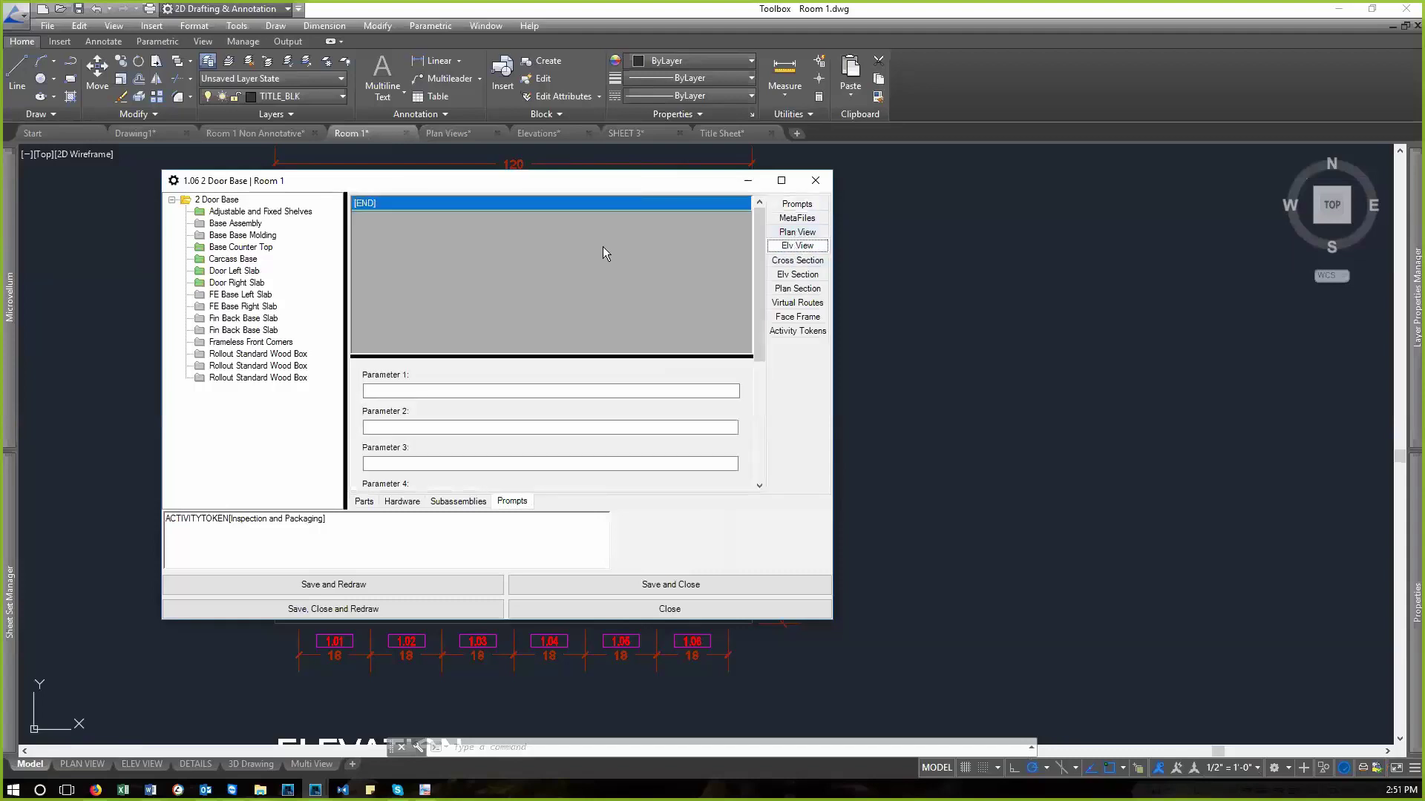
- Show the properties of the Carcass Base subassembly and display its elevation view drawing tokens
{"action": "left_click", "coordinate": [209, 199]}
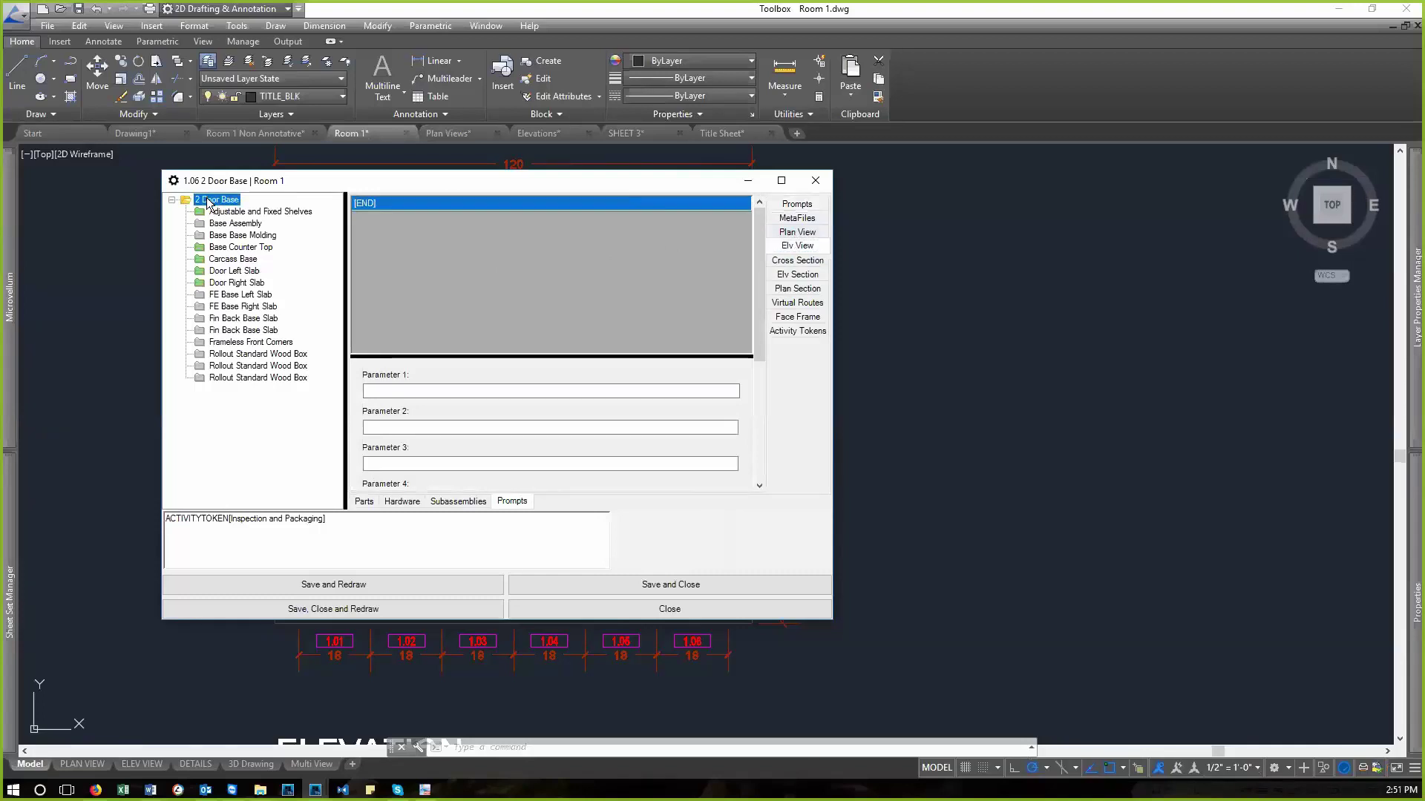
{"action": "left_click", "coordinate": [232, 260]}
{"action": "right_click", "coordinate": [231, 260]}
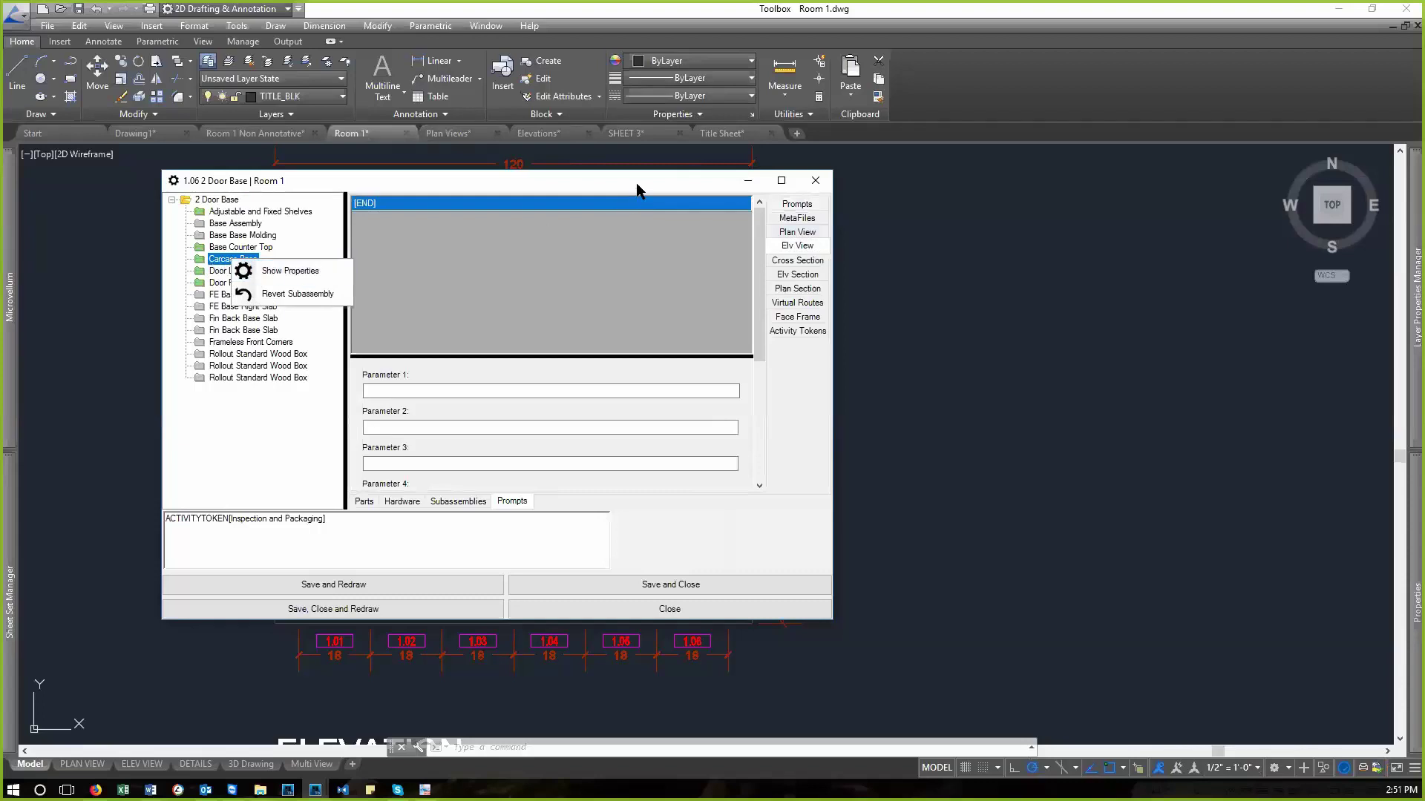
{"action": "left_click_drag", "start_coordinate": [635, 183], "coordinate": [896, 189]}
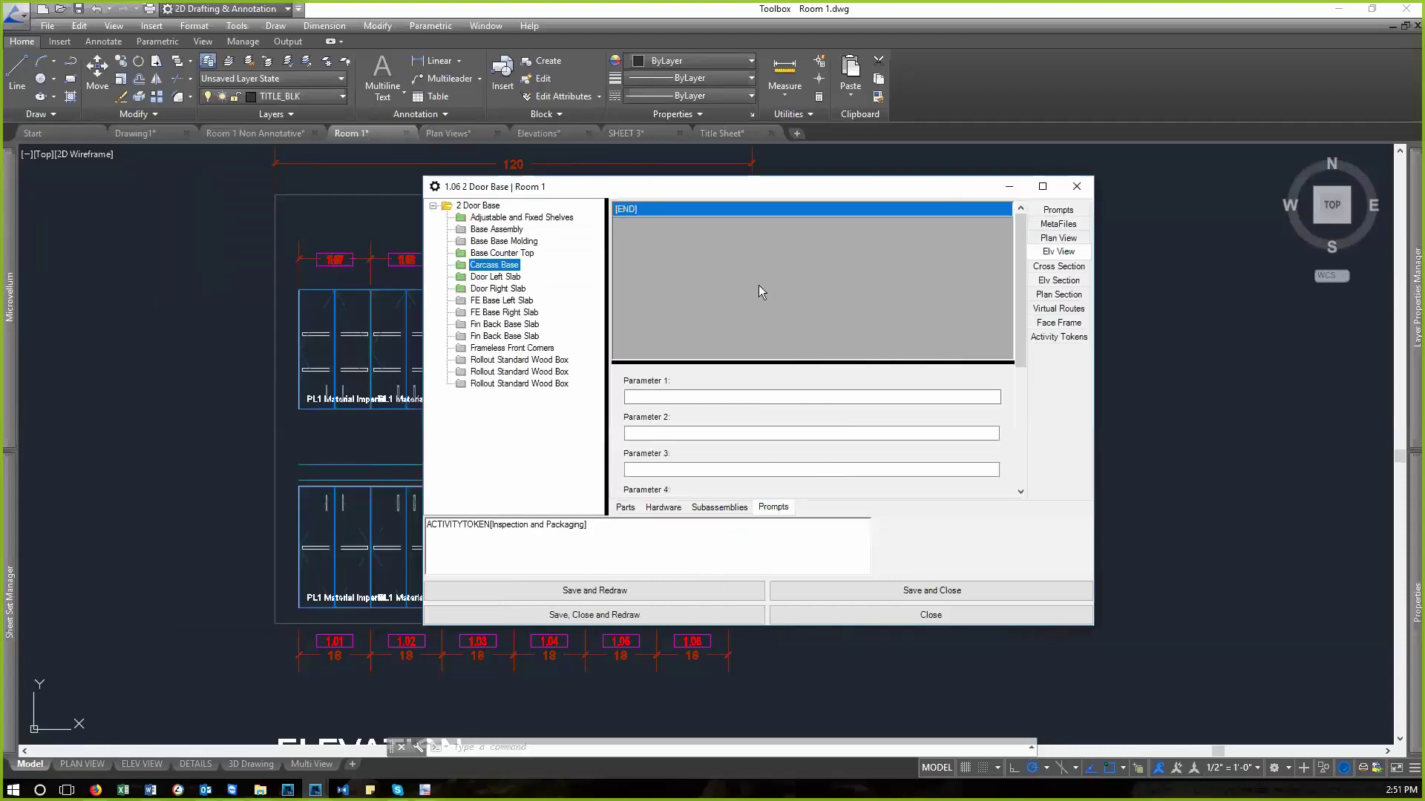
{"action": "right_click", "coordinate": [494, 266]}
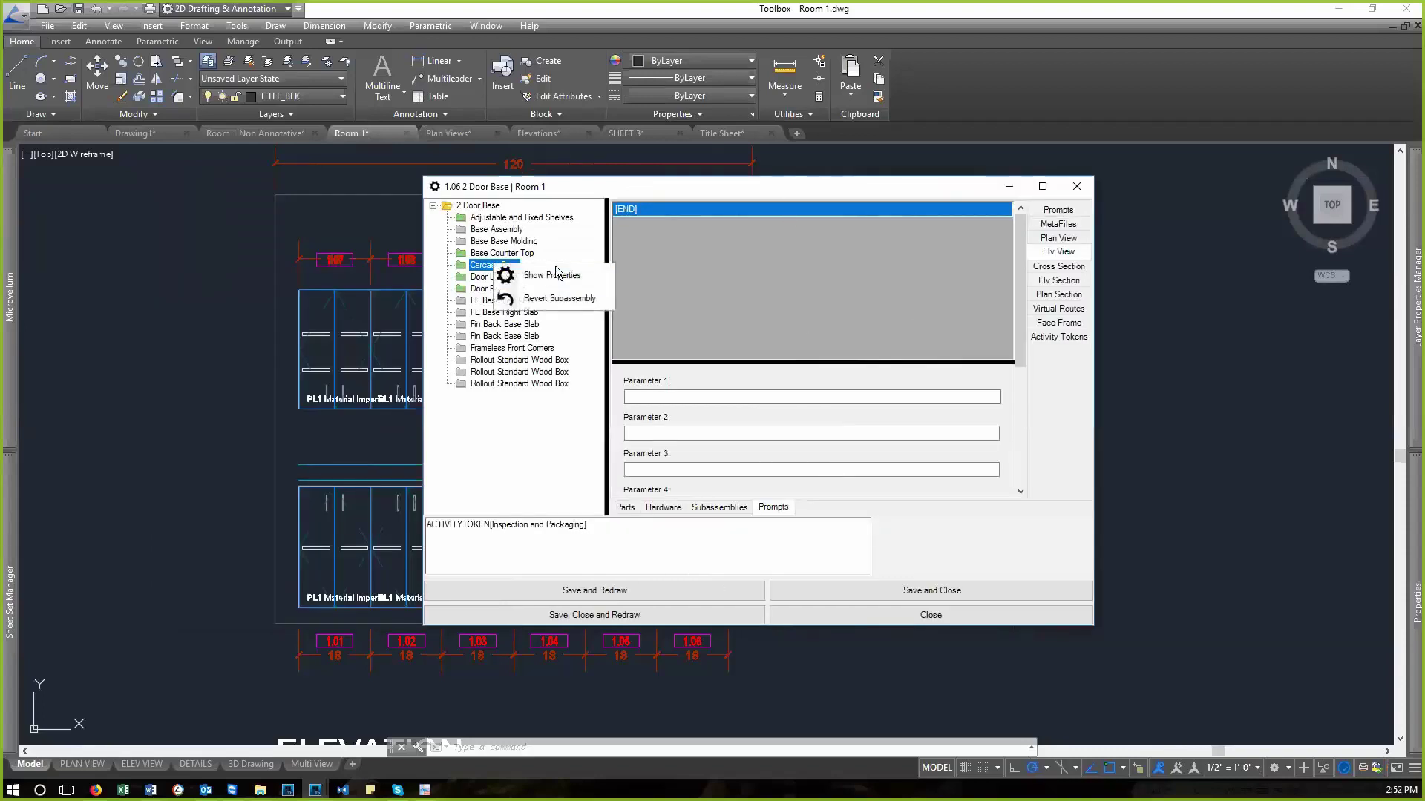
{"action": "left_click", "coordinate": [560, 275]}
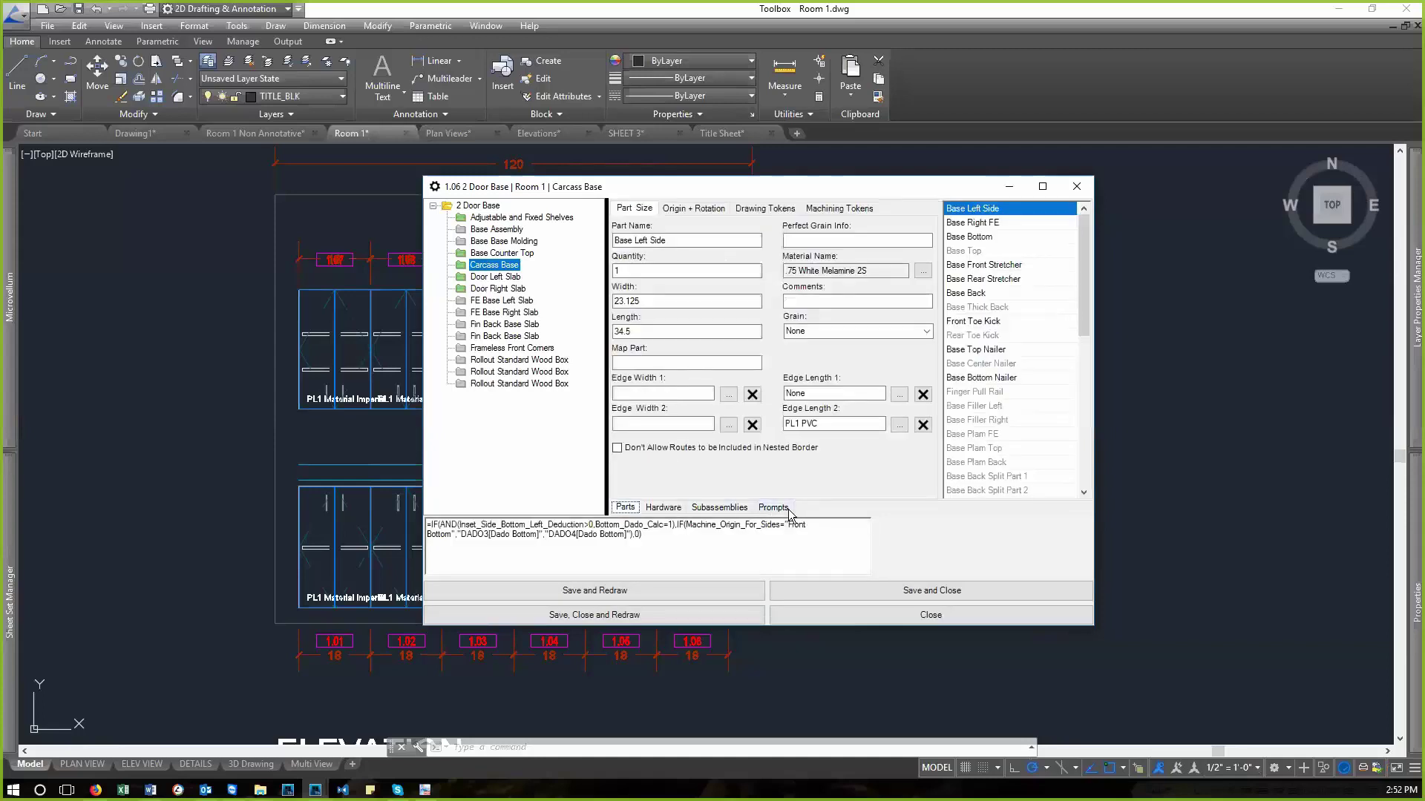
{"action": "left_click", "coordinate": [1054, 253]}
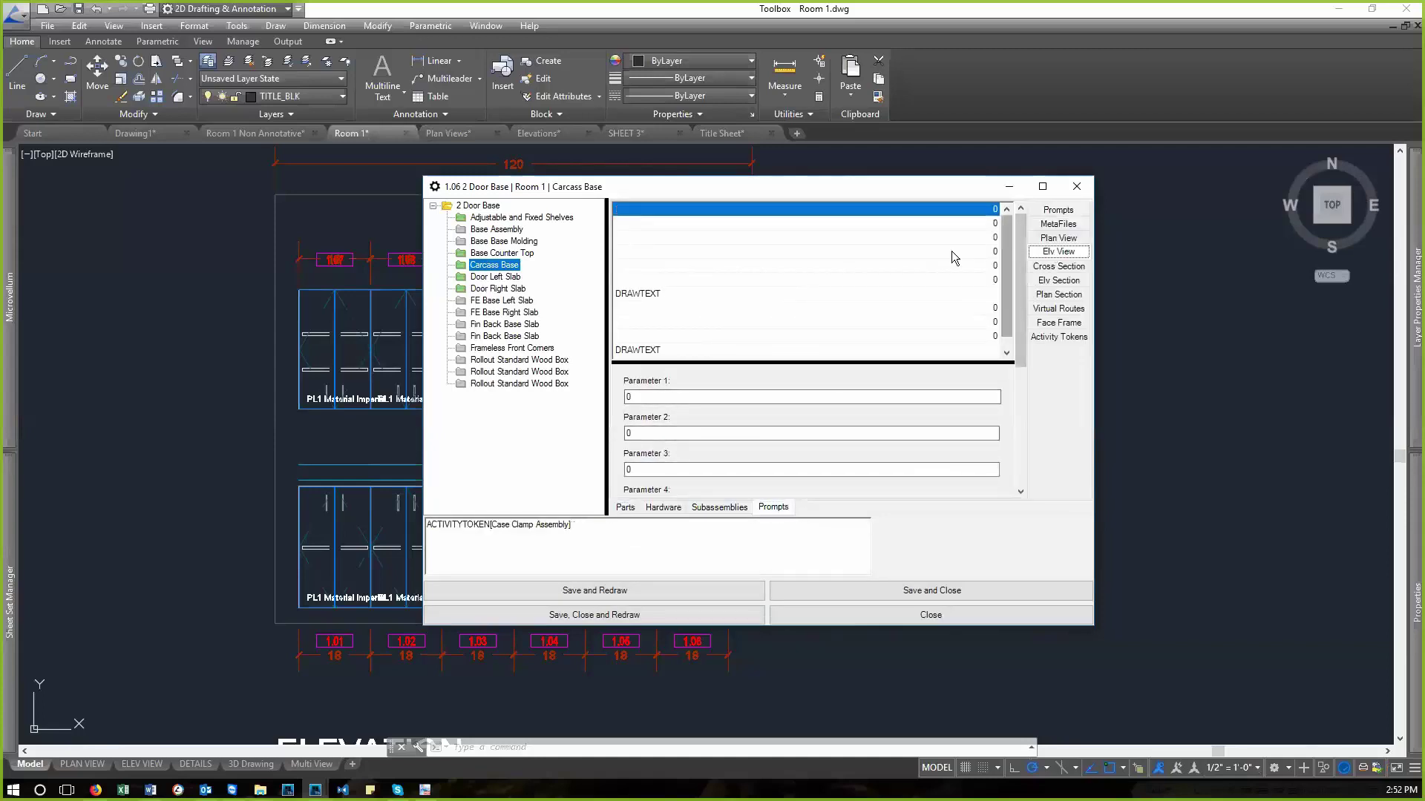
- Examine the Carcass Base elevation tokens for the color label and the left and right finished-end text, comparing their formulas and start positions
{"action": "left_click", "coordinate": [839, 294]}
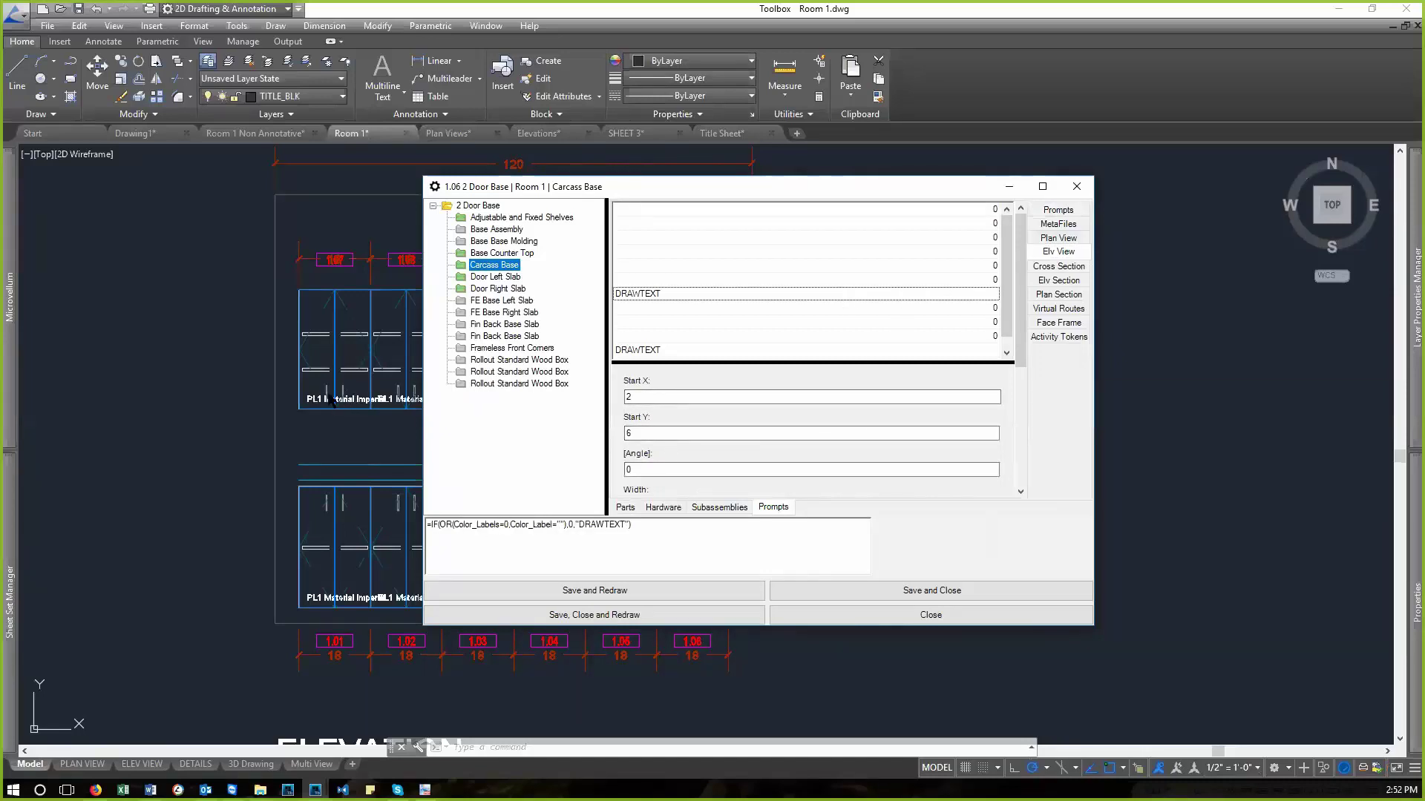
{"action": "left_click_drag", "start_coordinate": [1010, 260], "coordinate": [1010, 273]}
{"action": "left_click", "coordinate": [862, 336]}
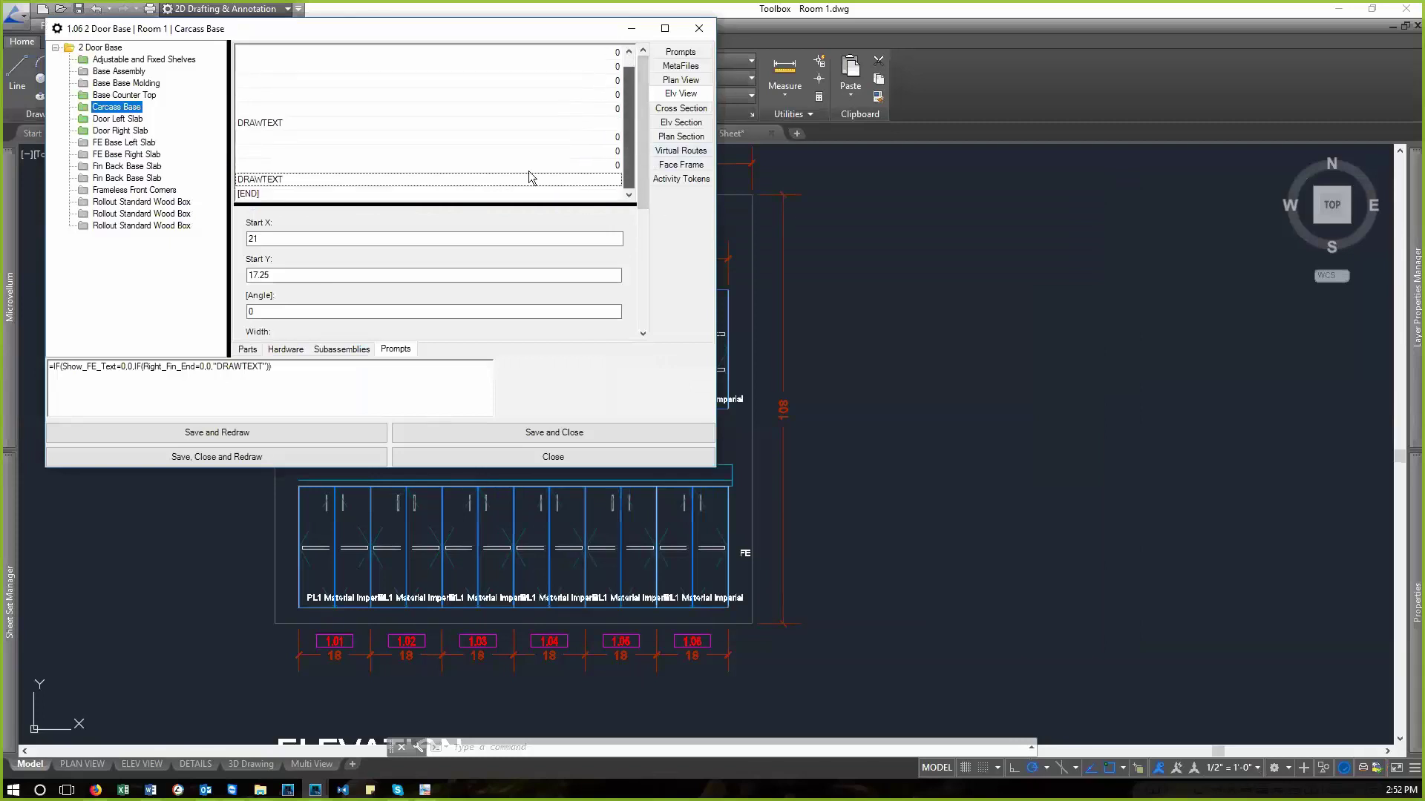
{"action": "left_click", "coordinate": [500, 167]}
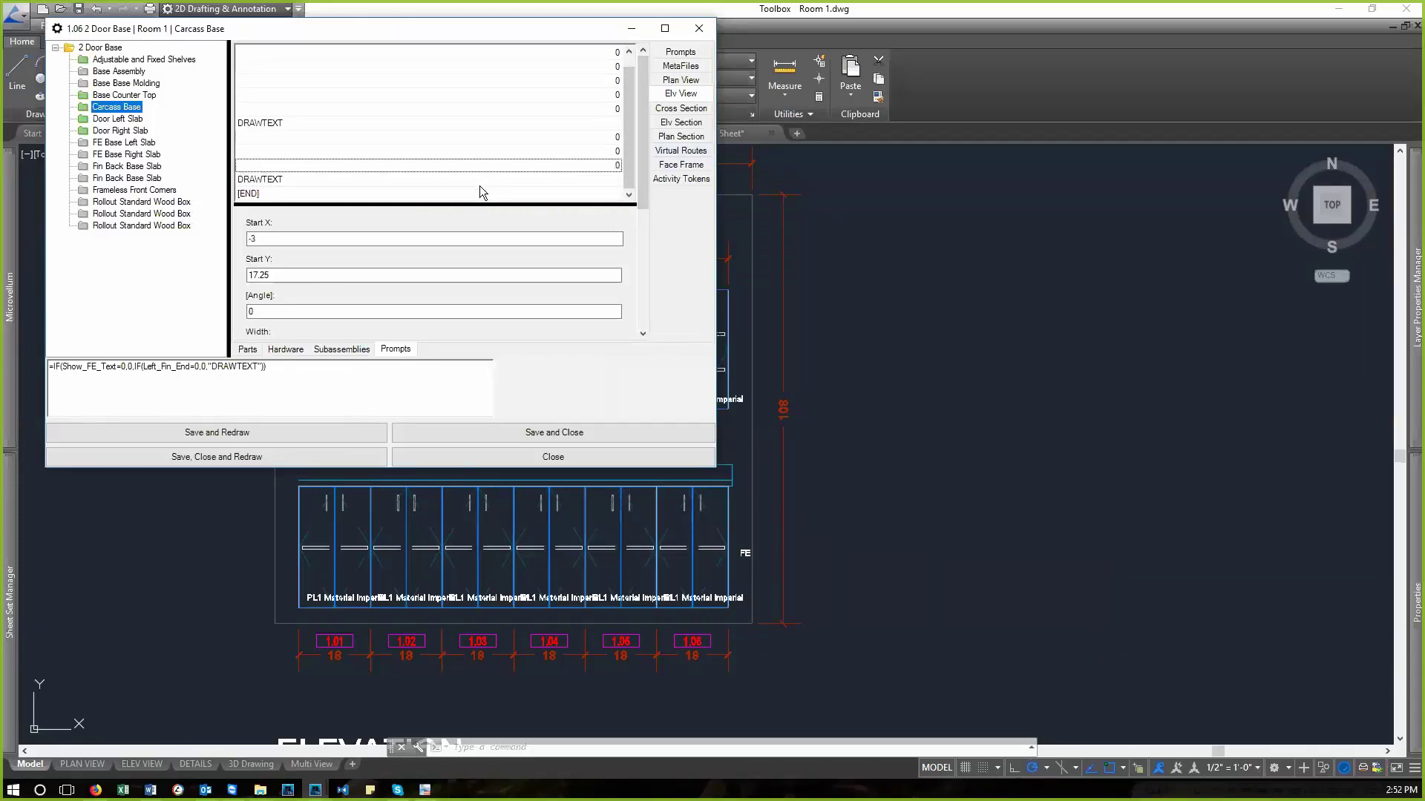
{"action": "left_click", "coordinate": [478, 181]}
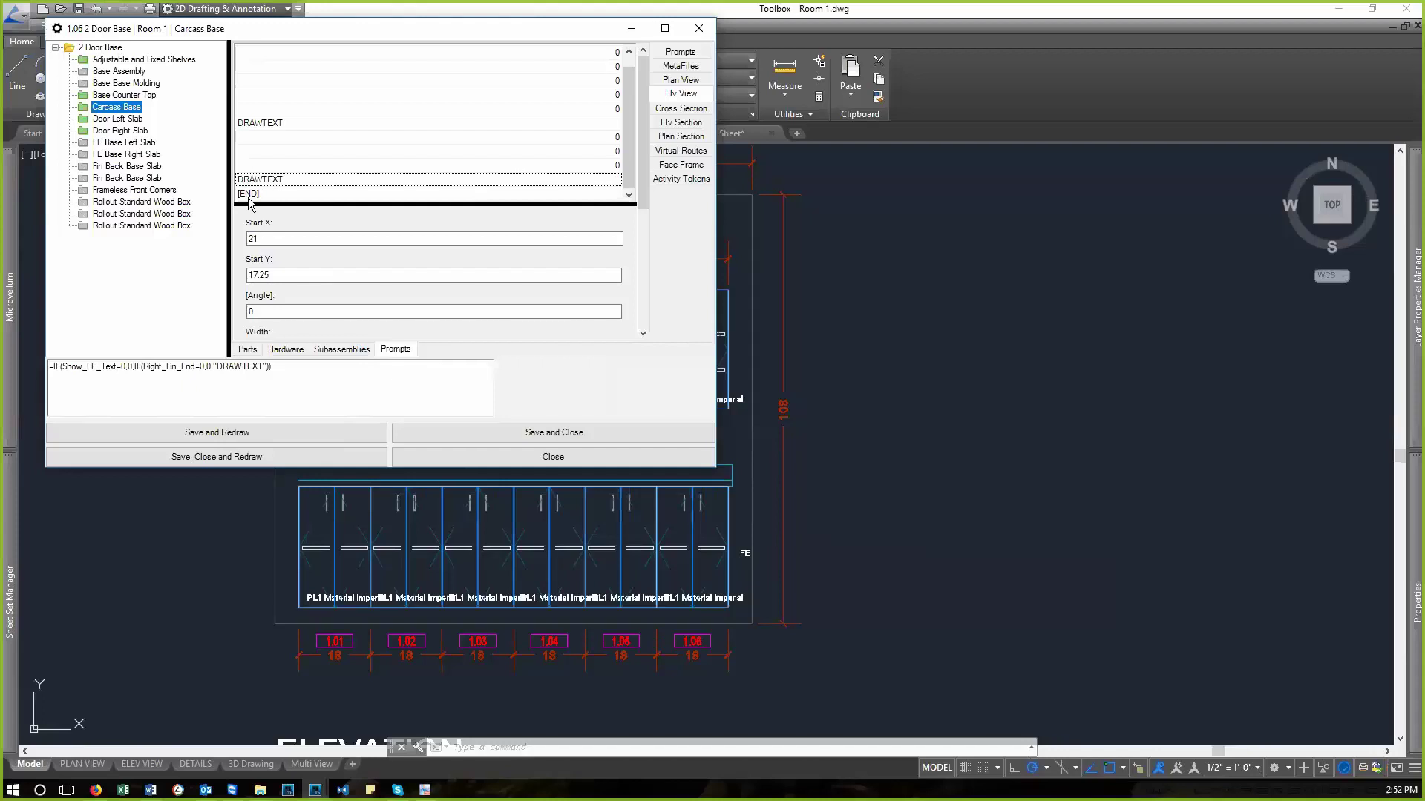
- Add a DRAWDIM token to the Carcass Base elevation view and delete the [END] token above it
{"action": "right_click", "coordinate": [389, 183]}
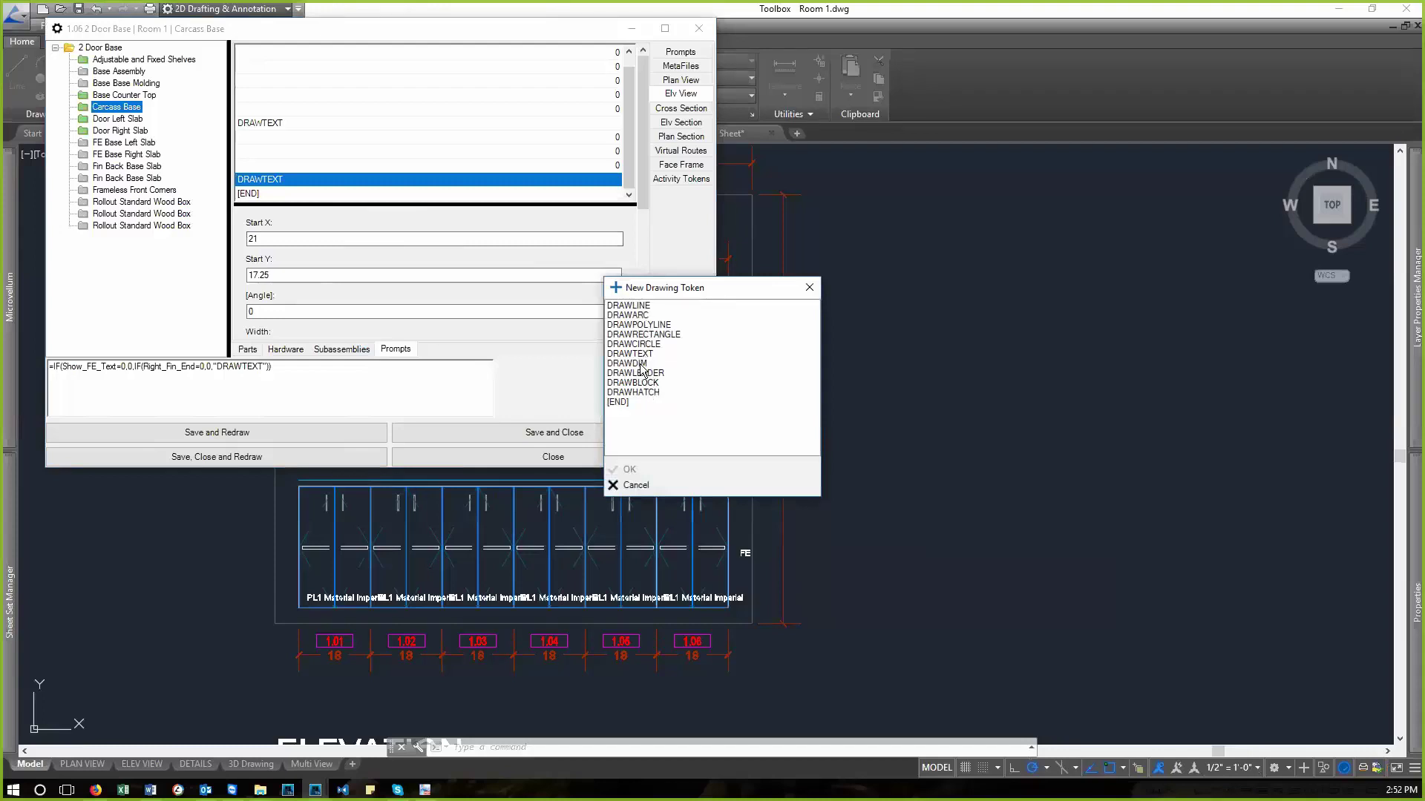
{"action": "left_click", "coordinate": [639, 363]}
{"action": "left_click", "coordinate": [631, 470]}
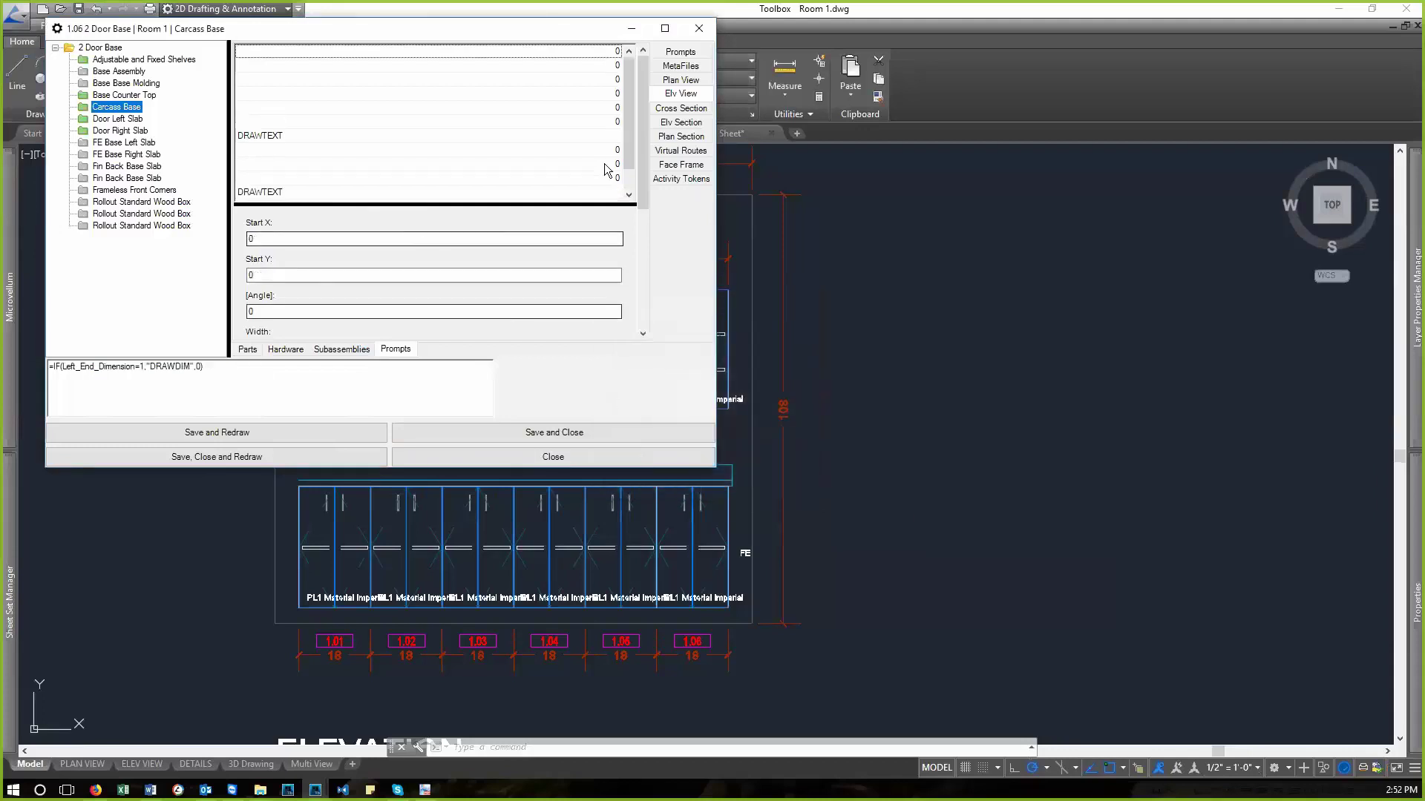
{"action": "scroll", "coordinate": [622, 182], "scroll_direction": "down", "scroll_amount": 1}
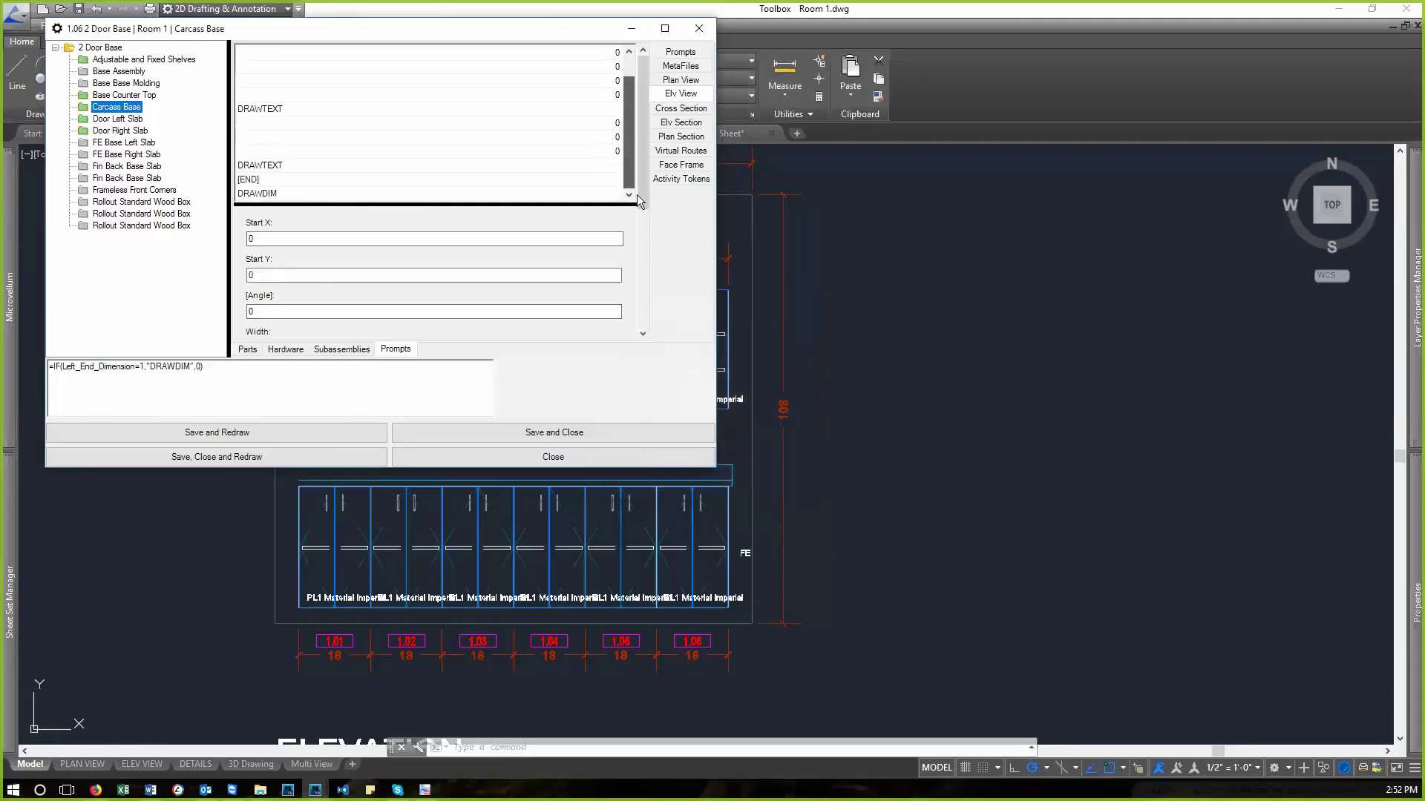
{"action": "right_click", "coordinate": [409, 181]}
{"action": "left_click", "coordinate": [454, 223]}
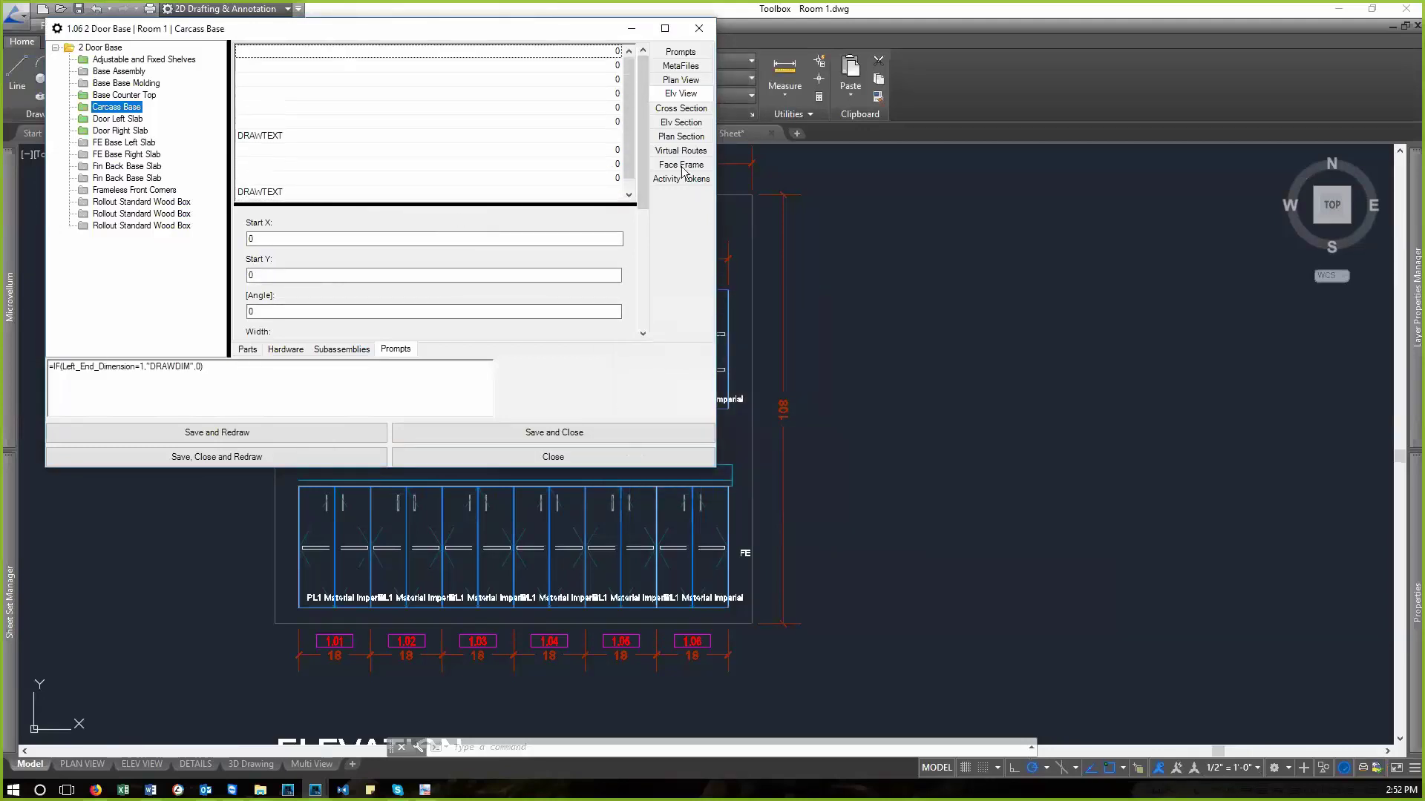
- Copy the formula =IF(Show_FE_Text=0,0,IF(Right_Fin_End=0,0,"DRAWTEXT")) from the right finished-end text token in the Carcass Base elevation view
{"action": "scroll", "coordinate": [449, 199], "scroll_direction": "down", "scroll_amount": 1}
{"action": "left_click", "coordinate": [386, 194]}
{"action": "left_click", "coordinate": [130, 366]}
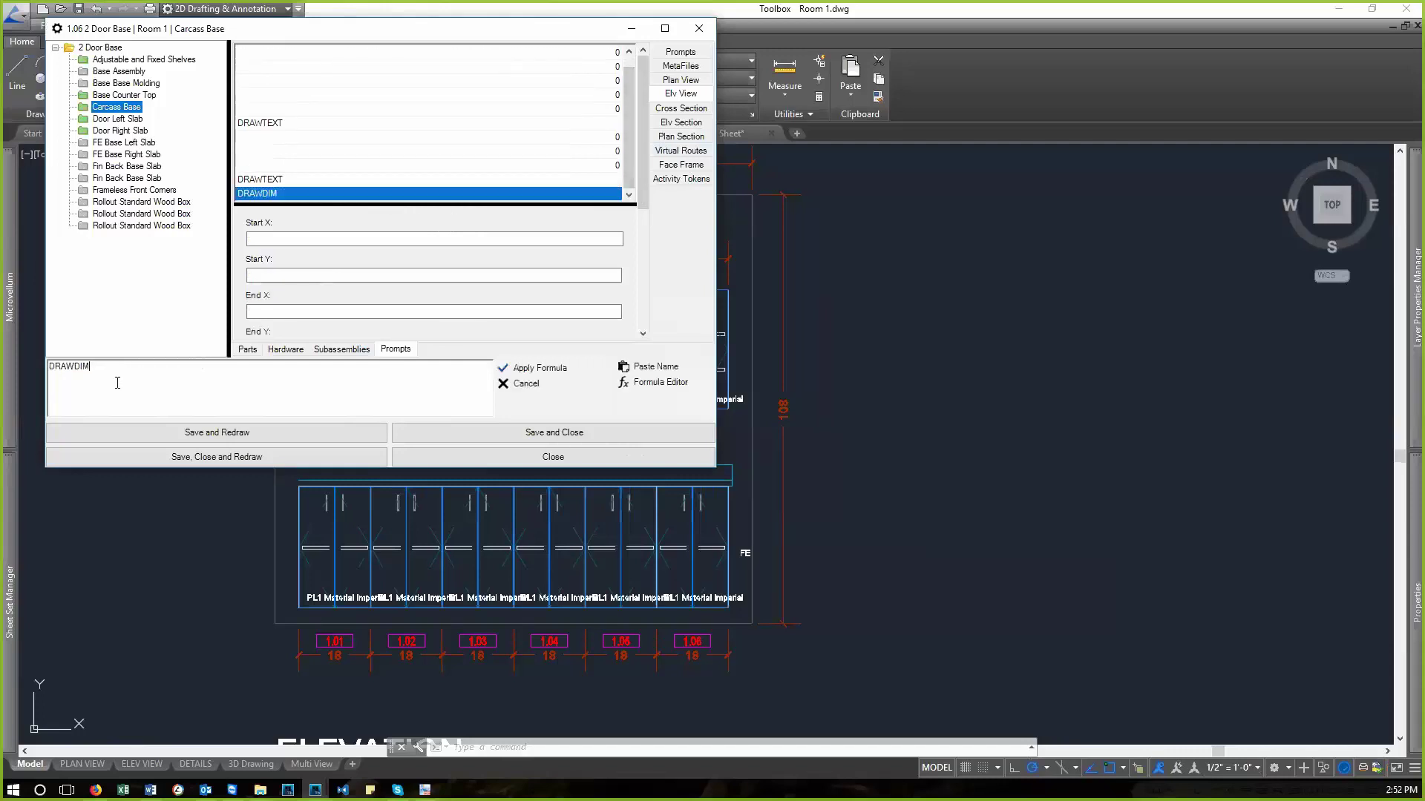
{"action": "left_click", "coordinate": [321, 181]}
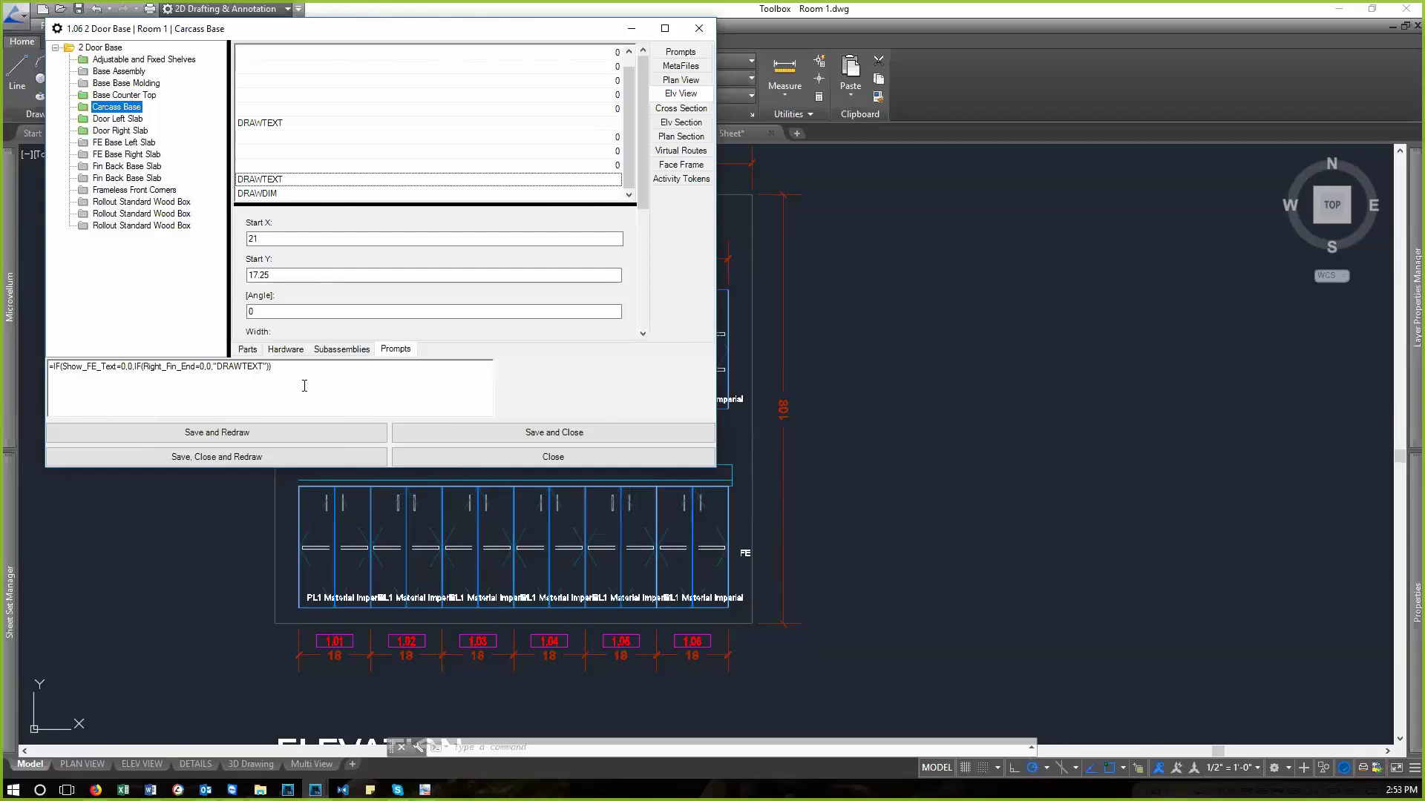
{"action": "left_click", "coordinate": [304, 385]}
{"action": "key", "text": "ctrl+c"}
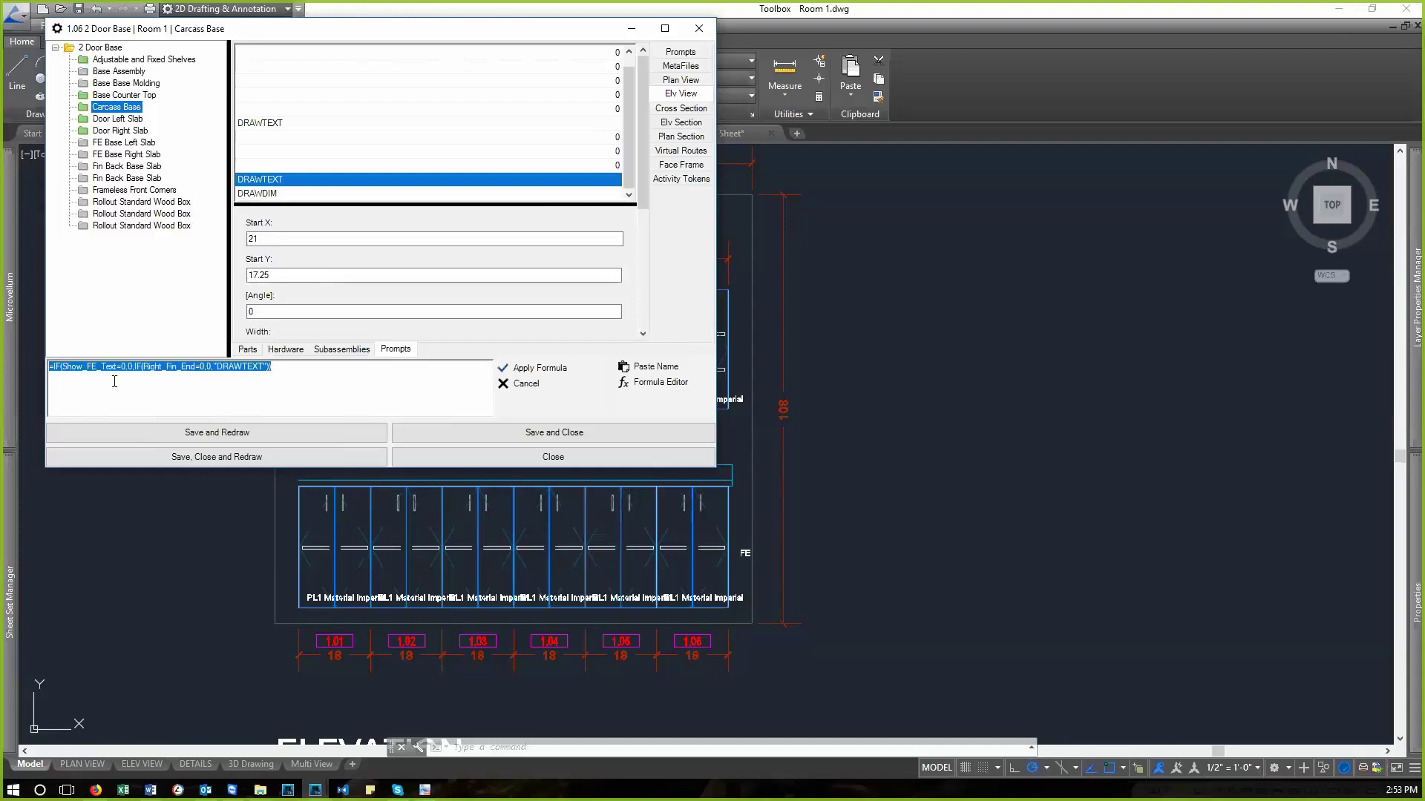
{"action": "left_click", "coordinate": [275, 380]}
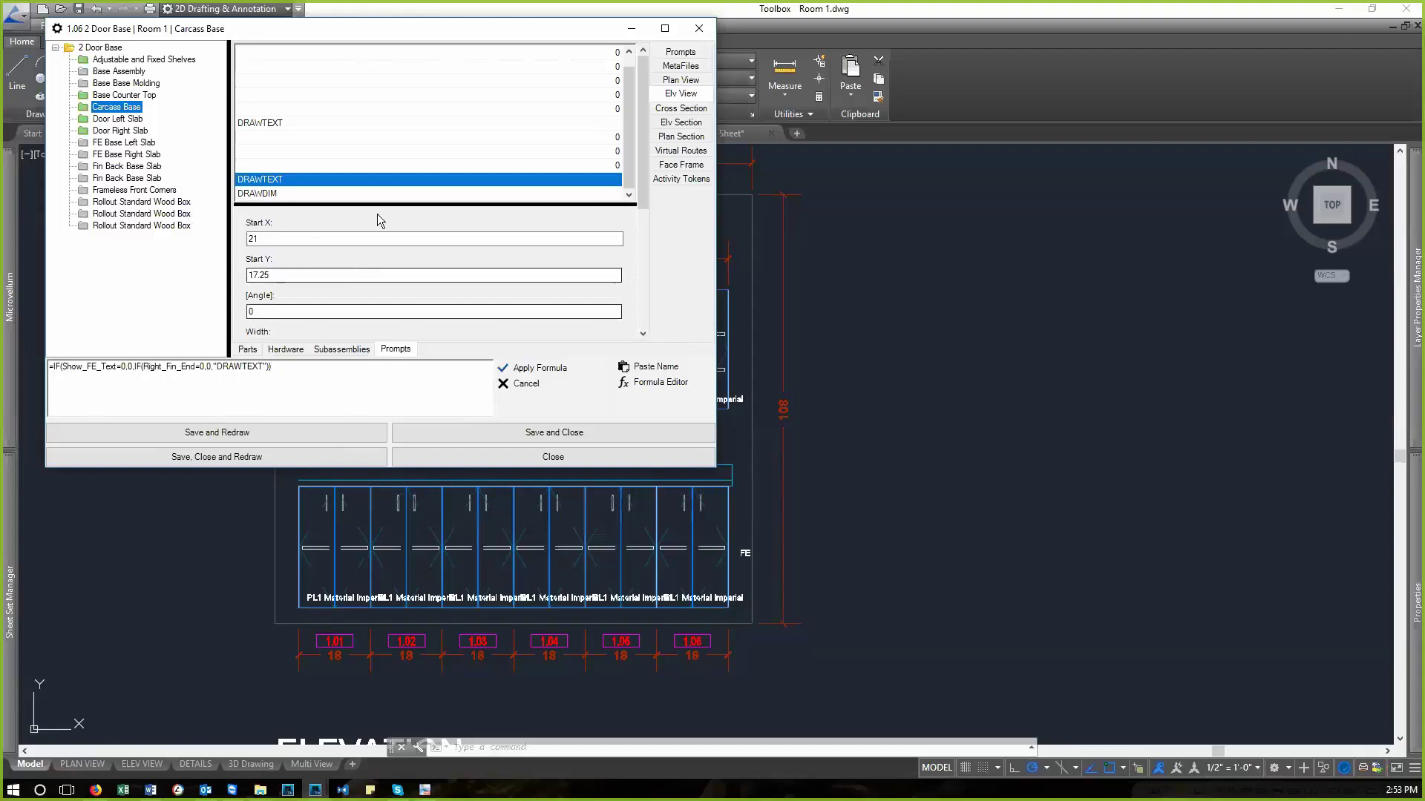
- Set the DRAWDIM token's formula to =IF(Show_FE_Text=0,0,IF(Right_Fin_End=0,0,"DRAWDIM")) and apply it
{"action": "left_click", "coordinate": [388, 194]}
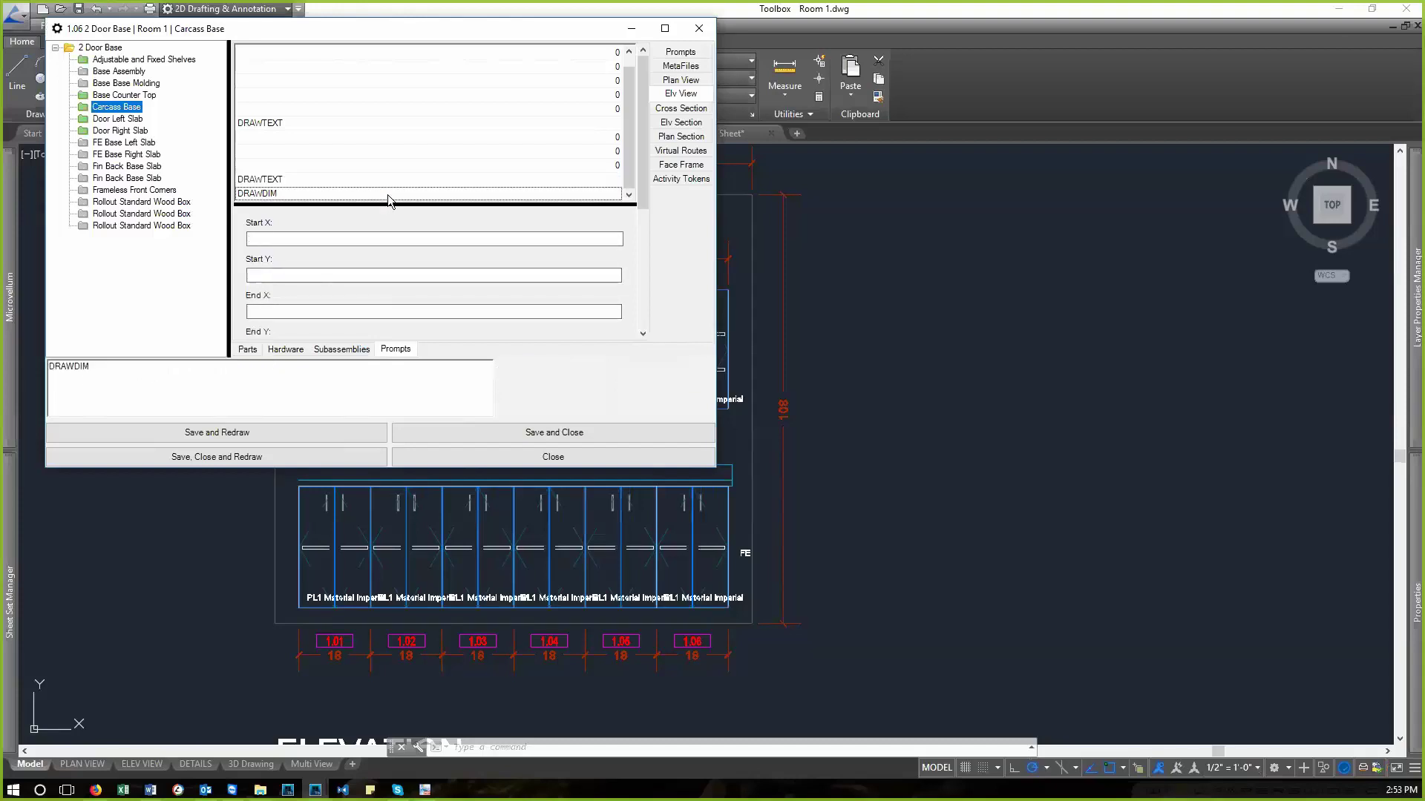
{"action": "left_click", "coordinate": [51, 368]}
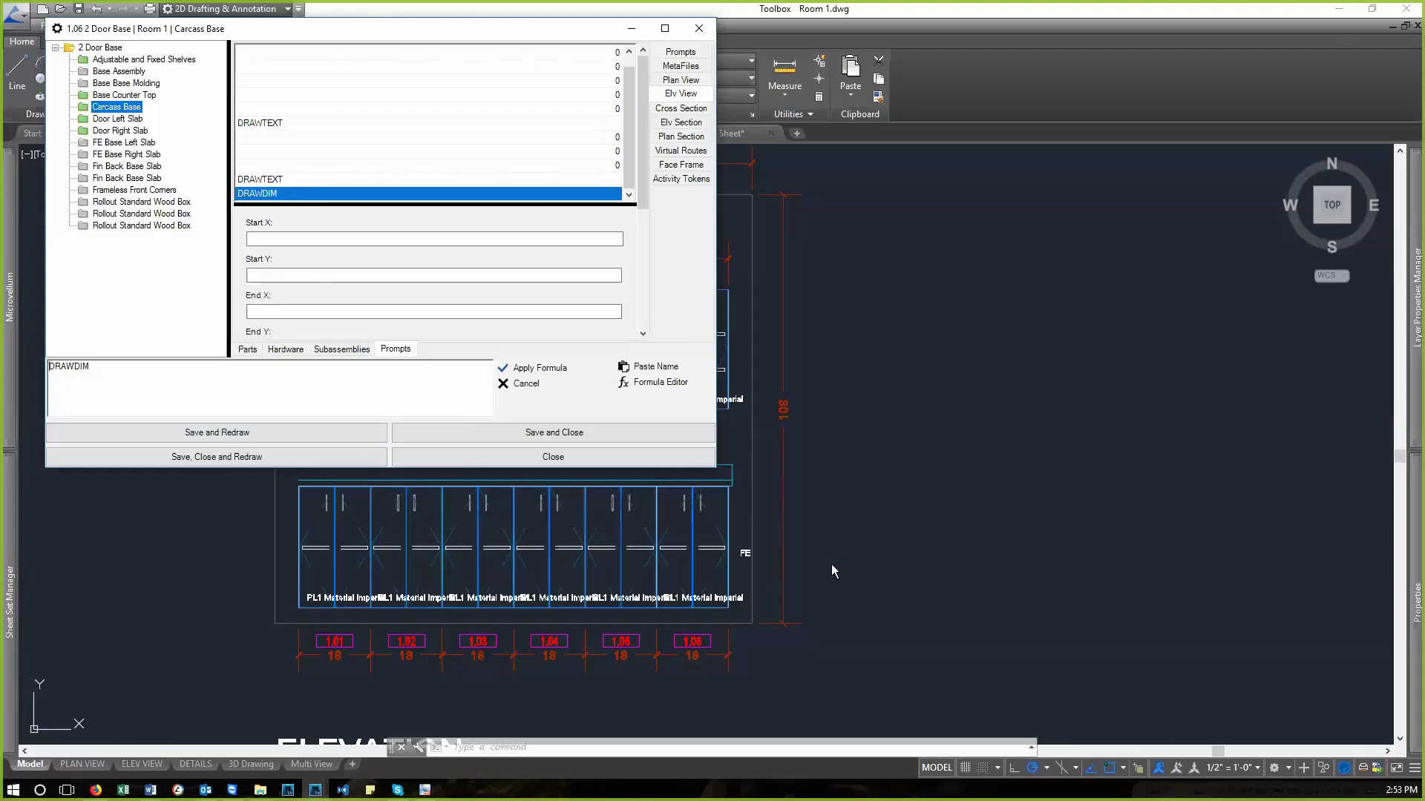
{"action": "key", "text": "ctrl+v"}
{"action": "key", "text": "ctrl+shift+Left"}
{"action": "key", "text": "ctrl+c"}
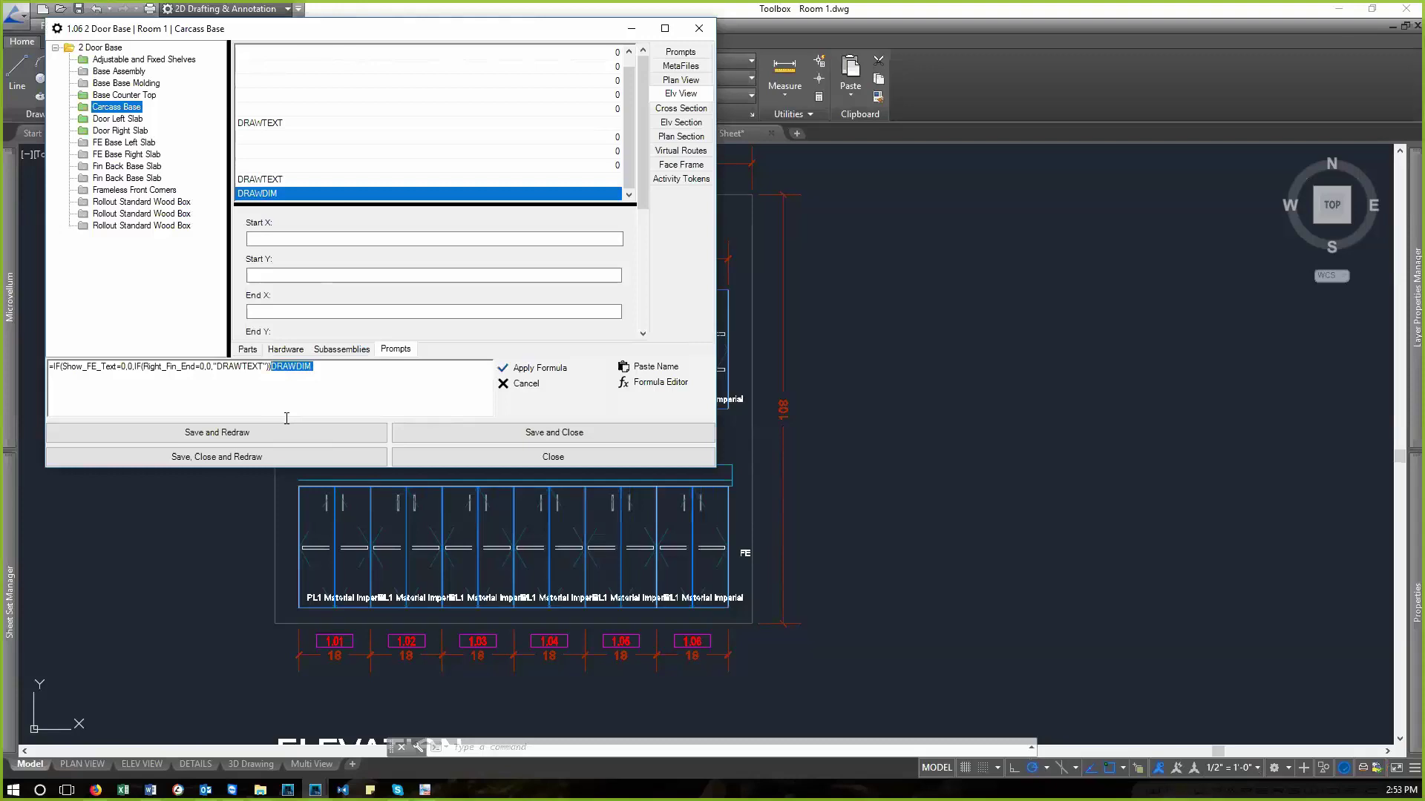
{"action": "key", "text": "BackSpace"}
{"action": "key", "text": "shift+Left"}
{"action": "key", "text": "shift+Left"}
{"action": "key", "text": "shift+Left"}
{"action": "key", "text": "shift+Left"}
{"action": "key", "text": "shift+Left"}
{"action": "key", "text": "shift+Left"}
{"action": "key", "text": "ctrl+v"}
{"action": "left_click", "coordinate": [547, 363]}
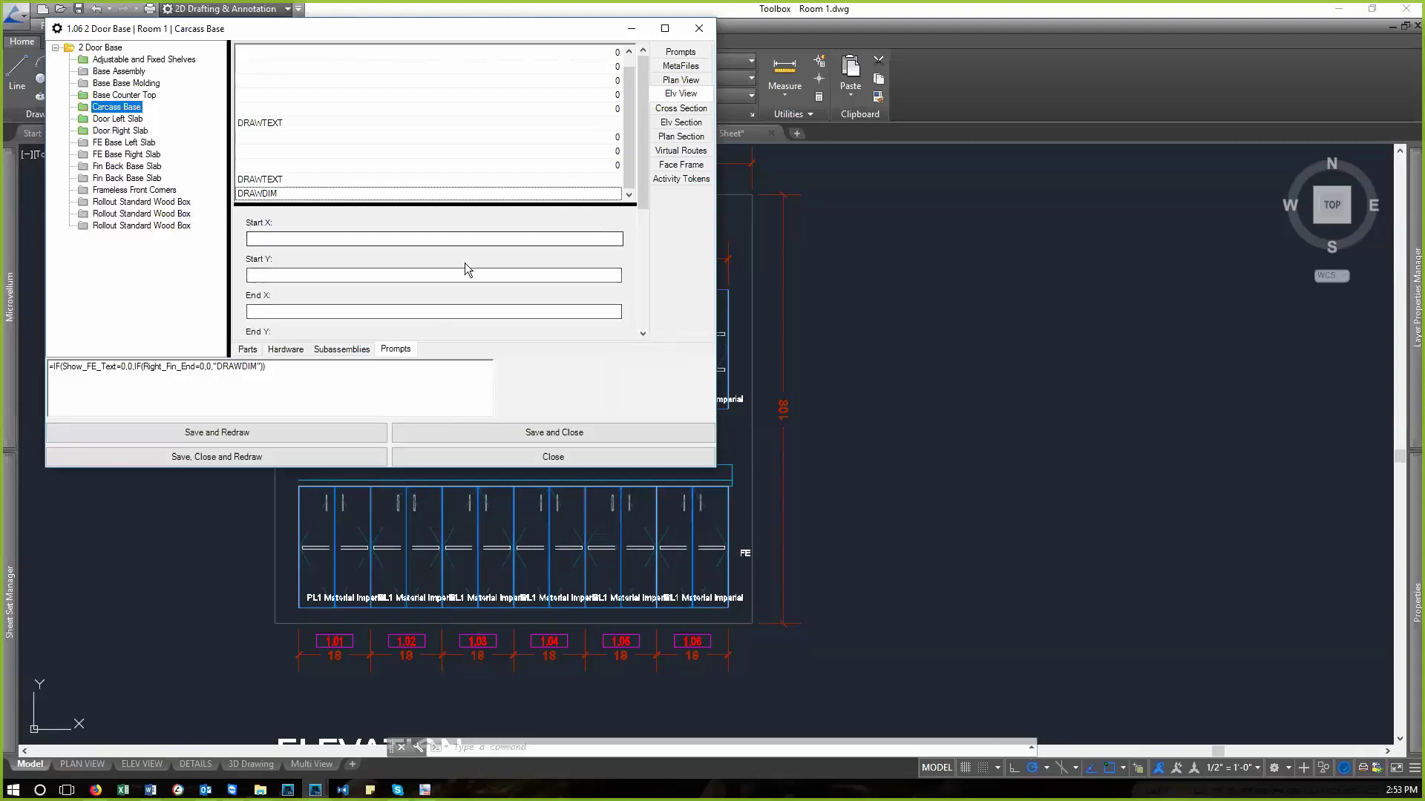
- Set the DRAWDIM token's Start X to =width and apply the formula
{"action": "left_click_drag", "start_coordinate": [641, 200], "coordinate": [642, 257]}
{"action": "left_click", "coordinate": [442, 126]}
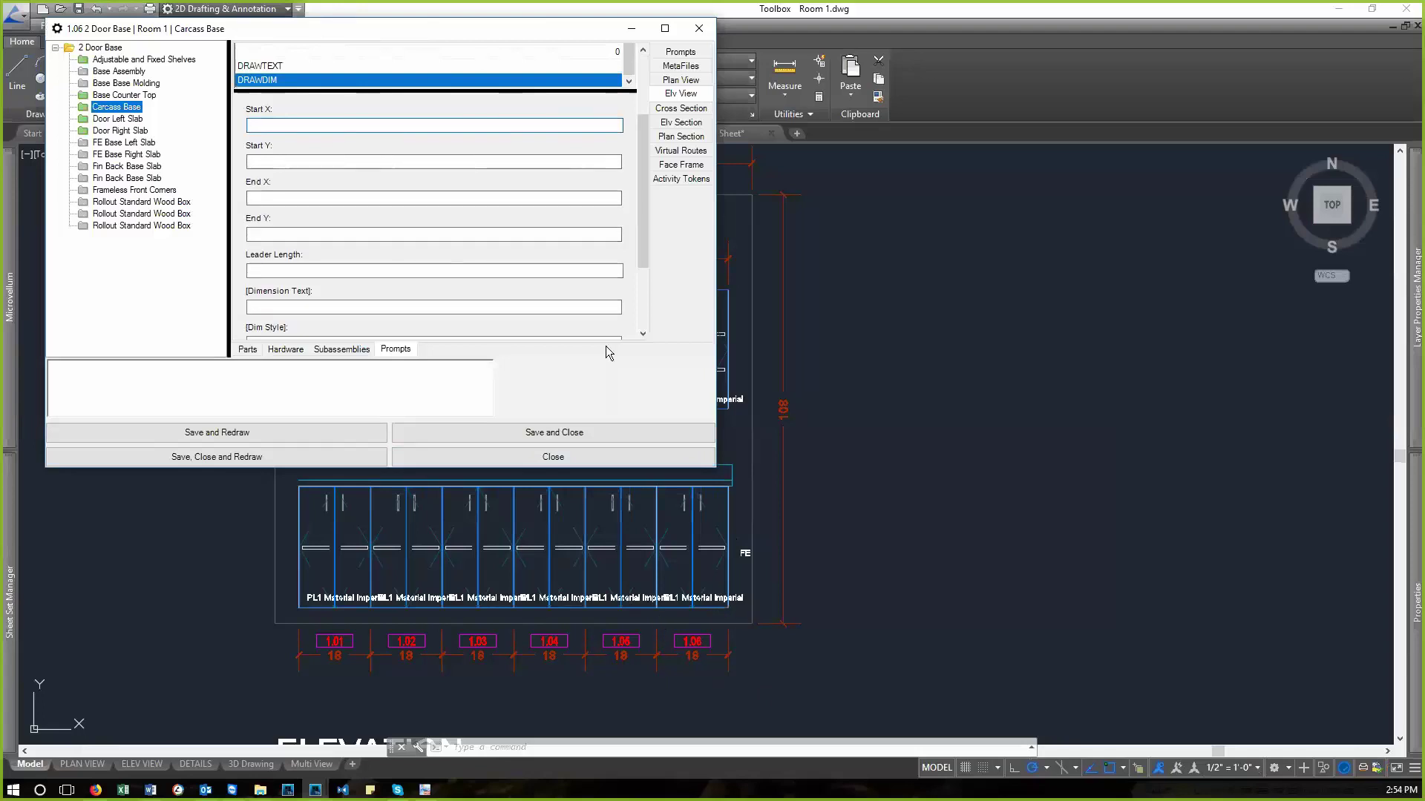
{"action": "left_click", "coordinate": [344, 405]}
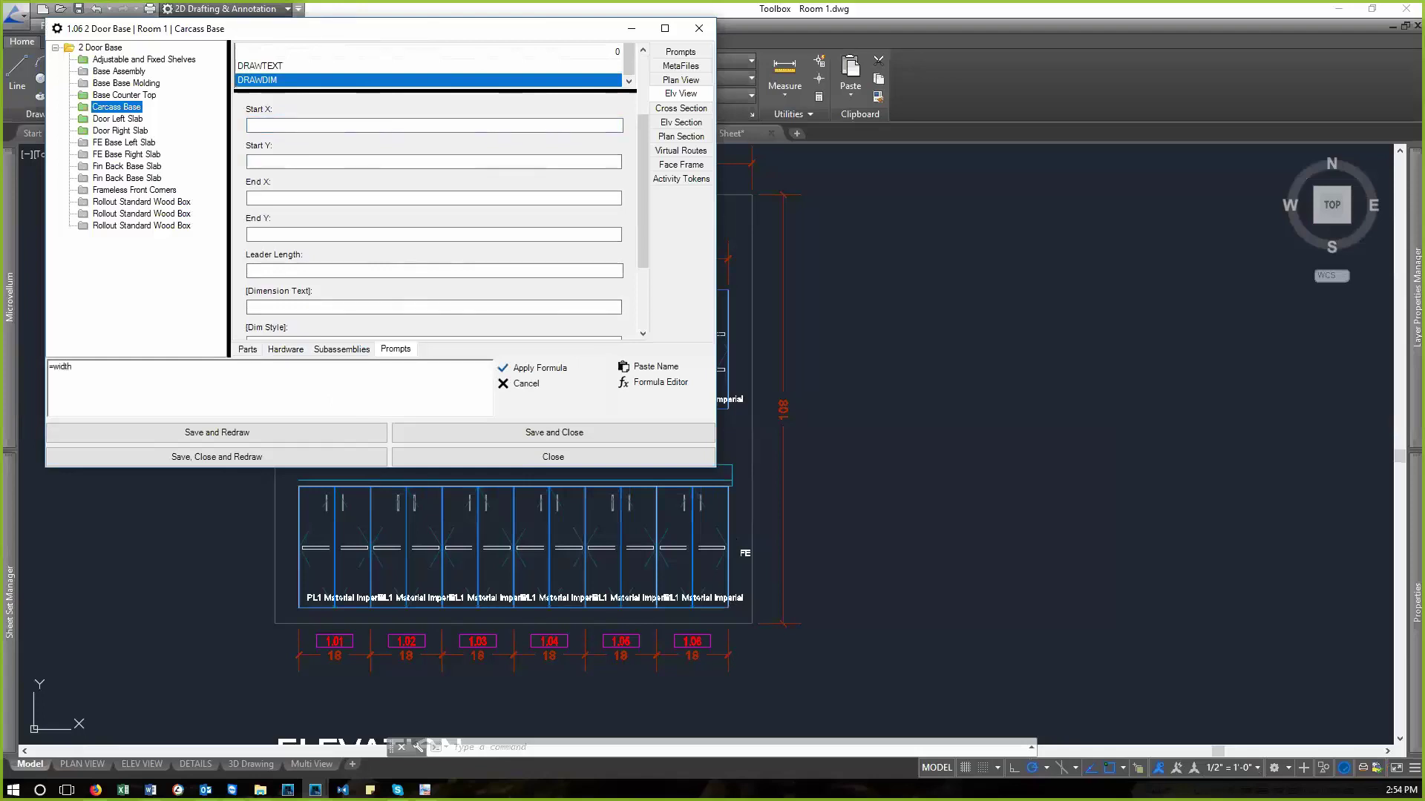
{"action": "left_click", "coordinate": [549, 367]}
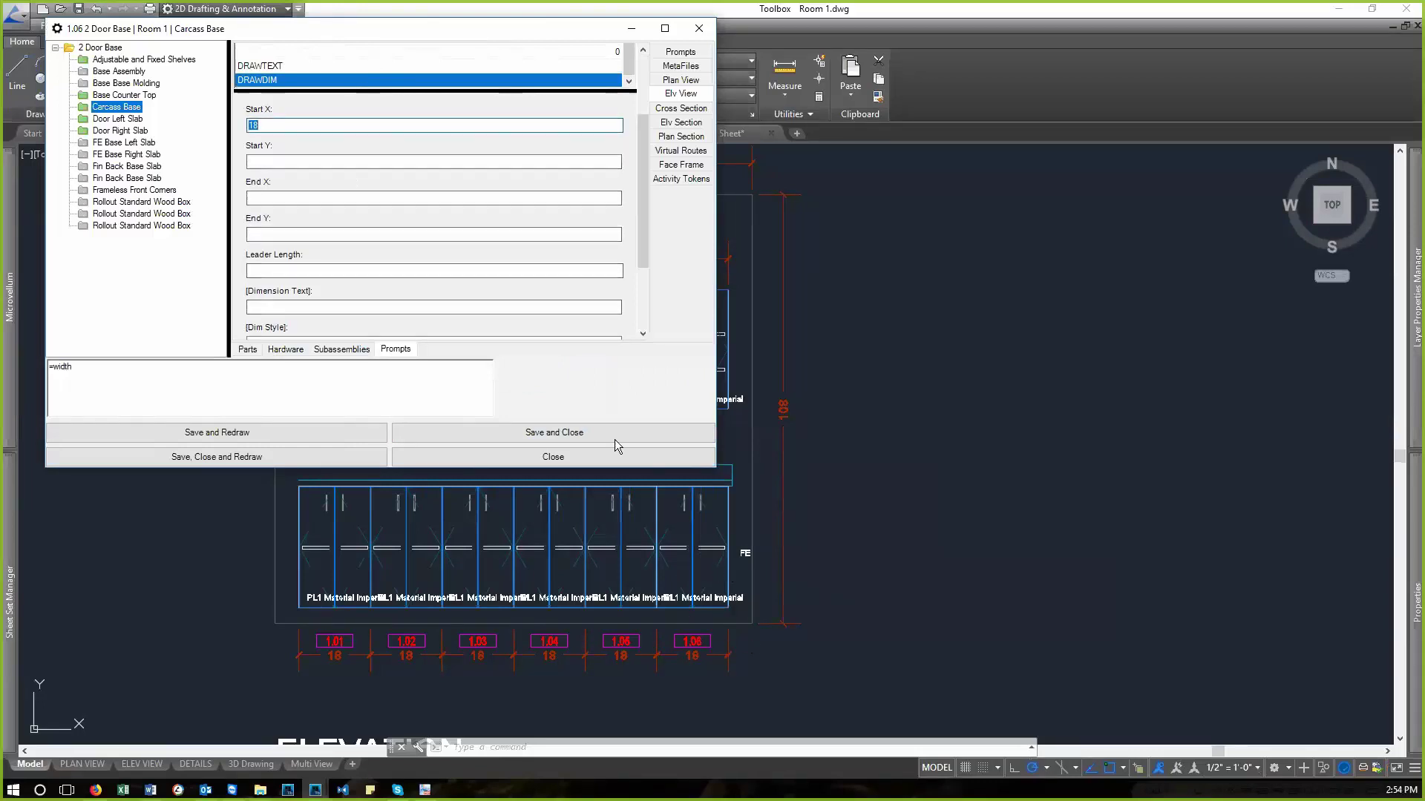
{"action": "left_click", "coordinate": [384, 162]}
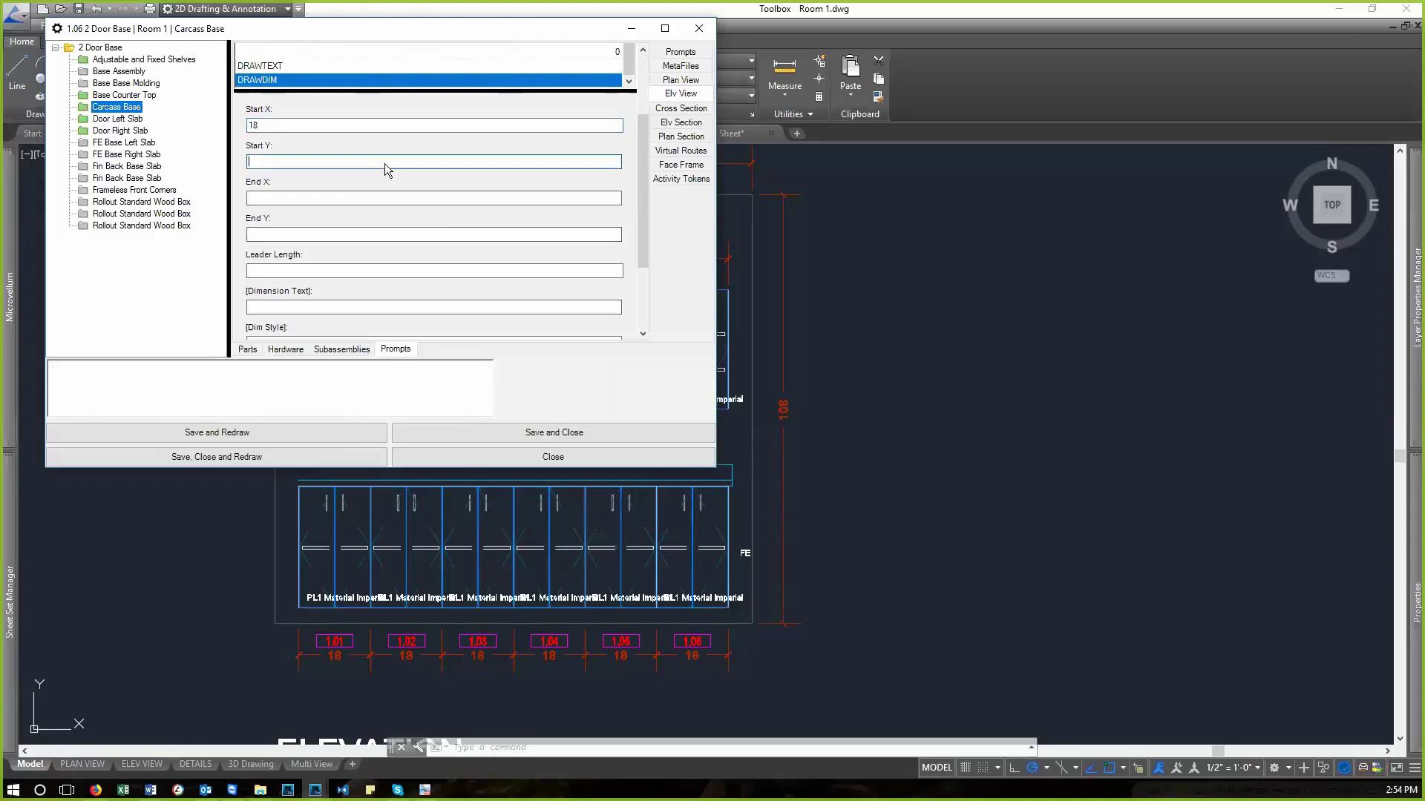
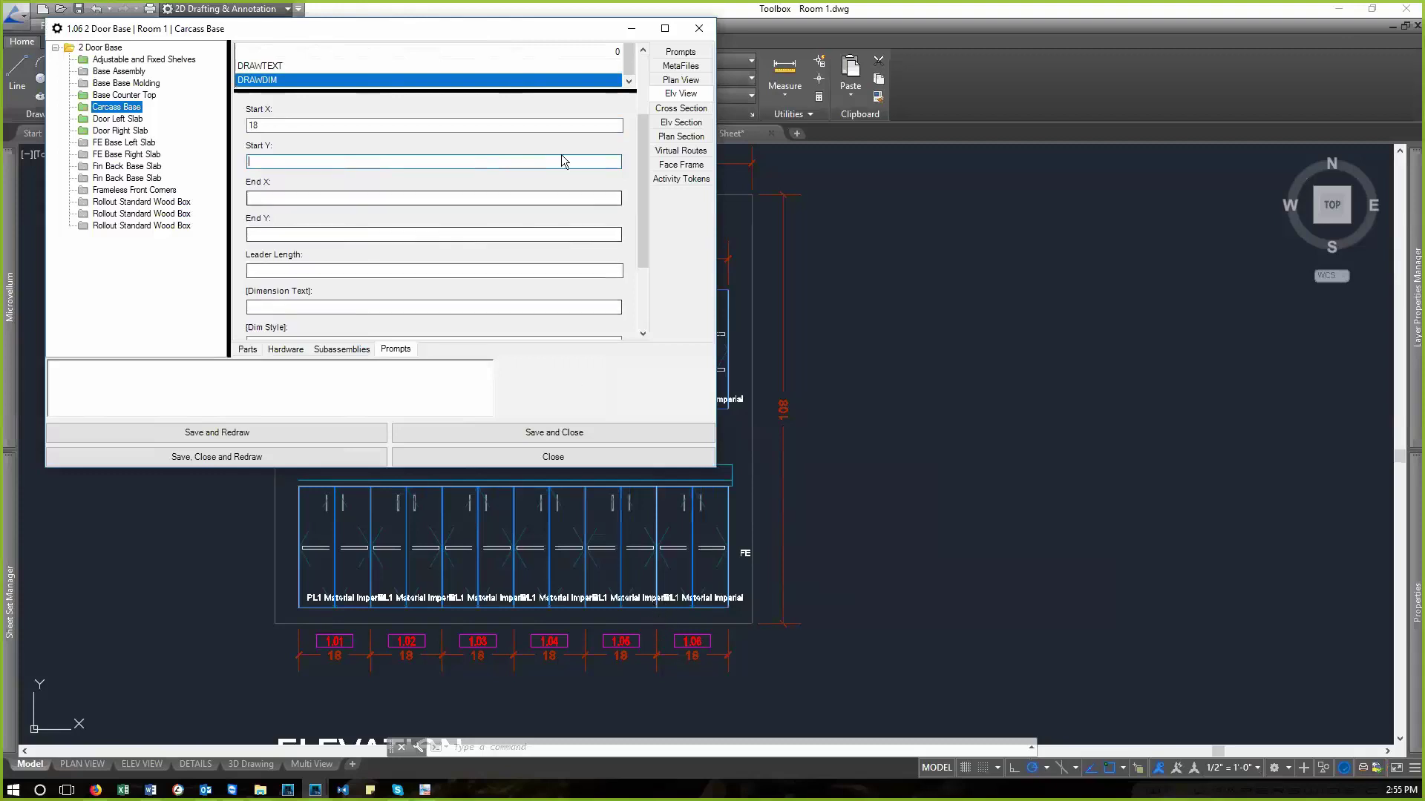
- Examine the right finished-end text token's start position and the Carcass Base origin values among the 2 Door Base product's subassemblies
{"action": "left_click_drag", "start_coordinate": [645, 169], "coordinate": [648, 64]}
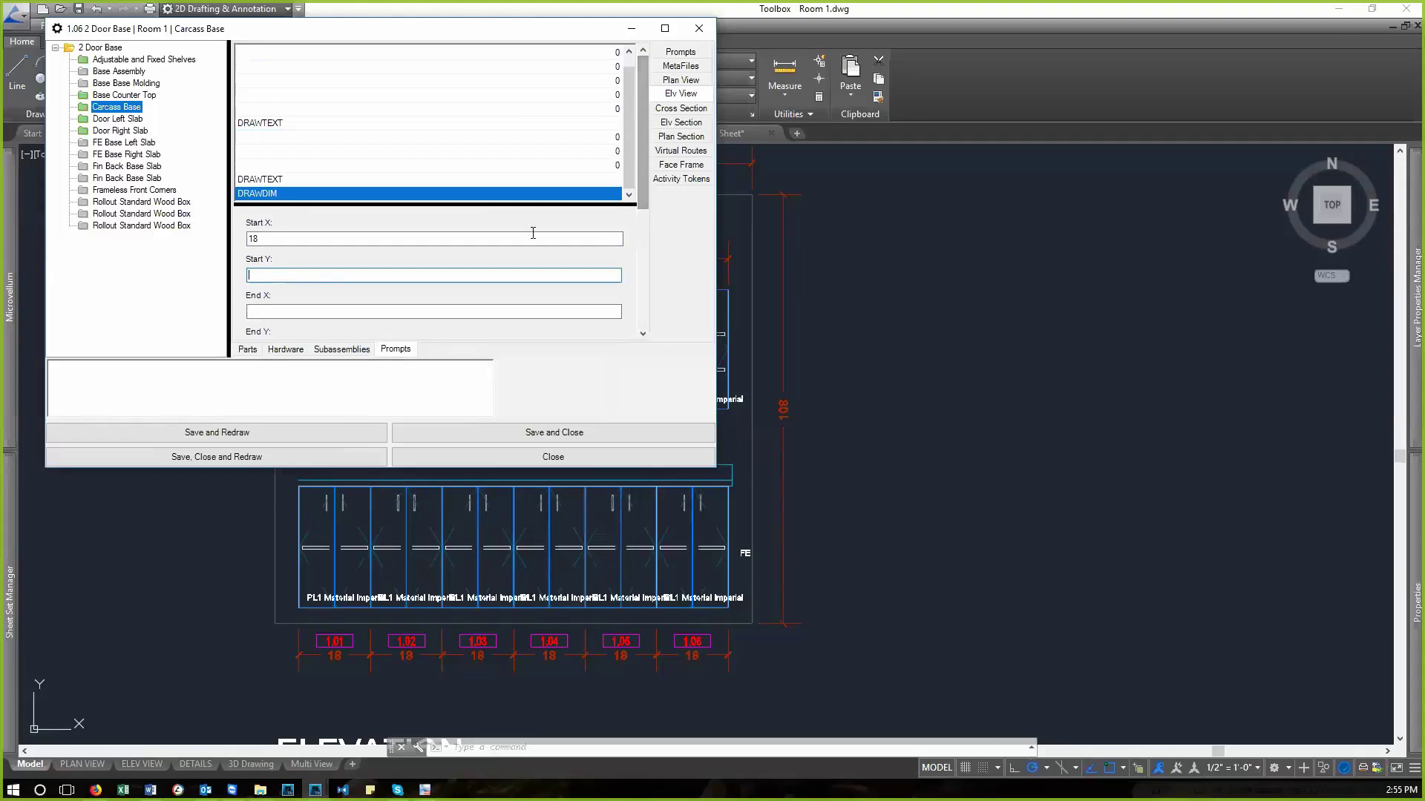
{"action": "left_click", "coordinate": [514, 180]}
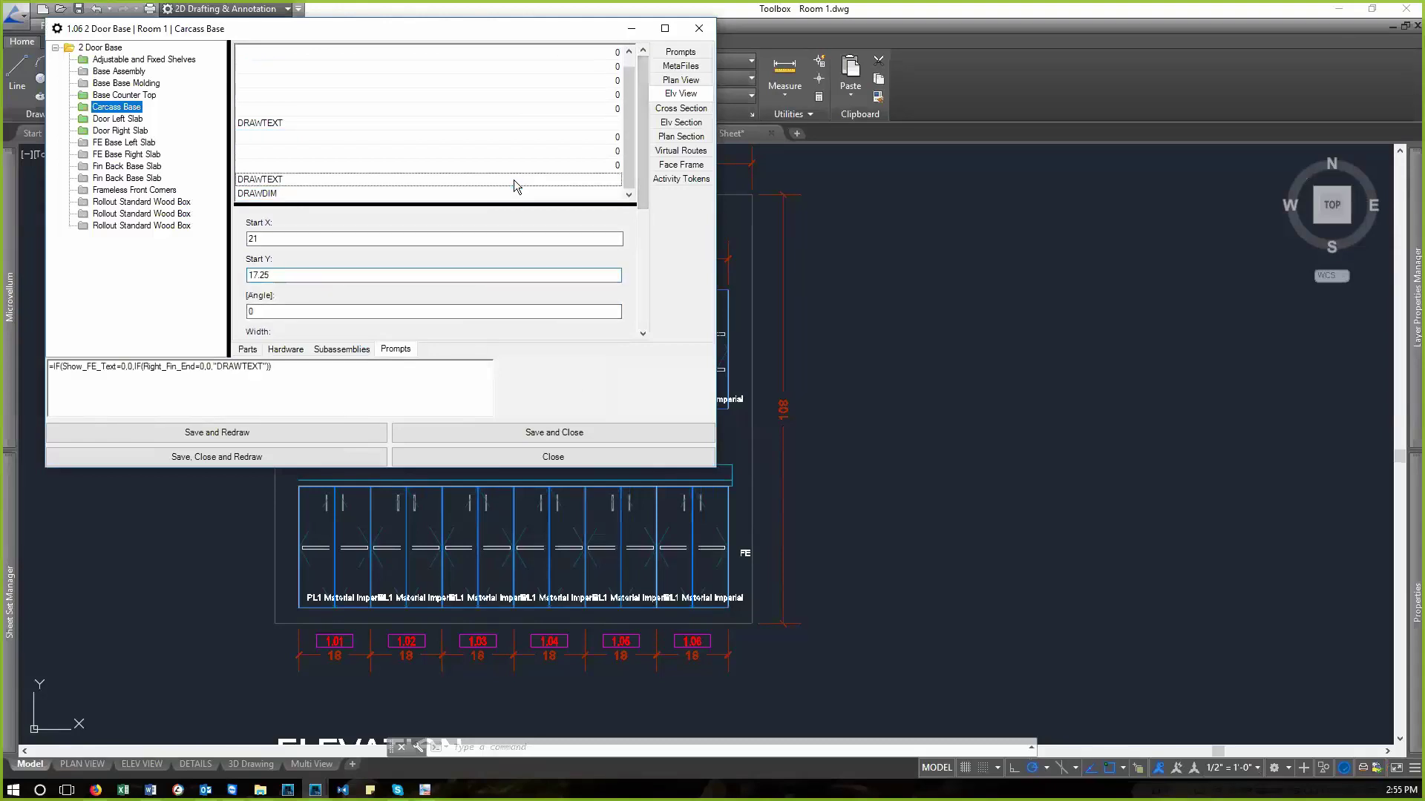
{"action": "left_click", "coordinate": [250, 349]}
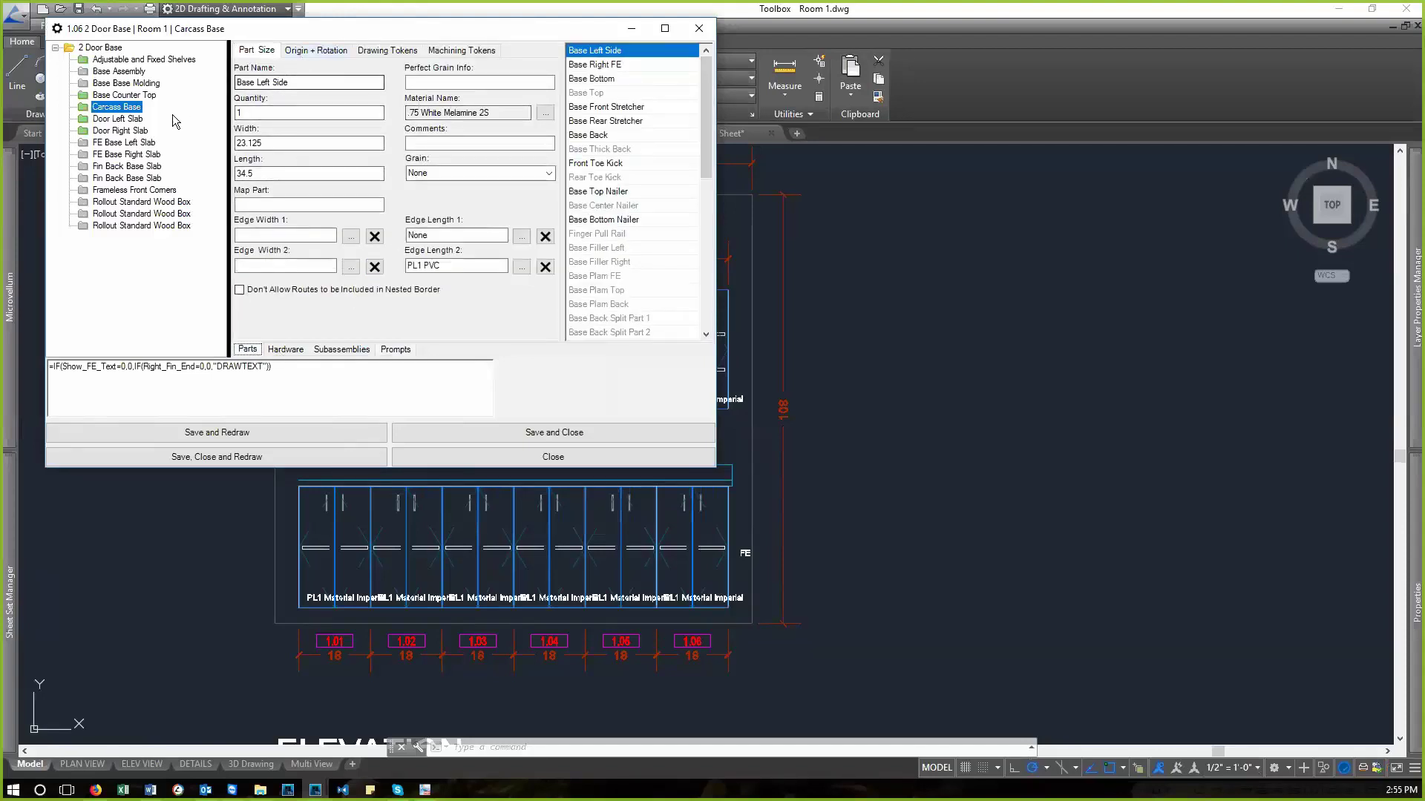
{"action": "left_click", "coordinate": [110, 48]}
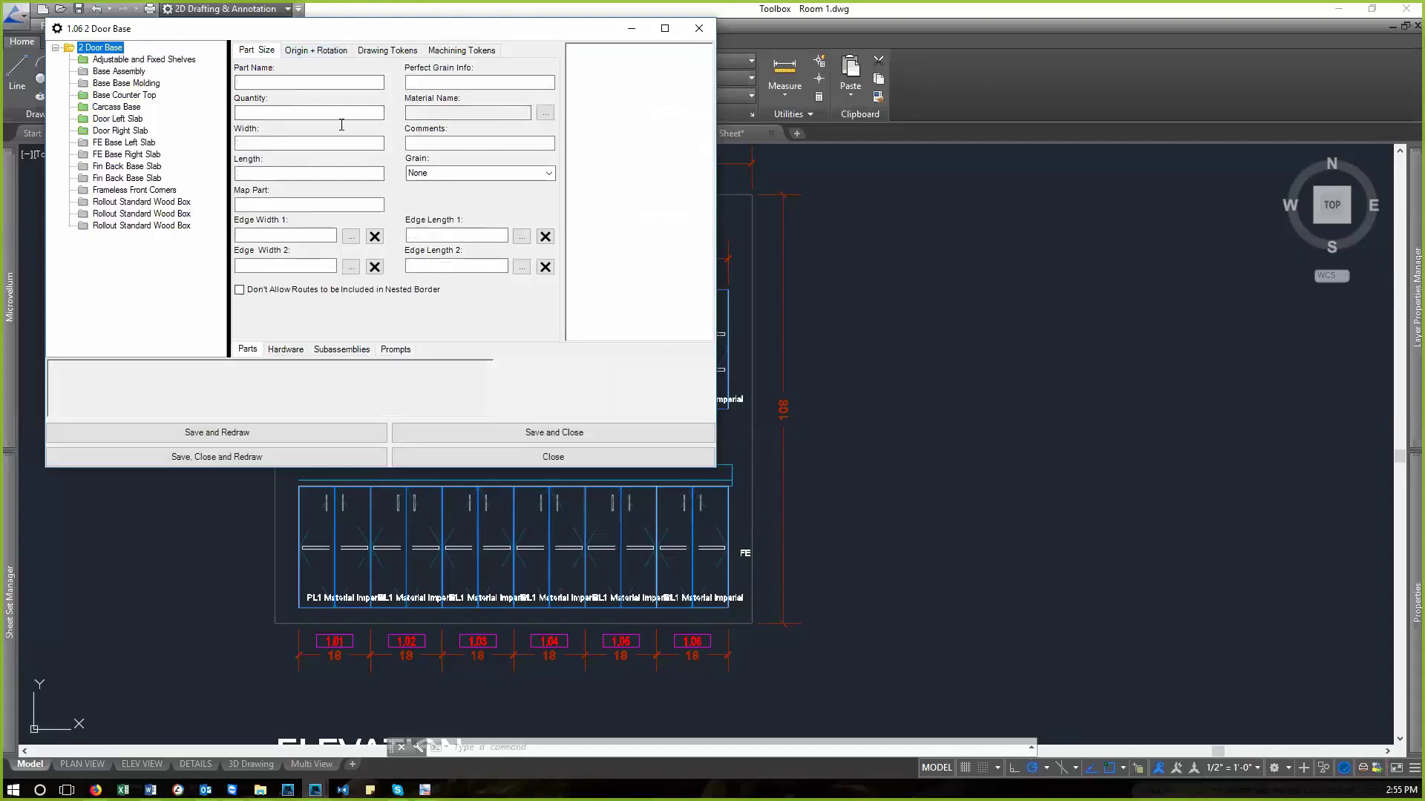
{"action": "left_click", "coordinate": [337, 350]}
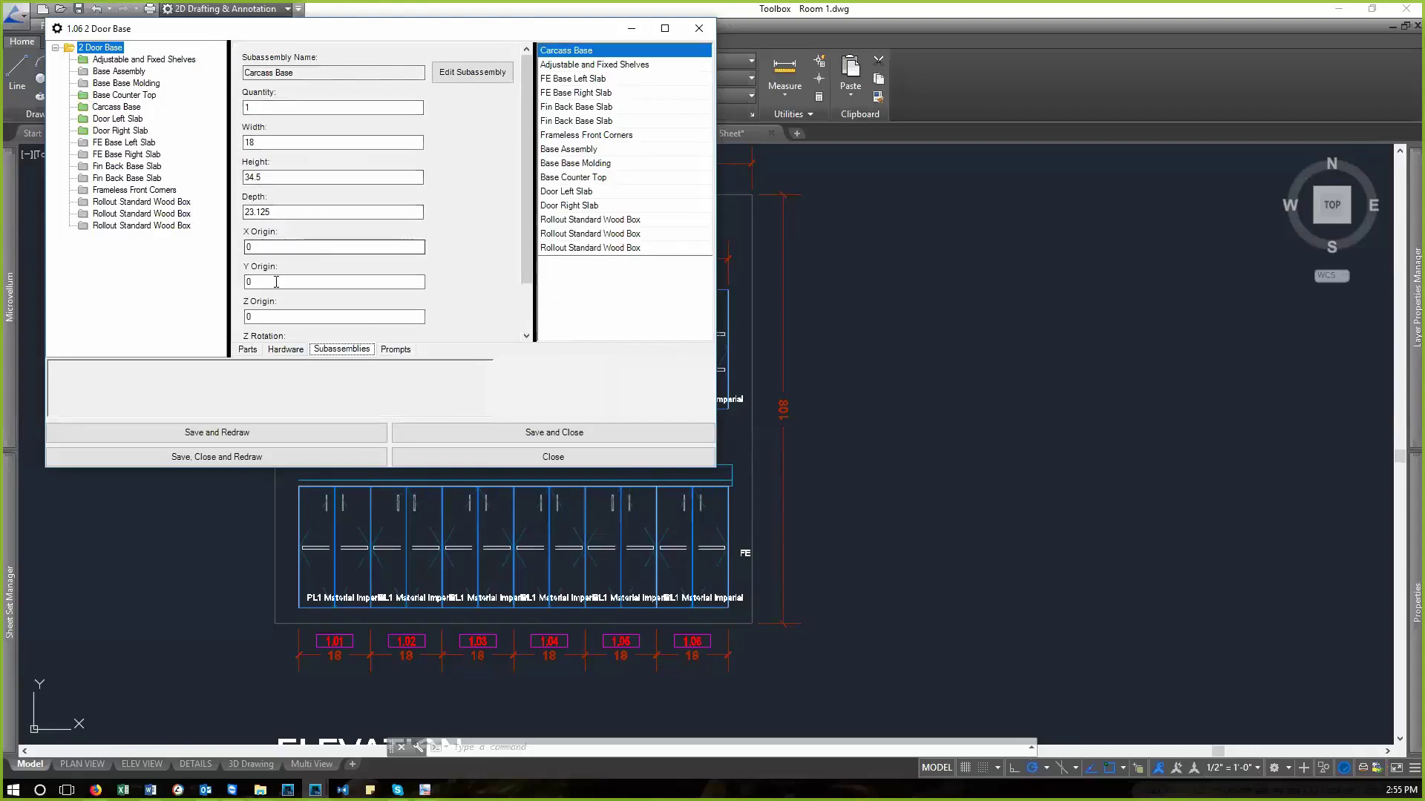
{"action": "left_click", "coordinate": [326, 282]}
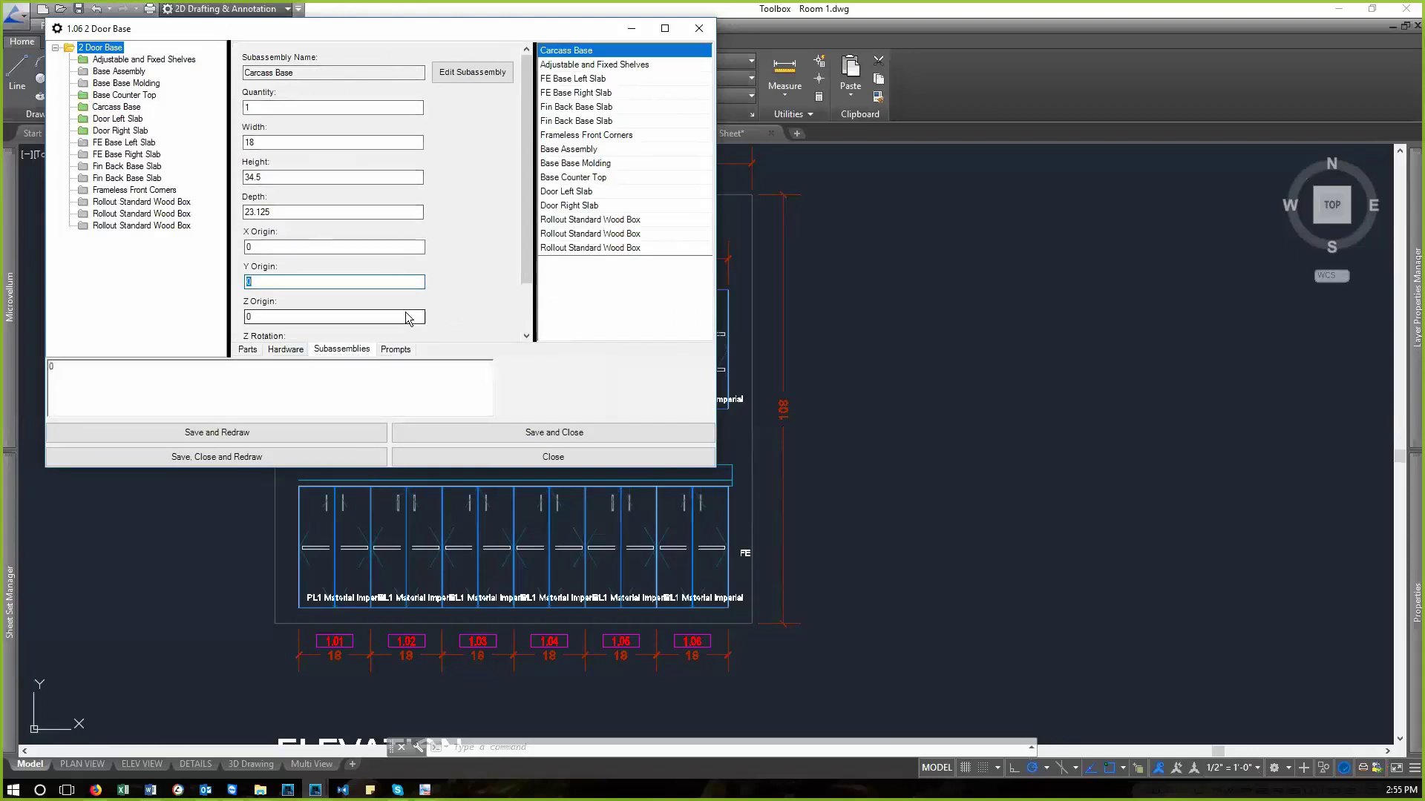
{"action": "left_click", "coordinate": [247, 350]}
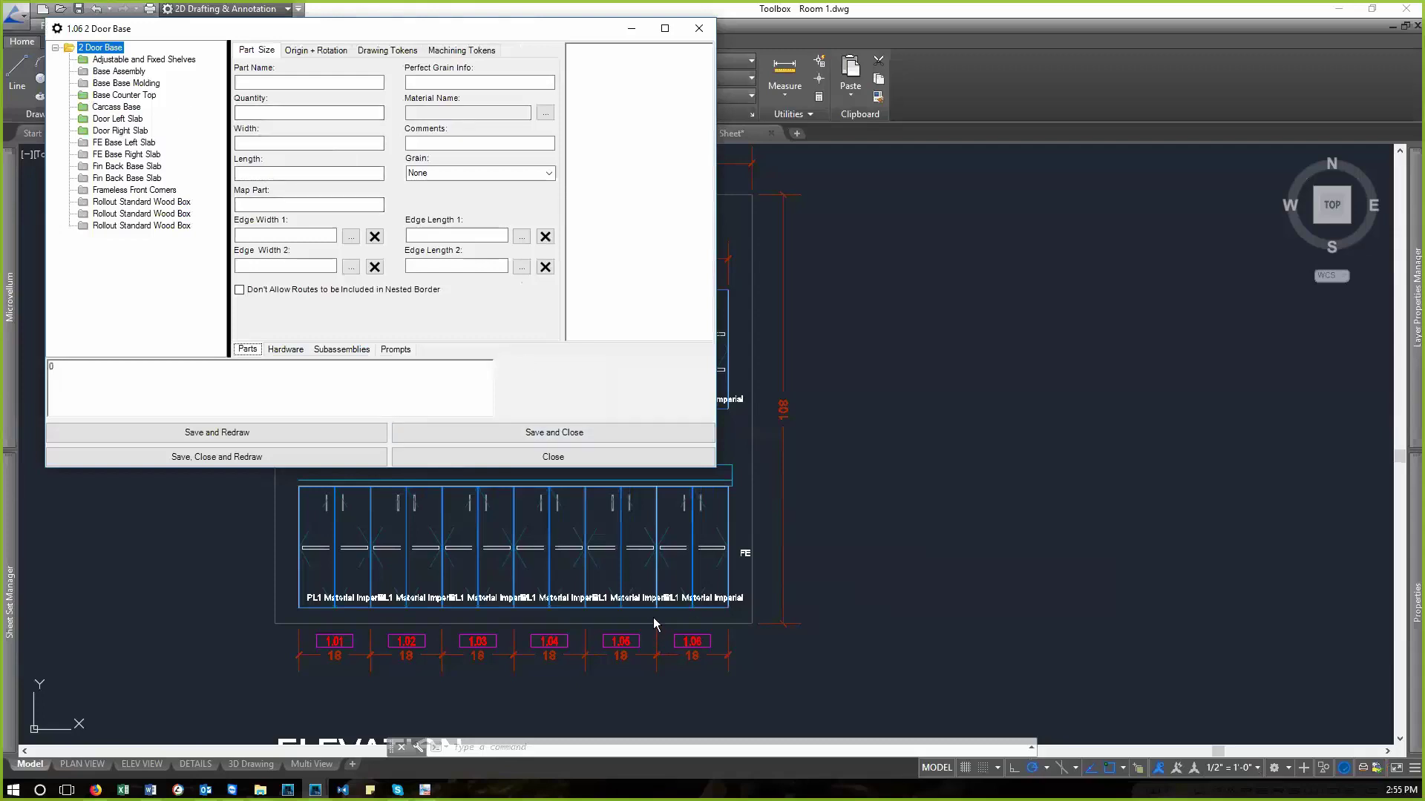
- Show the Carcass Base properties again and go to the last DRAWTEXT token of its elevation view
{"action": "right_click", "coordinate": [119, 107]}
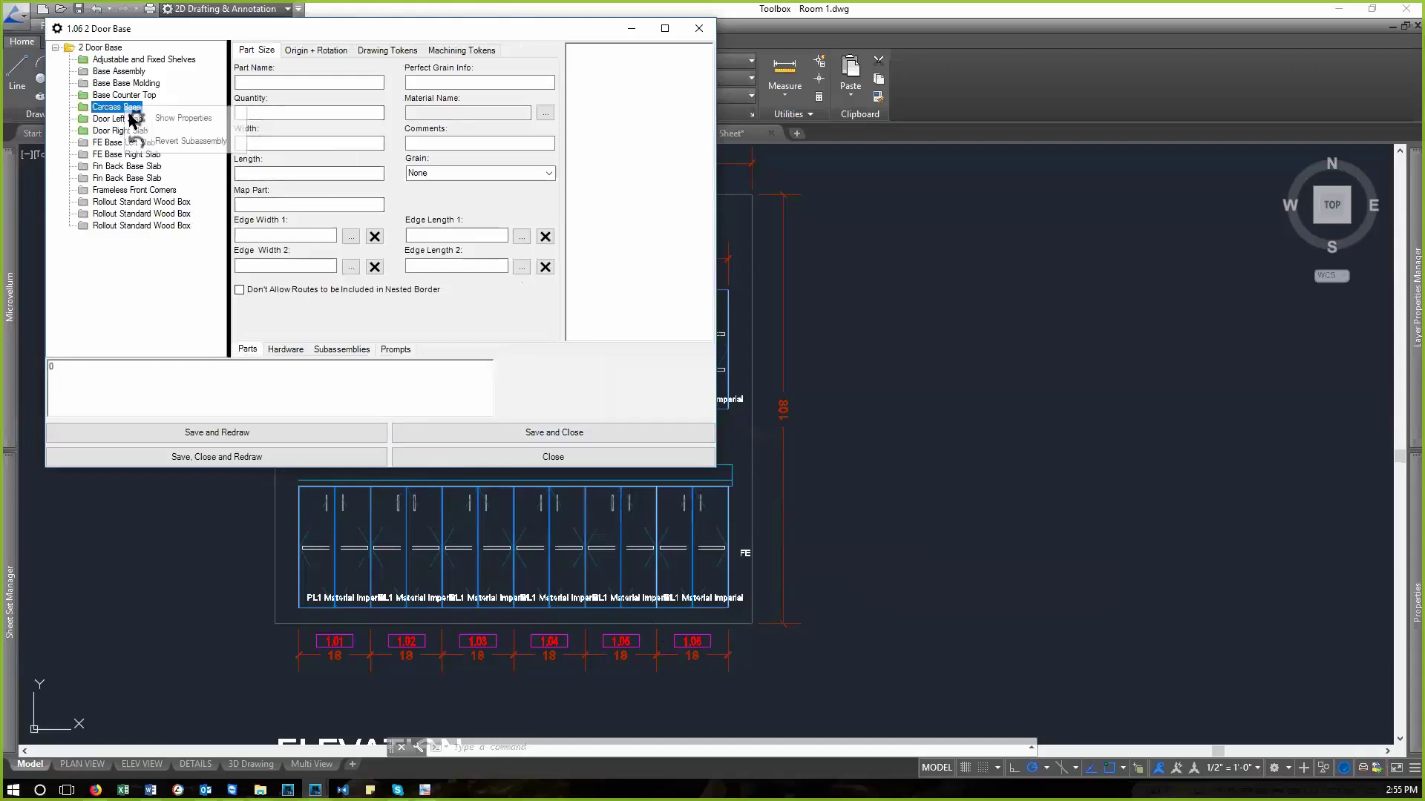
{"action": "left_click", "coordinate": [182, 120]}
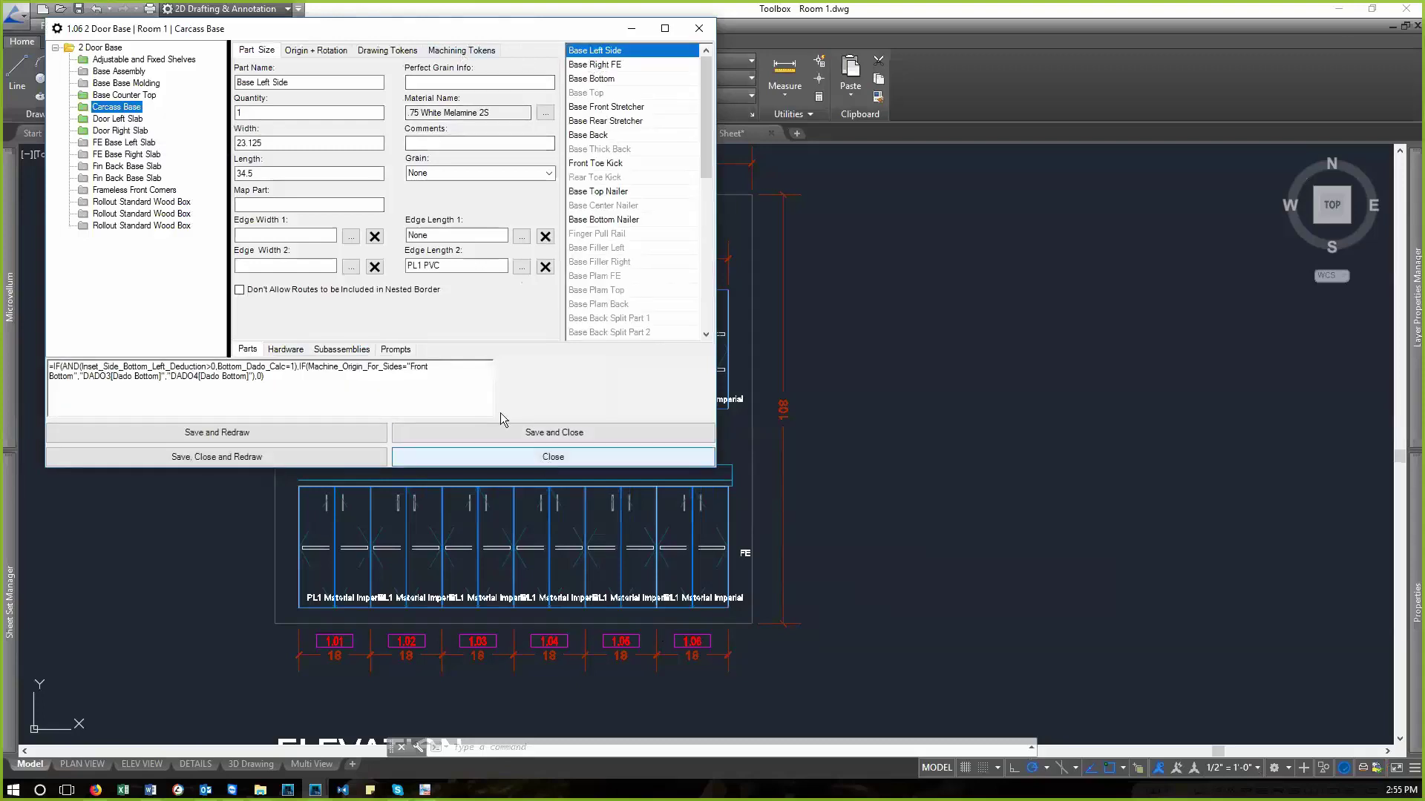
{"action": "left_click", "coordinate": [396, 349]}
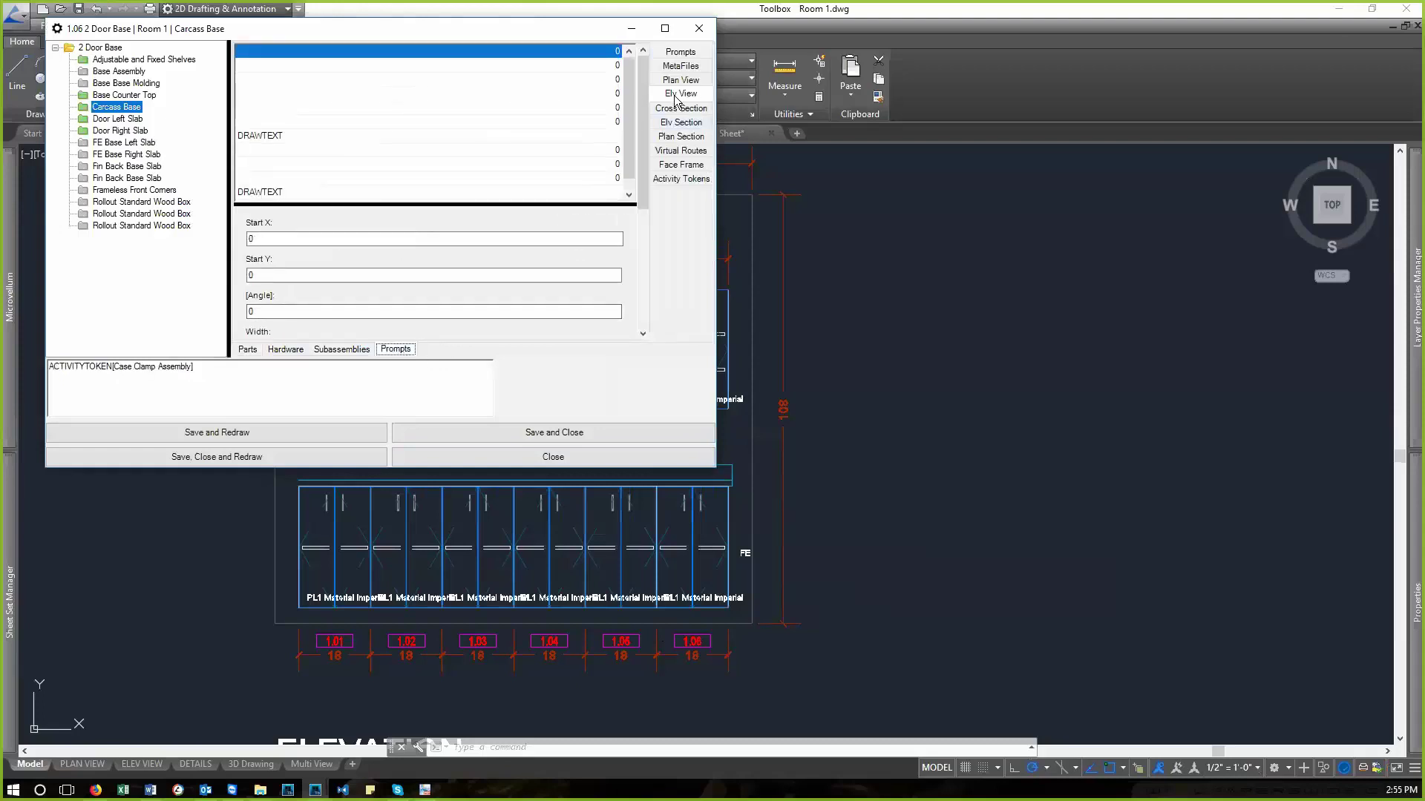
{"action": "left_click", "coordinate": [407, 192]}
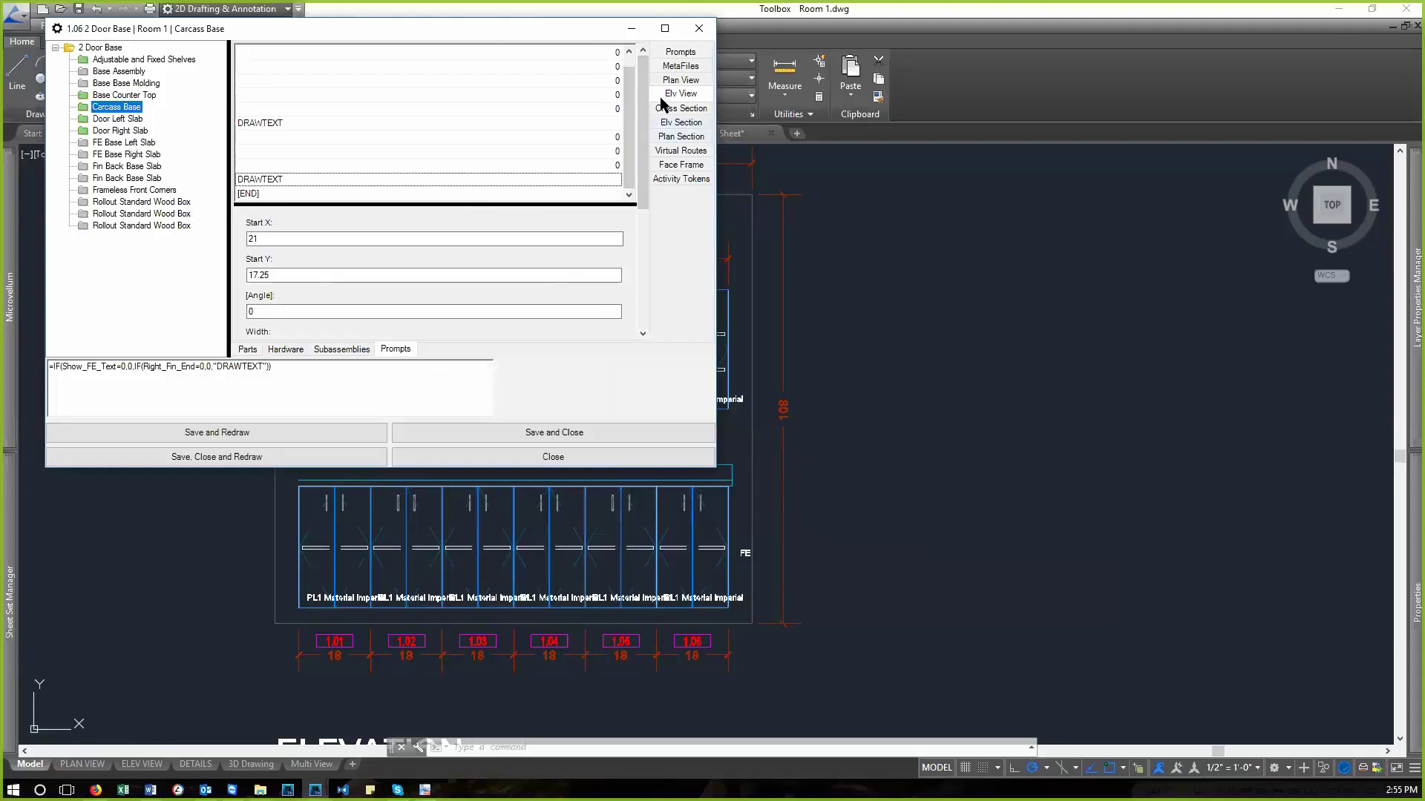
- Try to reload the Carcass Base subassembly's properties without saving it
{"action": "right_click", "coordinate": [113, 107]}
{"action": "left_click", "coordinate": [186, 111]}
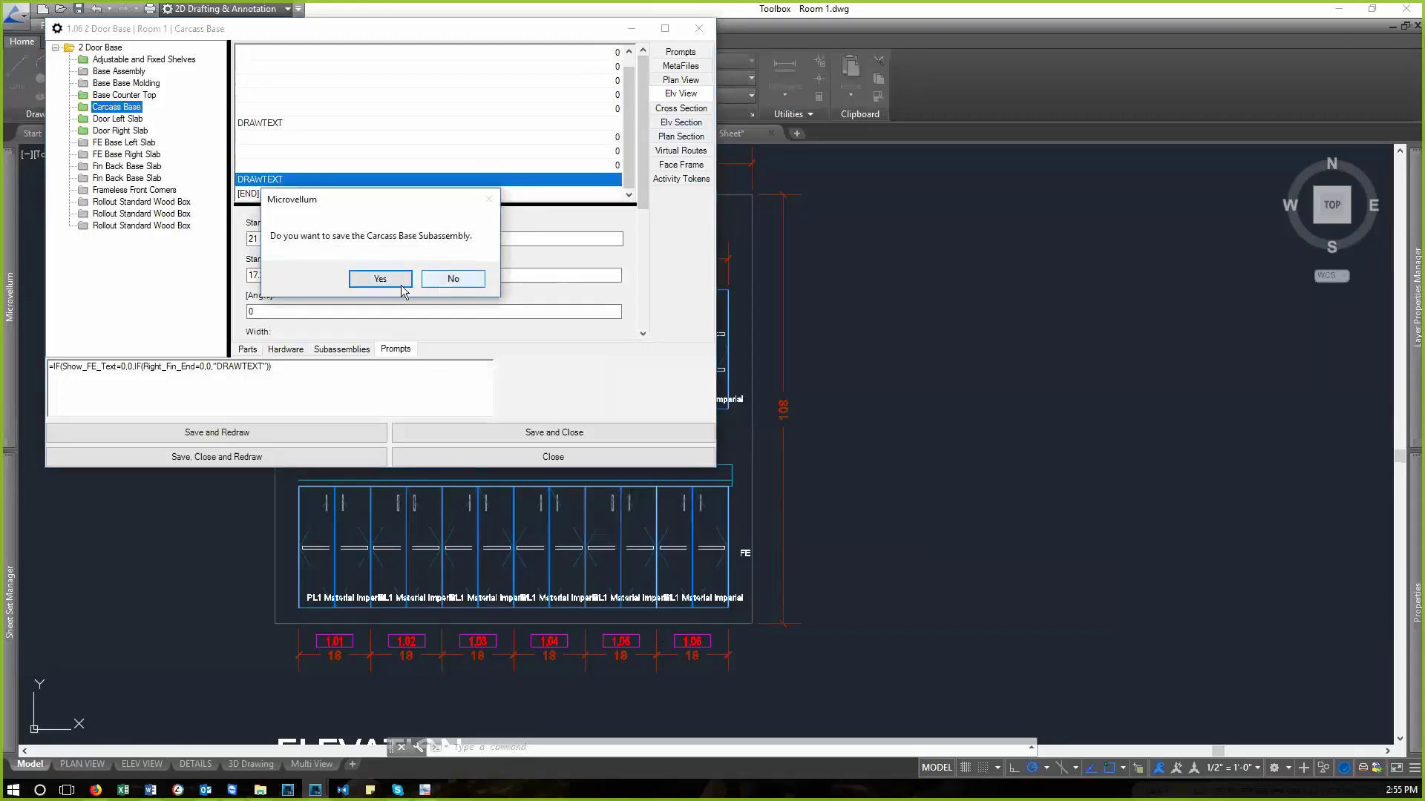
{"action": "left_click", "coordinate": [452, 279]}
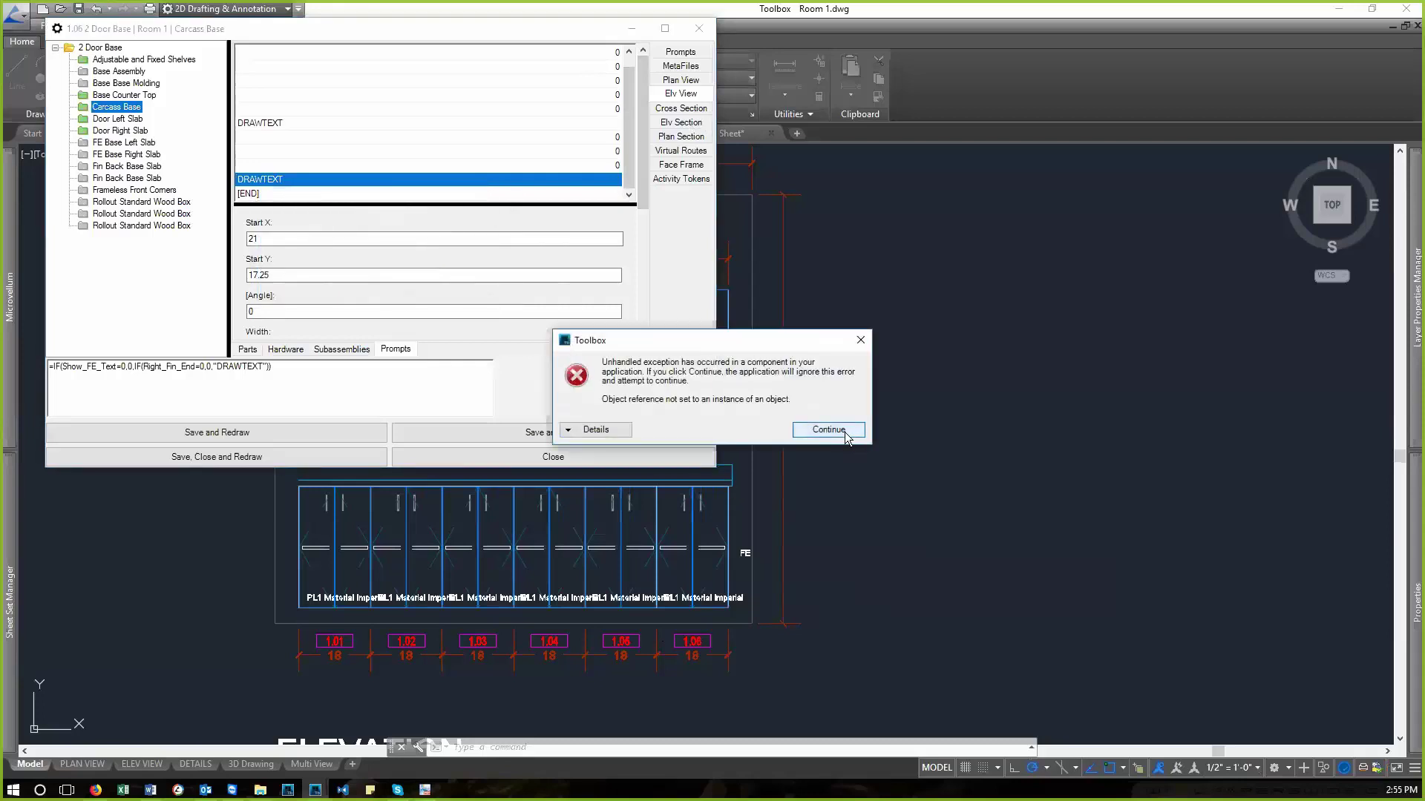
{"action": "left_click", "coordinate": [824, 431]}
{"action": "left_click", "coordinate": [124, 95]}
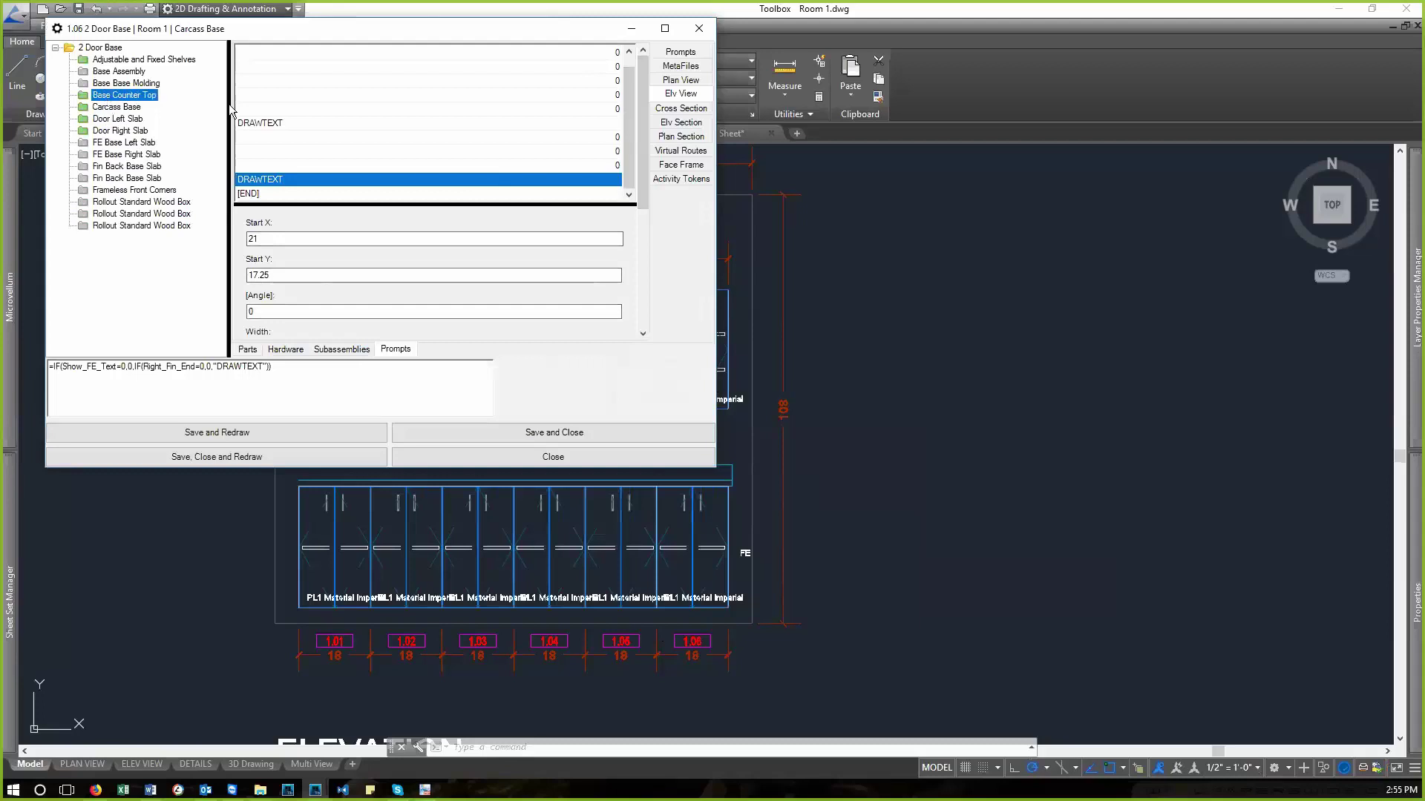
- Delete the [END] token from the Carcass Base elevation view and add a new DRAWDIM token at the end of the list
{"action": "left_click", "coordinate": [674, 80]}
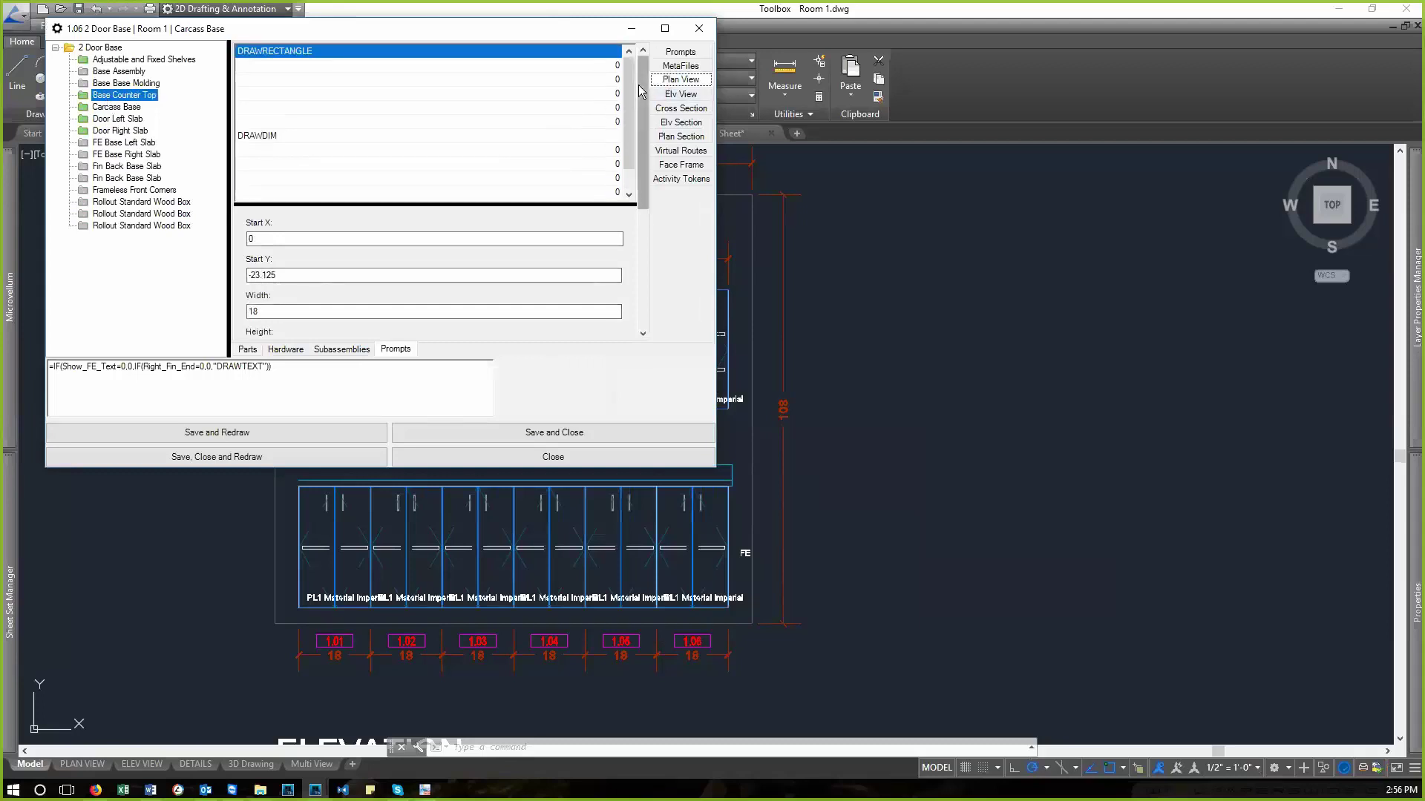
{"action": "left_click", "coordinate": [676, 95]}
{"action": "right_click", "coordinate": [517, 191]}
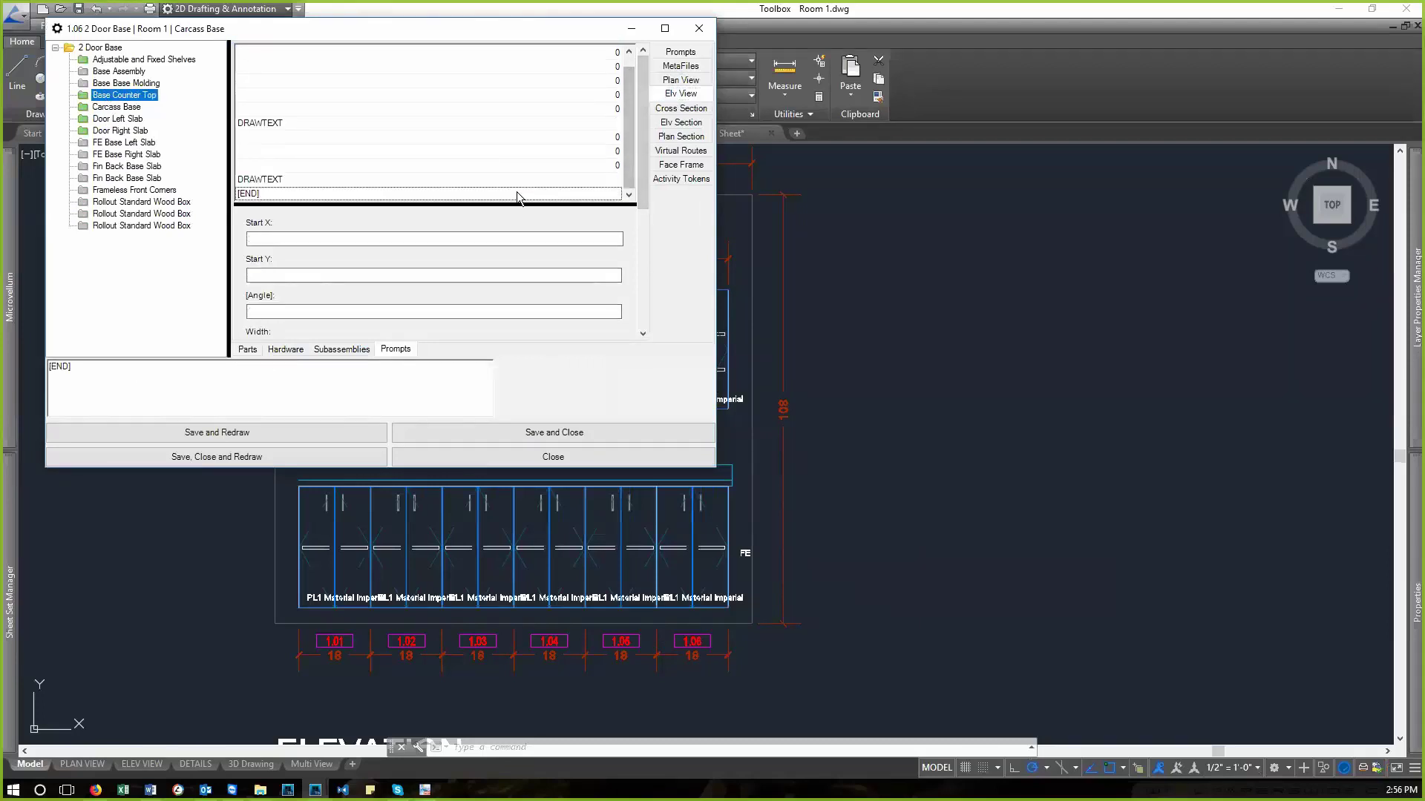
{"action": "left_click", "coordinate": [578, 235]}
{"action": "left_click", "coordinate": [518, 191]}
{"action": "right_click", "coordinate": [518, 195]}
{"action": "left_click", "coordinate": [549, 203]}
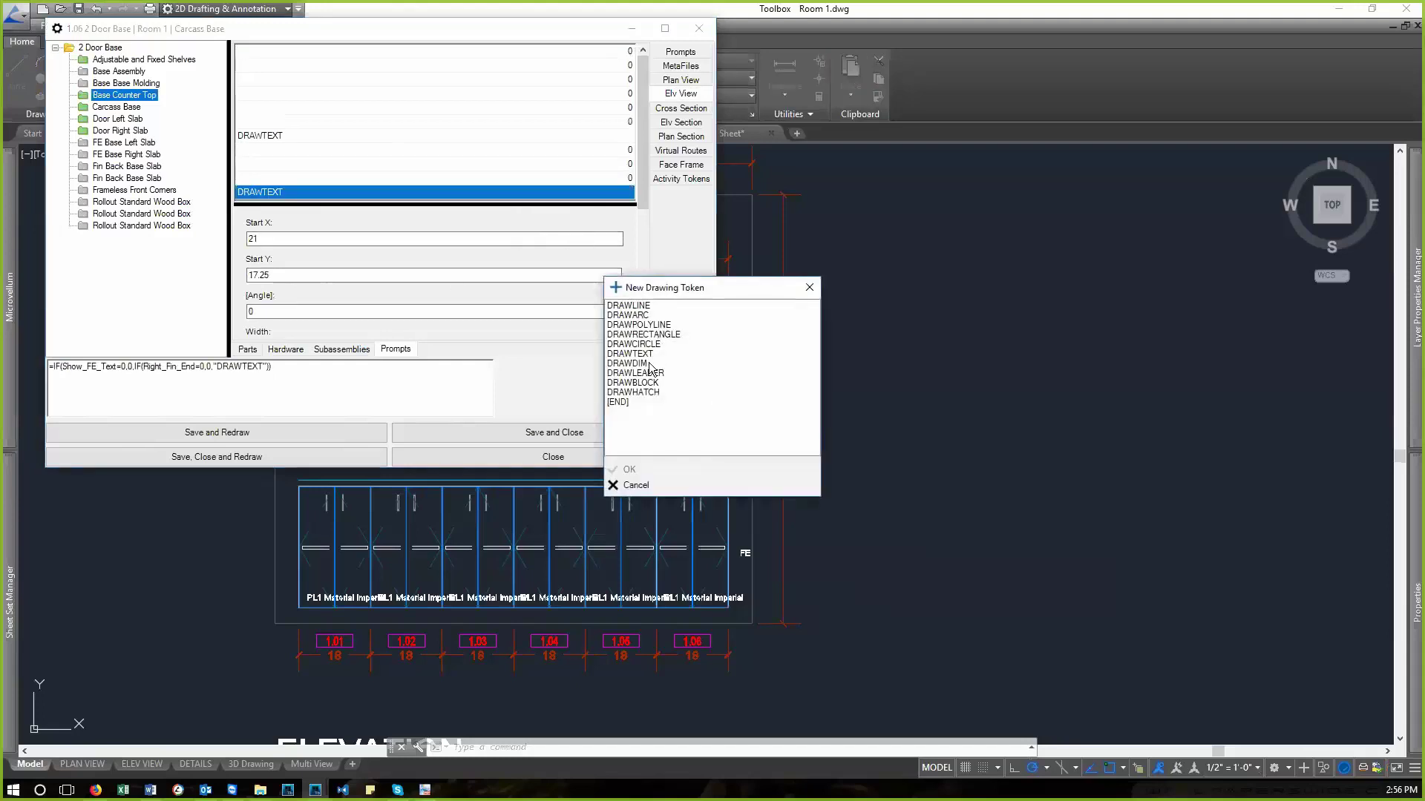
{"action": "left_click", "coordinate": [652, 363]}
{"action": "left_click", "coordinate": [645, 469]}
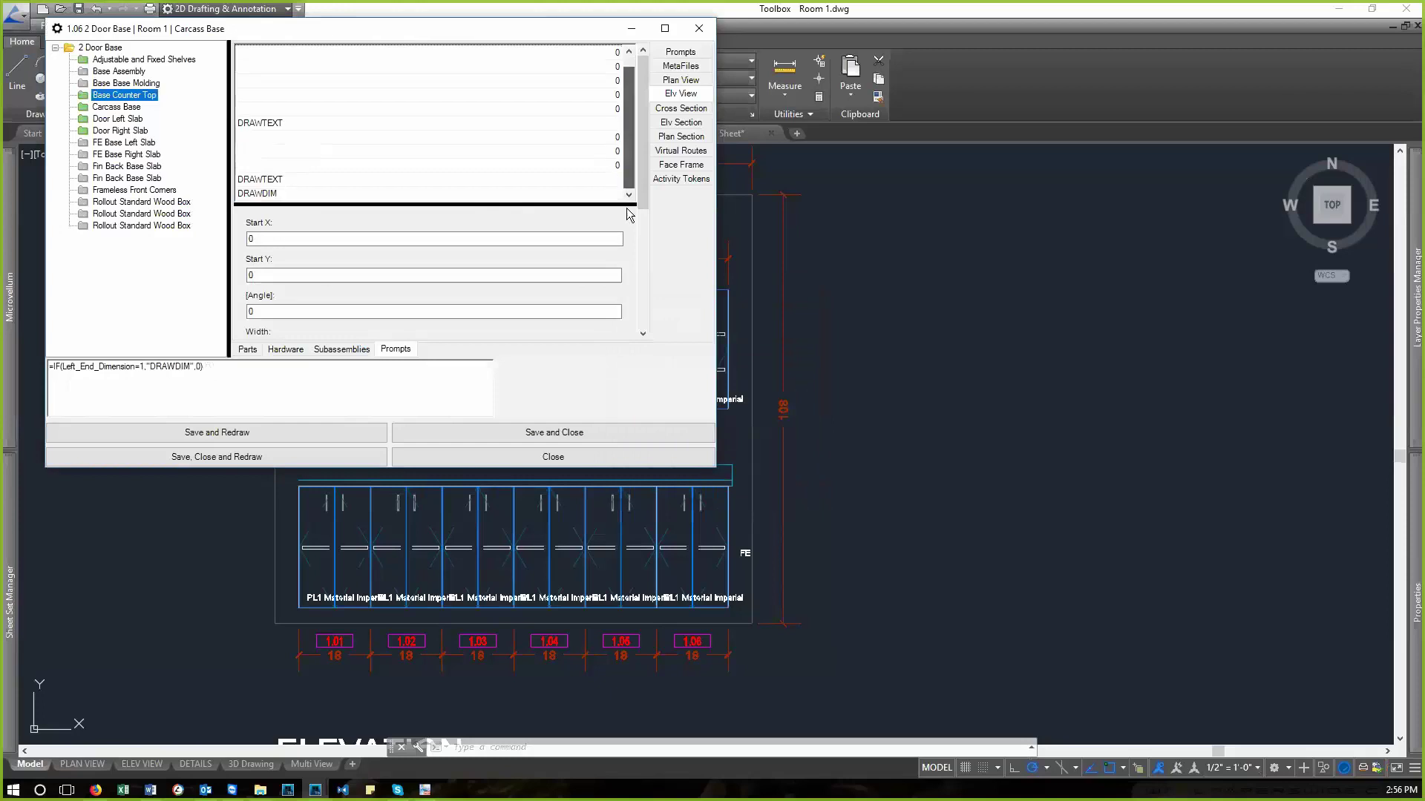
- Try to copy the last DRAWTEXT token's condition formula into the new DRAWDIM token
{"action": "left_click", "coordinate": [484, 178]}
{"action": "left_click_drag", "start_coordinate": [324, 376], "coordinate": [13, 362]}
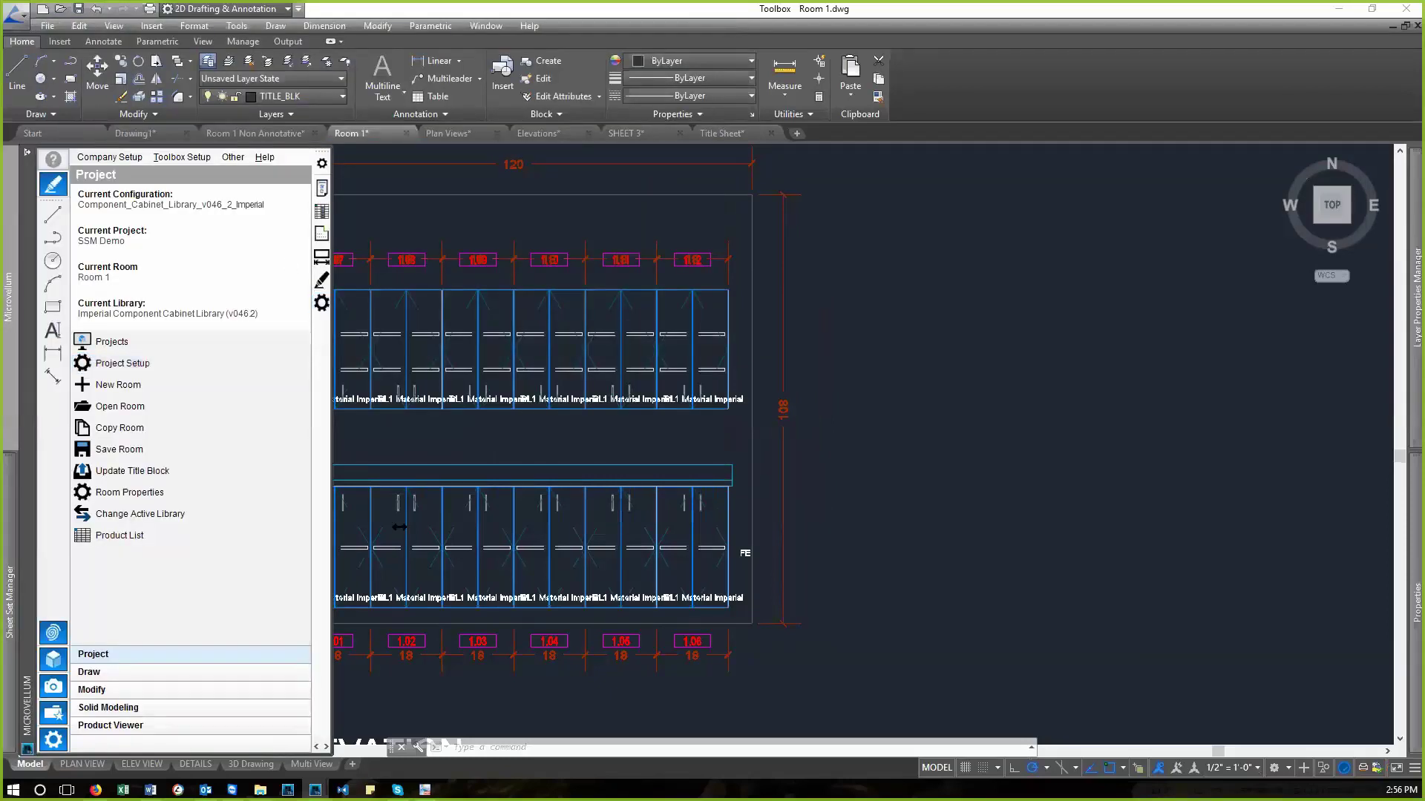
{"action": "mouse_move", "coordinate": [314, 789]}
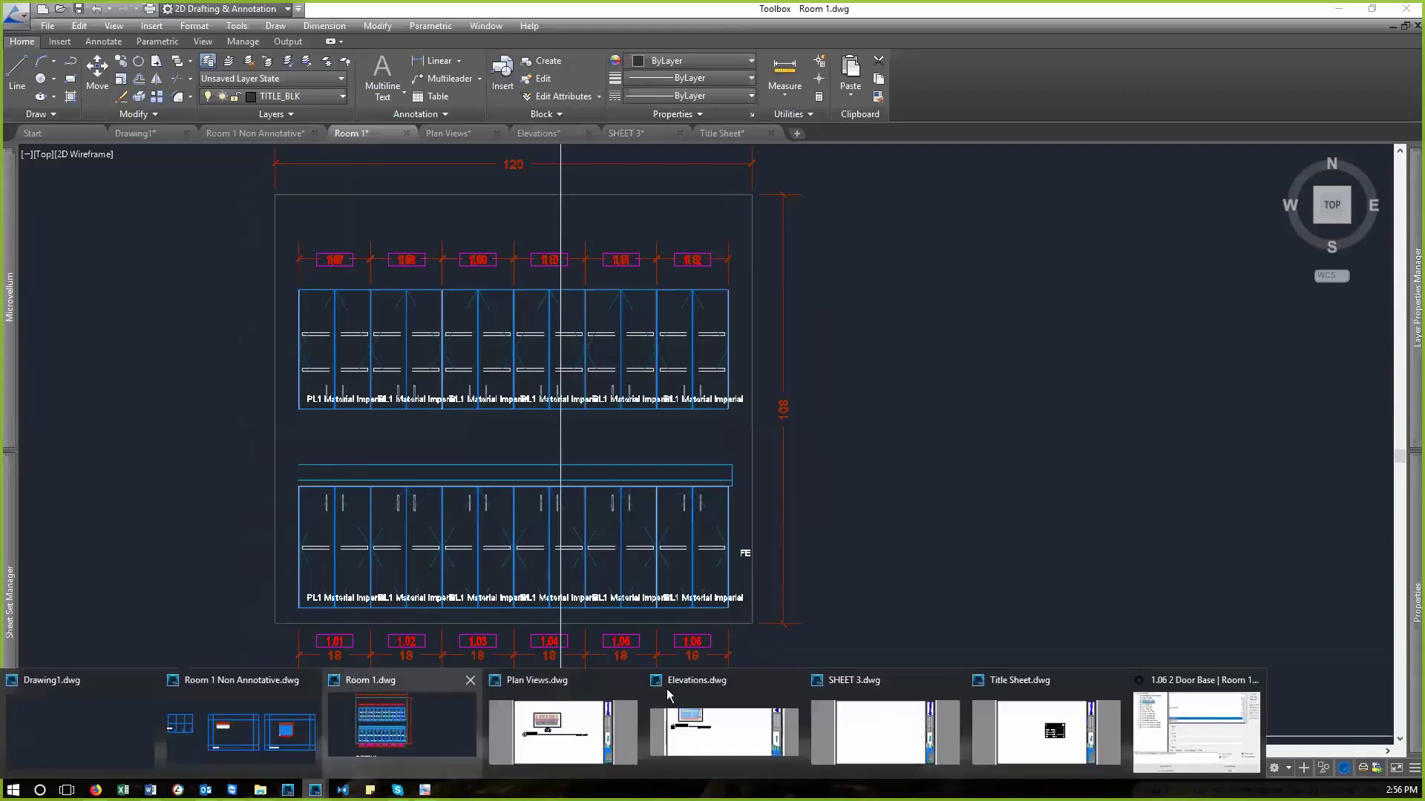
{"action": "left_click", "coordinate": [1159, 708]}
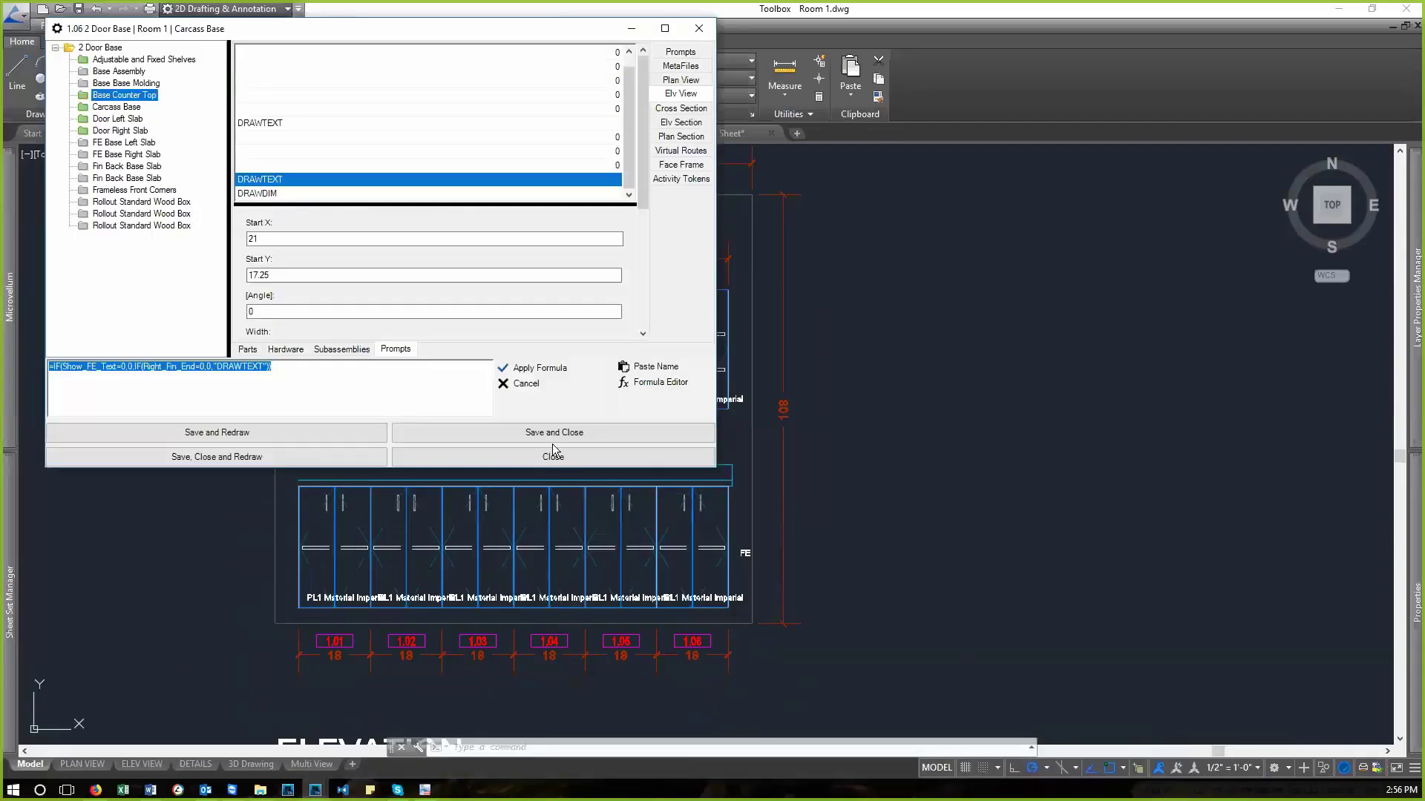
{"action": "left_click", "coordinate": [326, 194]}
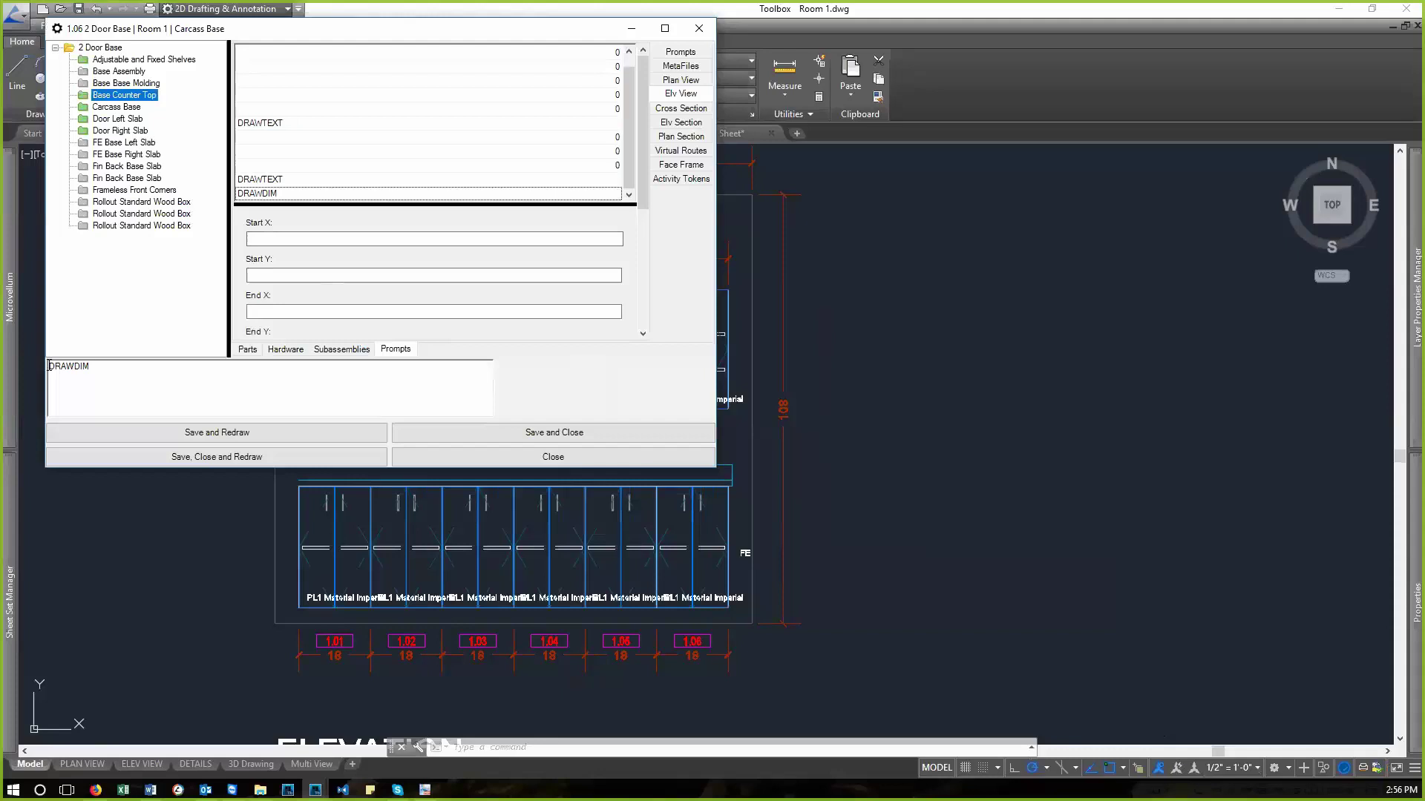
{"action": "left_click", "coordinate": [69, 385]}
{"action": "key", "text": "ctrl+c"}
{"action": "key", "text": "End"}
{"action": "key", "text": "ctrl+v"}
{"action": "key", "text": "shift+Left"}
{"action": "key", "text": "shift+Left"}
{"action": "key", "text": "shift+Left"}
{"action": "key", "text": "shift+Left"}
{"action": "key", "text": "shift+Left"}
{"action": "key", "text": "shift+Left"}
{"action": "key", "text": "shift+Left"}
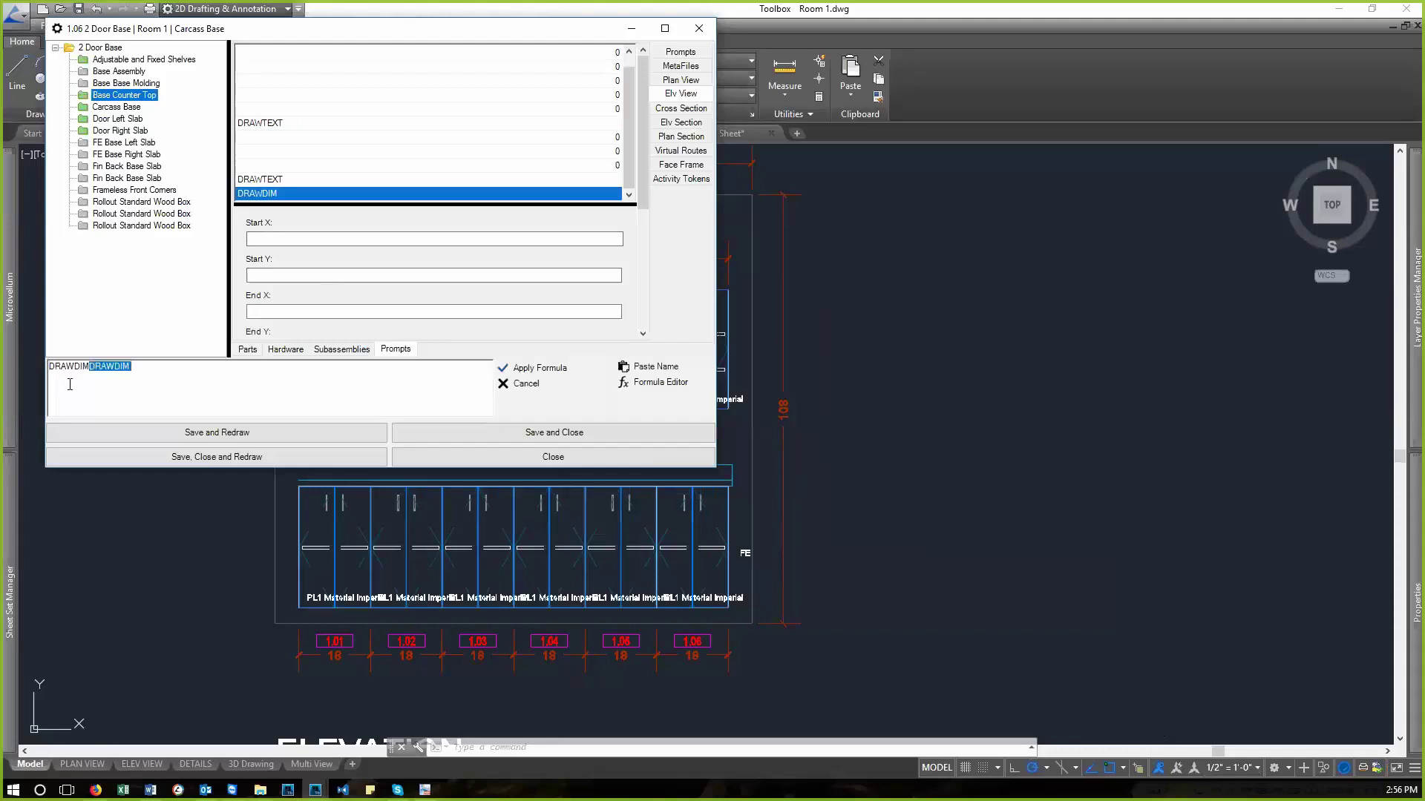
- Copy the last DRAWTEXT token's condition to the DRAWDIM token and adapt it to =IF(Show_FE_Text=0,0,IF(Right_Fin_End=0,0,"DRAWDIM"))
{"action": "left_click", "coordinate": [303, 179]}
{"action": "left_click", "coordinate": [231, 375]}
{"action": "key", "text": "ctrl+c"}
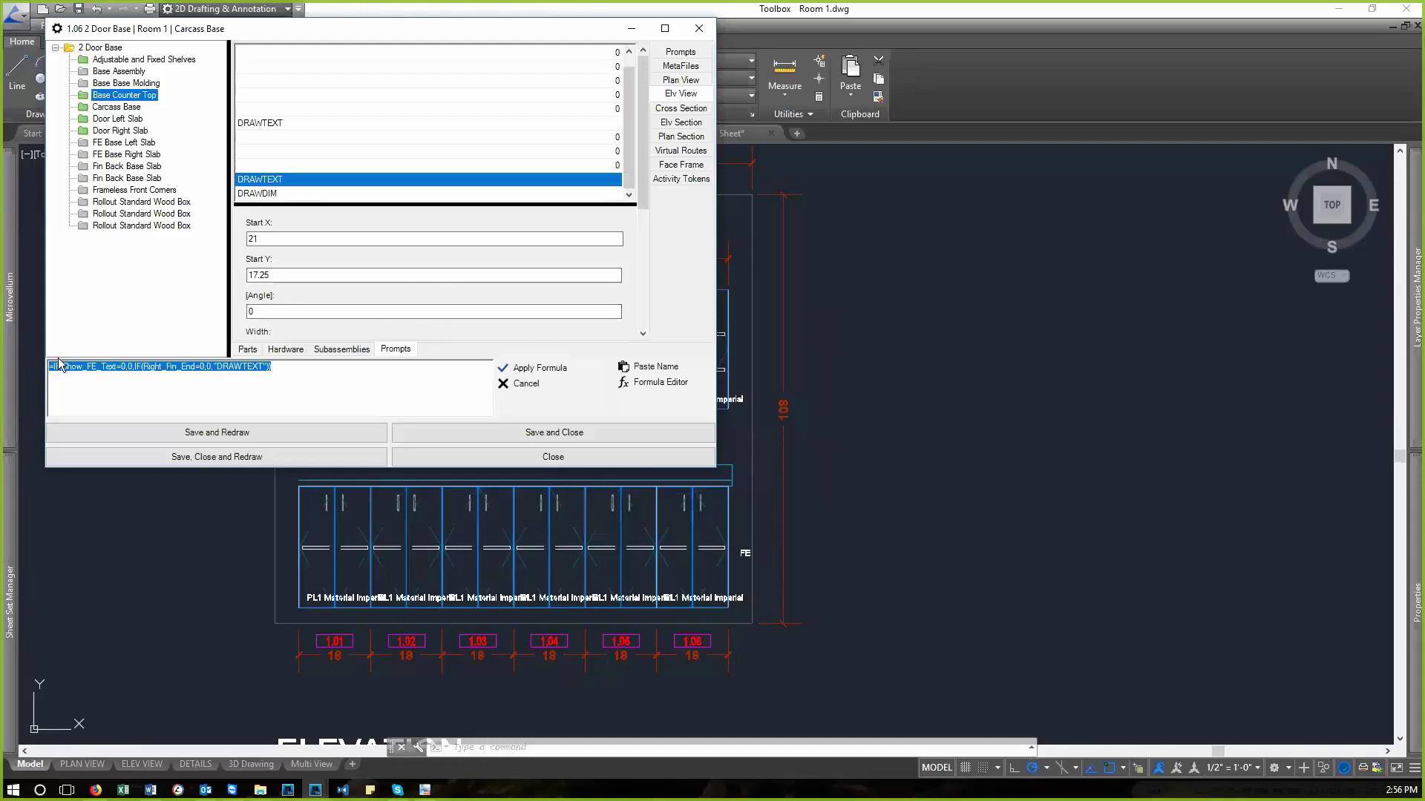
{"action": "left_click", "coordinate": [395, 194]}
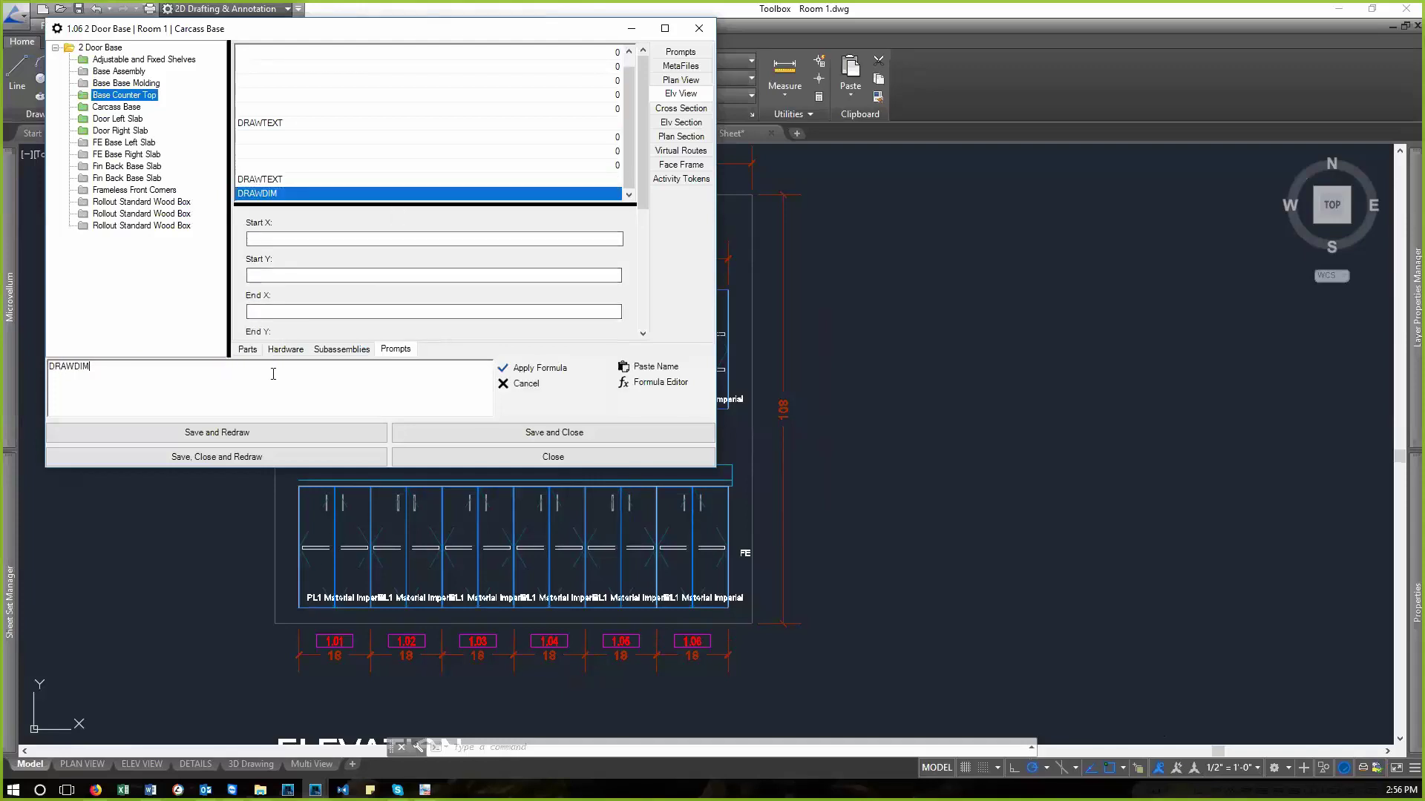
{"action": "left_click", "coordinate": [273, 374]}
{"action": "key", "text": "ctrl+v"}
{"action": "double_click", "coordinate": [273, 374]}
{"action": "key", "text": "BackSpace"}
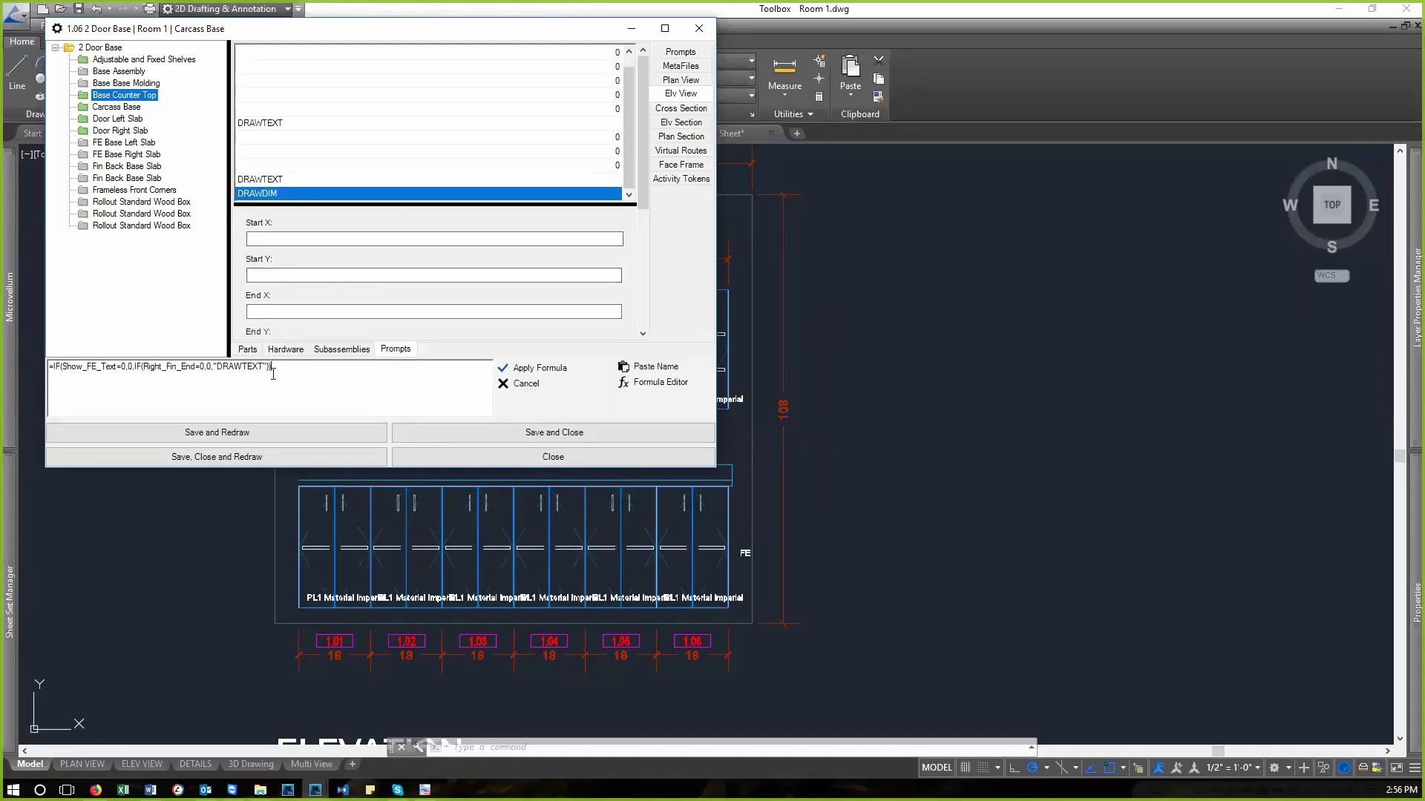
{"action": "key", "text": "ctrl+shift+Left"}
{"action": "type", "text": "\"DRAWDIM"}
{"action": "left_click", "coordinate": [541, 368]}
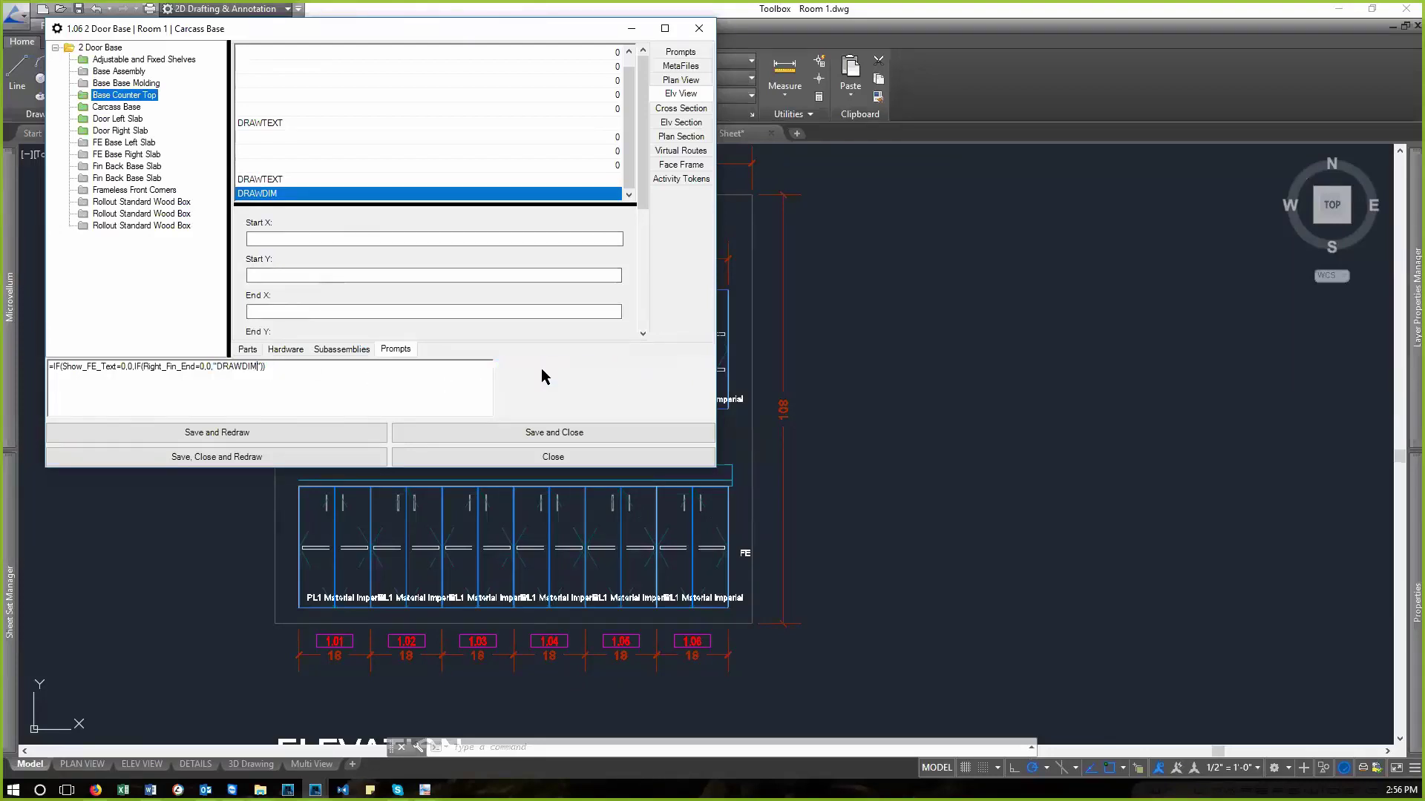
- Set the DRAWDIM token's start point with the formulas =width for Start X and =toe_kick_Height for Start Y
{"action": "left_click", "coordinate": [420, 245]}
{"action": "type", "text": "=width"}
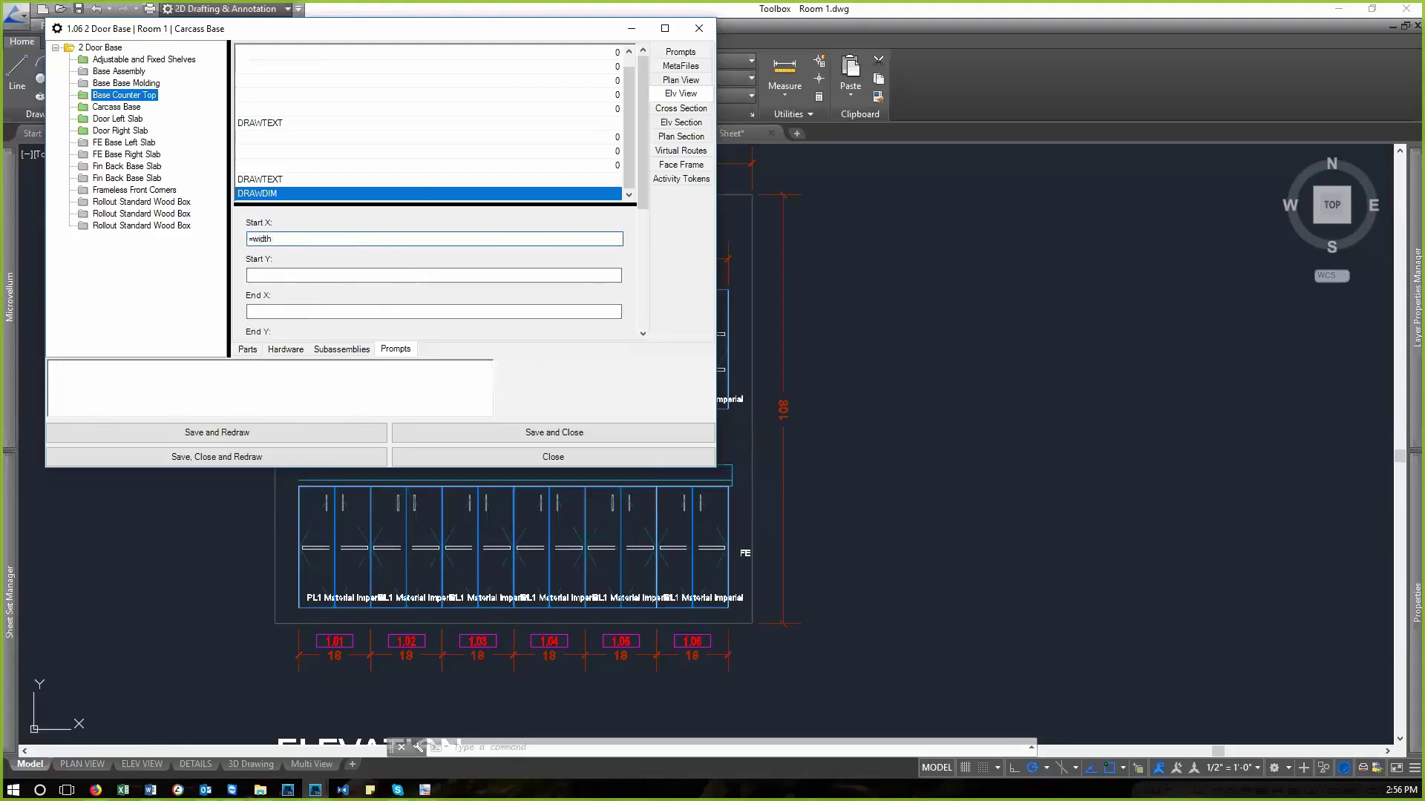
{"action": "key", "text": "ctrl+a"}
{"action": "key", "text": "ctrl+x"}
{"action": "left_click", "coordinate": [294, 382]}
{"action": "key", "text": "ctrl+v"}
{"action": "left_click", "coordinate": [540, 368]}
{"action": "left_click", "coordinate": [393, 276]}
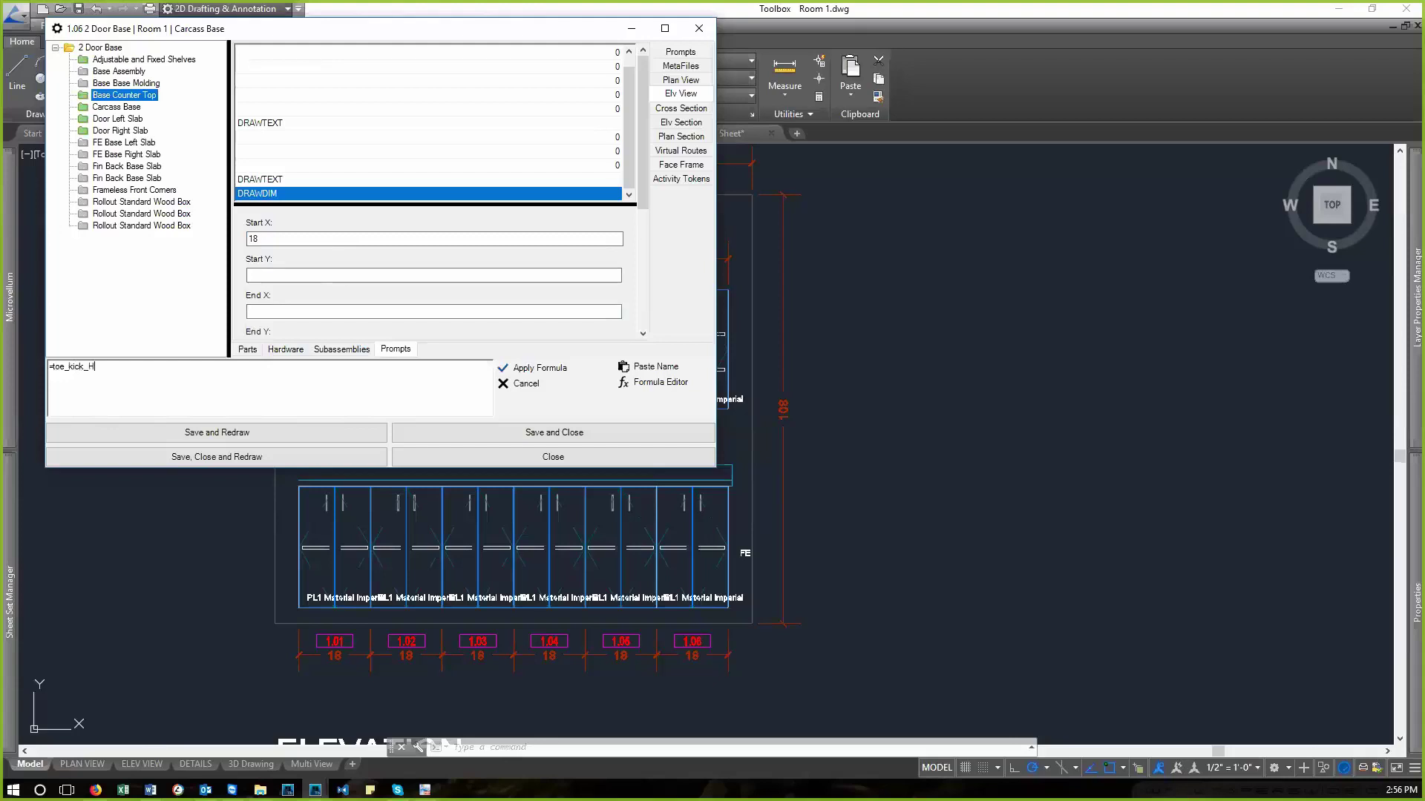
{"action": "type", "text": "ght"}
{"action": "left_click", "coordinate": [539, 275]}
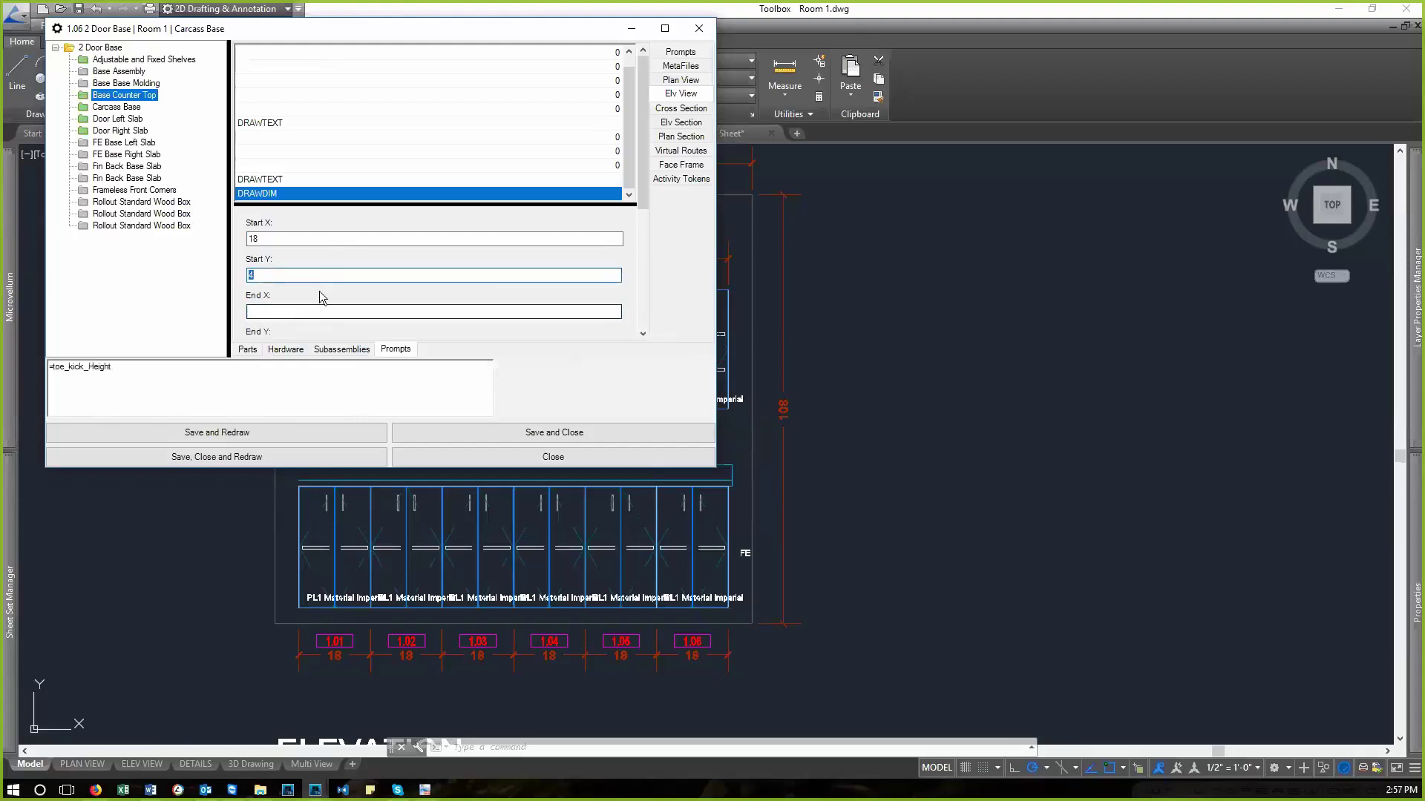
- Set the DRAWDIM token's end point by reusing the Start X formula =width for End X and entering =height for End Y
{"action": "scroll", "coordinate": [637, 226], "scroll_direction": "down", "scroll_amount": 3}
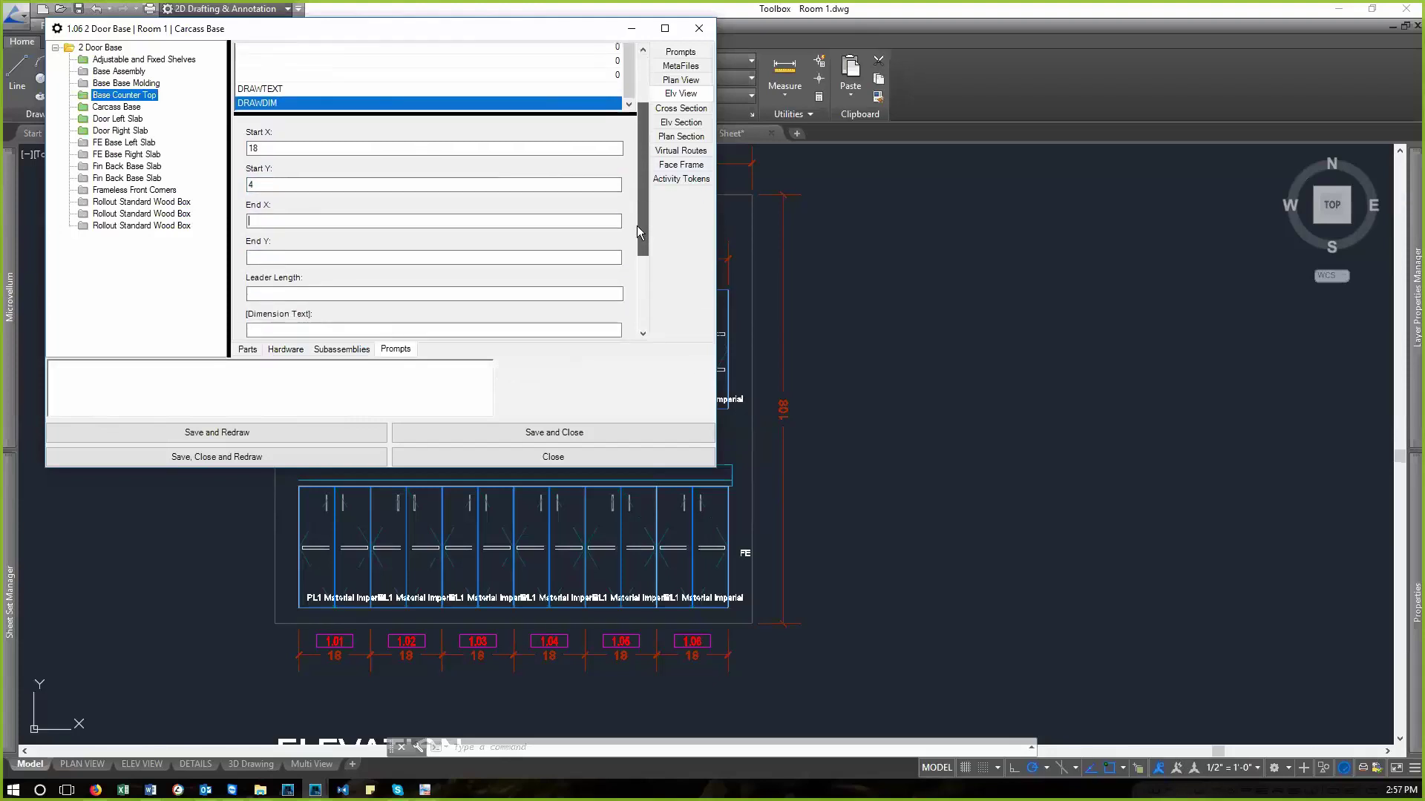
{"action": "left_click", "coordinate": [291, 128]}
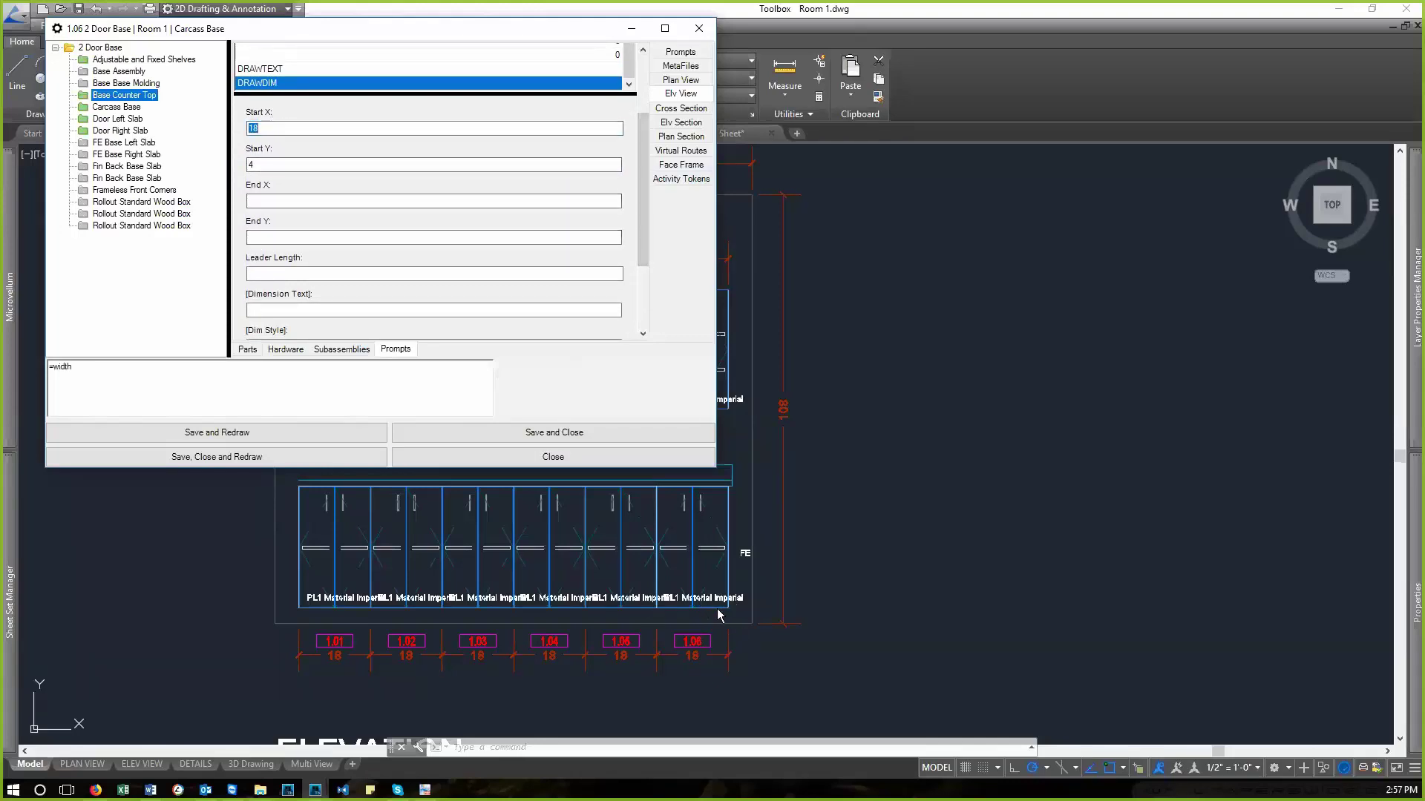
{"action": "left_click", "coordinate": [49, 366]}
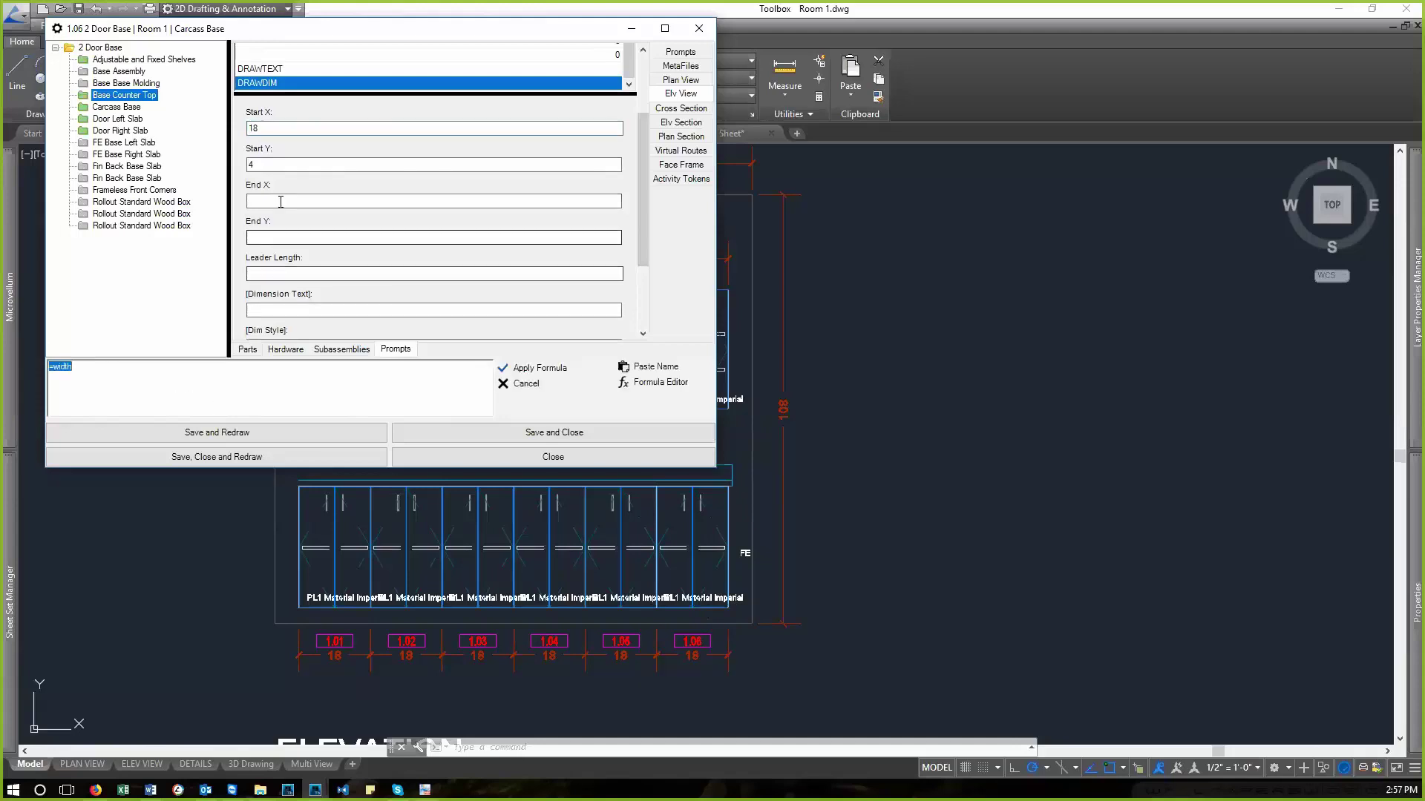
{"action": "left_click", "coordinate": [331, 408]}
{"action": "left_click", "coordinate": [539, 368]}
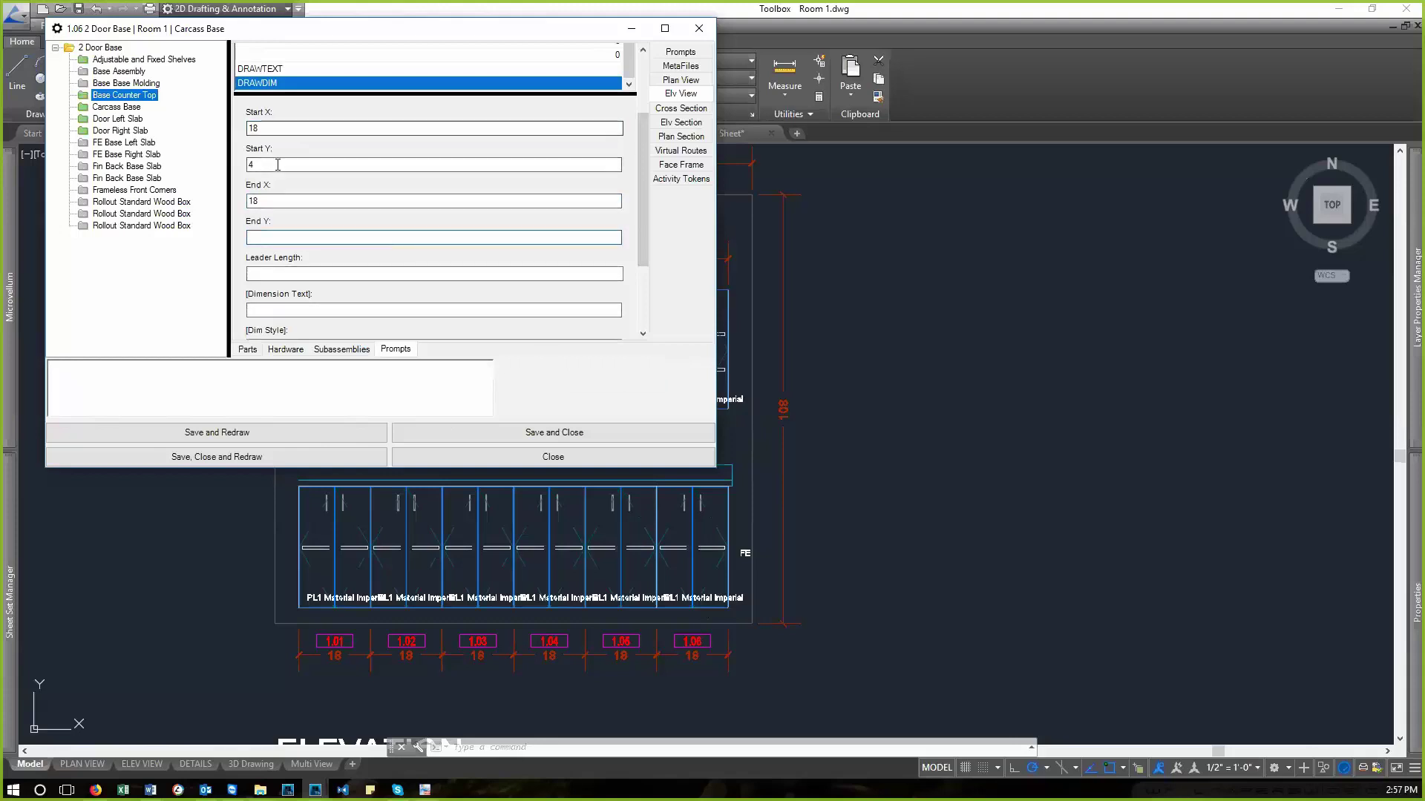
{"action": "left_click", "coordinate": [250, 392]}
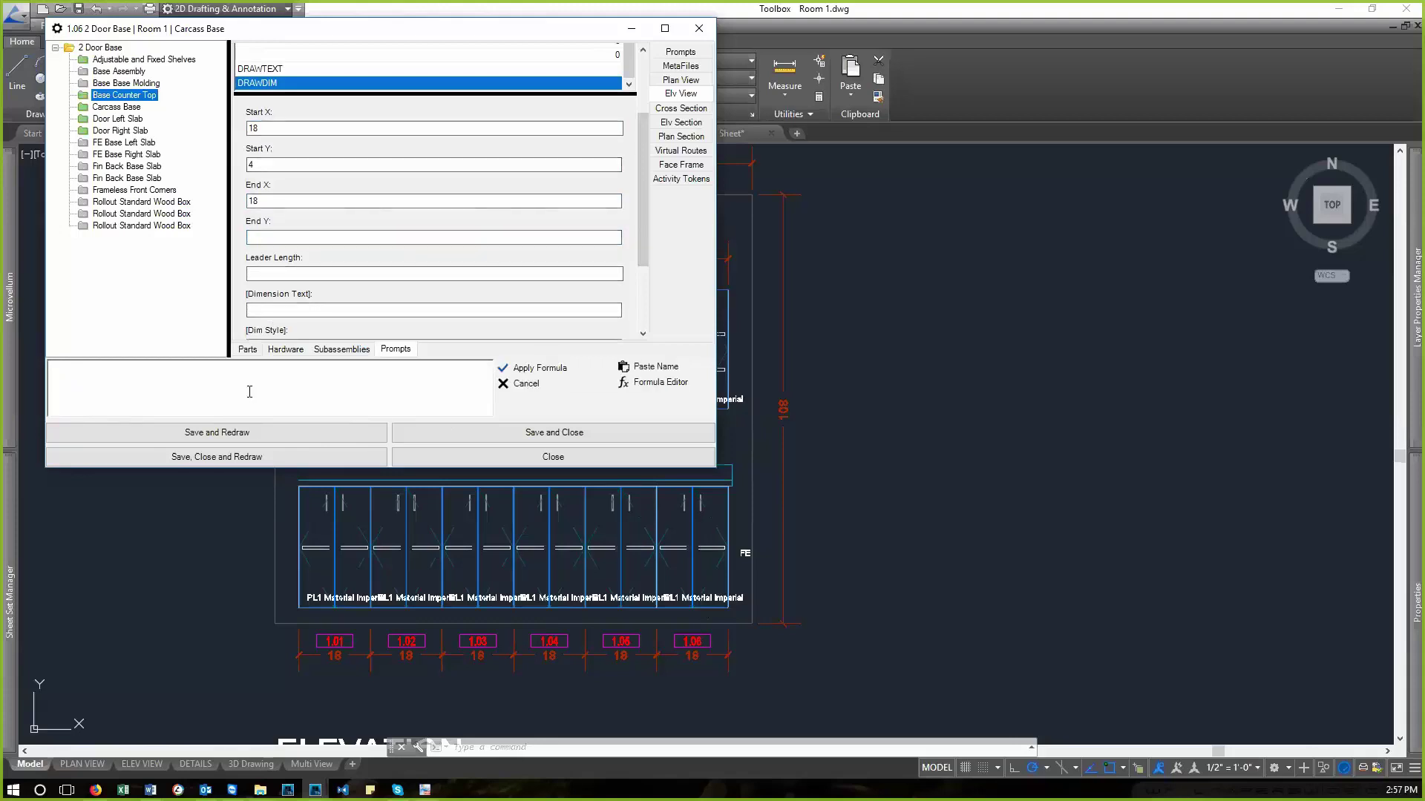
{"action": "type", "text": "=height"}
{"action": "left_click", "coordinate": [536, 369]}
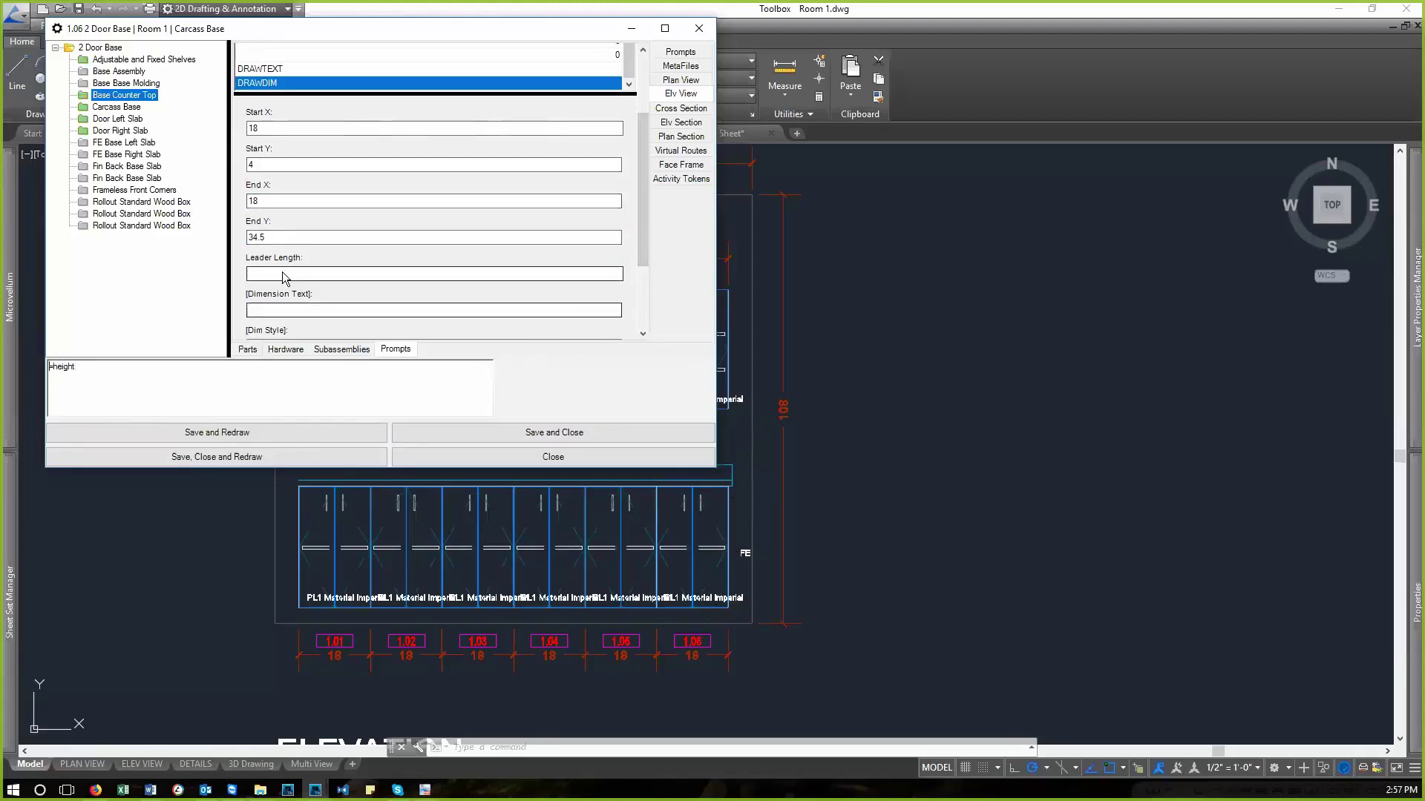
- Set the DRAWDIM token's leader length to 12 and leave its optional text, style, comment and layer fields blank
{"action": "left_click_drag", "start_coordinate": [646, 202], "coordinate": [645, 232]}
{"action": "left_click", "coordinate": [557, 221]}
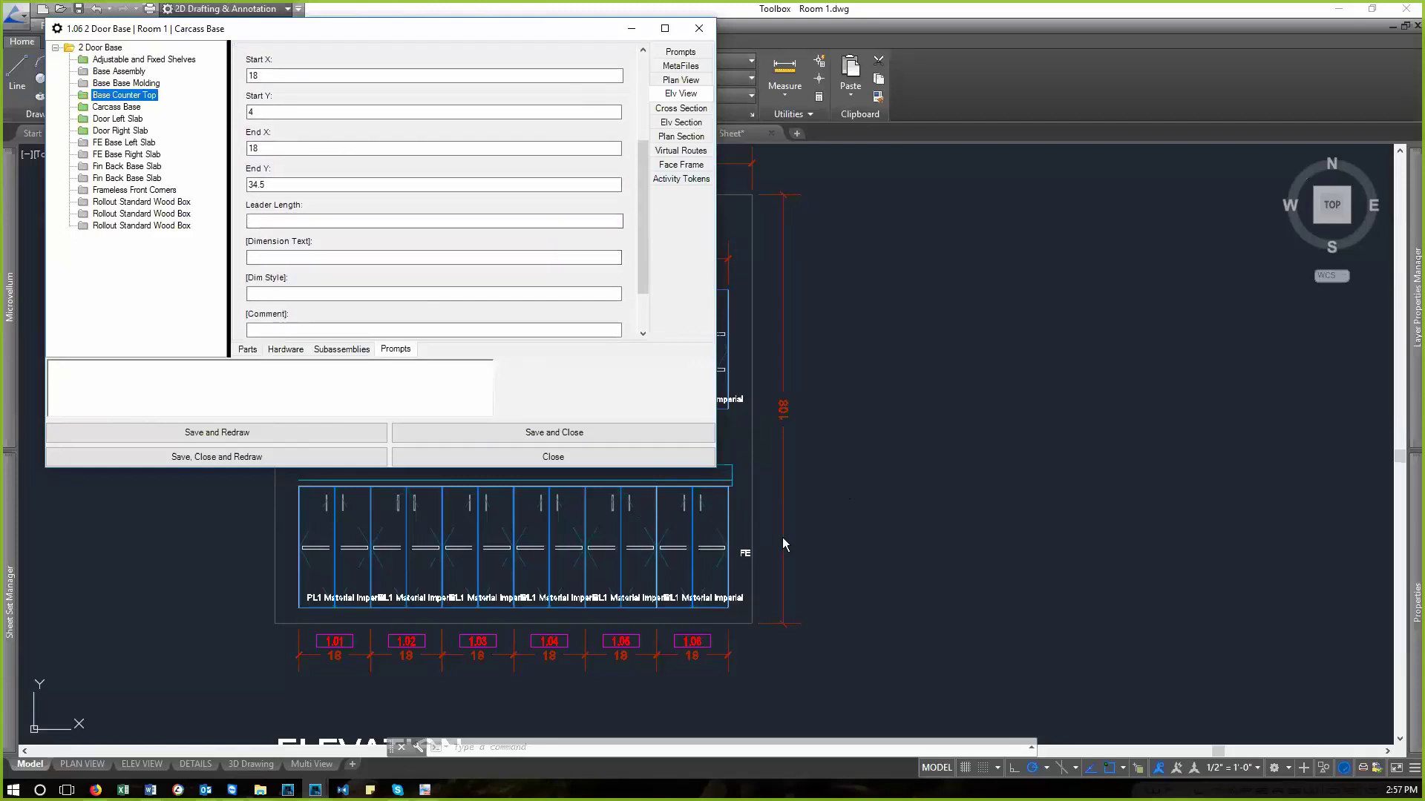
{"action": "left_click", "coordinate": [421, 393]}
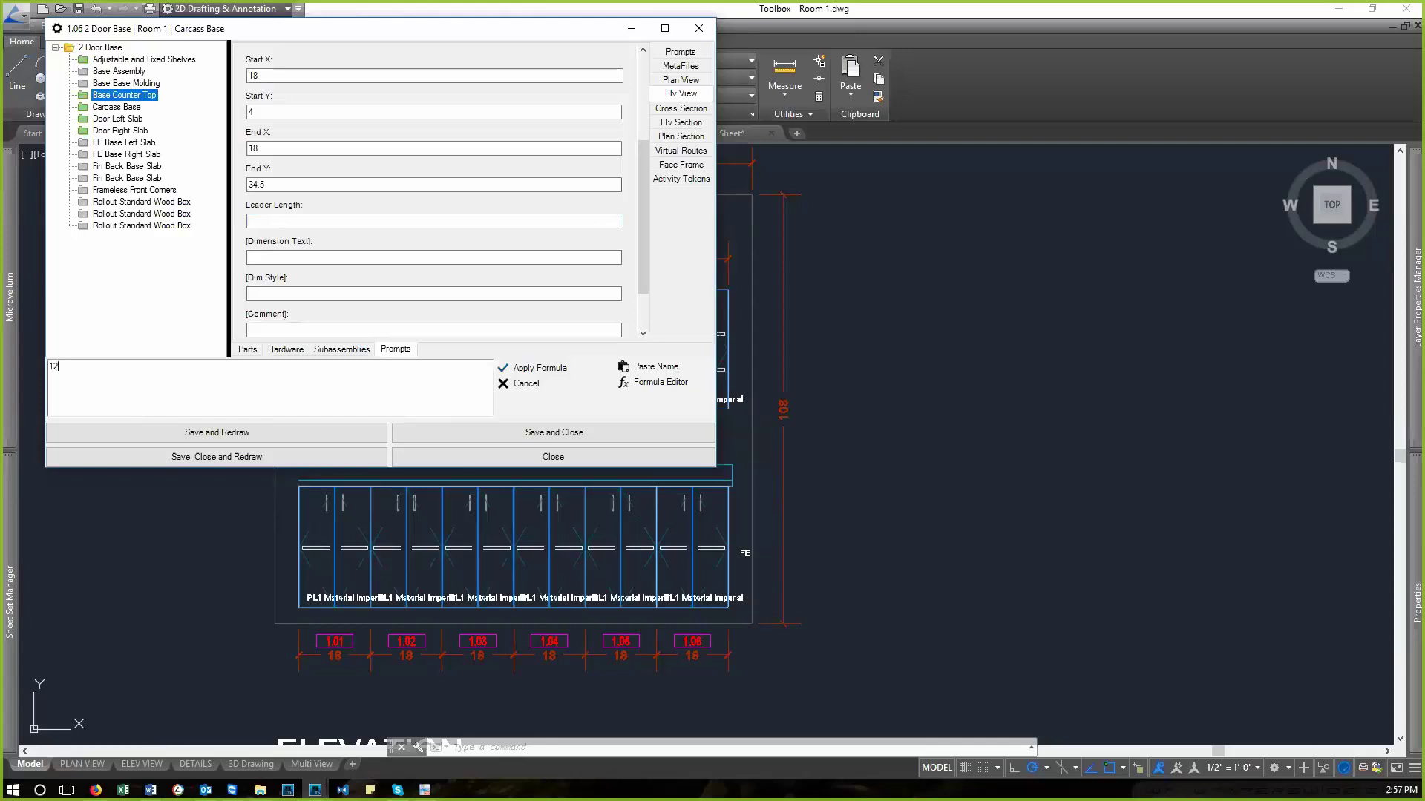
{"action": "left_click", "coordinate": [528, 368]}
{"action": "left_click", "coordinate": [512, 258]}
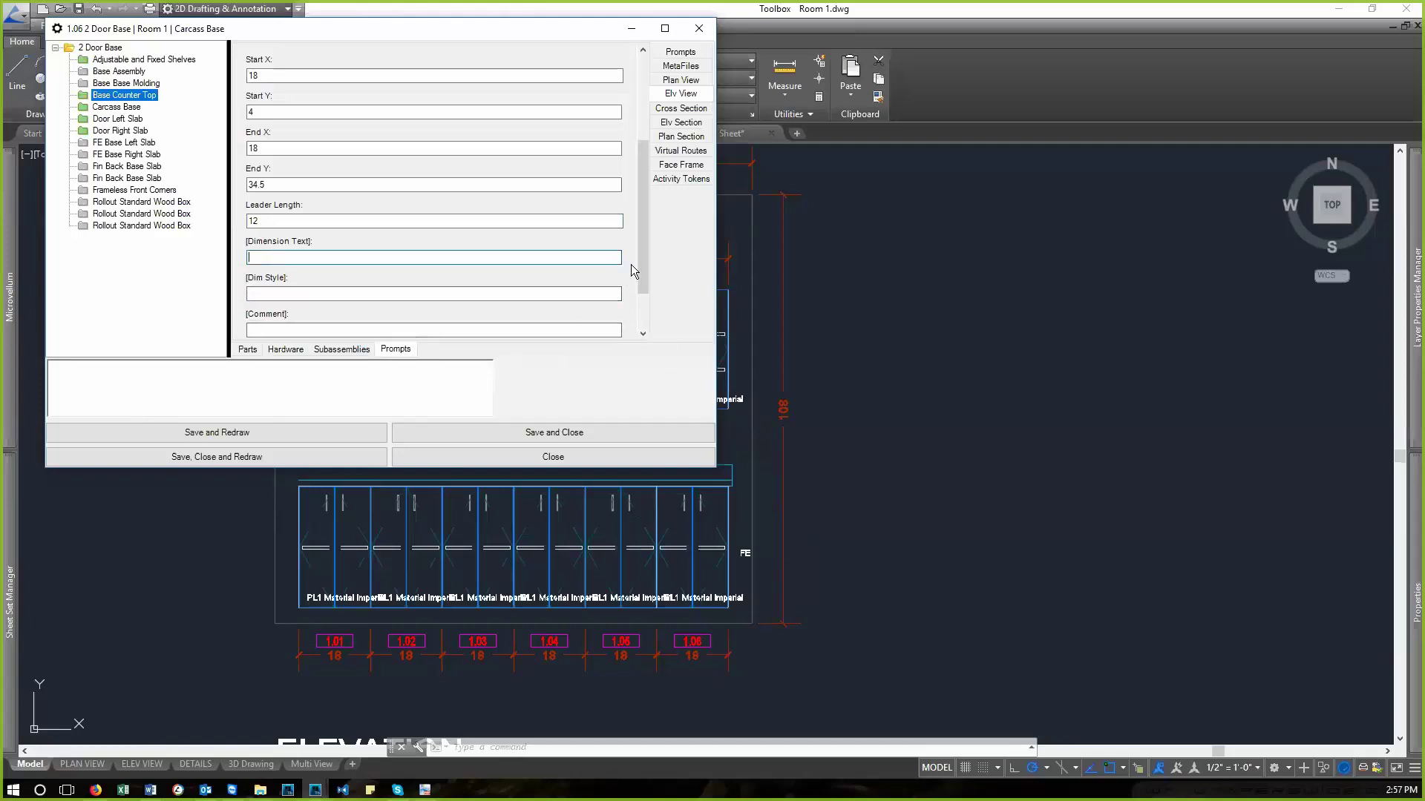
{"action": "left_click_drag", "start_coordinate": [643, 258], "coordinate": [644, 313]}
{"action": "left_click", "coordinate": [548, 235]}
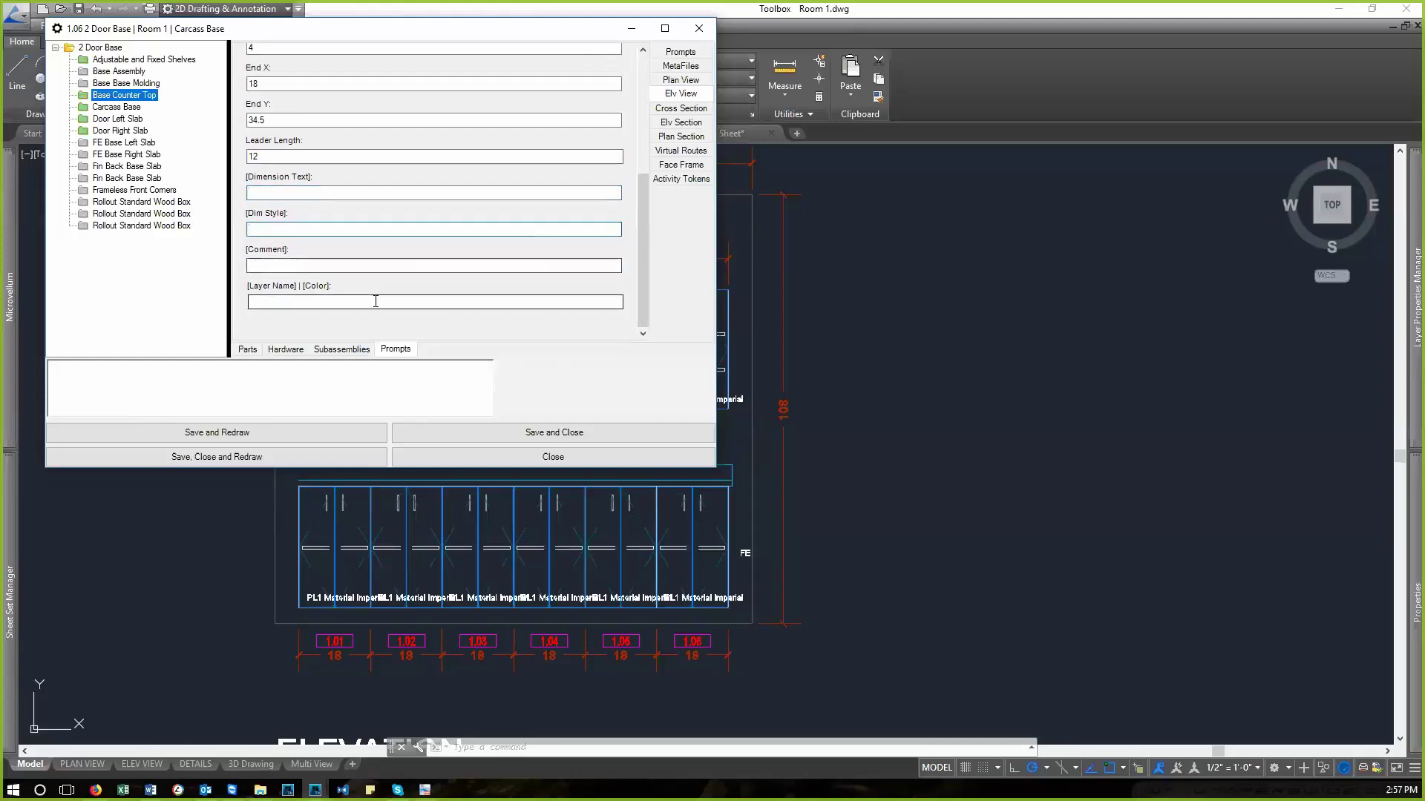
{"action": "left_click", "coordinate": [320, 301]}
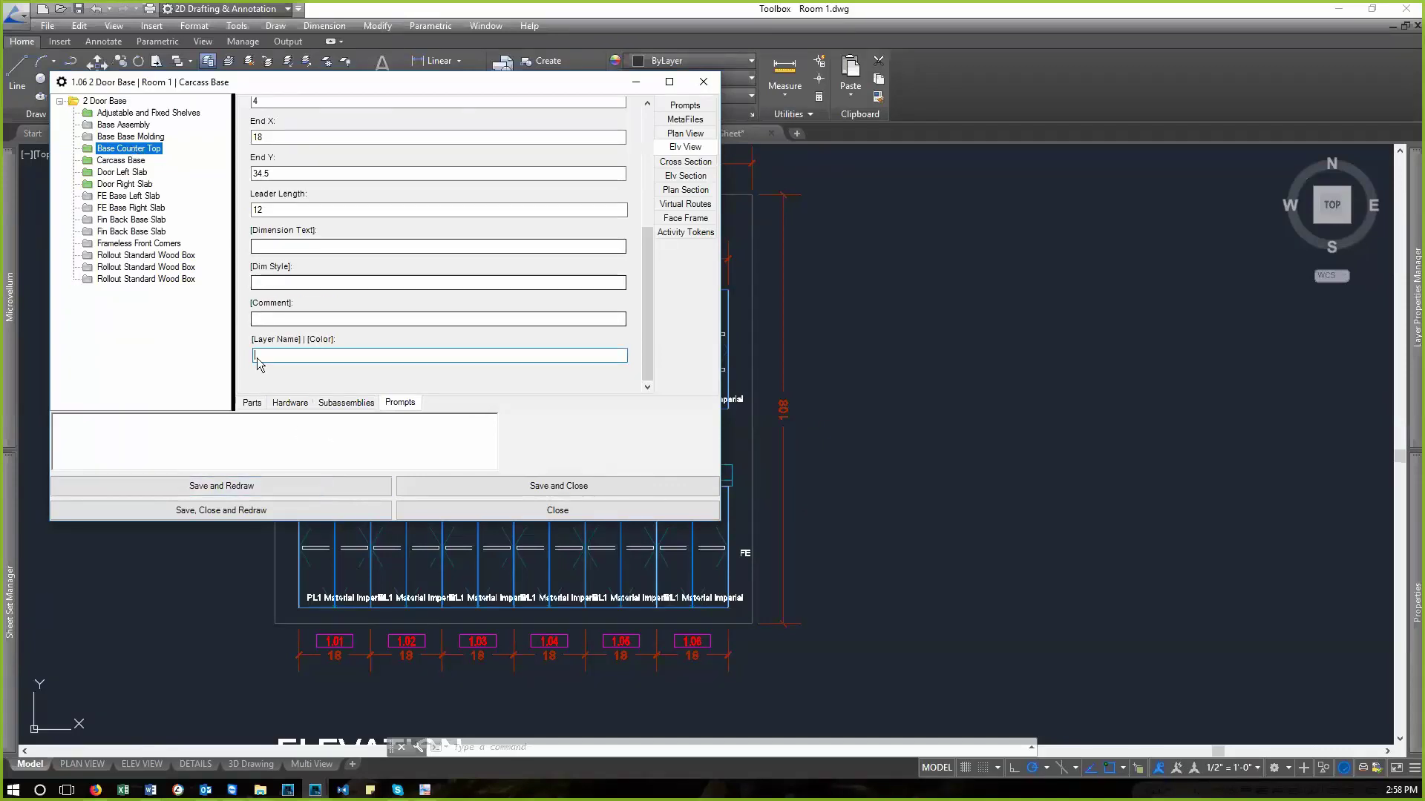
- Save the Carcass Base subassembly in the current product and redraw the cabinet
{"action": "left_click", "coordinate": [232, 491]}
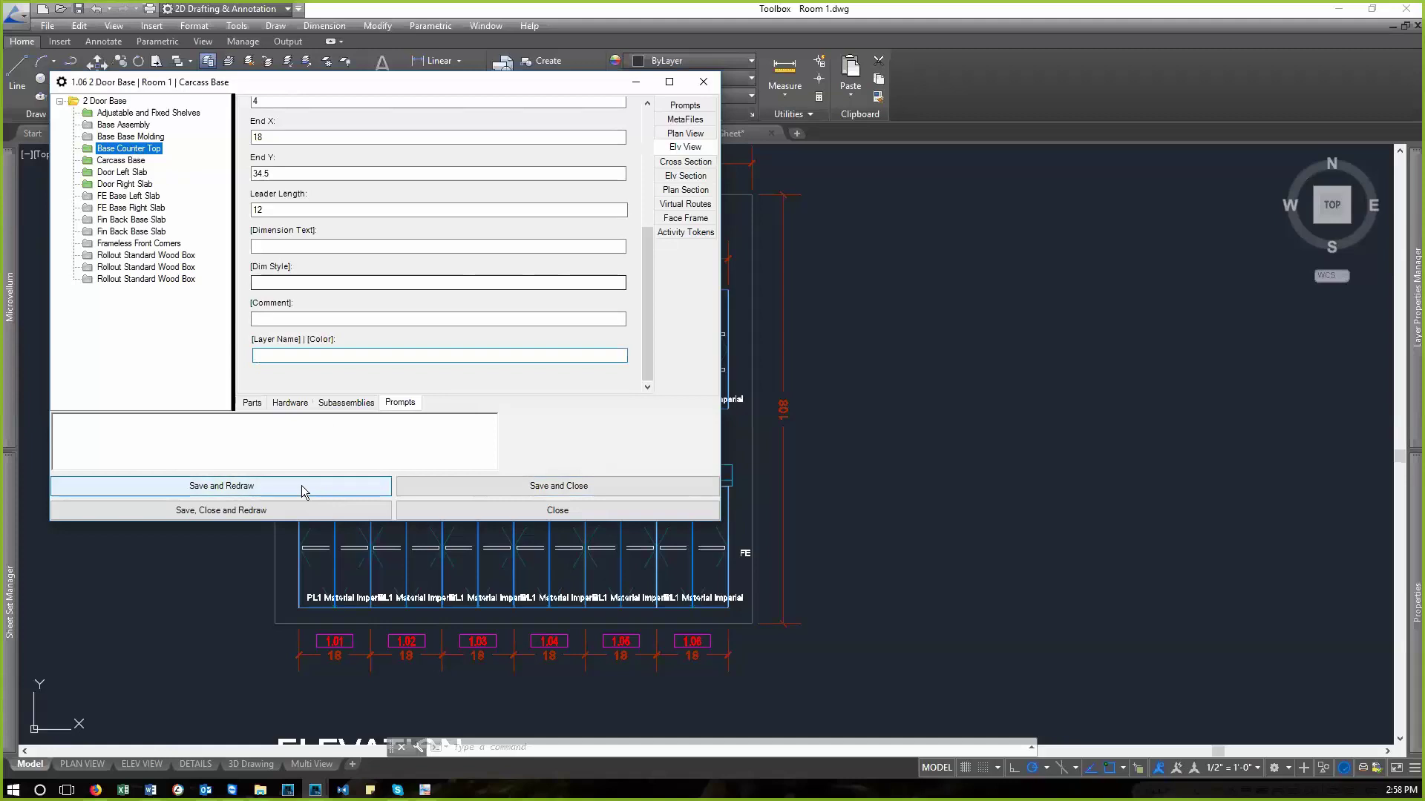
{"action": "left_click", "coordinate": [301, 485]}
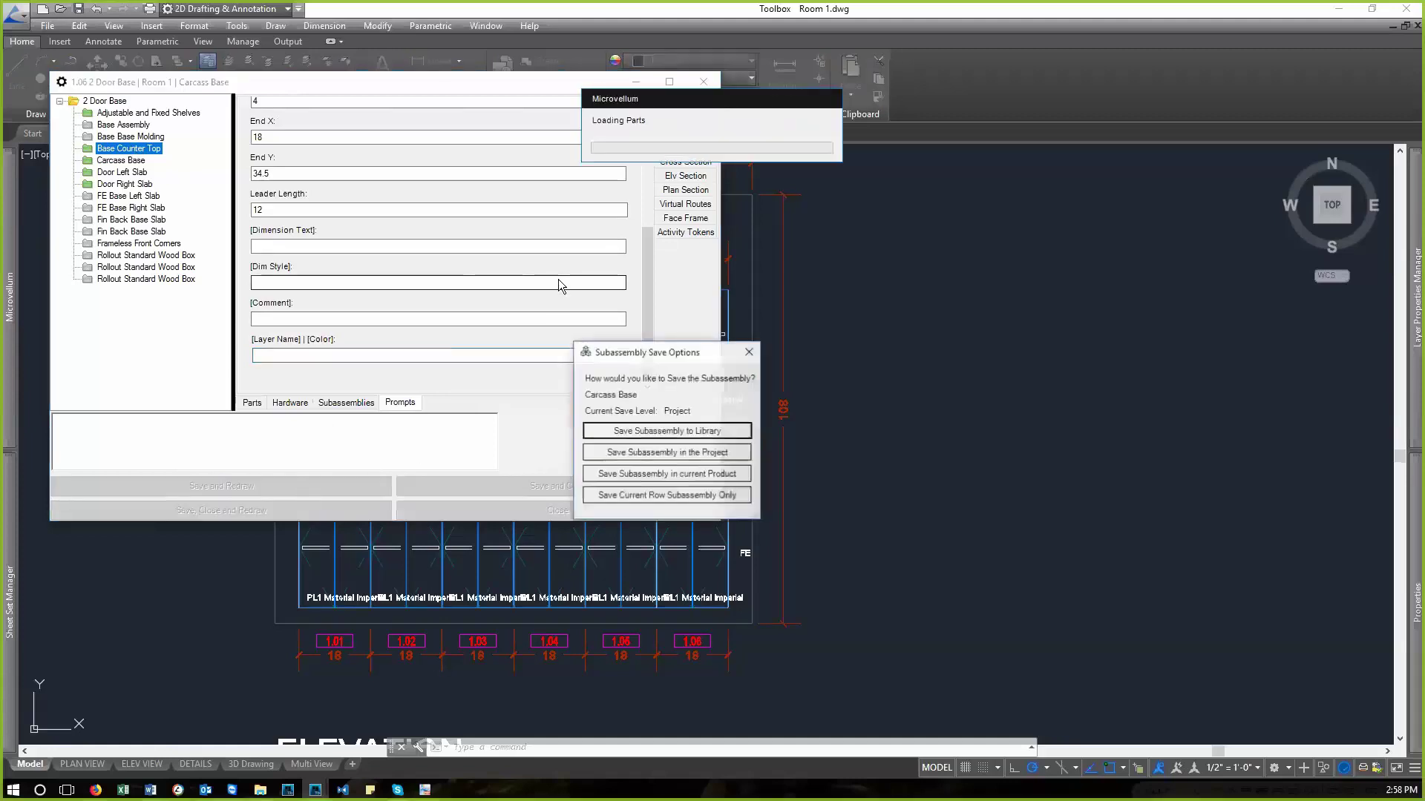
{"action": "left_click", "coordinate": [672, 473]}
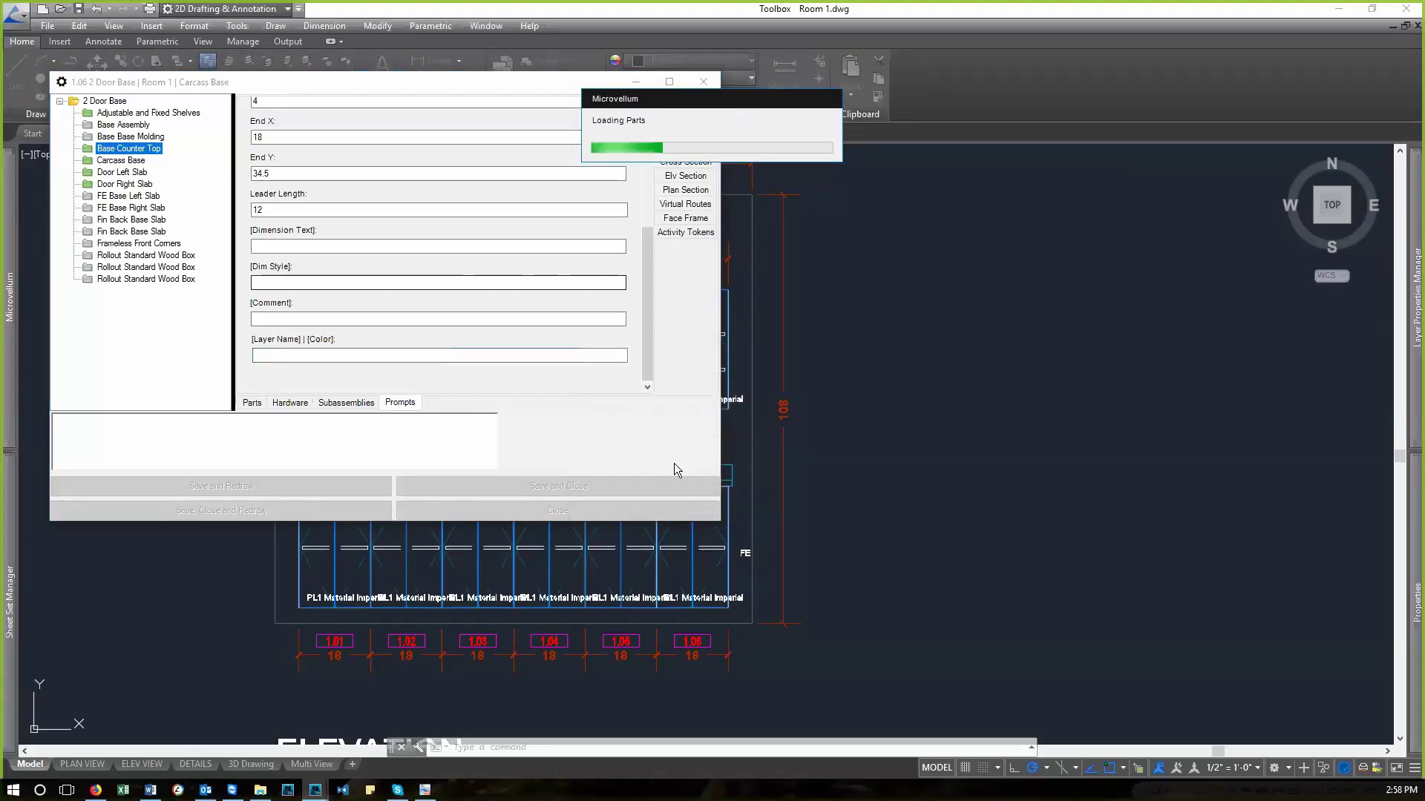
- Delete the oversized red ADJ text from the redrawn elevation
{"action": "left_click", "coordinate": [740, 160]}
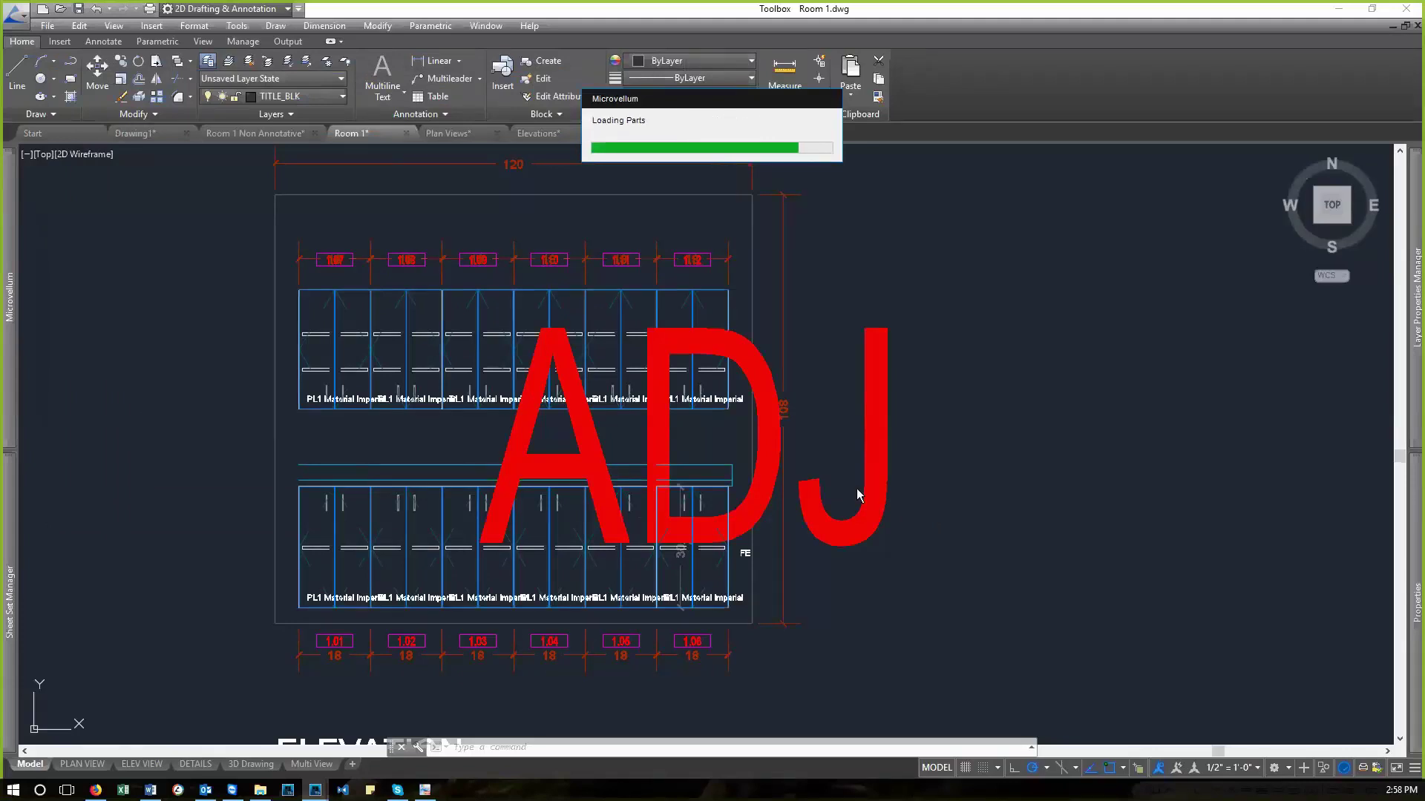
{"action": "left_click", "coordinate": [840, 464]}
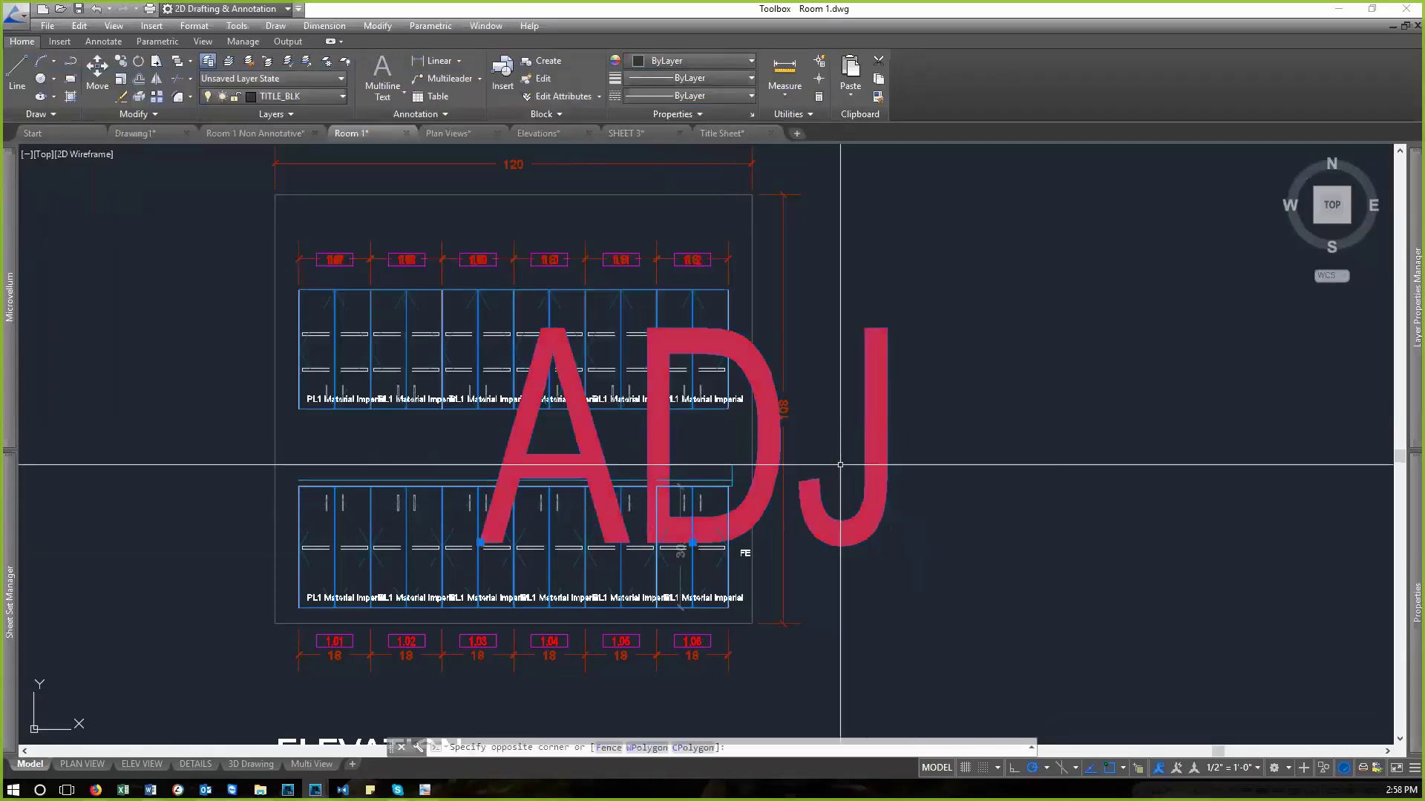
{"action": "key", "text": "Escape"}
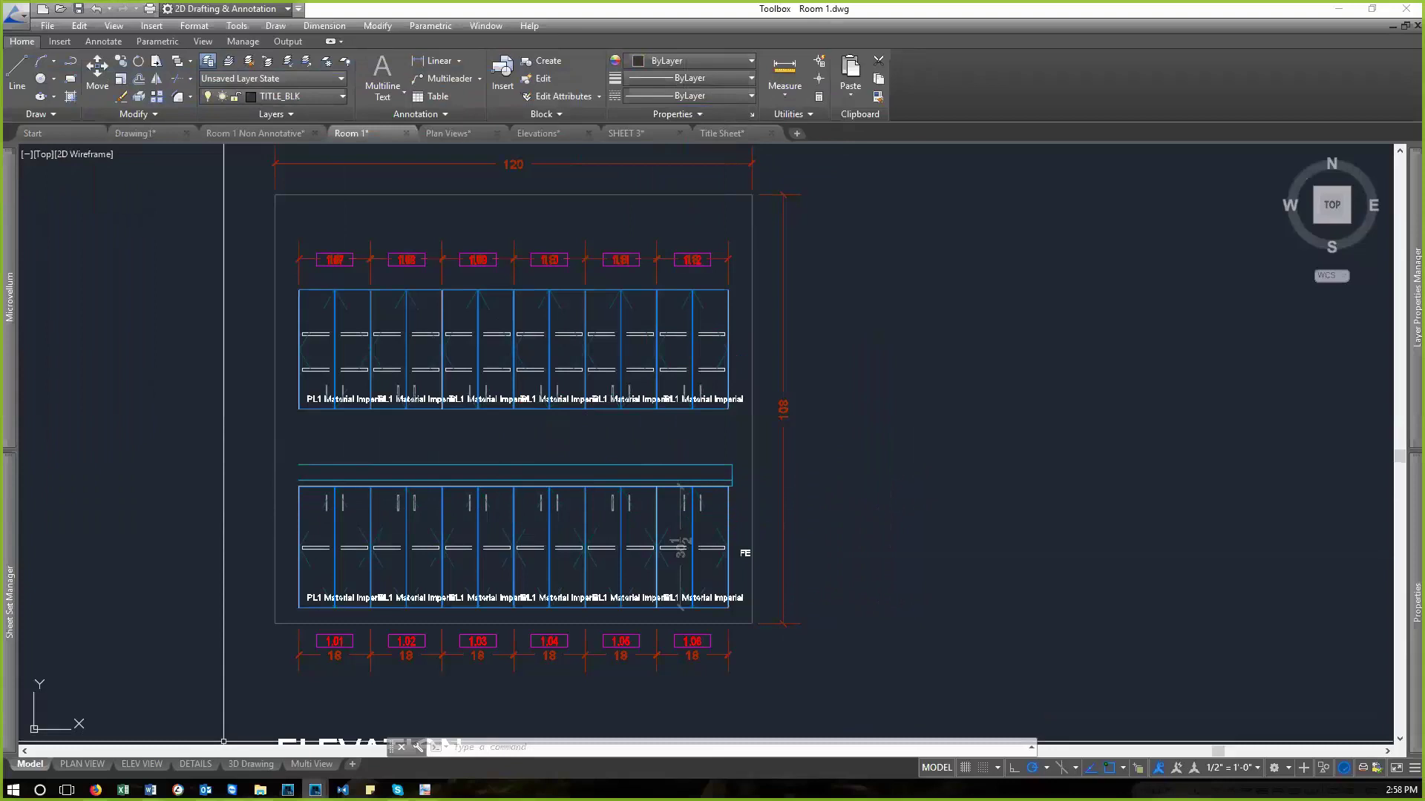
- Reopen the 2 Door Base product's Carcass Base elevation view tokens and display the settings of the last DRAWDIM token
{"action": "mouse_move", "coordinate": [316, 789]}
{"action": "left_click", "coordinate": [1203, 747]}
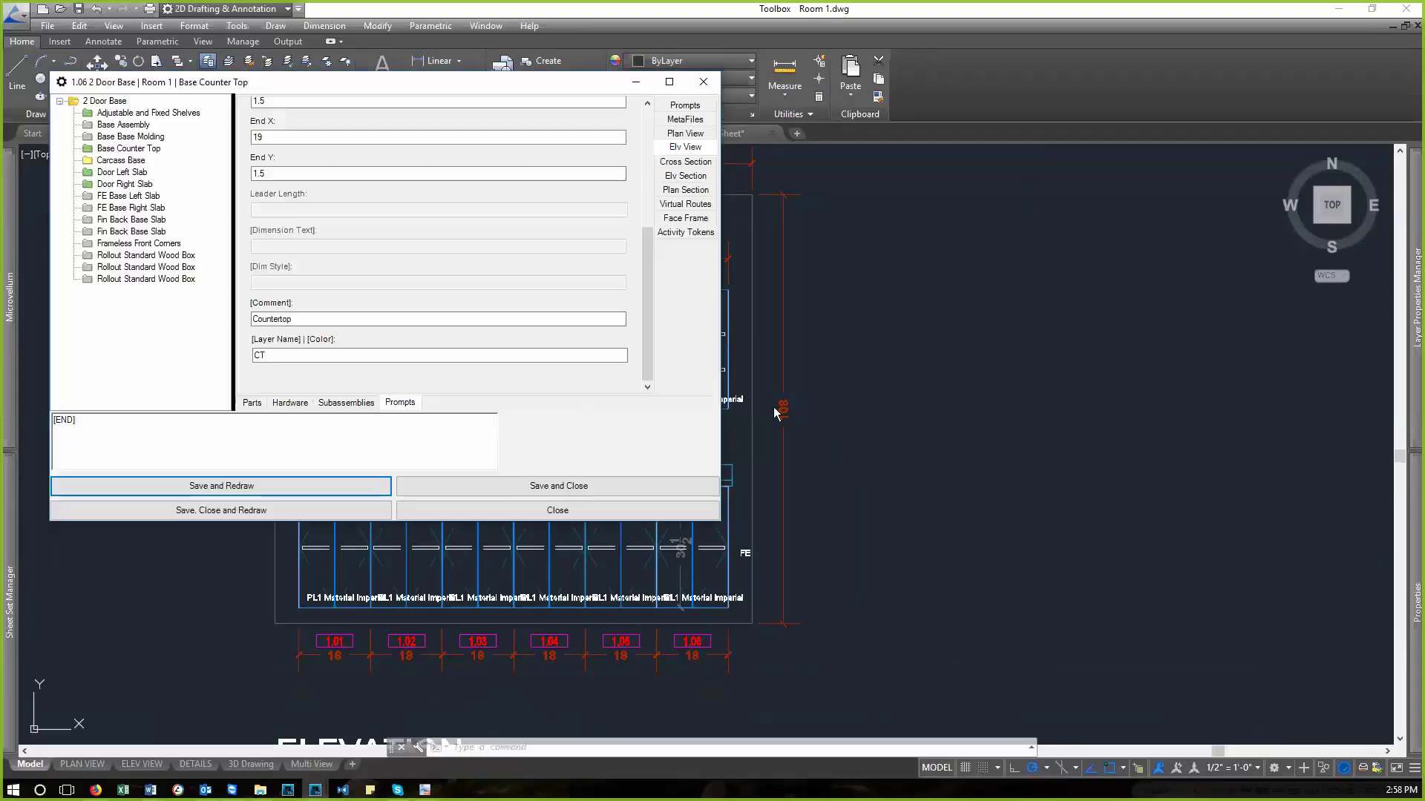
{"action": "left_click", "coordinate": [125, 160]}
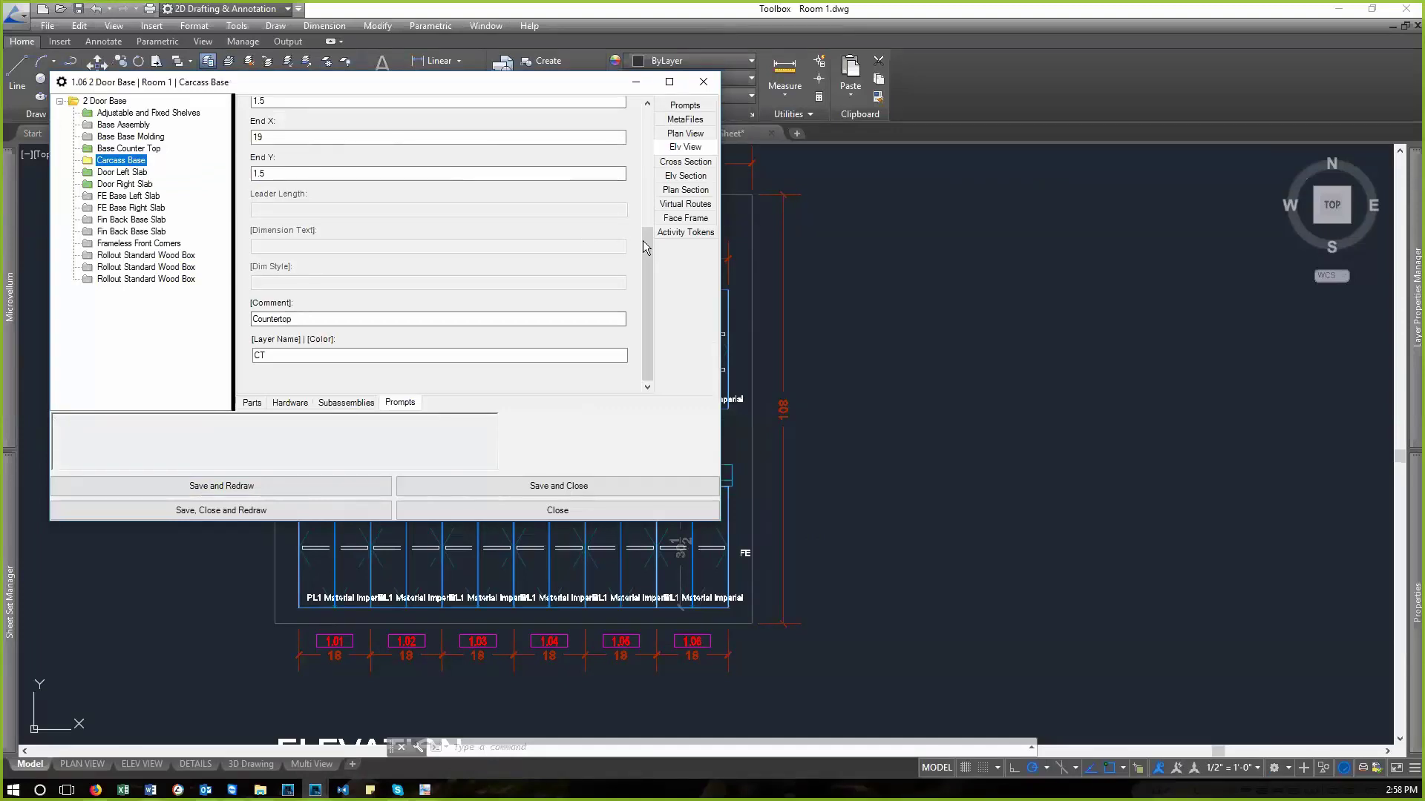
{"action": "left_click", "coordinate": [251, 403]}
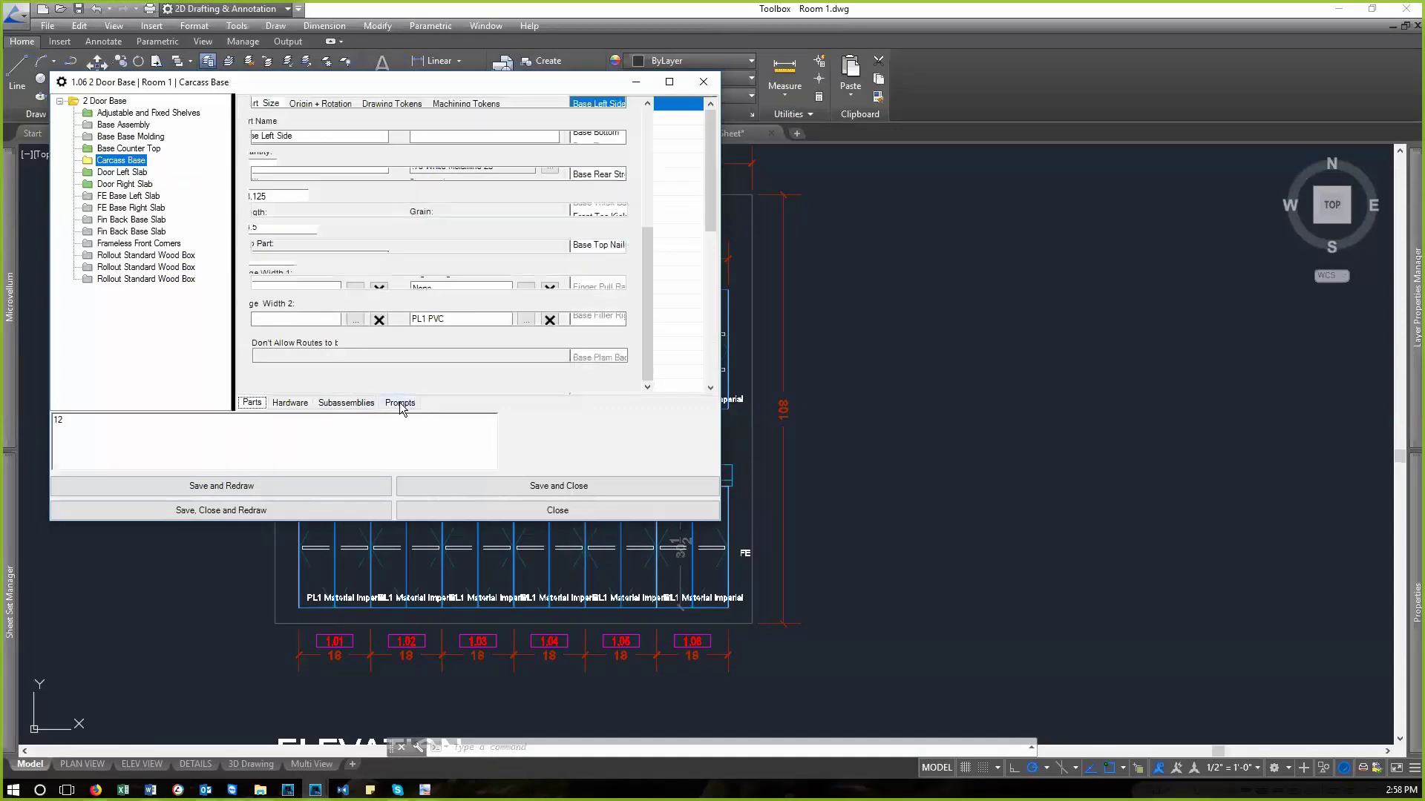
{"action": "left_click", "coordinate": [400, 403]}
{"action": "left_click", "coordinate": [684, 161]}
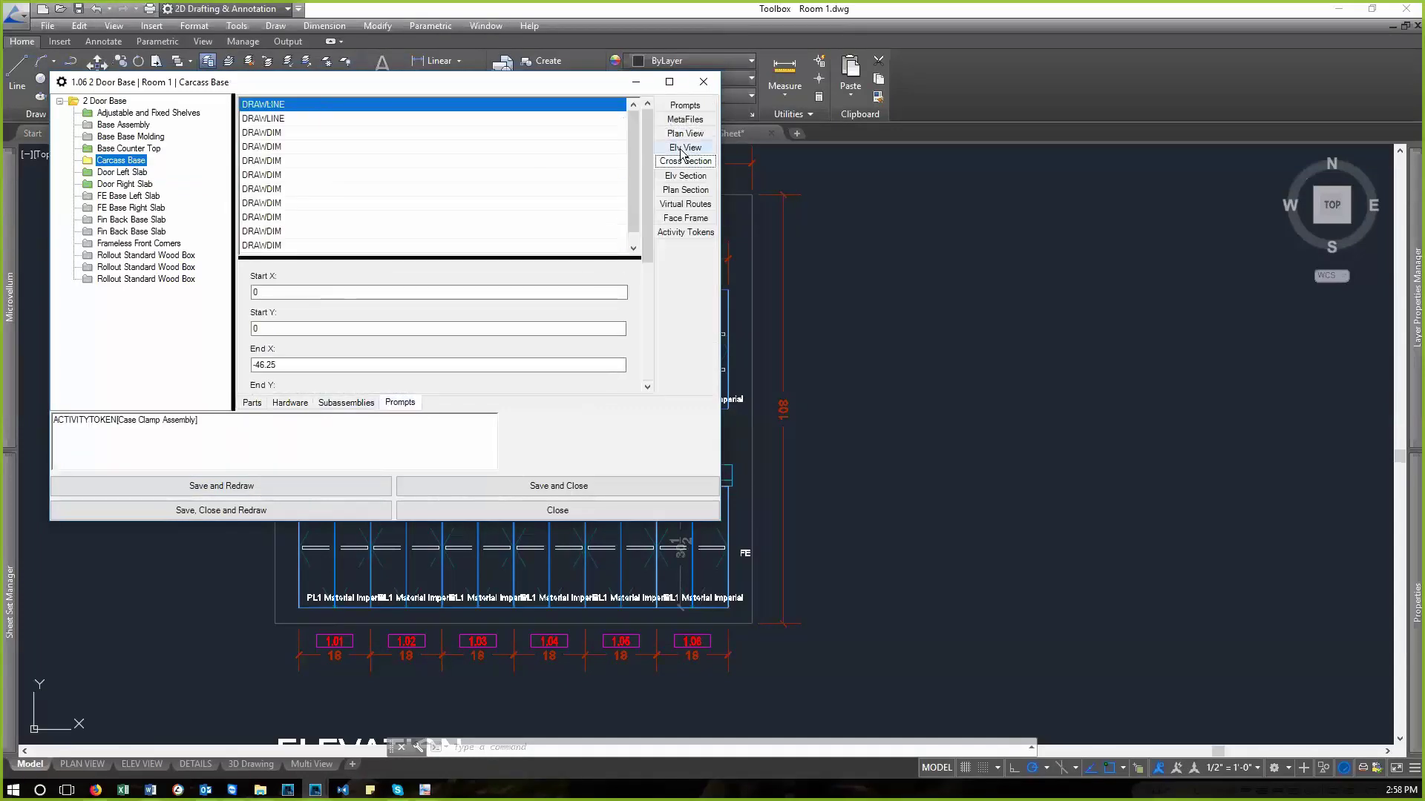
{"action": "left_click", "coordinate": [682, 147]}
{"action": "scroll", "coordinate": [643, 256], "scroll_direction": "up", "scroll_amount": 5}
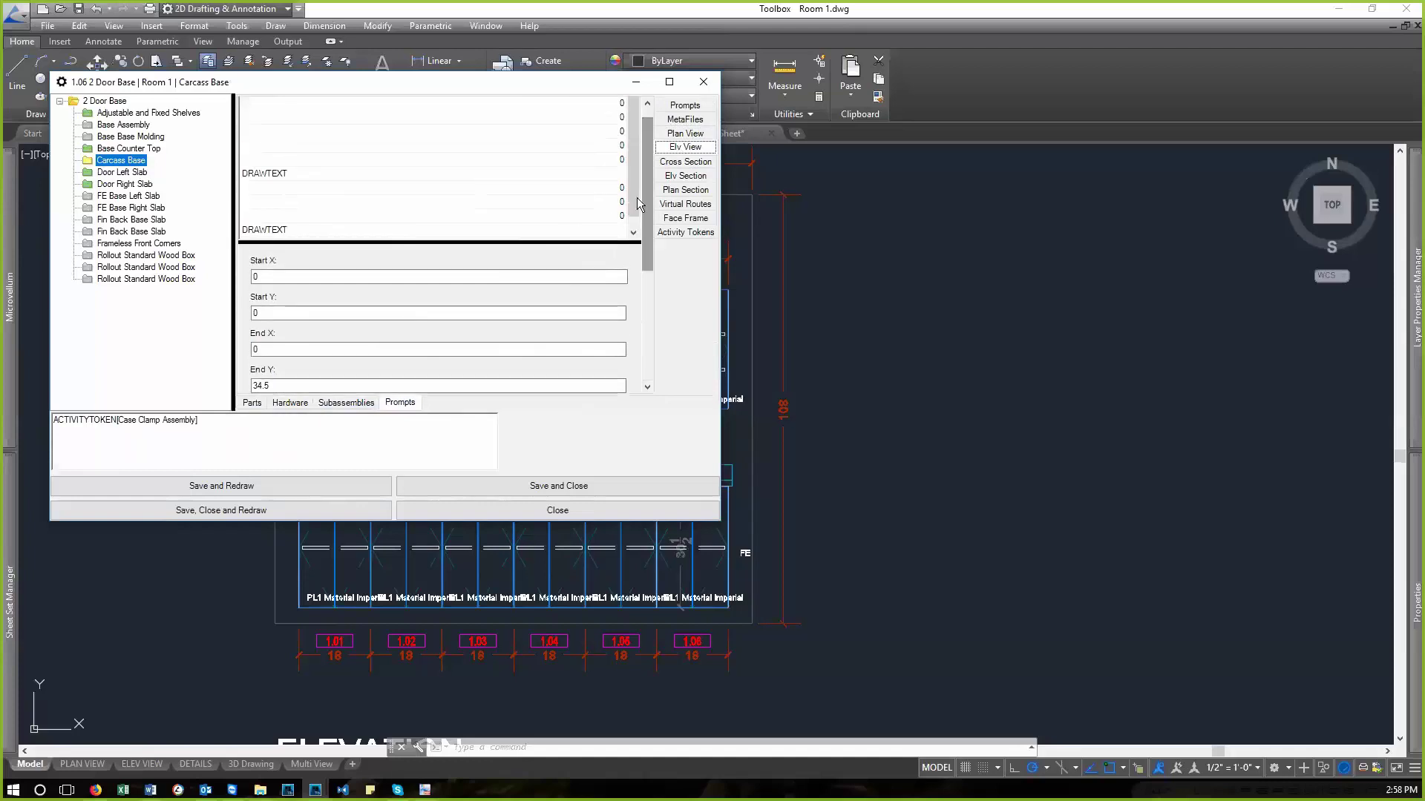
{"action": "left_click", "coordinate": [541, 232]}
{"action": "left_click_drag", "start_coordinate": [648, 215], "coordinate": [647, 288]}
{"action": "scroll", "coordinate": [648, 287], "scroll_direction": "up", "scroll_amount": 5}
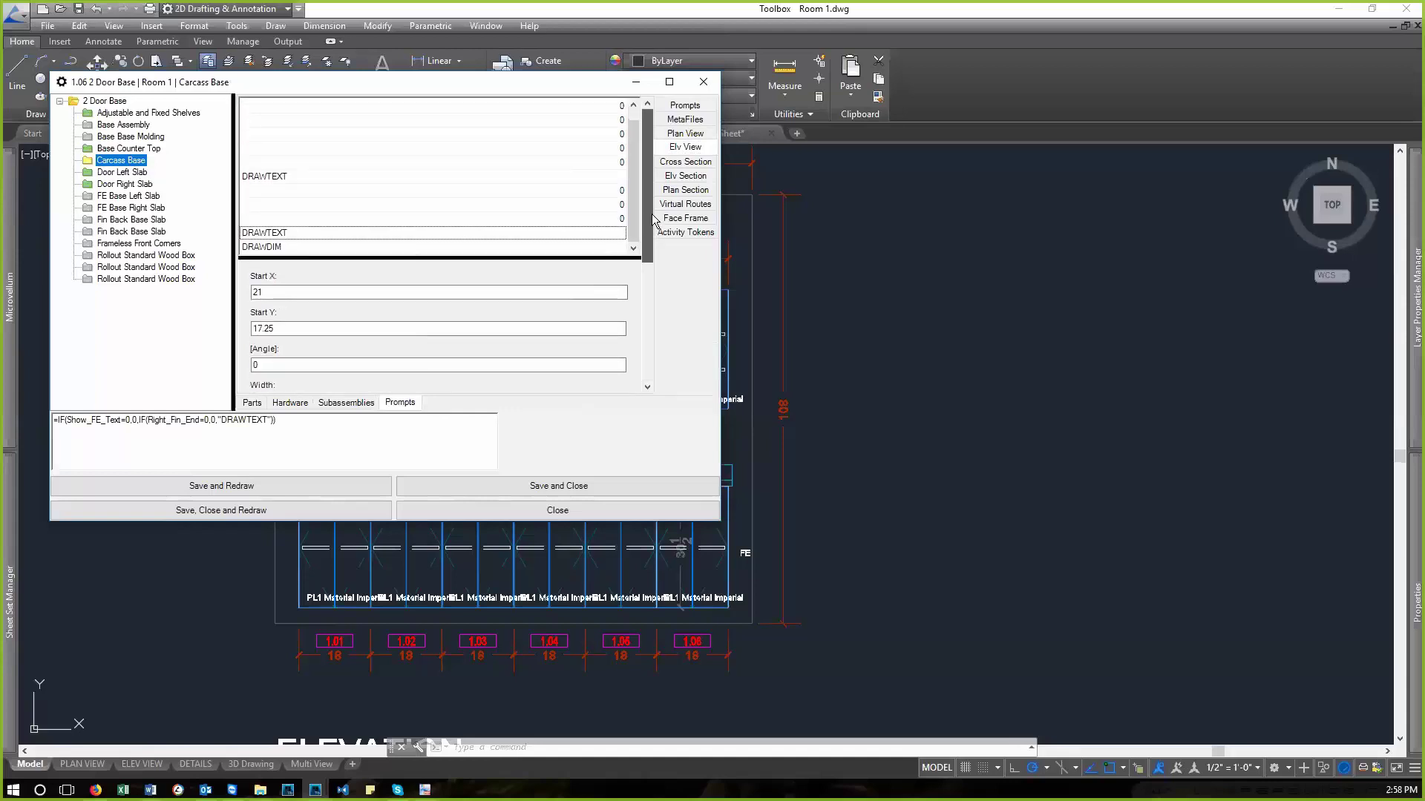
{"action": "left_click", "coordinate": [576, 246]}
{"action": "left_click_drag", "start_coordinate": [650, 203], "coordinate": [643, 327]}
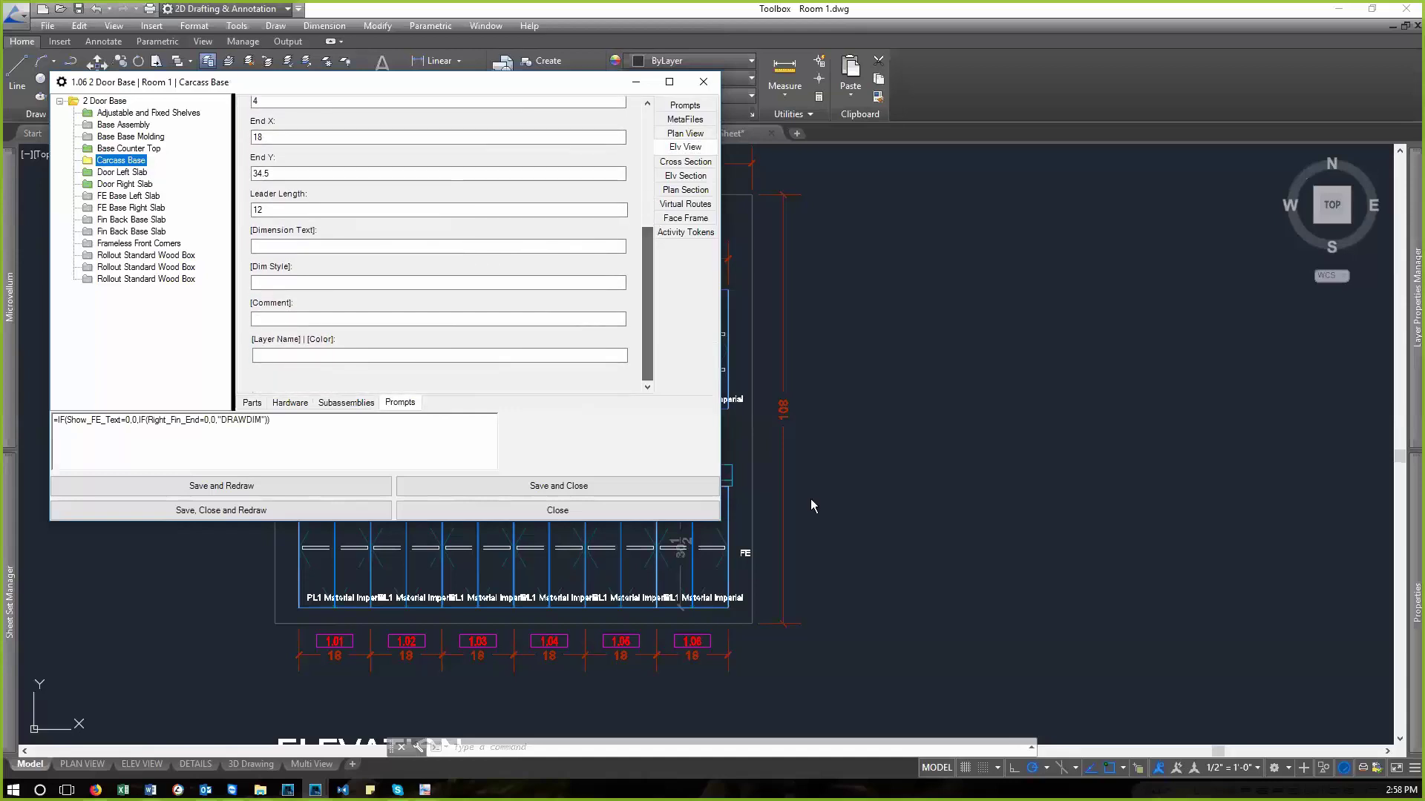
- Check which dimension style the room's overall height dimension beside the elevation uses
{"action": "key", "text": "Escape"}
{"action": "left_click", "coordinate": [781, 477]}
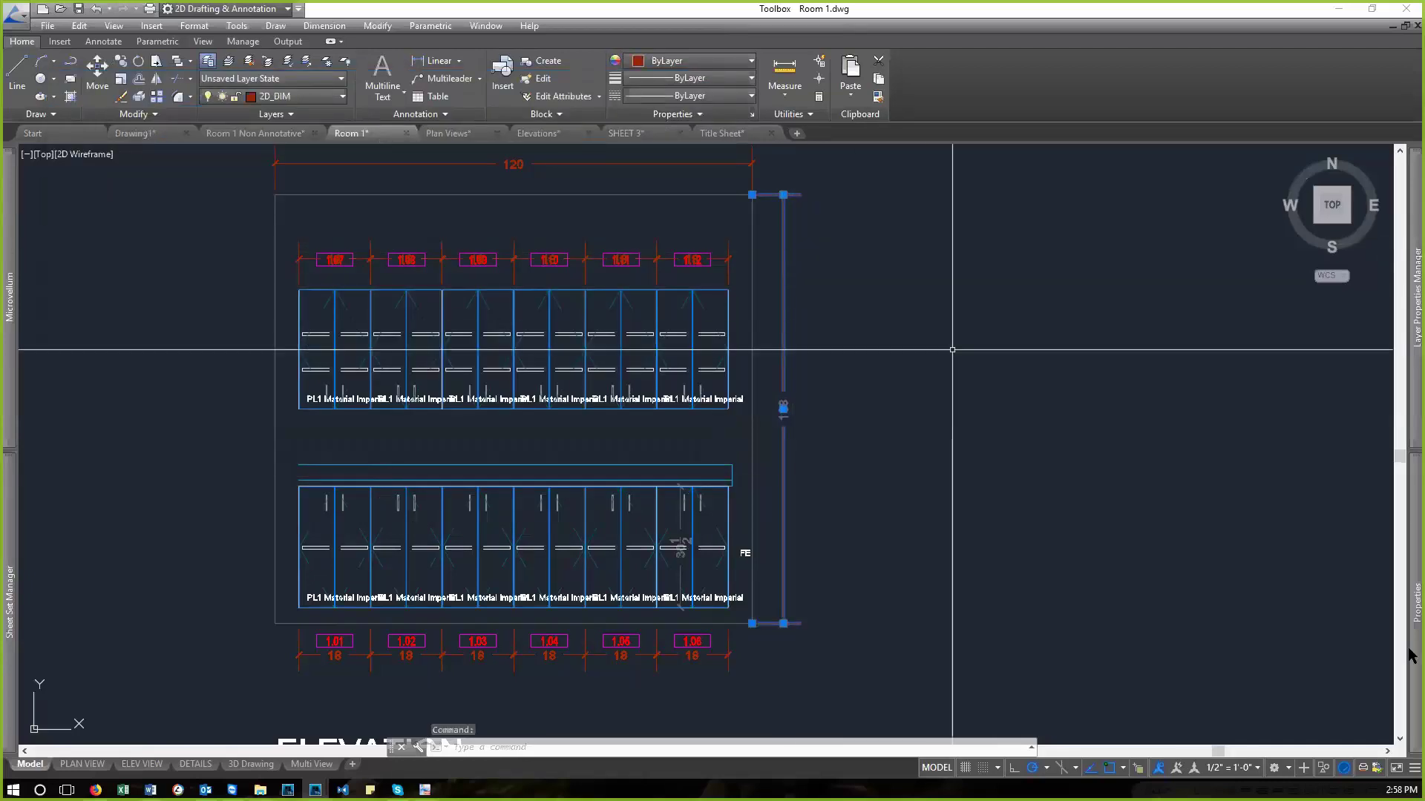
{"action": "key", "text": "ctrl+1"}
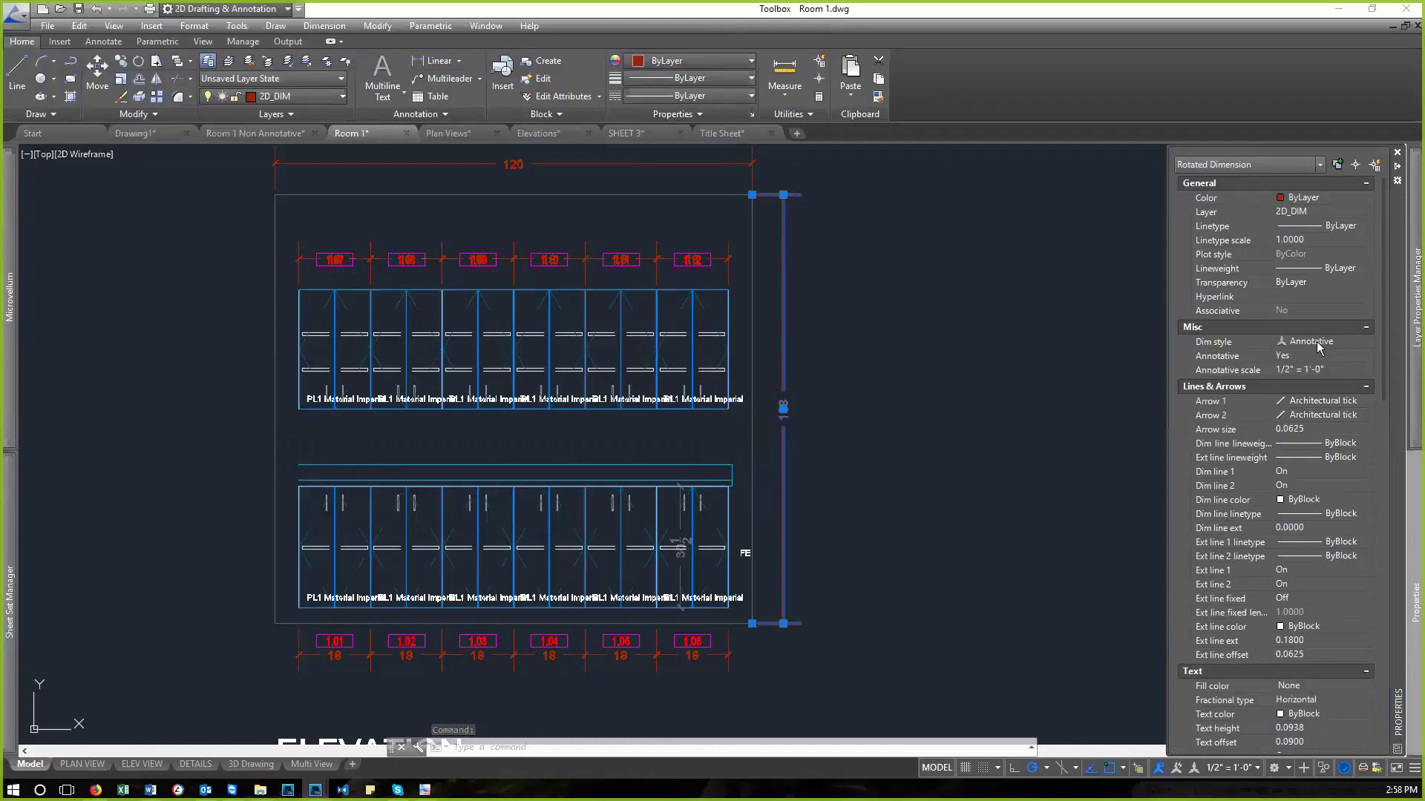
{"action": "key", "text": "ctrl+1"}
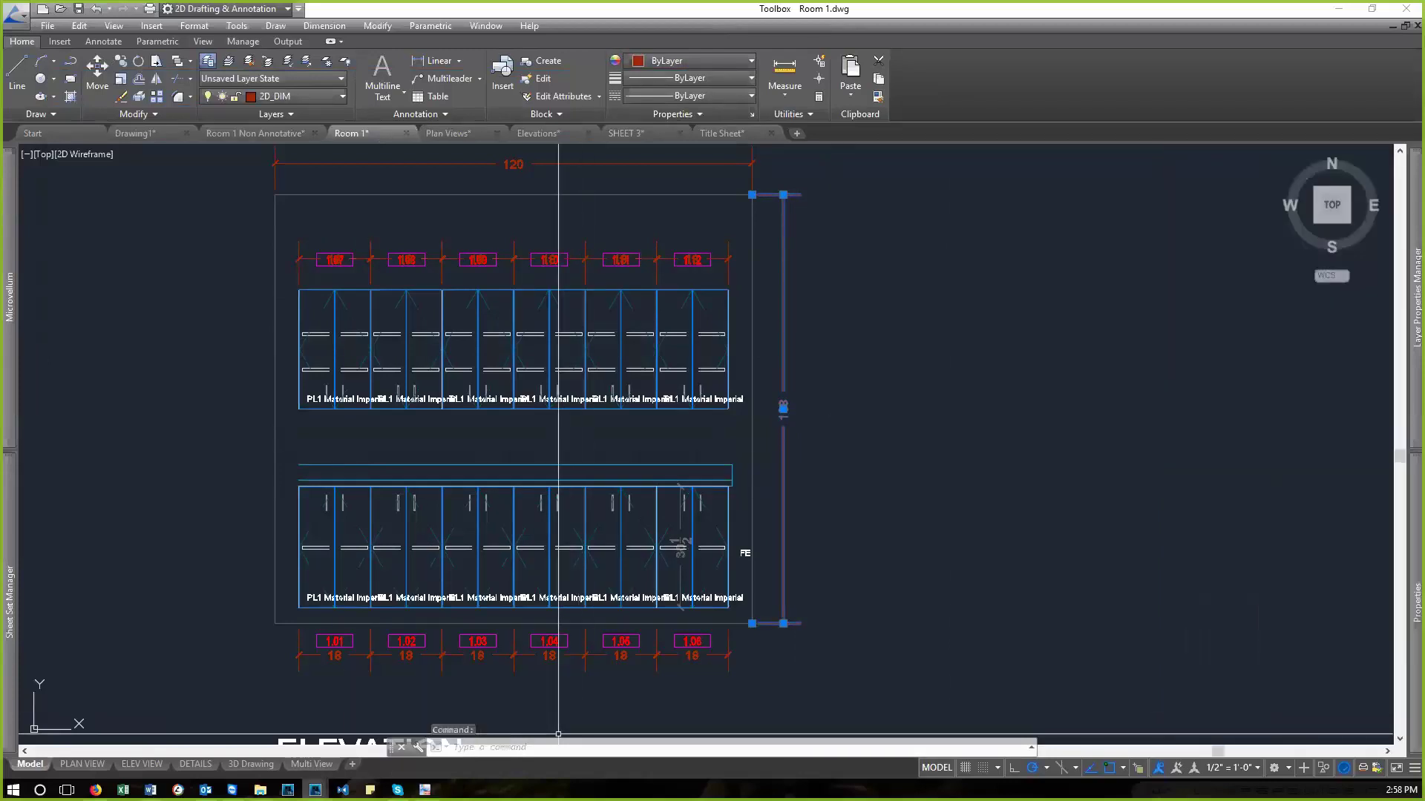
- Set the finished-end DRAWDIM token's dim style to Annotative and its layer name to DIM
{"action": "left_click", "coordinate": [1208, 729]}
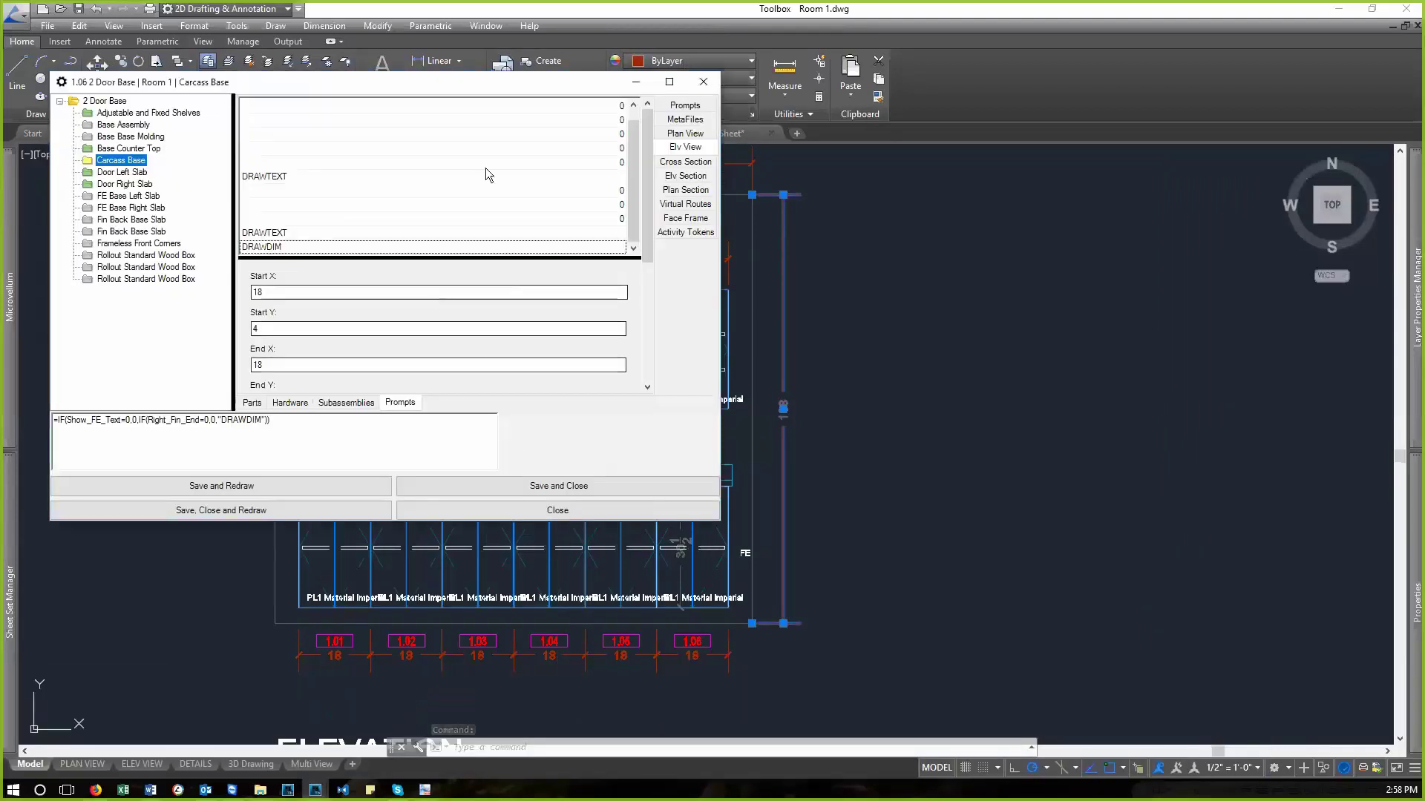
{"action": "left_click_drag", "start_coordinate": [644, 253], "coordinate": [646, 342]}
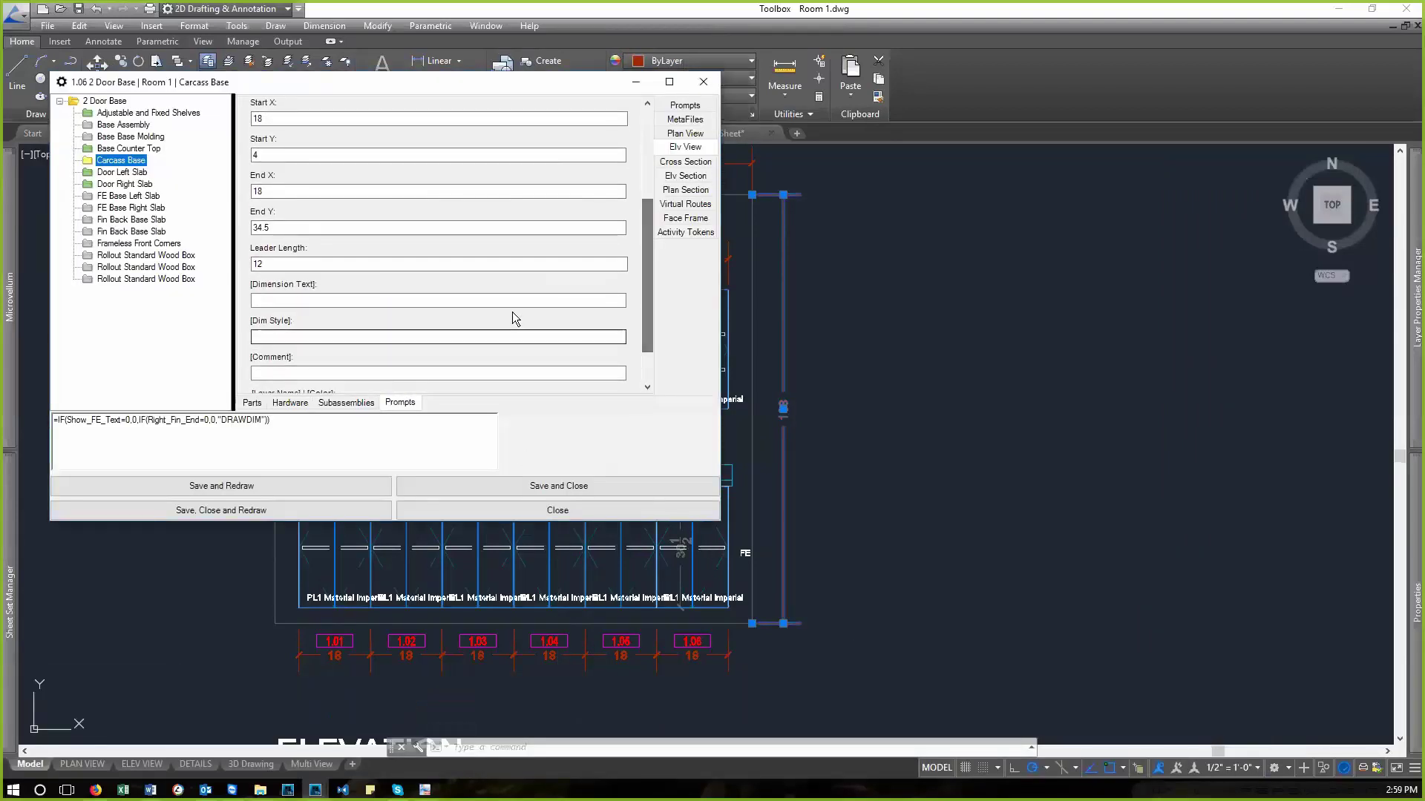
{"action": "left_click", "coordinate": [466, 340]}
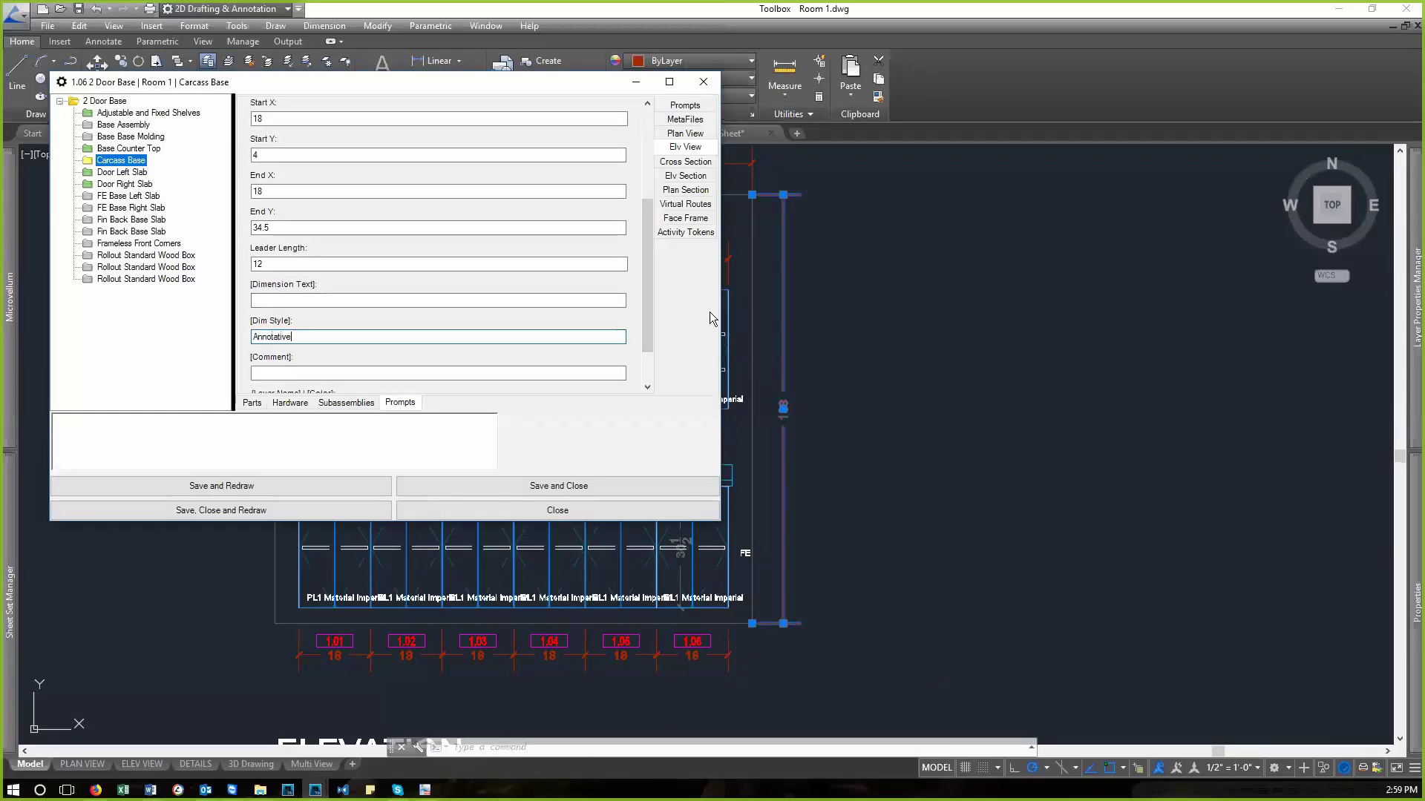
{"action": "left_click_drag", "start_coordinate": [647, 319], "coordinate": [647, 348]}
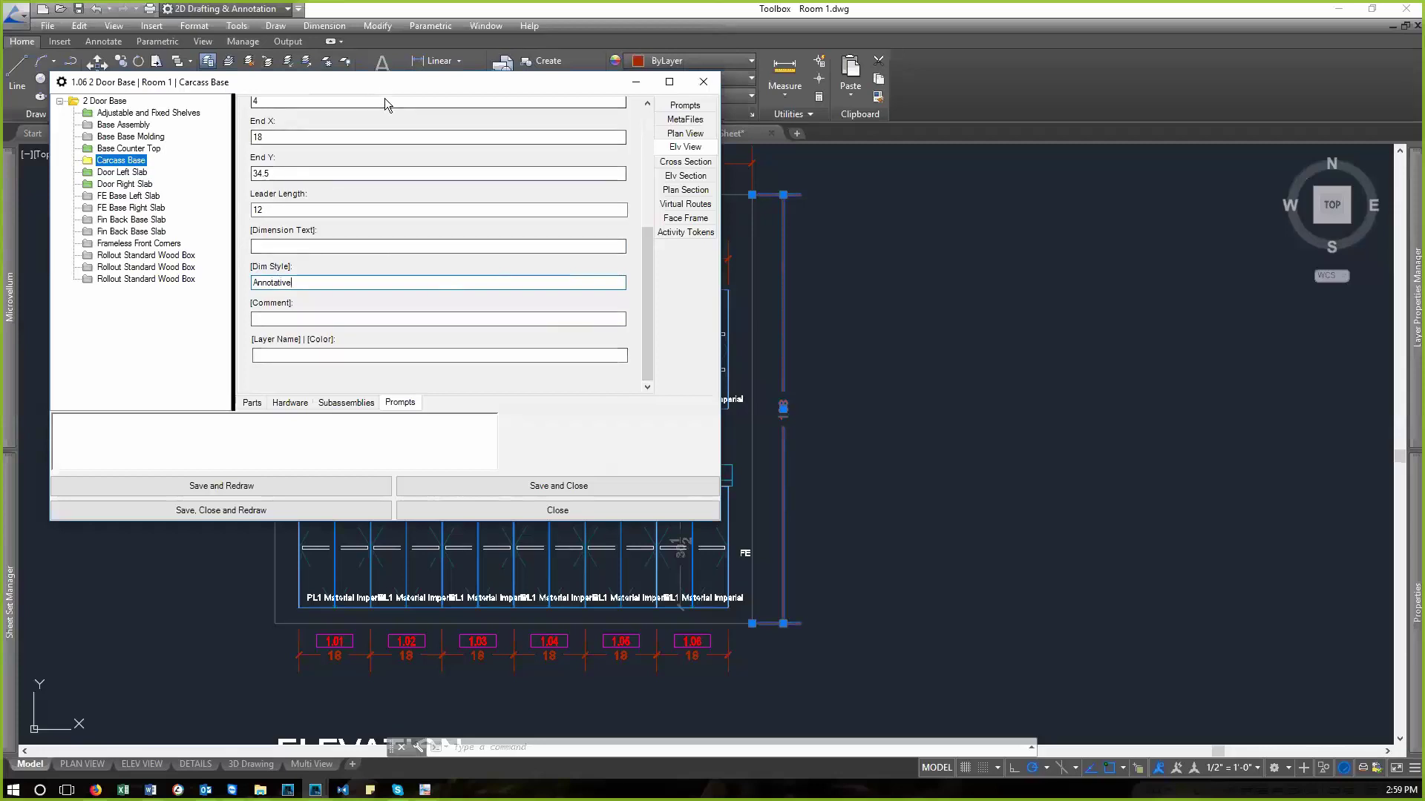
{"action": "left_click_drag", "start_coordinate": [385, 81], "coordinate": [421, 193]}
{"action": "left_click", "coordinate": [383, 468]}
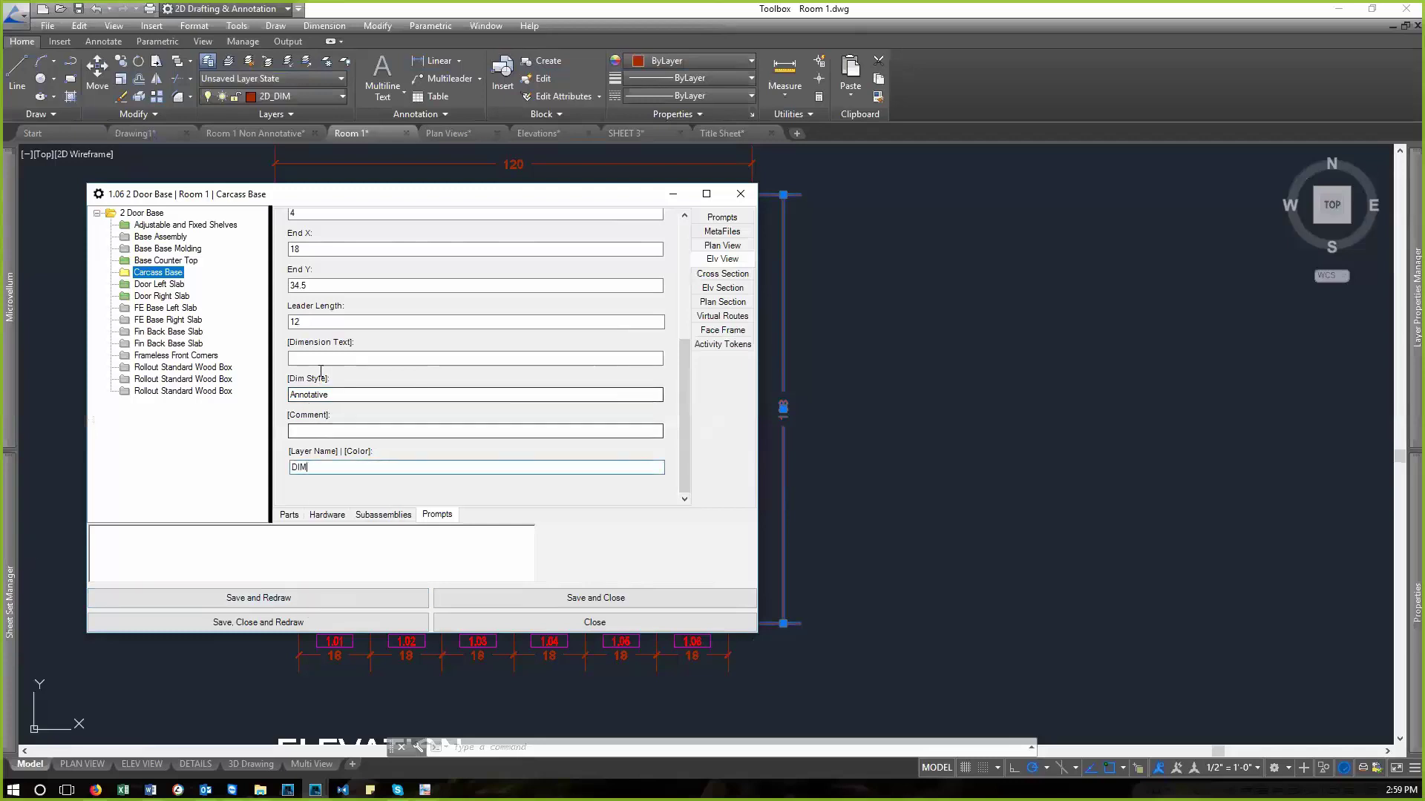
{"action": "mouse_move", "coordinate": [684, 407]}
{"action": "left_mouse_down"}
{"action": "mouse_move", "coordinate": [687, 315]}
{"action": "mouse_move", "coordinate": [681, 426]}
{"action": "left_mouse_up"}
- Save the Carcass Base subassembly in the current product and redraw the cabinet with the new dimension style and layer
{"action": "left_click", "coordinate": [314, 598]}
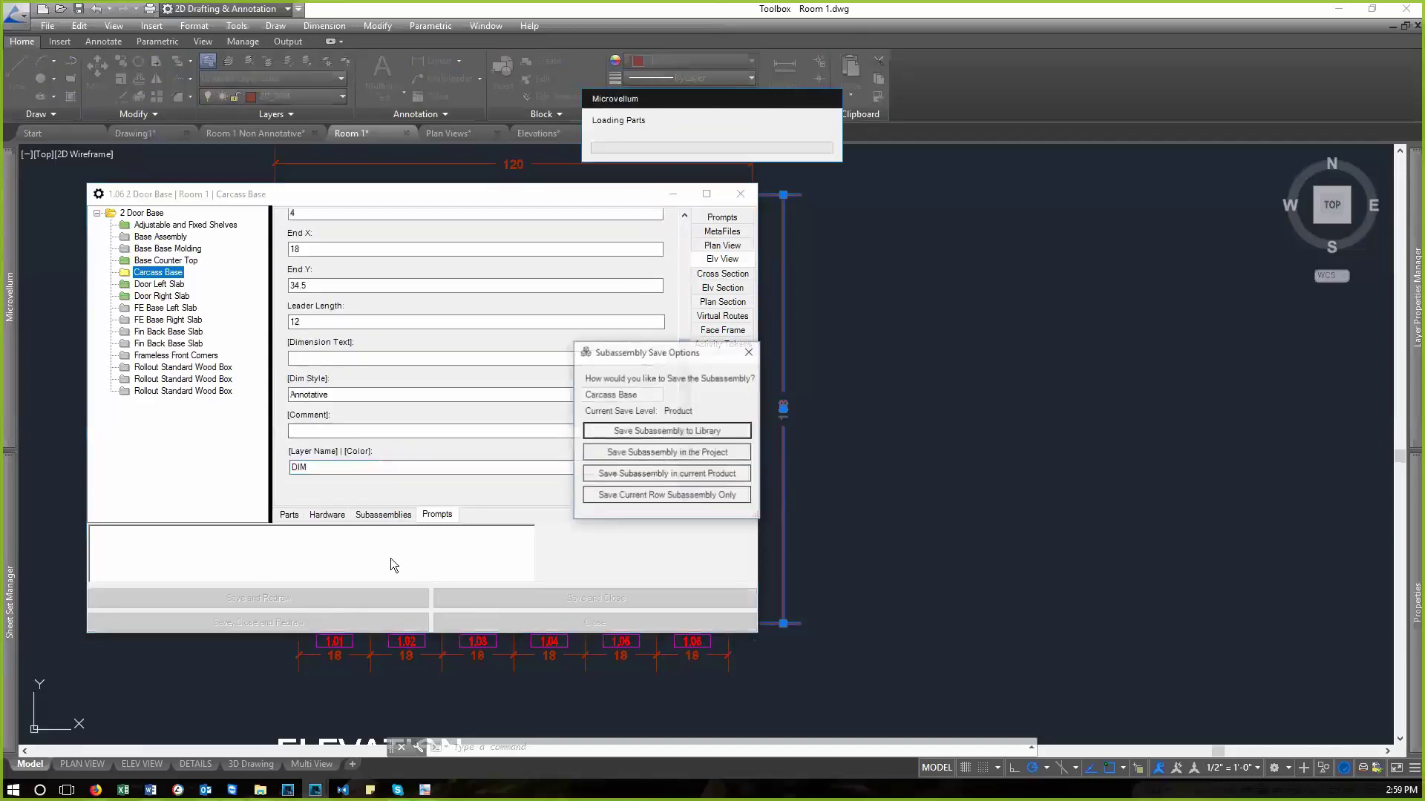
{"action": "left_click", "coordinate": [696, 476]}
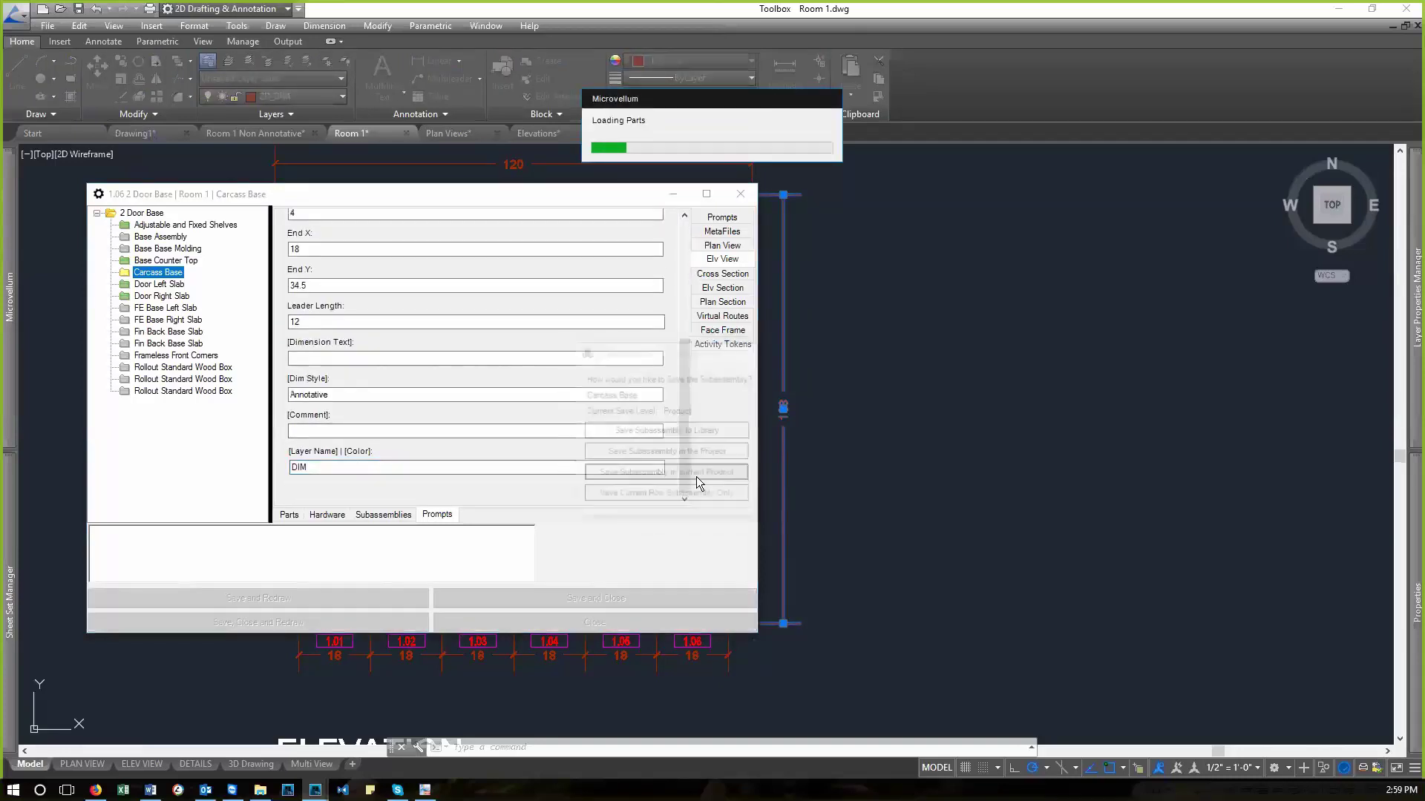
{"action": "left_click", "coordinate": [745, 159]}
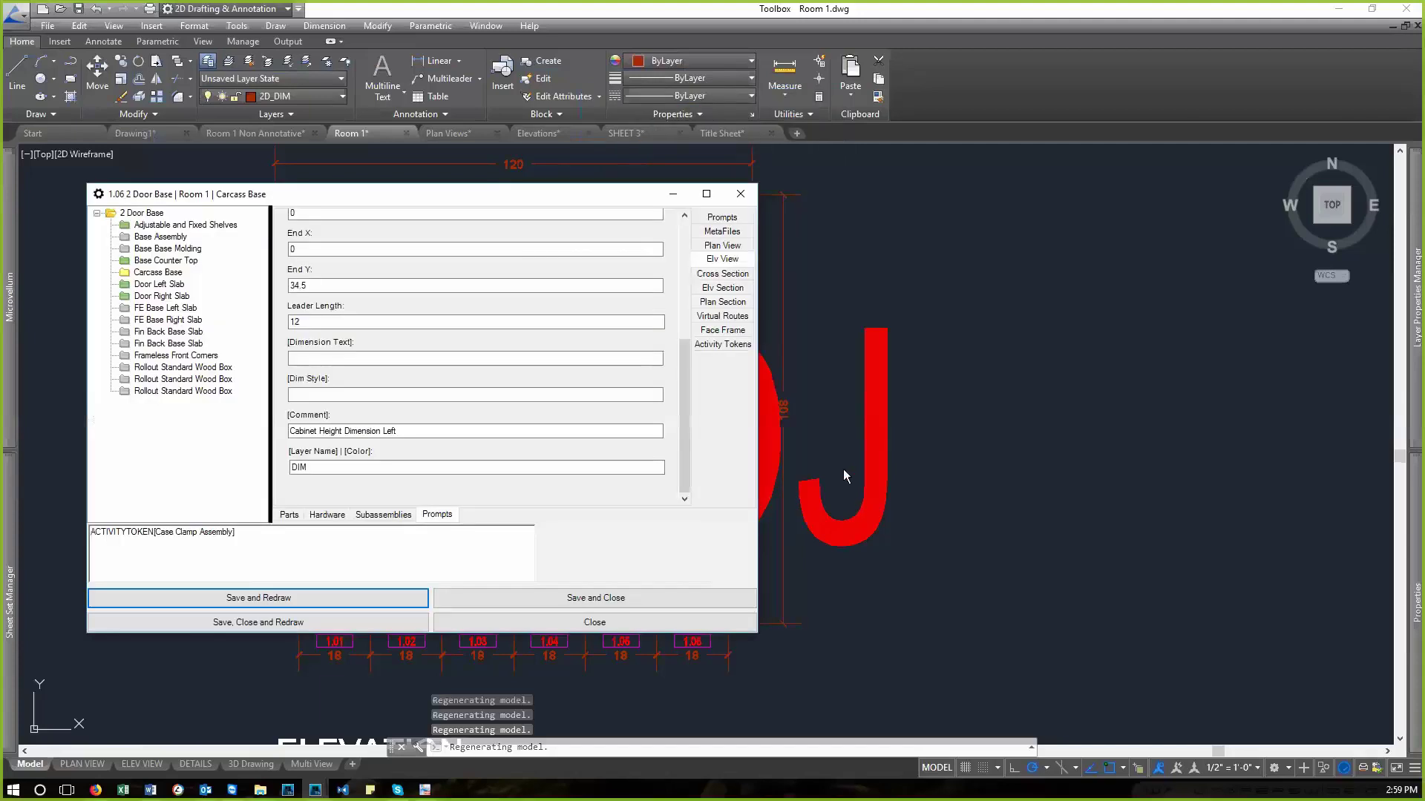
- Erase the oversized red ADJ text from the redrawn elevation
{"action": "key", "text": "Return"}
{"action": "left_click", "coordinate": [849, 452]}
{"action": "type", "text": "e"}
{"action": "key", "text": "Return"}
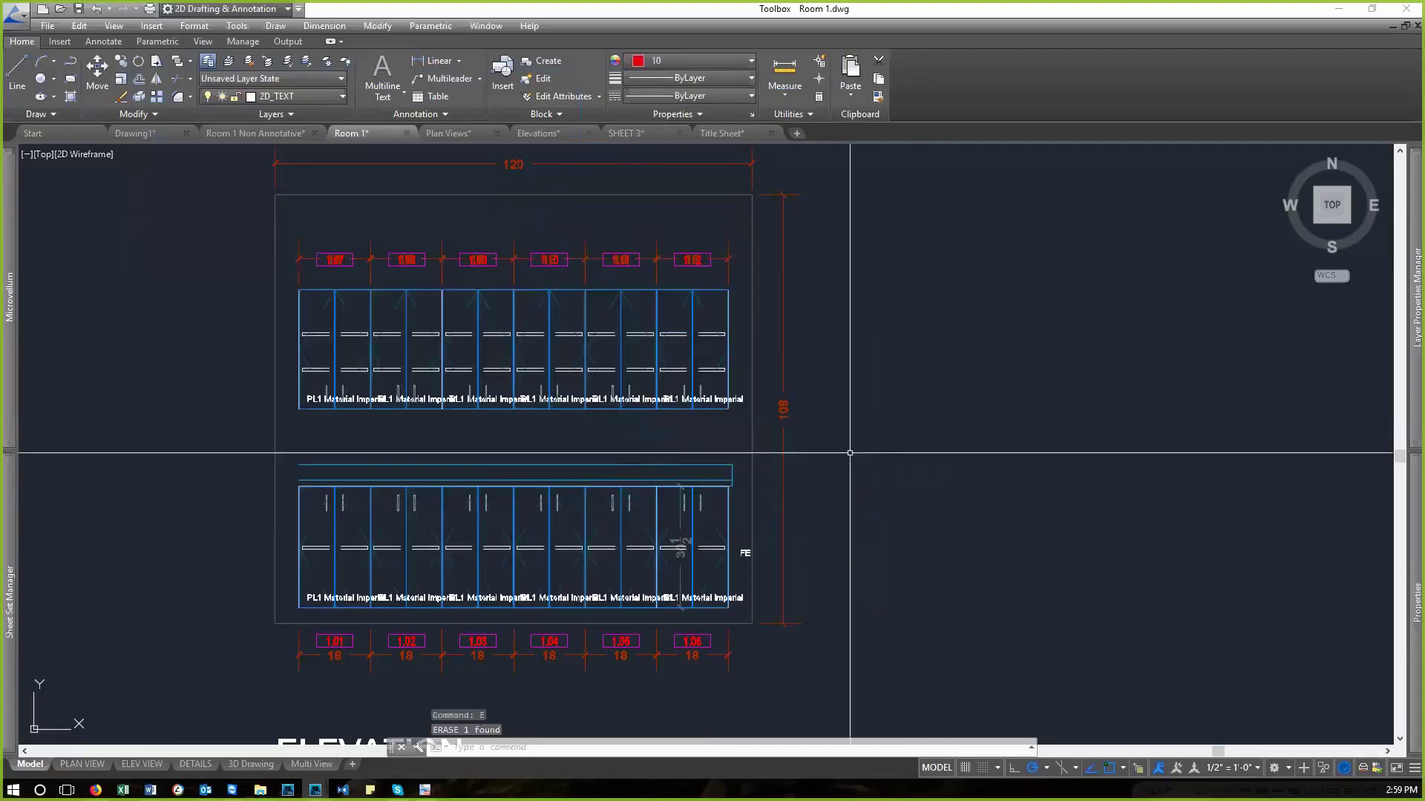
- Examine where the finished-end height dimension sits relative to cabinet 1.06's right edge in the elevation
{"action": "scroll", "coordinate": [694, 597], "scroll_direction": "up", "scroll_amount": 6}
{"action": "left_click", "coordinate": [614, 473]}
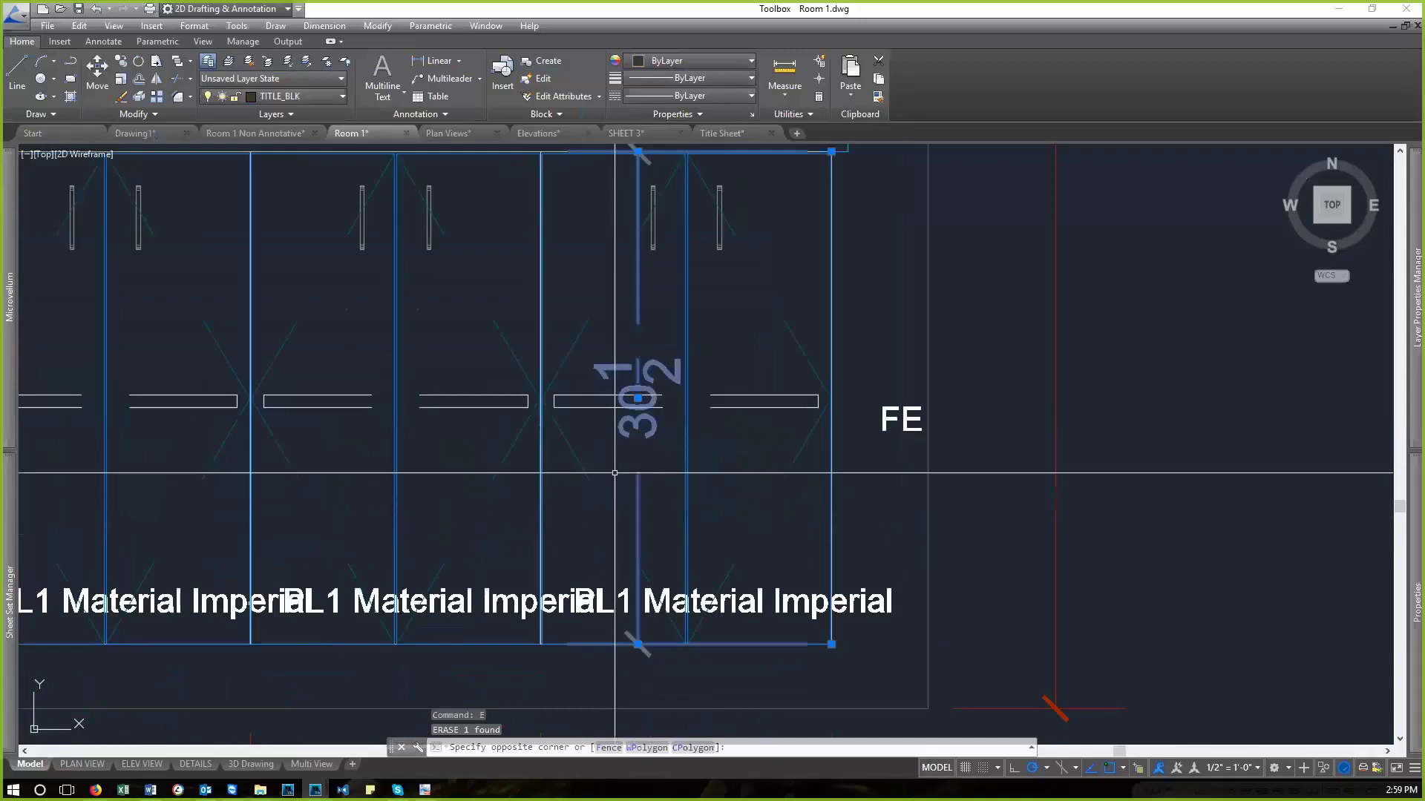
{"action": "left_click", "coordinate": [614, 472]}
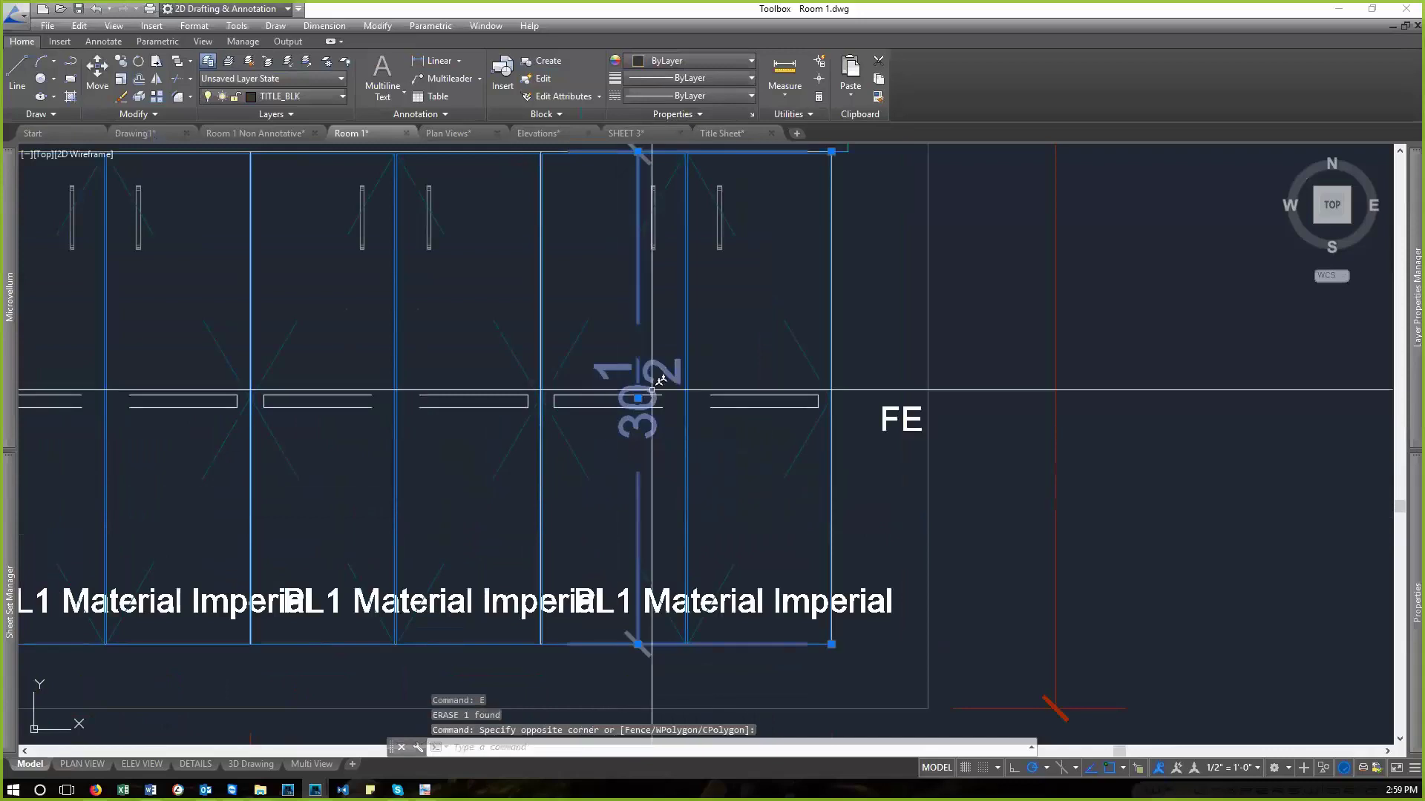
{"action": "scroll", "coordinate": [565, 419], "scroll_direction": "down", "scroll_amount": 4}
{"action": "scroll", "coordinate": [572, 340], "scroll_direction": "up", "scroll_amount": 2}
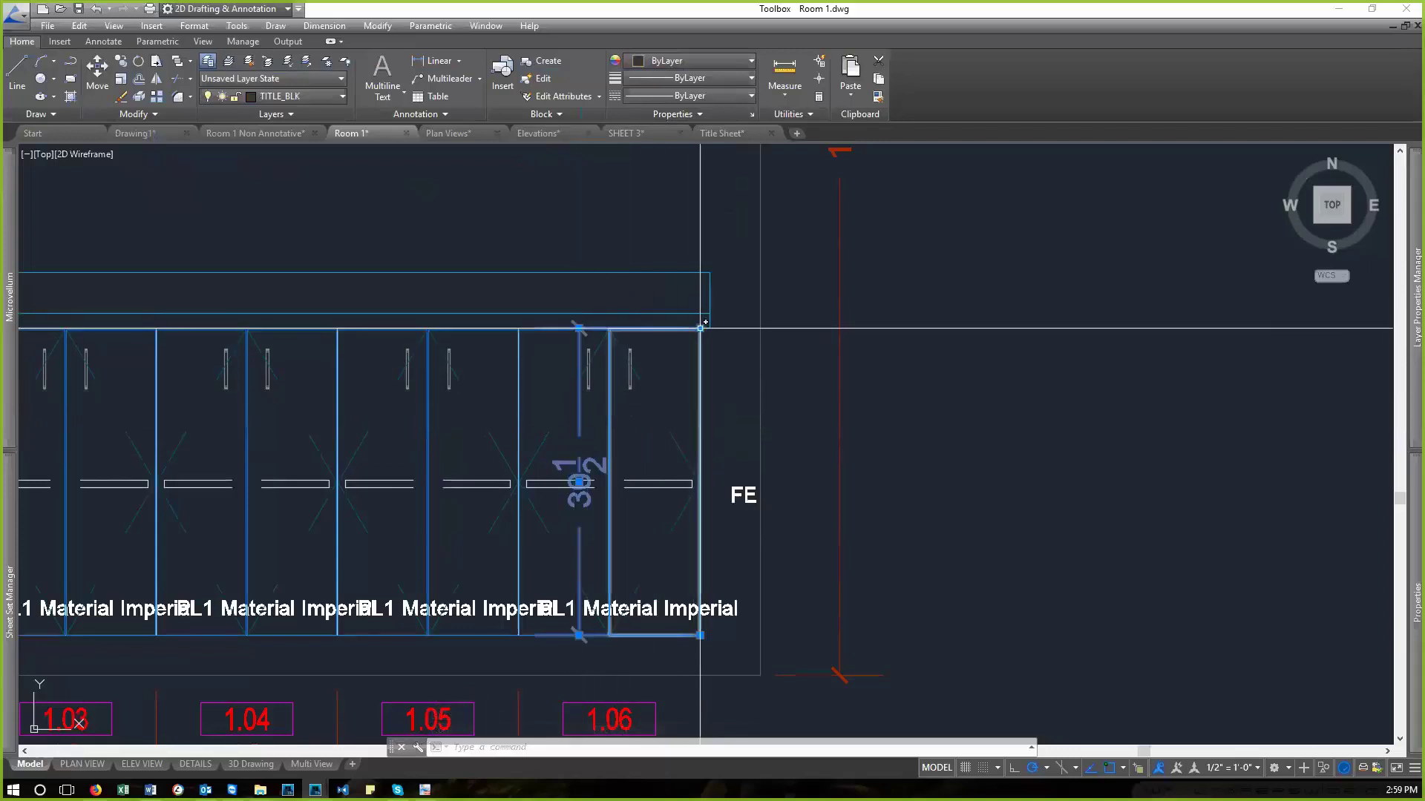
{"action": "scroll", "coordinate": [572, 324], "scroll_direction": "down", "scroll_amount": 4}
{"action": "key", "text": "Escape"}
{"action": "scroll", "coordinate": [615, 590], "scroll_direction": "up", "scroll_amount": 2}
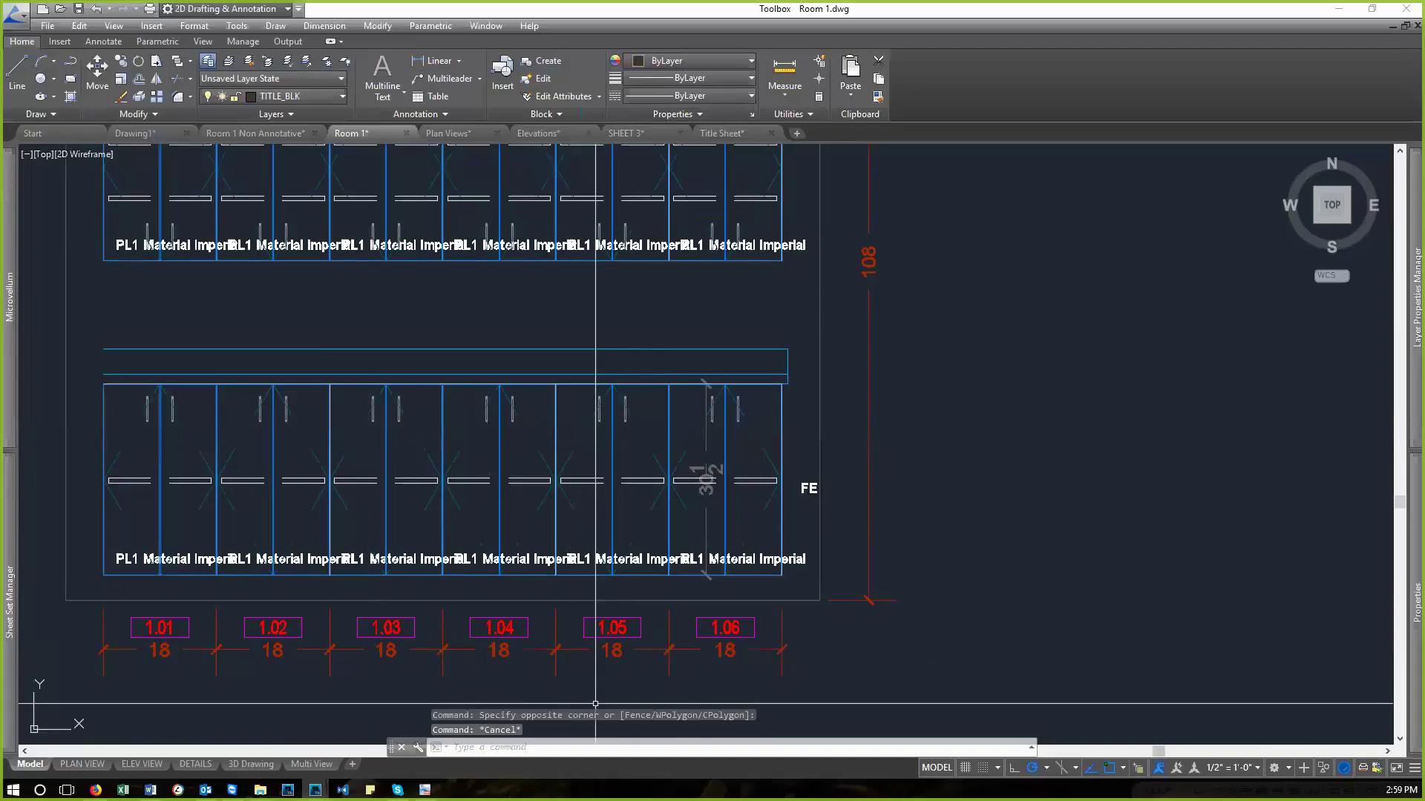
- Return to the Carcass Base elevation view tokens in the product window and select the conditional finished-end DRAWDIM token
{"action": "mouse_move", "coordinate": [315, 790]}
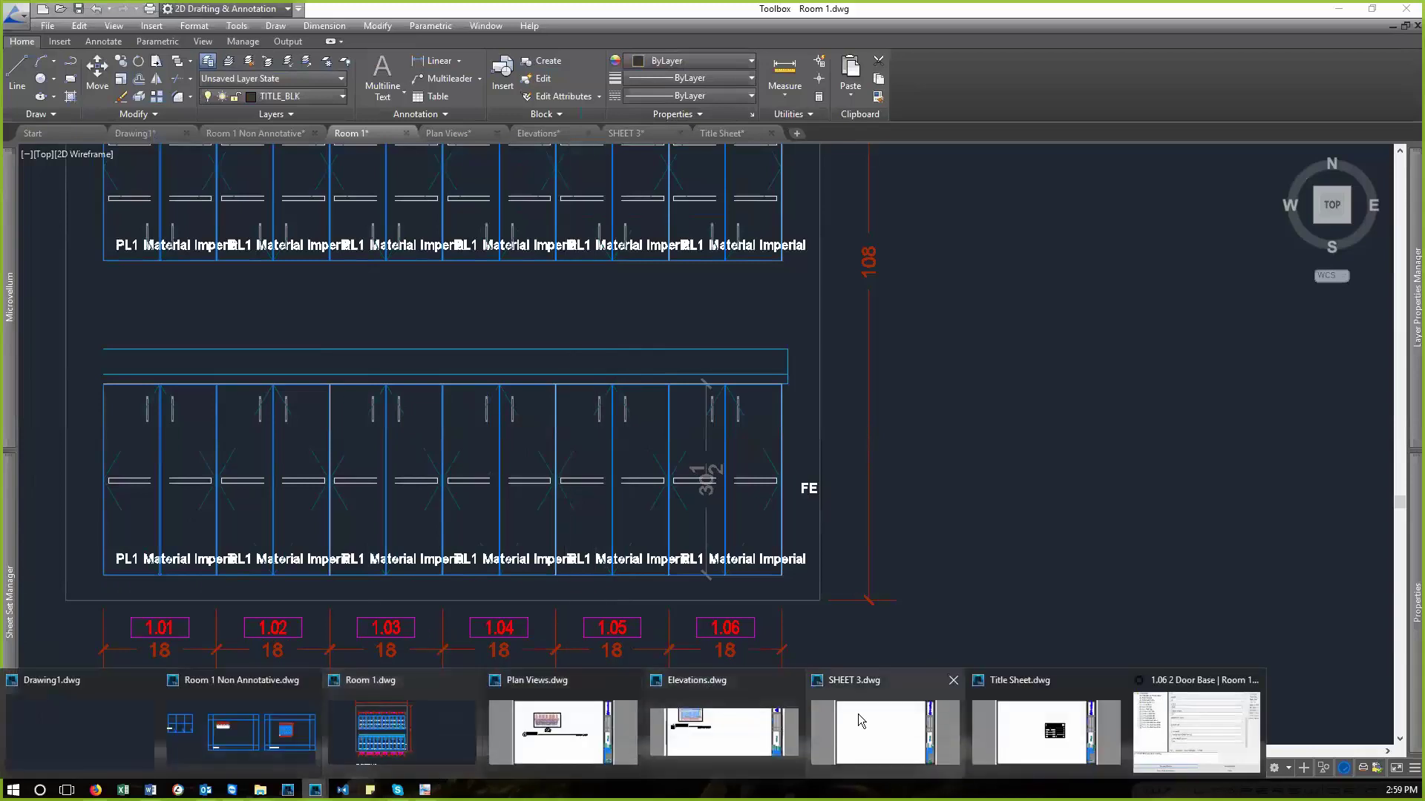
{"action": "left_click", "coordinate": [1196, 719]}
{"action": "double_click", "coordinate": [464, 321]}
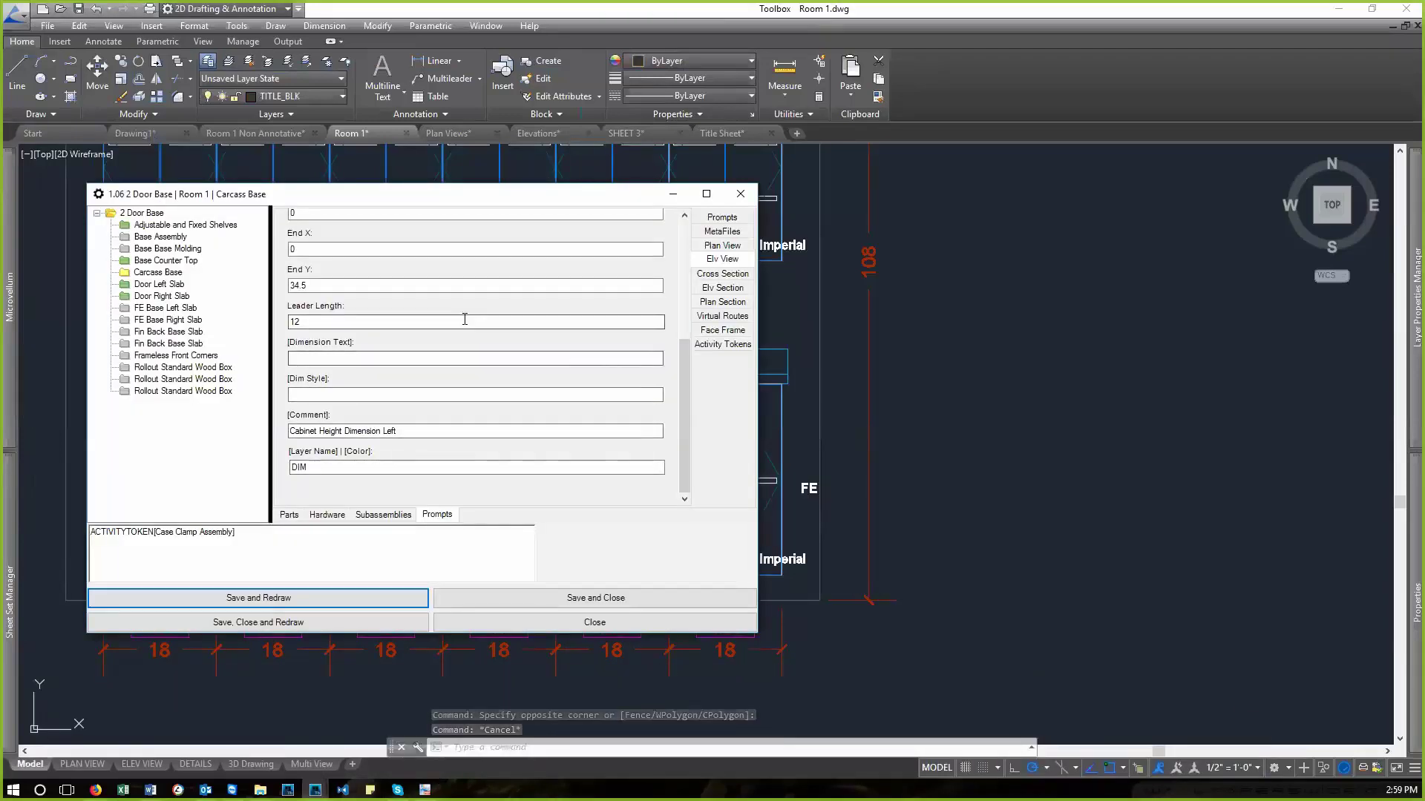
{"action": "right_click", "coordinate": [171, 274]}
{"action": "left_click", "coordinate": [223, 285]}
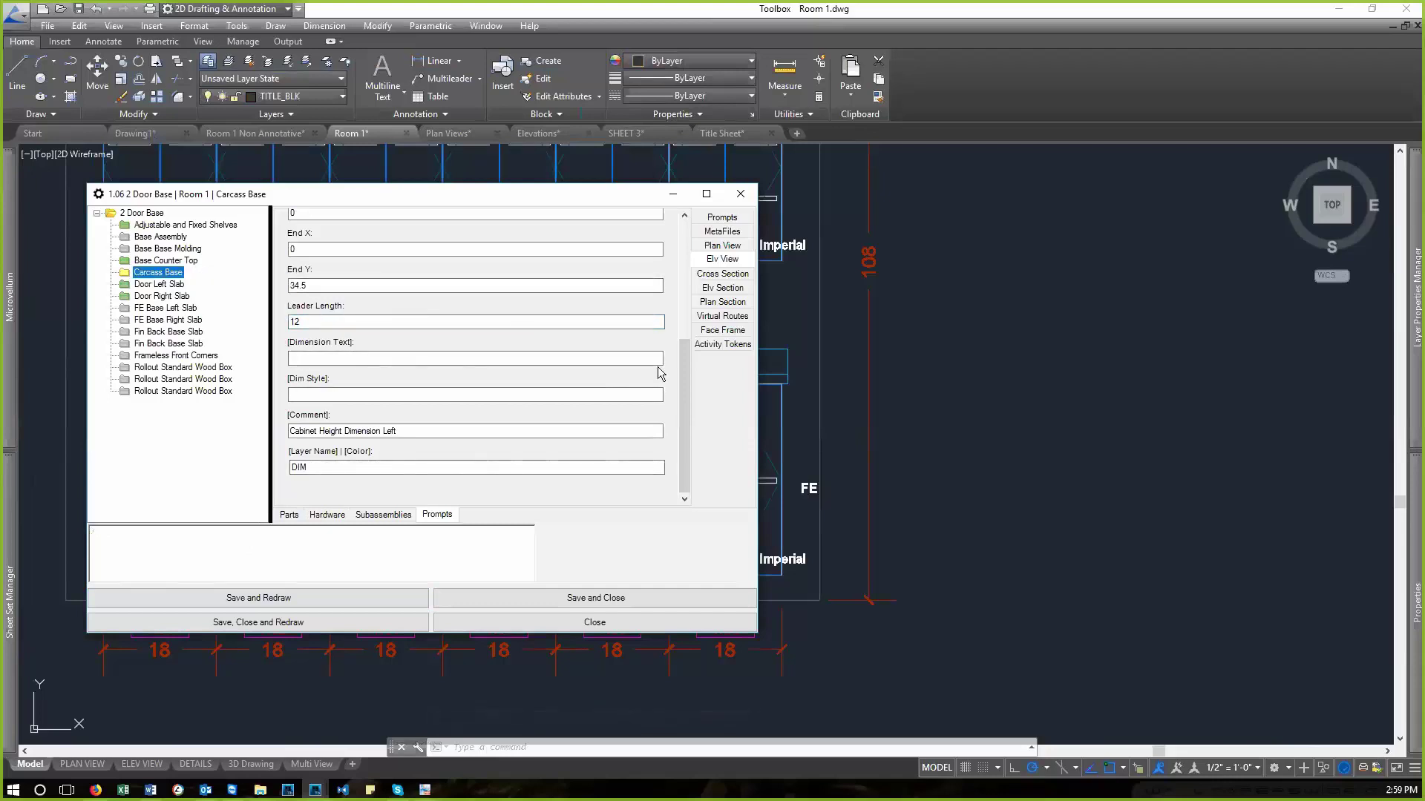
{"action": "left_click", "coordinate": [291, 515]}
{"action": "left_click", "coordinate": [437, 515]}
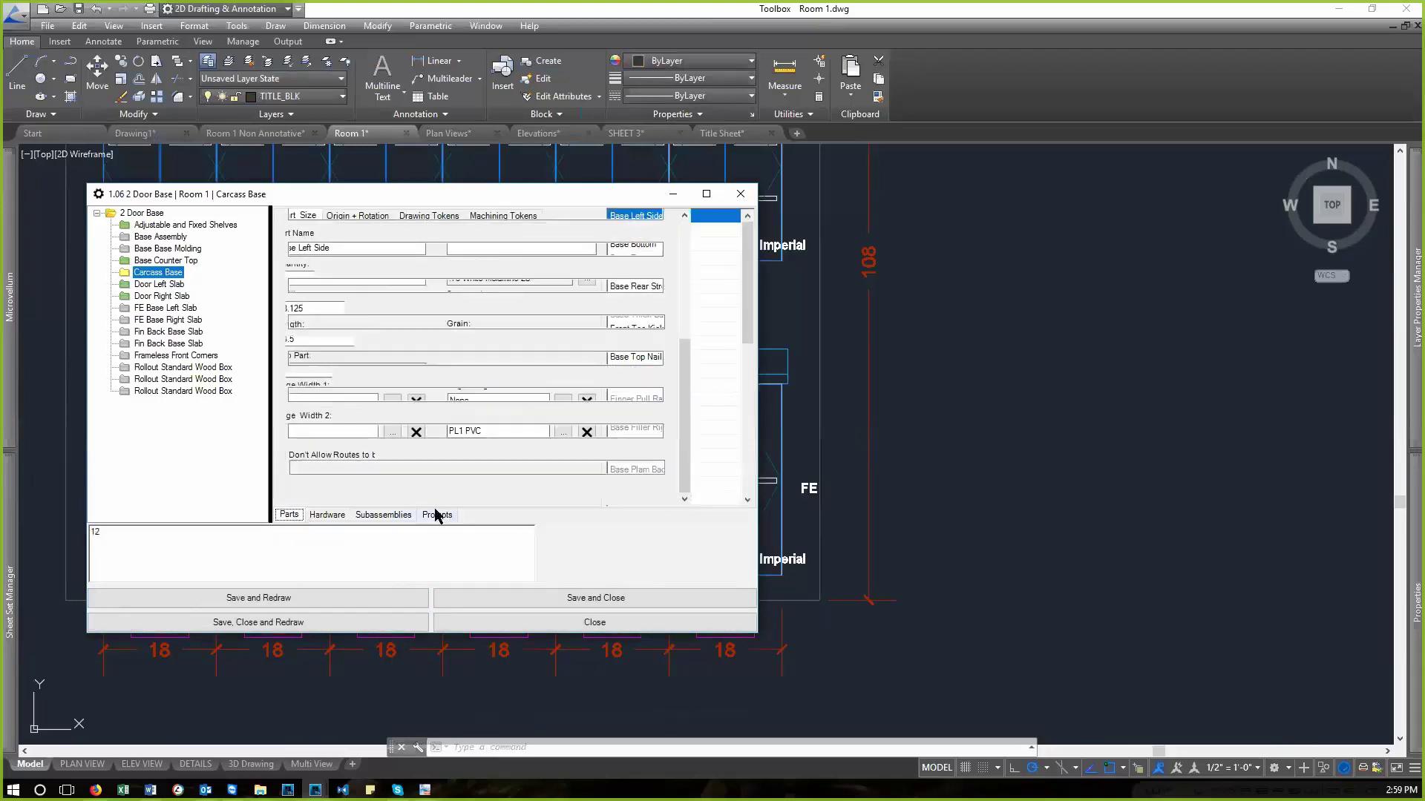
{"action": "left_click", "coordinate": [717, 246]}
{"action": "left_click", "coordinate": [715, 258]}
{"action": "left_click_drag", "start_coordinate": [685, 386], "coordinate": [684, 259]}
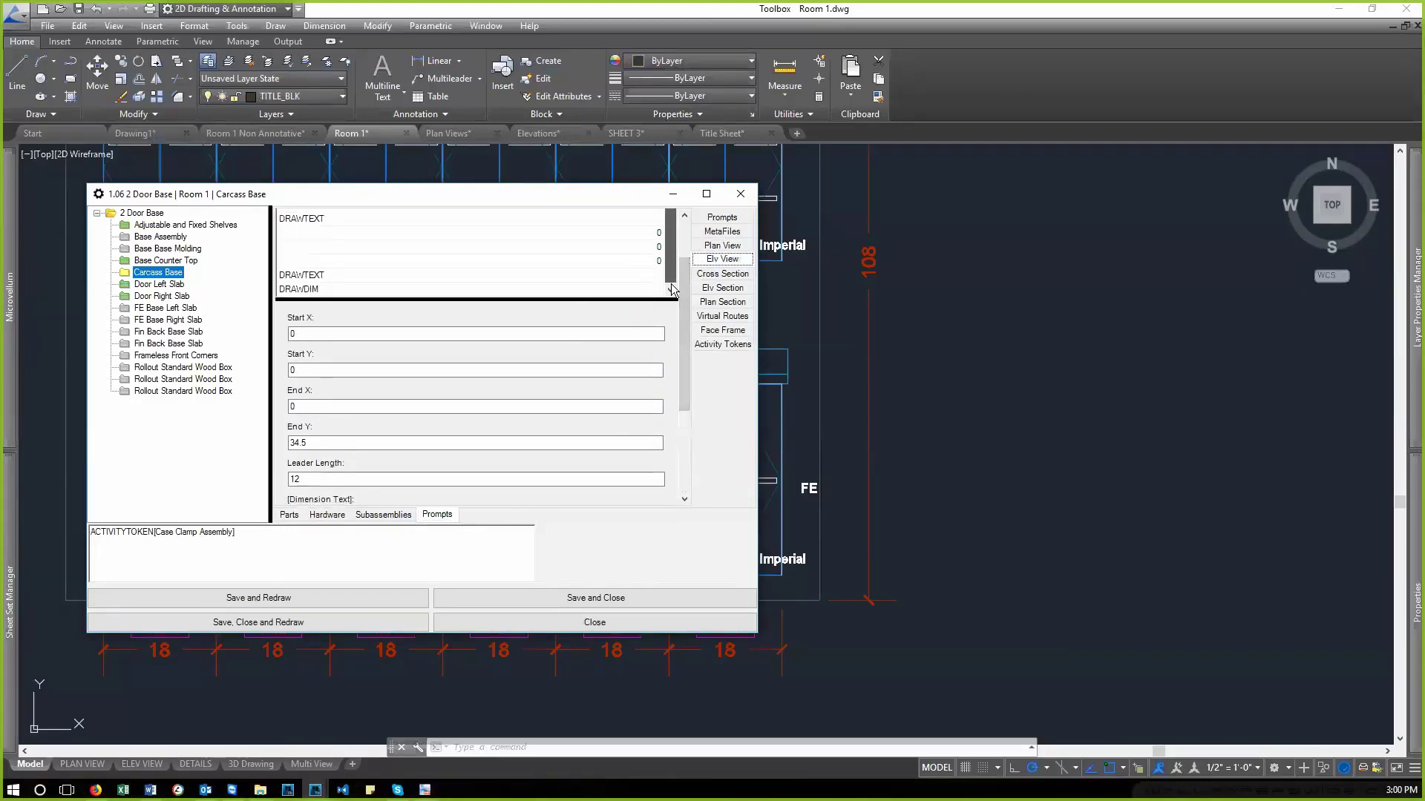
{"action": "left_click", "coordinate": [618, 291]}
{"action": "left_click", "coordinate": [634, 362]}
{"action": "scroll", "coordinate": [494, 372], "scroll_direction": "down", "scroll_amount": 3}
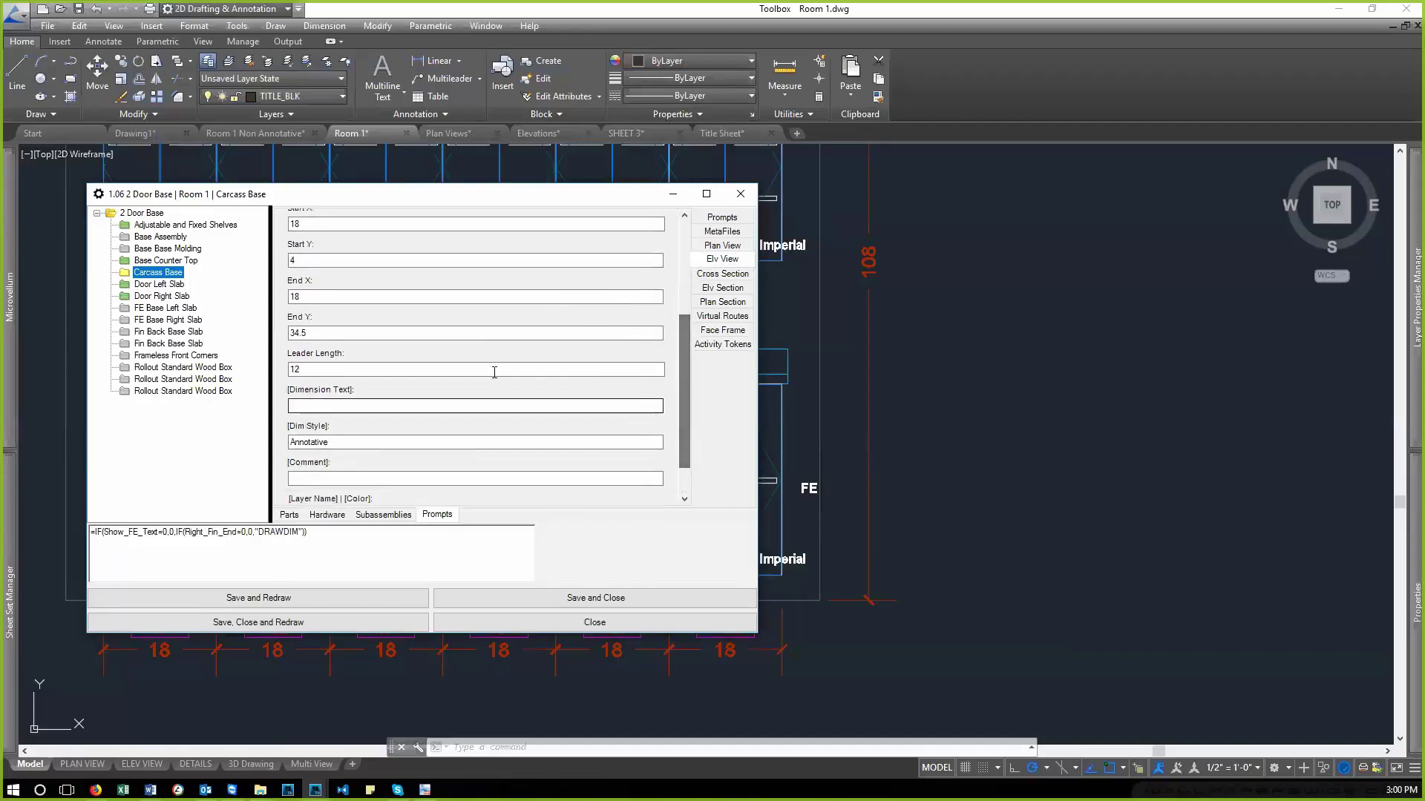
- Set the finished-end DRAWDIM token's leader length to -12 and apply the formula
{"action": "left_click", "coordinate": [495, 370]}
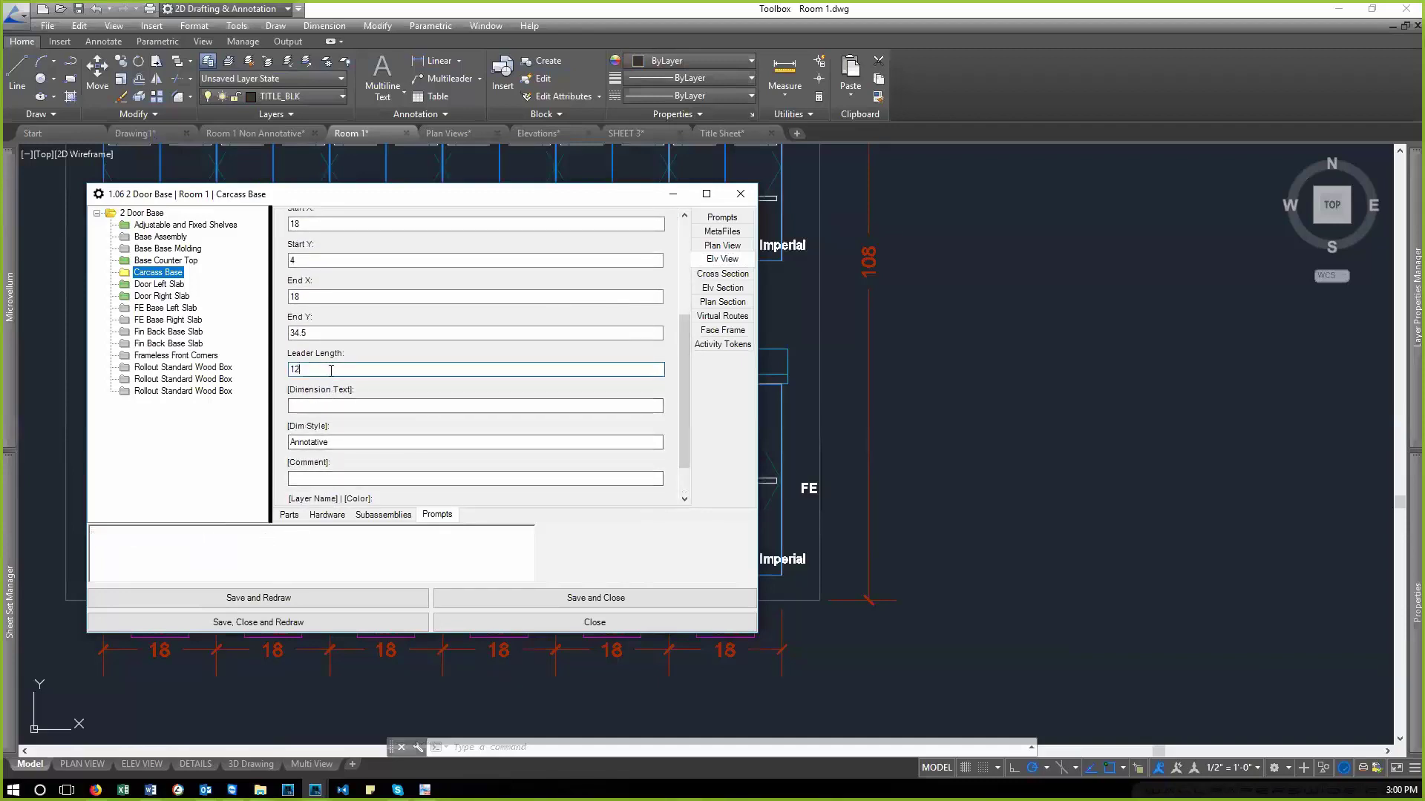
{"action": "left_click", "coordinate": [297, 574]}
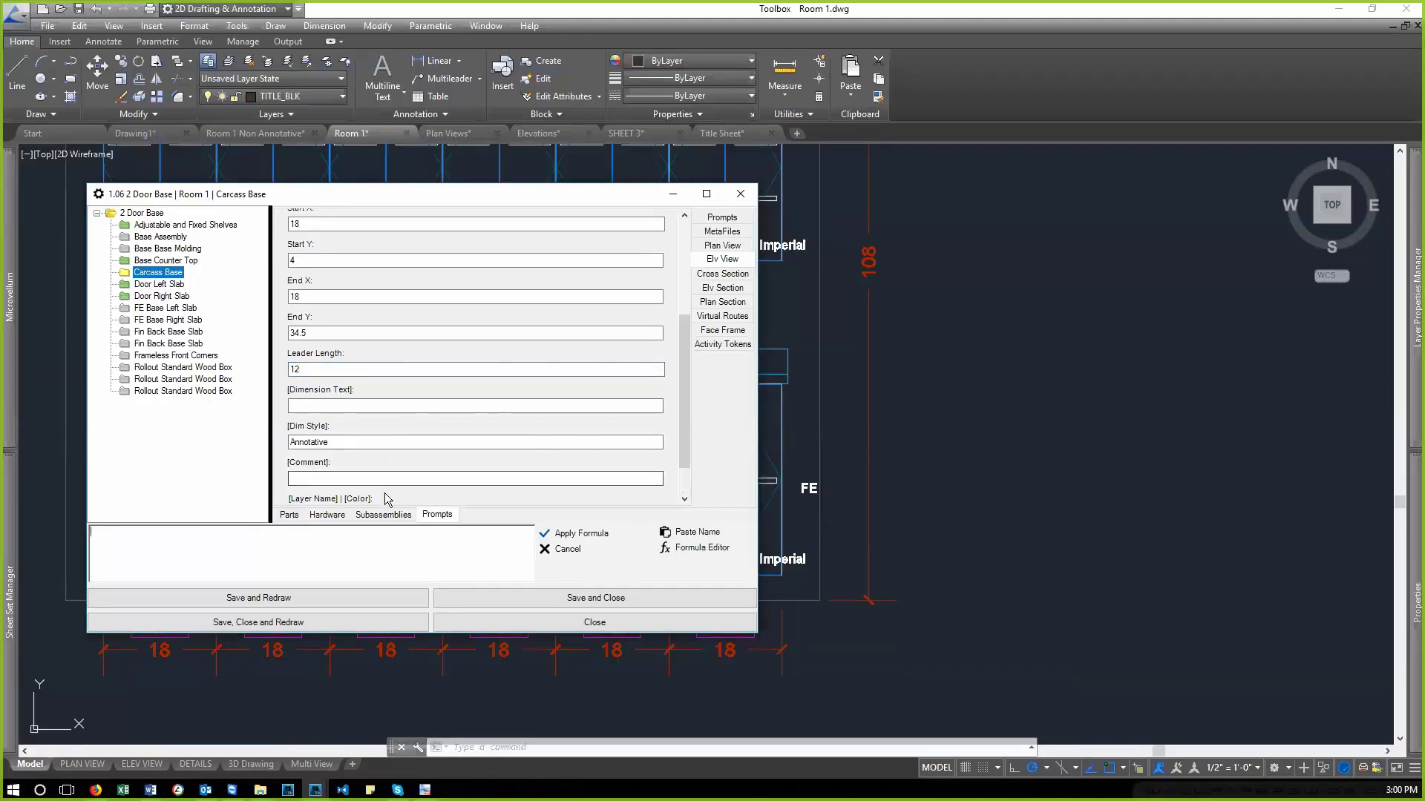
{"action": "left_click", "coordinate": [579, 533]}
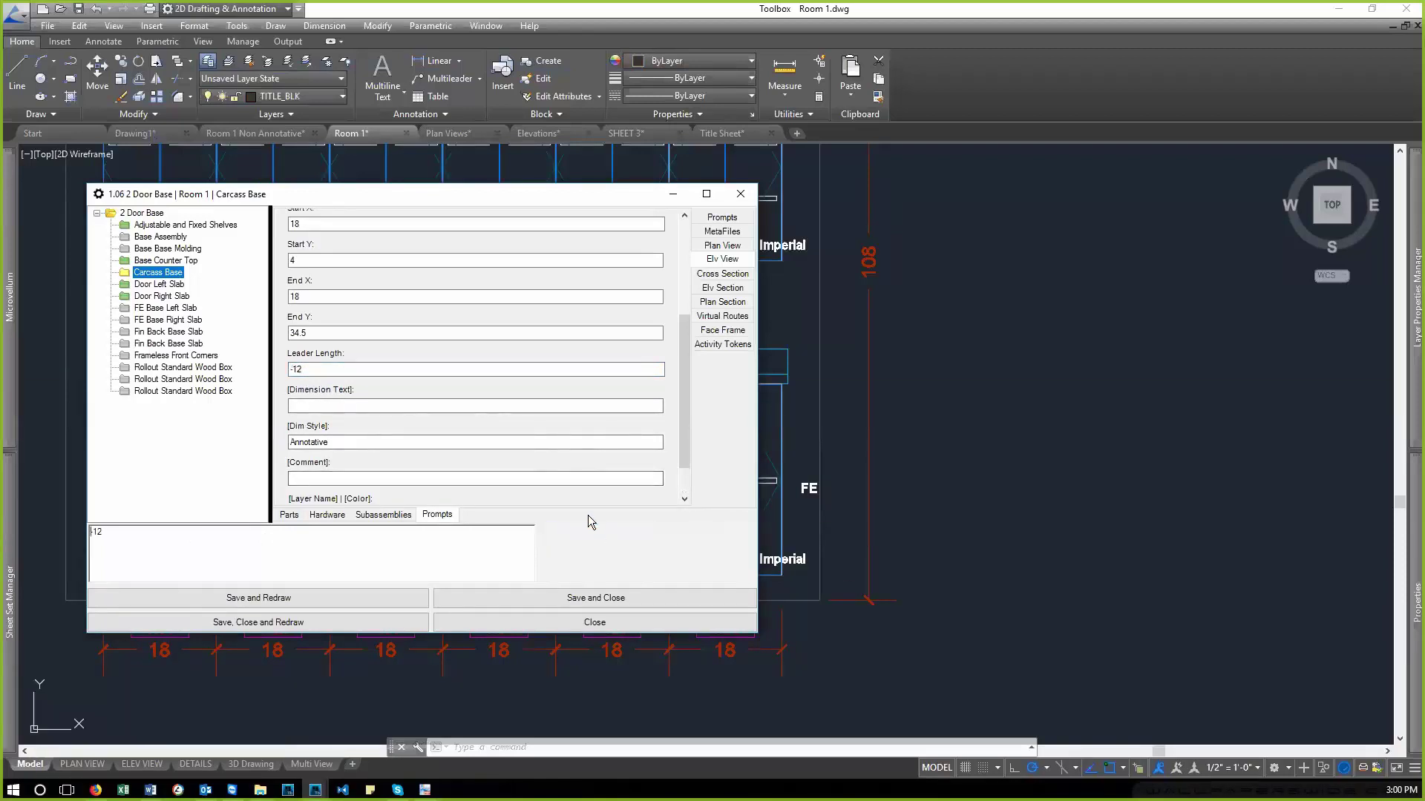
- Save the Carcass Base subassembly in the current product and redraw the cabinet with the negative leader length
{"action": "left_click", "coordinate": [308, 598]}
{"action": "left_click", "coordinate": [666, 478]}
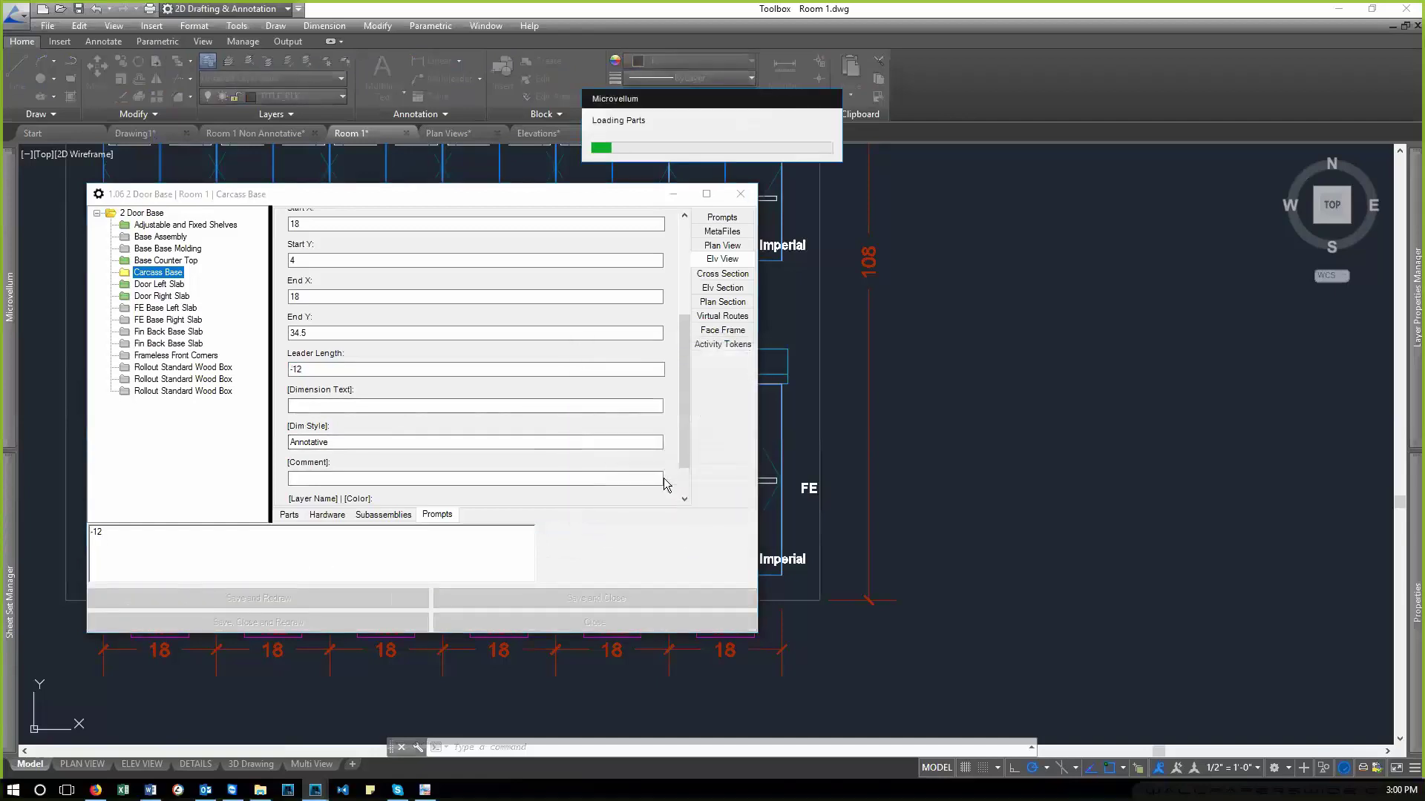
{"action": "left_click", "coordinate": [737, 157]}
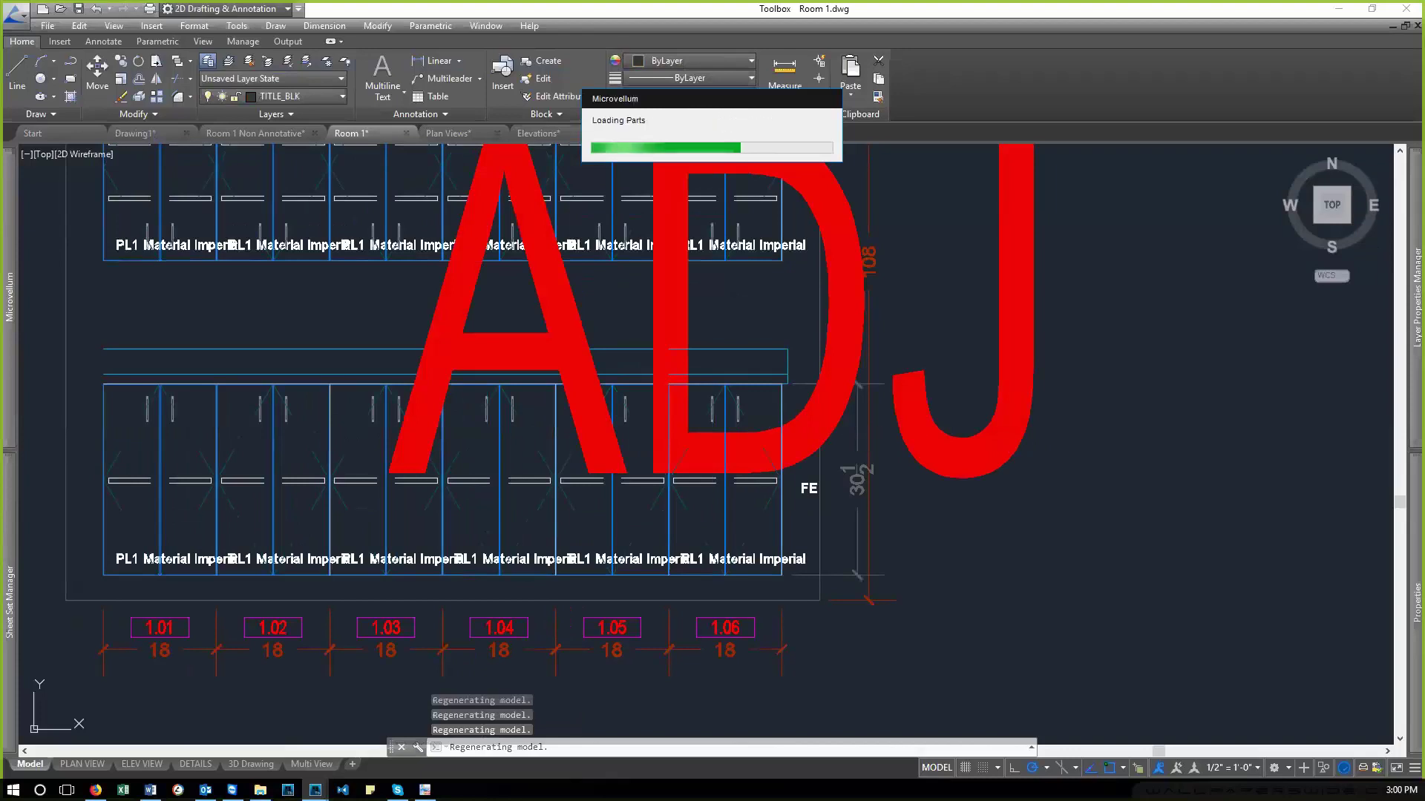
- Erase the large red ADJ text covering the redrawn elevation
{"action": "left_click", "coordinate": [1050, 486]}
{"action": "left_click", "coordinate": [965, 395]}
{"action": "type", "text": "E"}
{"action": "key", "text": "Return"}
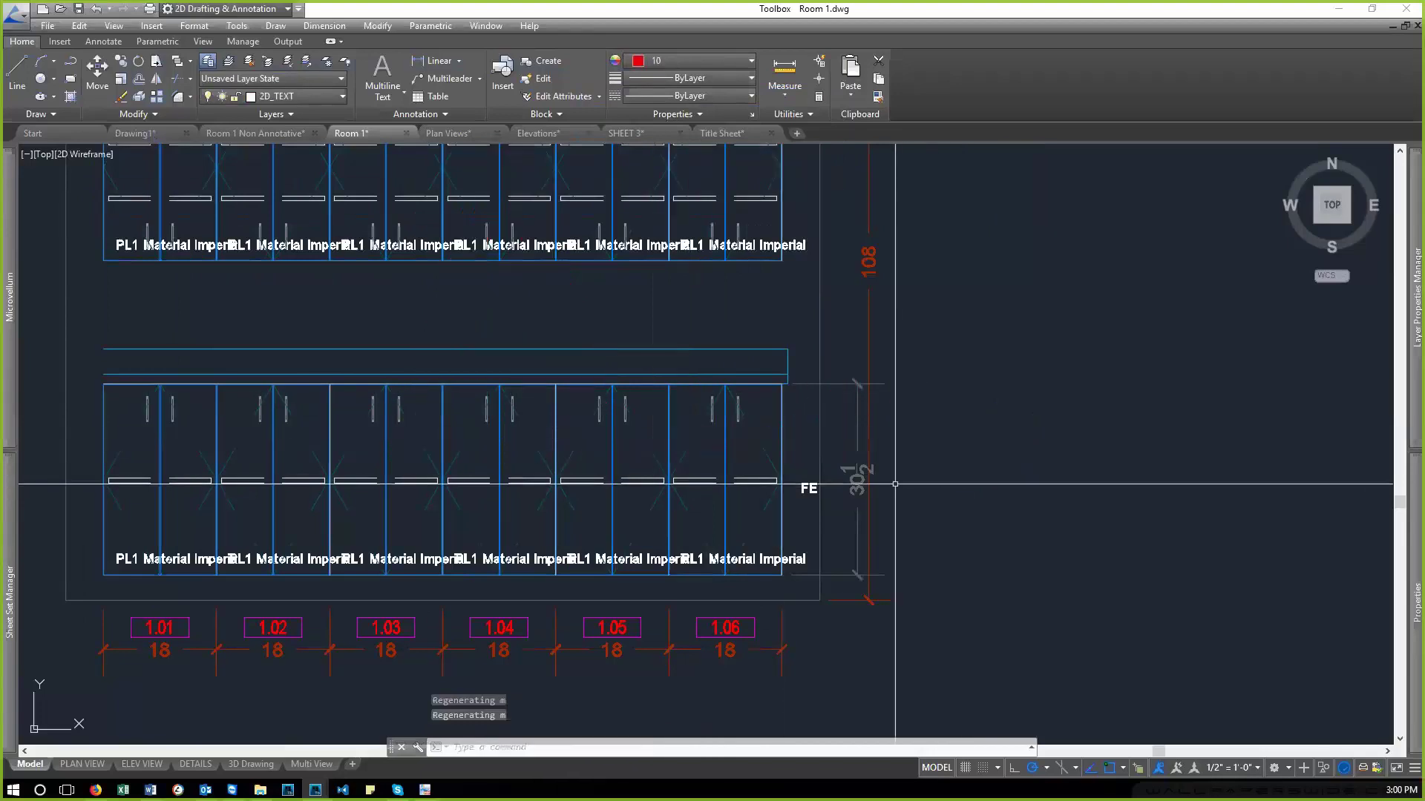
- Inspect the properties of the vertical height dimension beside the finished end of the base cabinets
{"action": "scroll", "coordinate": [865, 534], "scroll_direction": "up", "scroll_amount": 2}
{"action": "scroll", "coordinate": [842, 488], "scroll_direction": "up", "scroll_amount": 2}
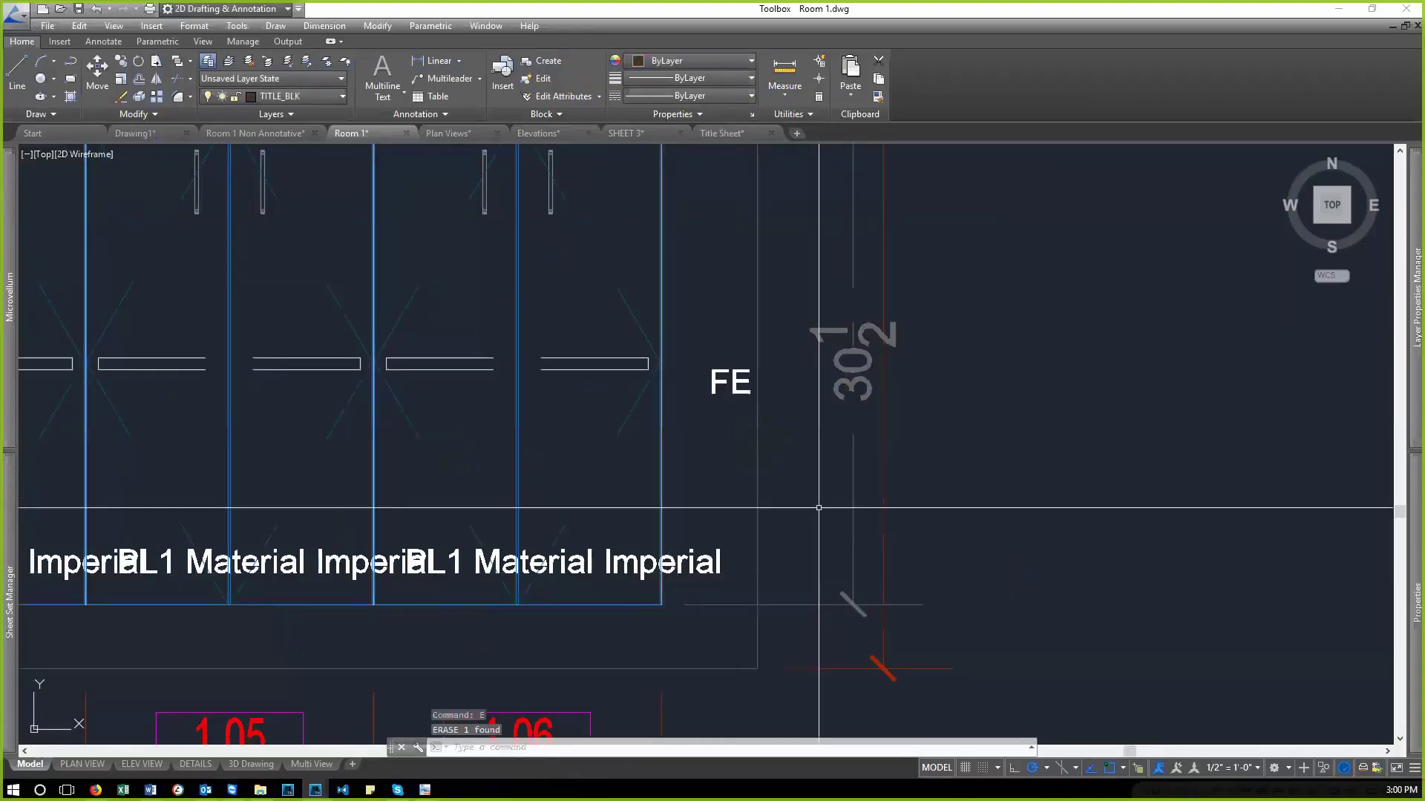
{"action": "scroll", "coordinate": [829, 488], "scroll_direction": "down", "scroll_amount": 4}
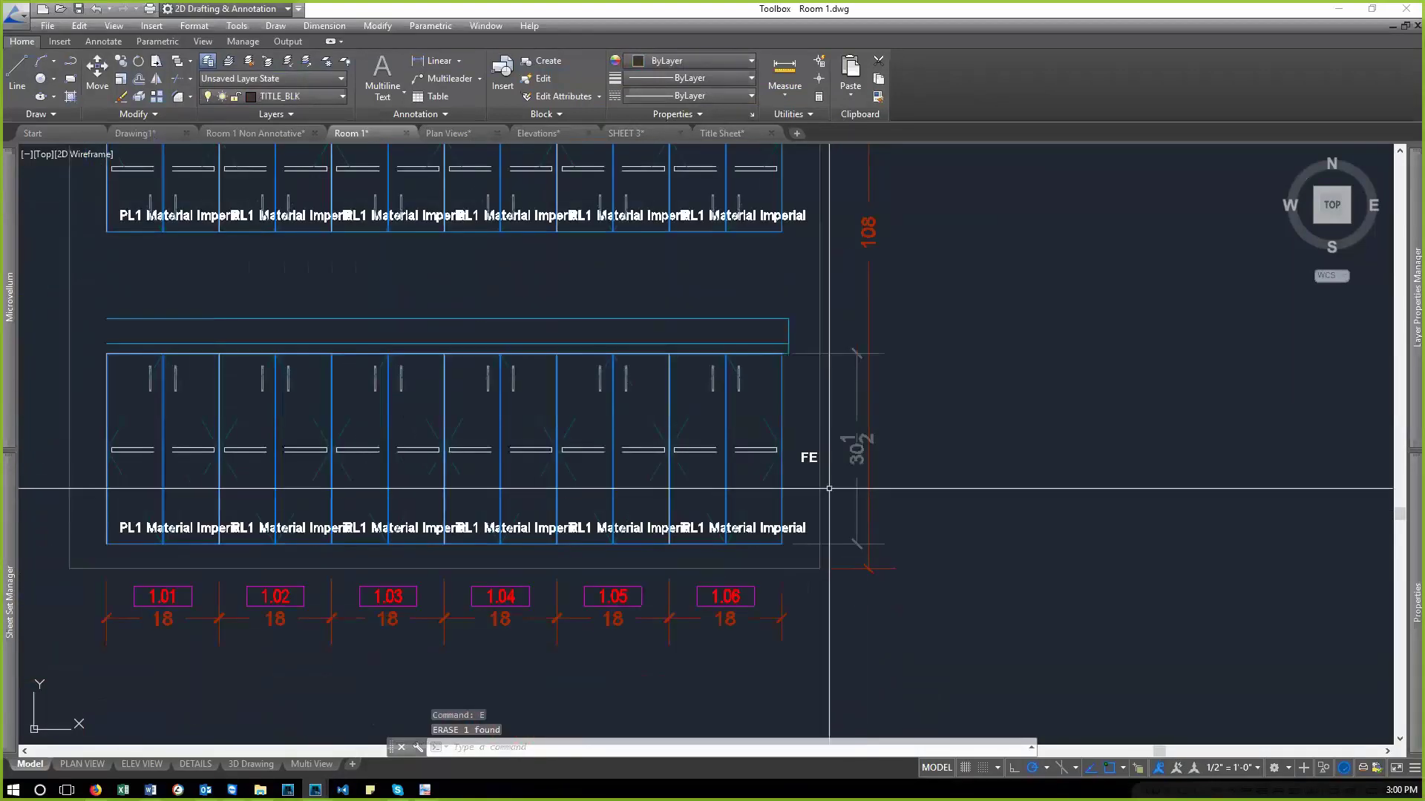
{"action": "left_click", "coordinate": [854, 354]}
{"action": "left_click", "coordinate": [837, 364]}
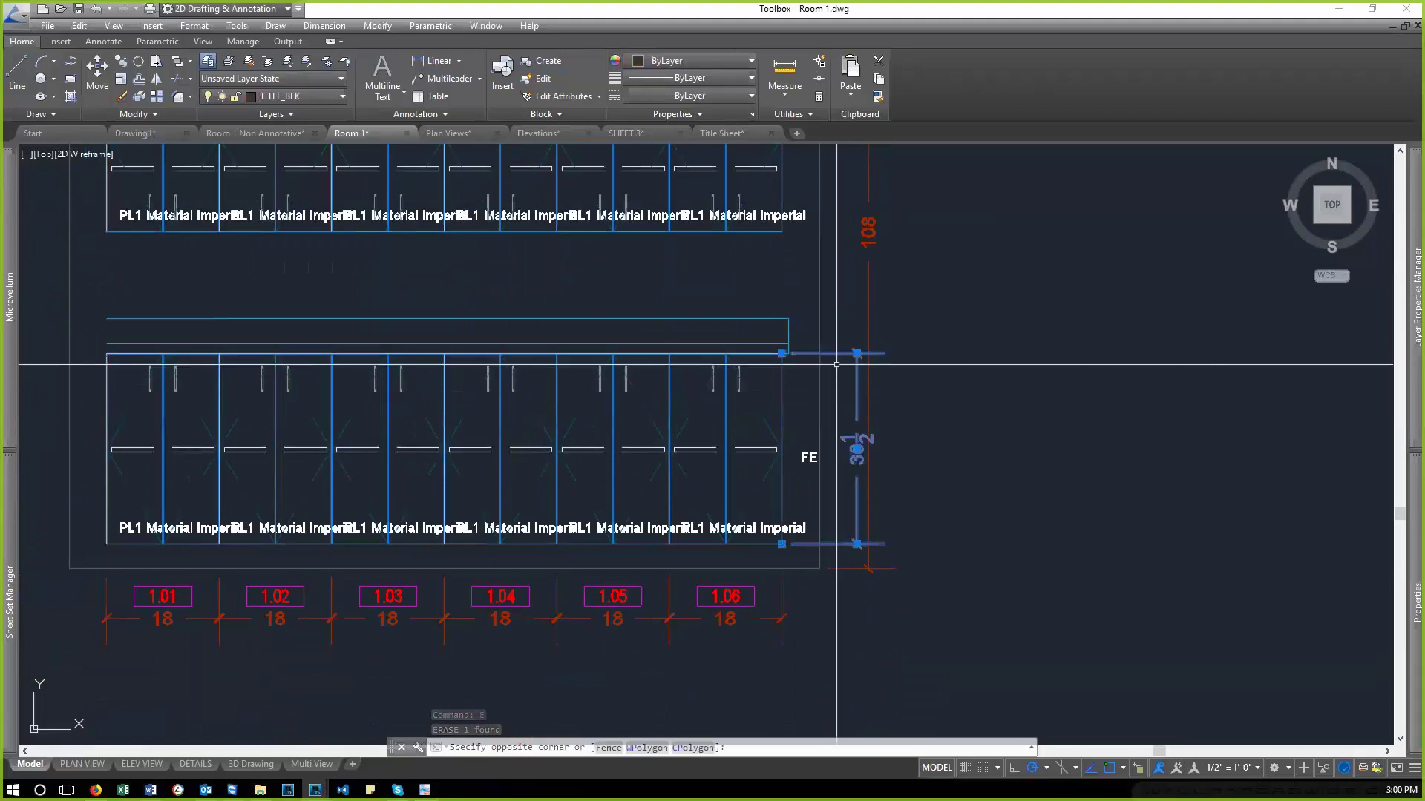
{"action": "left_click", "coordinate": [846, 358]}
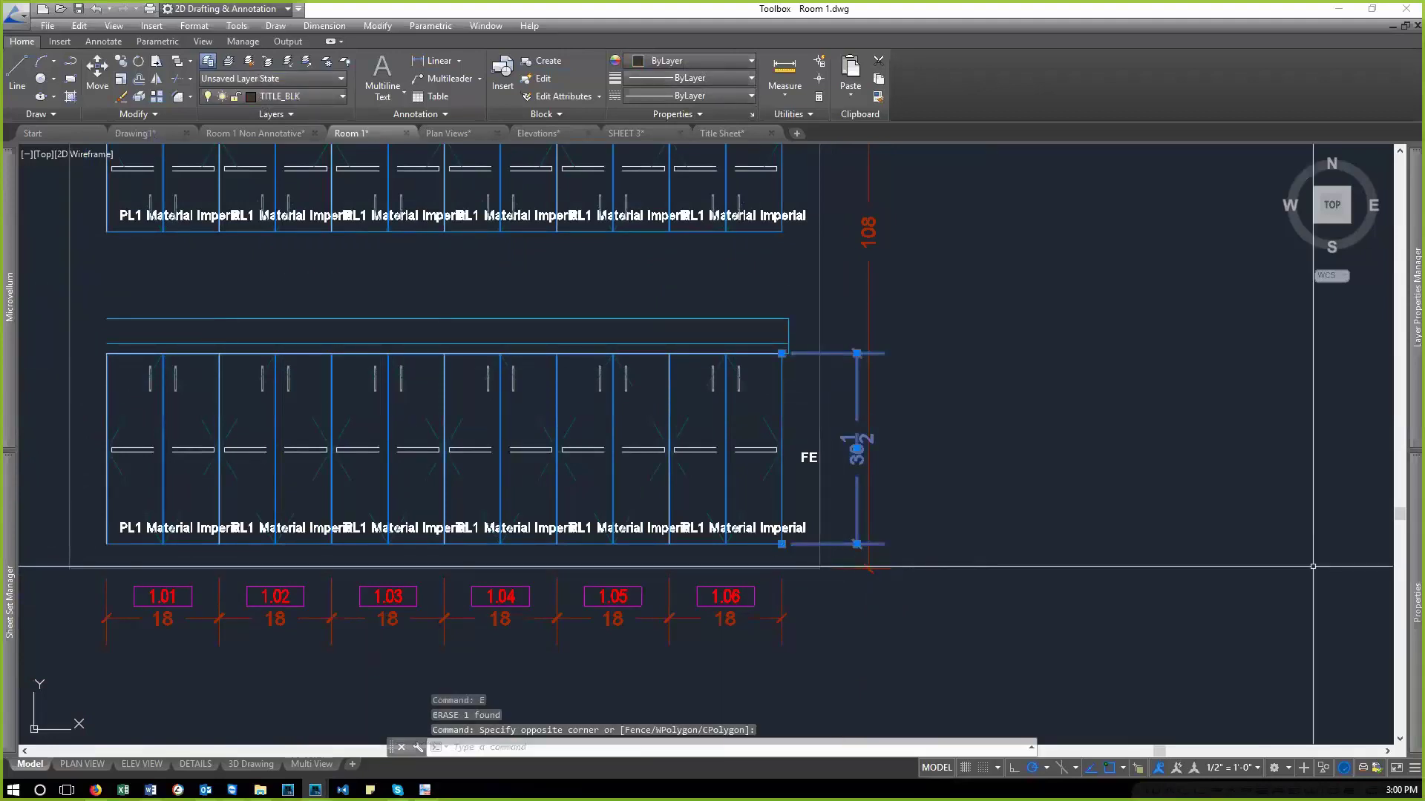
{"action": "mouse_move", "coordinate": [1411, 632]}
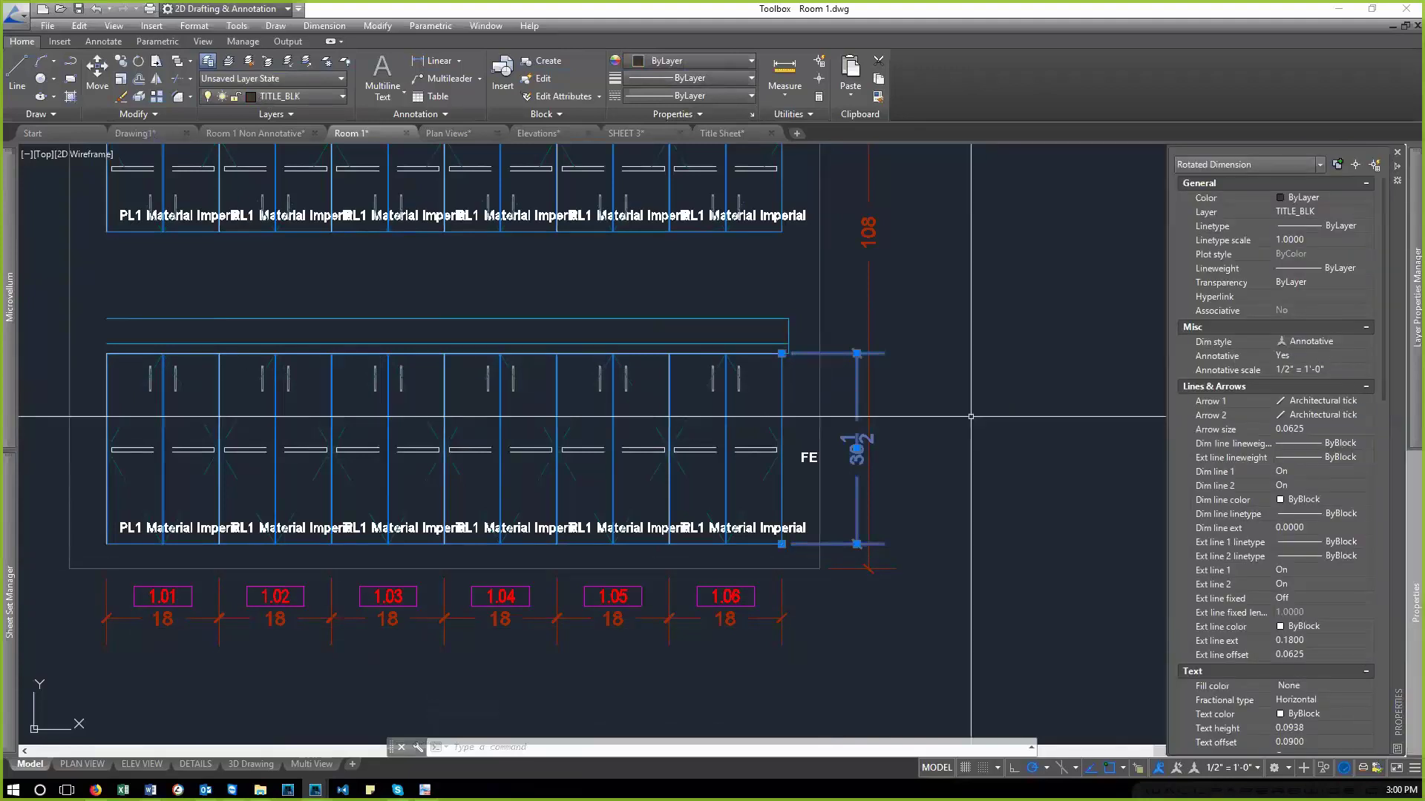
{"action": "key", "text": "Escape"}
{"action": "scroll", "coordinate": [971, 417], "scroll_direction": "down", "scroll_amount": 3}
{"action": "scroll", "coordinate": [869, 431], "scroll_direction": "up", "scroll_amount": 3}
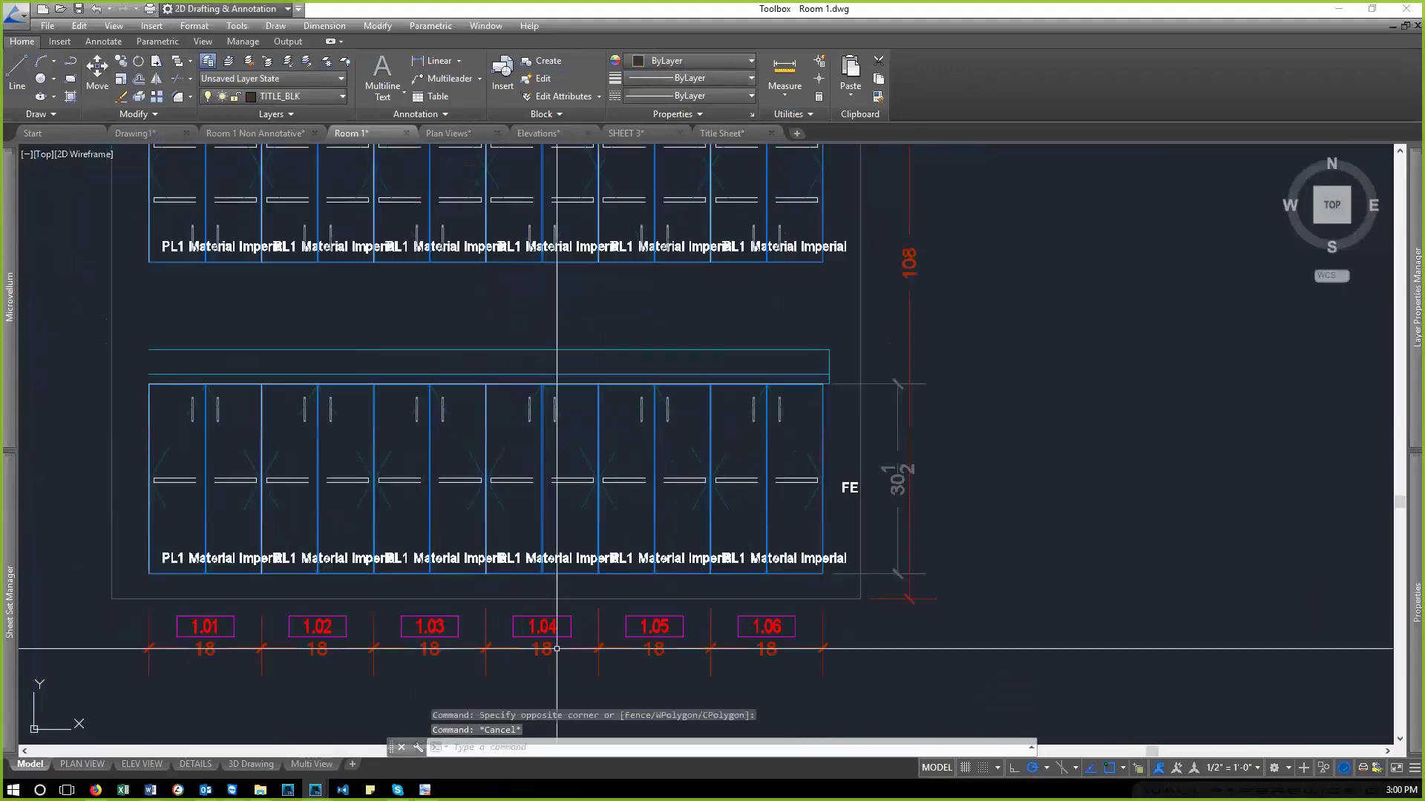
- Return to the product window and review the drawing token types available for the Carcass Base elevation view without adding one
{"action": "mouse_move", "coordinate": [316, 790]}
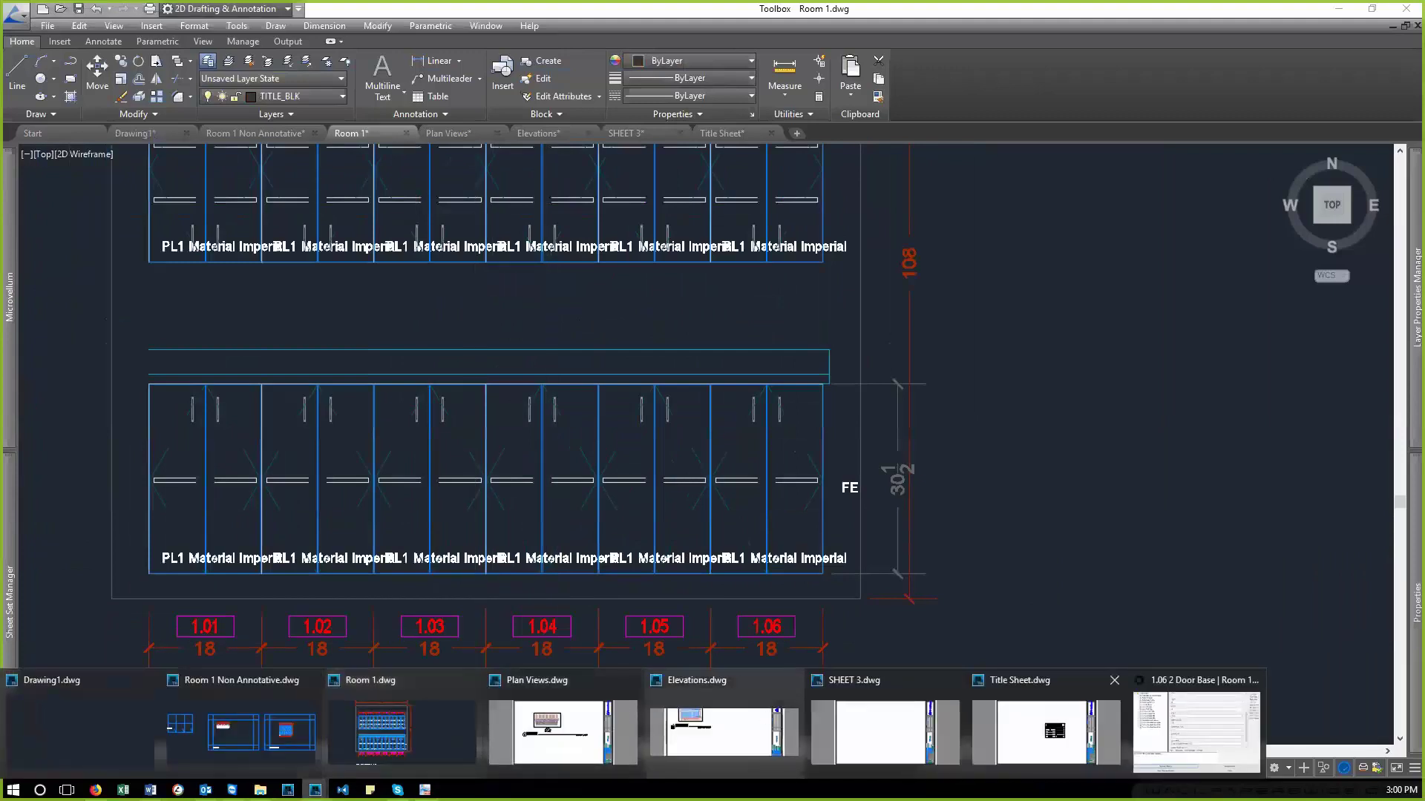
{"action": "left_click", "coordinate": [1219, 736]}
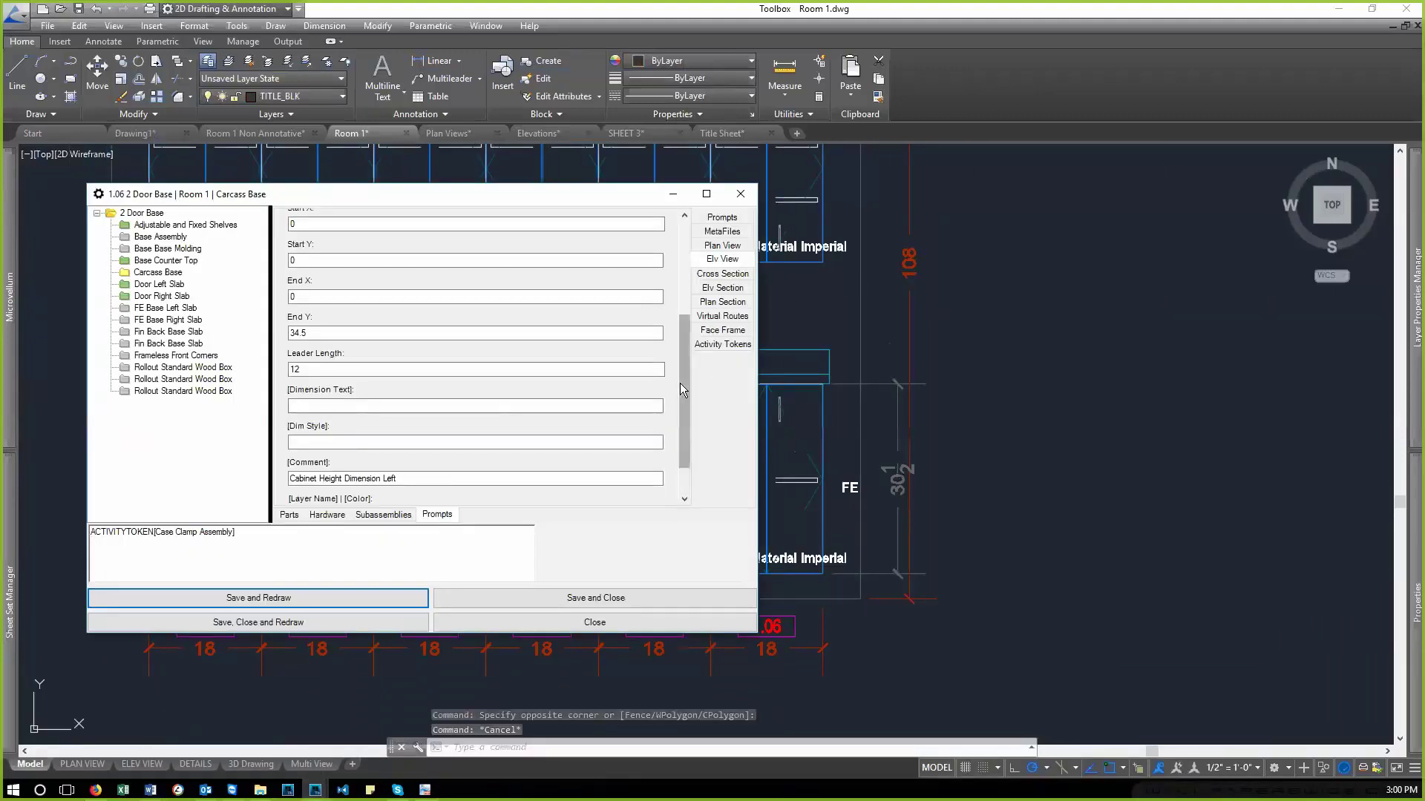
{"action": "scroll", "coordinate": [680, 383], "scroll_direction": "up", "scroll_amount": 3}
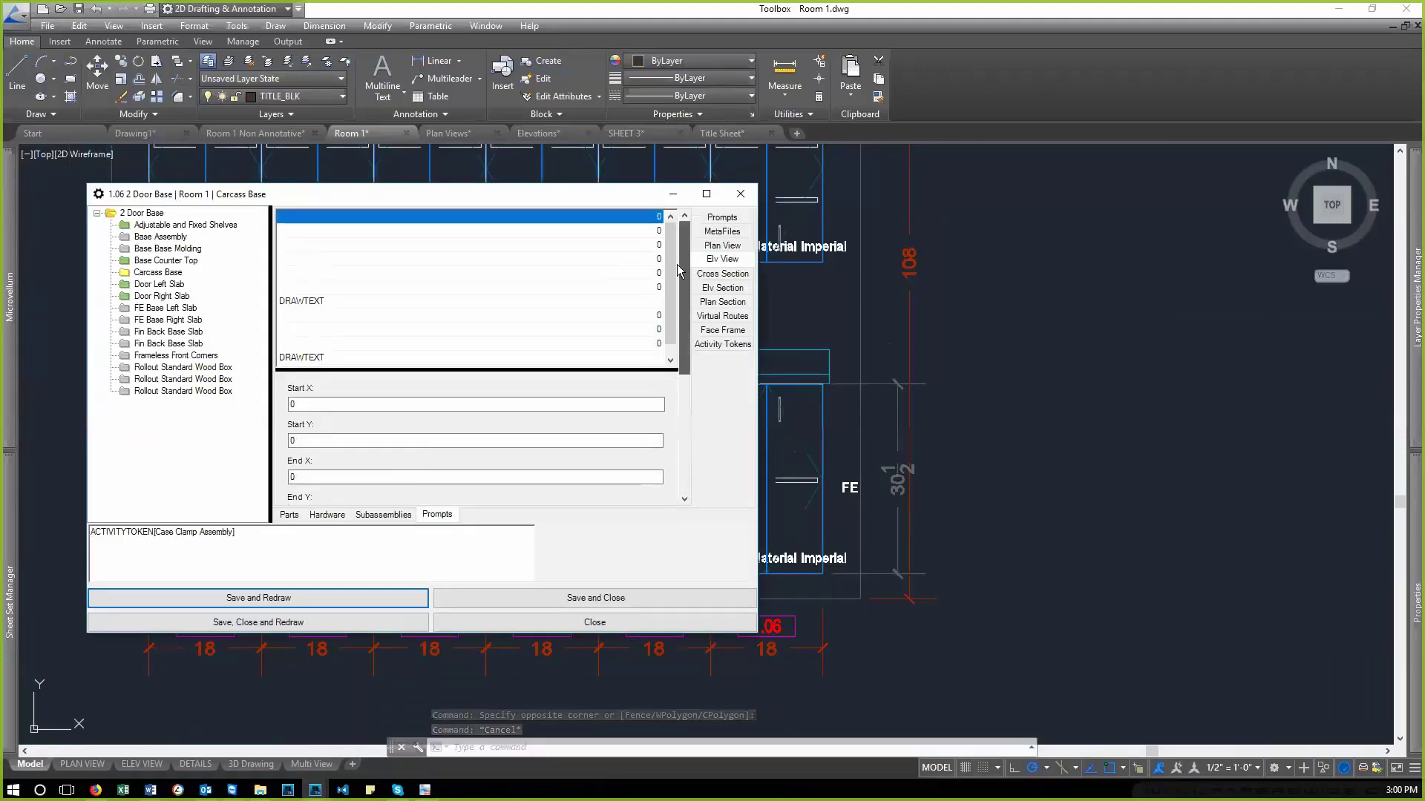
{"action": "right_click", "coordinate": [463, 359]}
{"action": "left_click", "coordinate": [496, 367]}
{"action": "left_click_drag", "start_coordinate": [651, 310], "coordinate": [649, 392]}
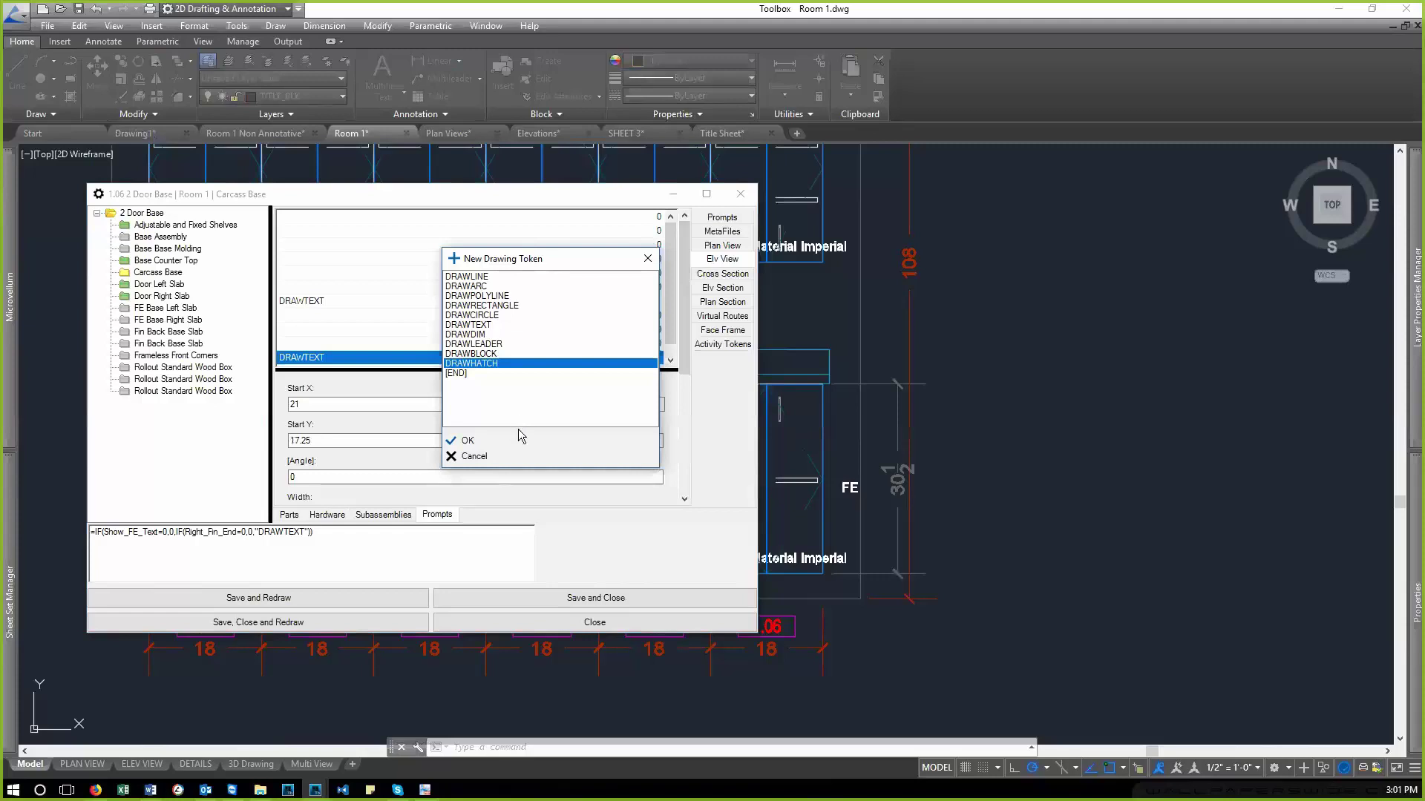
{"action": "left_click", "coordinate": [518, 457]}
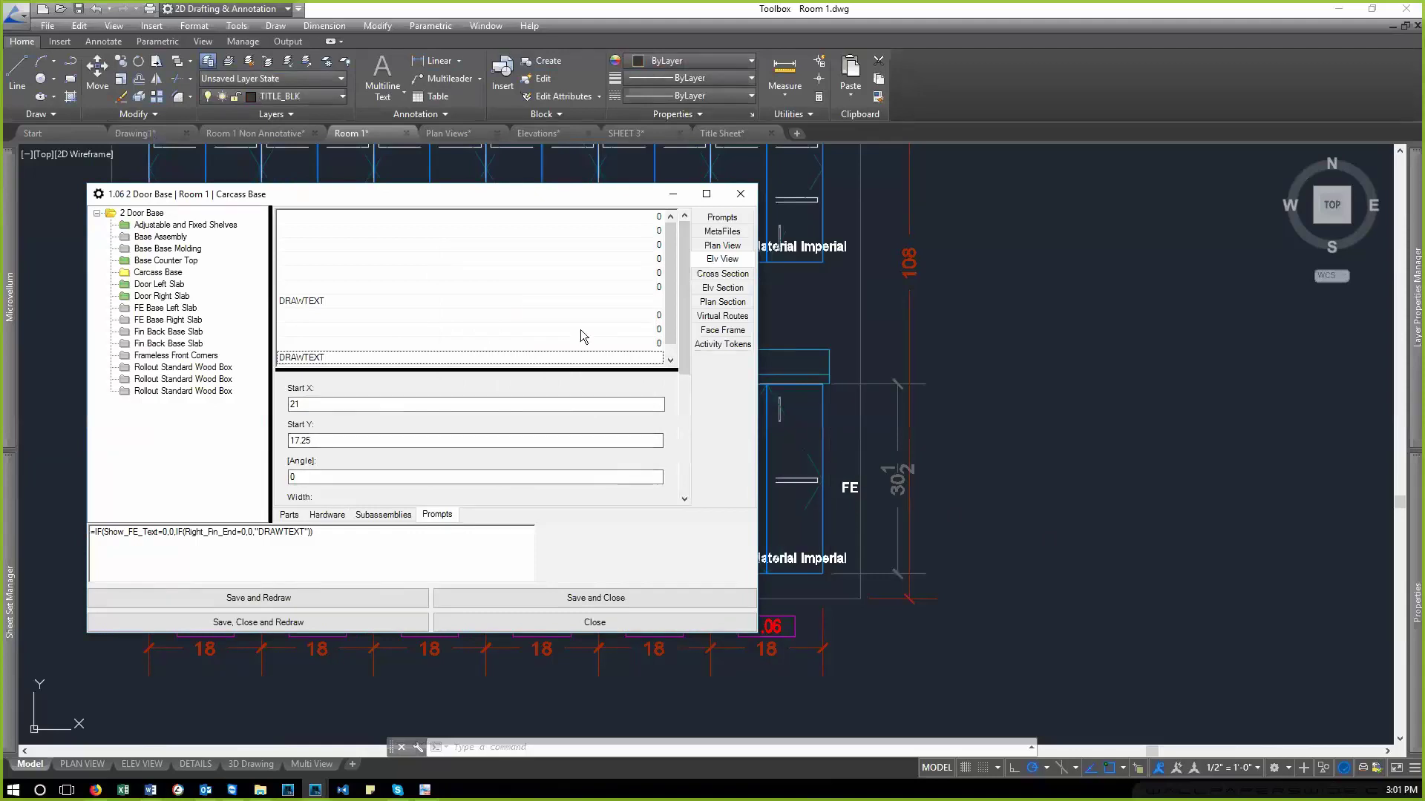
- Set the layer name of the conditional finished-end DRAWDIM token to DIM, and save, close and redraw the product
{"action": "scroll", "coordinate": [669, 346], "scroll_direction": "down", "scroll_amount": 1}
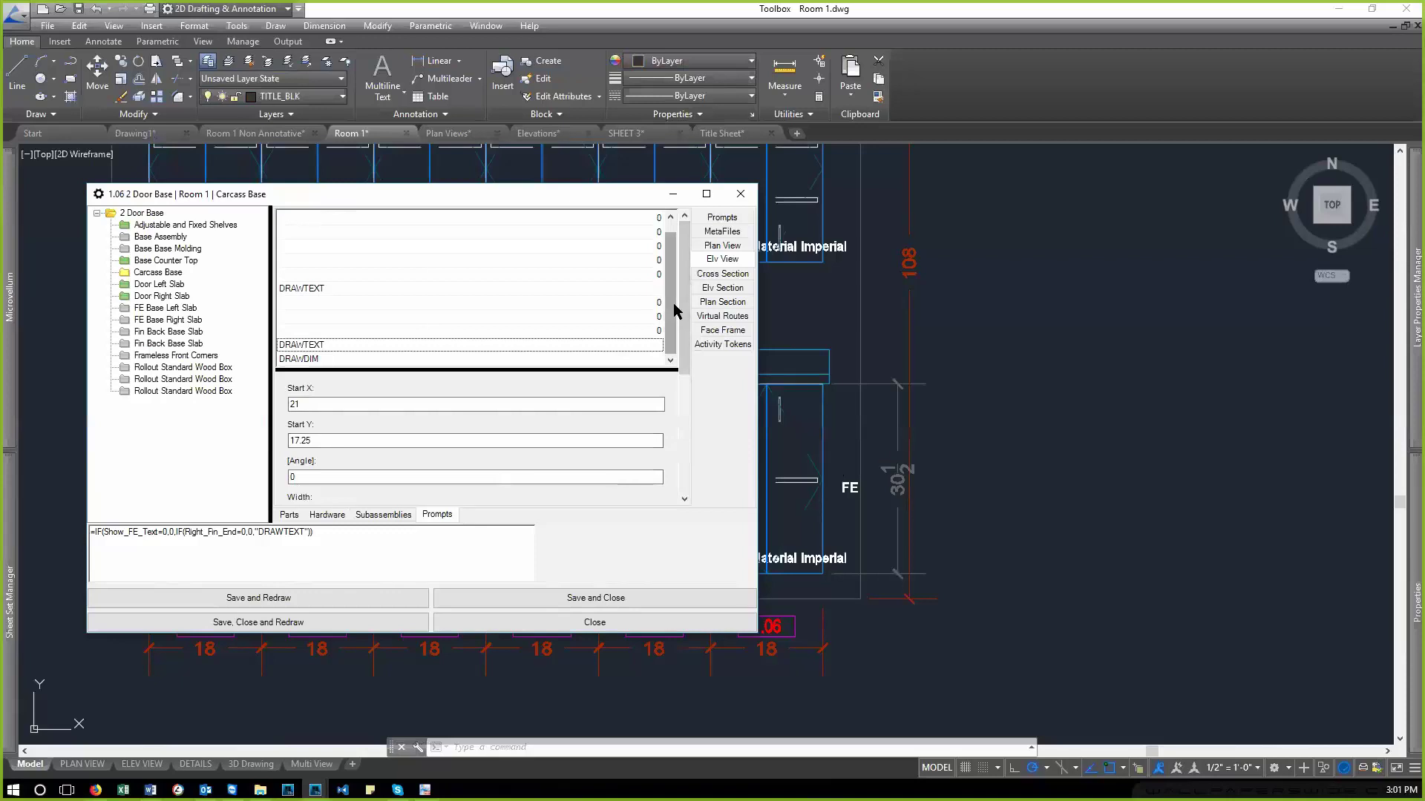
{"action": "left_click", "coordinate": [636, 359]}
{"action": "left_click_drag", "start_coordinate": [687, 369], "coordinate": [686, 487]}
{"action": "left_click", "coordinate": [556, 468]}
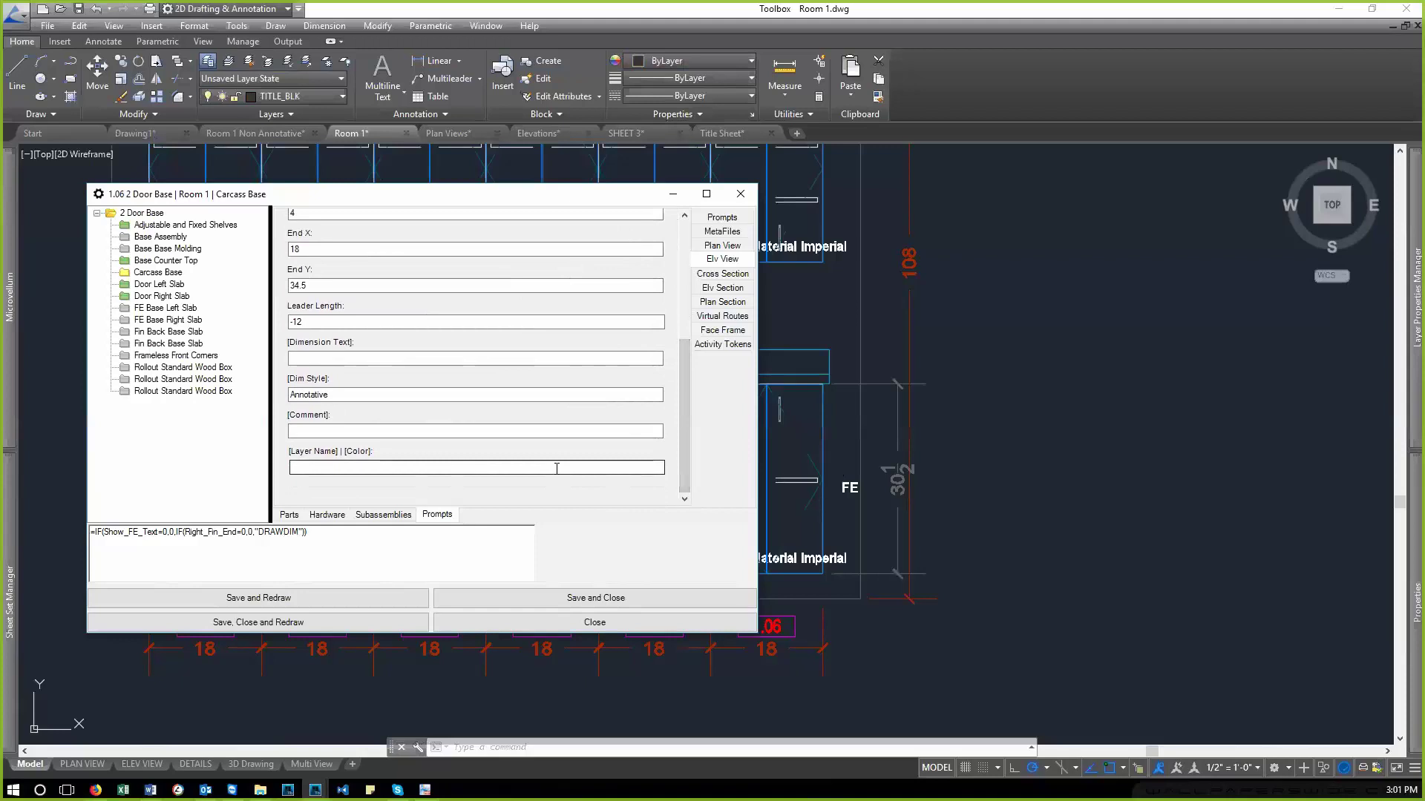
{"action": "left_click", "coordinate": [556, 469]}
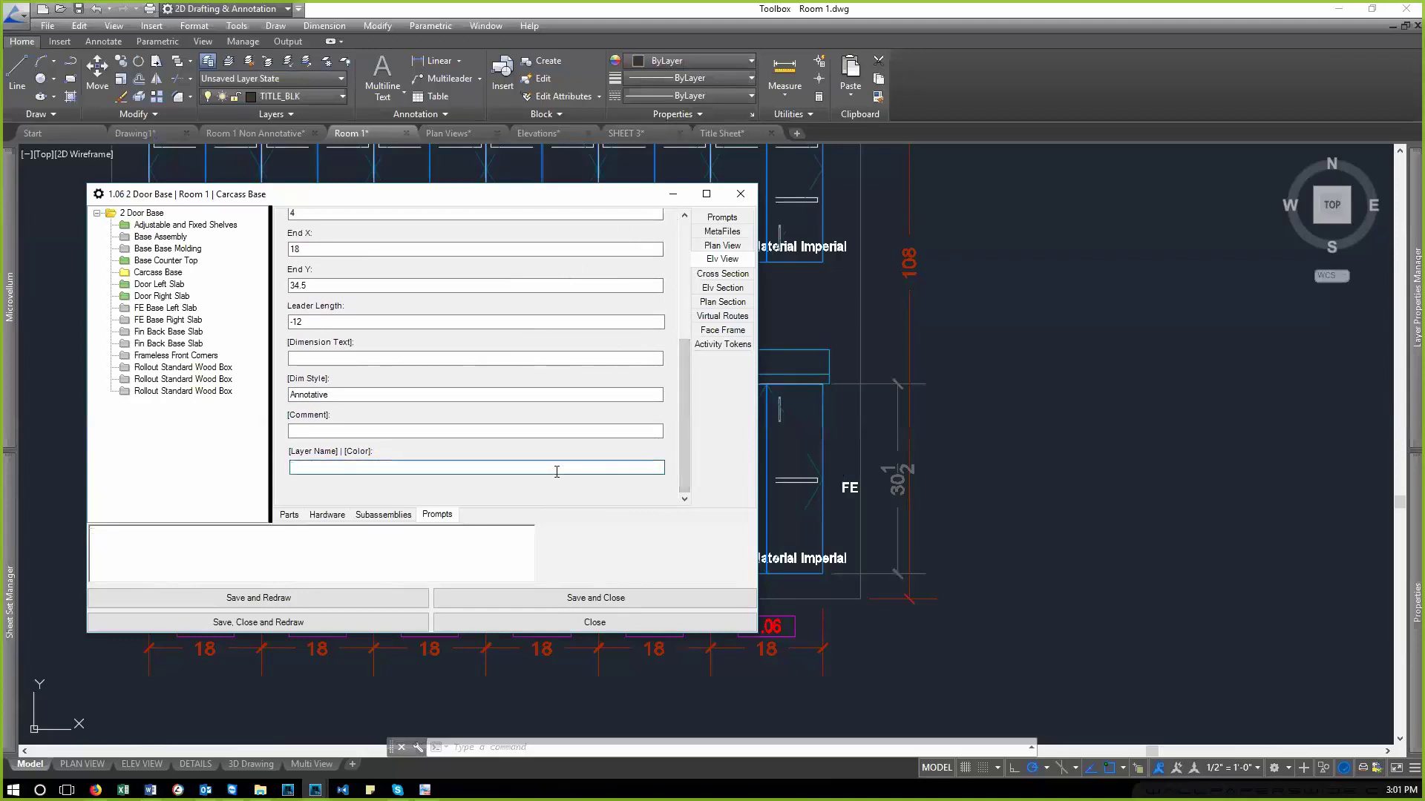
{"action": "type", "text": "DIM"}
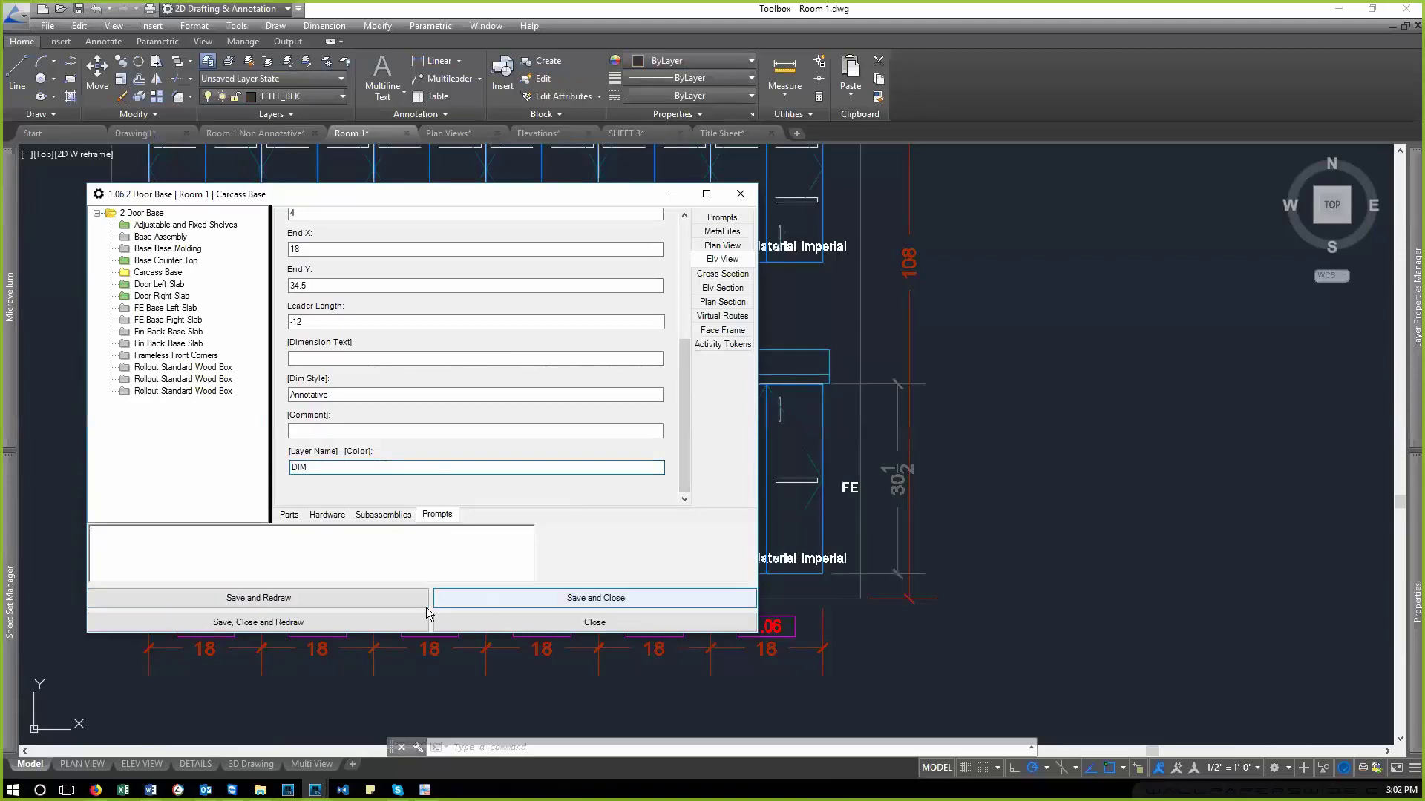
{"action": "left_click", "coordinate": [352, 622]}
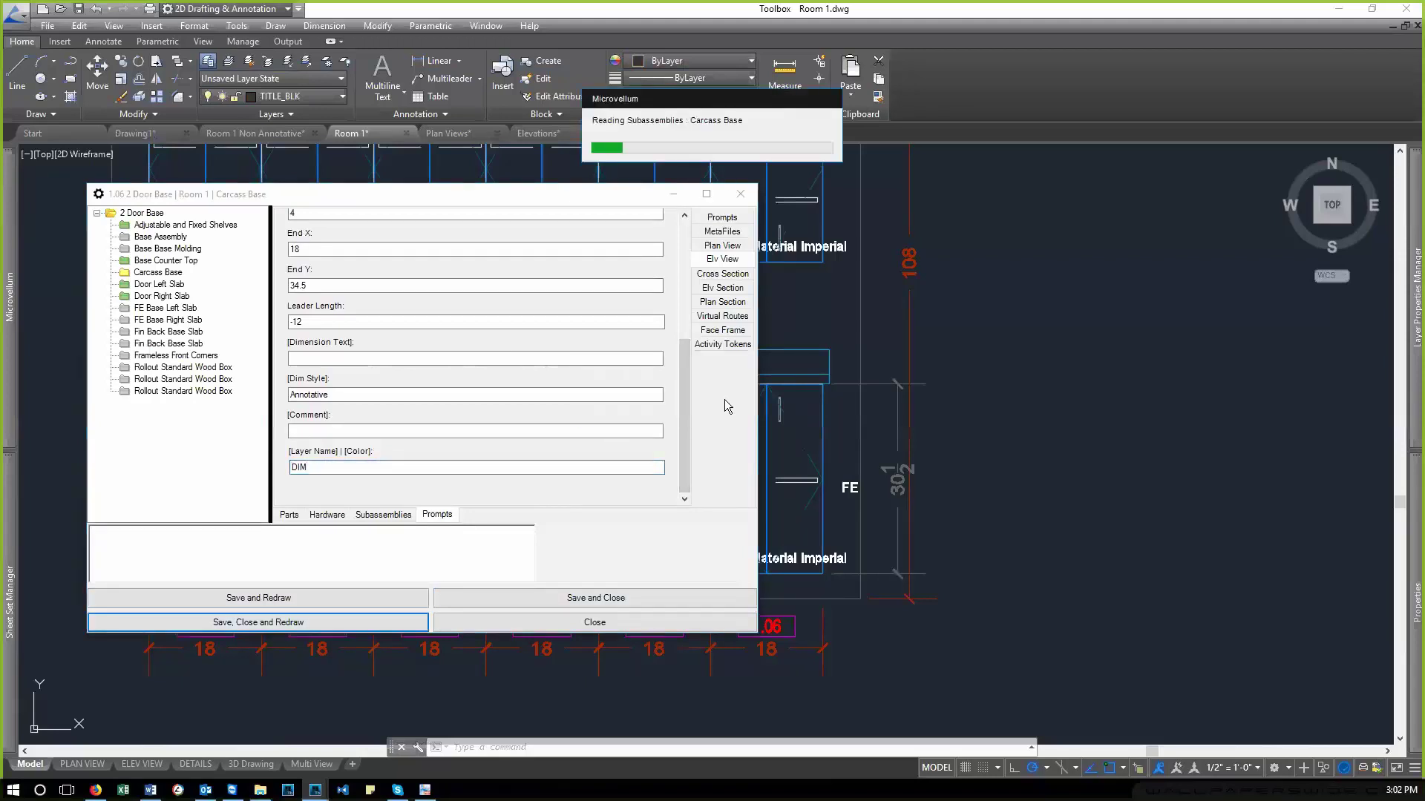